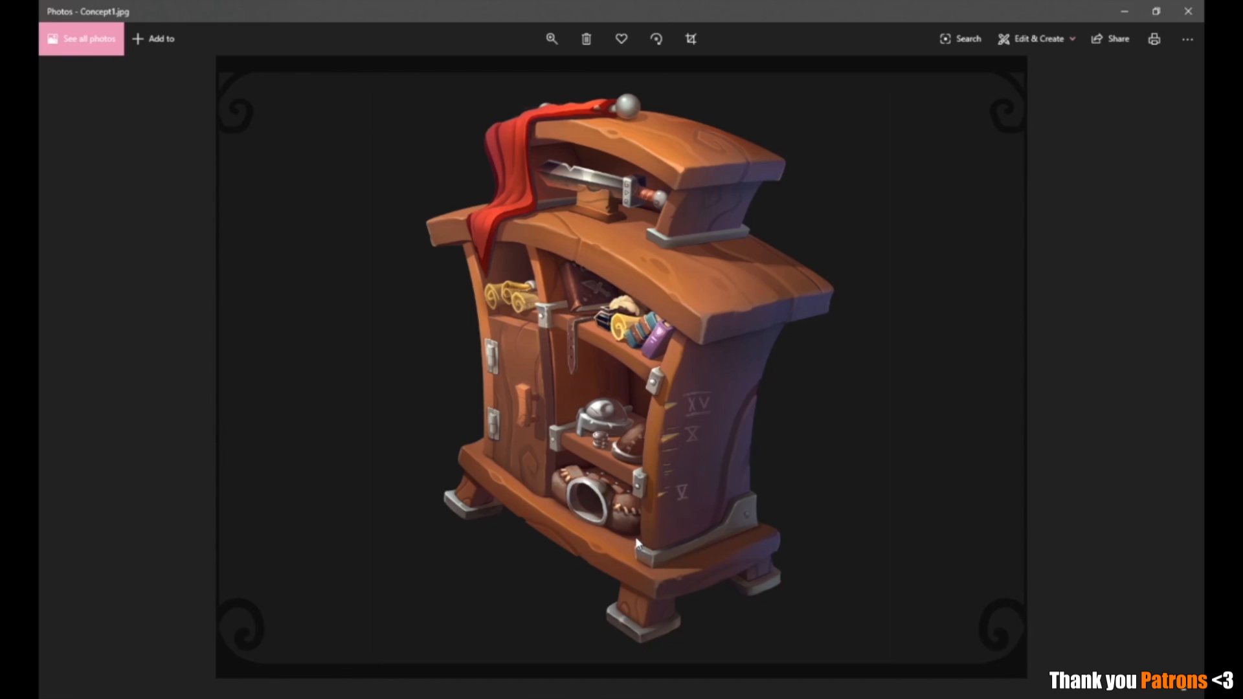
# Zoom into the bookcase concept image and examine the wood wear and metal corner around its base.
pyautogui.click(550, 40)
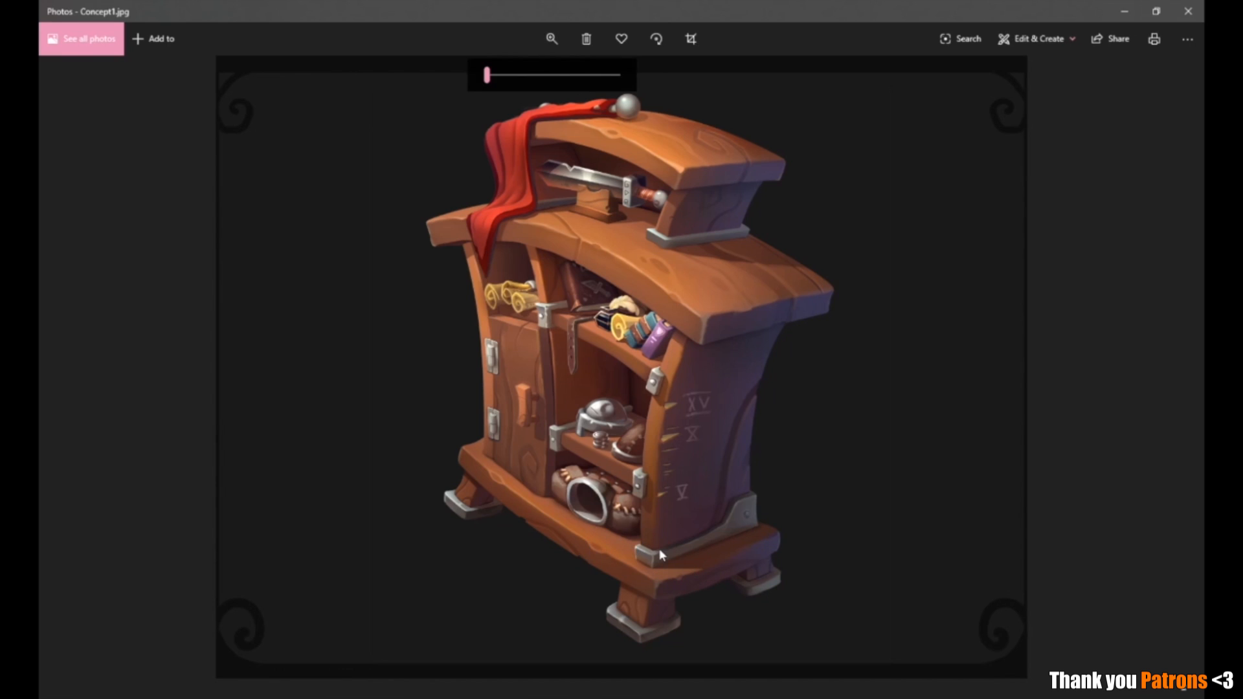
pyautogui.click(549, 39)
pyautogui.click(615, 76)
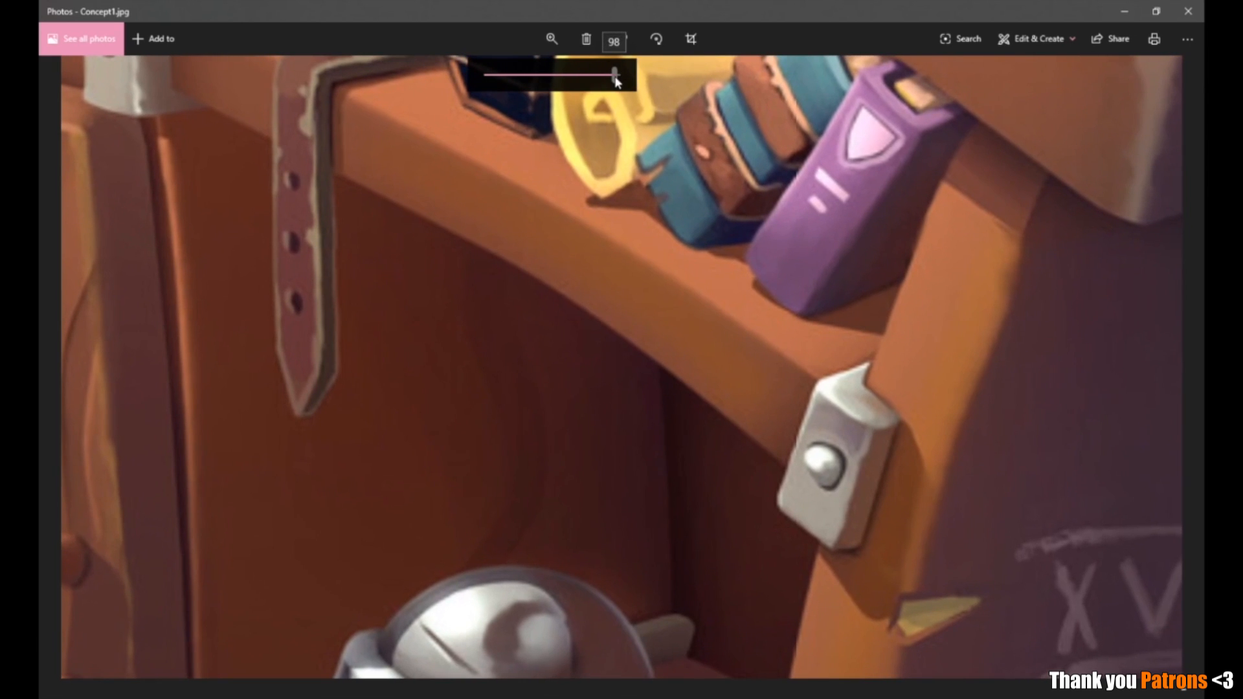
pyautogui.moveTo(699, 518); pyautogui.dragTo(611, 205)
pyautogui.moveTo(716, 647); pyautogui.dragTo(877, 74)
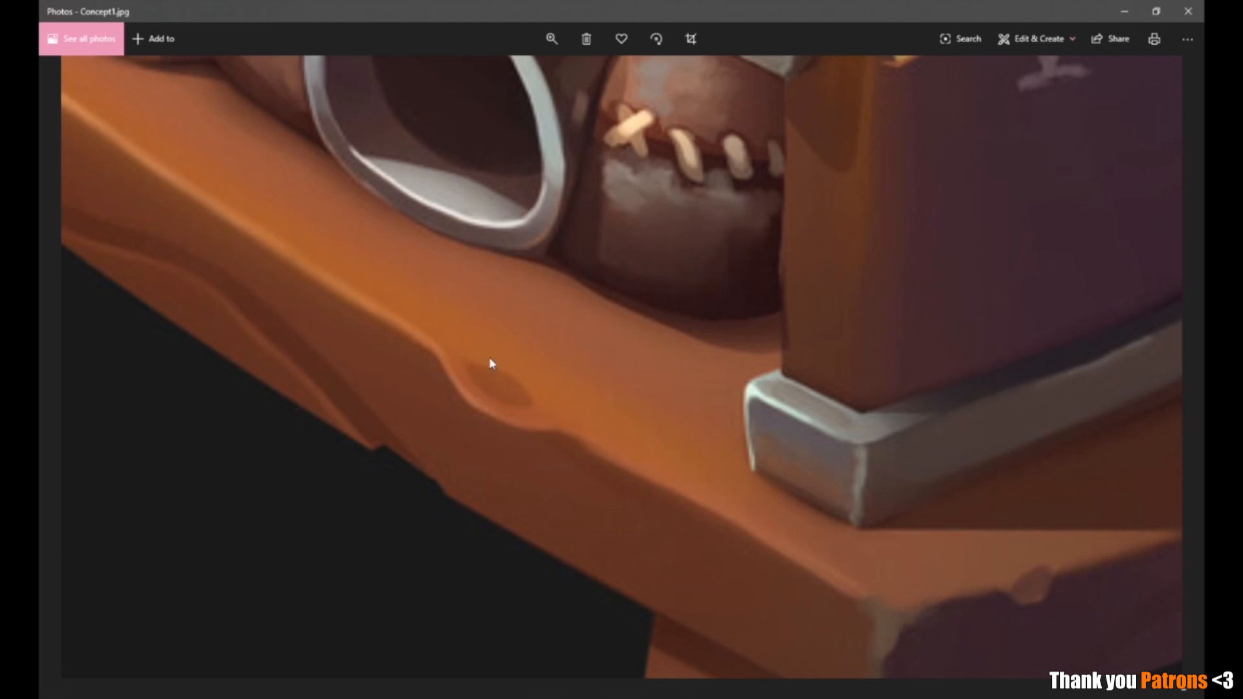
pyautogui.click(552, 39)
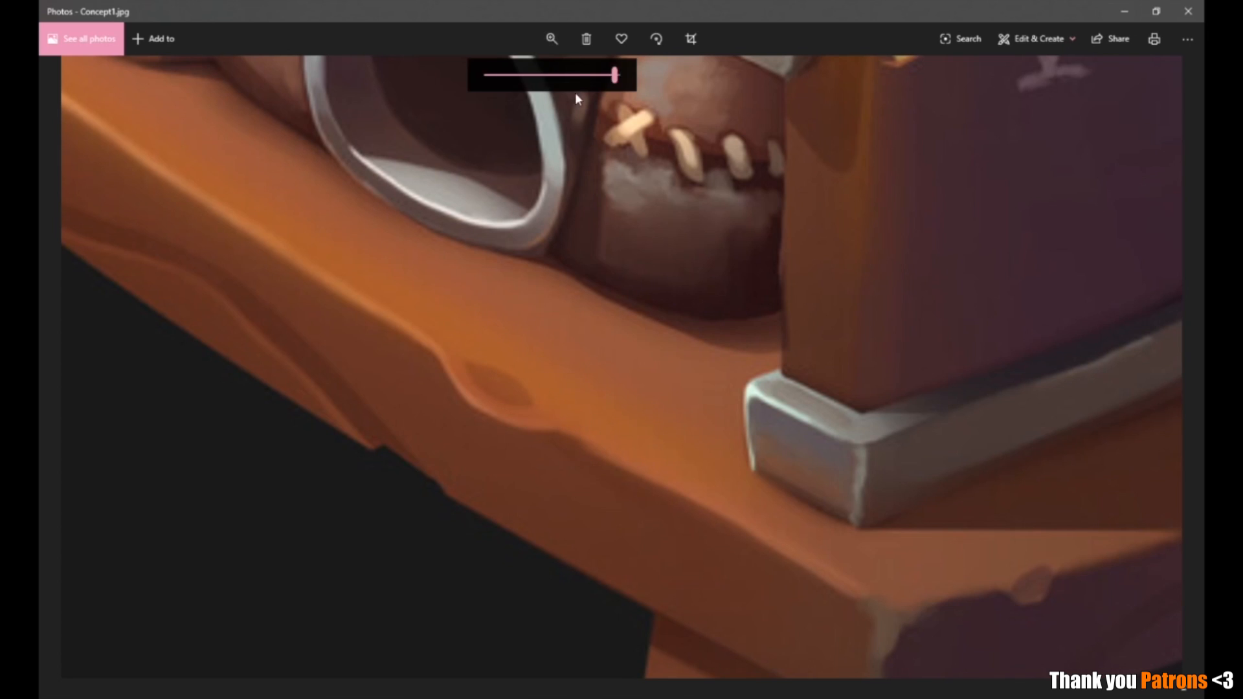
pyautogui.moveTo(613, 76); pyautogui.dragTo(370, 94)
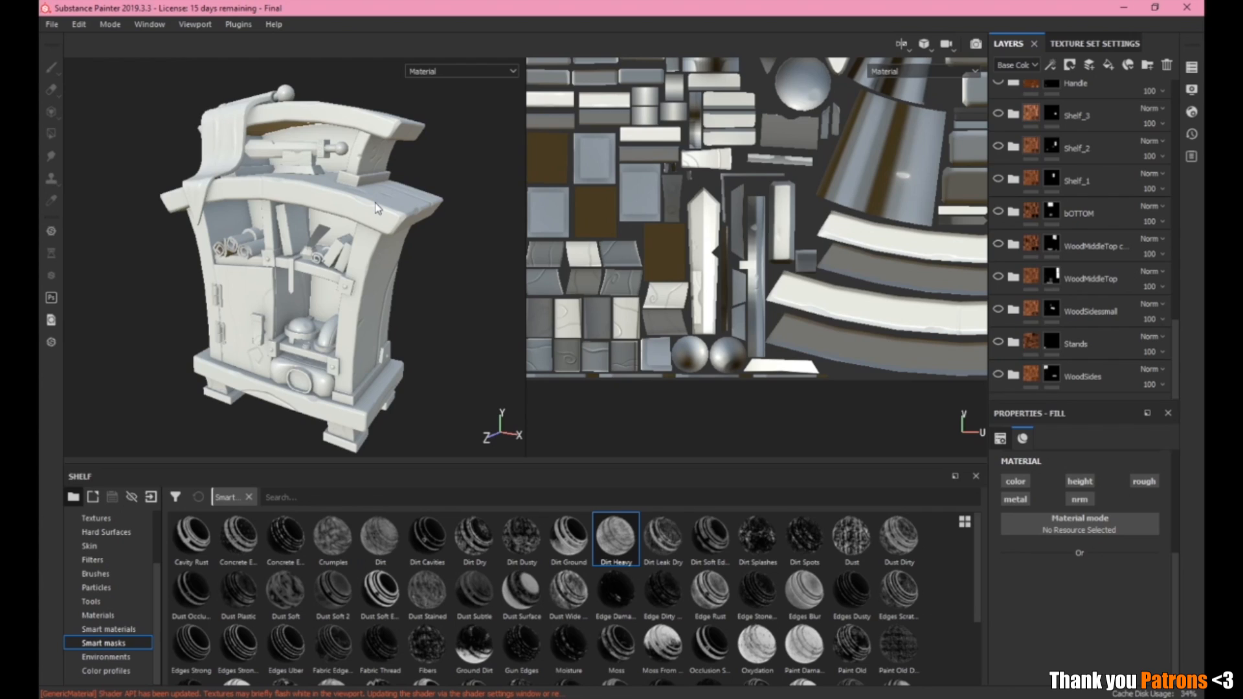
# Open the mesh map baking settings for the Bookcase texture set and check the listed high definition meshes.
pyautogui.click(1111, 51)
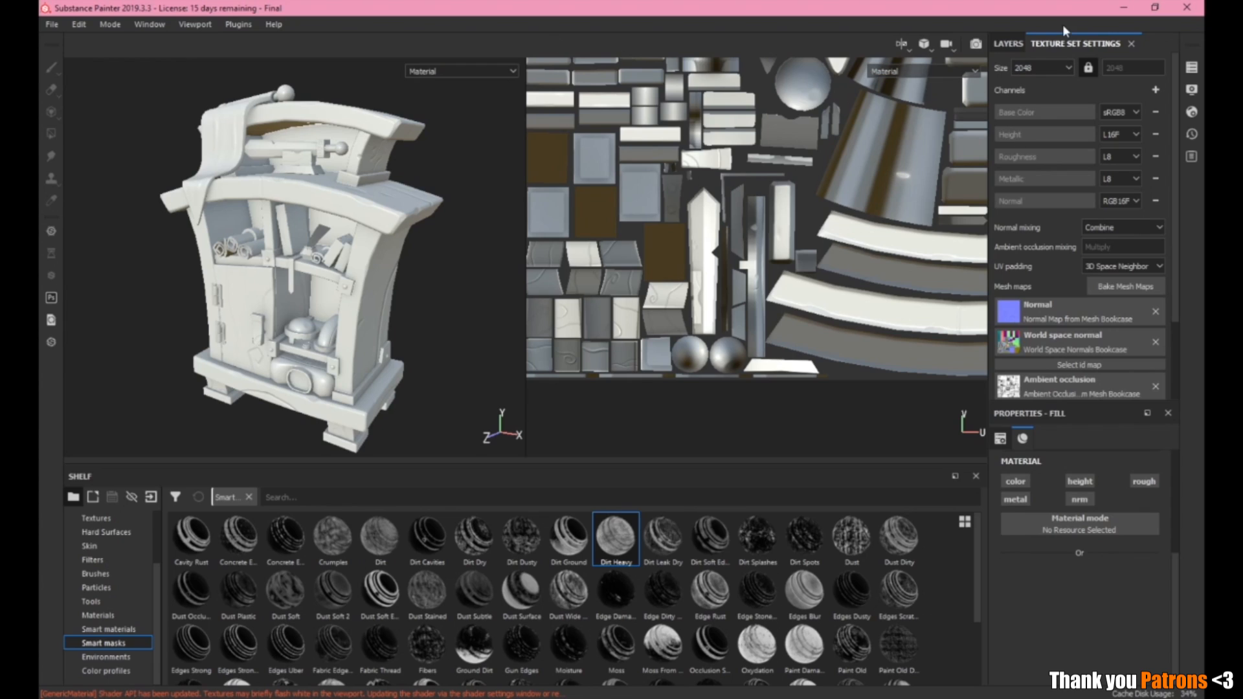
pyautogui.click(1014, 44)
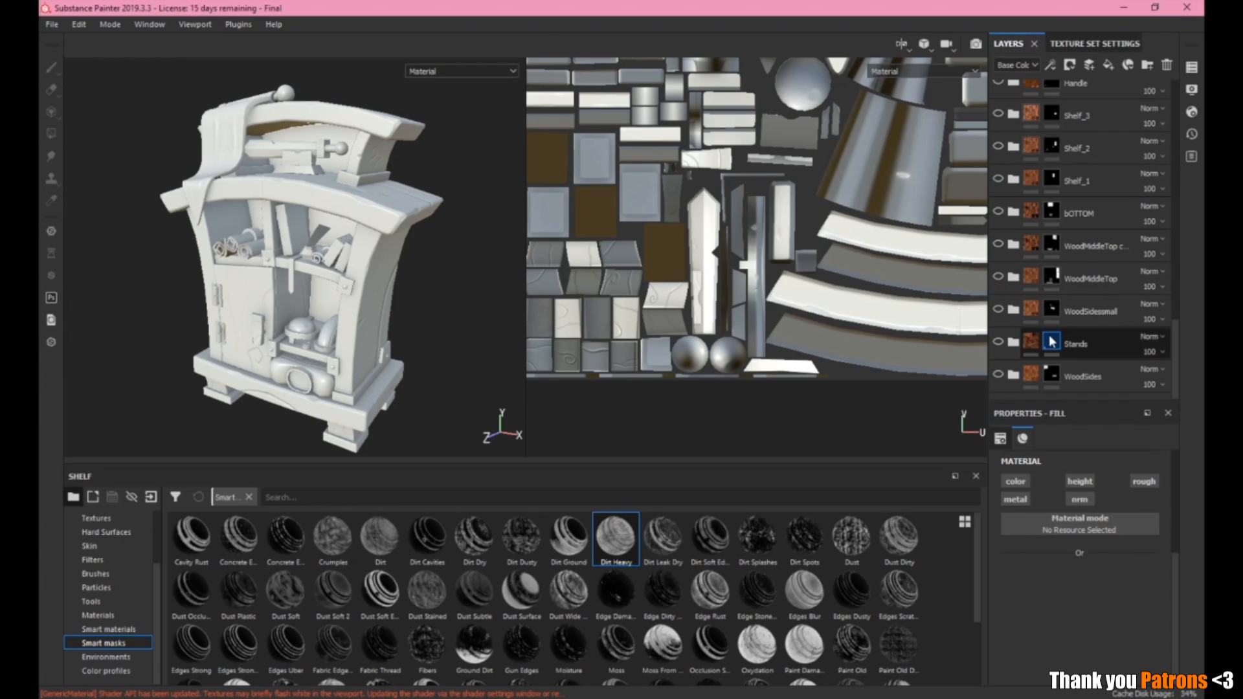
pyautogui.scroll(3, 1068, 193)
pyautogui.scroll(3, 1095, 144)
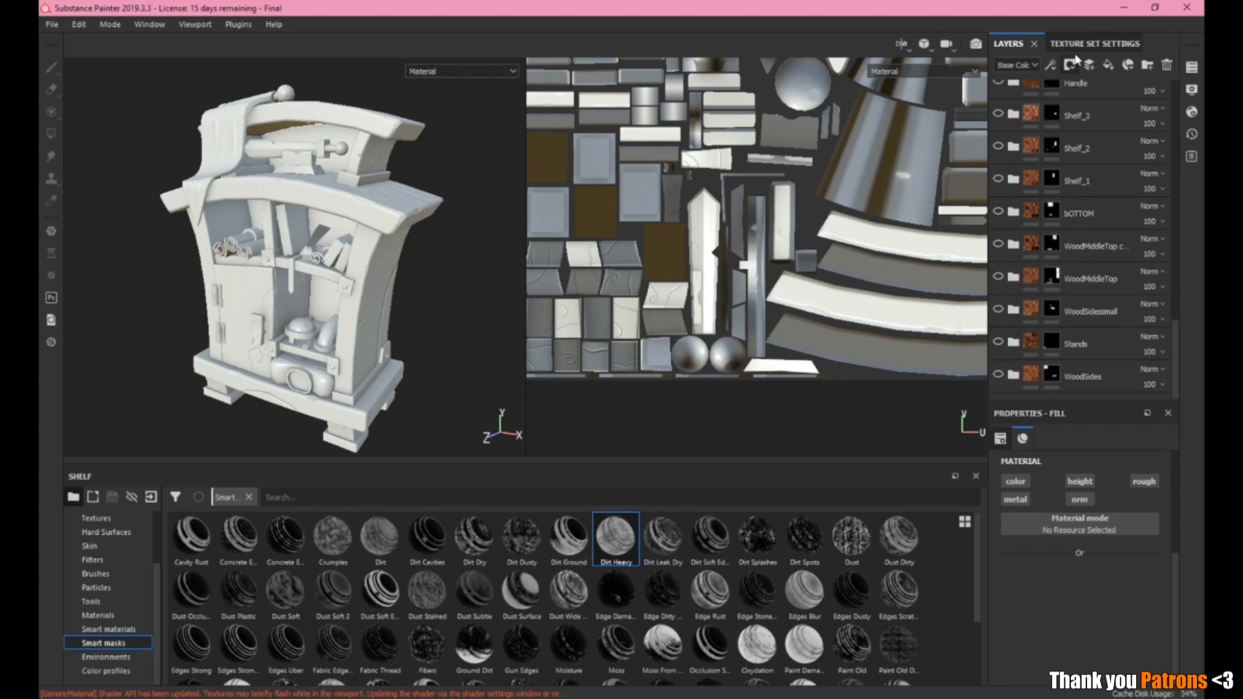
pyautogui.click(1053, 47)
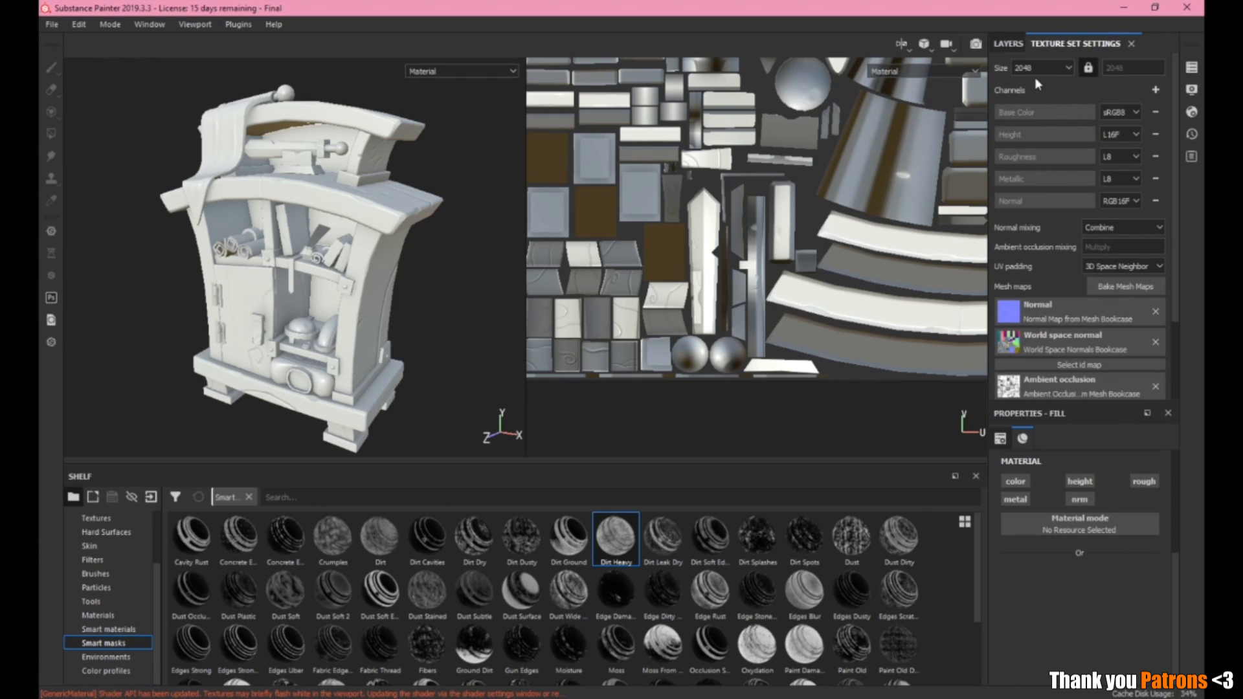
pyautogui.doubleClick(1040, 67)
pyautogui.click(1115, 286)
pyautogui.moveTo(755, 328); pyautogui.dragTo(806, 325)
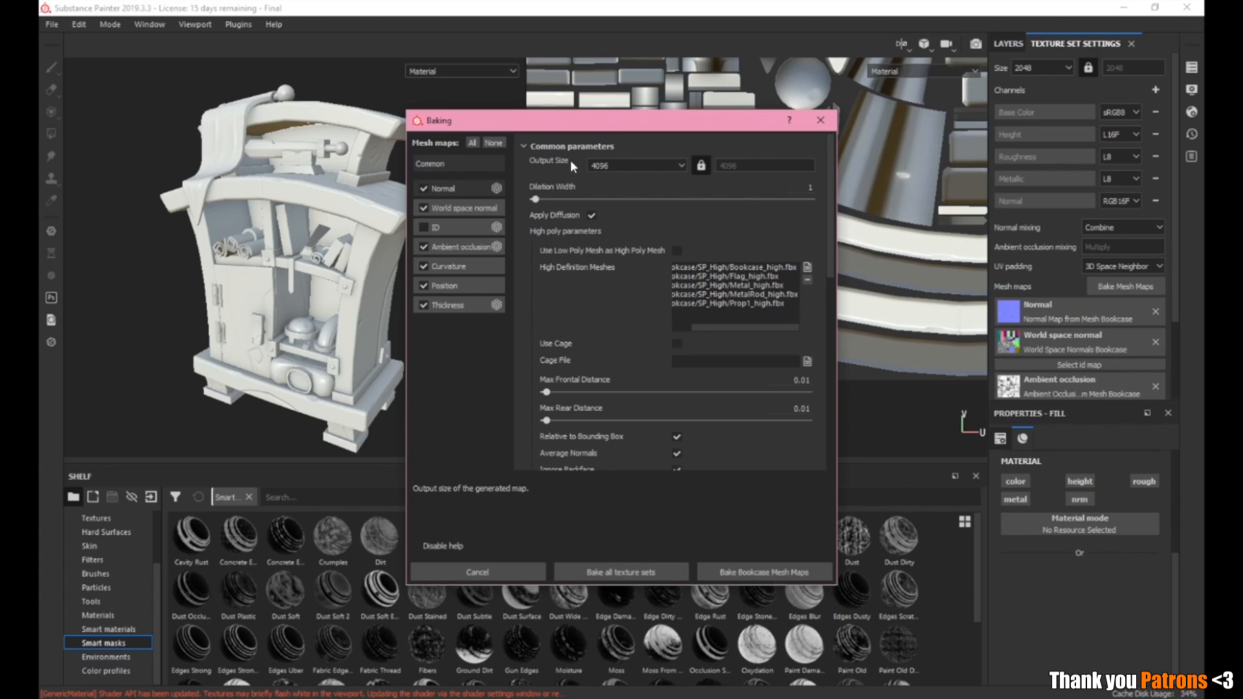
# Set the baking output size to 2048.
pyautogui.click(593, 165)
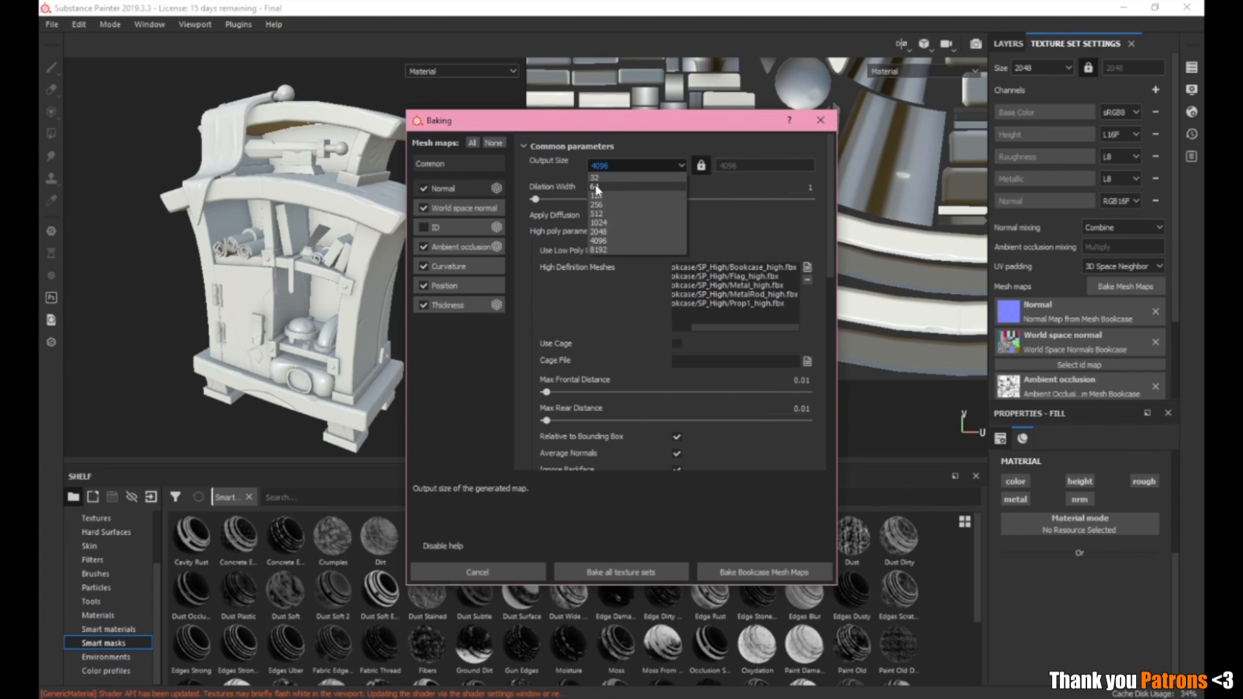
pyautogui.click(612, 227)
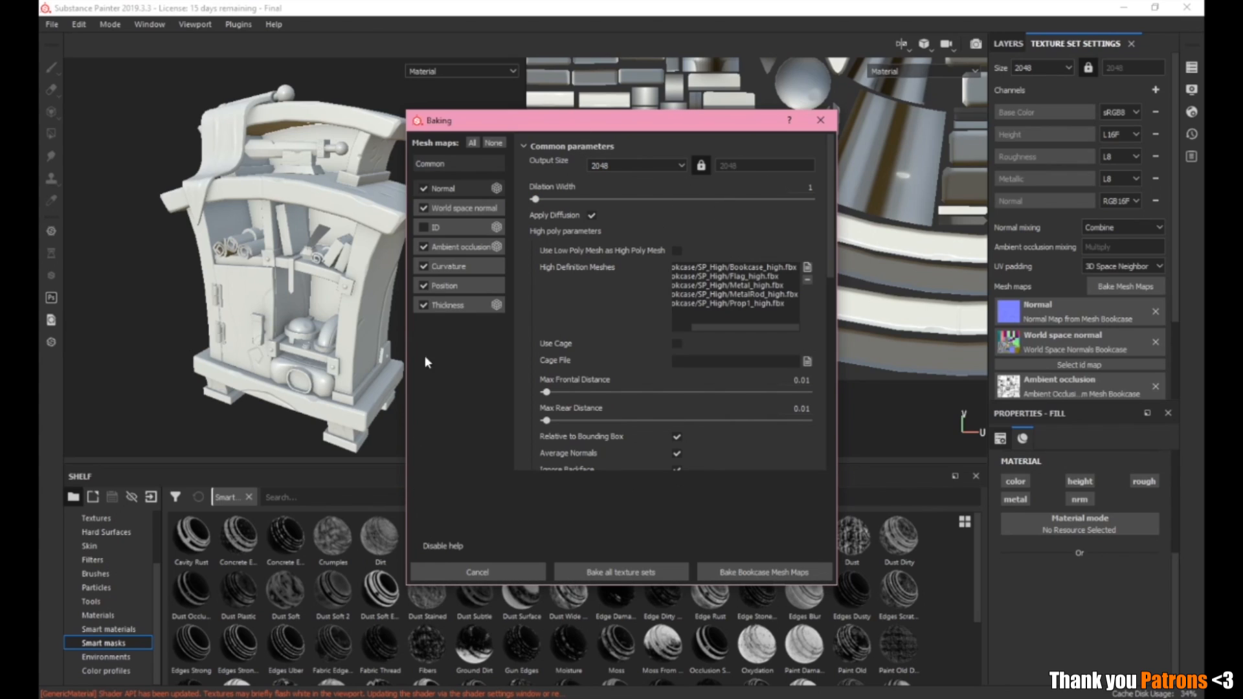
pyautogui.scroll(-3, 619, 298)
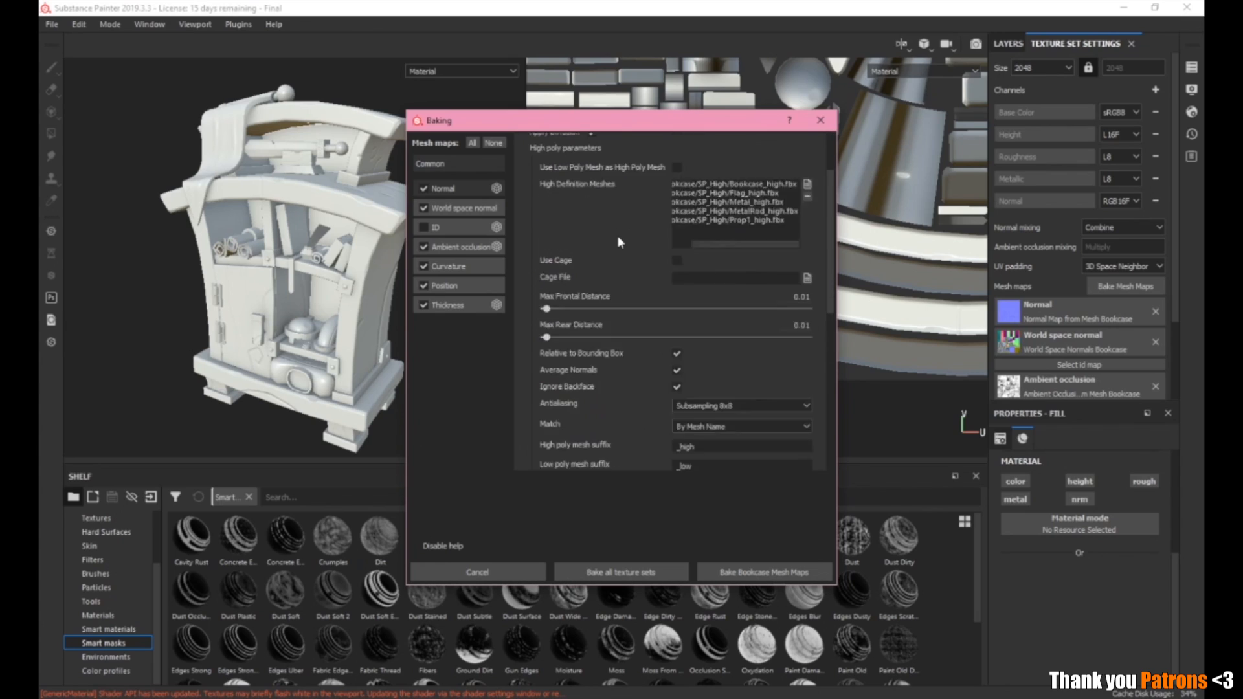
pyautogui.scroll(5, 616, 235)
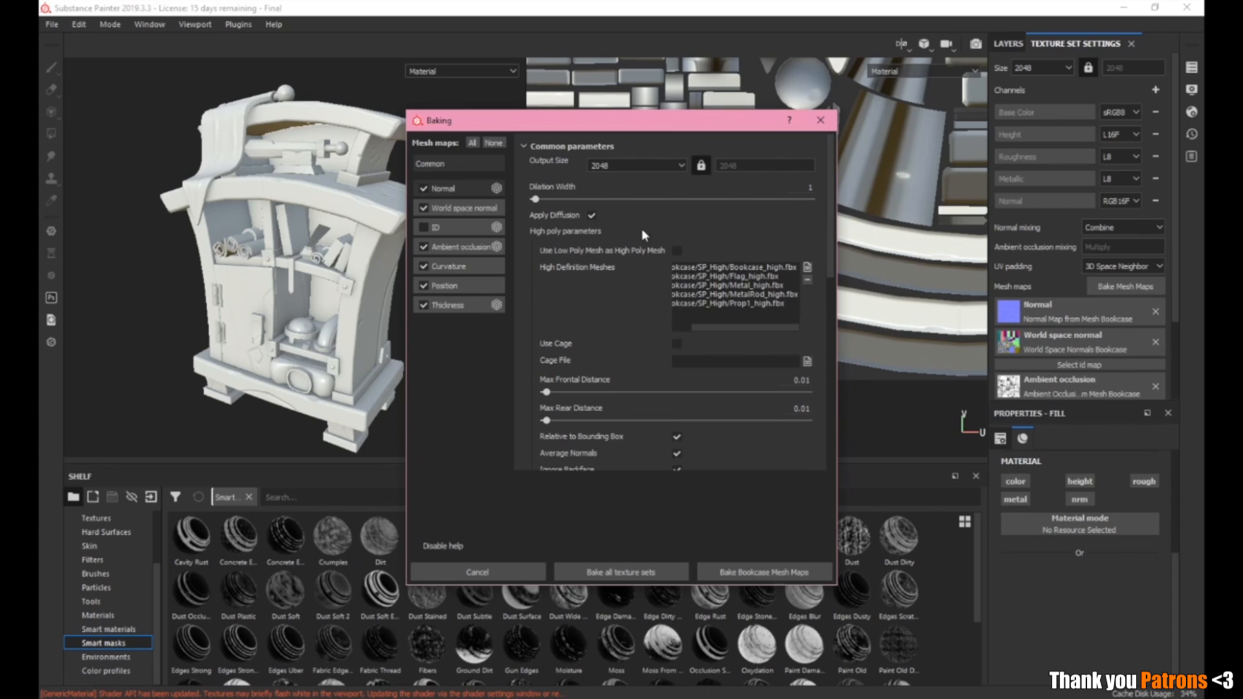
# Review the baker parameters for the world space normal, ambient occlusion, curvature, position and thickness maps.
pyautogui.click(437, 205)
pyautogui.click(437, 247)
pyautogui.click(441, 266)
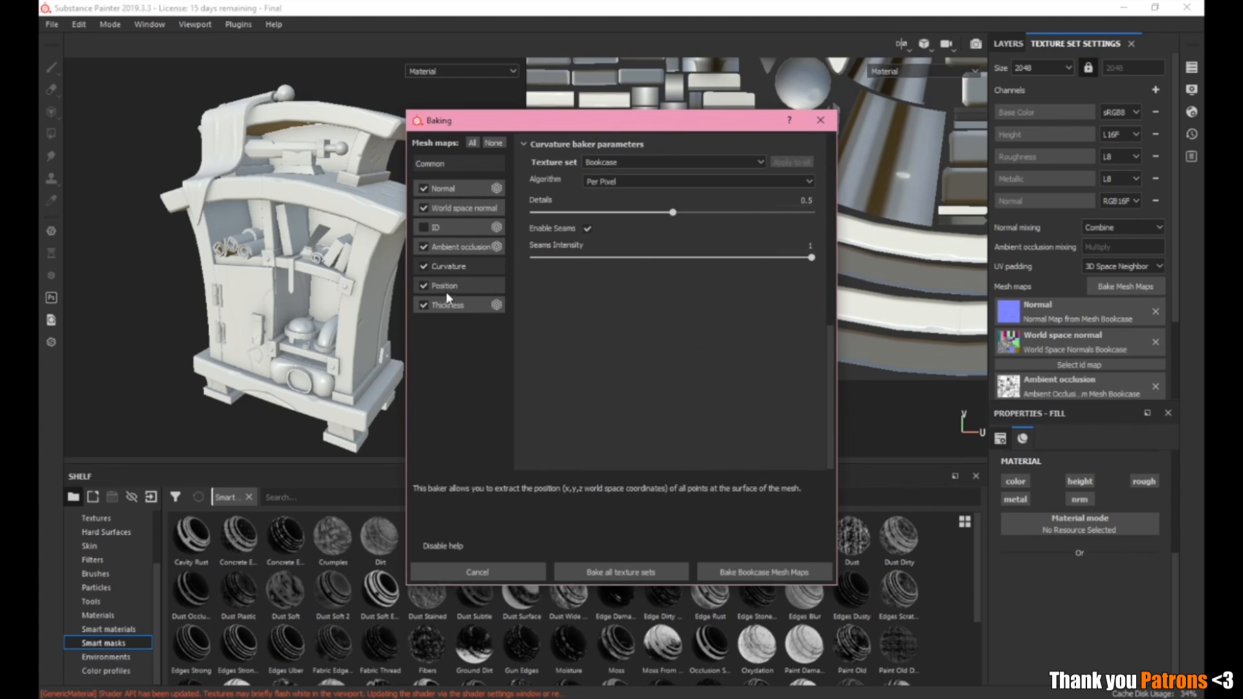
pyautogui.click(445, 291)
pyautogui.click(437, 306)
# Exclude thickness, position, curvature, ambient occlusion and world space normal from the bake, leaving only the Normal map.
pyautogui.click(424, 305)
pyautogui.click(423, 286)
pyautogui.click(423, 267)
pyautogui.click(423, 247)
pyautogui.click(423, 208)
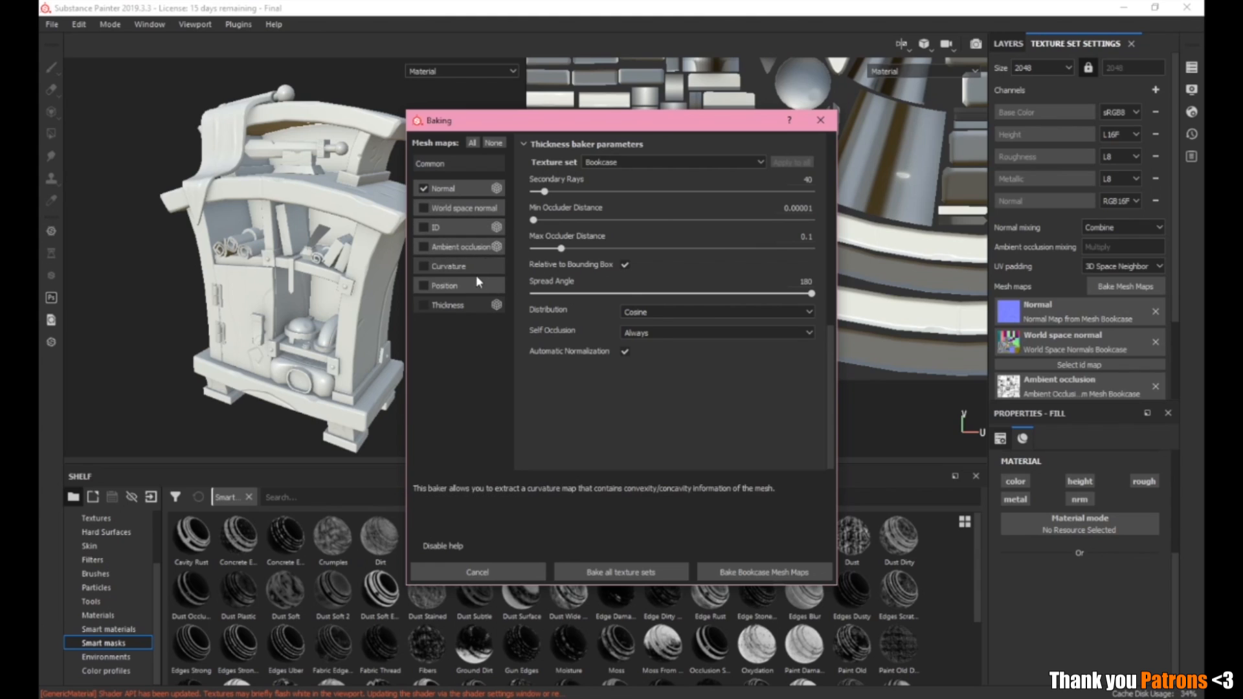
pyautogui.scroll(10, 650, 288)
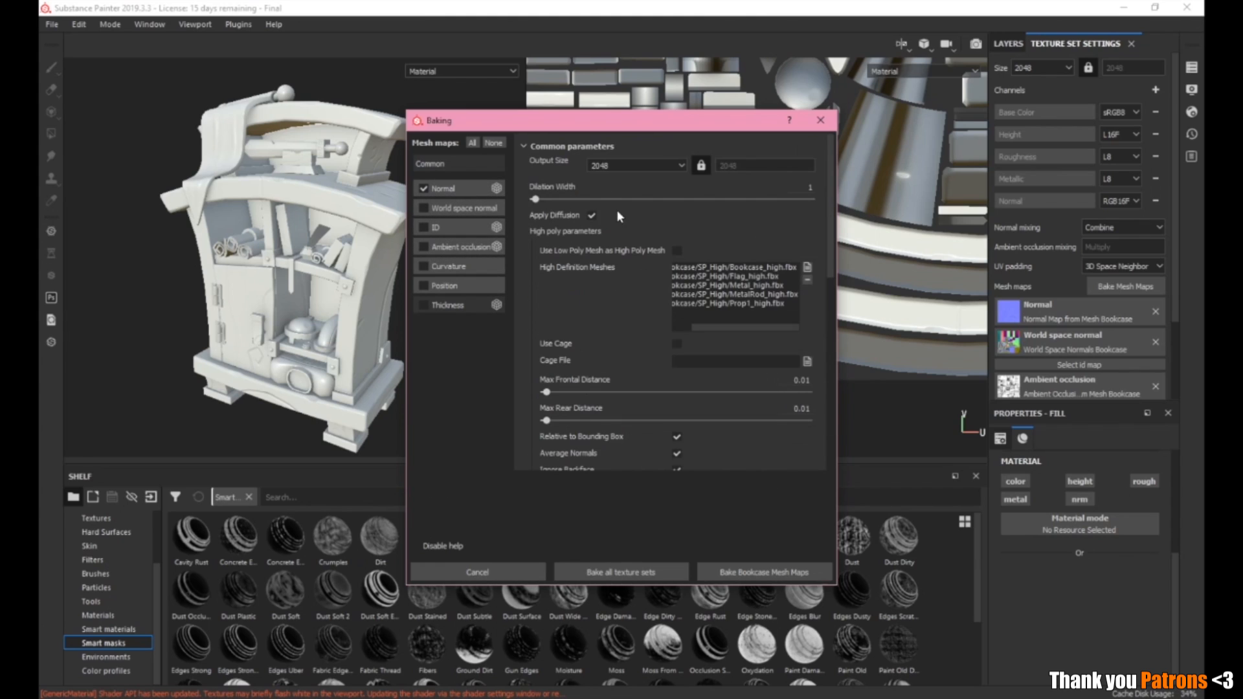
# Check the antialiasing options, match method and high and low poly mesh suffixes, and leave the baking settings without baking.
pyautogui.scroll(-3, 682, 403)
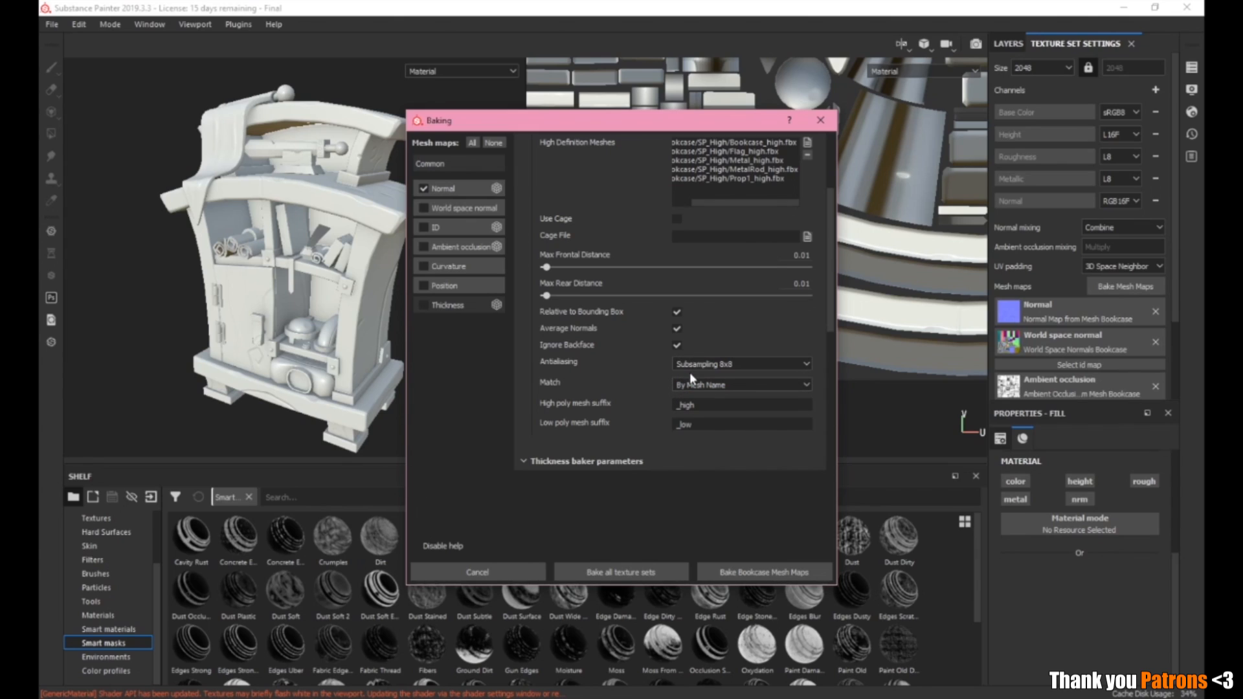
pyautogui.click(763, 363)
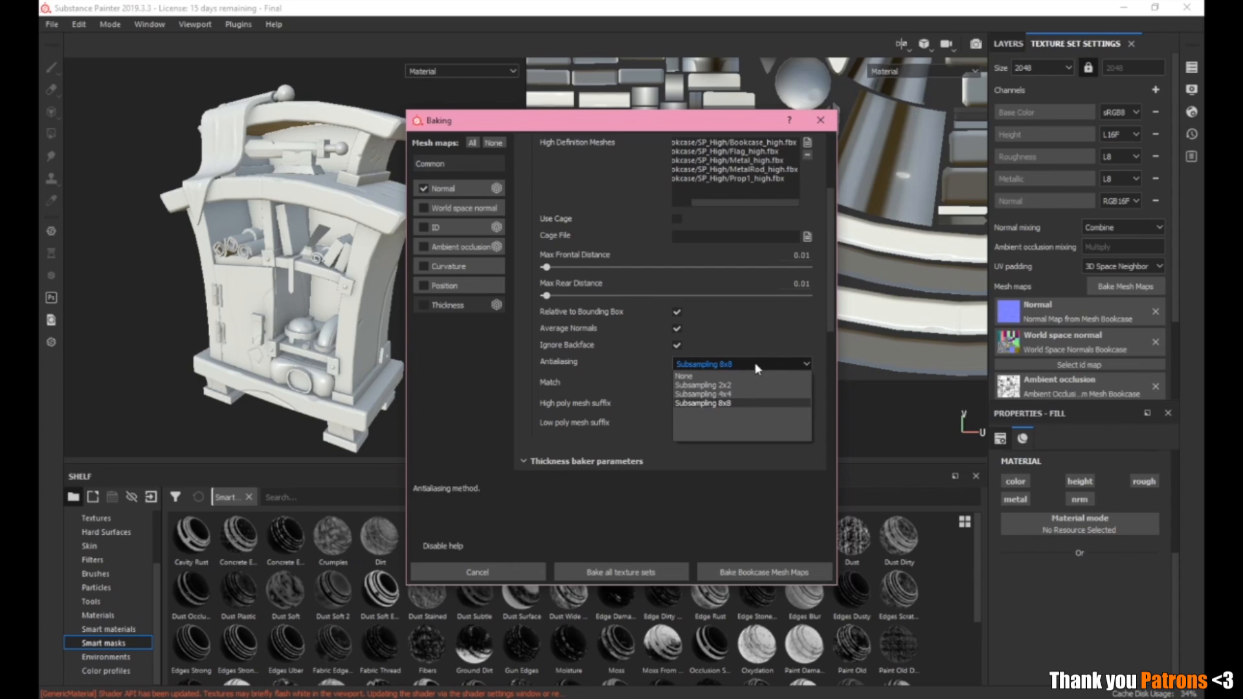
pyautogui.click(751, 364)
pyautogui.scroll(2, 616, 189)
pyautogui.scroll(-5, 669, 356)
pyautogui.scroll(3, 713, 351)
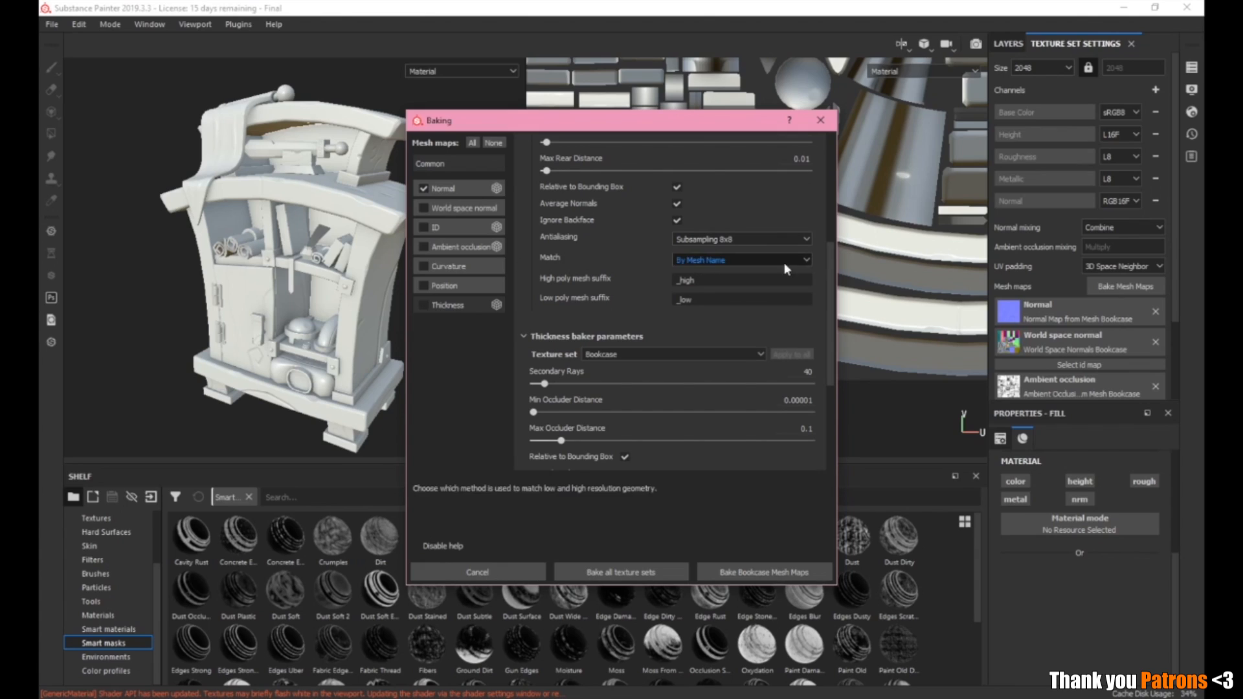
pyautogui.doubleClick(708, 279)
pyautogui.doubleClick(694, 300)
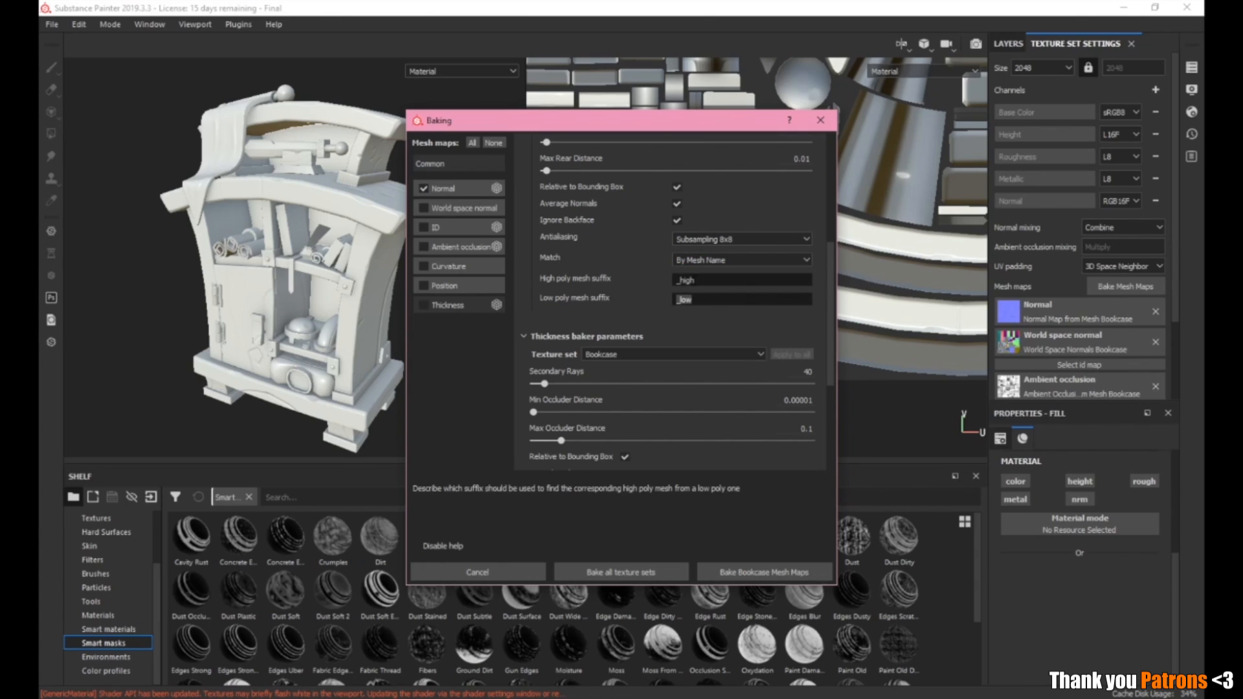
pyautogui.scroll(4, 653, 259)
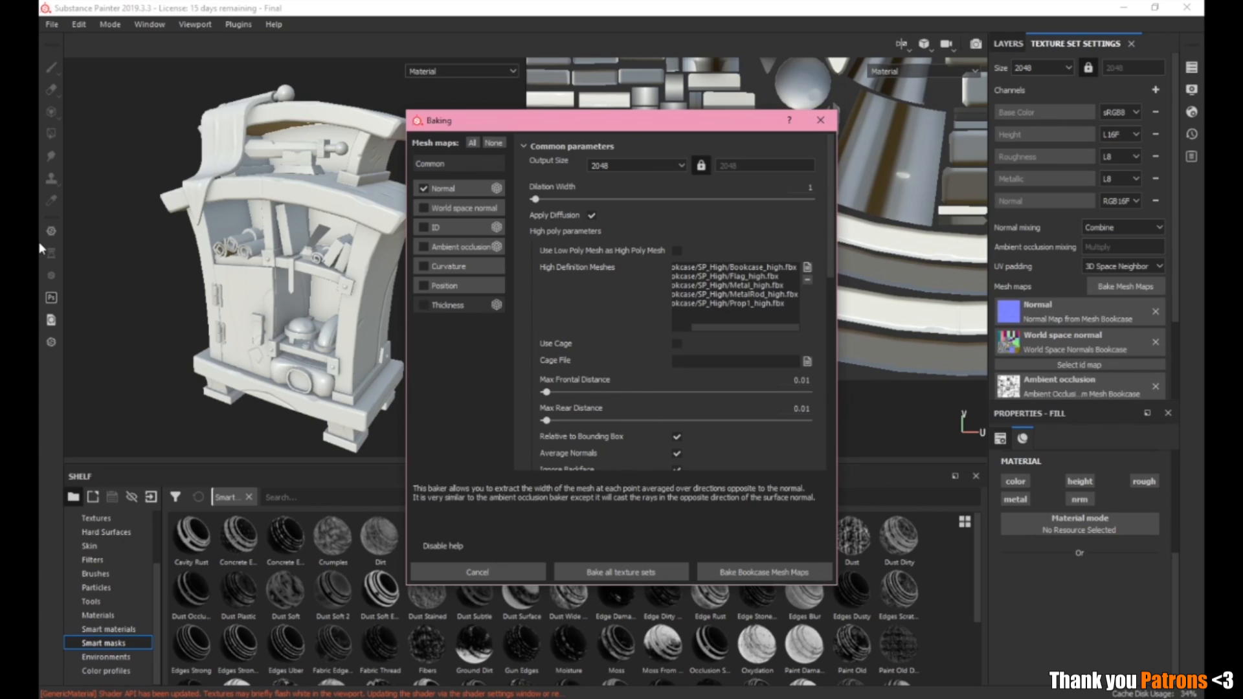
pyautogui.press('Escape')
# Examine the baked cracks, dents and edges on the bookcase's main top board from several angles.
pyautogui.keyDown('alt'); pyautogui.moveTo(363, 284); pyautogui.dragTo(353, 252); pyautogui.keyUp('alt')
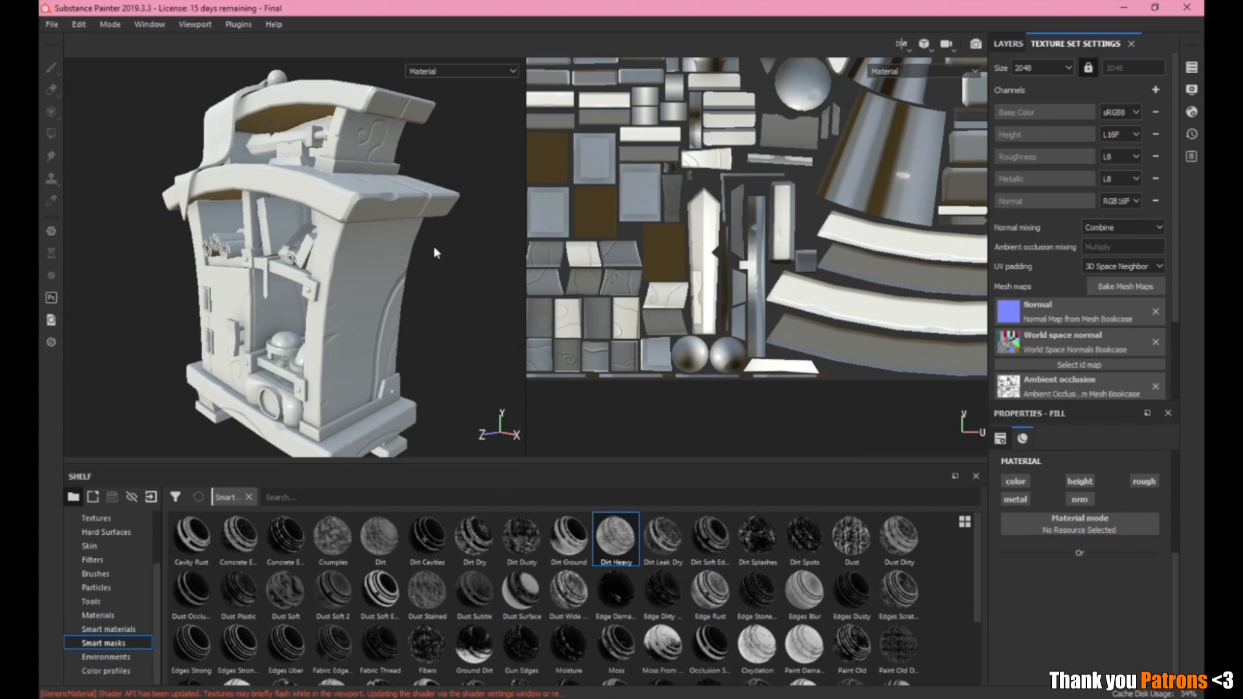
pyautogui.keyDown('alt'); pyautogui.moveTo(382, 255); pyautogui.dragTo(461, 235, button='right'); pyautogui.keyUp('alt')
pyautogui.keyDown('alt'); pyautogui.moveTo(461, 234); pyautogui.dragTo(402, 272); pyautogui.keyUp('alt')
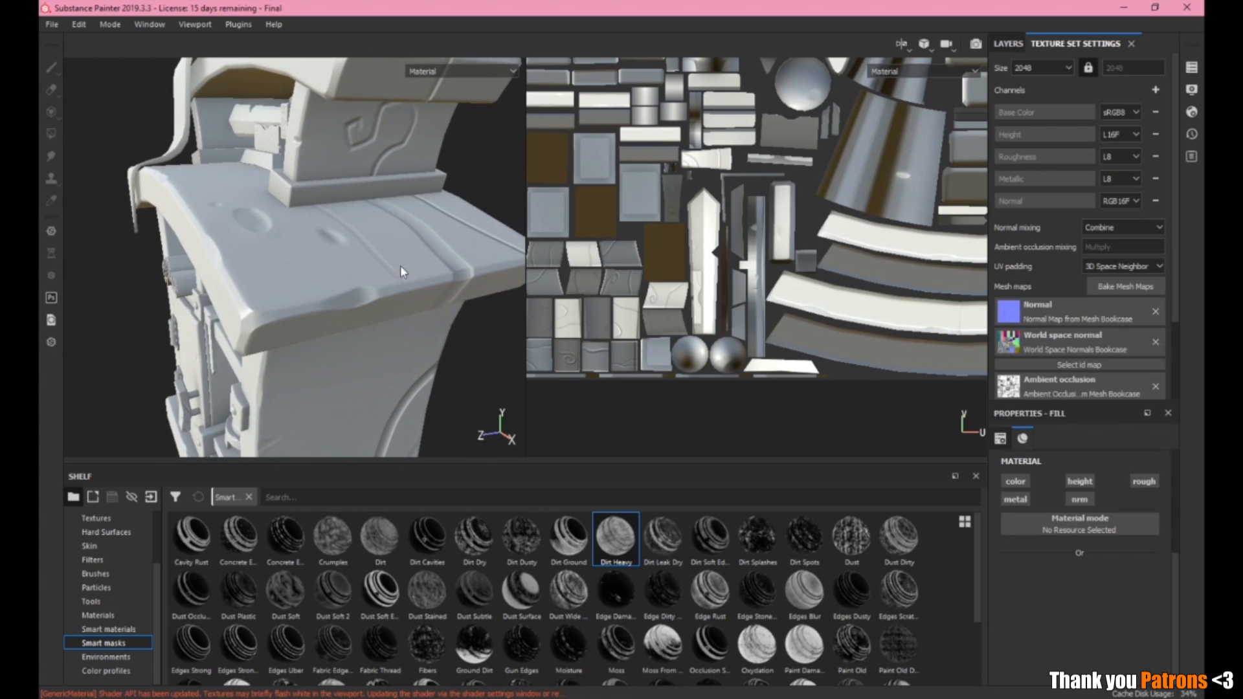
pyautogui.keyDown('alt'); pyautogui.moveTo(402, 273); pyautogui.dragTo(389, 285, button='middle'); pyautogui.keyUp('alt')
pyautogui.keyDown('alt'); pyautogui.moveTo(389, 286); pyautogui.dragTo(175, 179); pyautogui.keyUp('alt')
pyautogui.keyDown('alt'); pyautogui.moveTo(175, 178); pyautogui.dragTo(204, 185, button='middle'); pyautogui.keyUp('alt')
pyautogui.keyDown('alt'); pyautogui.moveTo(204, 185); pyautogui.dragTo(261, 305); pyautogui.keyUp('alt')
pyautogui.keyDown('alt'); pyautogui.moveTo(261, 305); pyautogui.dragTo(266, 272, button='middle'); pyautogui.keyUp('alt')
pyautogui.keyDown('alt'); pyautogui.moveTo(266, 271); pyautogui.dragTo(291, 278); pyautogui.keyUp('alt')
pyautogui.scroll(-3, 409, 231)
pyautogui.keyDown('alt'); pyautogui.moveTo(290, 278); pyautogui.dragTo(306, 239, button='middle'); pyautogui.keyUp('alt')
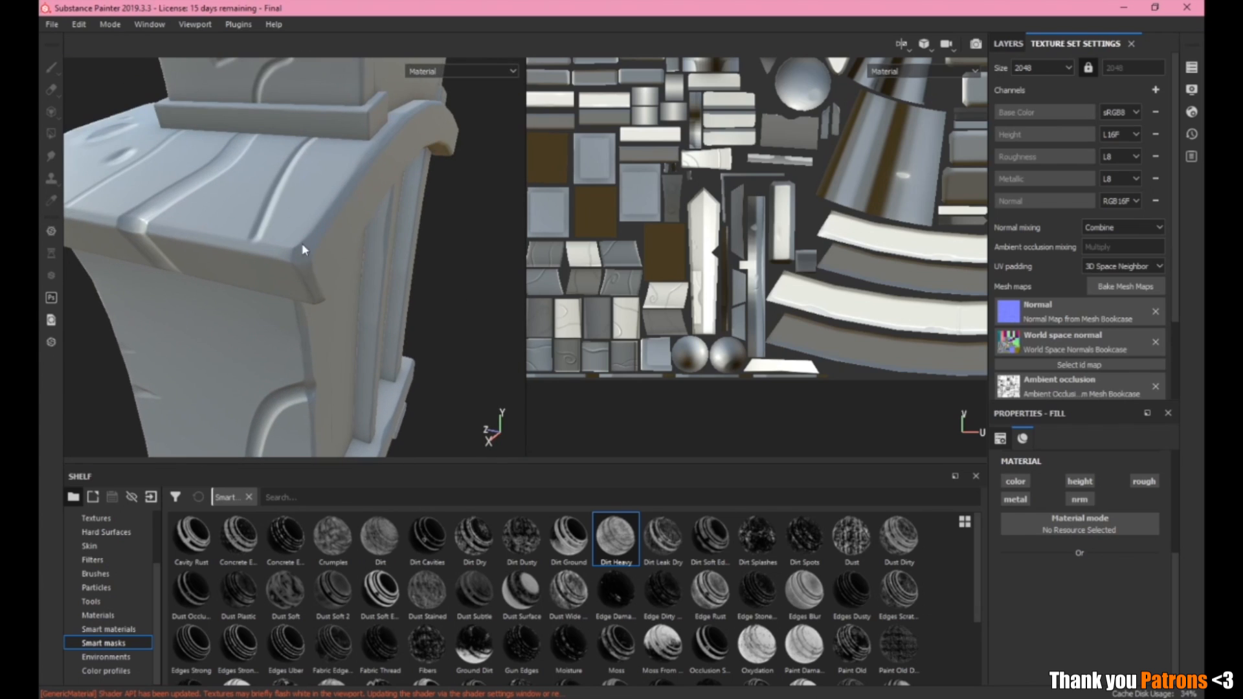
# Examine the carved grooves on the bookcase's side panel and where they meet the back edge.
pyautogui.keyDown('alt'); pyautogui.moveTo(369, 311); pyautogui.dragTo(462, 361); pyautogui.keyUp('alt')
pyautogui.scroll(1, 322, 284)
pyautogui.keyDown('alt'); pyautogui.moveTo(304, 371); pyautogui.dragTo(383, 300); pyautogui.keyUp('alt')
pyautogui.keyDown('alt'); pyautogui.moveTo(382, 300); pyautogui.dragTo(341, 341, button='middle'); pyautogui.keyUp('alt')
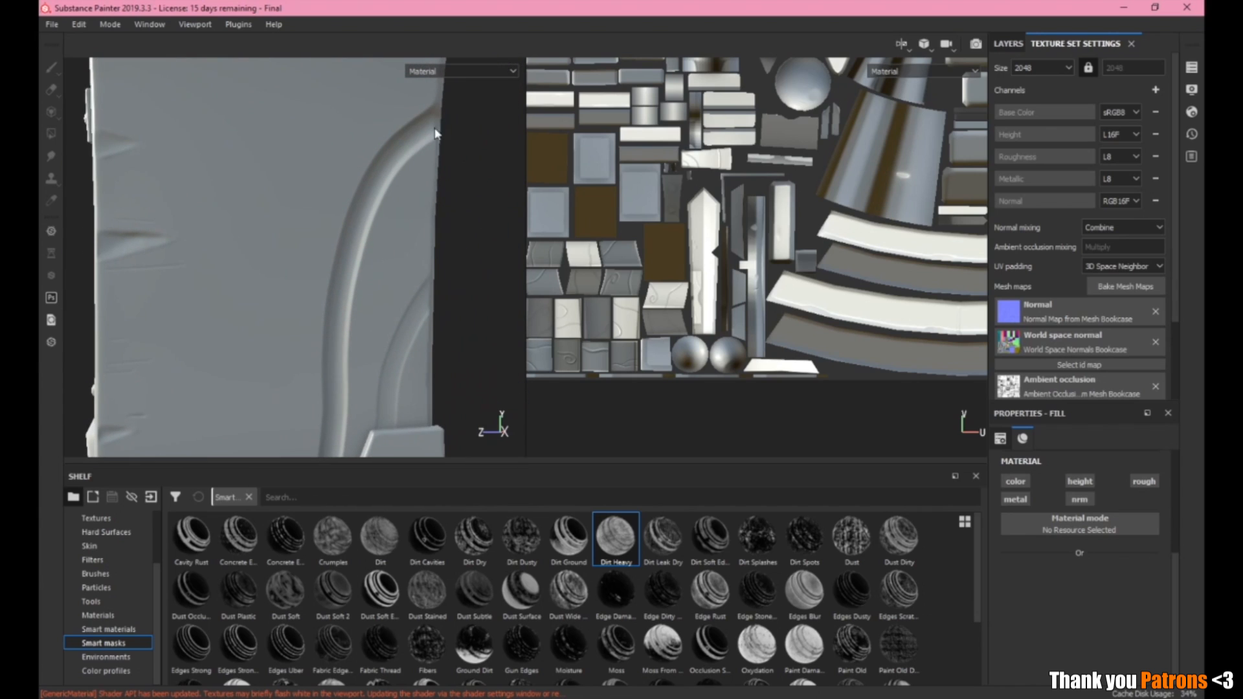
pyautogui.keyDown('alt'); pyautogui.moveTo(418, 195); pyautogui.dragTo(373, 250); pyautogui.keyUp('alt')
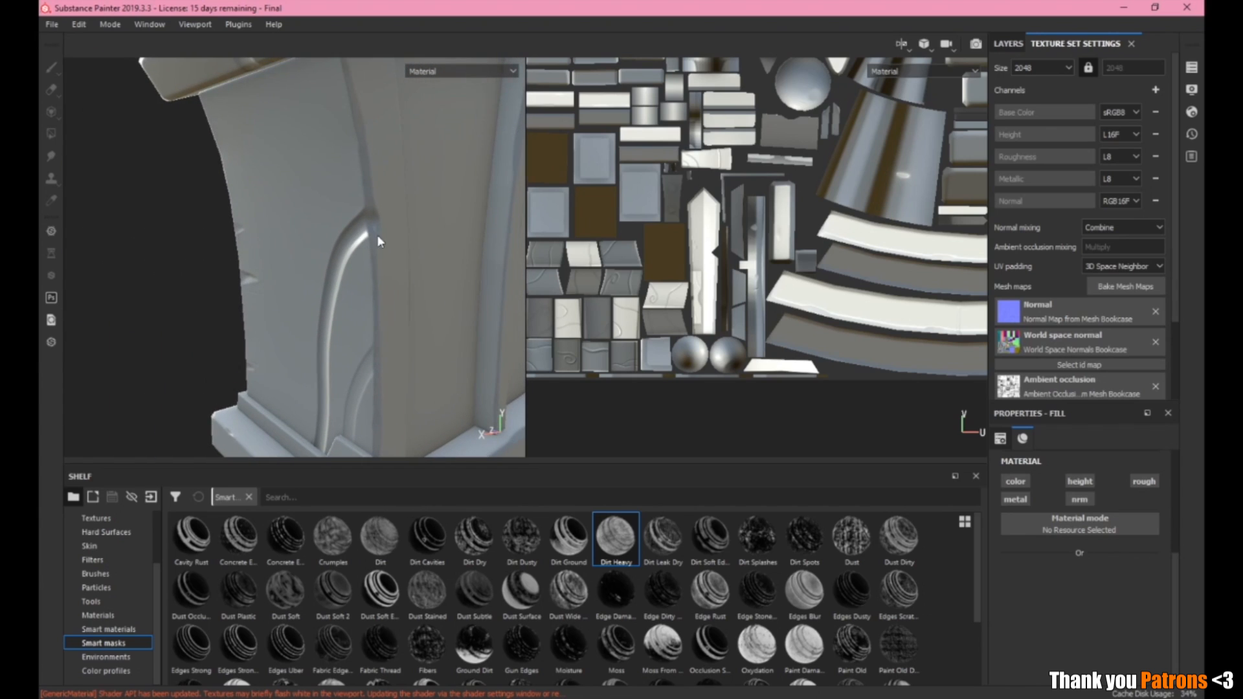
pyautogui.keyDown('alt'); pyautogui.moveTo(384, 165); pyautogui.dragTo(398, 308, button='middle'); pyautogui.keyUp('alt')
pyautogui.keyDown('alt'); pyautogui.moveTo(398, 309); pyautogui.dragTo(428, 353); pyautogui.keyUp('alt')
pyautogui.keyDown('alt'); pyautogui.moveTo(429, 353); pyautogui.dragTo(492, 323, button='middle'); pyautogui.keyUp('alt')
pyautogui.keyDown('alt'); pyautogui.moveTo(492, 324); pyautogui.dragTo(359, 402); pyautogui.keyUp('alt')
pyautogui.keyDown('alt'); pyautogui.moveTo(393, 375); pyautogui.dragTo(361, 361, button='right'); pyautogui.keyUp('alt')
pyautogui.keyDown('alt'); pyautogui.moveTo(333, 249); pyautogui.dragTo(423, 266); pyautogui.keyUp('alt')
pyautogui.keyDown('alt'); pyautogui.moveTo(423, 265); pyautogui.dragTo(395, 199, button='right'); pyautogui.keyUp('alt')
# Examine the baked detail on the cloth banner and its rod, and look over the whole bookcase from the front.
pyautogui.keyDown('alt'); pyautogui.moveTo(395, 200); pyautogui.dragTo(311, 343); pyautogui.keyUp('alt')
pyautogui.keyDown('alt'); pyautogui.moveTo(311, 343); pyautogui.dragTo(329, 256, button='middle'); pyautogui.keyUp('alt')
pyautogui.keyDown('alt'); pyautogui.moveTo(328, 255); pyautogui.dragTo(342, 381, button='right'); pyautogui.keyUp('alt')
pyautogui.keyDown('alt'); pyautogui.moveTo(342, 380); pyautogui.dragTo(415, 330); pyautogui.keyUp('alt')
pyautogui.moveTo(414, 330)
pyautogui.keyDown('alt'); pyautogui.mouseDown(button='right')
pyautogui.moveTo(472, 282)
pyautogui.moveTo(250, 326)
pyautogui.moveTo(287, 341)
pyautogui.mouseUp(button='right'); pyautogui.keyUp('alt')
pyautogui.keyDown('alt'); pyautogui.moveTo(312, 350); pyautogui.dragTo(457, 299); pyautogui.keyUp('alt')
pyautogui.keyDown('alt'); pyautogui.moveTo(458, 300); pyautogui.dragTo(437, 328, button='middle'); pyautogui.keyUp('alt')
pyautogui.keyDown('alt'); pyautogui.moveTo(438, 329); pyautogui.dragTo(492, 291, button='right'); pyautogui.keyUp('alt')
pyautogui.keyDown('alt'); pyautogui.moveTo(305, 343); pyautogui.dragTo(374, 328); pyautogui.keyUp('alt')
pyautogui.keyDown('alt'); pyautogui.moveTo(374, 328); pyautogui.dragTo(476, 440, button='middle'); pyautogui.keyUp('alt')
pyautogui.keyDown('alt'); pyautogui.moveTo(476, 440); pyautogui.dragTo(366, 298, button='right'); pyautogui.keyUp('alt')
pyautogui.keyDown('alt'); pyautogui.moveTo(366, 298); pyautogui.dragTo(292, 314); pyautogui.keyUp('alt')
pyautogui.keyDown('shift'); pyautogui.moveTo(313, 297); pyautogui.dragTo(322, 207, button='right'); pyautogui.keyUp('shift')
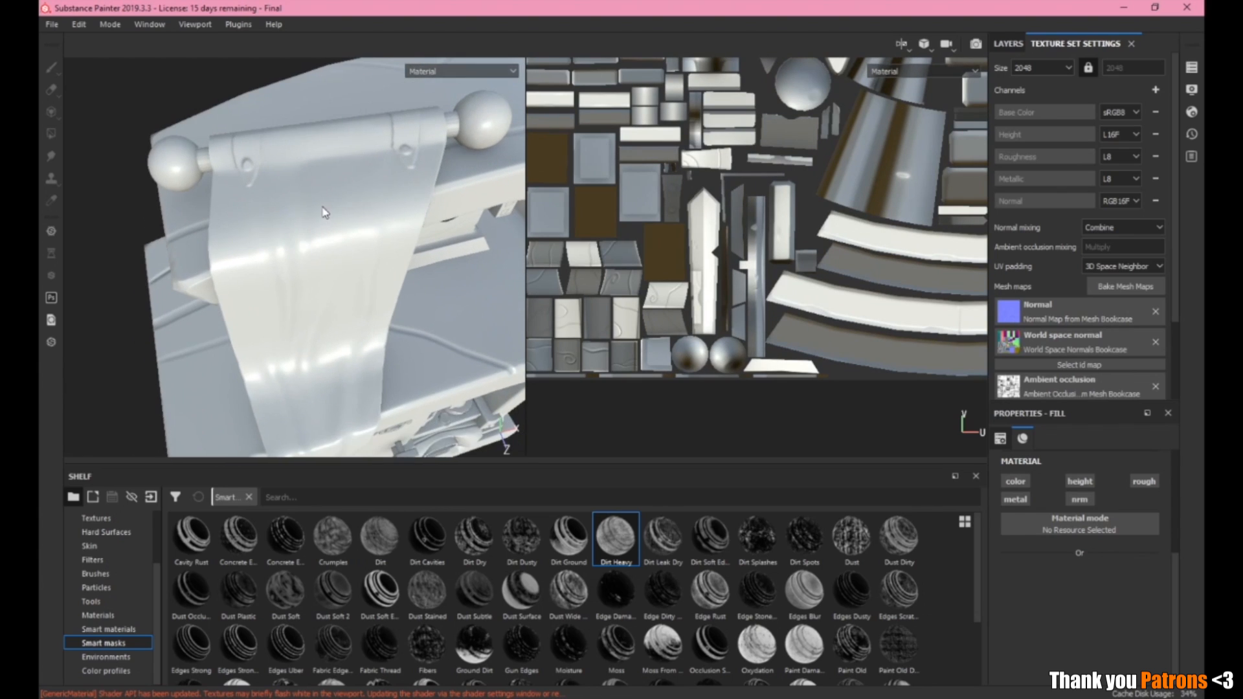
pyautogui.keyDown('alt'); pyautogui.moveTo(322, 207); pyautogui.dragTo(332, 210); pyautogui.keyUp('alt')
pyautogui.keyDown('alt'); pyautogui.moveTo(331, 210); pyautogui.dragTo(300, 262, button='middle'); pyautogui.keyUp('alt')
pyautogui.keyDown('alt'); pyautogui.moveTo(375, 285); pyautogui.dragTo(304, 168); pyautogui.keyUp('alt')
pyautogui.keyDown('alt'); pyautogui.moveTo(292, 188); pyautogui.dragTo(335, 336, button='middle'); pyautogui.keyUp('alt')
pyautogui.keyDown('alt'); pyautogui.moveTo(335, 252); pyautogui.dragTo(435, 314); pyautogui.keyUp('alt')
pyautogui.keyDown('alt'); pyautogui.moveTo(319, 304); pyautogui.dragTo(285, 285); pyautogui.keyUp('alt')
pyautogui.scroll(-3, 256, 324)
pyautogui.keyDown('alt'); pyautogui.moveTo(285, 285); pyautogui.dragTo(330, 279, button='middle'); pyautogui.keyUp('alt')
pyautogui.scroll(-2, 297, 236)
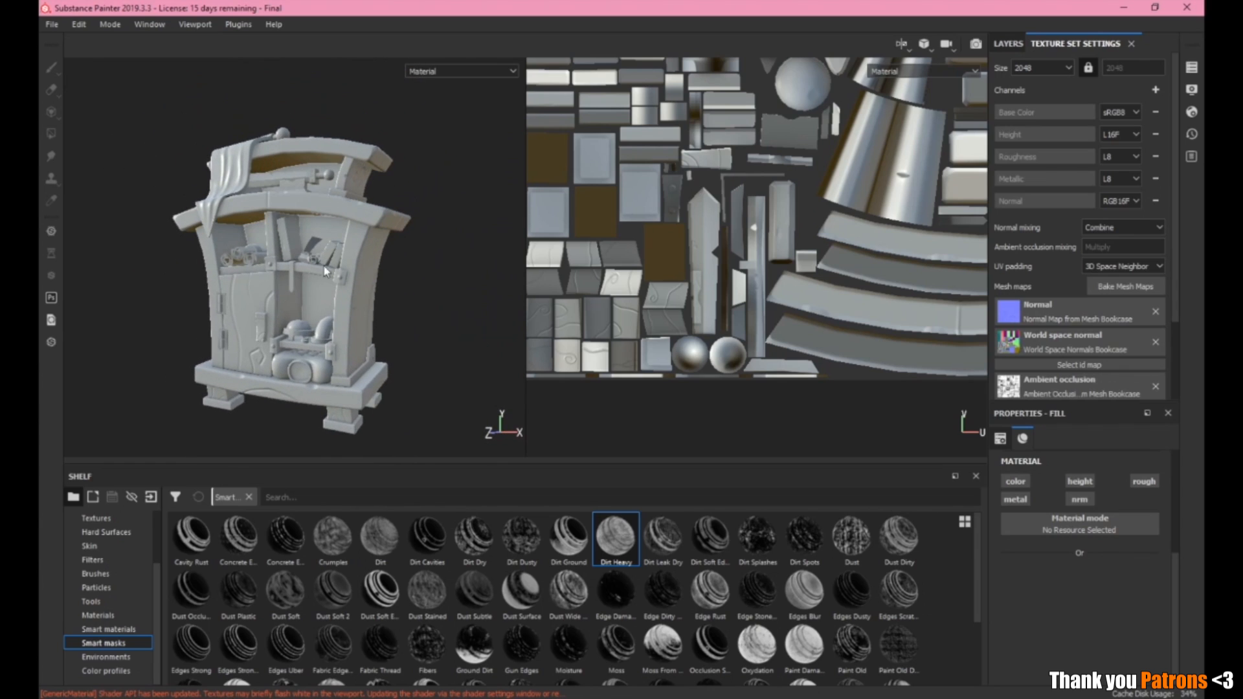
pyautogui.scroll(2, 313, 279)
pyautogui.keyDown('alt'); pyautogui.moveTo(312, 278); pyautogui.dragTo(334, 303); pyautogui.keyUp('alt')
pyautogui.keyDown('alt'); pyautogui.moveTo(333, 303); pyautogui.dragTo(344, 262, button='middle'); pyautogui.keyUp('alt')
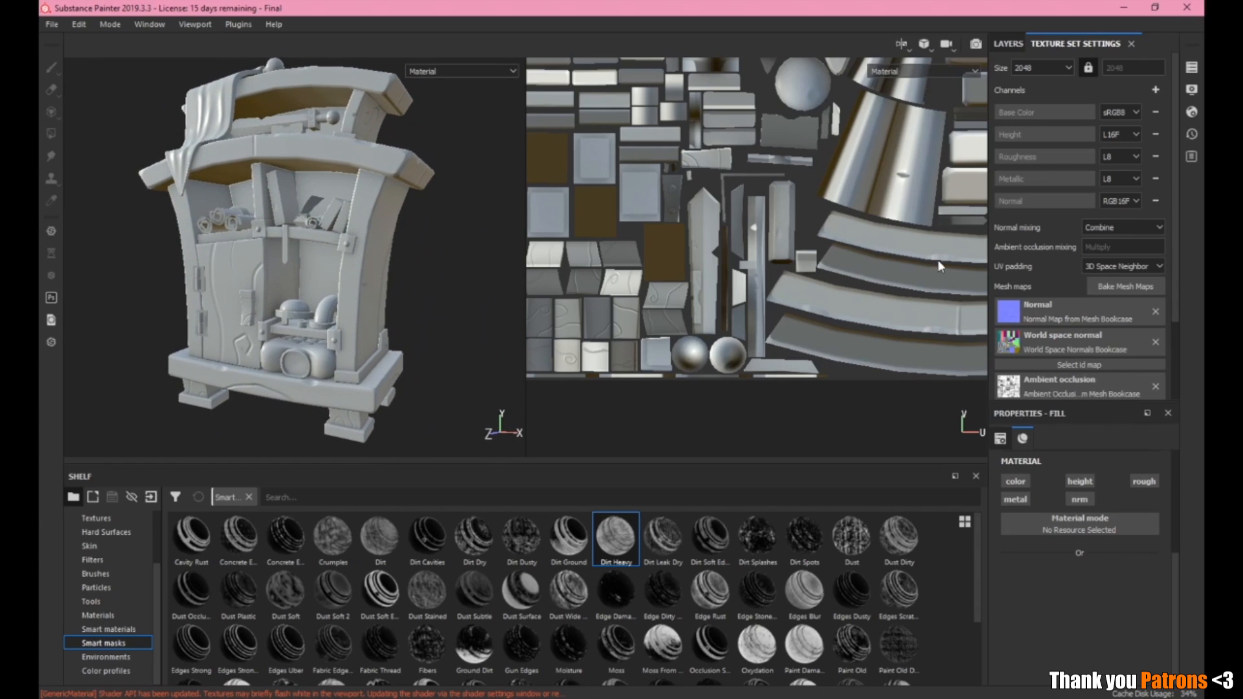
# Reopen the mesh map baking settings, check the mesh matching options, and close them without baking.
pyautogui.click(1127, 289)
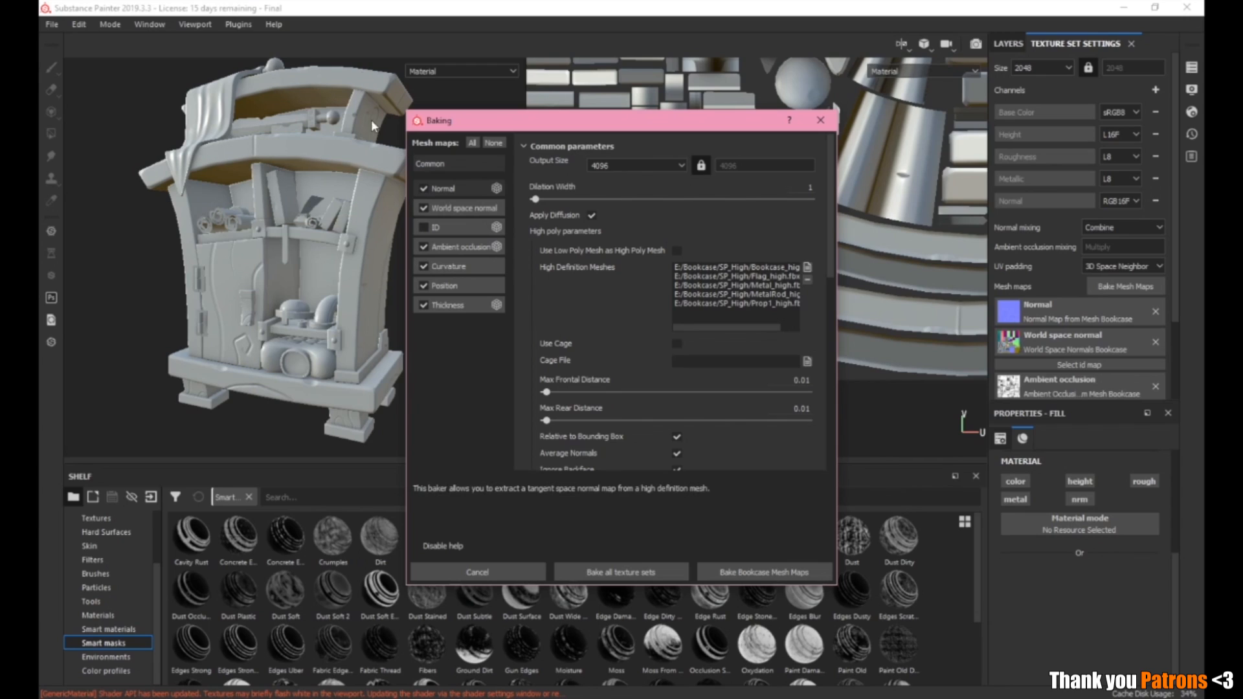
pyautogui.scroll(-5, 636, 325)
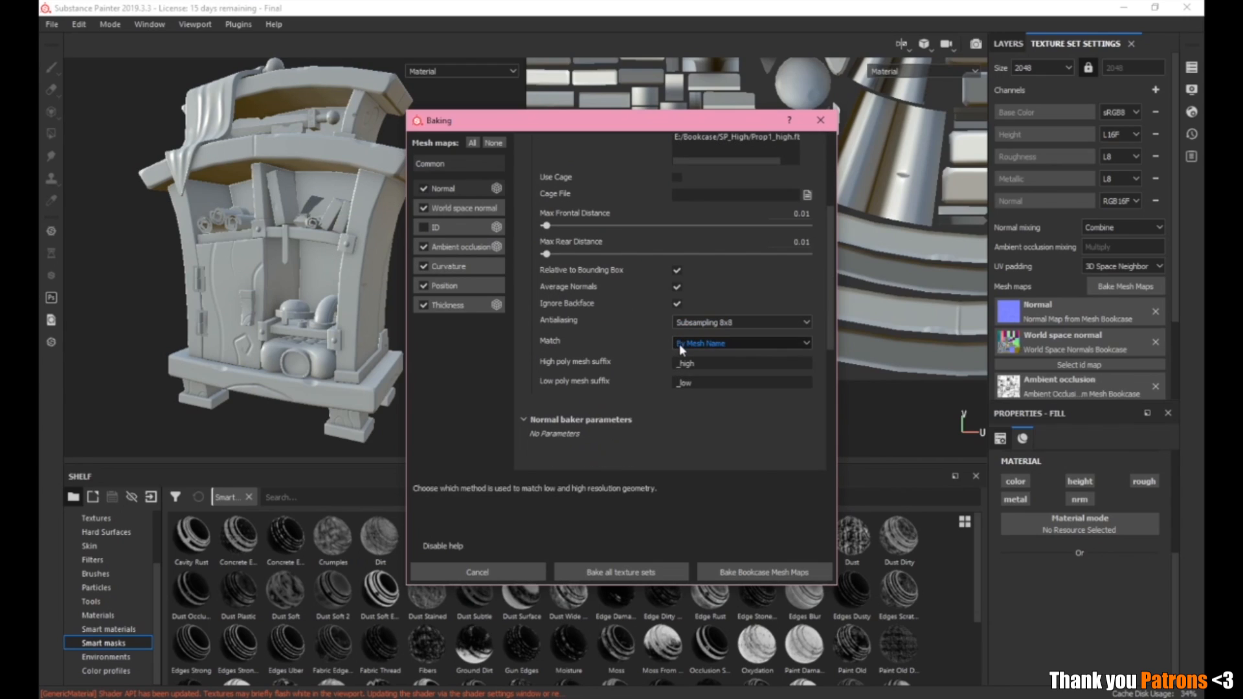
pyautogui.scroll(5, 770, 308)
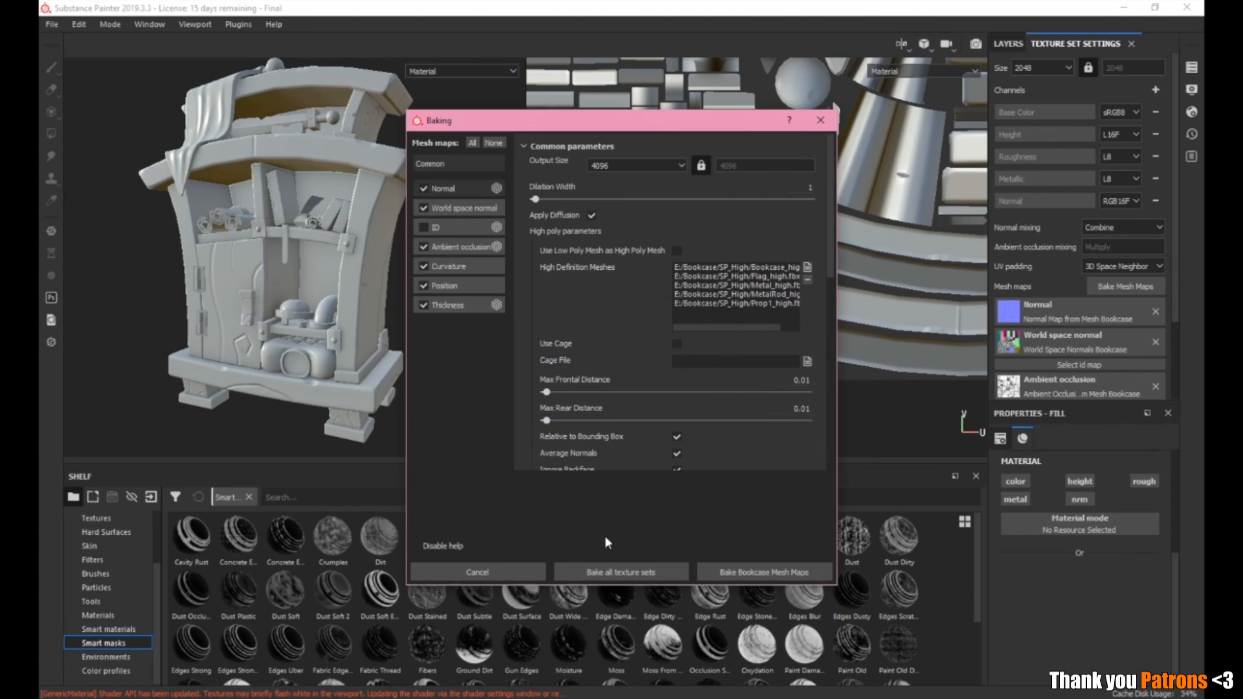
pyautogui.click(820, 121)
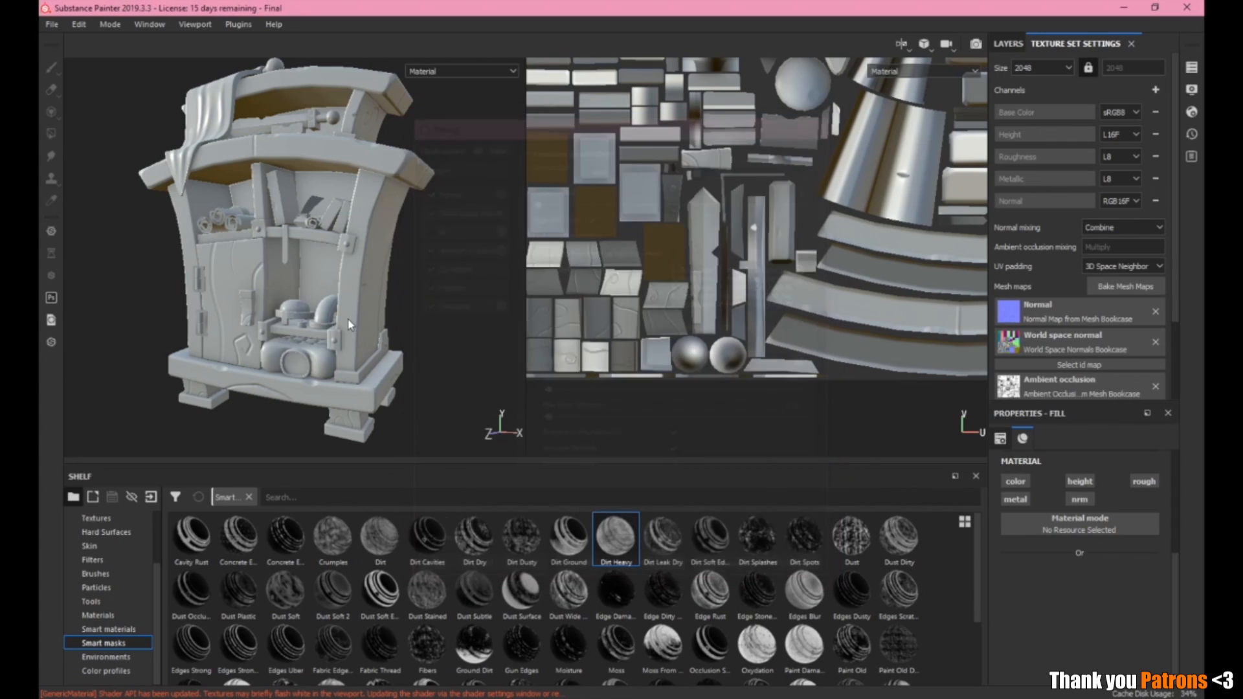
pyautogui.keyDown('alt'); pyautogui.moveTo(477, 207); pyautogui.dragTo(396, 288); pyautogui.keyUp('alt')
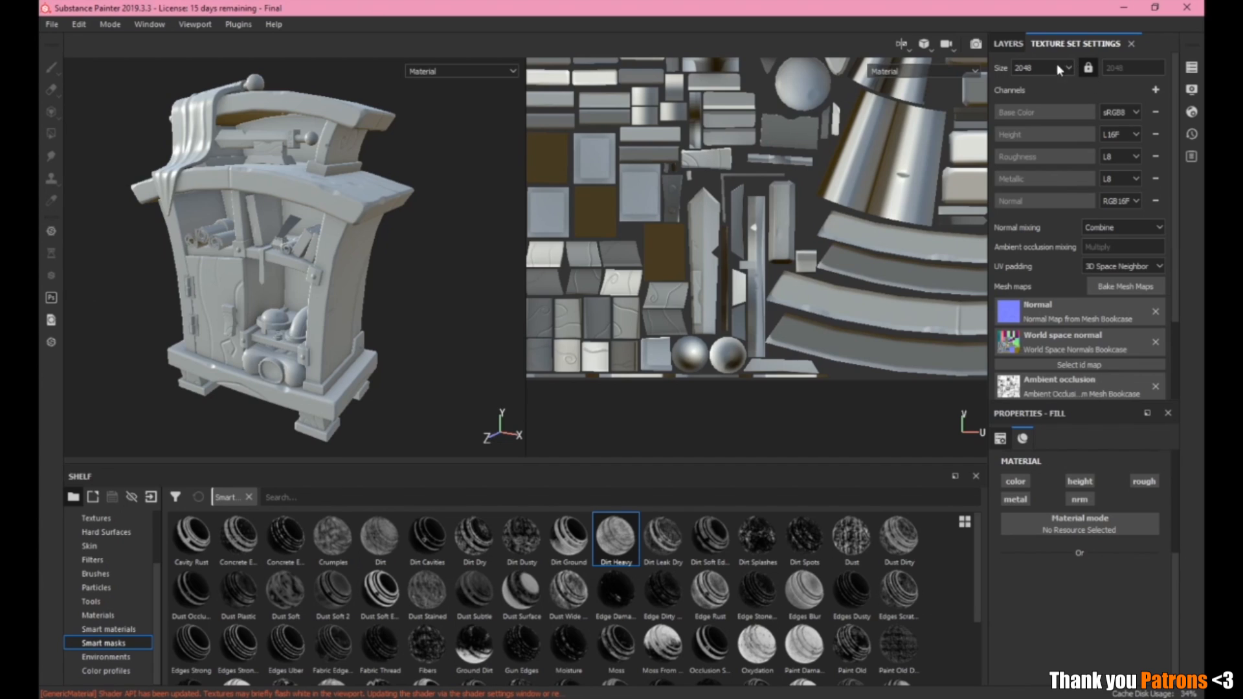
# Return to the layer stack, select the base fill layer of the side panels, and disable its metal channel.
pyautogui.click(1016, 44)
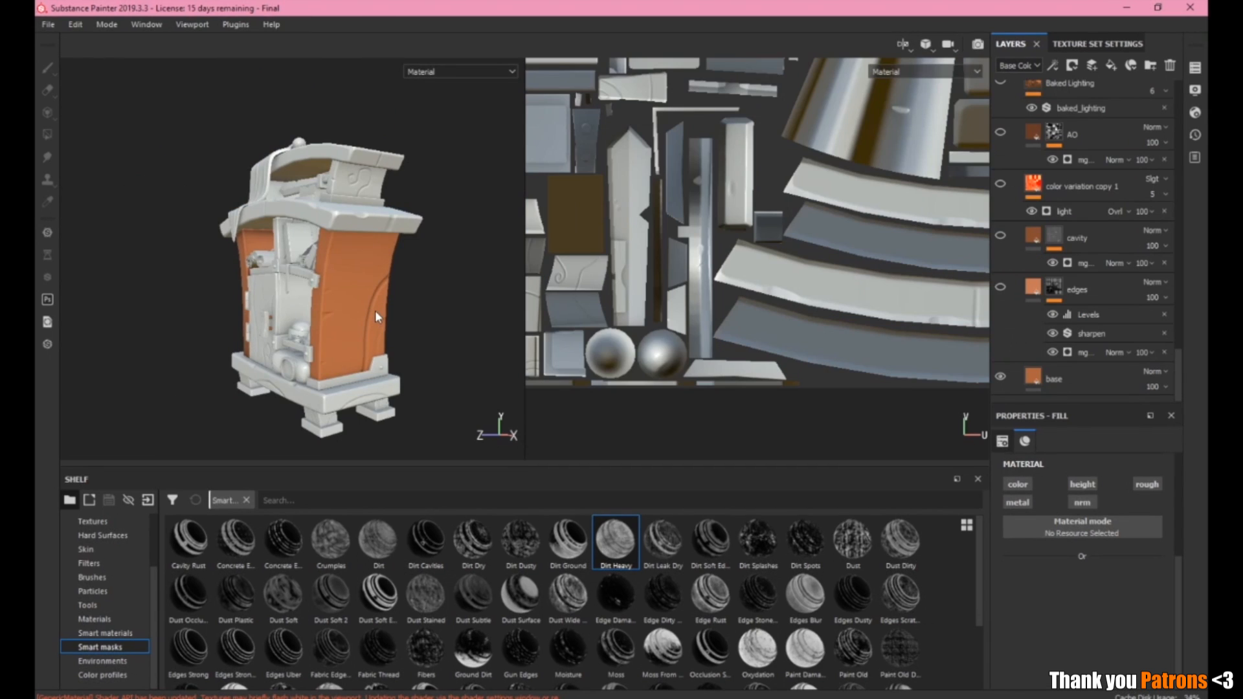
pyautogui.moveTo(374, 309)
pyautogui.keyDown('alt'); pyautogui.mouseDown()
pyautogui.moveTo(413, 332)
pyautogui.moveTo(415, 291)
pyautogui.moveTo(399, 326)
pyautogui.mouseUp(); pyautogui.keyUp('alt')
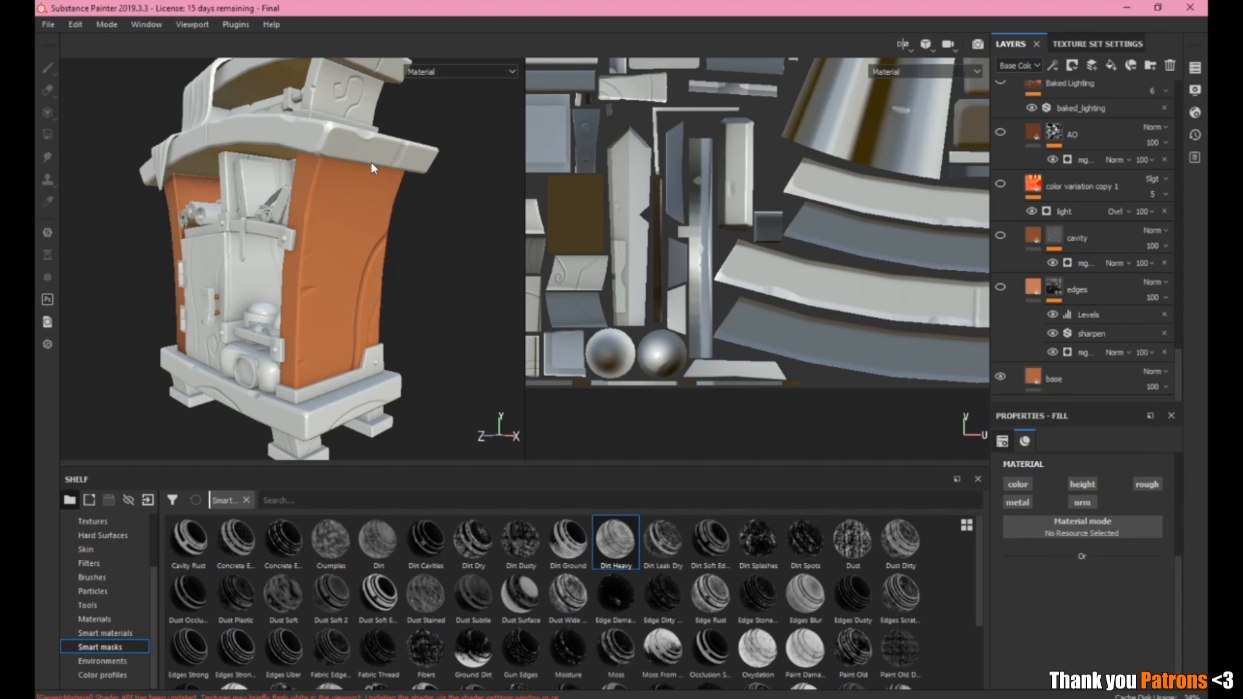
pyautogui.hotkey('alt', 'Tab')
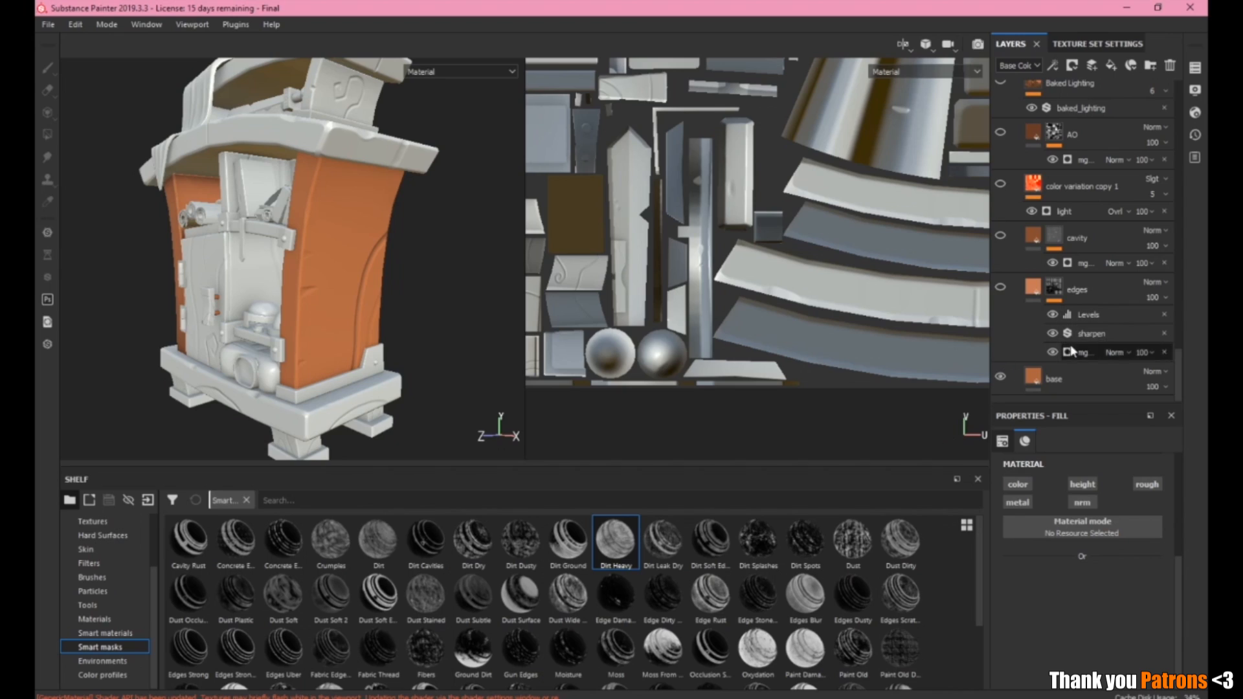
pyautogui.click(1072, 279)
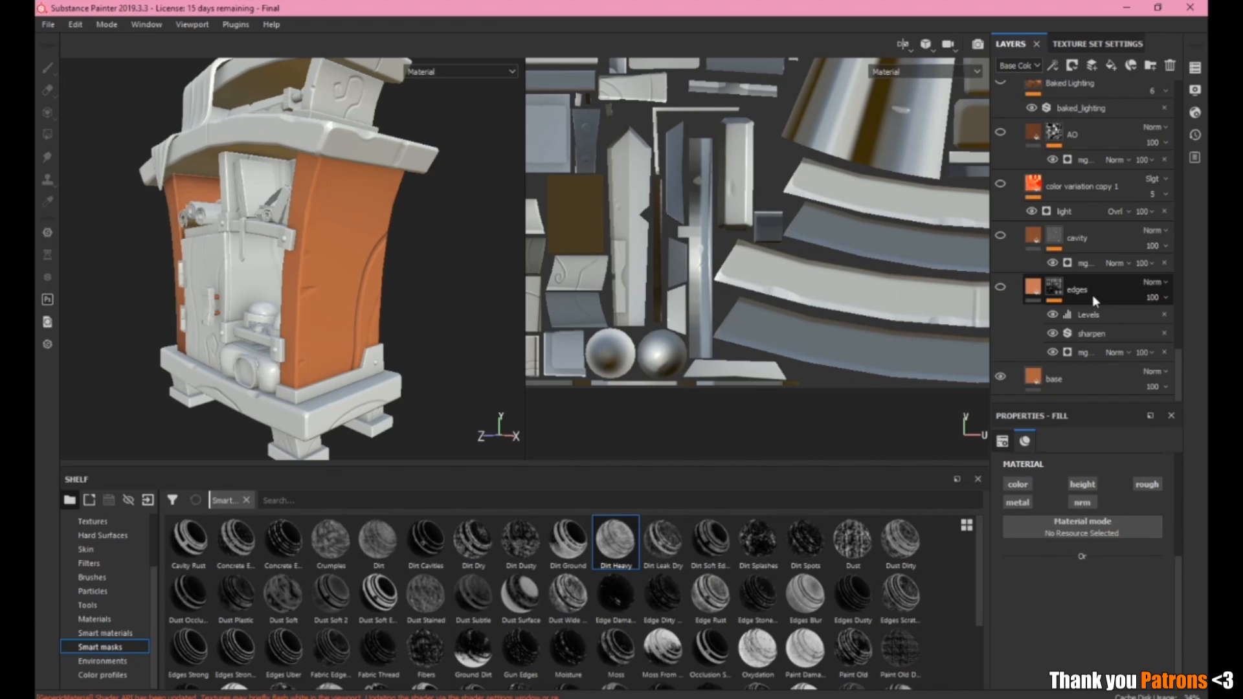
pyautogui.click(1056, 379)
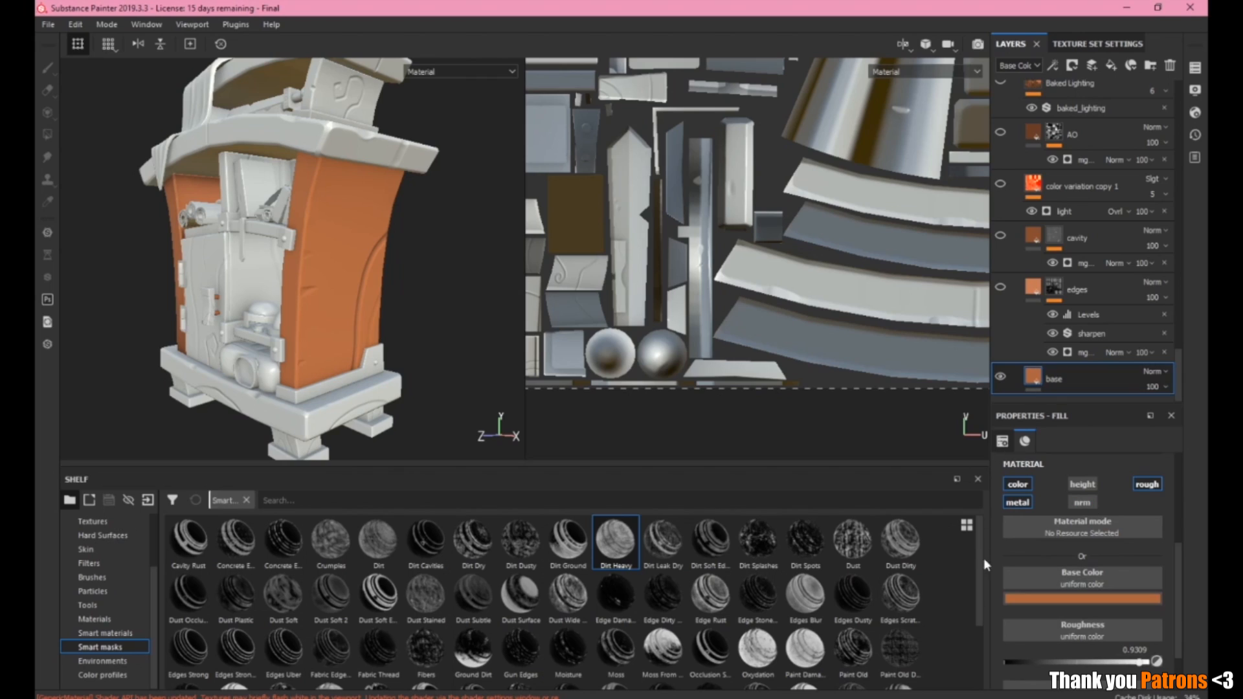
pyautogui.scroll(3, 1109, 655)
pyautogui.scroll(-3, 1109, 655)
pyautogui.click(1016, 501)
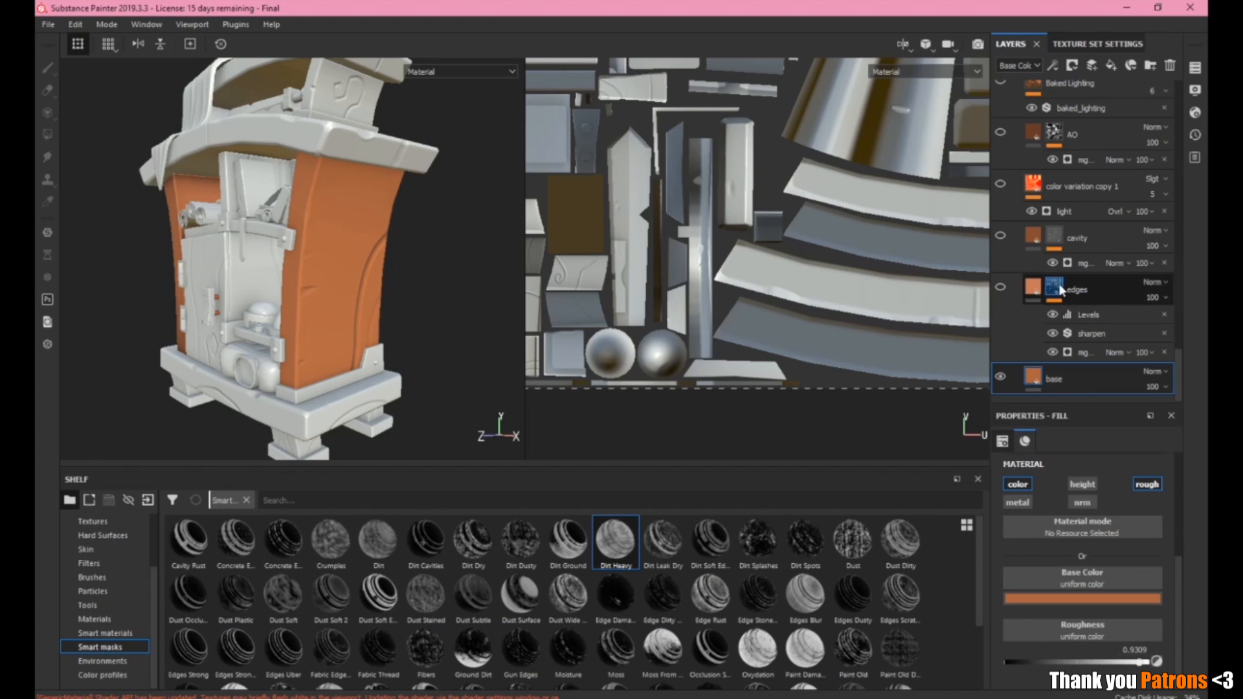
# Show the edges layer and compare its effect on the side panel with the base layer off and on.
pyautogui.click(1000, 286)
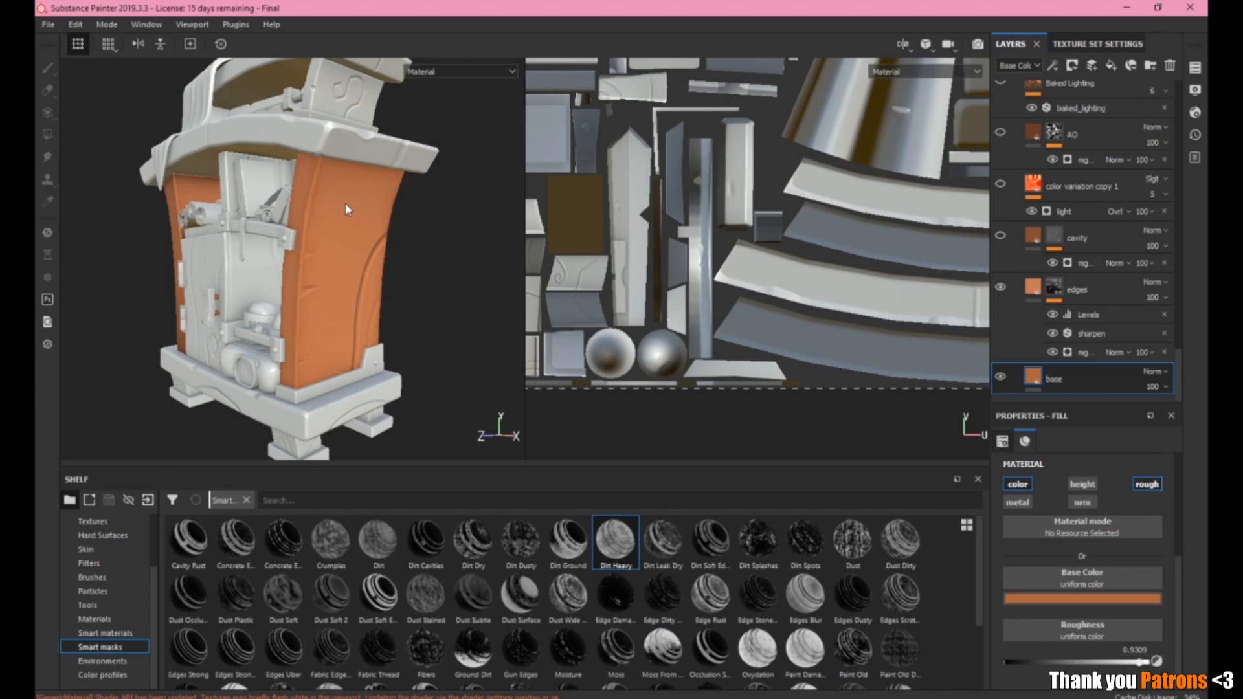
pyautogui.keyDown('alt'); pyautogui.moveTo(352, 195); pyautogui.dragTo(298, 179); pyautogui.keyUp('alt')
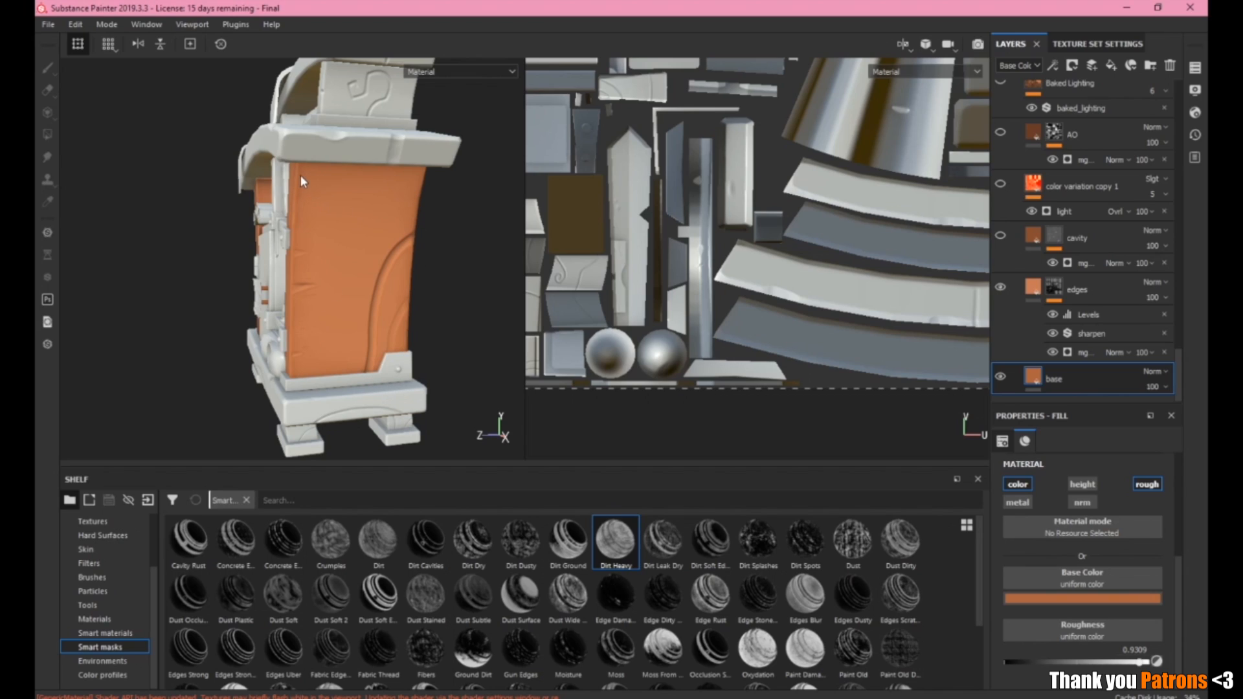
pyautogui.click(1001, 376)
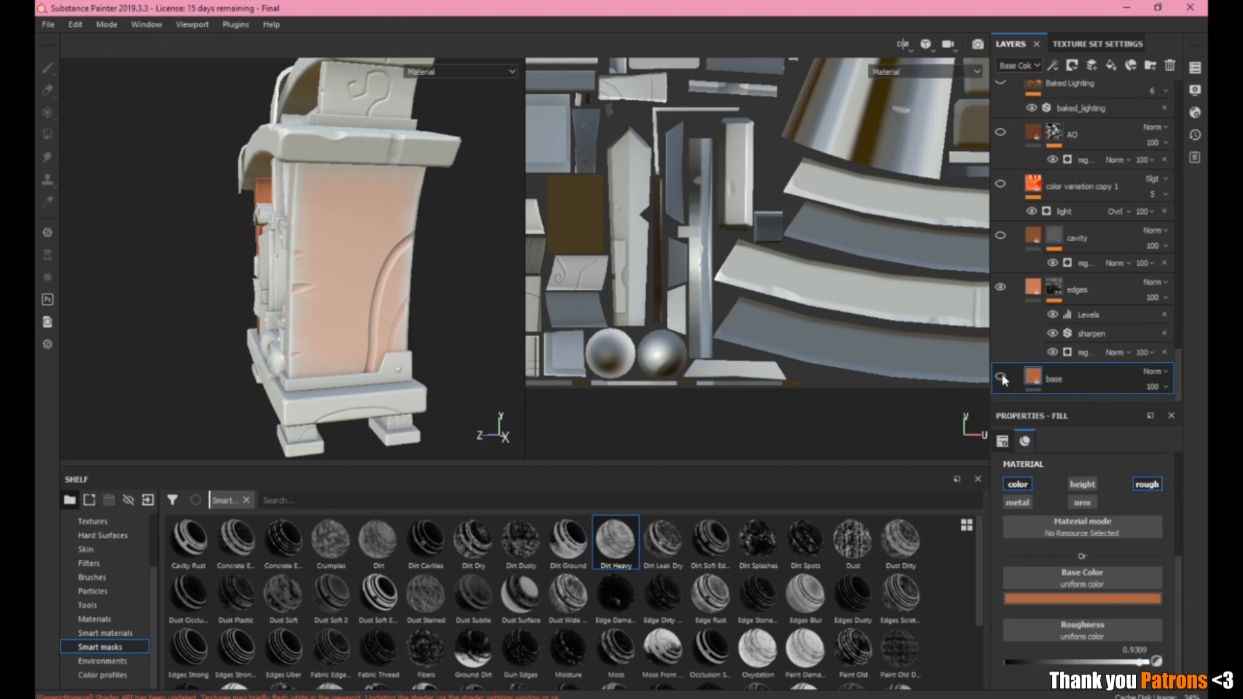
pyautogui.click(1001, 375)
pyautogui.doubleClick(1001, 376)
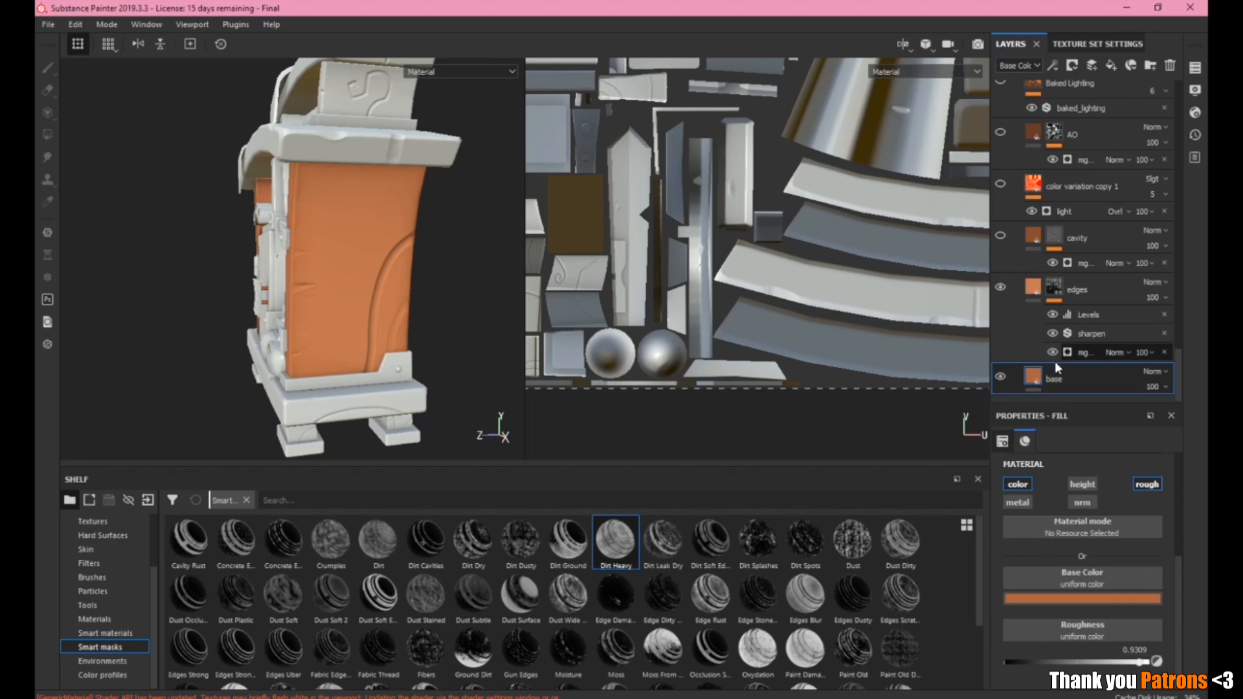
# Examine the Mask Editor generator parameters and the sharpen filter on the edges layer's mask.
pyautogui.click(1103, 355)
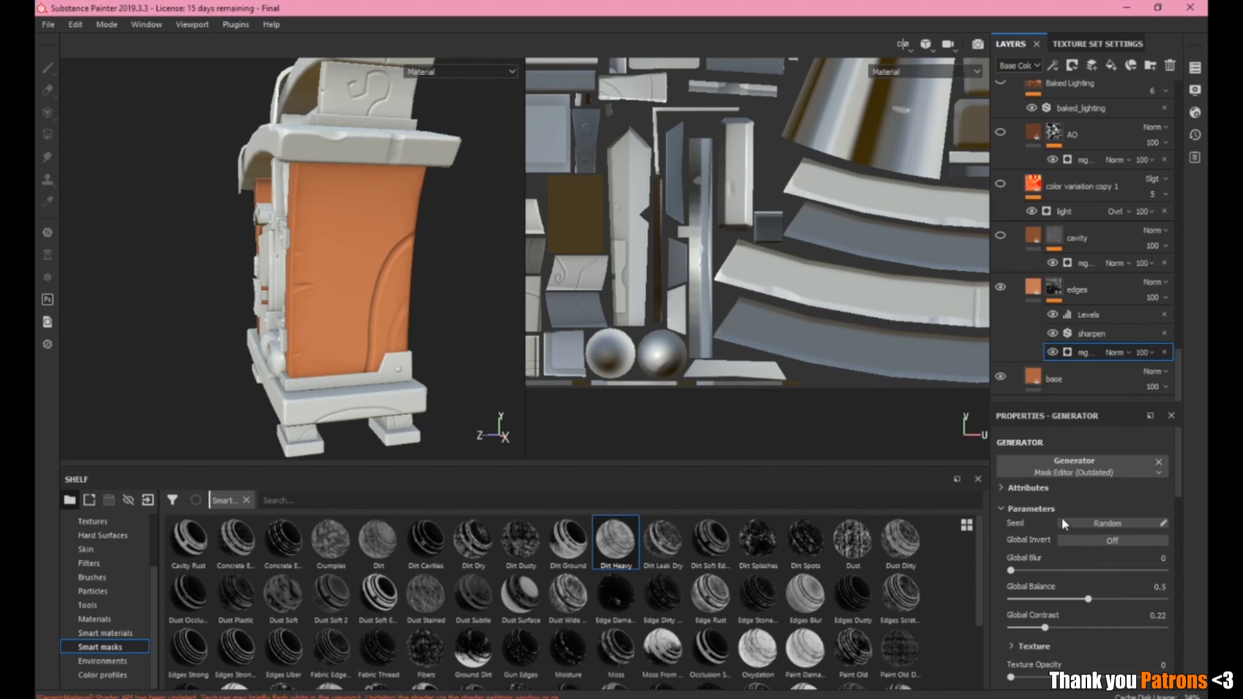
pyautogui.scroll(-2, 1068, 520)
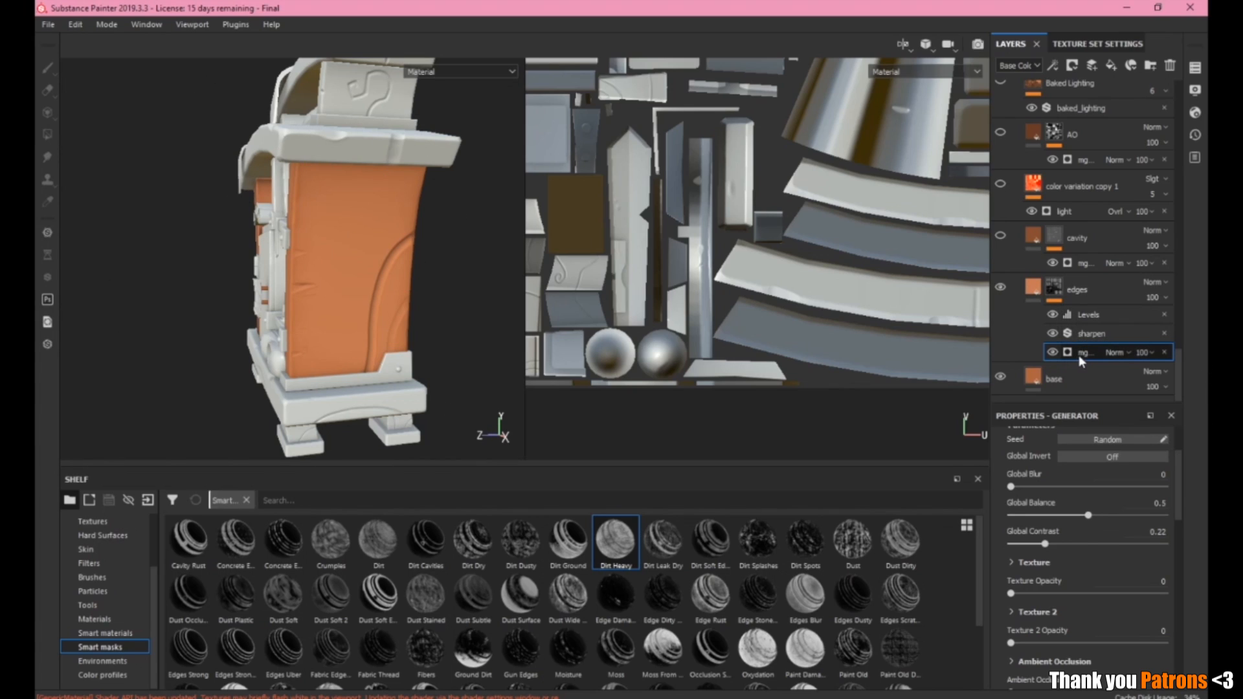
pyautogui.scroll(2, 1039, 567)
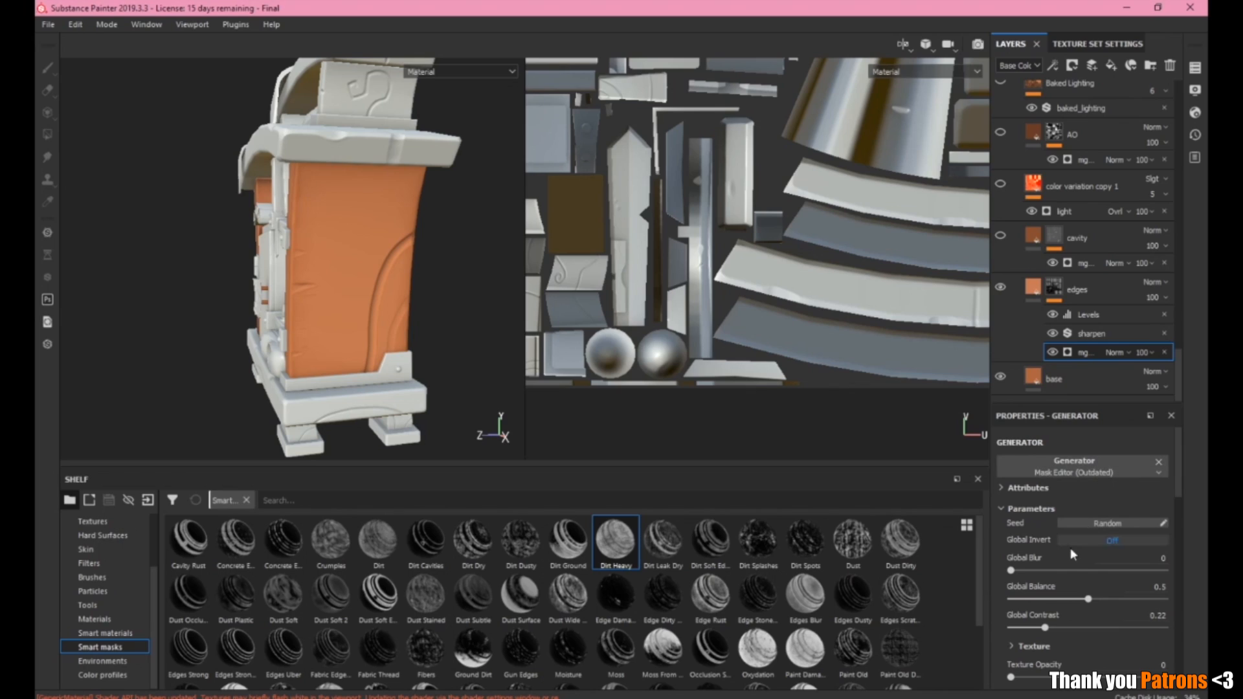
pyautogui.scroll(-2, 1095, 563)
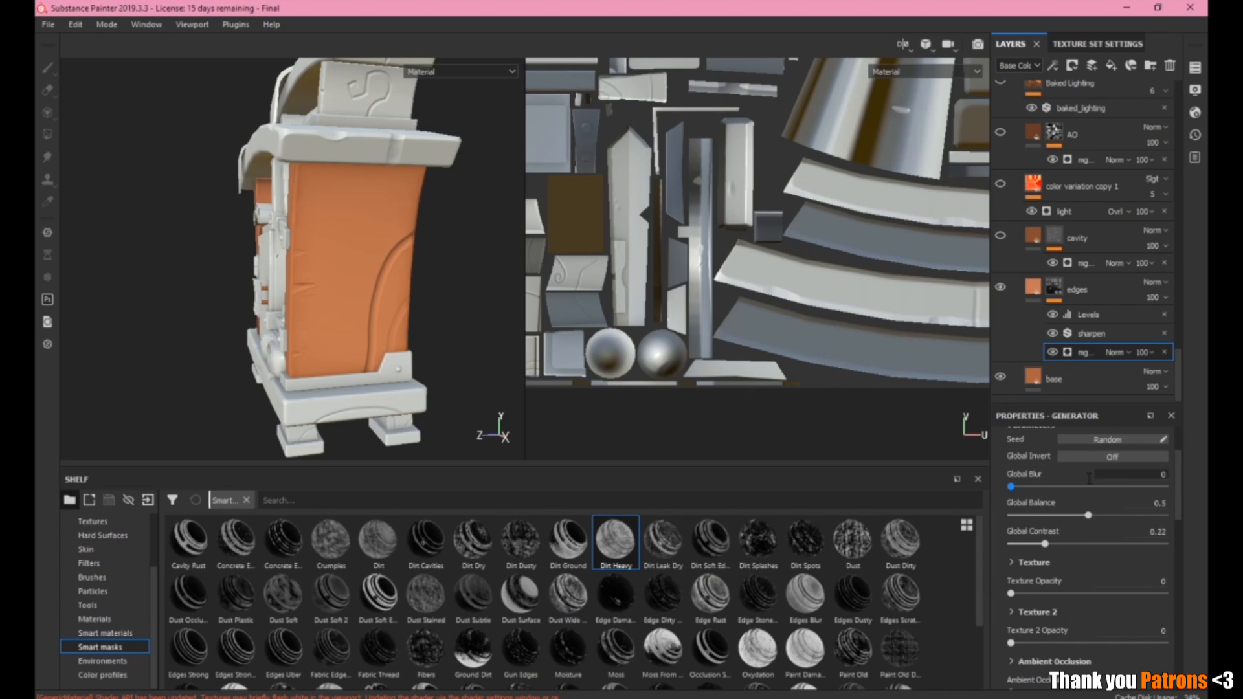
pyautogui.scroll(2, 1063, 561)
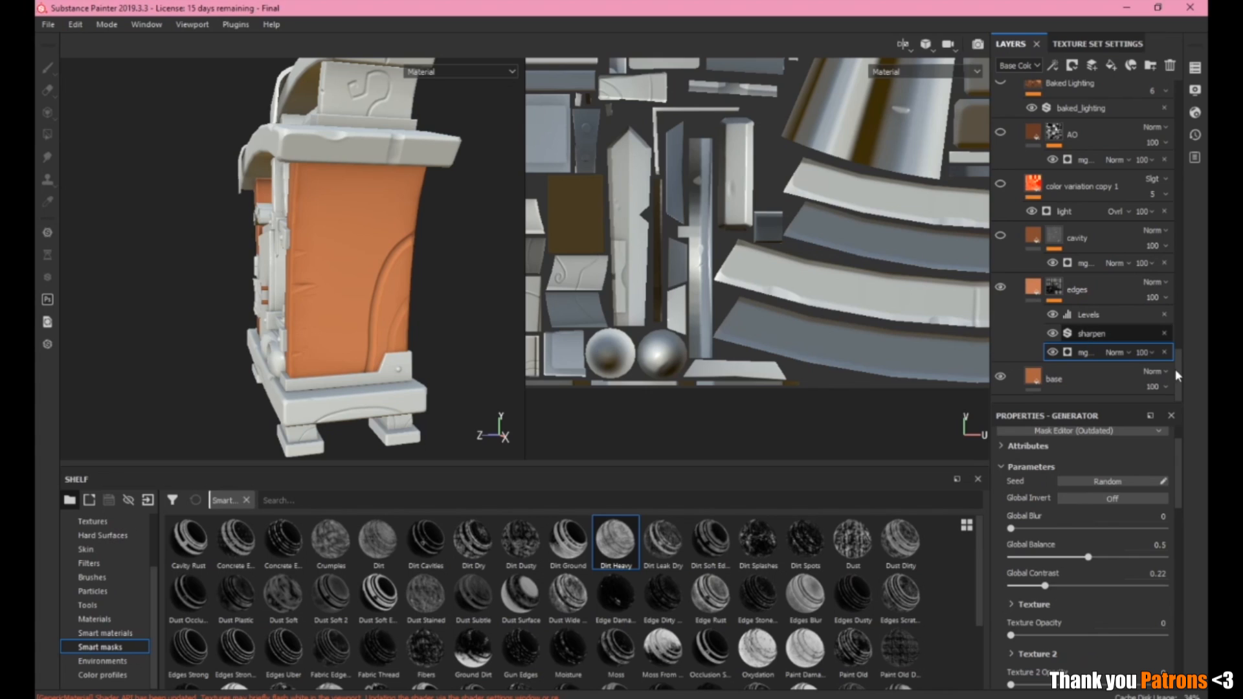
pyautogui.click(1088, 334)
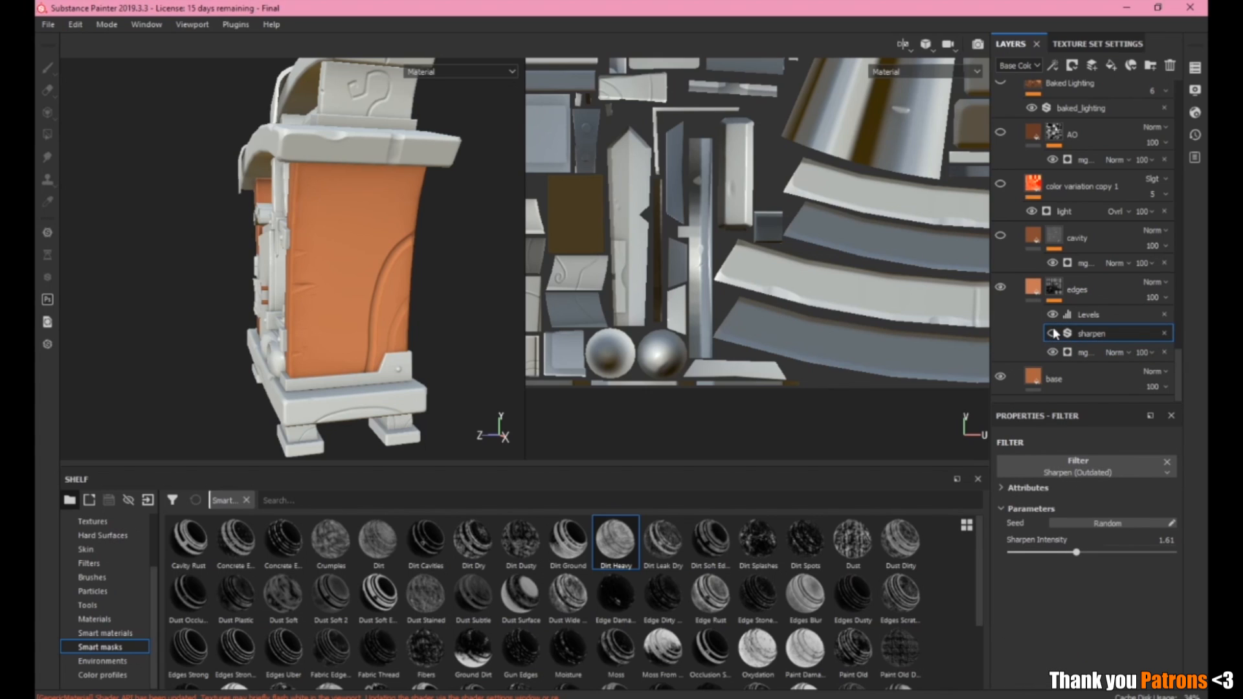
# Examine the edge highlights around the side panel's cracks and dents up close and from a wider angle.
pyautogui.scroll(5, 257, 279)
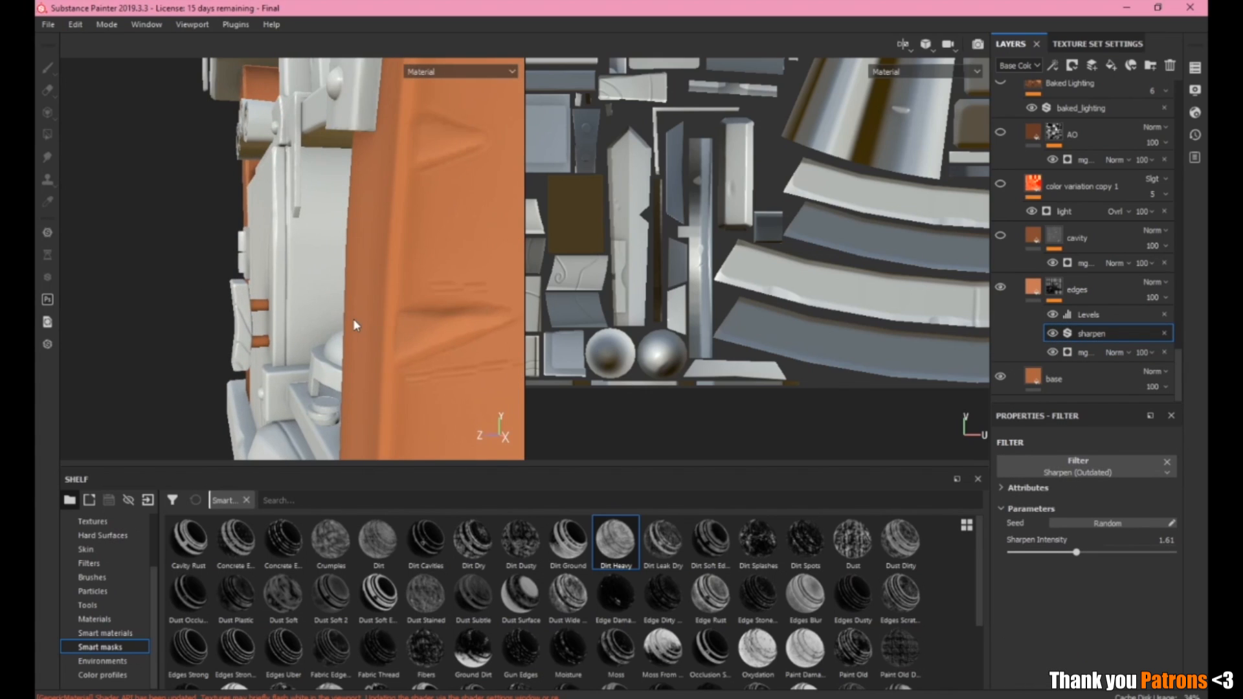
pyautogui.press('super')
pyautogui.press('super')
pyautogui.click(432, 307)
pyautogui.moveTo(432, 308); pyautogui.dragTo(293, 303, button='middle')
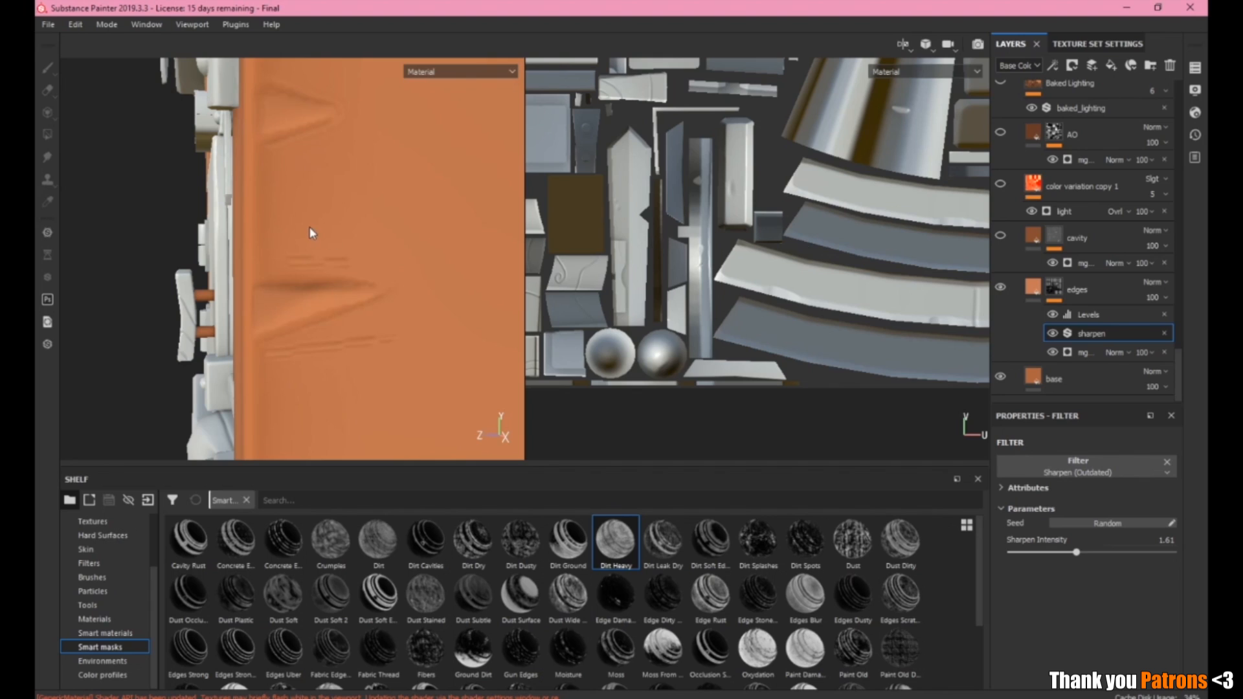
pyautogui.scroll(-8, 340, 217)
pyautogui.keyDown('alt'); pyautogui.moveTo(498, 256); pyautogui.dragTo(377, 277, button='middle'); pyautogui.keyUp('alt')
pyautogui.keyDown('alt'); pyautogui.moveTo(377, 277); pyautogui.dragTo(338, 279); pyautogui.keyUp('alt')
# Show the cavity layer at 100 opacity and check its mask generator's parameters.
pyautogui.click(1000, 235)
pyautogui.click(1153, 246)
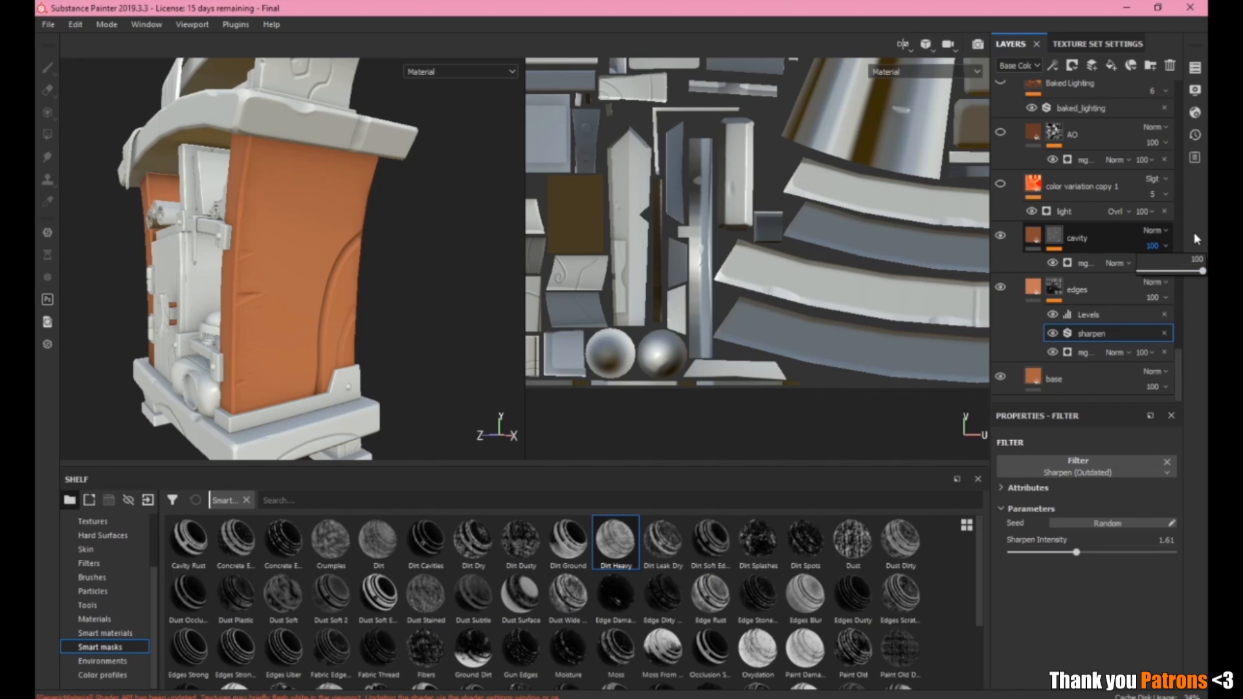
pyautogui.moveTo(1202, 271)
pyautogui.mouseDown()
pyautogui.moveTo(1149, 275)
pyautogui.moveTo(1206, 277)
pyautogui.mouseUp()
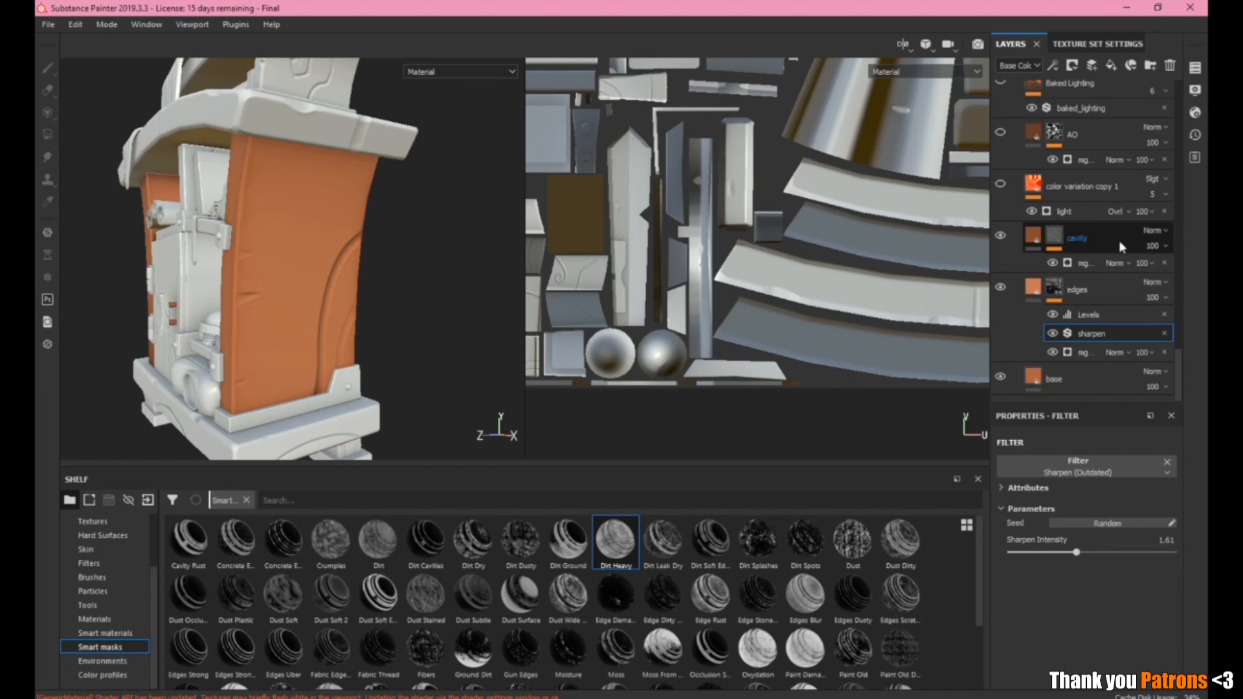
pyautogui.click(1082, 263)
pyautogui.scroll(2, 1067, 170)
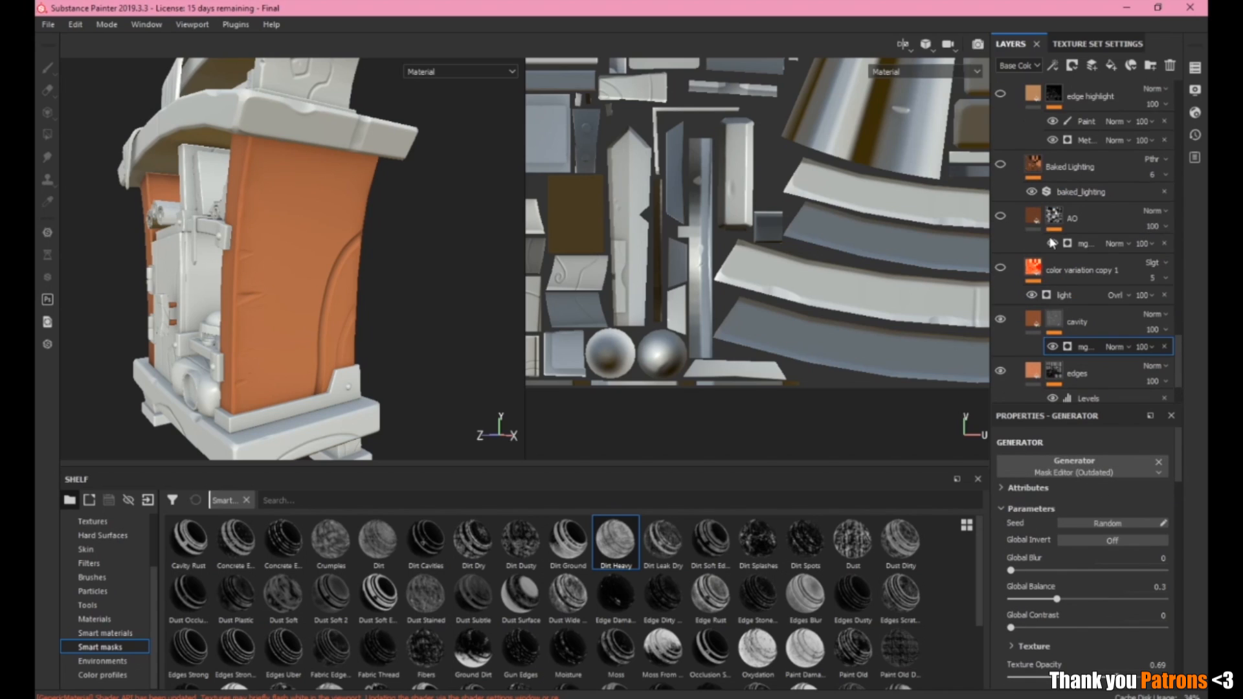
# Show the color variation copy 1 layer, preview it at 0 opacity, and set its opacity to 5.
pyautogui.click(1082, 295)
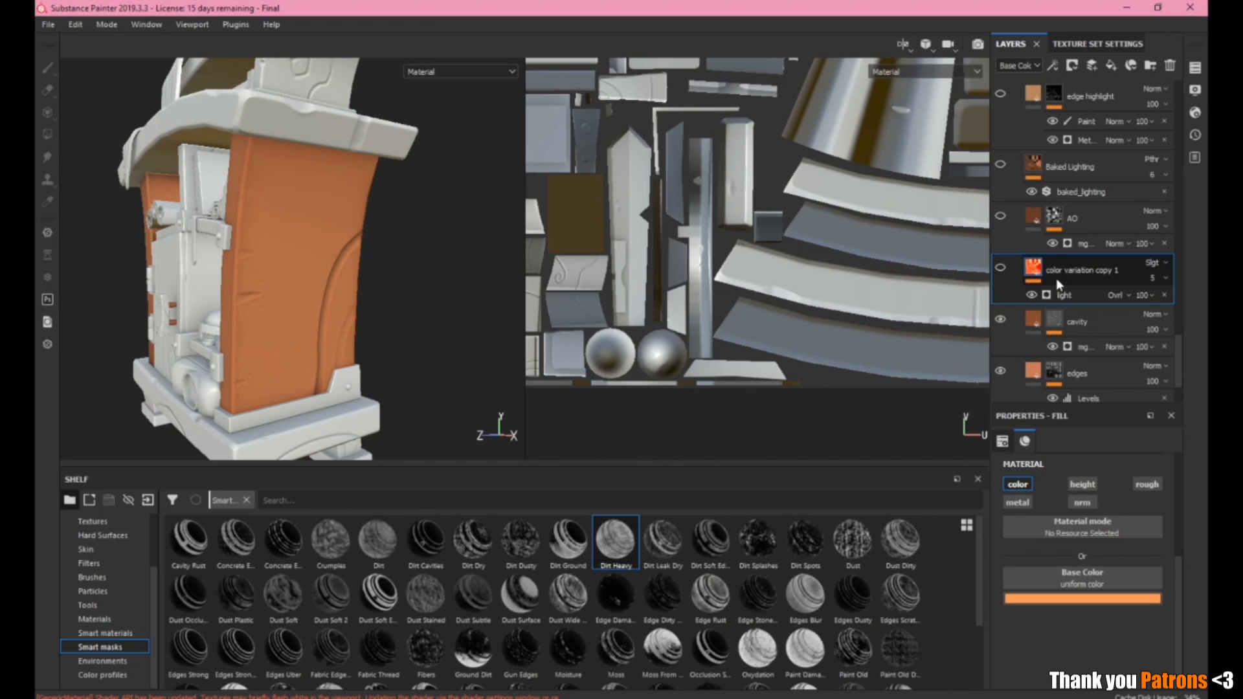
pyautogui.click(1000, 268)
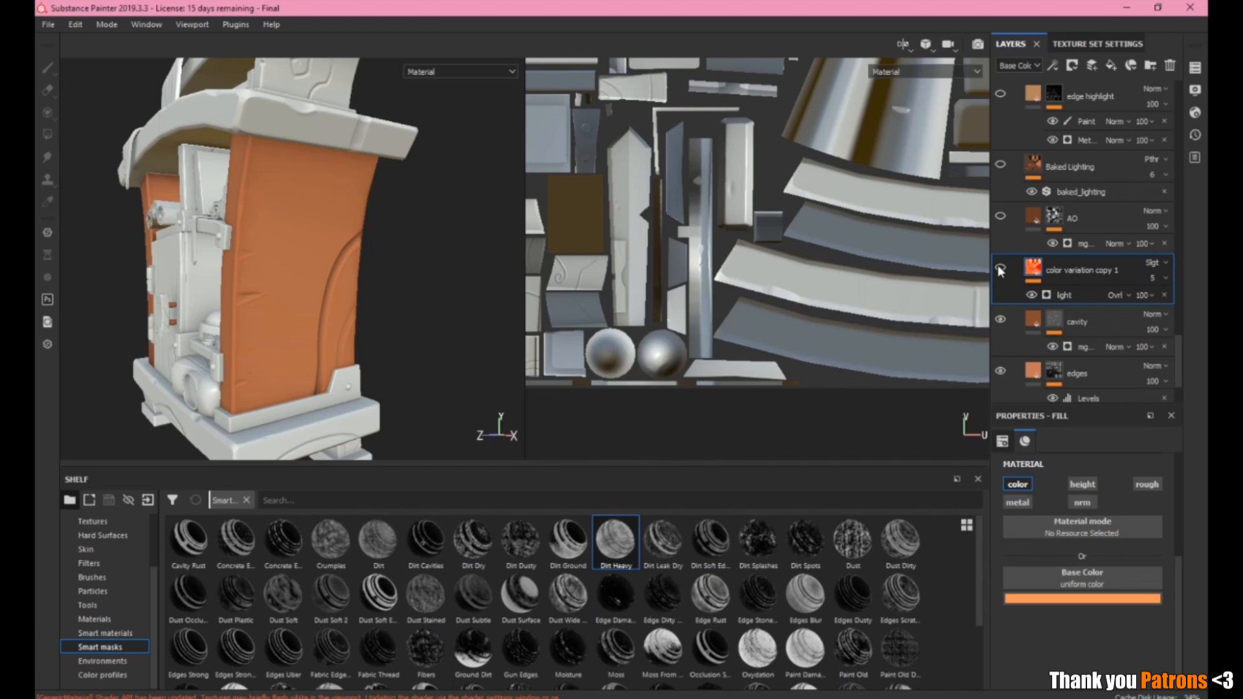
pyautogui.click(1162, 279)
pyautogui.moveTo(1150, 302); pyautogui.dragTo(1138, 348)
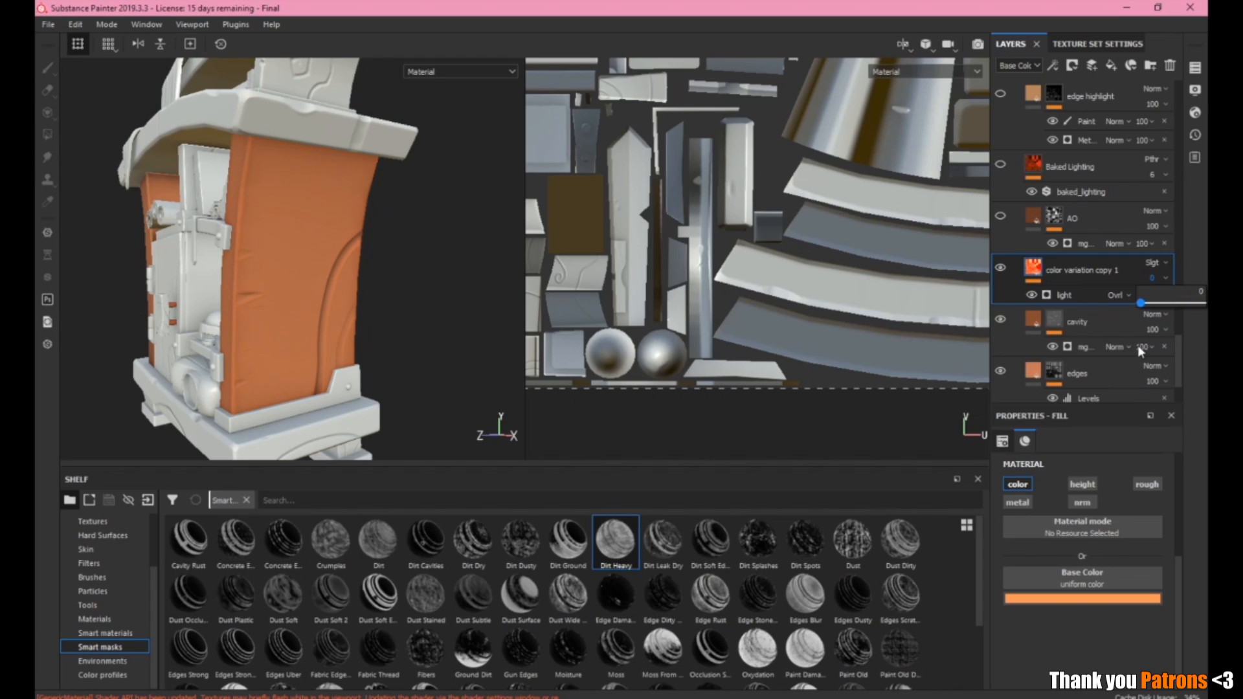
pyautogui.click(1152, 277)
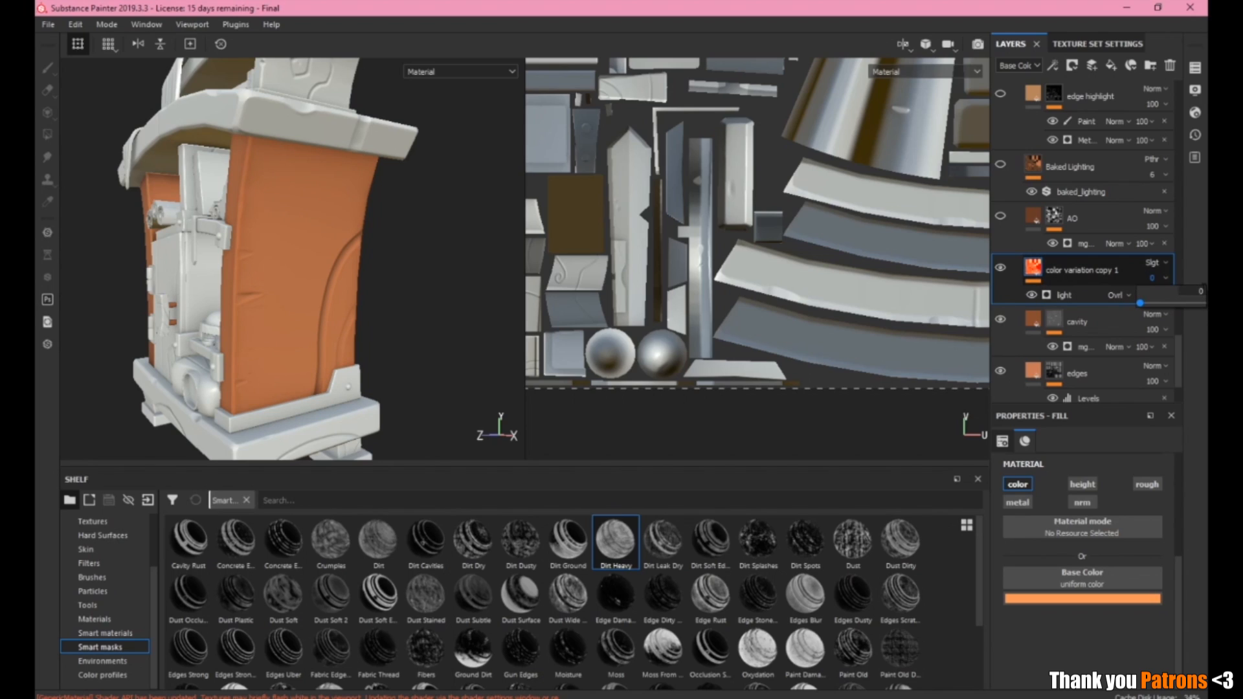
pyautogui.write('5')
pyautogui.press('Return')
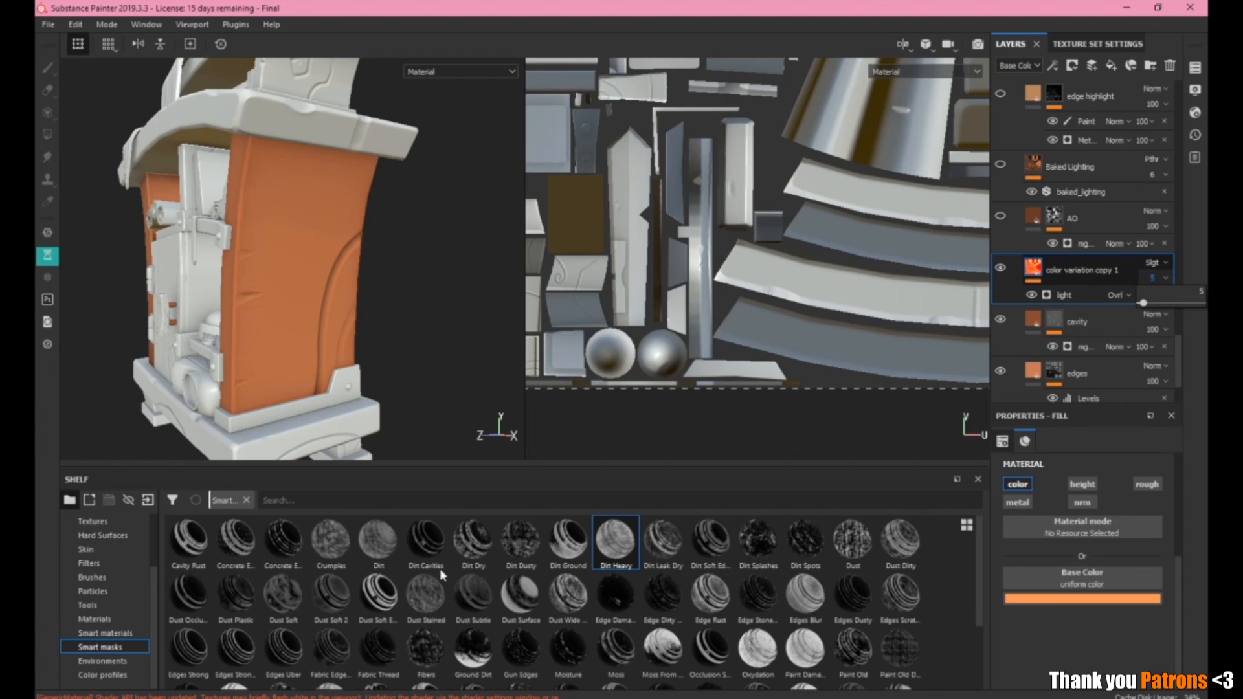
# Check the side panel in the Concept1.jpg image, show the AO layer, and save the project.
pyautogui.click(454, 697)
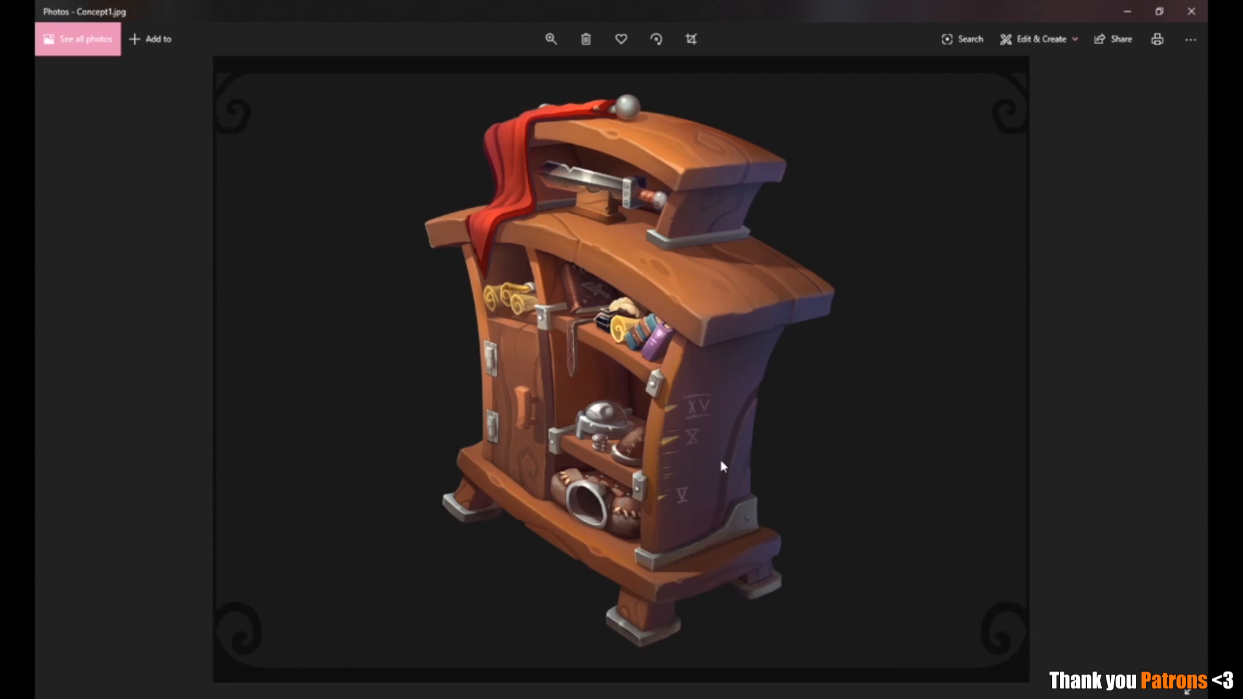
pyautogui.hotkey('alt', 'Tab')
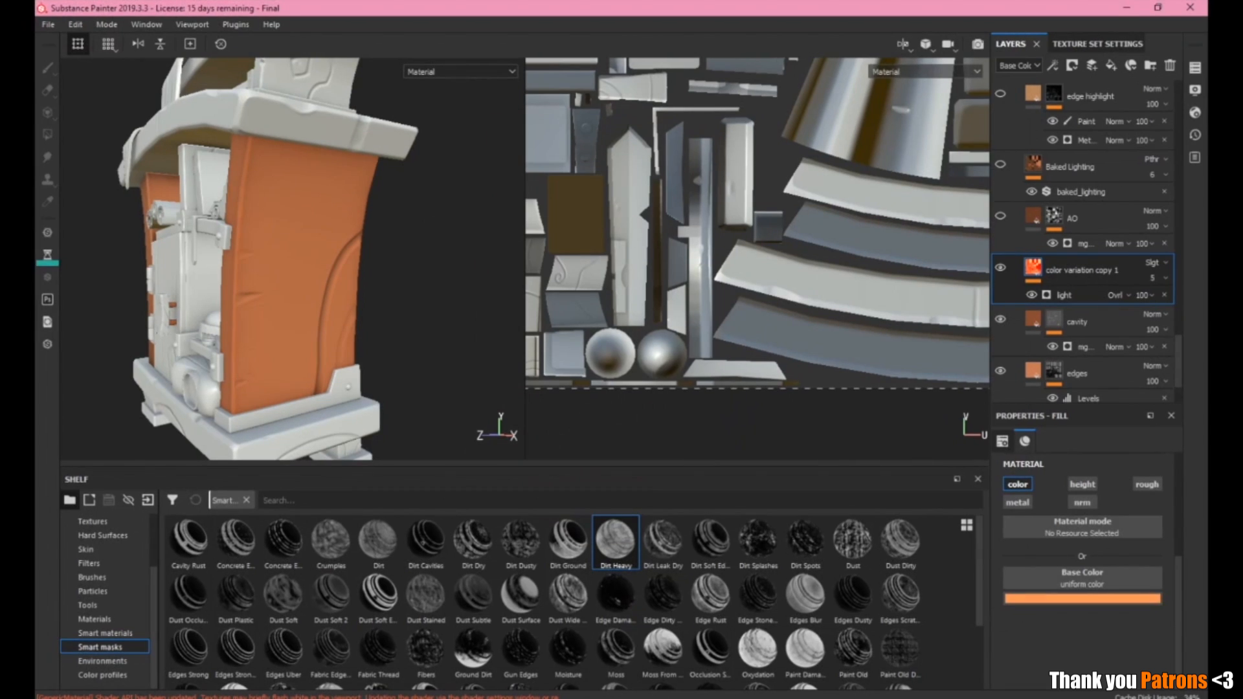
pyautogui.click(1000, 216)
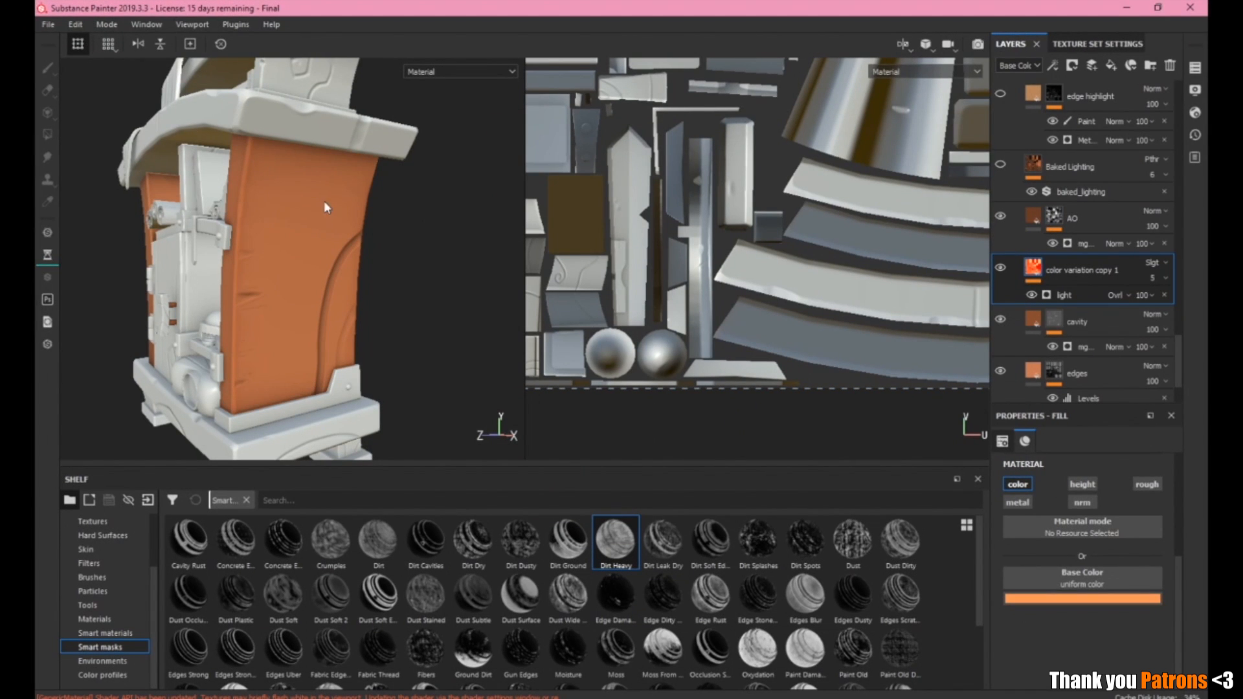
pyautogui.hotkey('ctrl', 's')
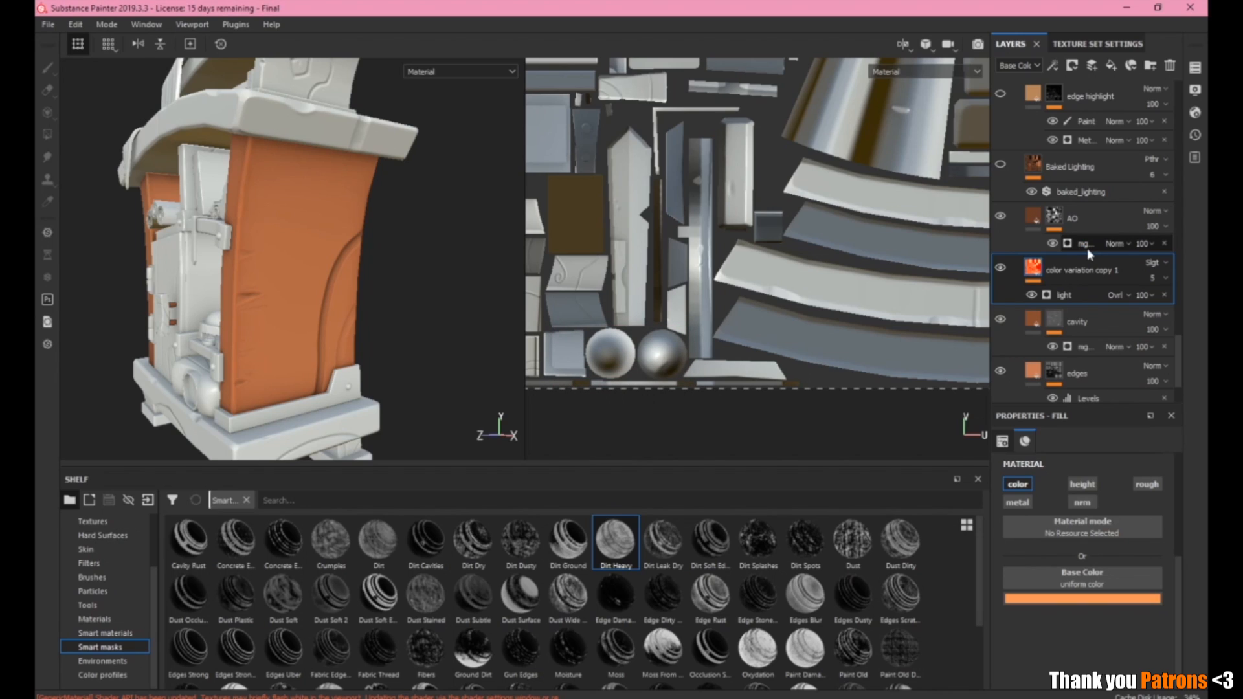
# Review the AO layer's fill color and mask, and set its dirt generator's Dirt Level to 0.94.
pyautogui.click(1078, 243)
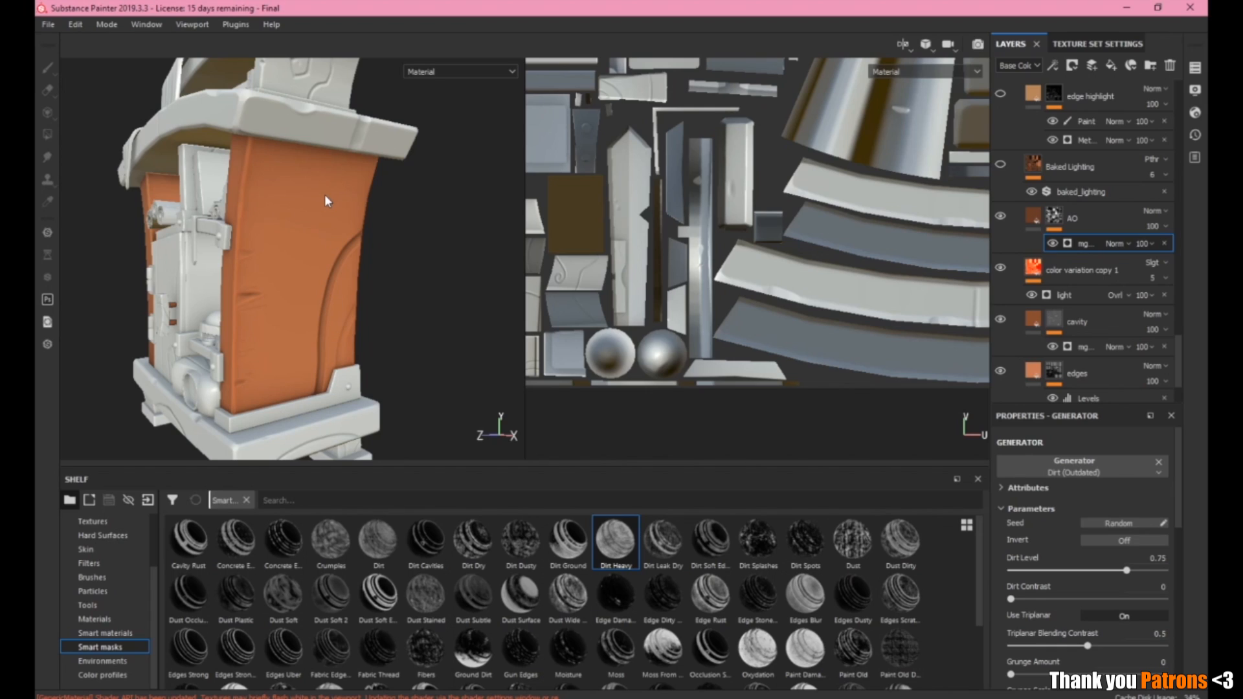
pyautogui.click(1039, 217)
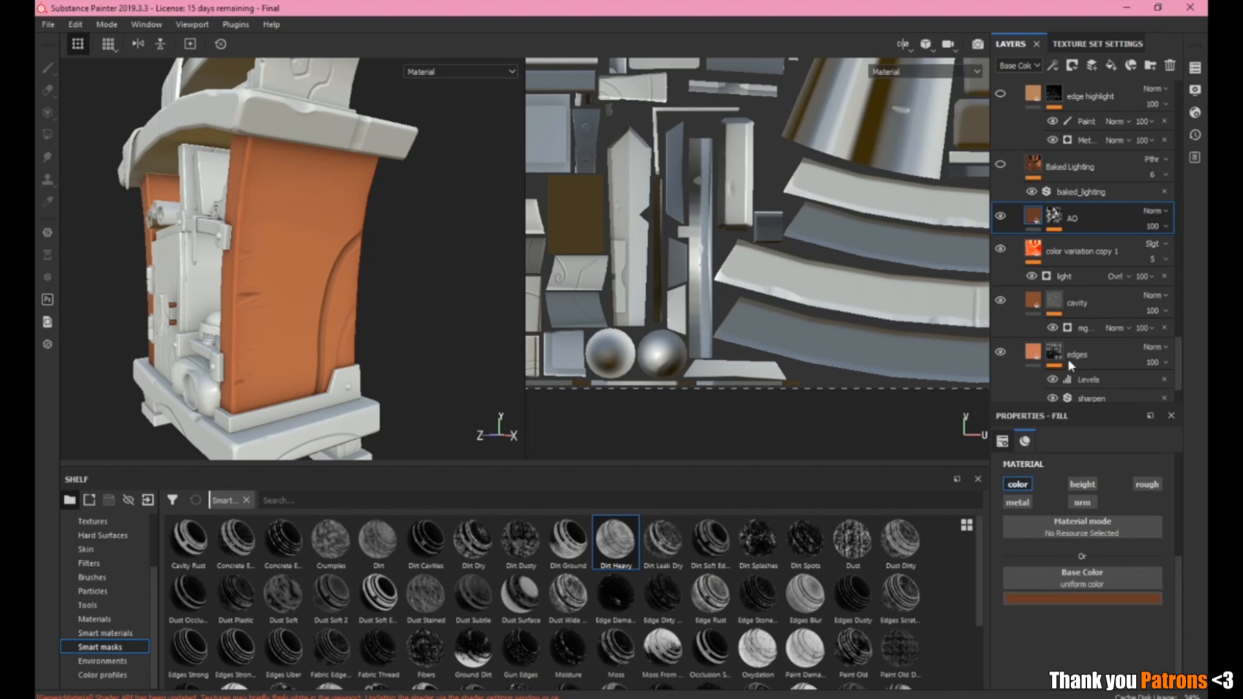
pyautogui.click(1053, 215)
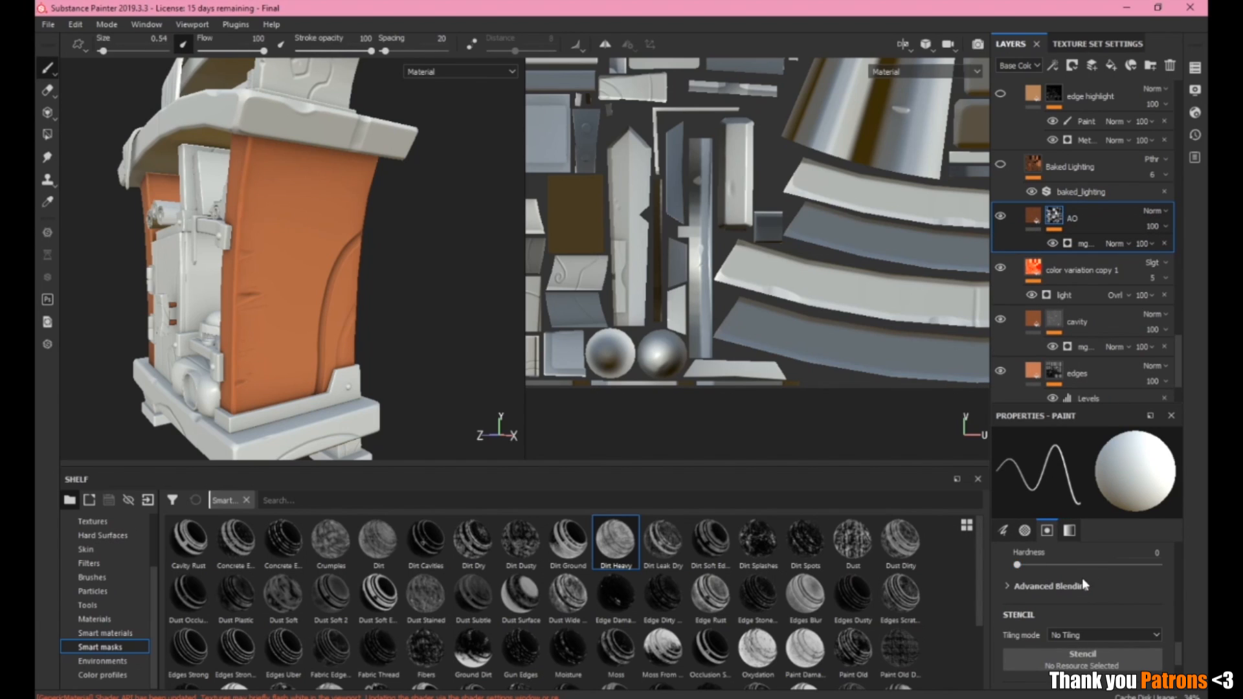
pyautogui.scroll(3, 1081, 578)
pyautogui.click(1078, 245)
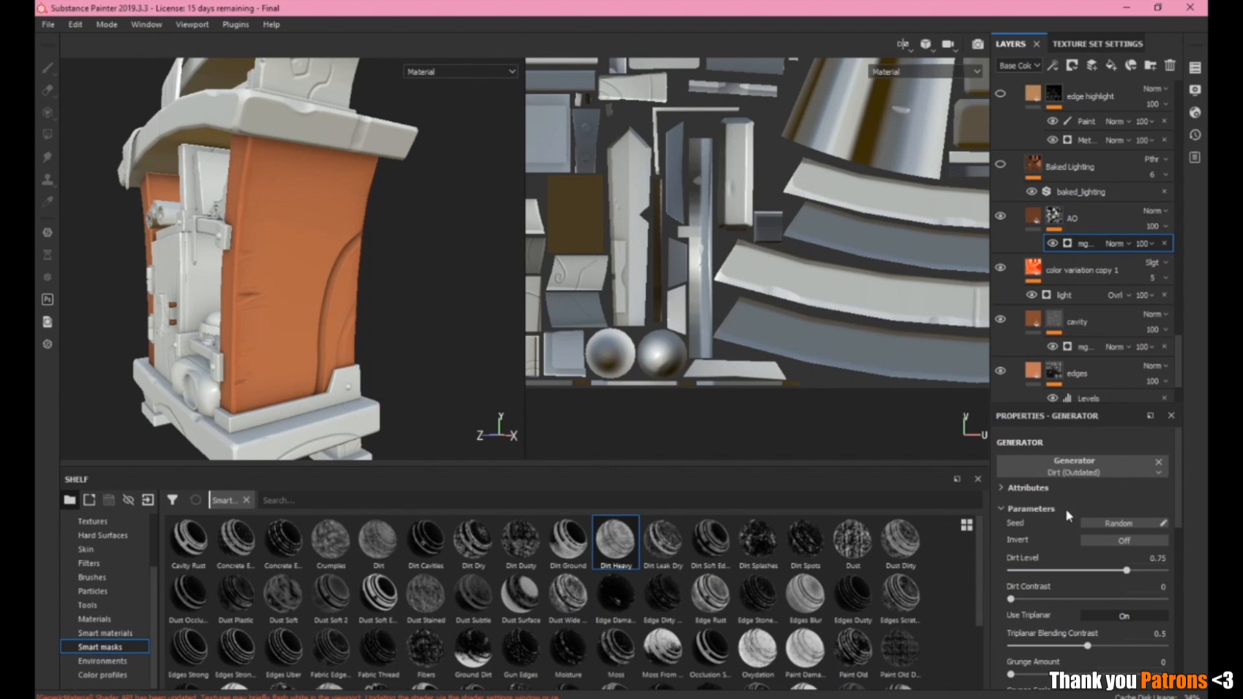
pyautogui.click(1088, 461)
pyautogui.click(1026, 554)
pyautogui.moveTo(1132, 569)
pyautogui.mouseDown()
pyautogui.moveTo(1177, 567)
pyautogui.moveTo(1156, 569)
pyautogui.mouseUp()
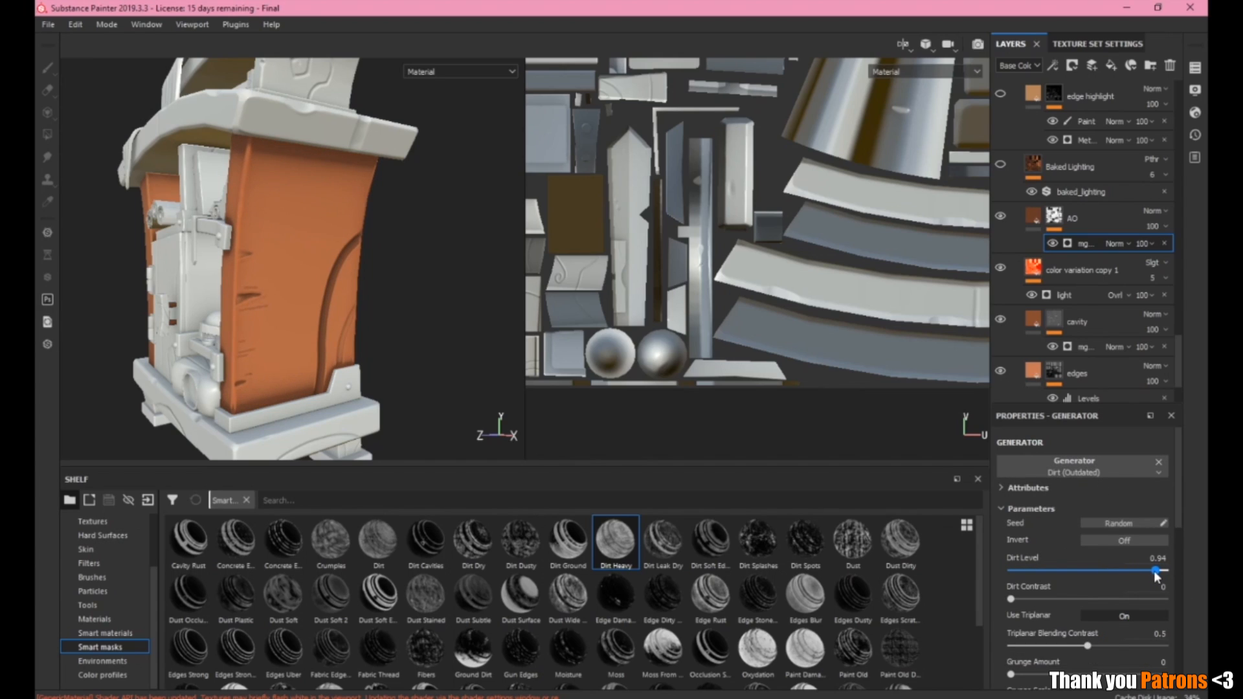
# Undo the last Dirt Level change on the AO layer's dirt generator and compare the side panel with the AO layer hidden and shown.
pyautogui.moveTo(1014, 598); pyautogui.dragTo(882, 583)
pyautogui.hotkey('ctrl', 'z')
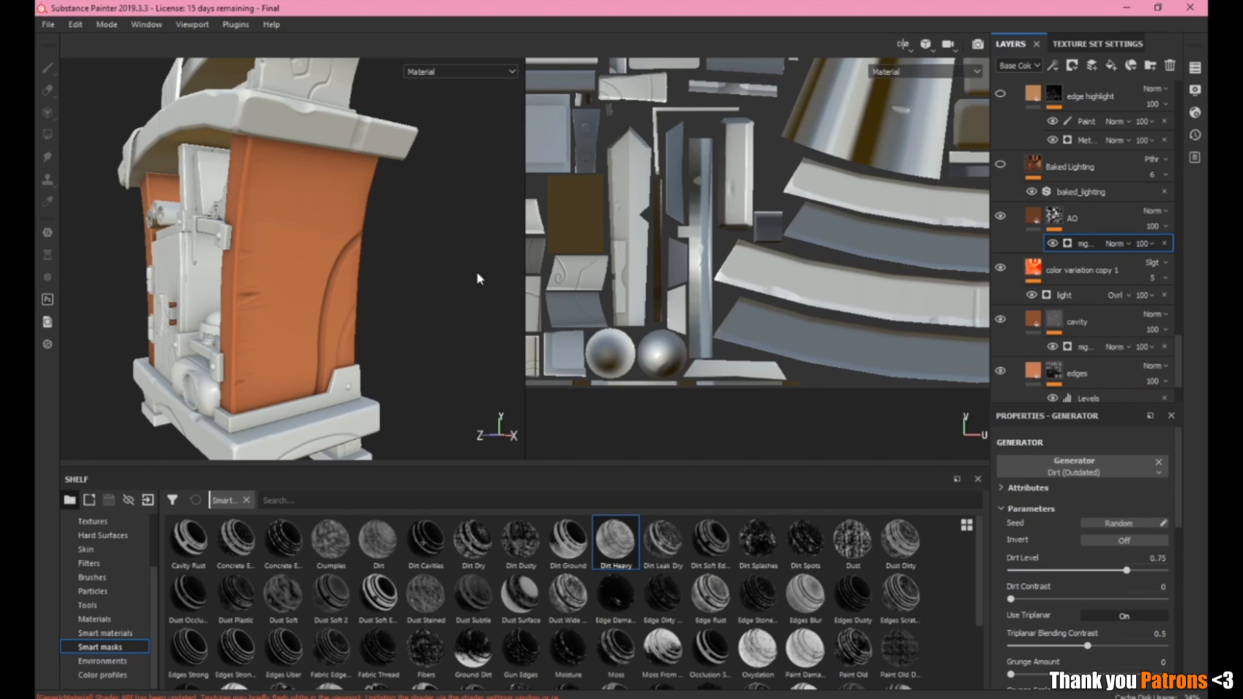
pyautogui.click(1002, 216)
pyautogui.click(1002, 216)
pyautogui.click(1002, 216)
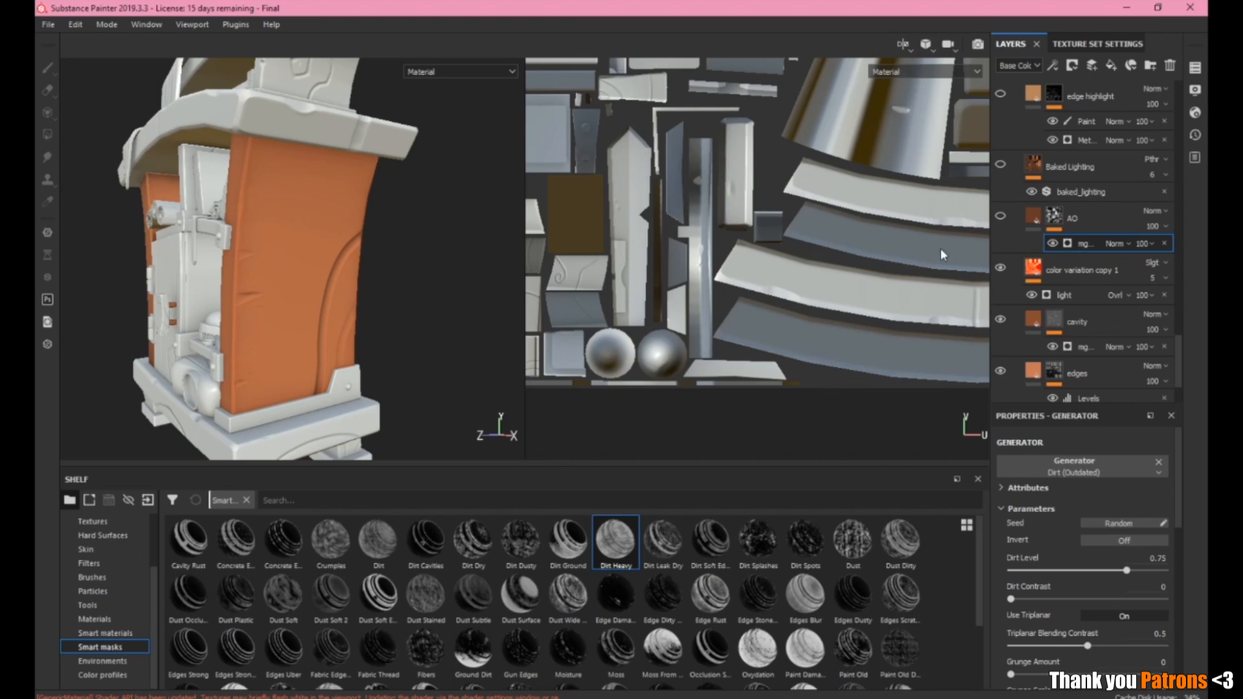
pyautogui.click(1002, 217)
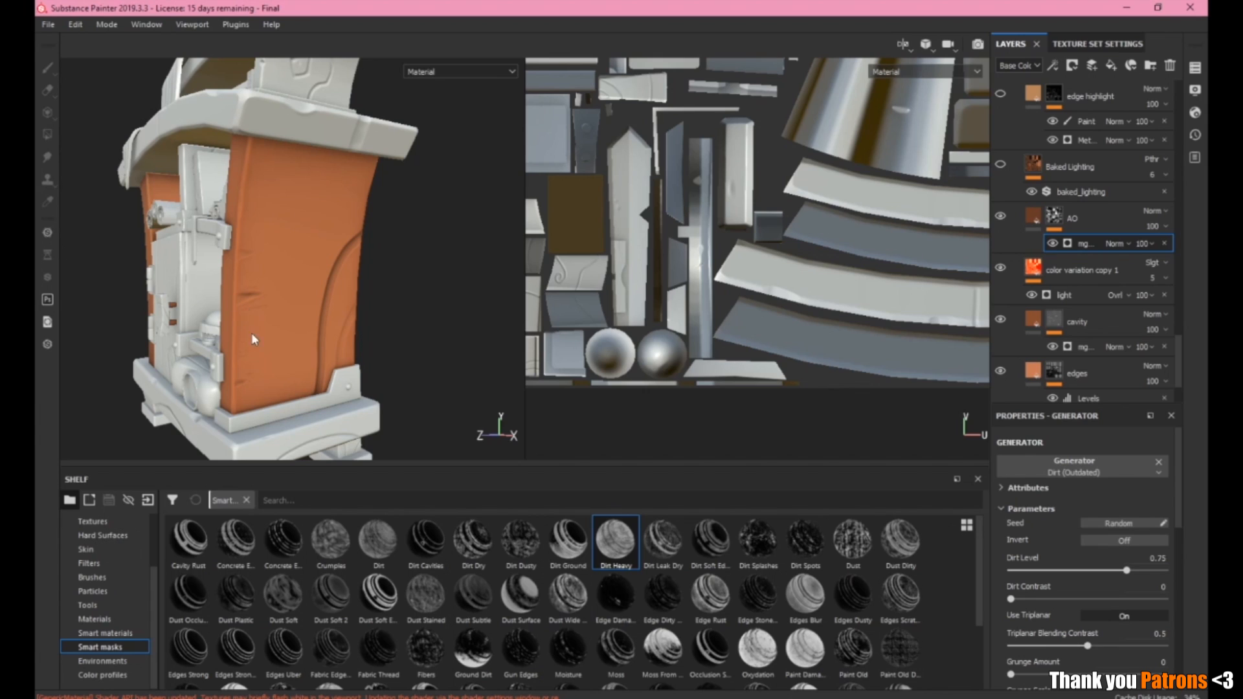
# Examine the AO shading on the side panel's front edge, cracks and outer face from several angles.
pyautogui.scroll(5, 255, 338)
pyautogui.scroll(3, 226, 256)
pyautogui.keyDown('alt'); pyautogui.moveTo(226, 256); pyautogui.dragTo(396, 335); pyautogui.keyUp('alt')
pyautogui.keyDown('alt'); pyautogui.moveTo(264, 311); pyautogui.dragTo(223, 297); pyautogui.keyUp('alt')
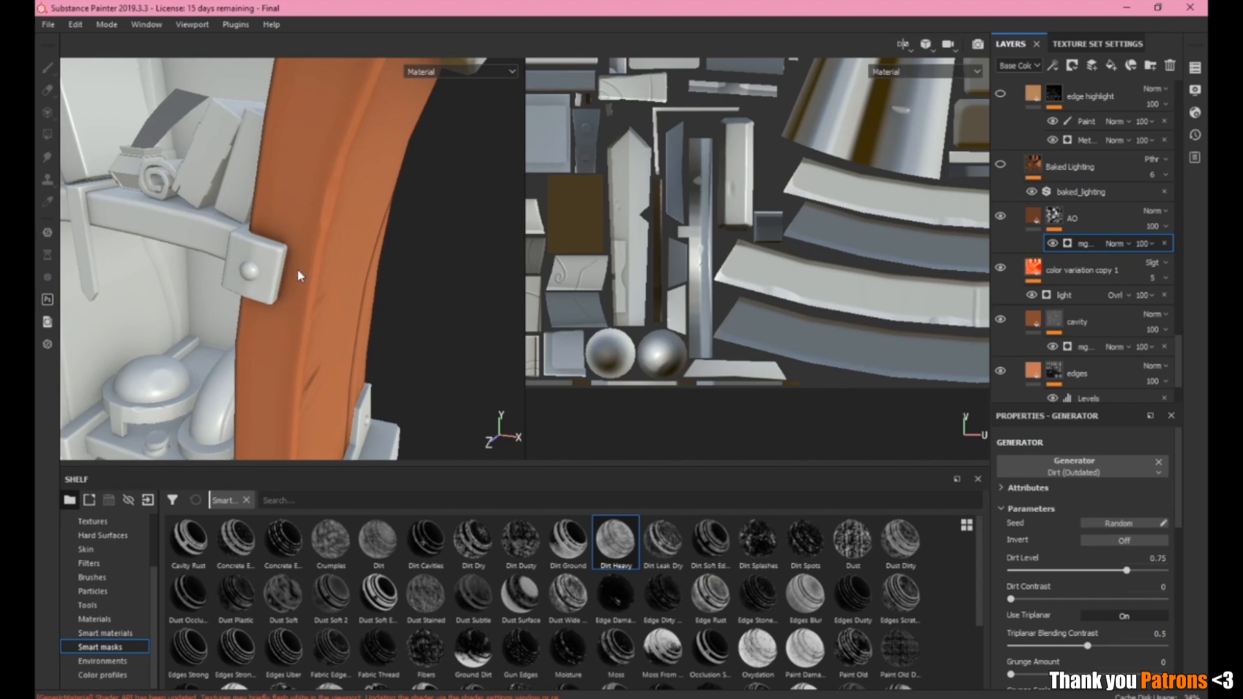
pyautogui.keyDown('alt'); pyautogui.moveTo(300, 277); pyautogui.dragTo(382, 277); pyautogui.keyUp('alt')
pyautogui.keyDown('alt'); pyautogui.moveTo(240, 209); pyautogui.dragTo(130, 226); pyautogui.keyUp('alt')
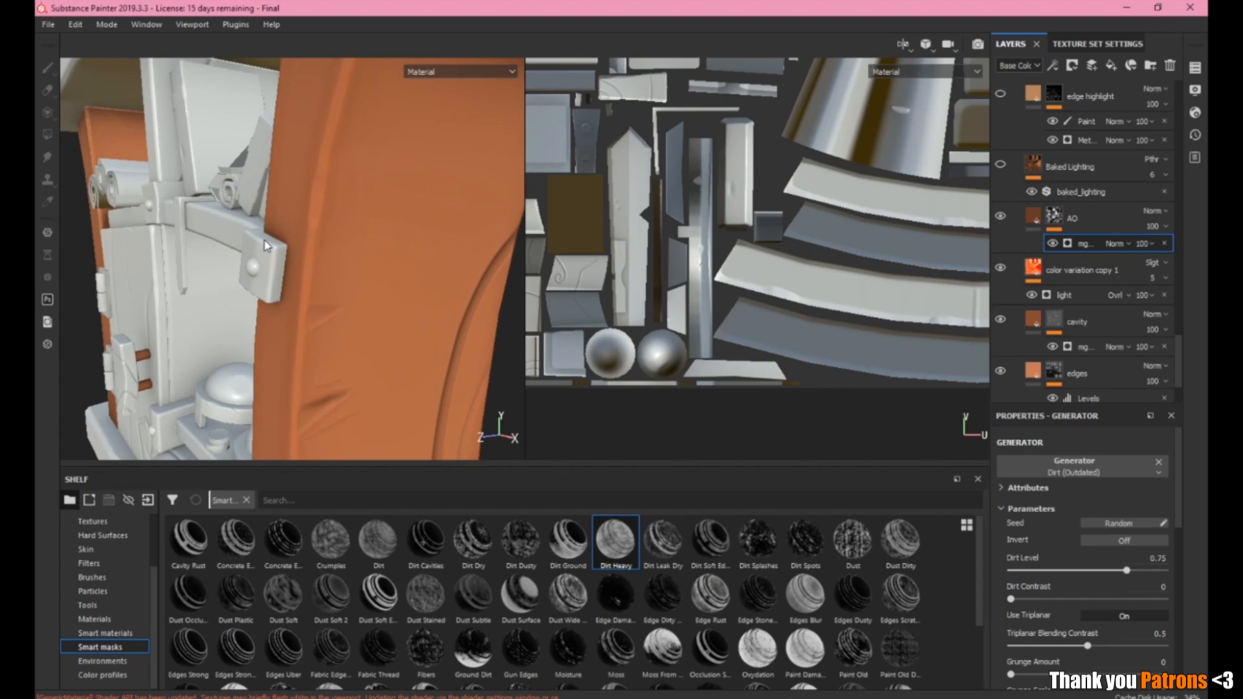
pyautogui.scroll(-5, 272, 259)
pyautogui.keyDown('alt'); pyautogui.moveTo(281, 263); pyautogui.dragTo(324, 272); pyautogui.keyUp('alt')
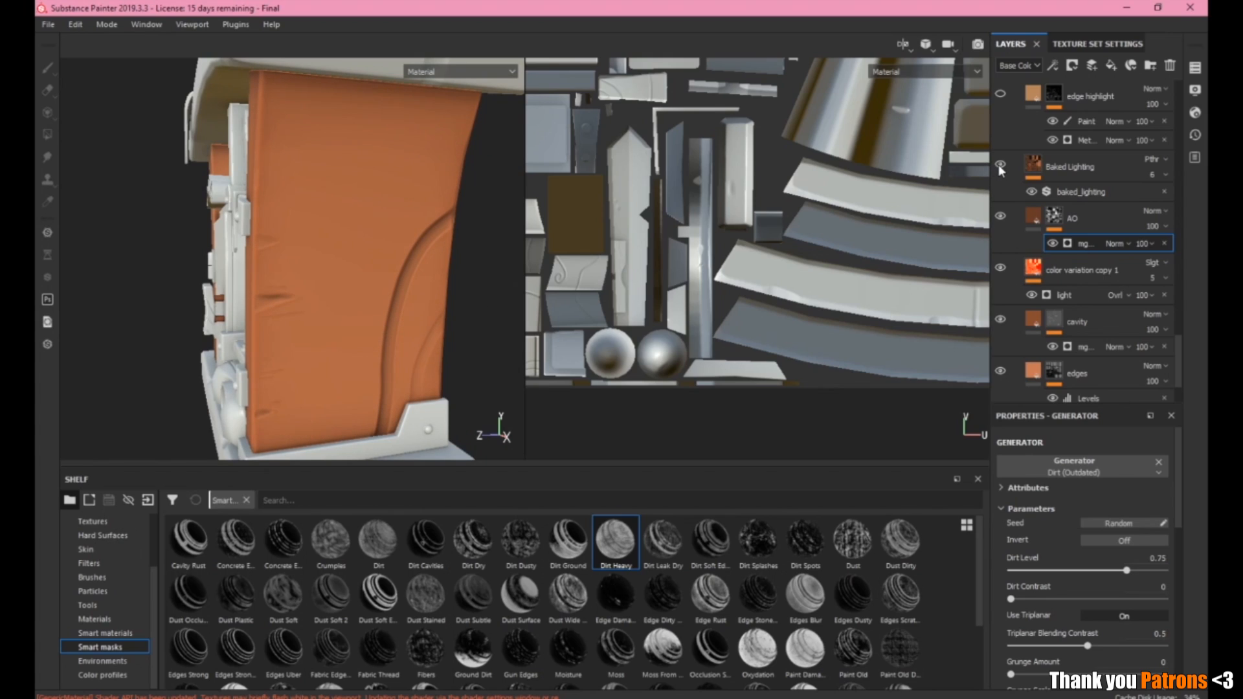
# Show and select the Baked Lighting layer, and check its effect on the whole bookcase.
pyautogui.click(1087, 168)
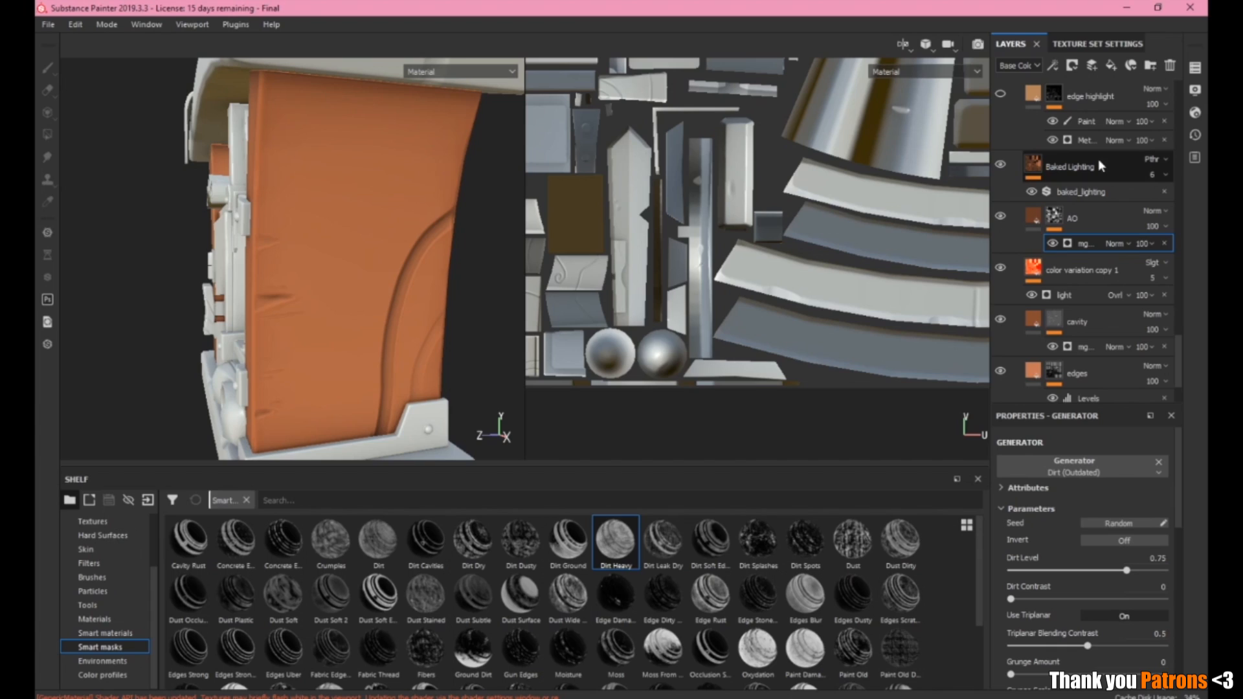
pyautogui.click(1095, 193)
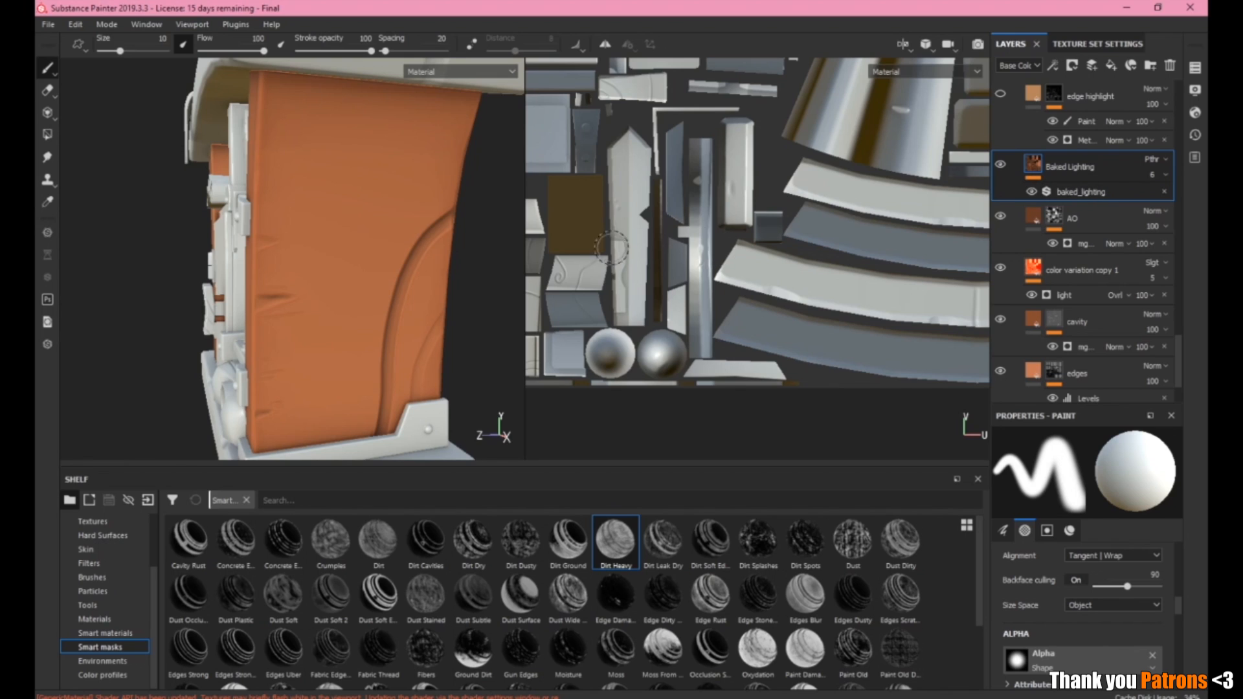
pyautogui.keyDown('alt'); pyautogui.moveTo(490, 257); pyautogui.dragTo(396, 318); pyautogui.keyUp('alt')
# Show the edge highlight layer with its Paint effect hidden, and select the layer's mask.
pyautogui.scroll(3, 1075, 246)
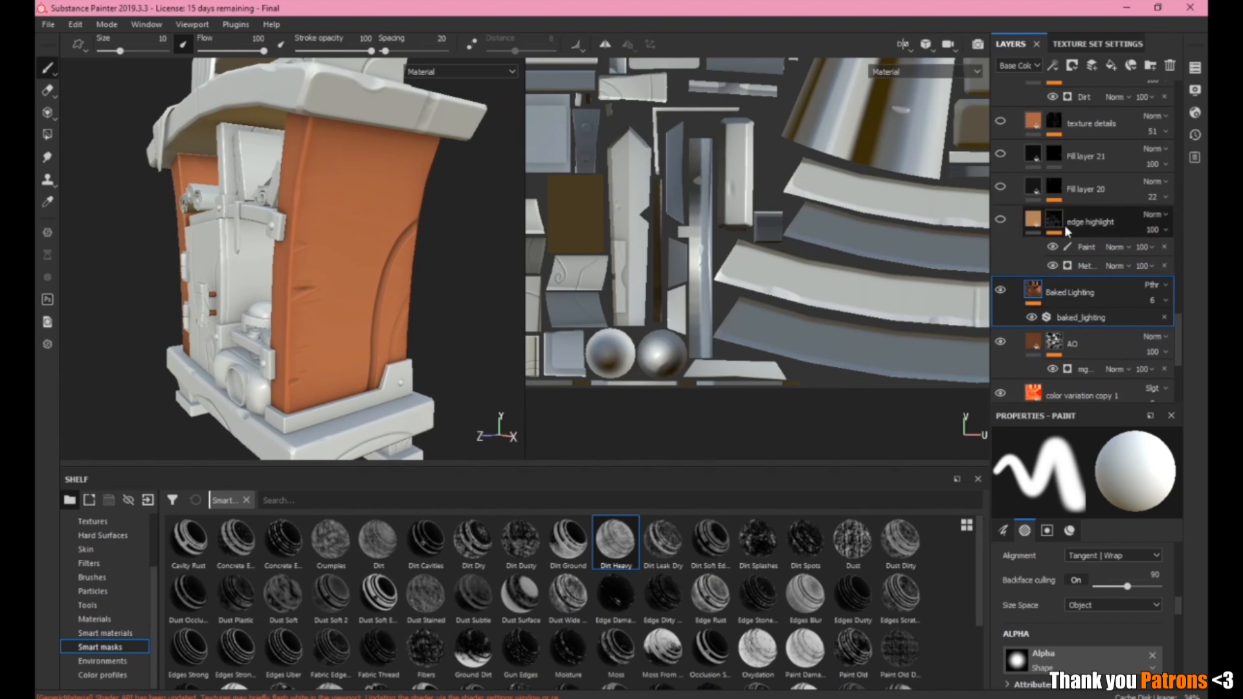
pyautogui.click(1052, 248)
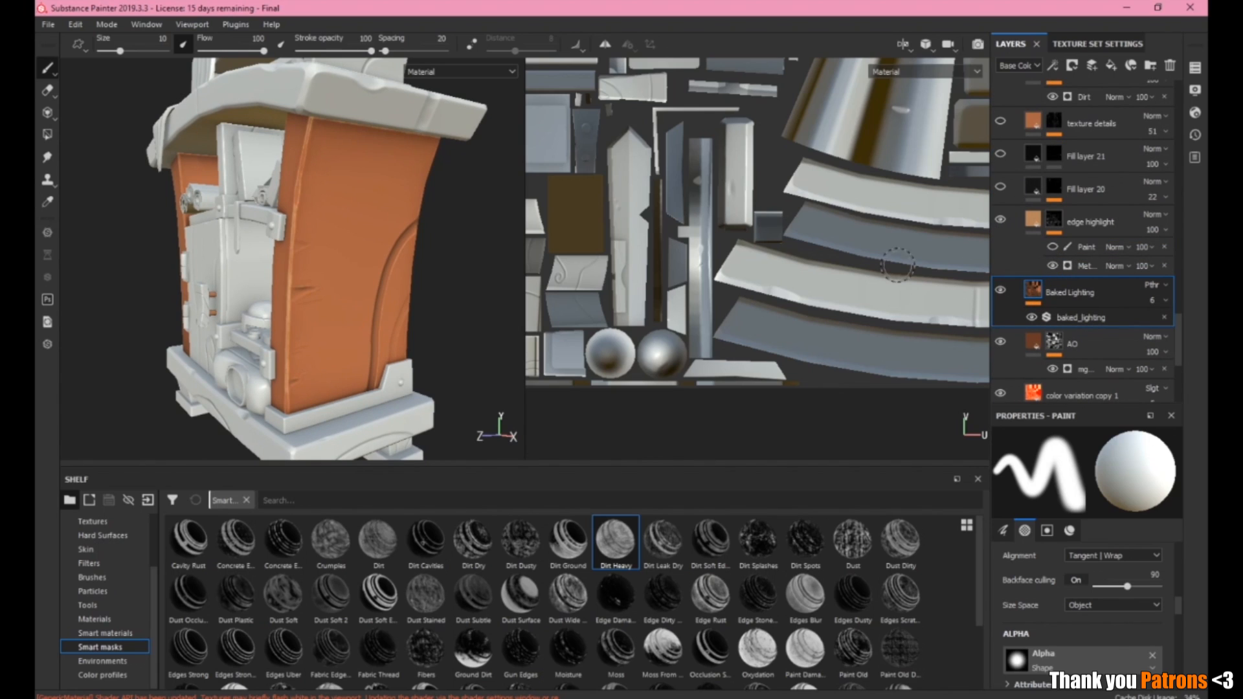
pyautogui.click(1085, 224)
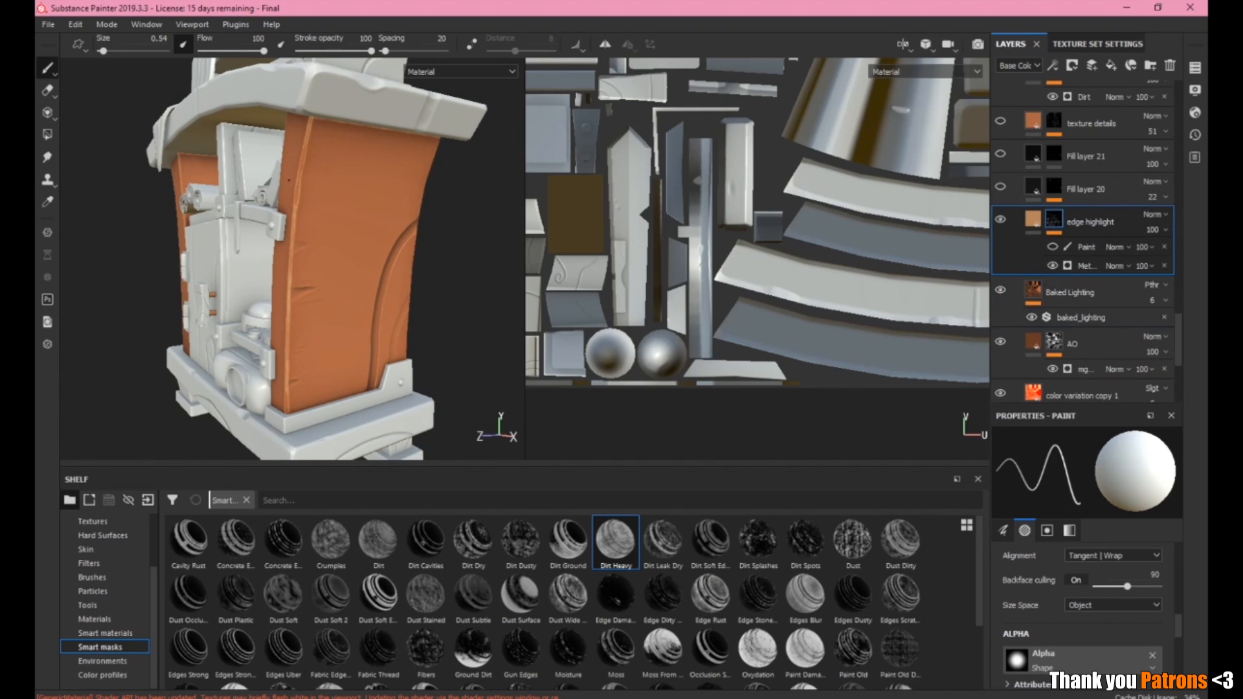
# Examine the edge highlight along the side panel's front and upper edges up close.
pyautogui.scroll(5, 319, 238)
pyautogui.keyDown('alt'); pyautogui.moveTo(328, 216); pyautogui.dragTo(422, 214); pyautogui.keyUp('alt')
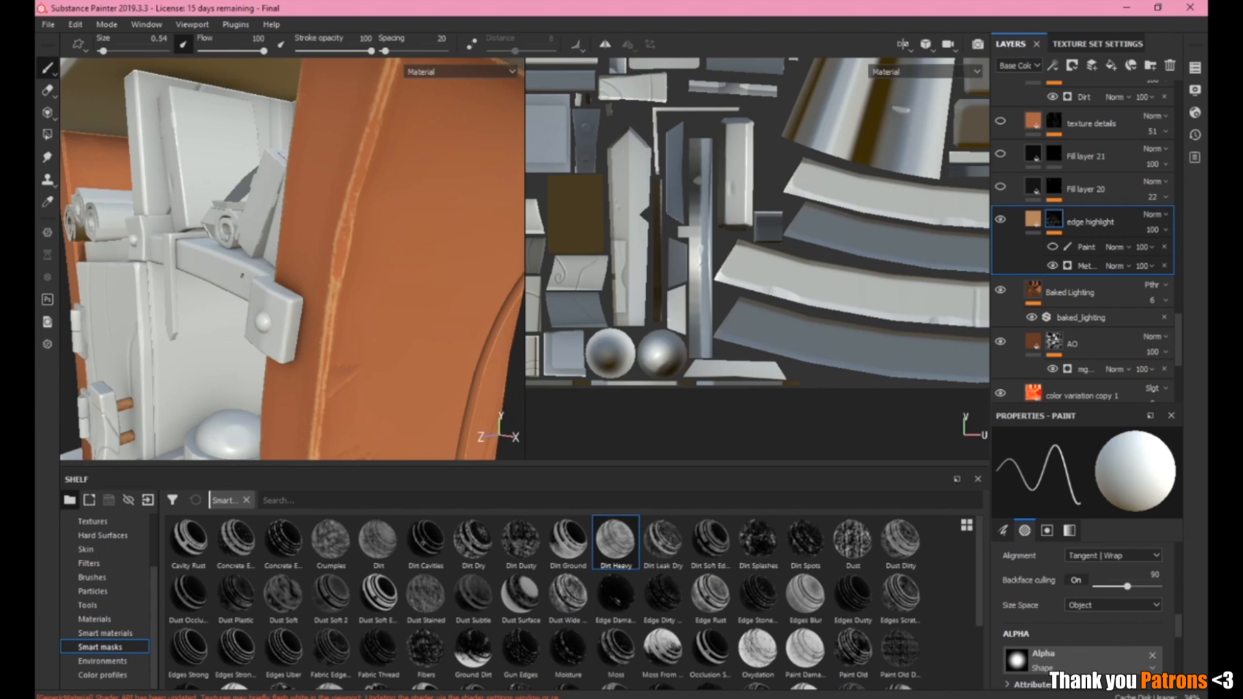
pyautogui.scroll(-5, 389, 241)
pyautogui.keyDown('alt'); pyautogui.moveTo(386, 142); pyautogui.dragTo(343, 193, button='middle'); pyautogui.keyUp('alt')
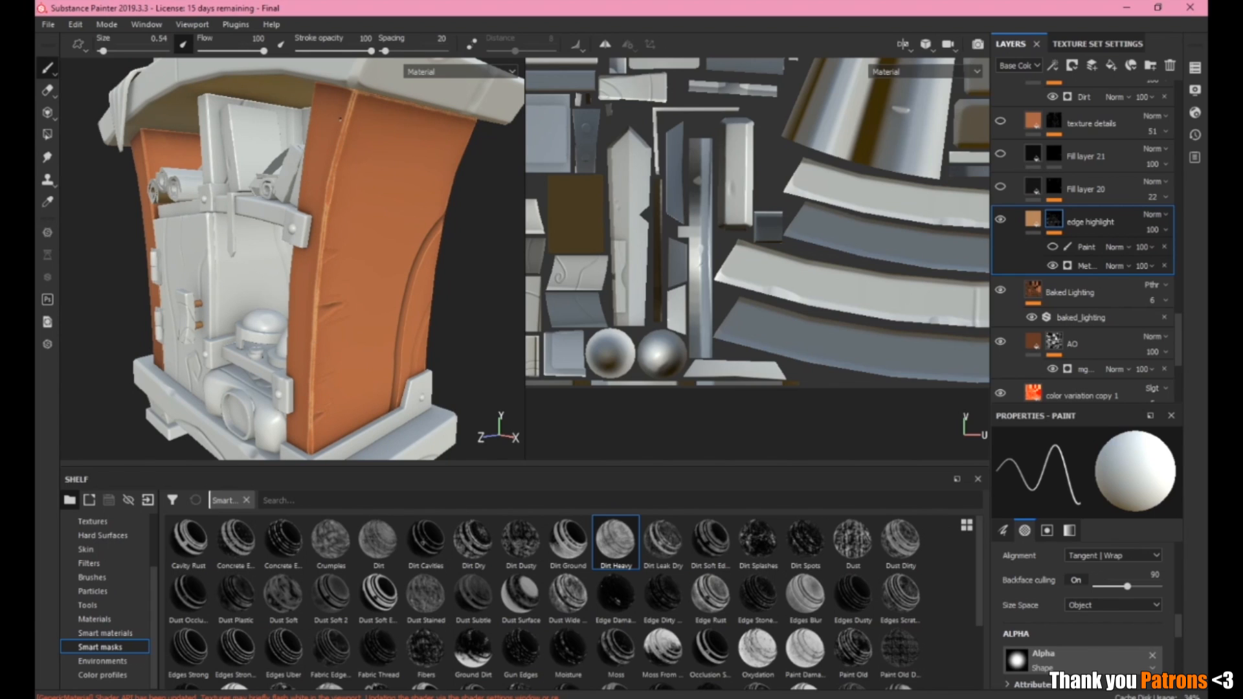
pyautogui.scroll(5, 361, 237)
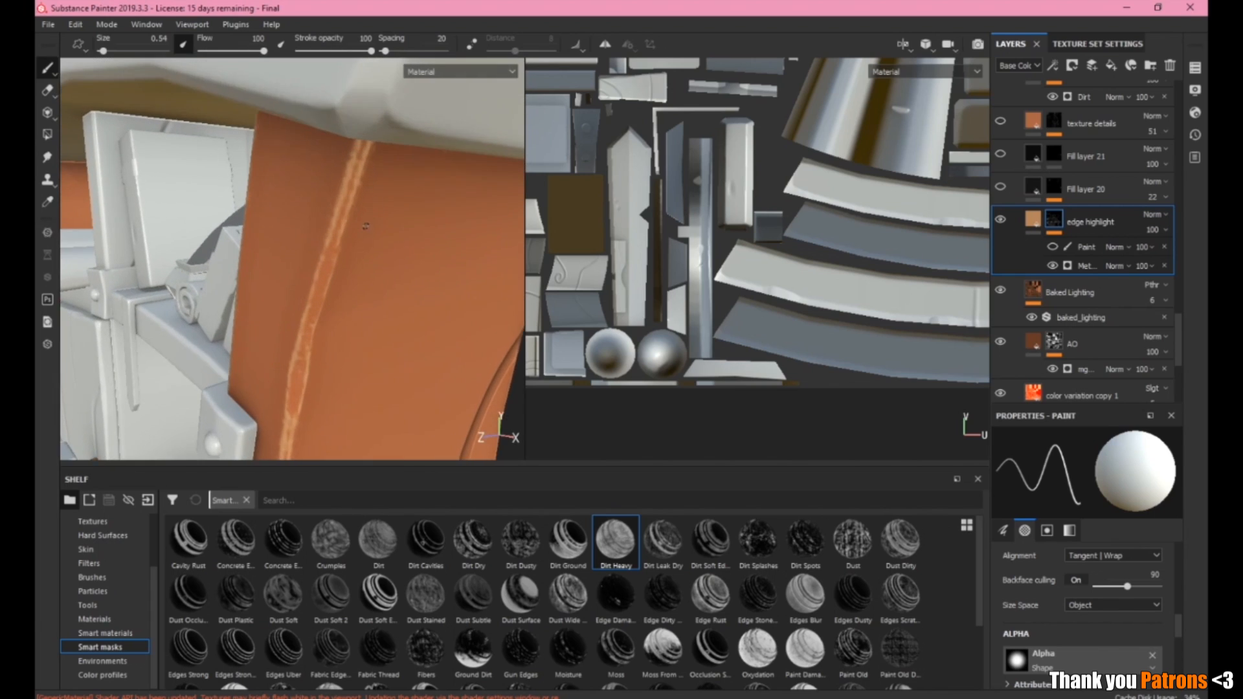
pyautogui.keyDown('alt'); pyautogui.moveTo(353, 184); pyautogui.dragTo(352, 212); pyautogui.keyUp('alt')
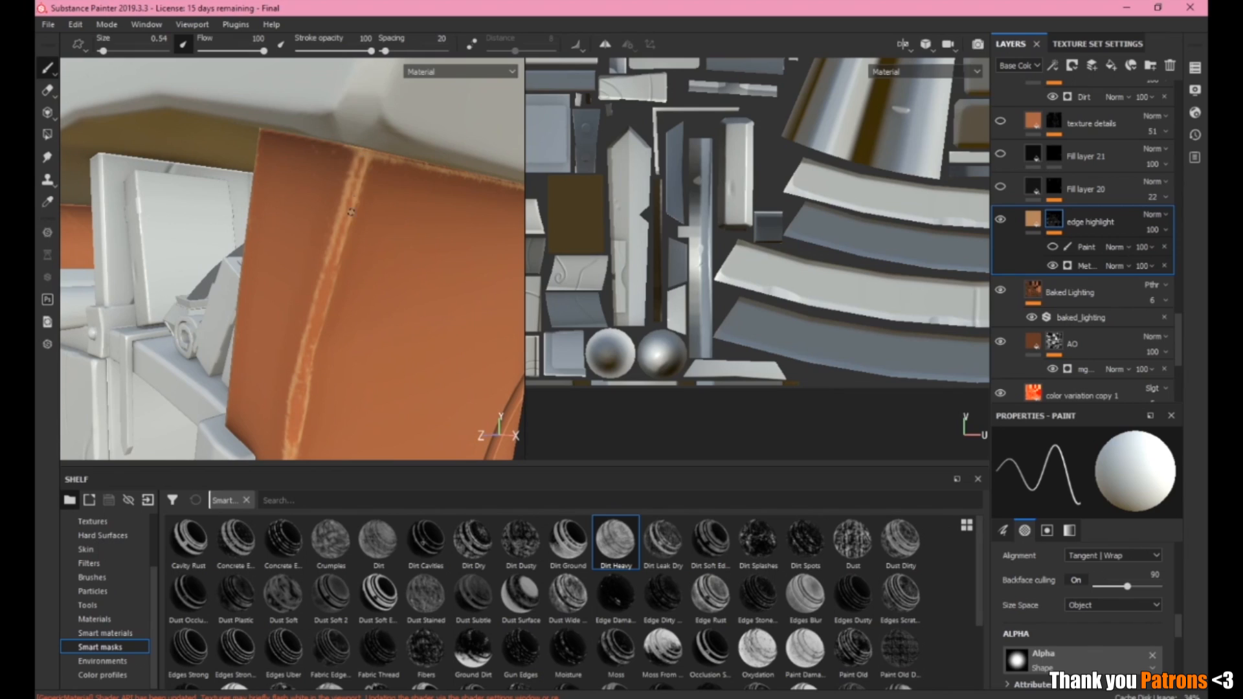
# Review the edge highlight layer's base color, mask and Metal Edge Wear generator parameters against the panel's edges.
pyautogui.click(1032, 218)
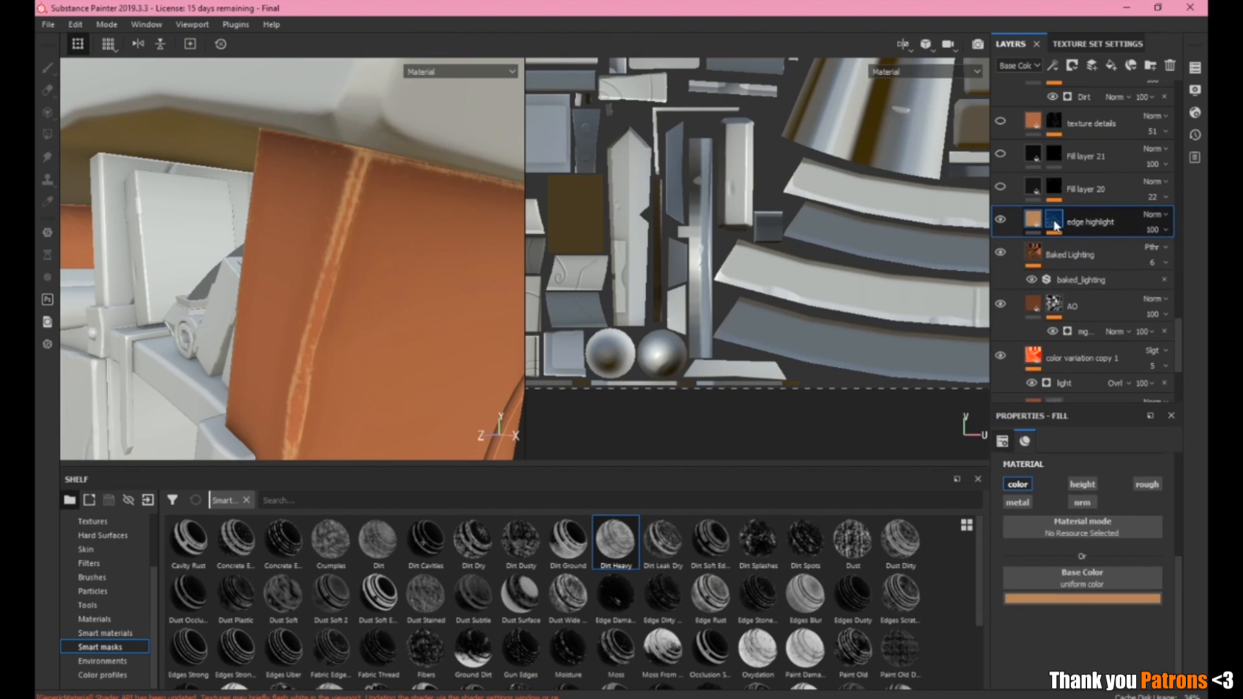
pyautogui.click(1054, 221)
pyautogui.click(1094, 266)
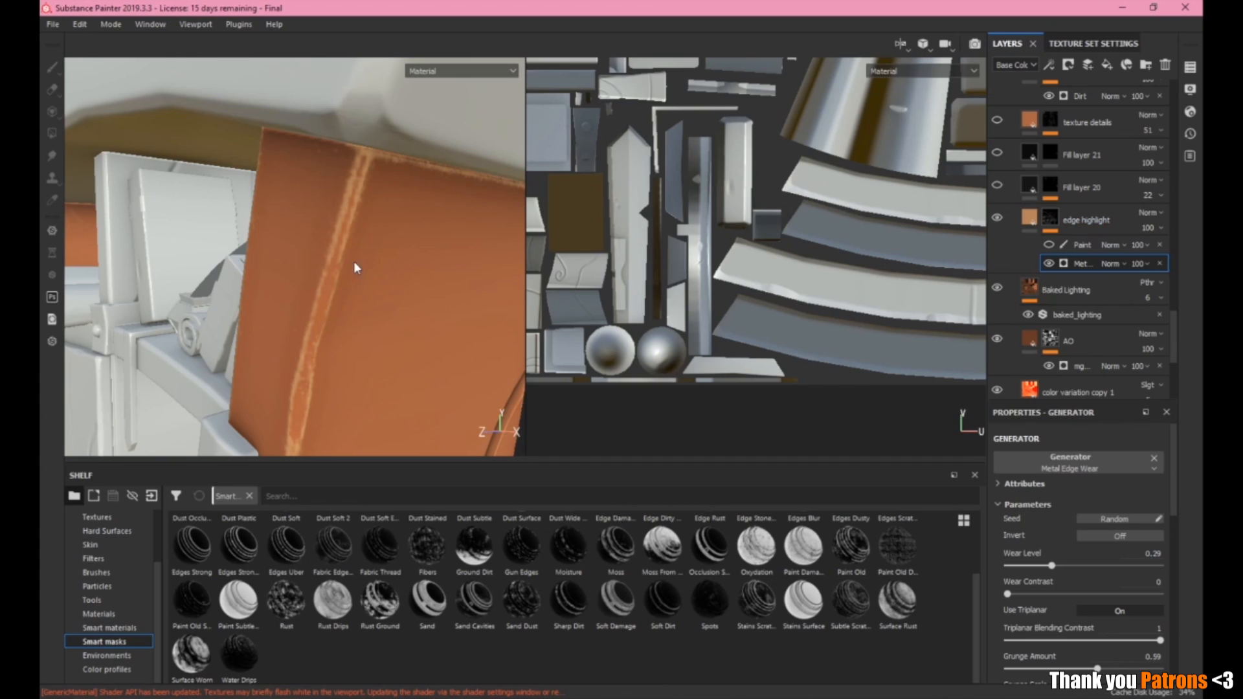
pyautogui.keyDown('alt'); pyautogui.moveTo(467, 274); pyautogui.dragTo(389, 236, button='right'); pyautogui.keyUp('alt')
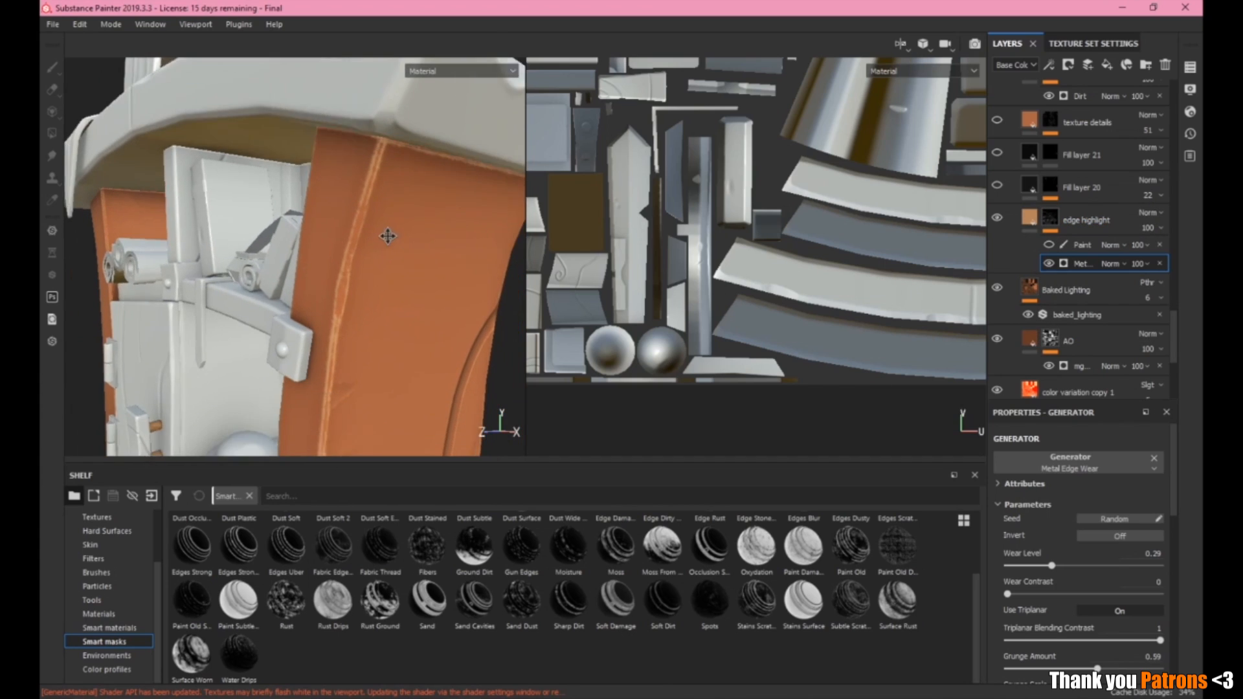
pyautogui.keyDown('alt'); pyautogui.moveTo(389, 236); pyautogui.dragTo(387, 266); pyautogui.keyUp('alt')
# Switch to the Concept1.jpg image and examine the painted edges around the upper shelf and the main wooden top.
pyautogui.hotkey('alt', 'Tab')
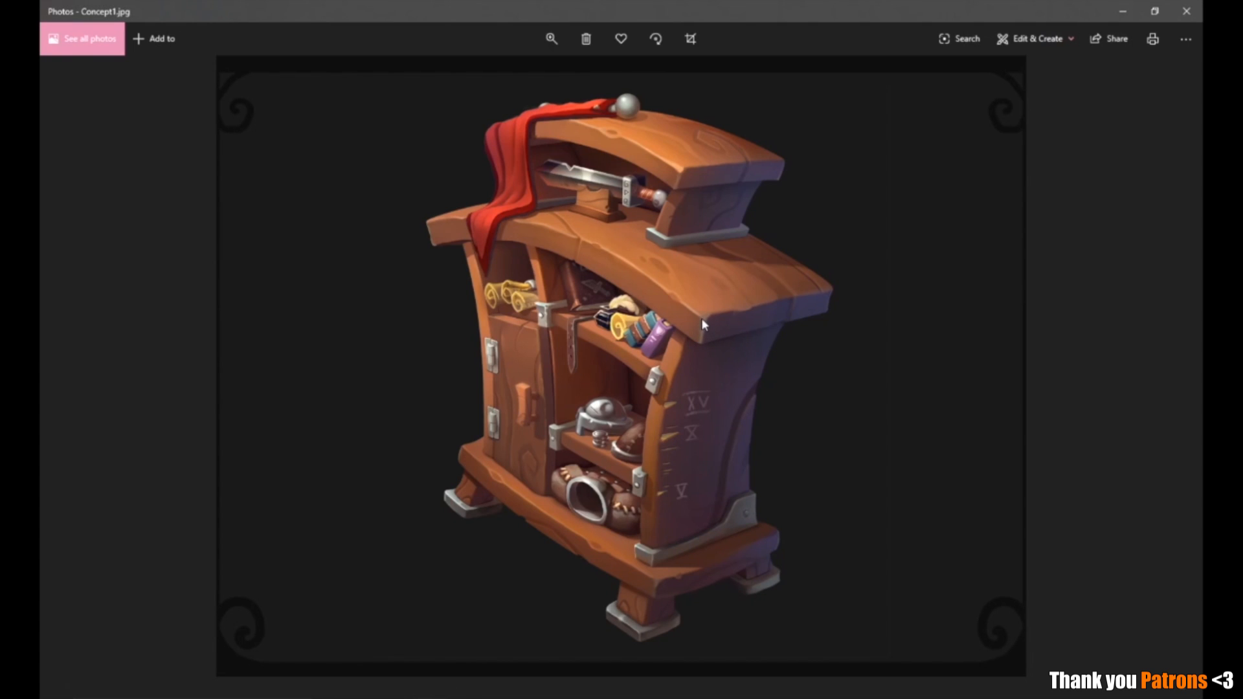
pyautogui.click(551, 38)
pyautogui.click(549, 75)
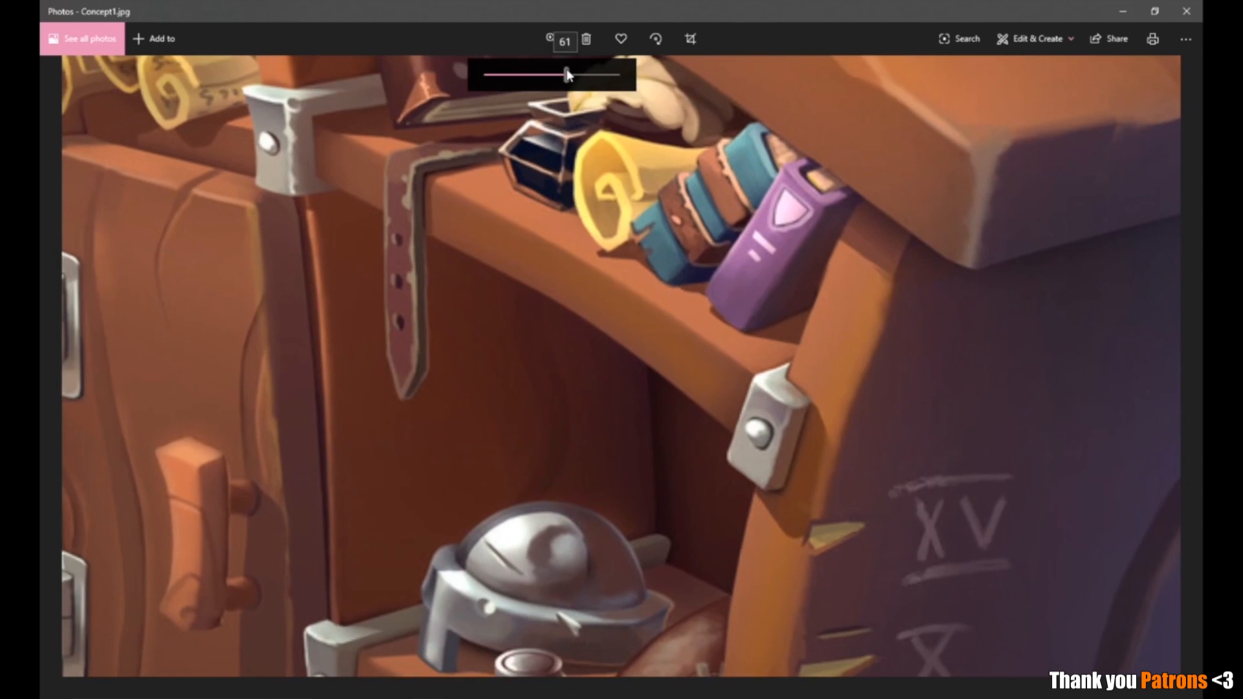
pyautogui.moveTo(716, 94); pyautogui.dragTo(528, 366)
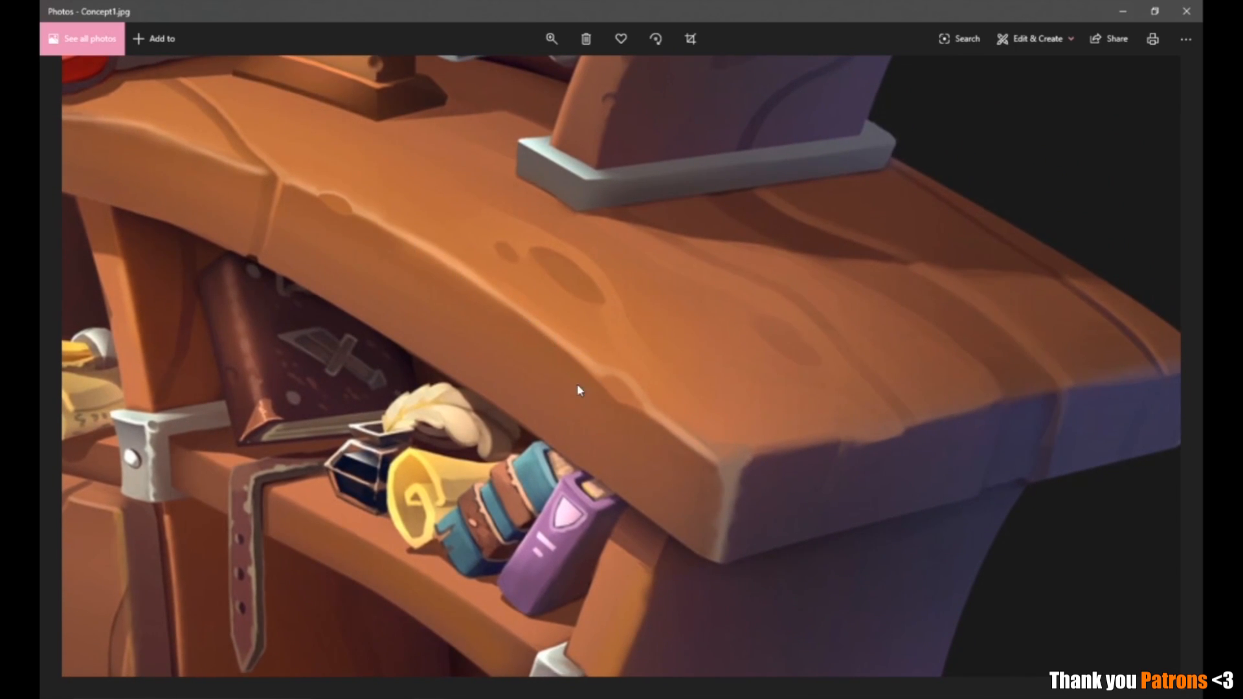
pyautogui.click(553, 40)
pyautogui.moveTo(549, 75); pyautogui.dragTo(394, 104)
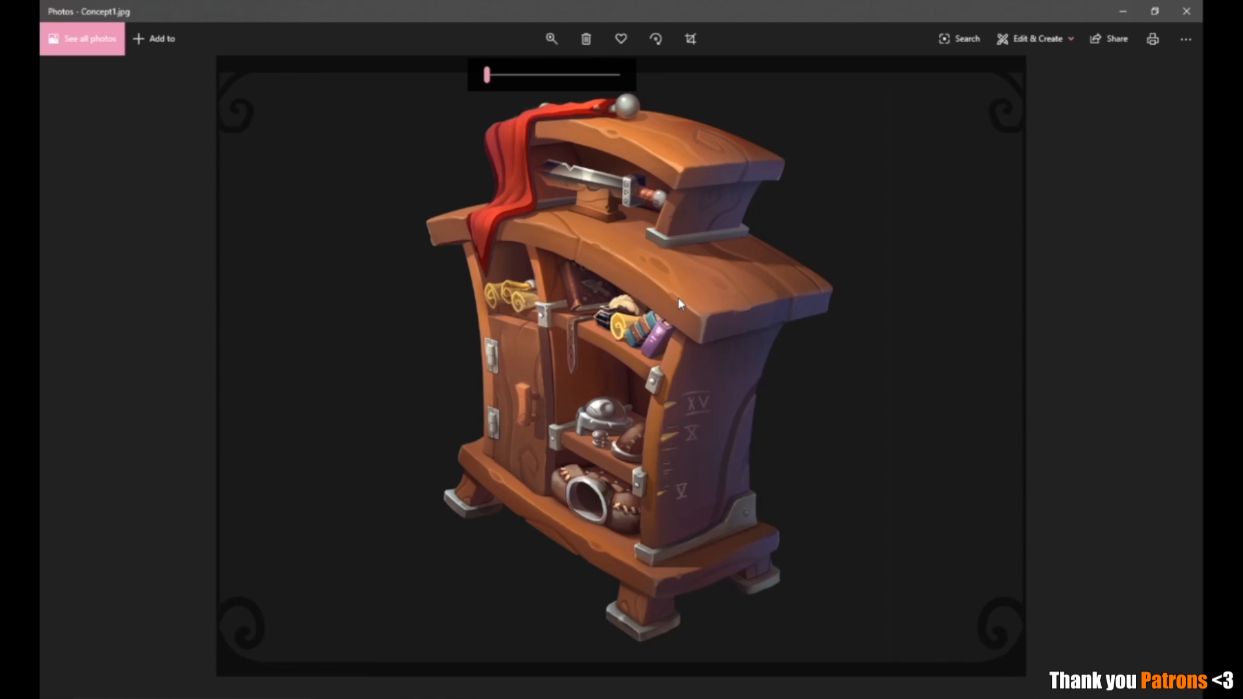
# Compare the main top's edge highlights and front corner in the concept at close-up and full-image zoom levels.
pyautogui.moveTo(532, 75); pyautogui.dragTo(550, 76)
pyautogui.moveTo(722, 337); pyautogui.dragTo(654, 460)
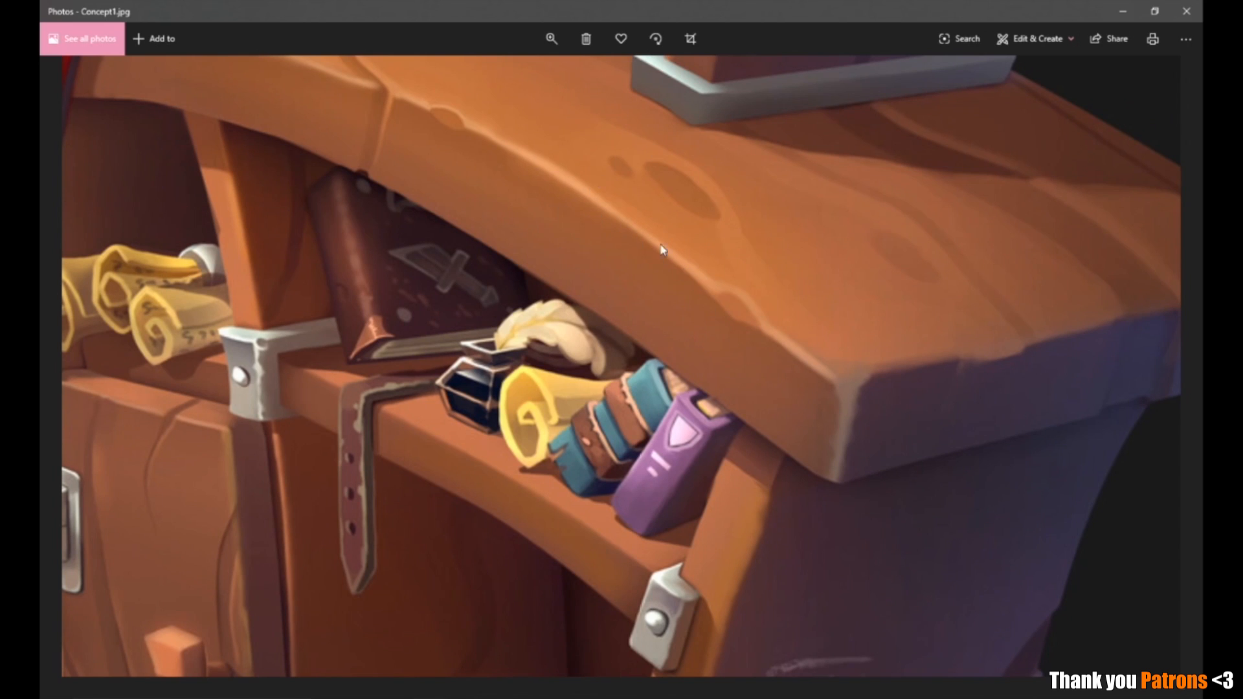
pyautogui.click(551, 39)
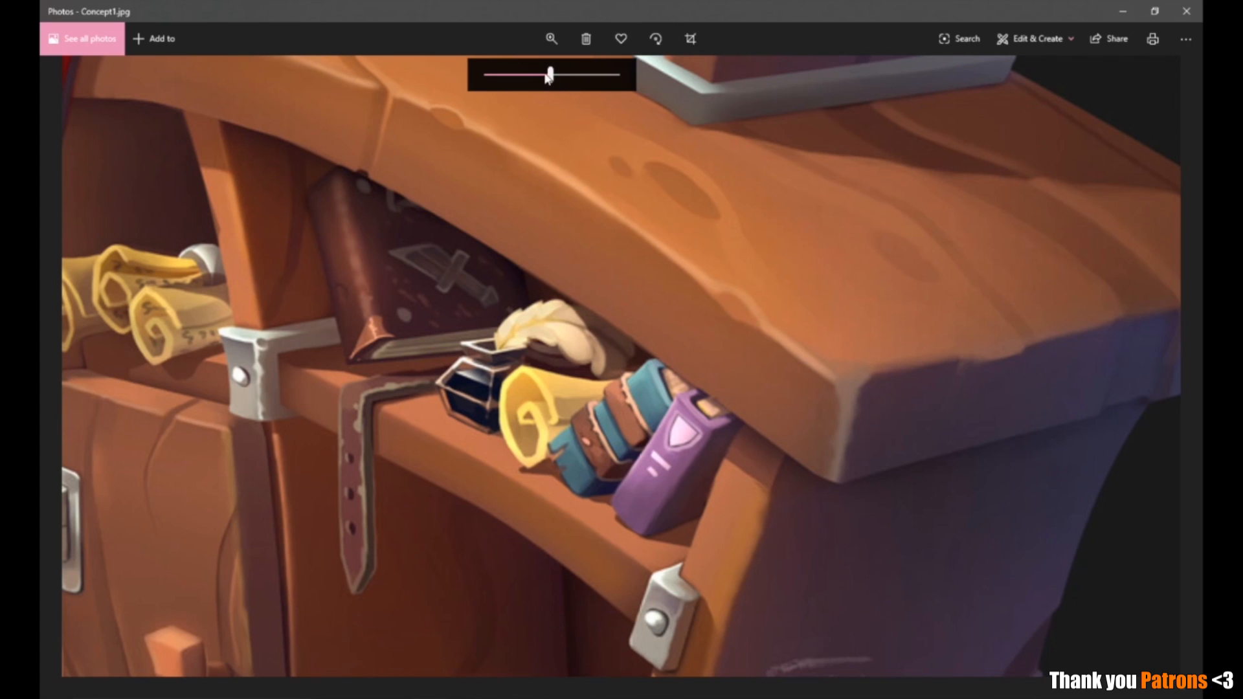
pyautogui.moveTo(549, 75); pyautogui.dragTo(542, 76)
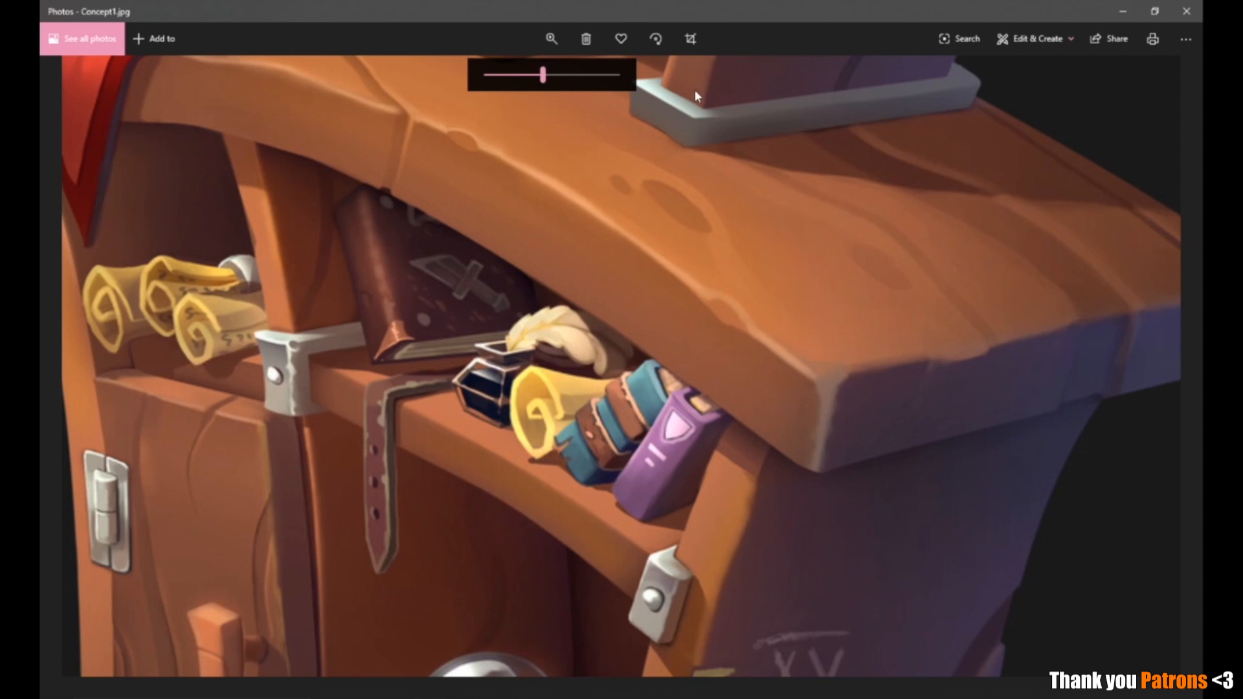
pyautogui.moveTo(543, 76); pyautogui.dragTo(487, 76)
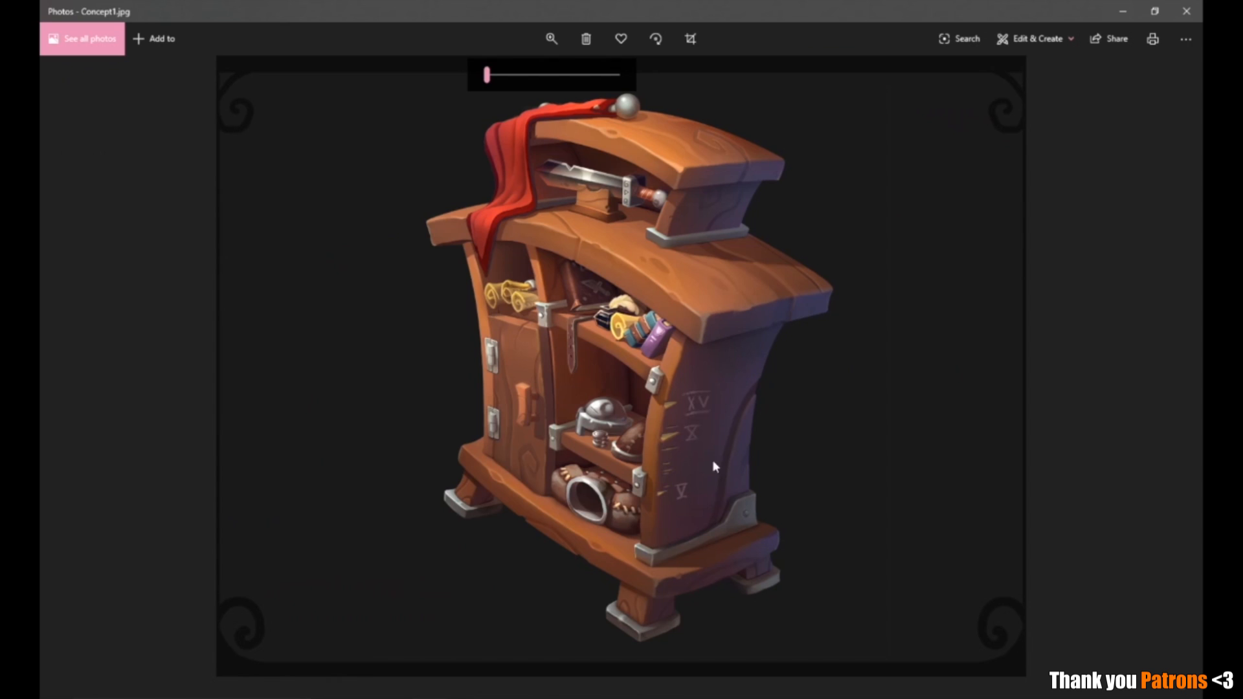
pyautogui.moveTo(519, 76); pyautogui.dragTo(544, 76)
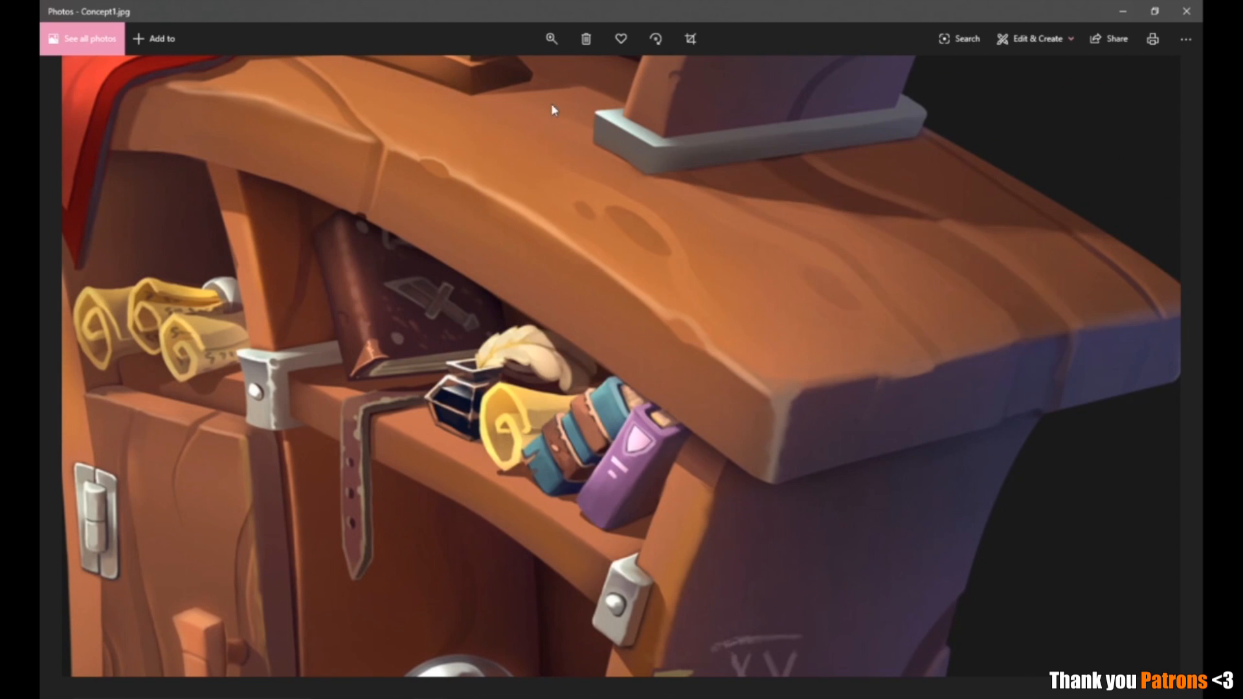
pyautogui.click(548, 52)
pyautogui.moveTo(539, 75); pyautogui.dragTo(505, 75)
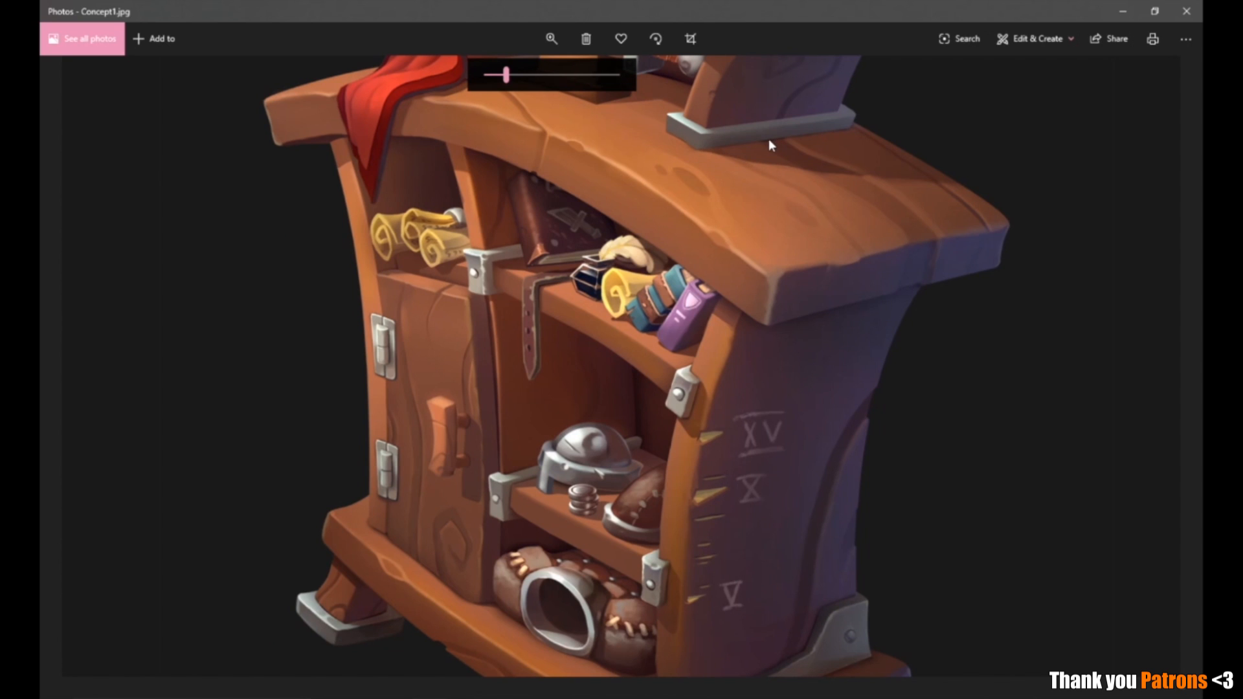
# Examine the concept's upper compartment, including its side panel, wooden top corner and sword, and return to the full image.
pyautogui.click(579, 76)
pyautogui.moveTo(626, 437); pyautogui.dragTo(467, 647)
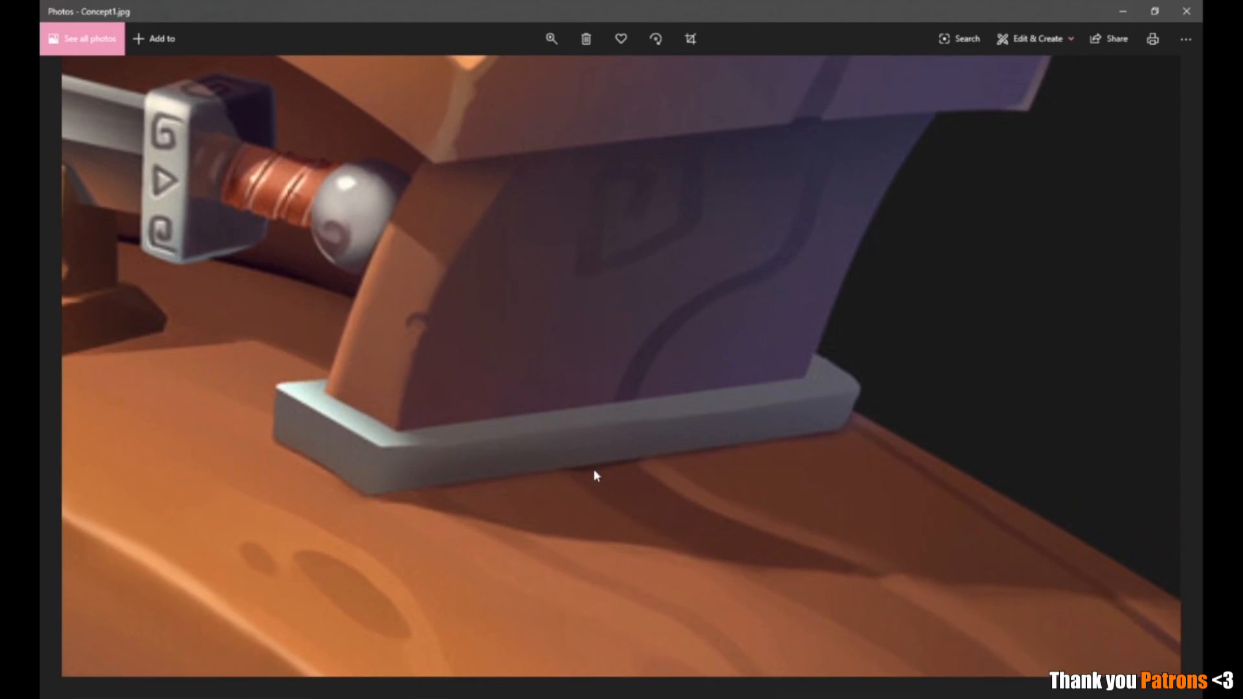
pyautogui.click(550, 39)
pyautogui.moveTo(576, 75); pyautogui.dragTo(609, 75)
pyautogui.moveTo(530, 281); pyautogui.dragTo(637, 429)
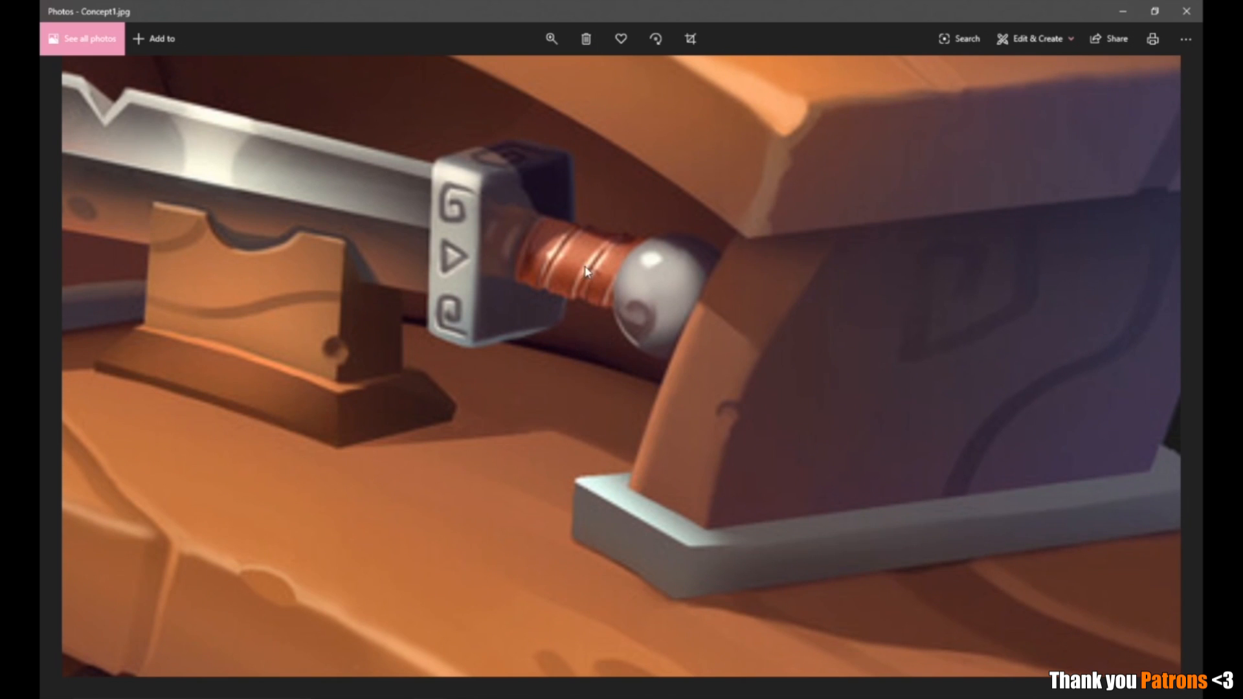
pyautogui.click(551, 38)
pyautogui.moveTo(538, 76); pyautogui.dragTo(486, 76)
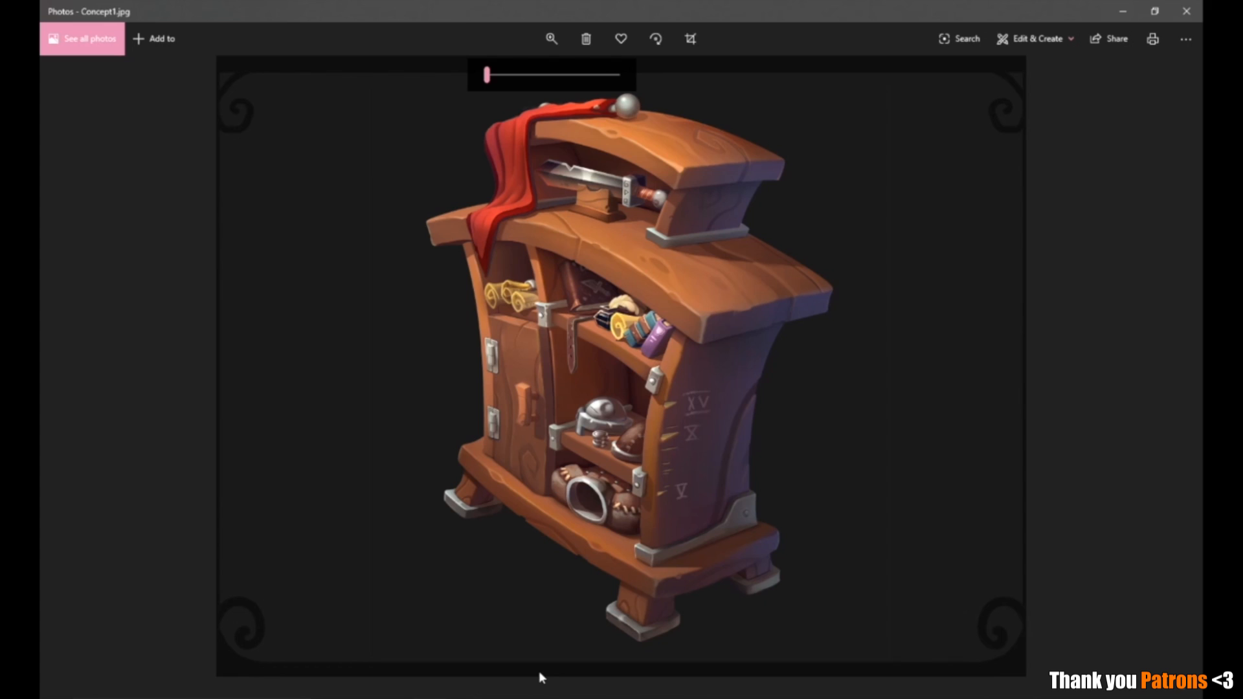
# Switch back to Substance Painter and try different Wear Level values on the Metal Edge Wear generator, ending at 0.29.
pyautogui.moveTo(464, 692)
pyautogui.click(464, 648)
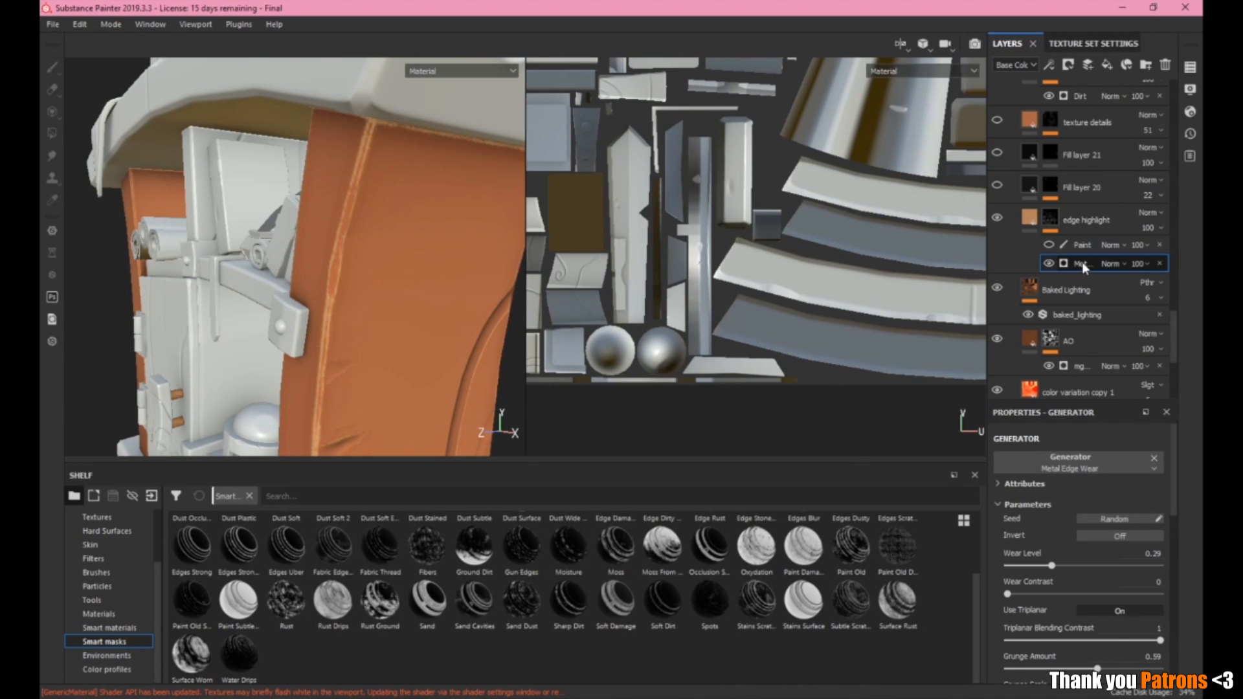
pyautogui.moveTo(1051, 565)
pyautogui.mouseDown()
pyautogui.moveTo(1022, 577)
pyautogui.moveTo(1109, 575)
pyautogui.moveTo(1029, 577)
pyautogui.moveTo(1072, 577)
pyautogui.mouseUp()
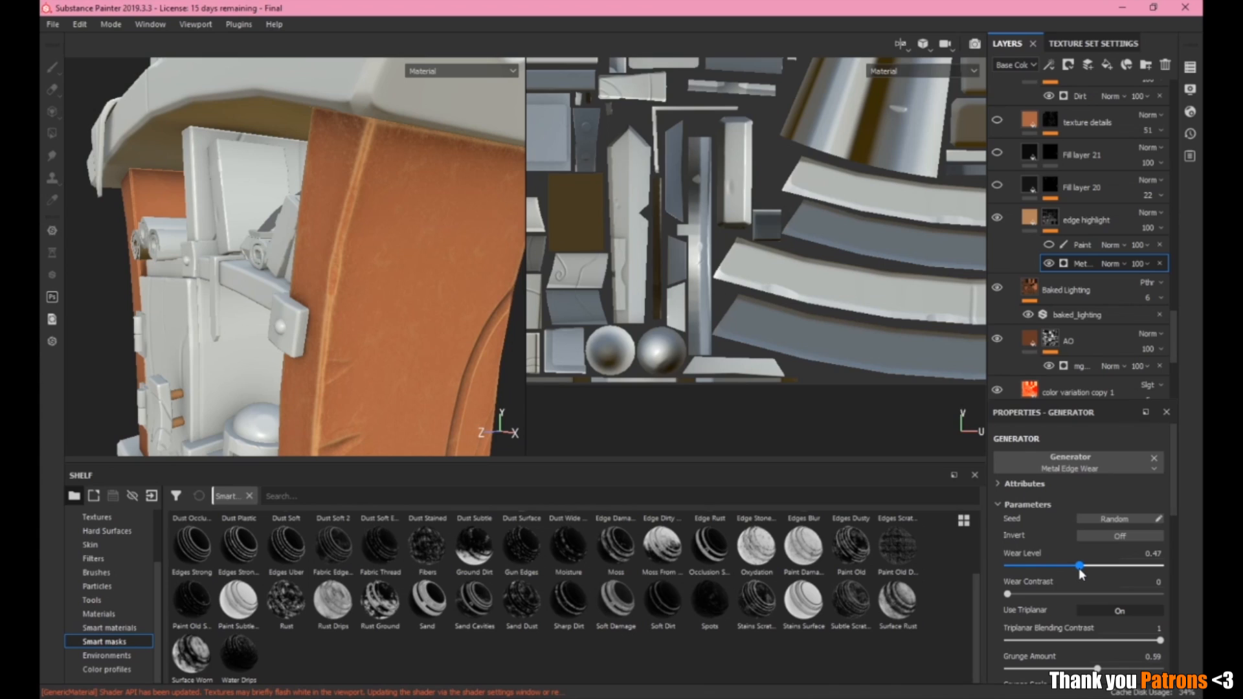
pyautogui.moveTo(1077, 566); pyautogui.dragTo(1045, 566)
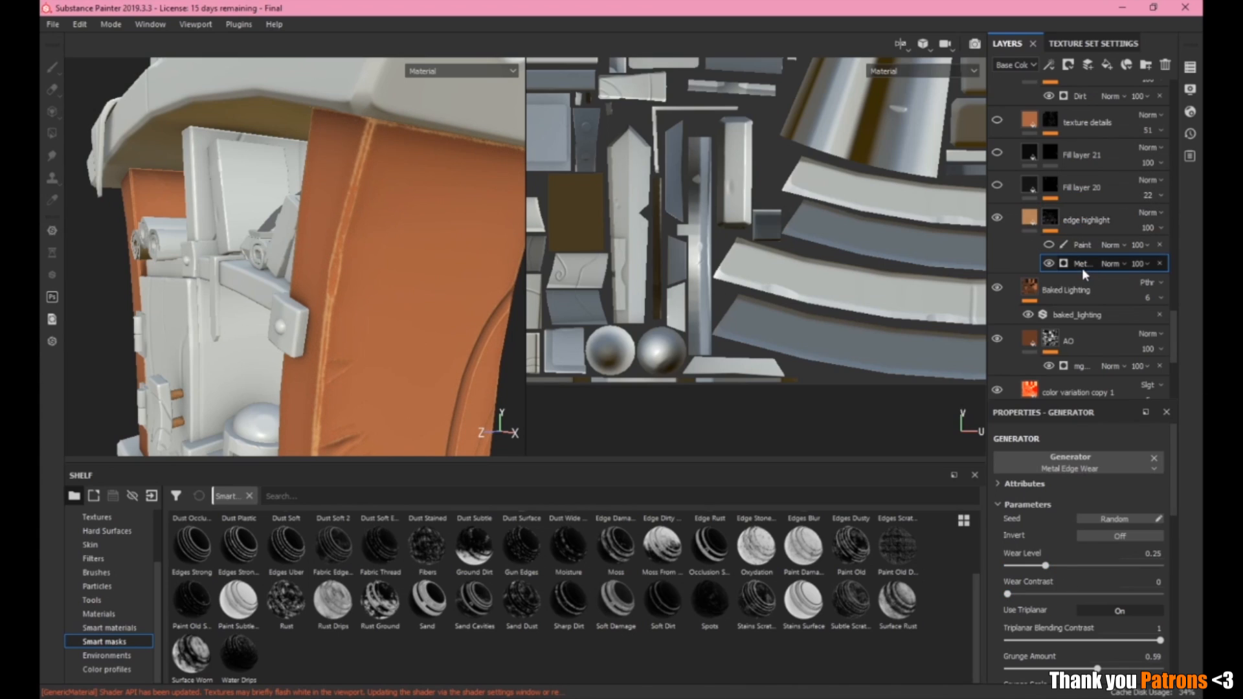
pyautogui.moveTo(1046, 566); pyautogui.dragTo(1087, 566)
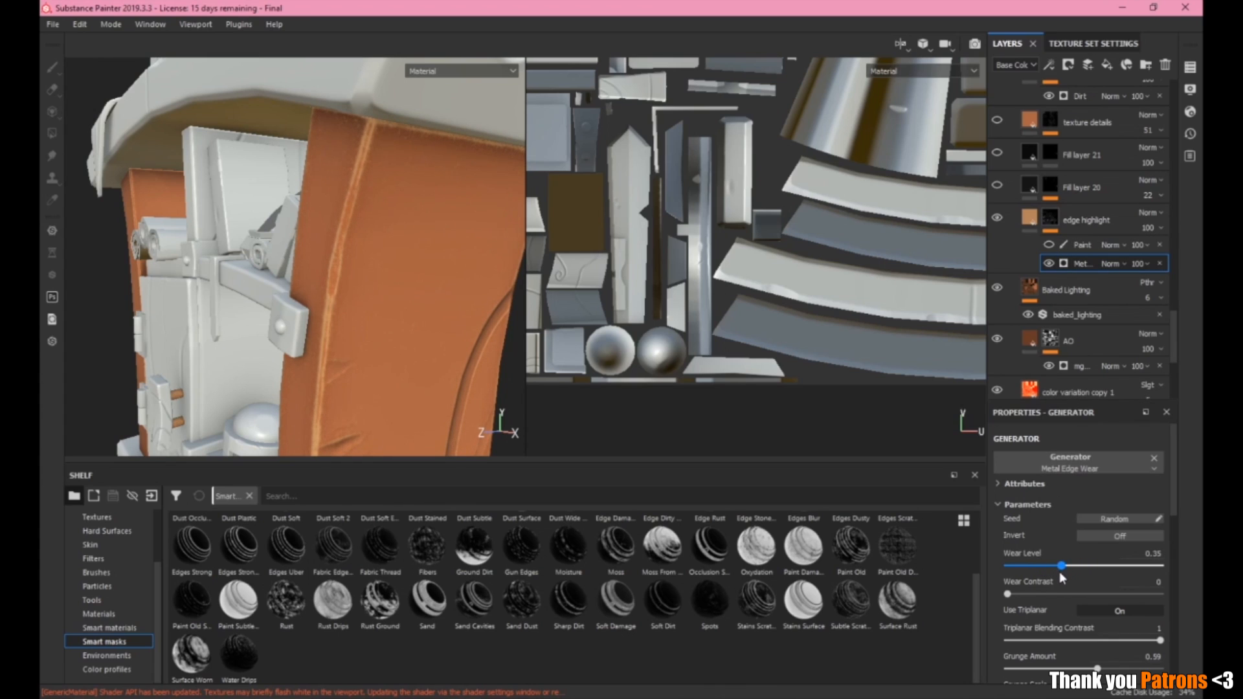
pyautogui.moveTo(1060, 571); pyautogui.dragTo(1051, 566)
# Check the edge highlight along the side panel, and make the Paint effect in its mask visible and active.
pyautogui.click(997, 218)
pyautogui.keyDown('alt'); pyautogui.moveTo(348, 333); pyautogui.dragTo(326, 249); pyautogui.keyUp('alt')
pyautogui.keyDown('alt'); pyautogui.moveTo(326, 248); pyautogui.dragTo(319, 293, button='middle'); pyautogui.keyUp('alt')
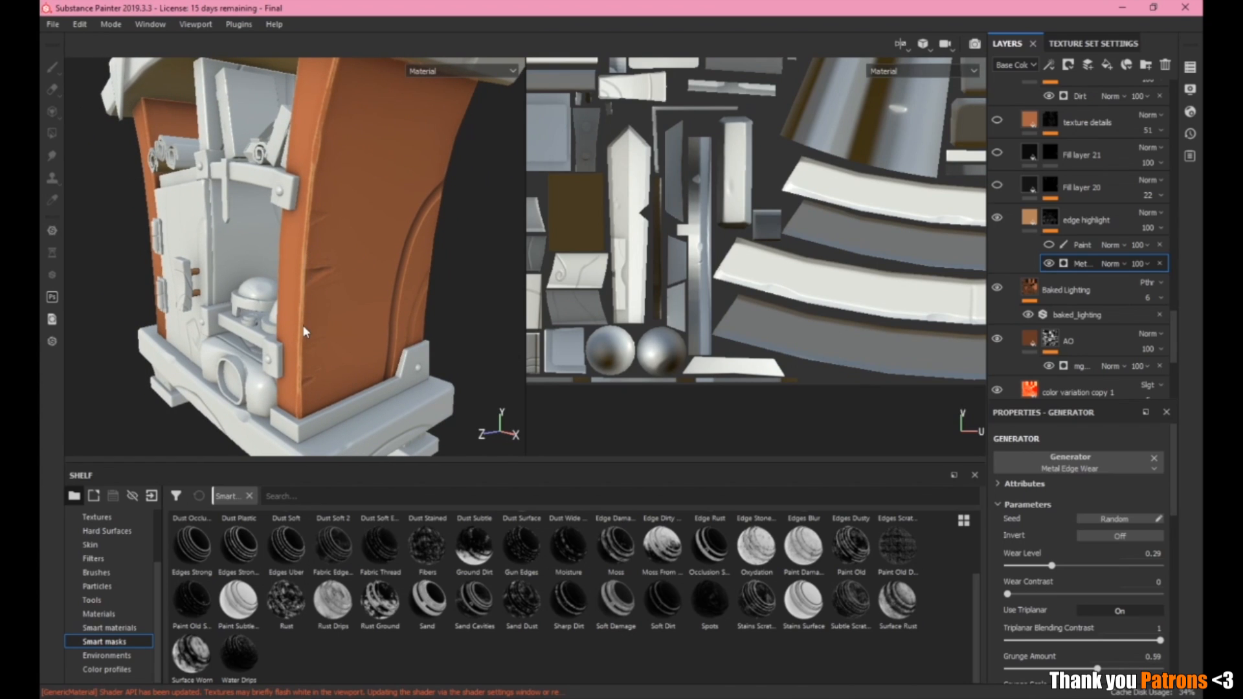
pyautogui.keyDown('alt'); pyautogui.moveTo(375, 272); pyautogui.dragTo(398, 301, button='middle'); pyautogui.keyUp('alt')
pyautogui.keyDown('alt'); pyautogui.moveTo(398, 300); pyautogui.dragTo(403, 340, button='right'); pyautogui.keyUp('alt')
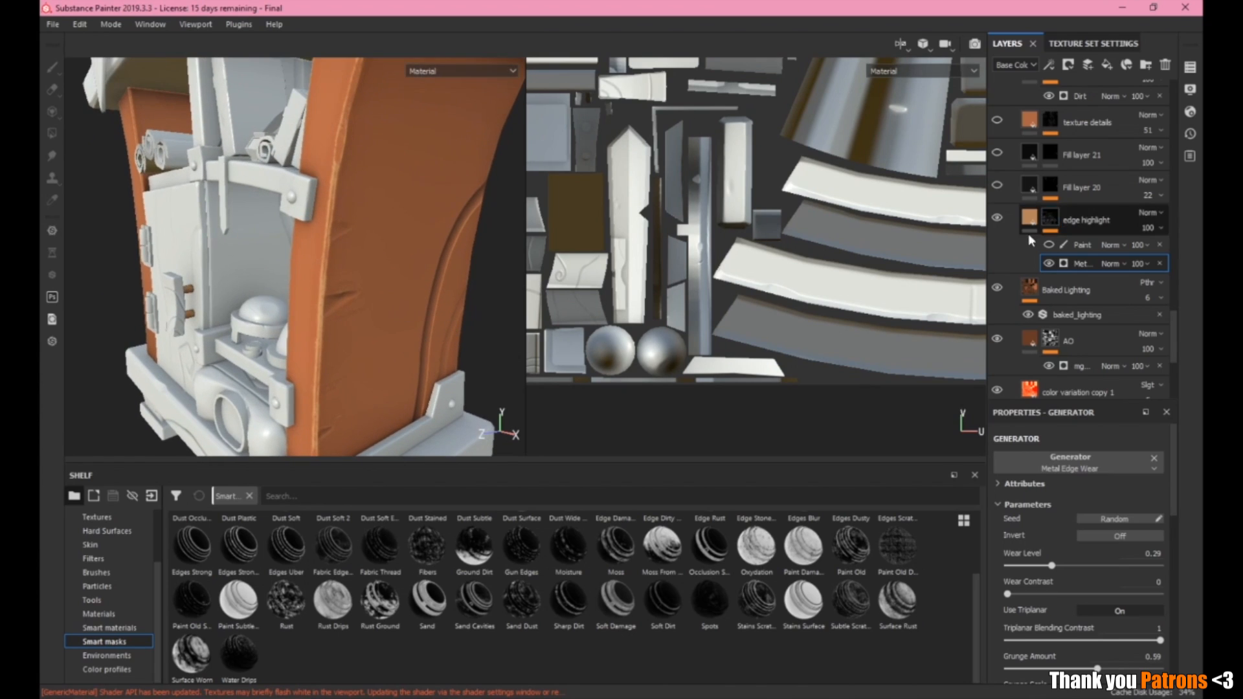
pyautogui.click(1051, 246)
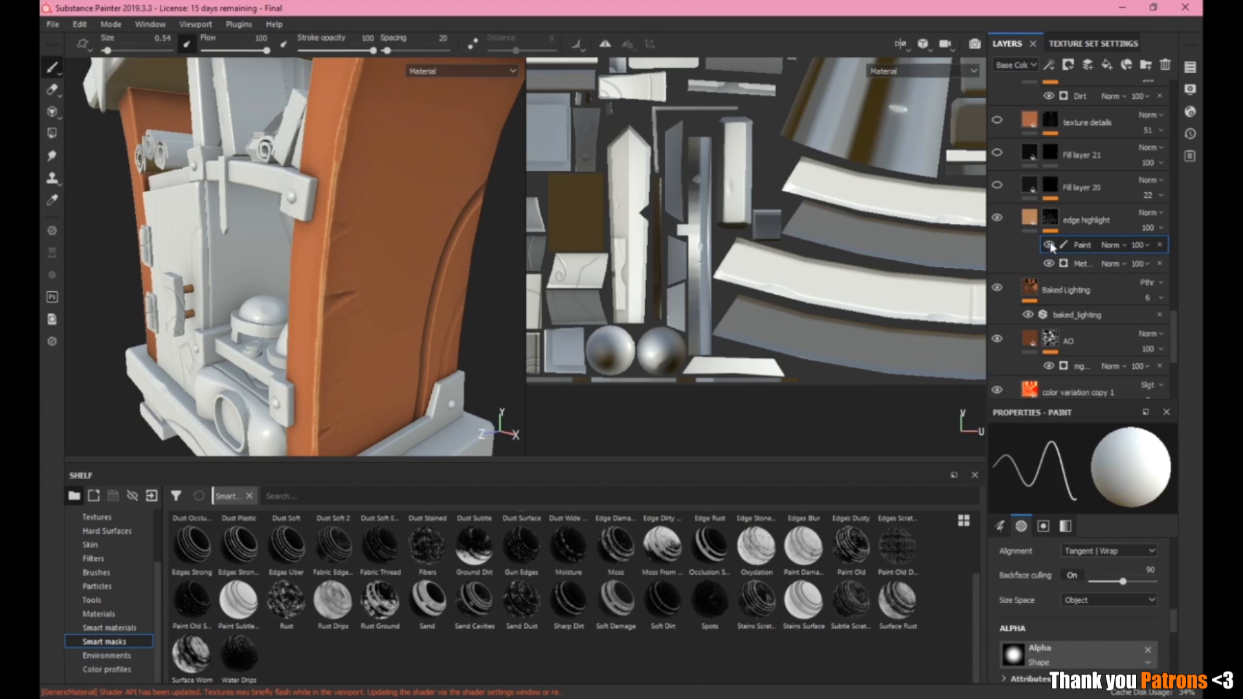
pyautogui.moveTo(432, 322)
pyautogui.keyDown('alt'); pyautogui.mouseDown()
pyautogui.moveTo(379, 343)
pyautogui.moveTo(360, 271)
pyautogui.mouseUp(); pyautogui.keyUp('alt')
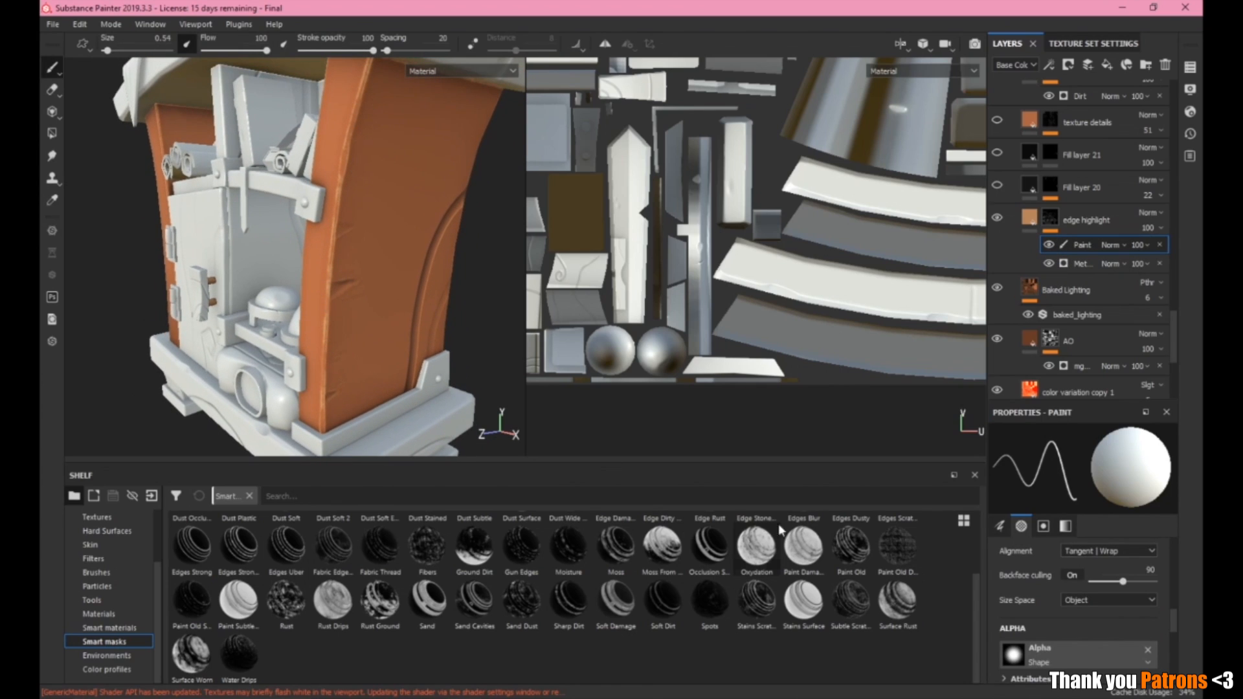
# Find the Dirt Cloudy alpha for the mask paint brush and enlarge the brush to a size of 9.47.
pyautogui.click(1068, 652)
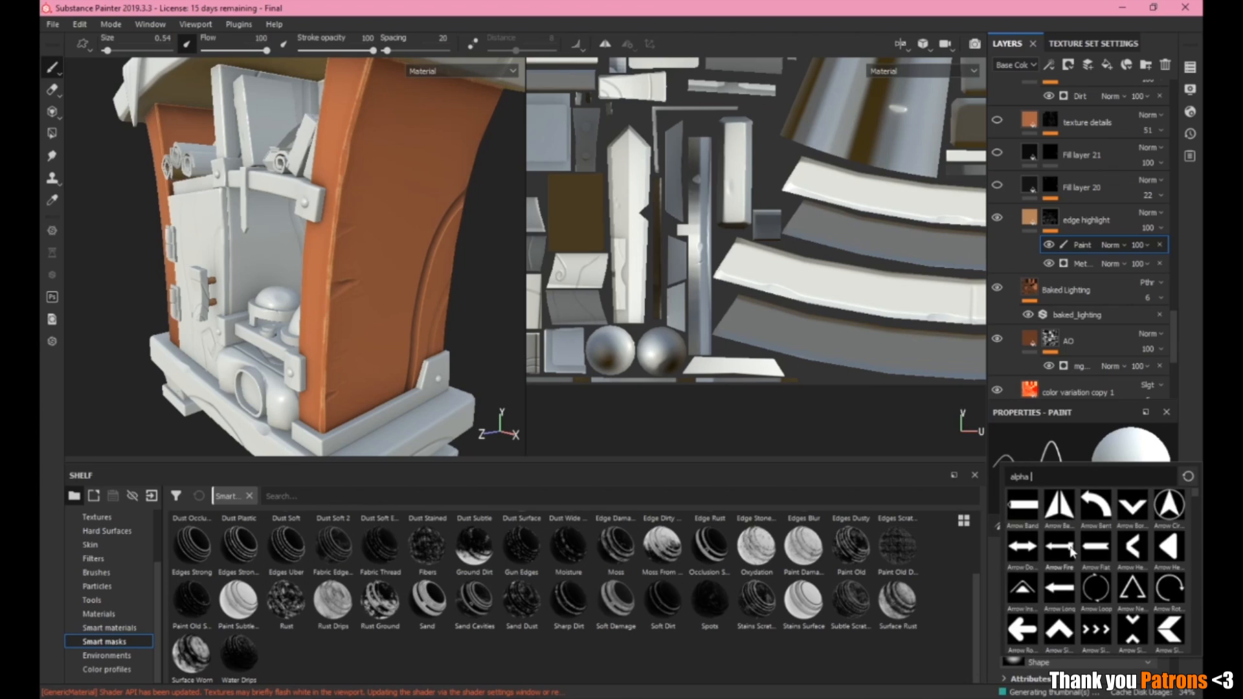
pyautogui.write('dirt')
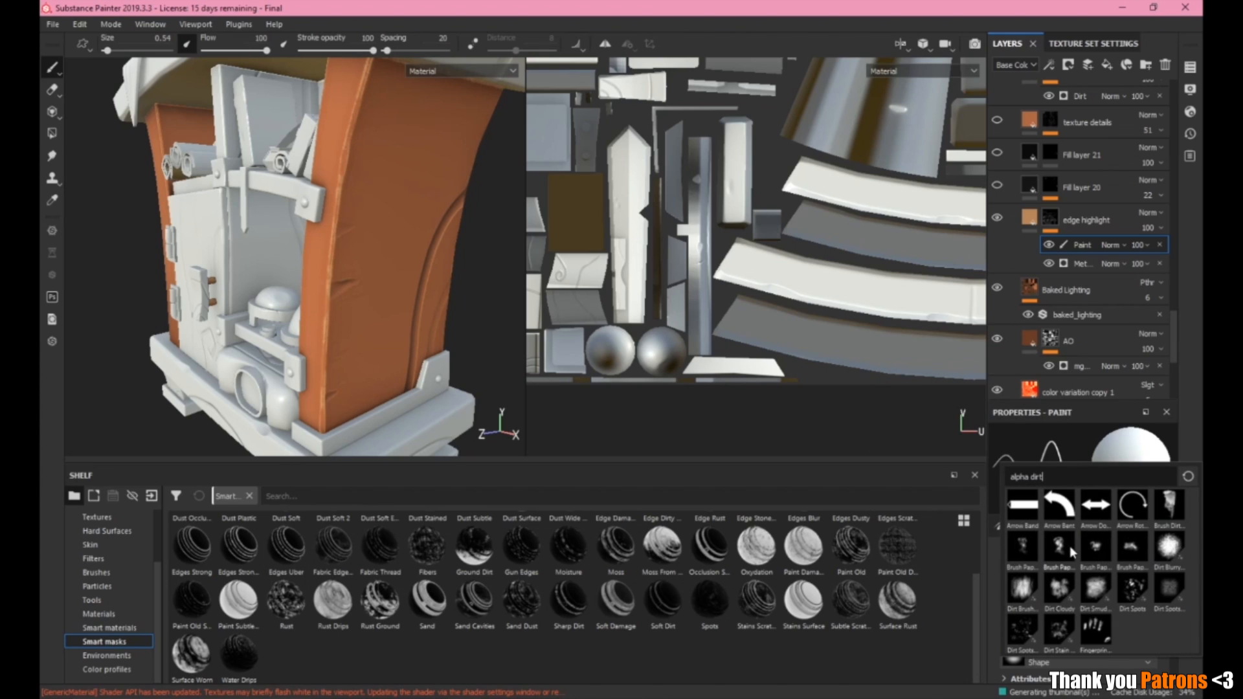
pyautogui.click(1059, 588)
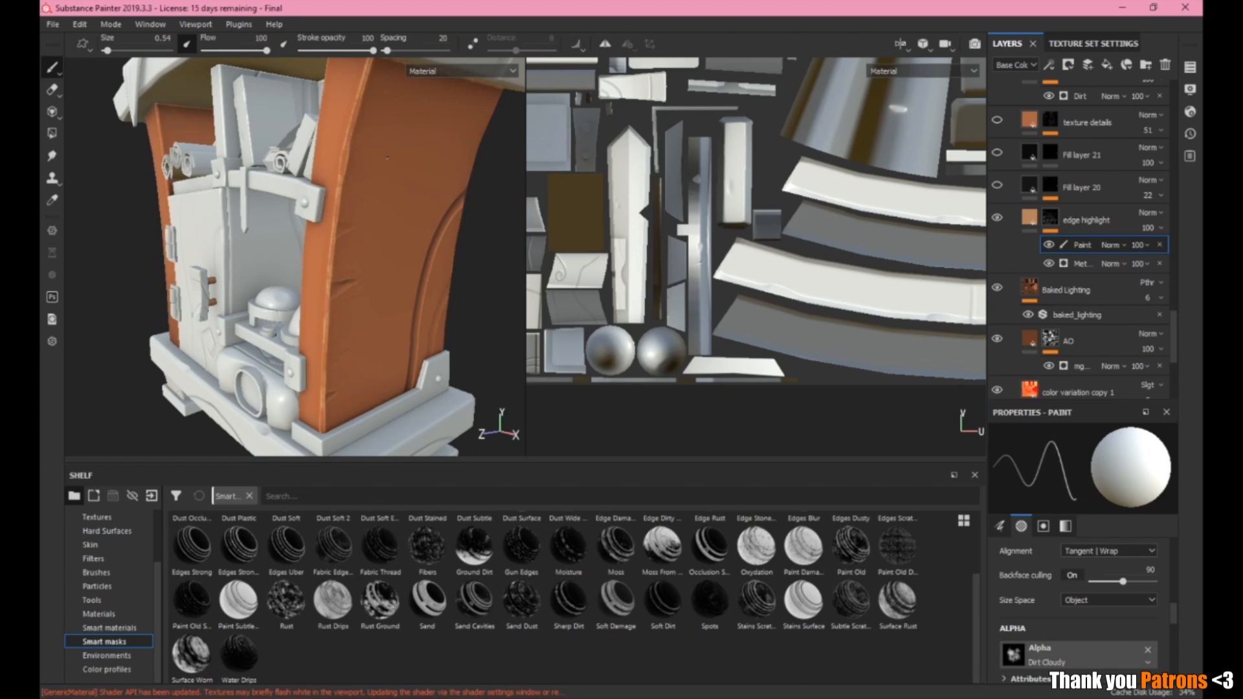
pyautogui.keyDown('alt'); pyautogui.moveTo(348, 249); pyautogui.dragTo(339, 211); pyautogui.keyUp('alt')
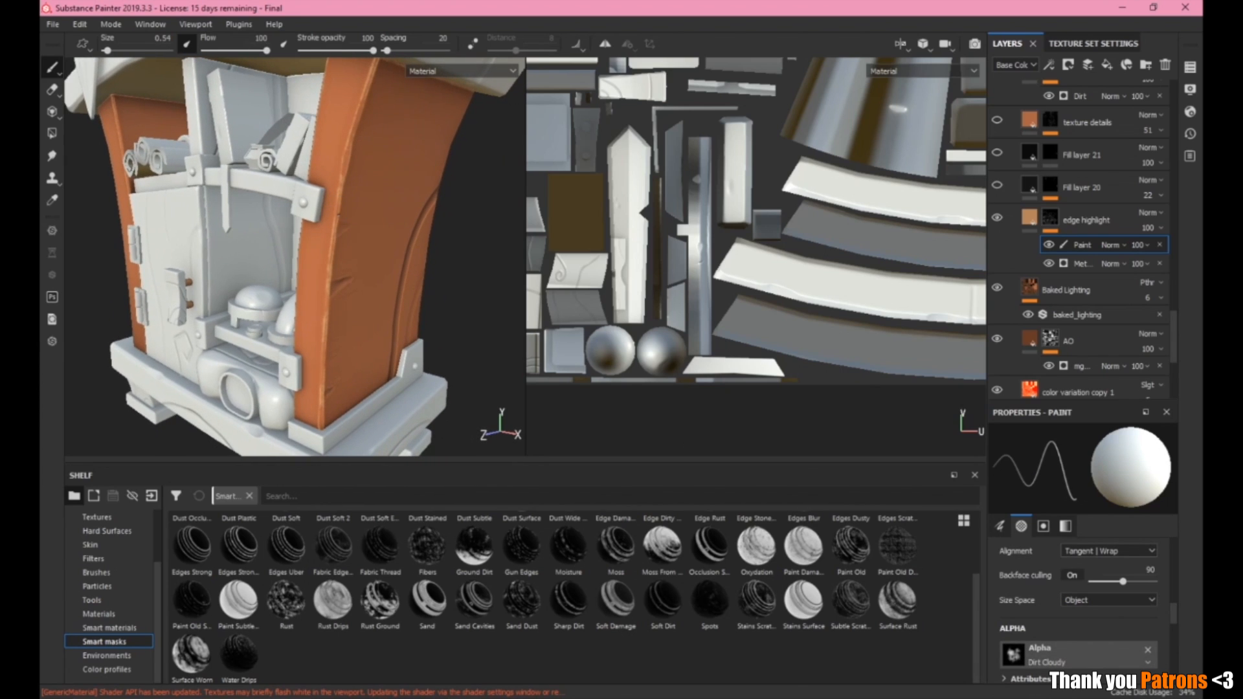
pyautogui.rightClick(334, 233)
pyautogui.keyDown('ctrl'); pyautogui.moveTo(335, 235); pyautogui.dragTo(369, 235, button='right'); pyautogui.keyUp('ctrl')
pyautogui.scroll(5, 336, 234)
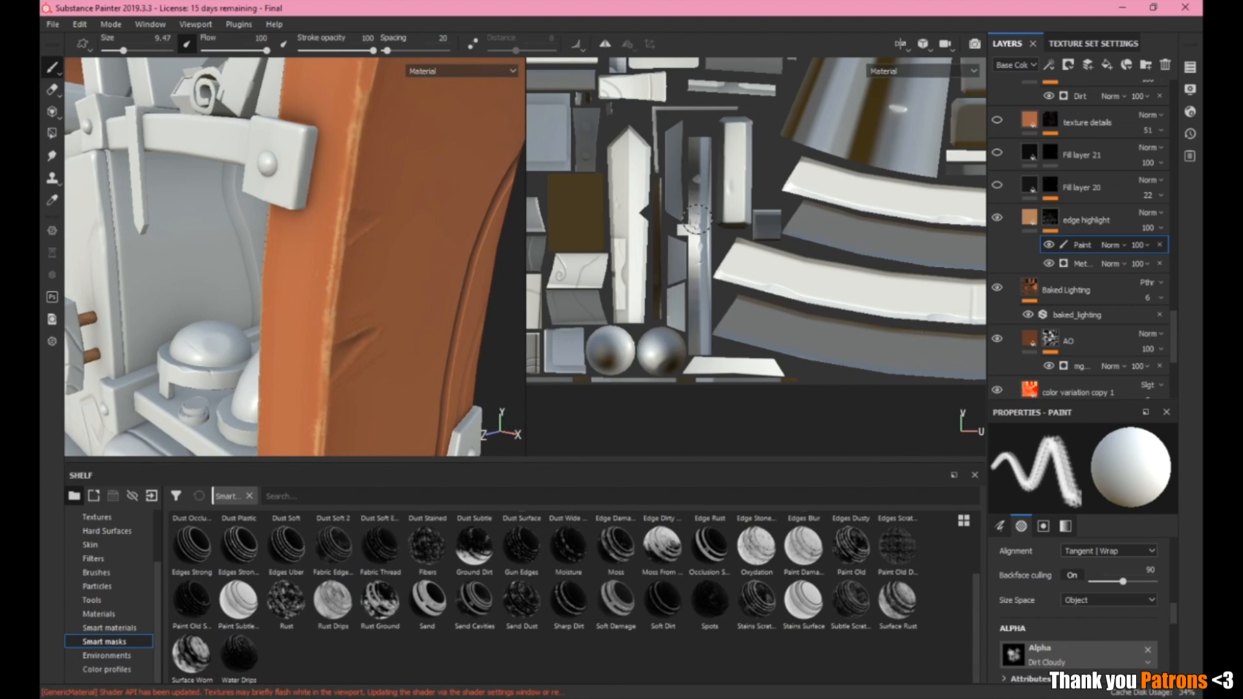
# Browse the full library of brush alphas for other dirt and painterly shapes, keeping Dirt Cloudy as the alpha.
pyautogui.click(1087, 665)
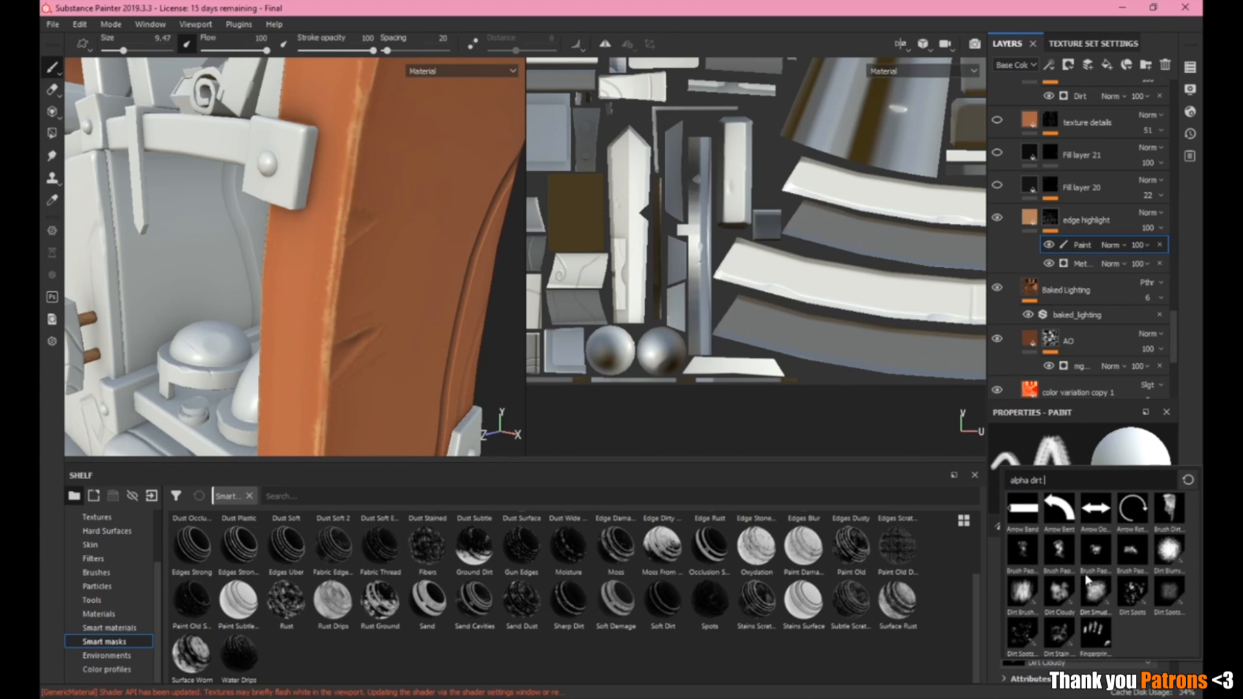
pyautogui.press('BackSpace')
pyautogui.press('BackSpace')
pyautogui.press('BackSpace')
pyautogui.press('BackSpace')
pyautogui.press('BackSpace')
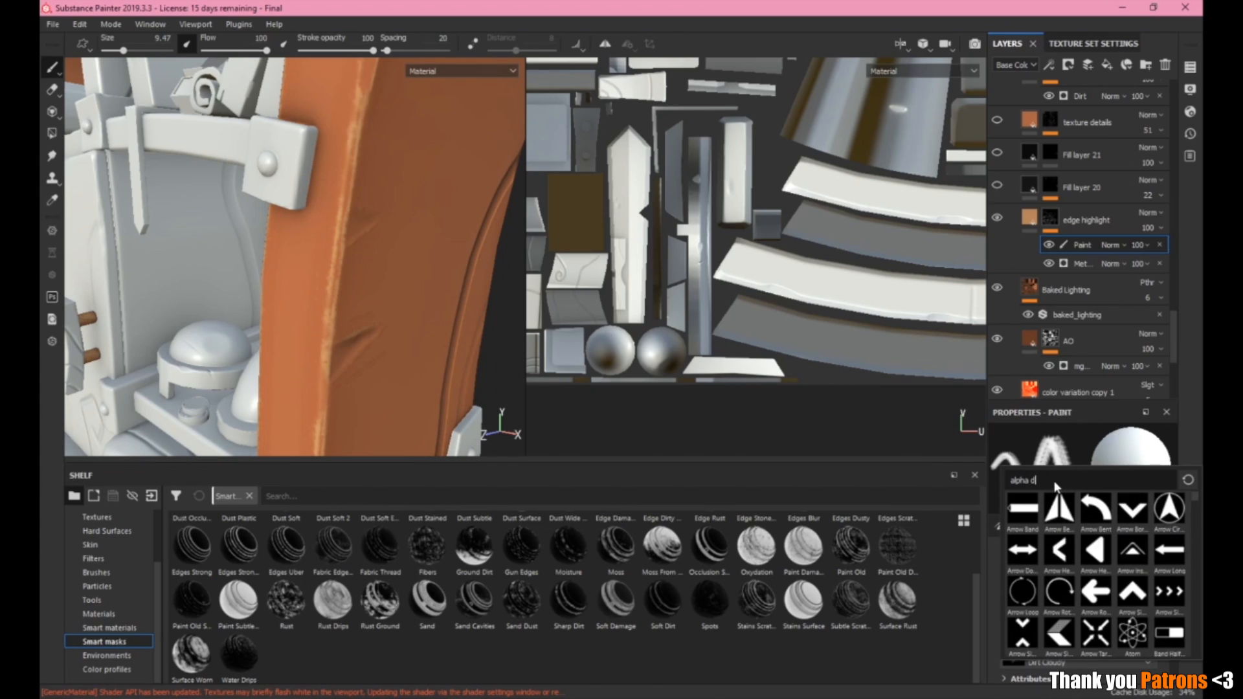
pyautogui.scroll(-3, 1115, 590)
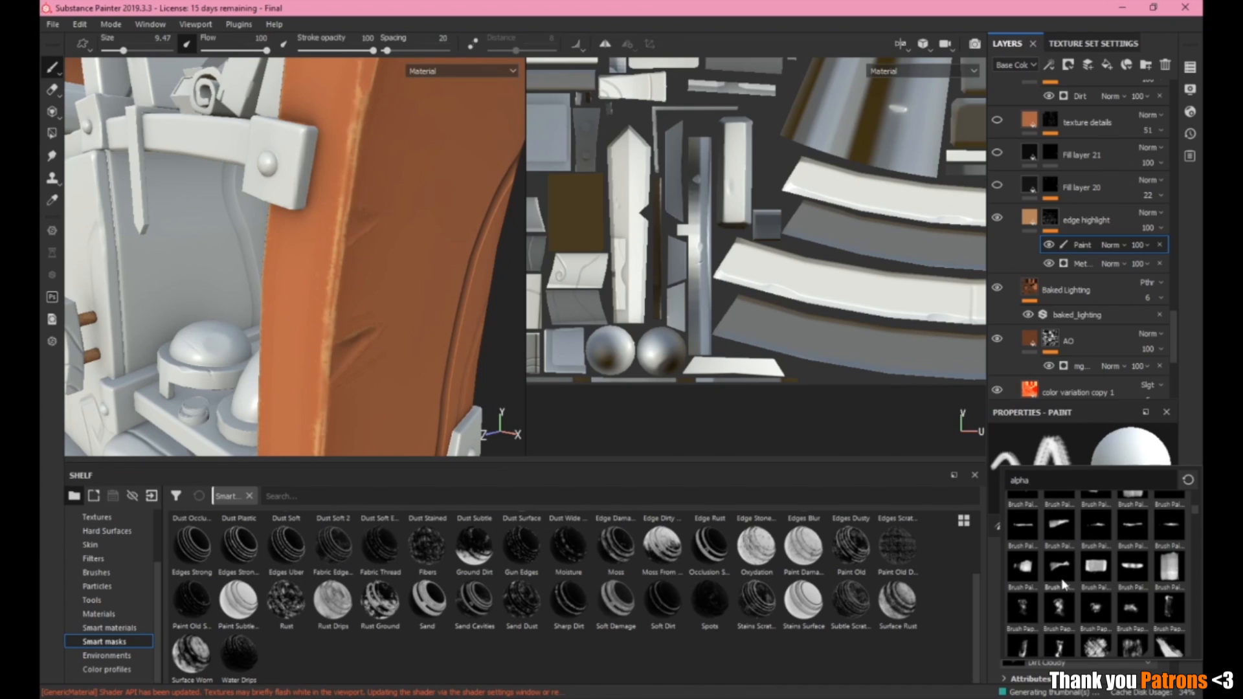
pyautogui.scroll(-5, 1075, 528)
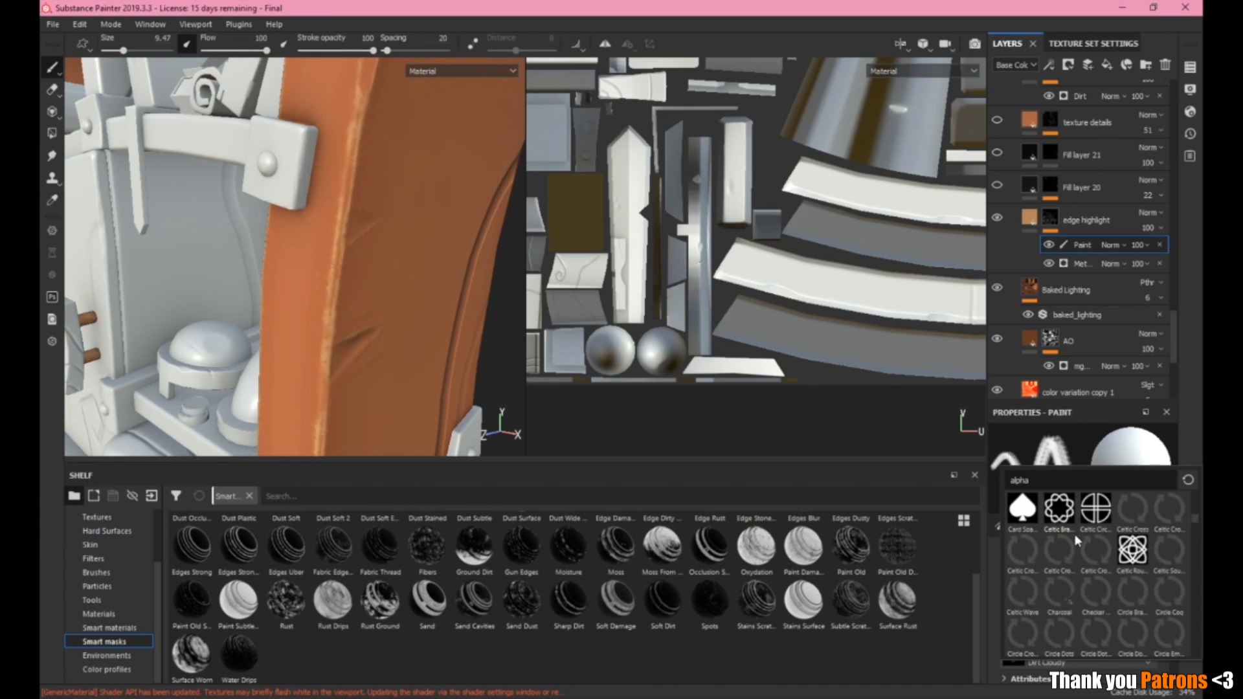
pyautogui.scroll(-5, 1101, 584)
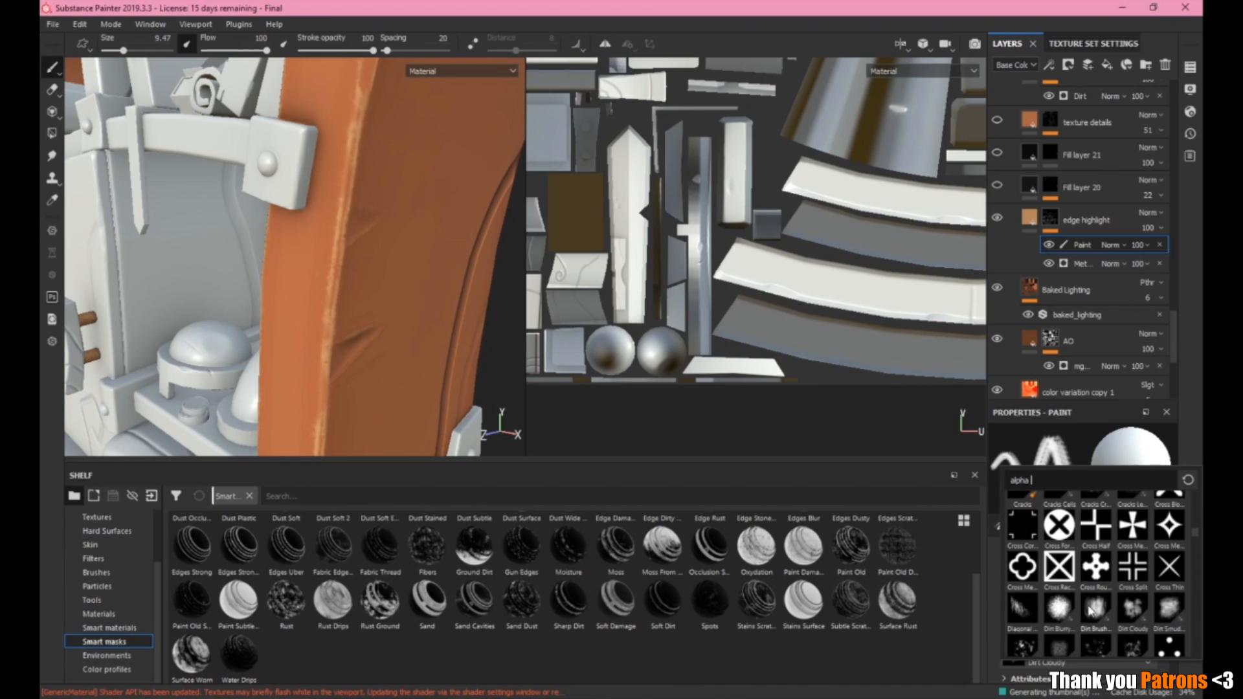
pyautogui.scroll(2, 1134, 545)
pyautogui.scroll(-2, 1133, 609)
pyautogui.scroll(2, 1103, 538)
pyautogui.scroll(-5, 1120, 590)
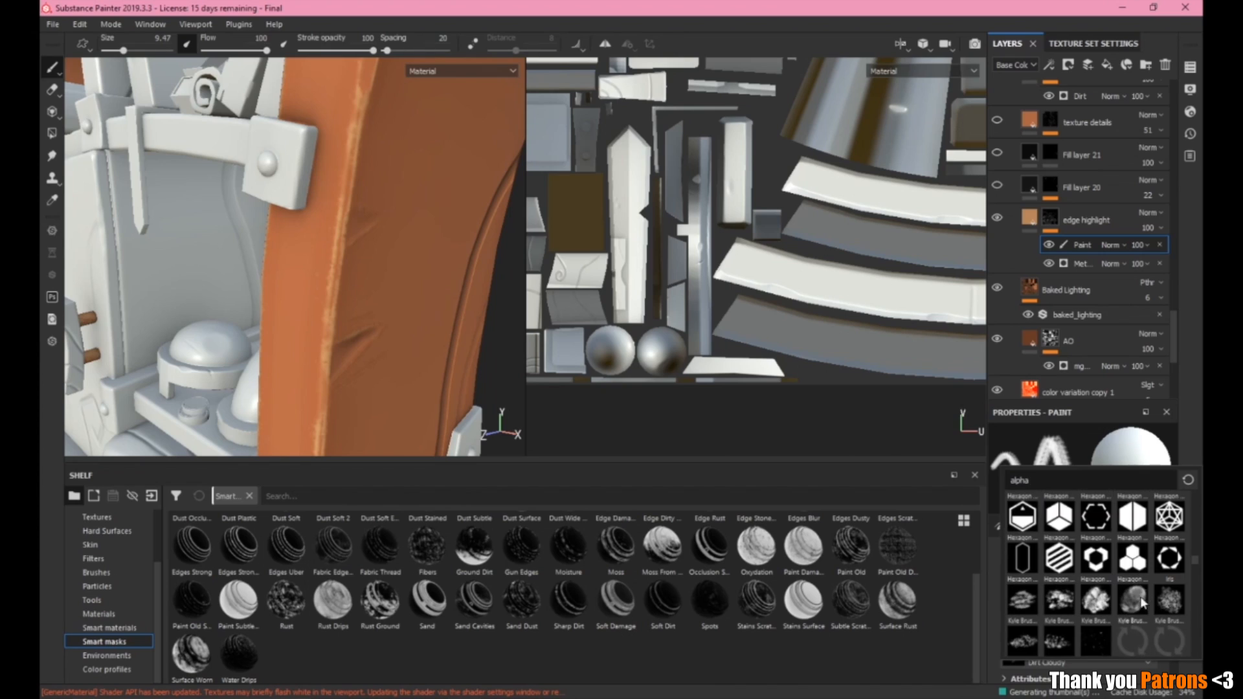
pyautogui.scroll(-3, 1120, 586)
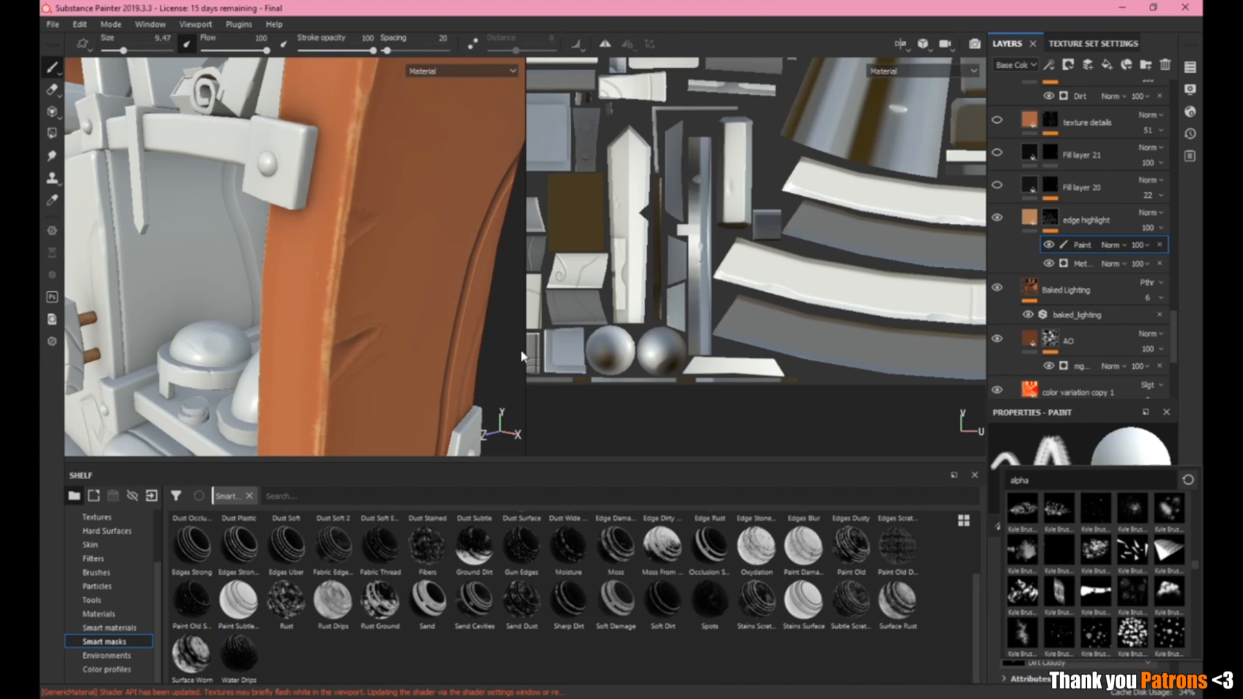
pyautogui.click(391, 295)
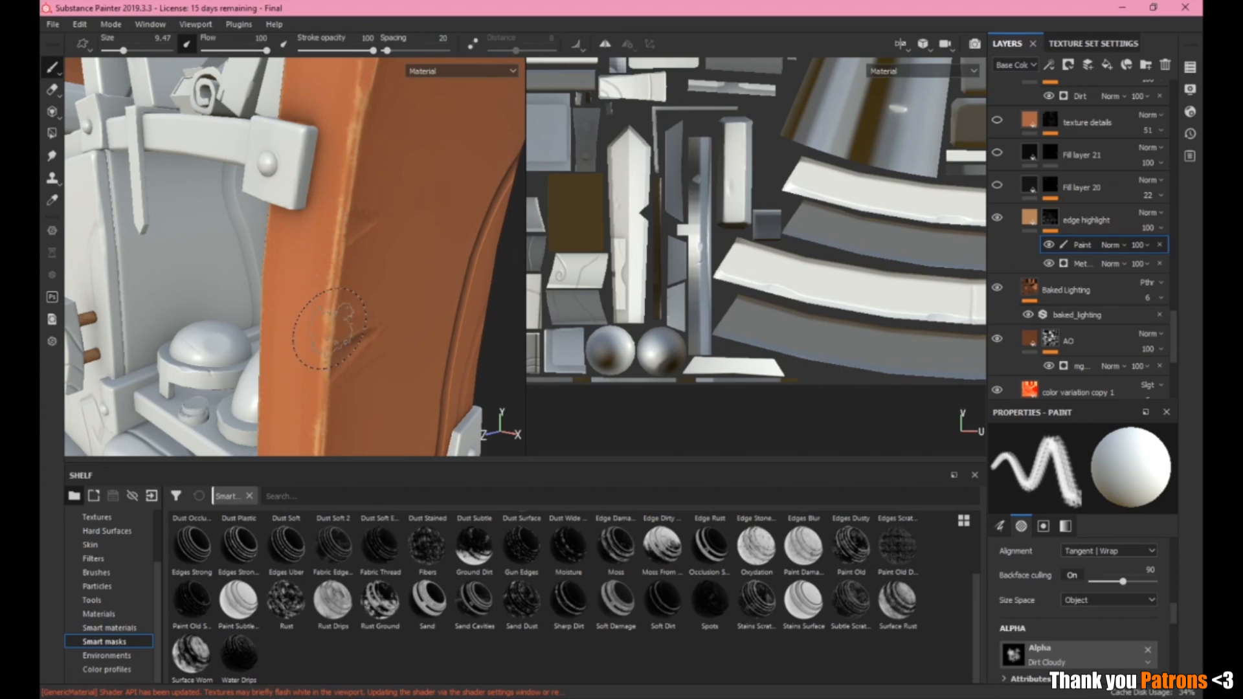
# Make Fill layer 20 visible and relight the side panel to examine its carved grooves against the concept.
pyautogui.scroll(-6, 327, 343)
pyautogui.scroll(4, 323, 344)
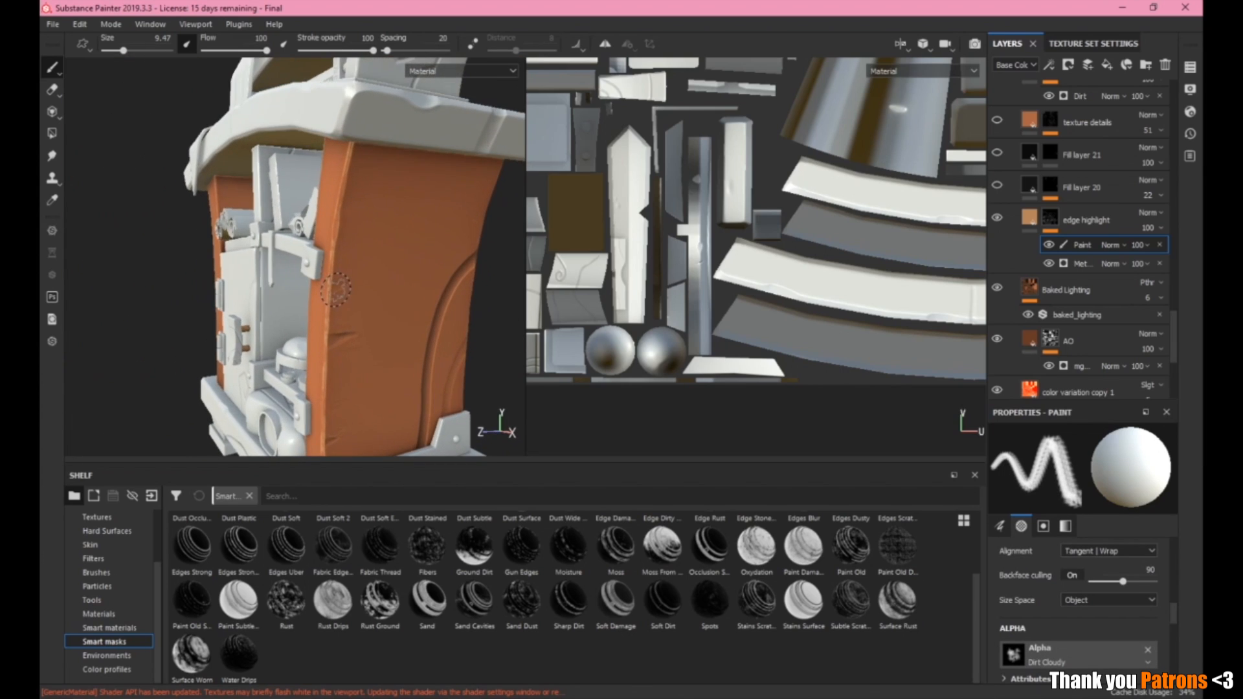
pyautogui.click(997, 185)
pyautogui.moveTo(413, 309)
pyautogui.keyDown('alt'); pyautogui.mouseDown()
pyautogui.moveTo(315, 306)
pyautogui.moveTo(338, 303)
pyautogui.mouseUp(); pyautogui.keyUp('alt')
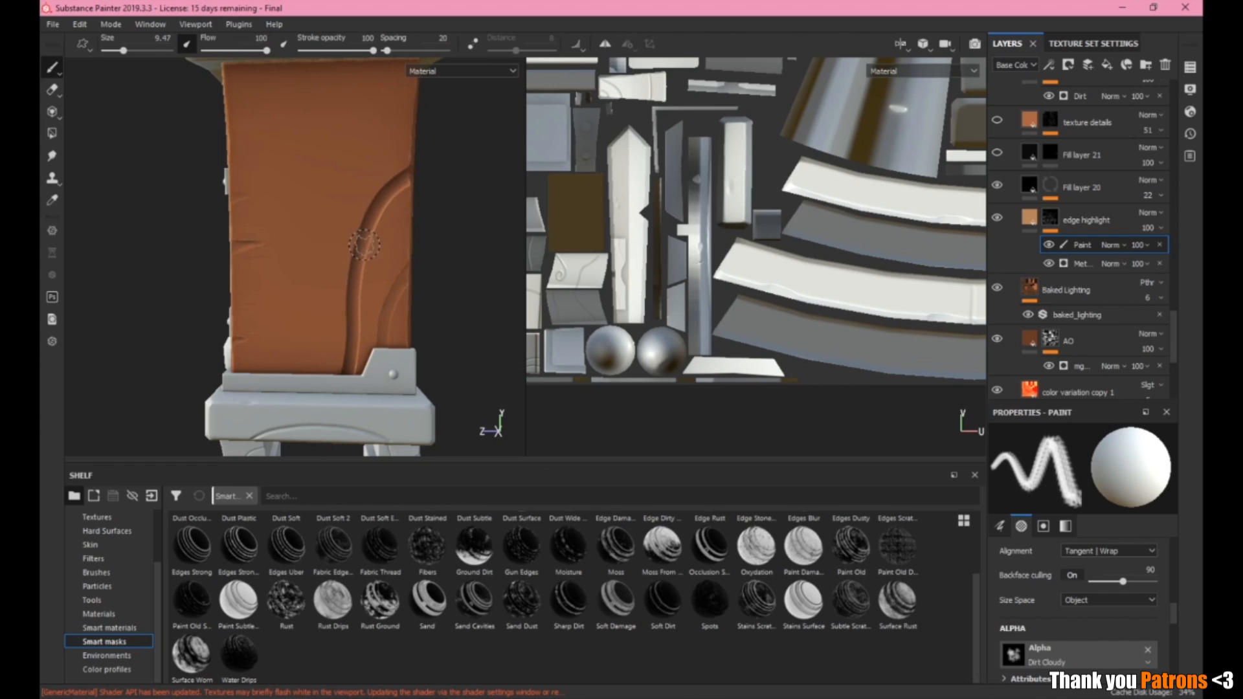
pyautogui.scroll(3, 357, 258)
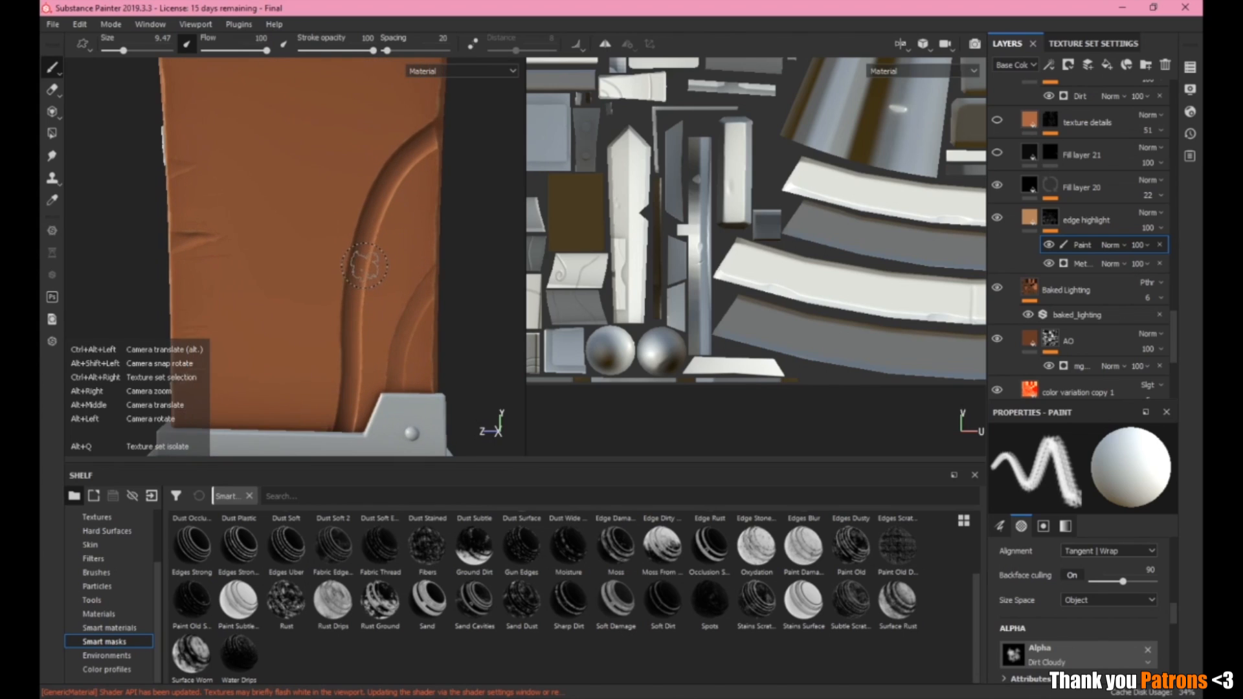
pyautogui.keyDown('alt'); pyautogui.moveTo(388, 266); pyautogui.dragTo(360, 251, button='middle'); pyautogui.keyUp('alt')
pyautogui.keyDown('shift'); pyautogui.moveTo(371, 256); pyautogui.dragTo(291, 263, button='right'); pyautogui.keyUp('shift')
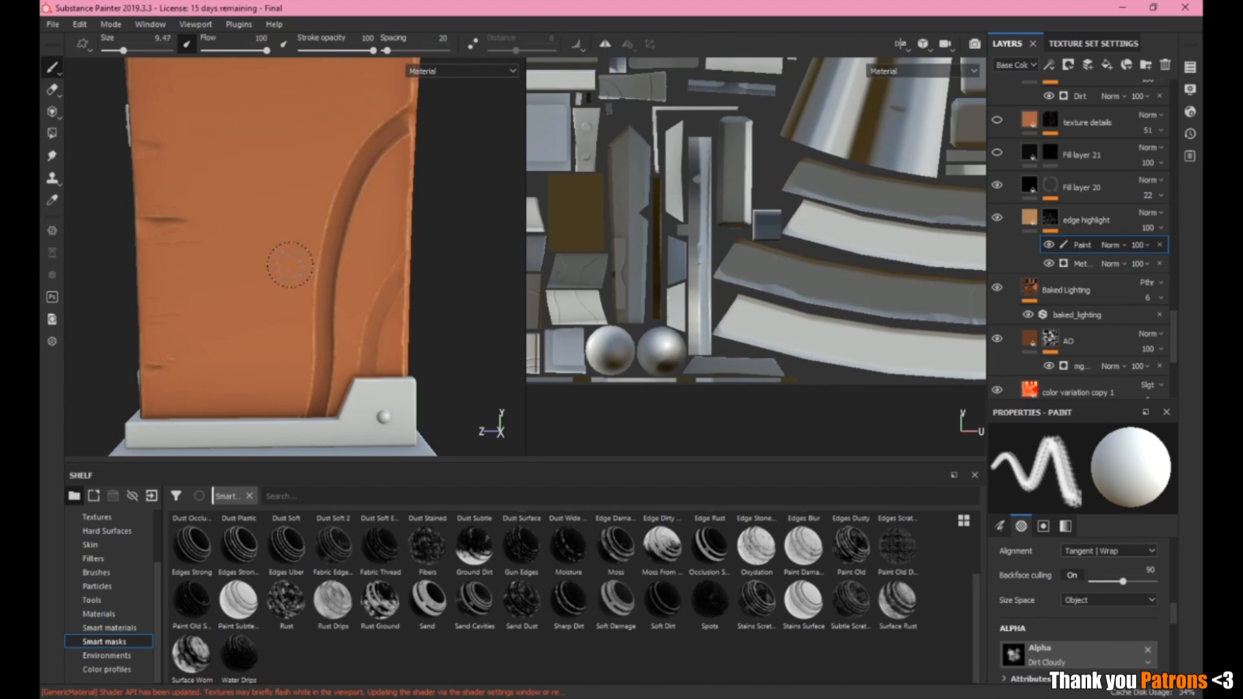
pyautogui.hotkey('alt', 'Tab')
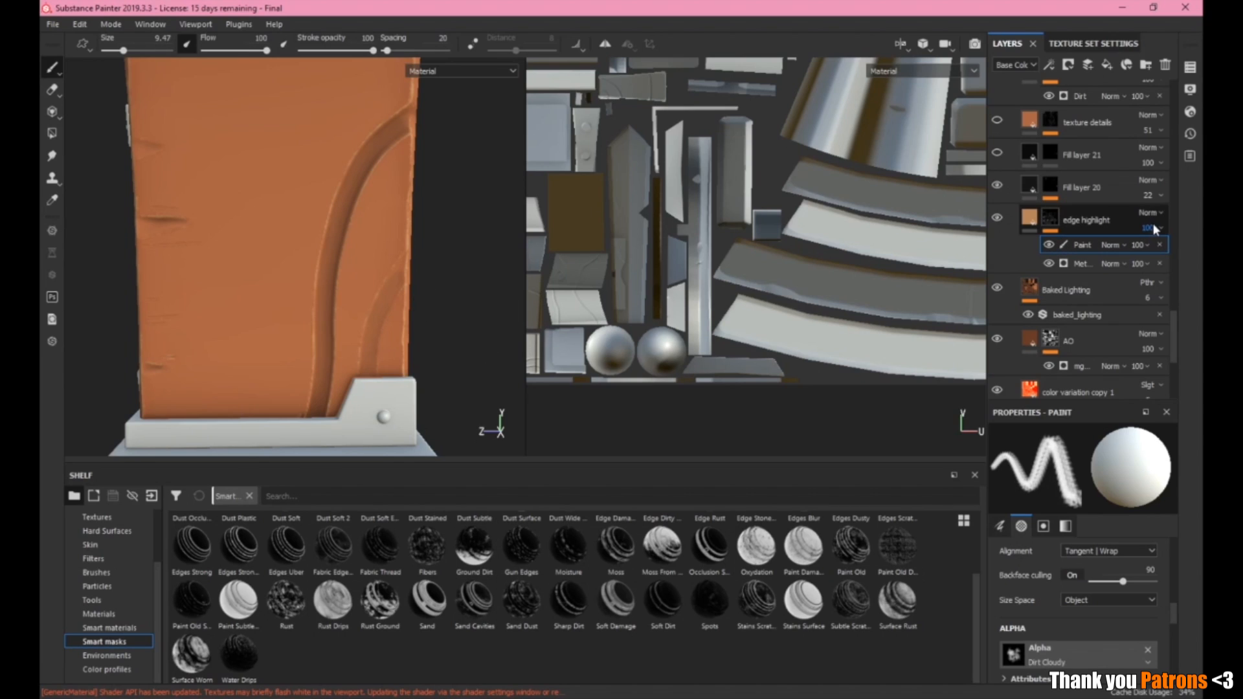
# Try Fill layer 20 at 100 opacity to exaggerate the groove shading, and return it to 22.
pyautogui.click(1155, 195)
pyautogui.moveTo(1155, 219); pyautogui.dragTo(1202, 229)
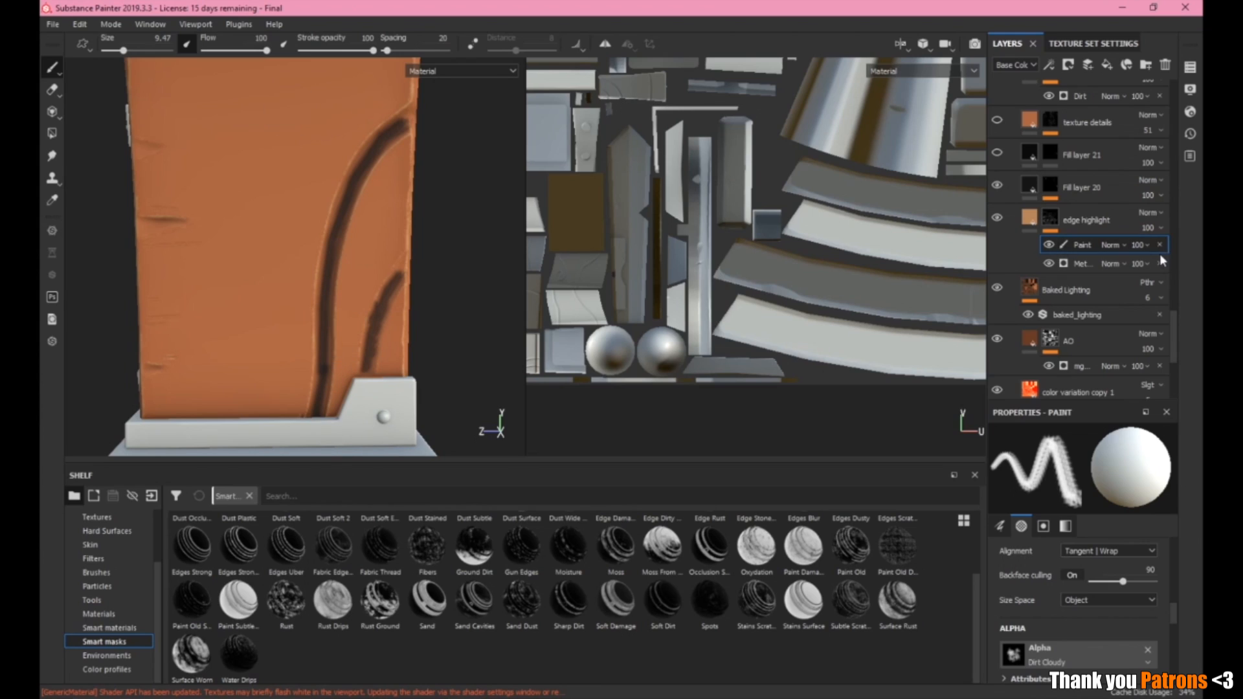
pyautogui.click(1158, 195)
pyautogui.moveTo(1159, 220)
pyautogui.mouseDown()
pyautogui.moveTo(1132, 227)
pyautogui.moveTo(1151, 226)
pyautogui.mouseUp()
pyautogui.click(1156, 195)
# Compare the side panel's grooves with Fill layer 20 hidden and shown, up close and from a distance.
pyautogui.click(997, 185)
pyautogui.keyDown('alt'); pyautogui.moveTo(414, 253); pyautogui.dragTo(478, 318); pyautogui.keyUp('alt')
pyautogui.click(996, 185)
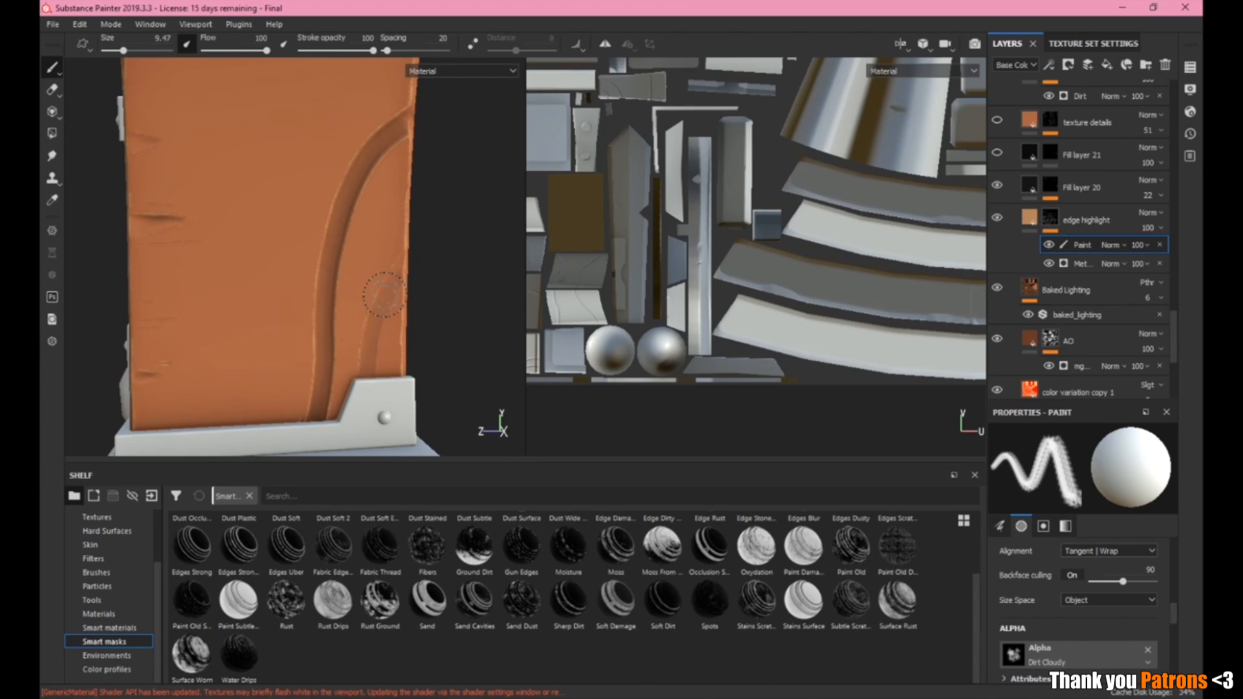
pyautogui.scroll(-3, 332, 264)
pyautogui.keyDown('alt'); pyautogui.moveTo(333, 265); pyautogui.dragTo(378, 257); pyautogui.keyUp('alt')
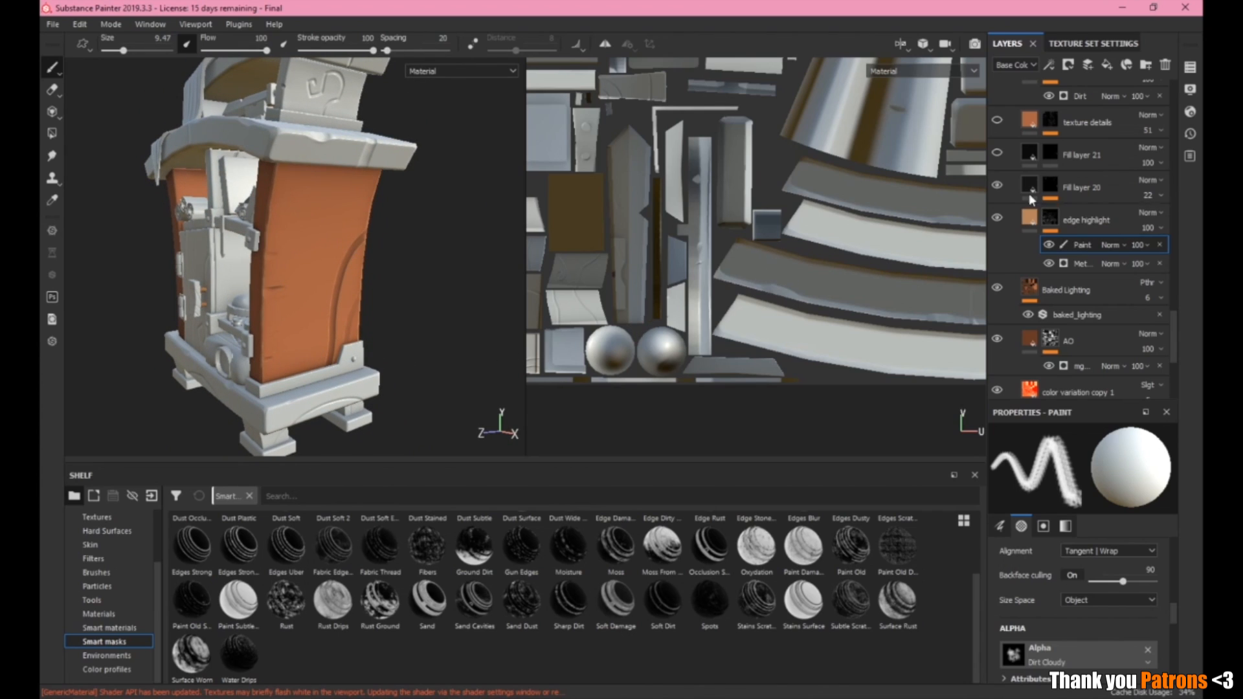
# Make Fill layer 21 visible and examine the bookcase's side panel and wooden tops from above.
pyautogui.click(997, 154)
pyautogui.click(1030, 154)
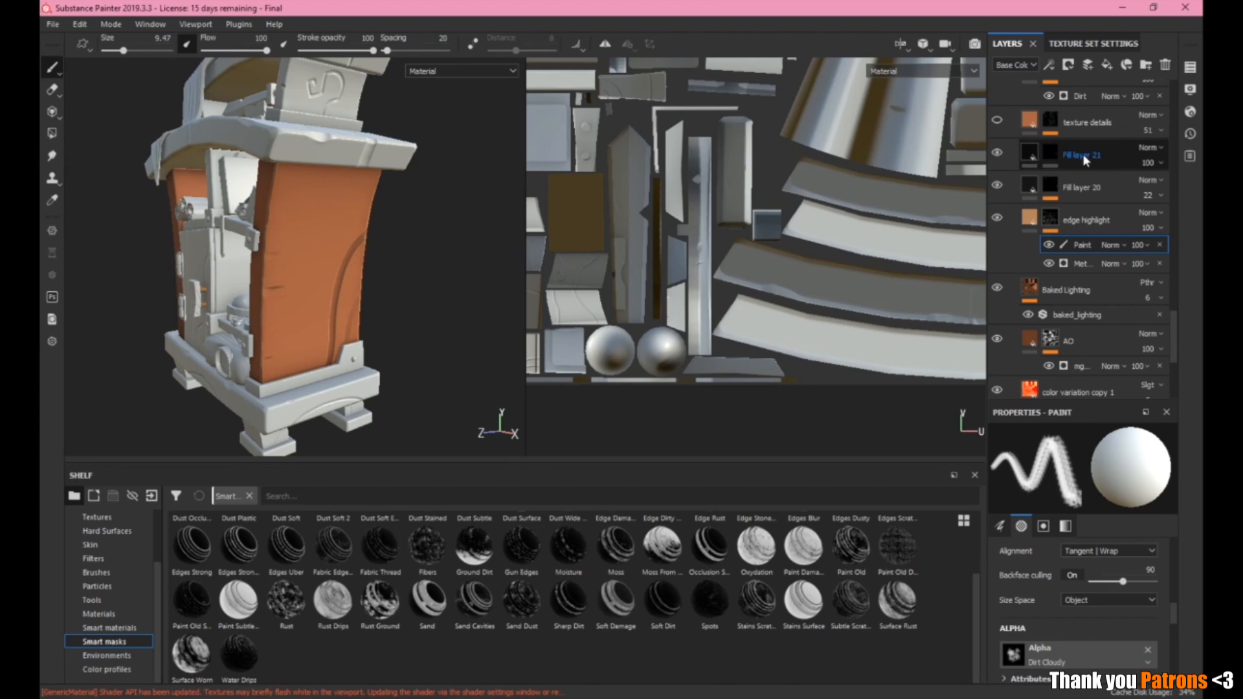
pyautogui.scroll(-3, 288, 285)
pyautogui.keyDown('alt'); pyautogui.moveTo(288, 243); pyautogui.dragTo(293, 283); pyautogui.keyUp('alt')
pyautogui.scroll(-2, 293, 282)
pyautogui.scroll(5, 294, 282)
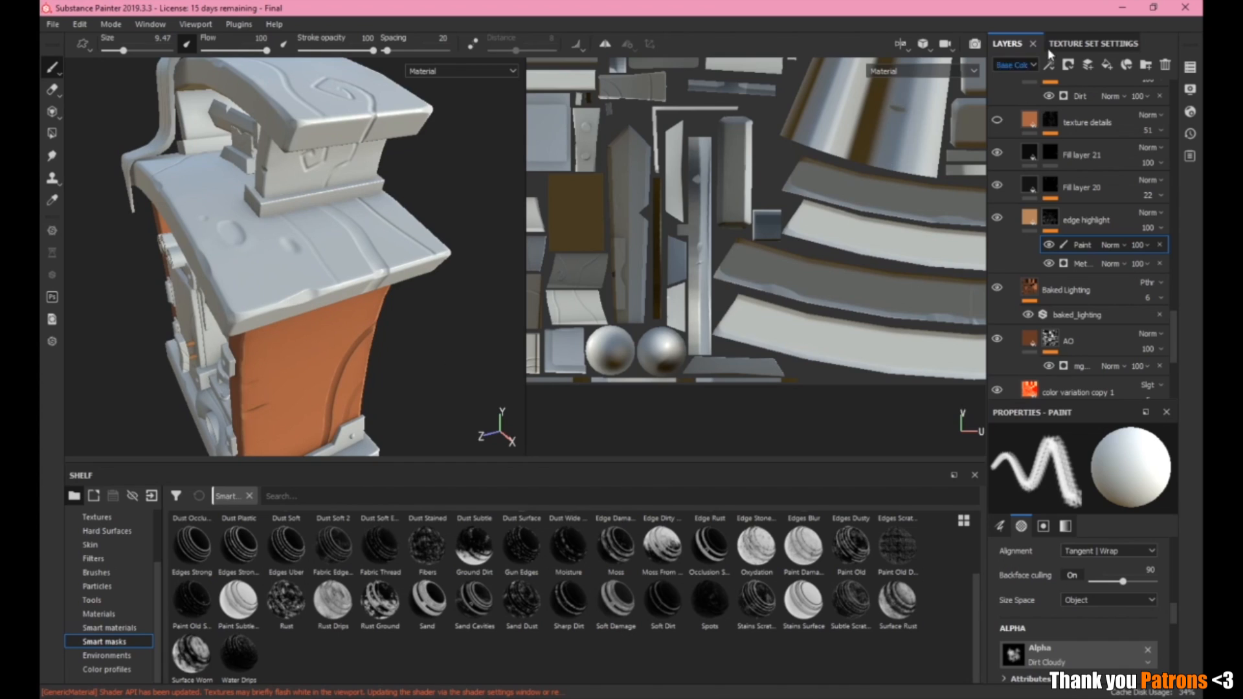
# Display Fill layer 21's mask in the viewports to examine which areas it covers.
pyautogui.scroll(2, 1058, 195)
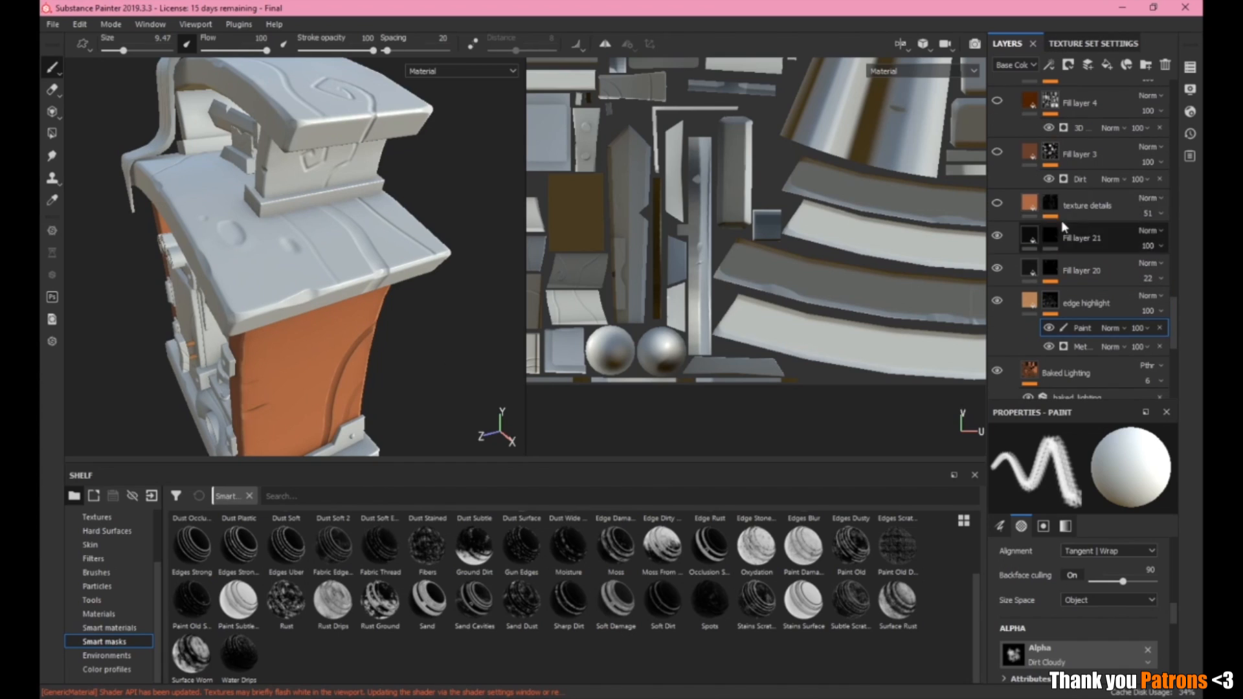
pyautogui.click(872, 75)
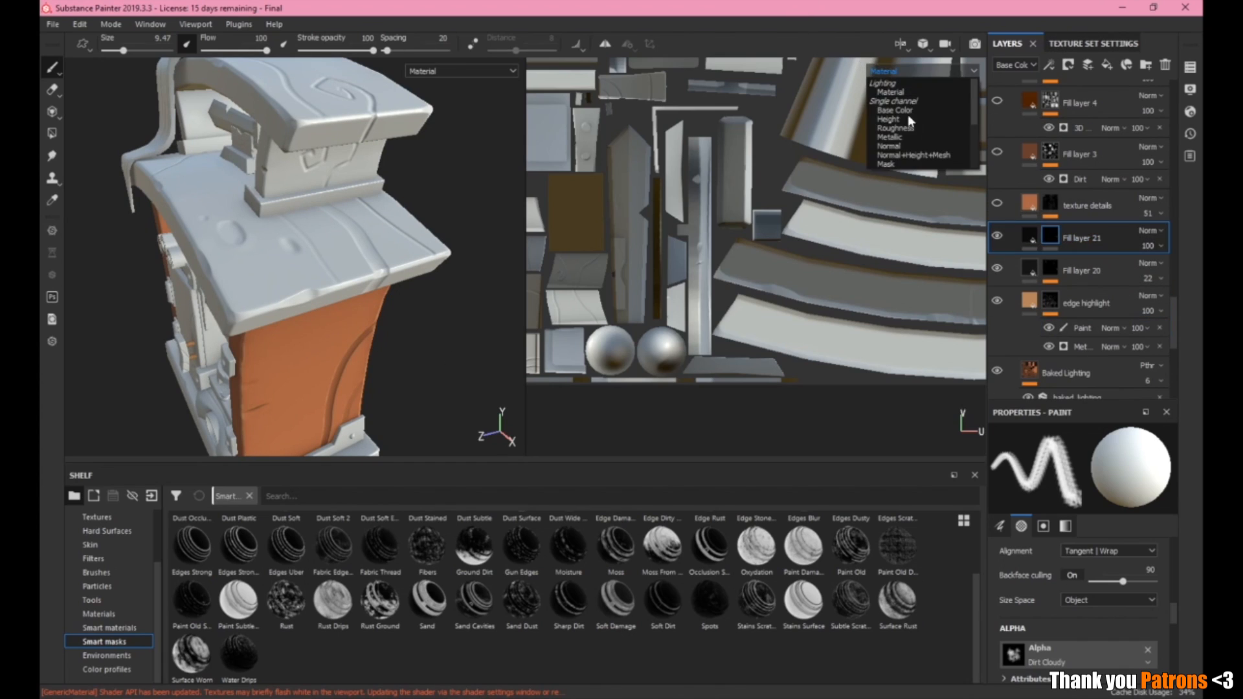
pyautogui.click(912, 154)
pyautogui.scroll(-2, 854, 197)
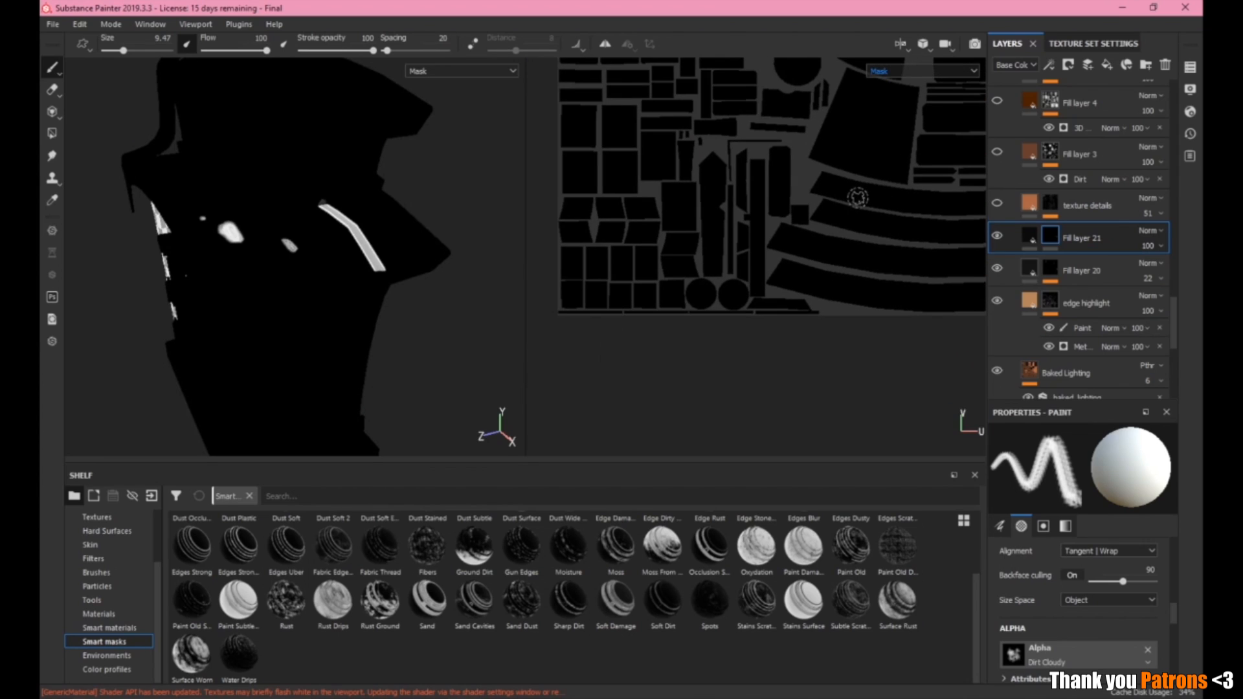
# Check Fill layer 21 from another angle and select Fill layer 20's fill to review its material channels.
pyautogui.click(997, 237)
pyautogui.keyDown('alt'); pyautogui.moveTo(308, 262); pyautogui.dragTo(363, 250); pyautogui.keyUp('alt')
pyautogui.click(1031, 269)
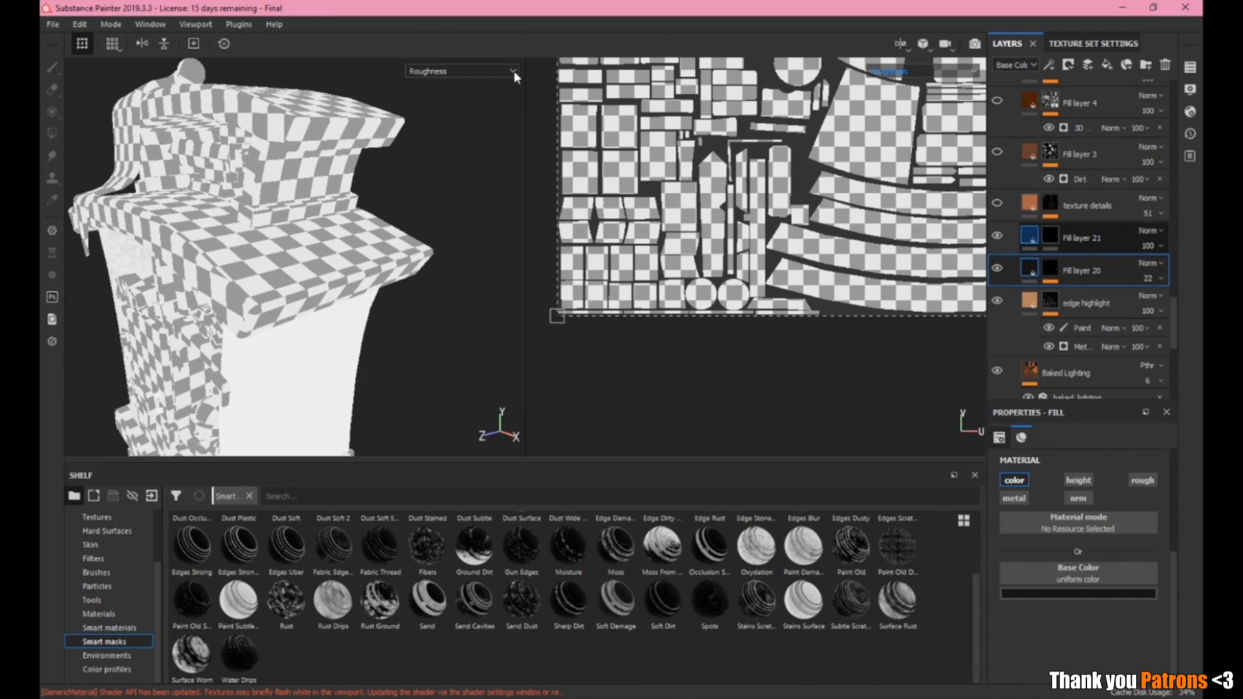
# Return the viewports to the material display and examine the side panel up close with the texture details layer visible.
pyautogui.press('m')
pyautogui.keyDown('alt'); pyautogui.moveTo(395, 219); pyautogui.dragTo(406, 295); pyautogui.keyUp('alt')
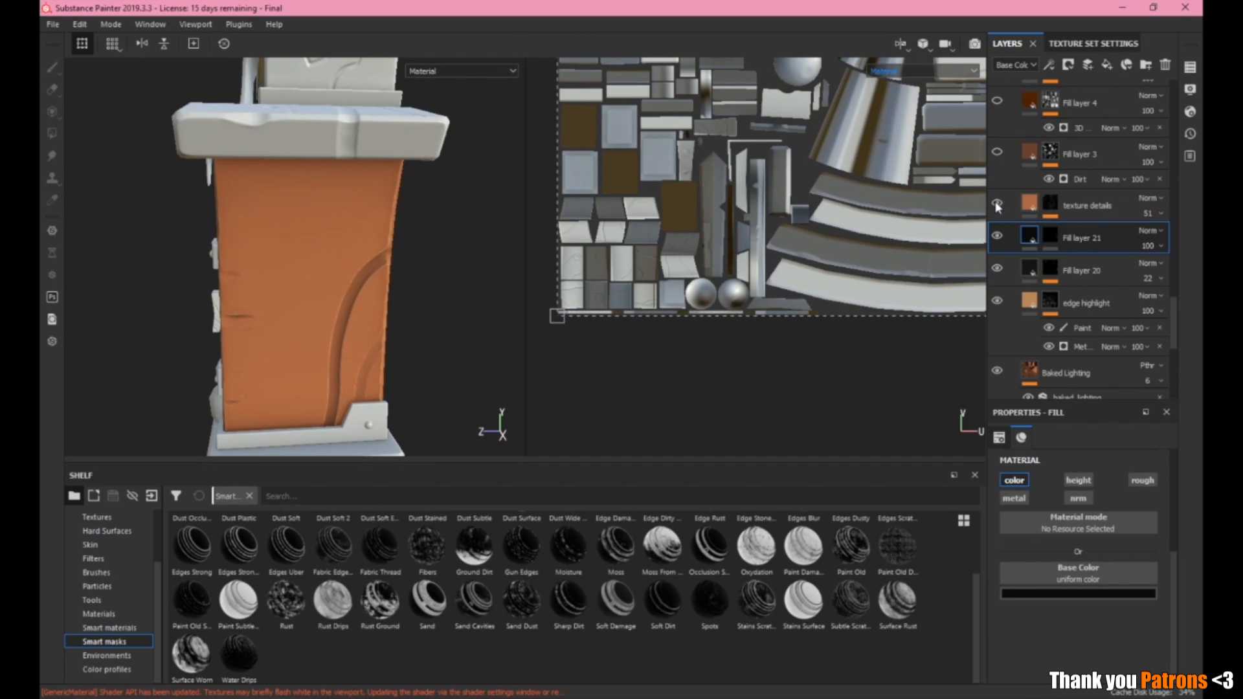
pyautogui.keyDown('alt'); pyautogui.moveTo(415, 220); pyautogui.dragTo(333, 227); pyautogui.keyUp('alt')
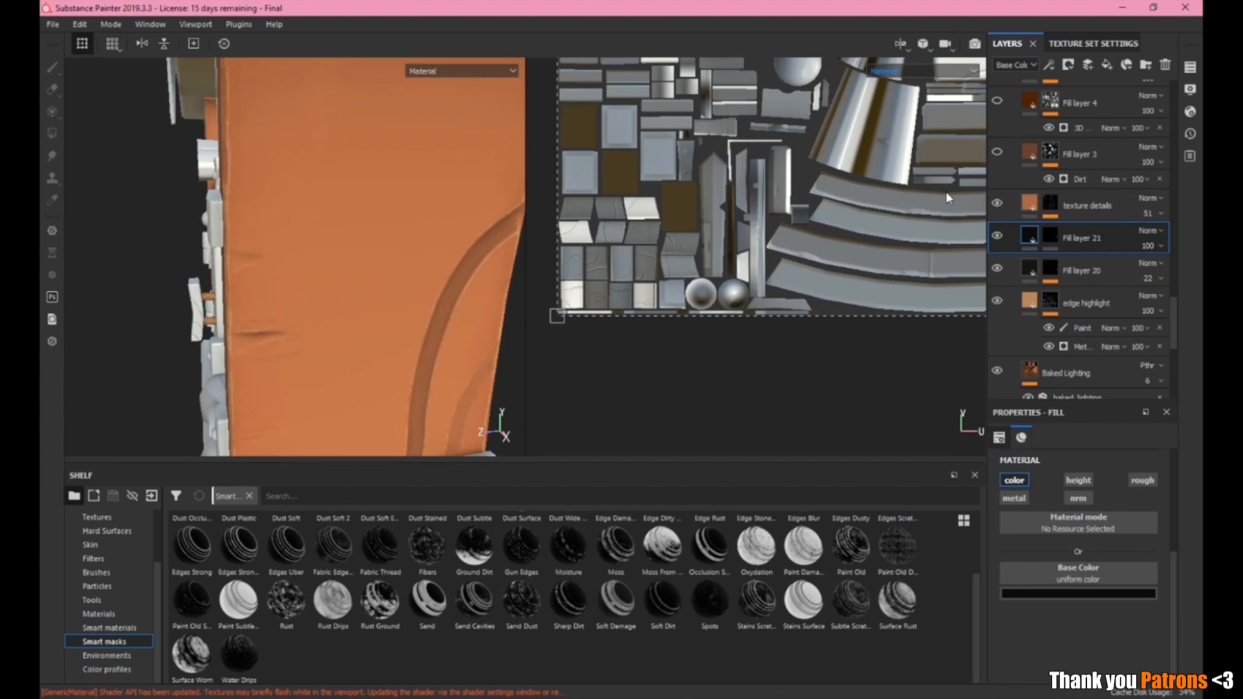
pyautogui.keyDown('alt'); pyautogui.moveTo(604, 288); pyautogui.dragTo(546, 278); pyautogui.keyUp('alt')
pyautogui.keyDown('alt'); pyautogui.moveTo(848, 241); pyautogui.dragTo(868, 227); pyautogui.keyUp('alt')
# Set the texture details layer's base color to an orange-brown with RGB 0.449, 0.151, 0.071.
pyautogui.click(1087, 205)
pyautogui.click(1049, 594)
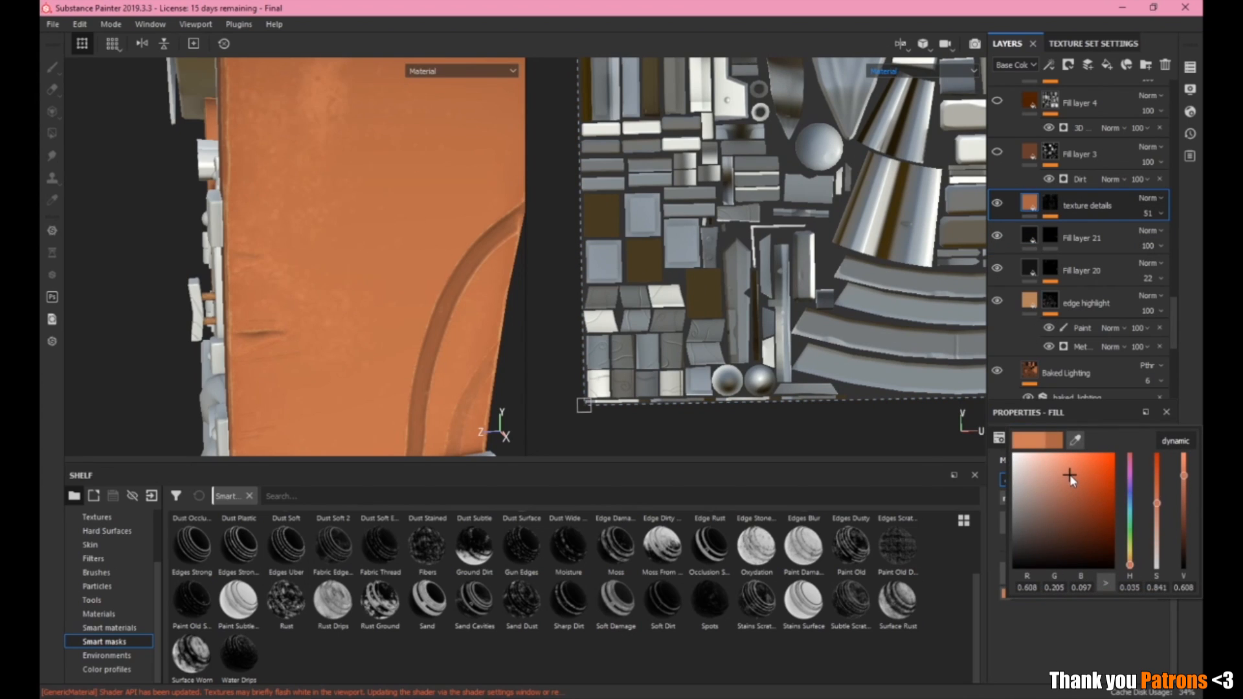
pyautogui.moveTo(1070, 476); pyautogui.dragTo(1070, 487)
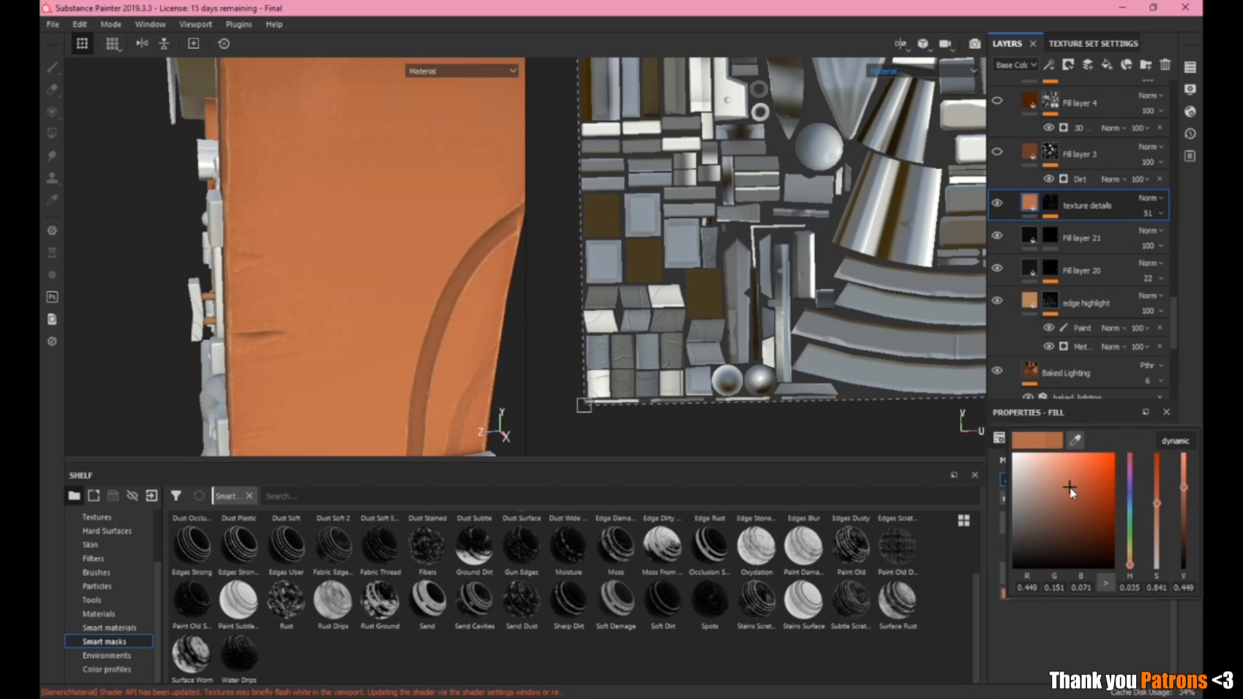
pyautogui.click(408, 324)
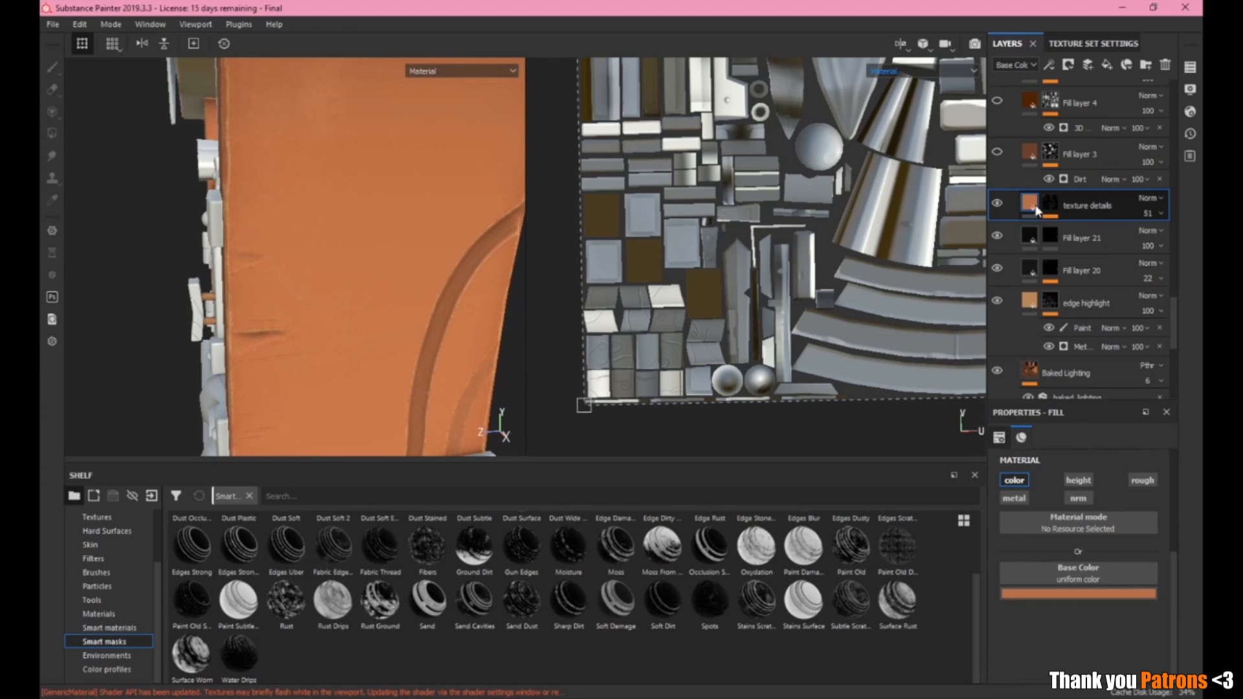
# Review the layer stack down to the base layer and examine the texture details on the side panel from several angles.
pyautogui.keyDown('alt'); pyautogui.moveTo(476, 282); pyautogui.dragTo(390, 301, button='right'); pyautogui.keyUp('alt')
pyautogui.keyDown('alt'); pyautogui.moveTo(390, 300); pyautogui.dragTo(356, 262); pyautogui.keyUp('alt')
pyautogui.scroll(-5, 1046, 378)
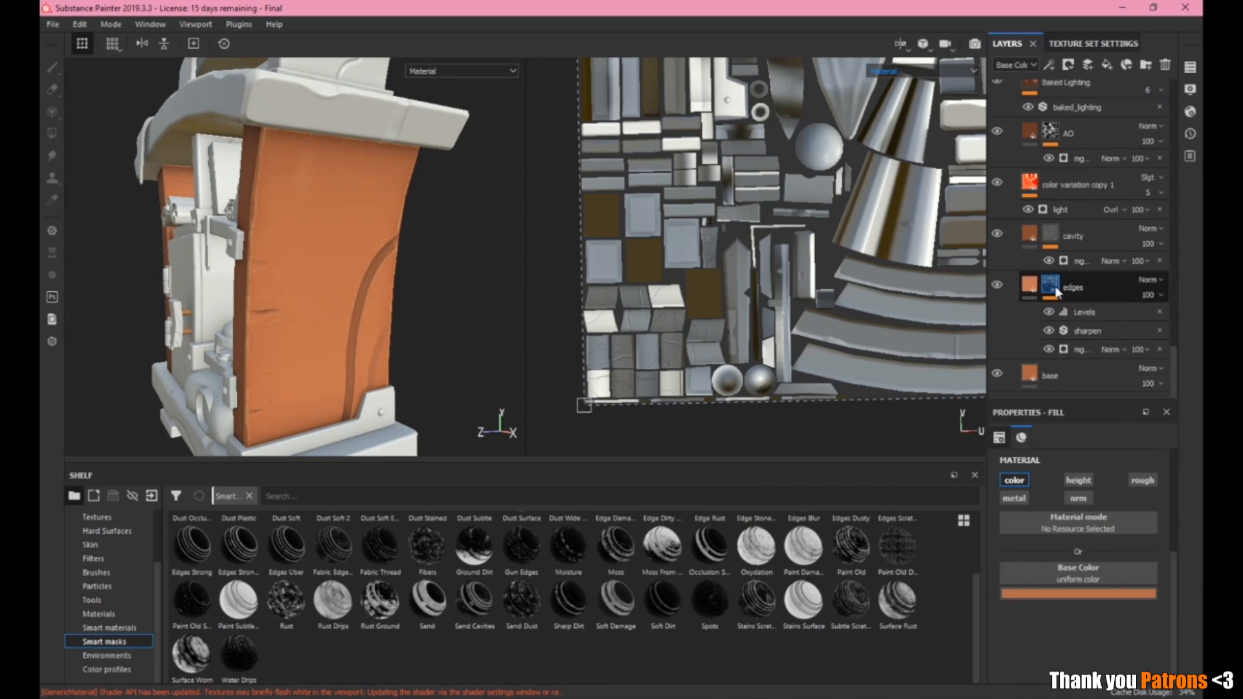
pyautogui.scroll(5, 1062, 350)
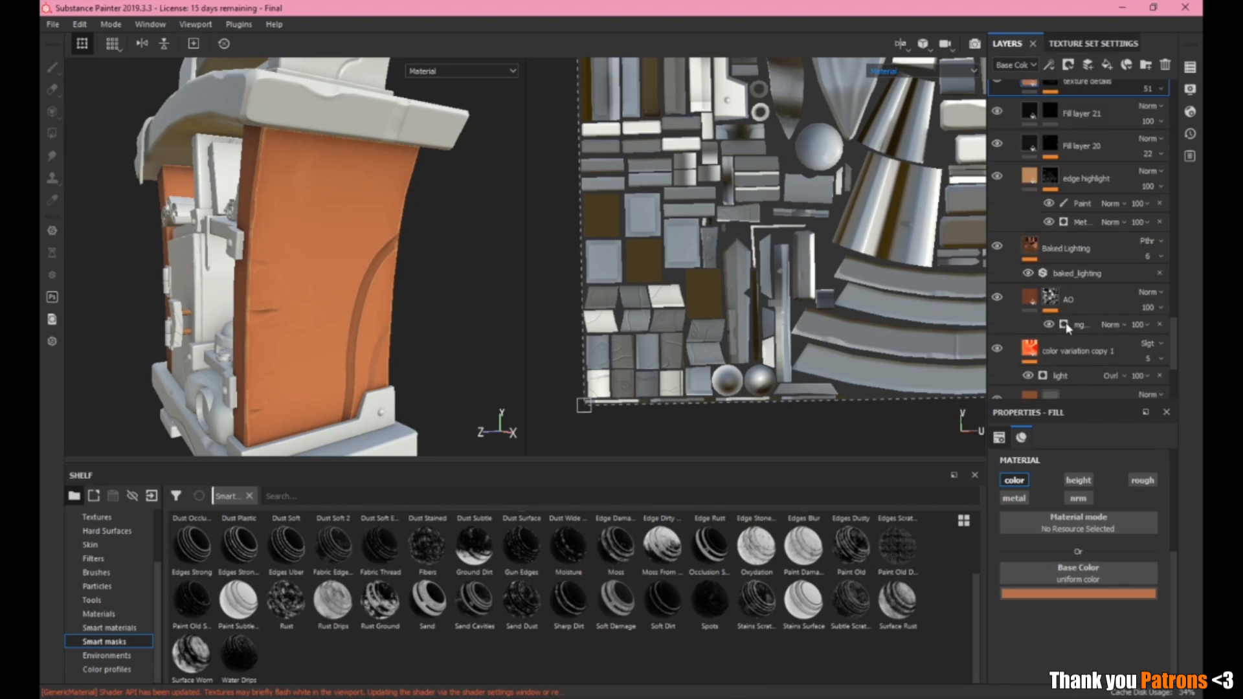
pyautogui.scroll(3, 391, 156)
pyautogui.scroll(3, 344, 205)
pyautogui.keyDown('alt'); pyautogui.moveTo(217, 168); pyautogui.dragTo(314, 286, button='middle'); pyautogui.keyUp('alt')
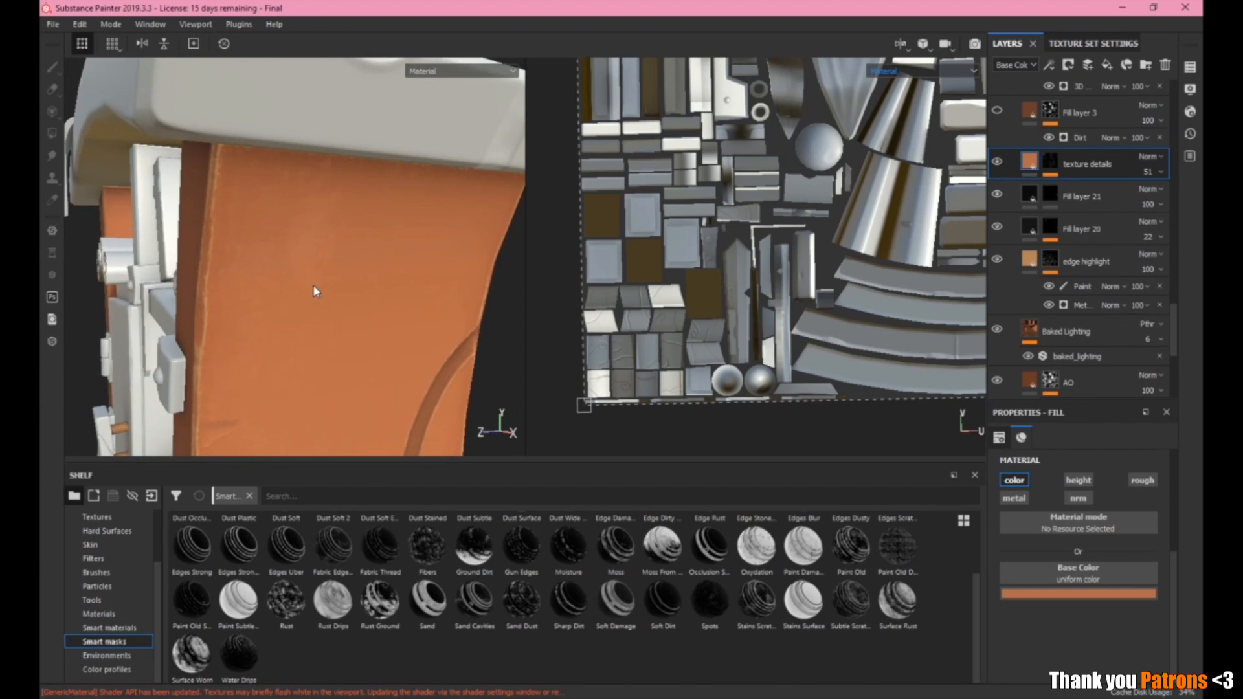
pyautogui.keyDown('alt'); pyautogui.moveTo(314, 287); pyautogui.dragTo(300, 250); pyautogui.keyUp('alt')
pyautogui.keyDown('alt'); pyautogui.moveTo(300, 250); pyautogui.dragTo(327, 216, button='right'); pyautogui.keyUp('alt')
pyautogui.scroll(-3, 327, 216)
pyautogui.keyDown('alt'); pyautogui.moveTo(328, 217); pyautogui.dragTo(373, 316); pyautogui.keyUp('alt')
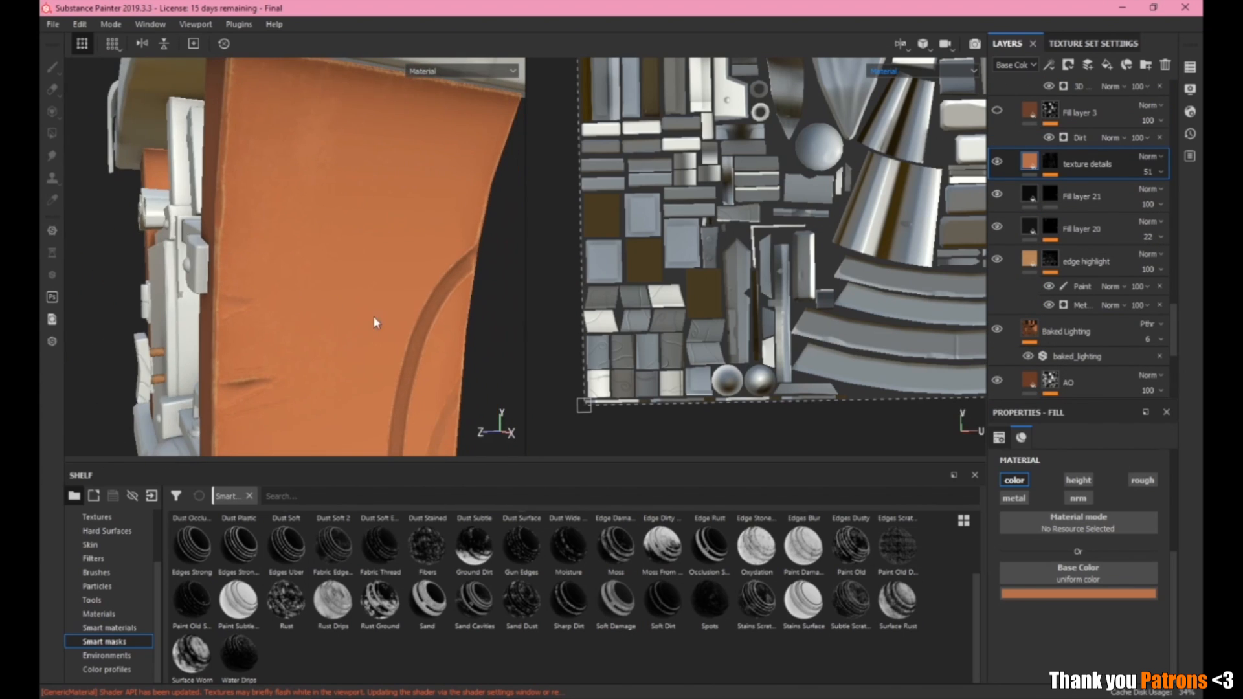
# Inspect the Grunge Rough Dirty fill and the Levels effect in the texture details layer's mask, and their effect on the panel.
pyautogui.click(1052, 163)
pyautogui.click(1075, 207)
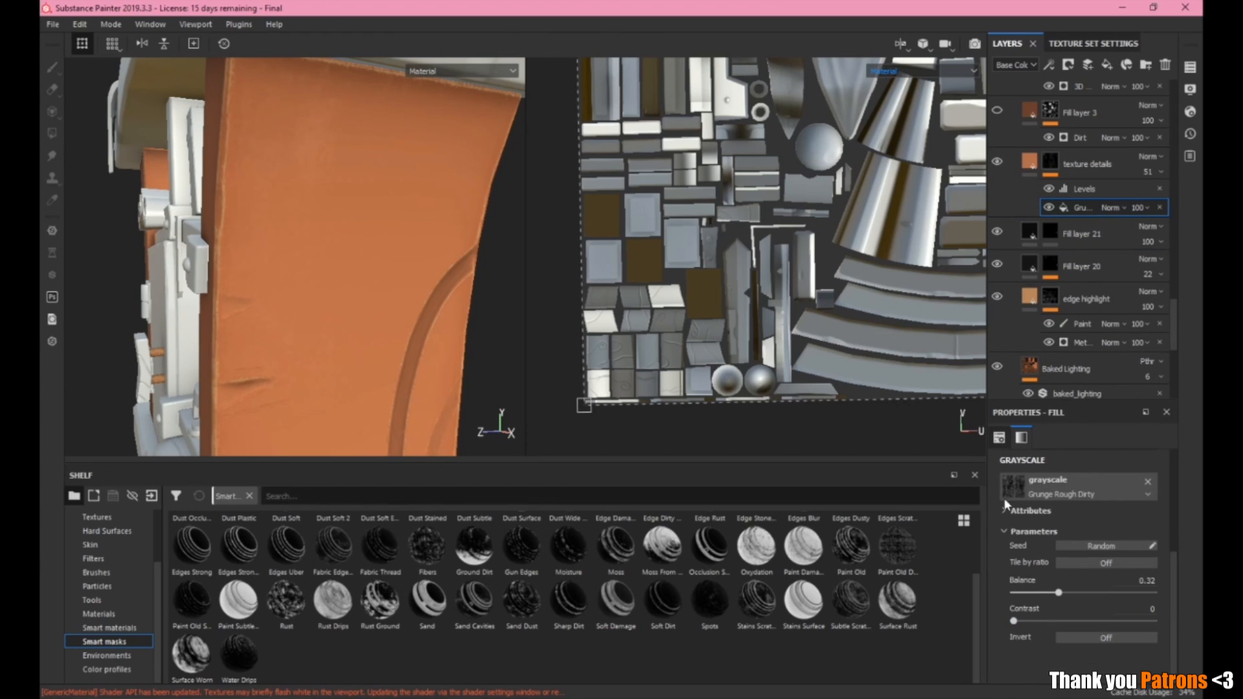
pyautogui.click(1092, 189)
pyautogui.scroll(-5, 431, 215)
pyautogui.keyDown('alt'); pyautogui.moveTo(419, 222); pyautogui.dragTo(356, 336); pyautogui.keyUp('alt')
pyautogui.scroll(-2, 352, 291)
pyautogui.scroll(3, 359, 282)
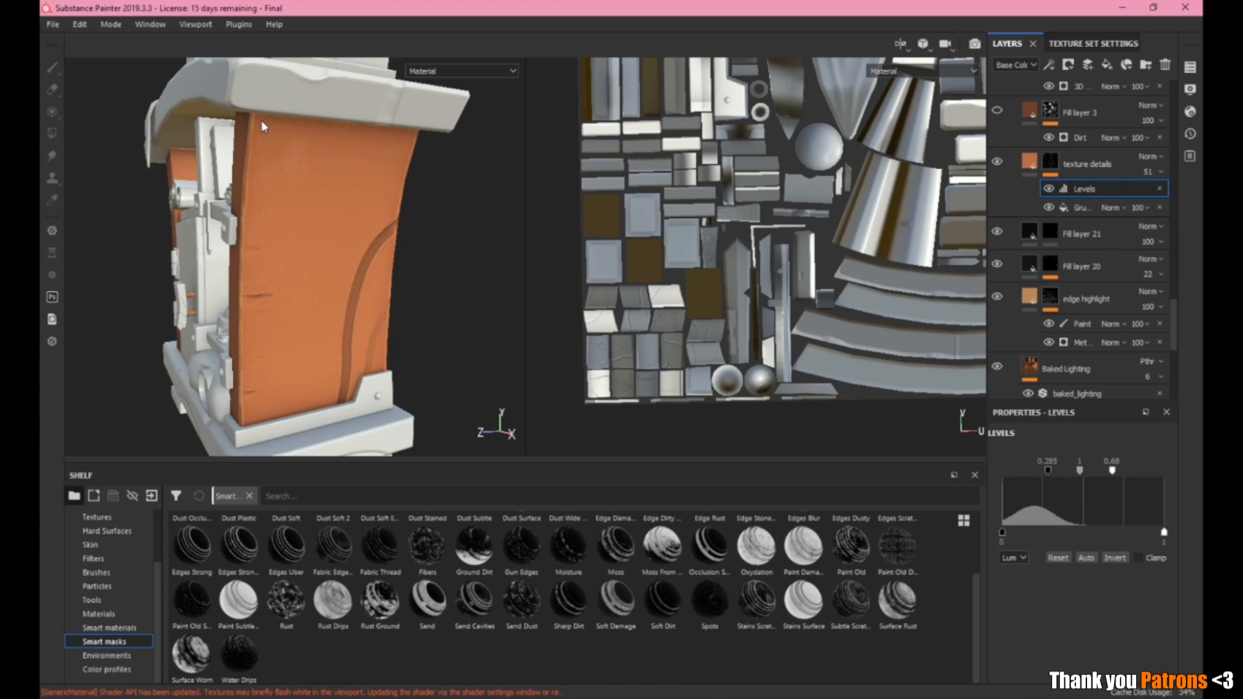
# Compare the side panel's surface up close with the texture details layer hidden and shown.
pyautogui.click(997, 161)
pyautogui.scroll(5, 242, 156)
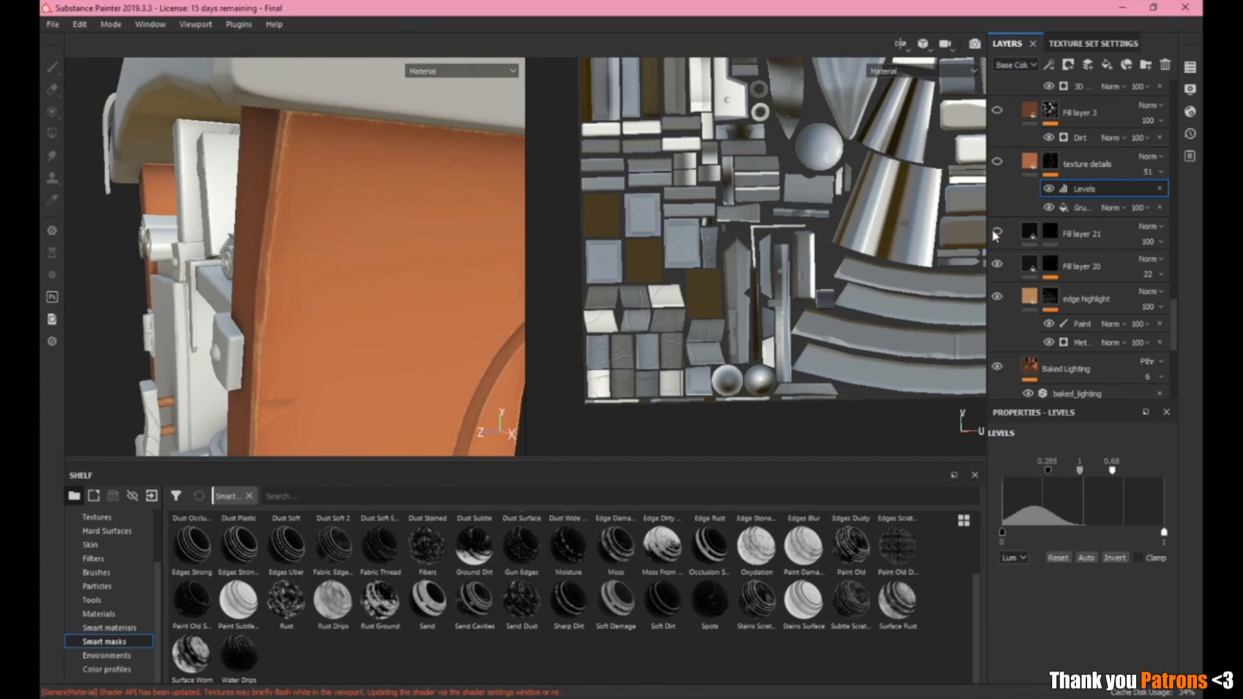
pyautogui.scroll(2, 330, 192)
pyautogui.keyDown('alt'); pyautogui.moveTo(330, 192); pyautogui.dragTo(338, 181); pyautogui.keyUp('alt')
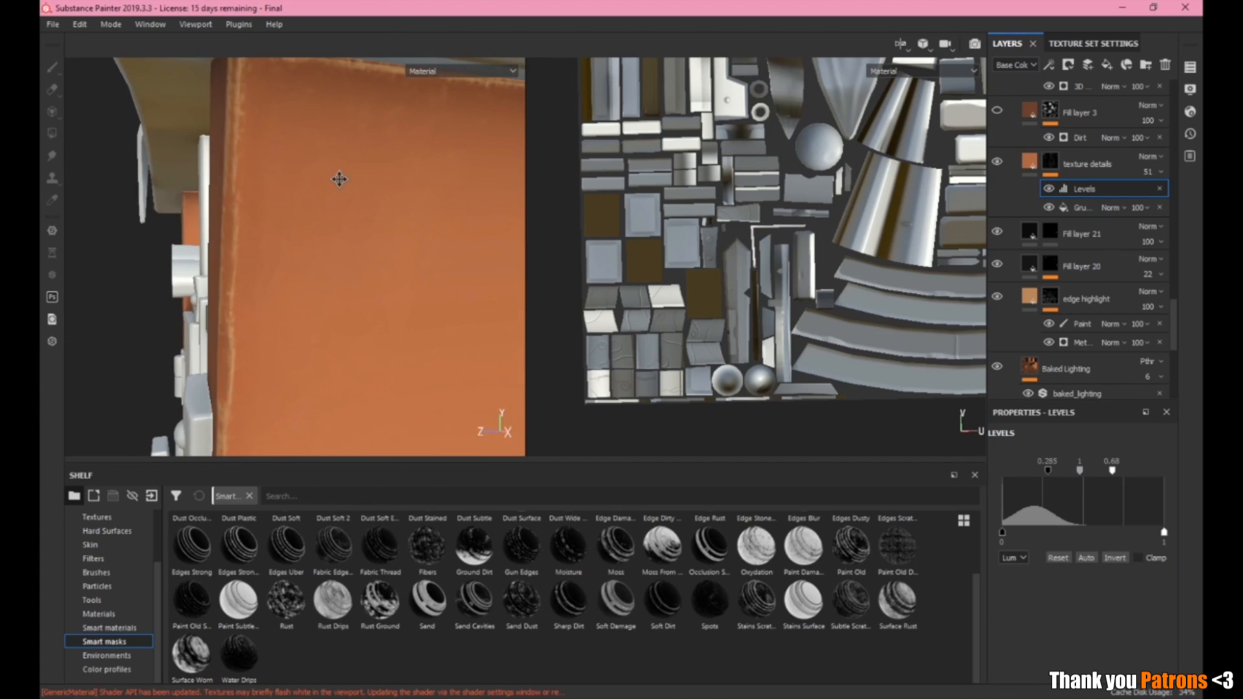
pyautogui.keyDown('alt'); pyautogui.moveTo(339, 180); pyautogui.dragTo(245, 205, button='middle'); pyautogui.keyUp('alt')
pyautogui.keyDown('alt'); pyautogui.moveTo(468, 242); pyautogui.dragTo(227, 170, button='middle'); pyautogui.keyUp('alt')
# Examine the bookcase from the front and the side to judge how the texture details read from a distance.
pyautogui.scroll(-4, 294, 255)
pyautogui.keyDown('alt'); pyautogui.moveTo(293, 255); pyautogui.dragTo(329, 206); pyautogui.keyUp('alt')
pyautogui.keyDown('alt'); pyautogui.moveTo(326, 201); pyautogui.dragTo(379, 285, button='middle'); pyautogui.keyUp('alt')
pyautogui.keyDown('alt'); pyautogui.moveTo(378, 285); pyautogui.dragTo(449, 208); pyautogui.keyUp('alt')
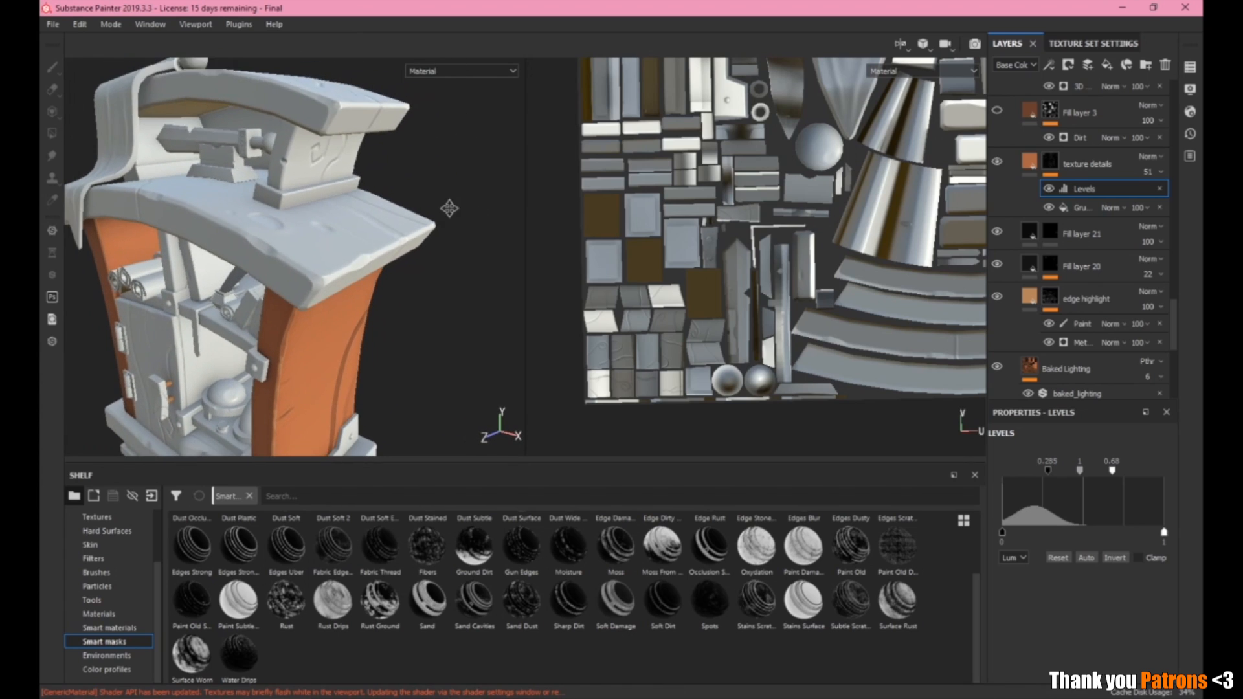
pyautogui.keyDown('alt'); pyautogui.moveTo(449, 207); pyautogui.dragTo(580, 172, button='middle'); pyautogui.keyUp('alt')
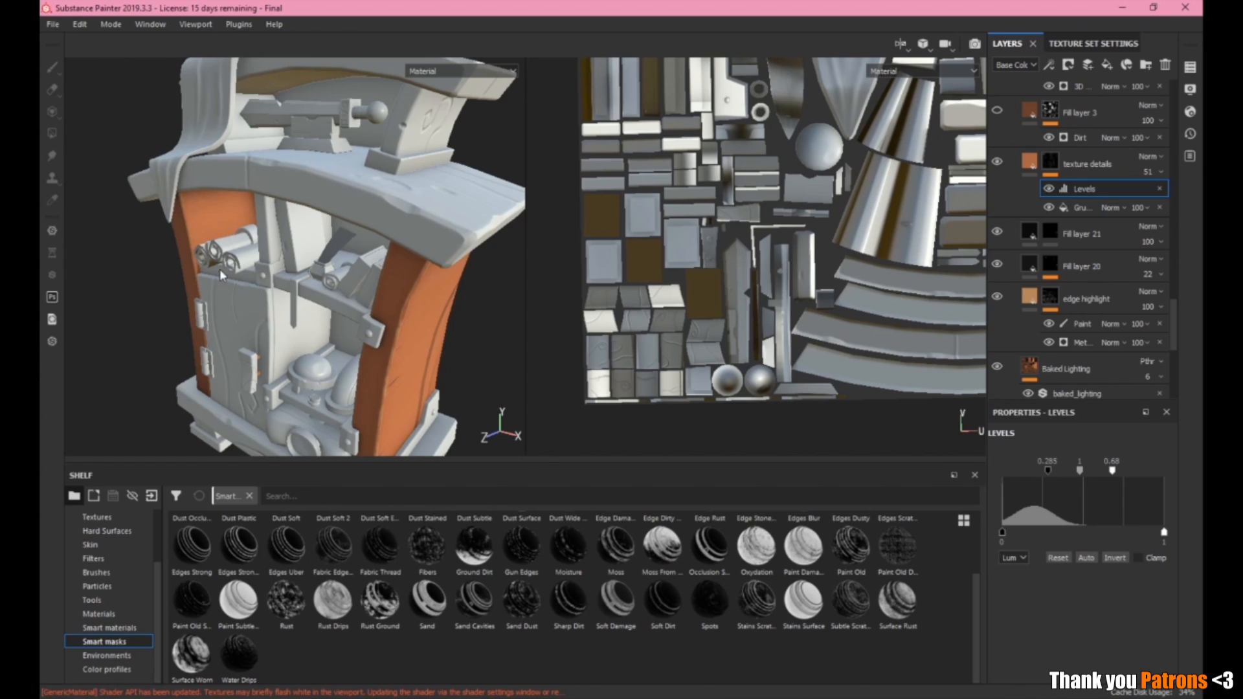
pyautogui.keyDown('alt'); pyautogui.moveTo(311, 352); pyautogui.dragTo(326, 159); pyautogui.keyUp('alt')
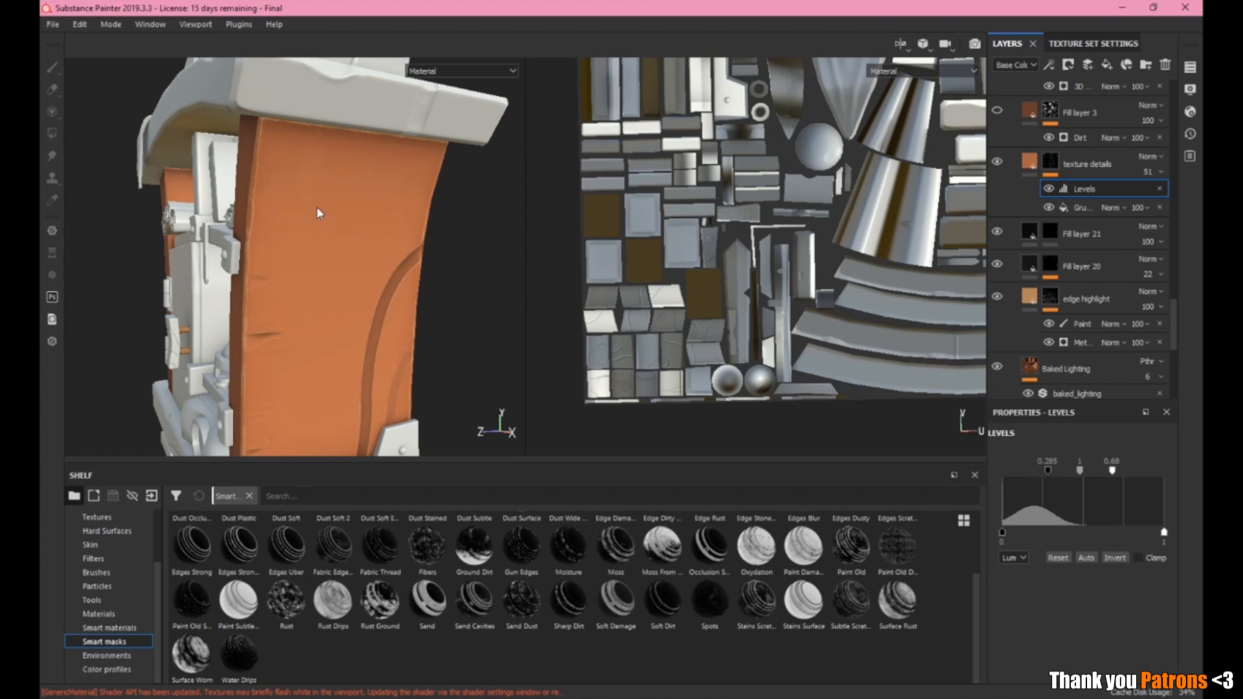
# Try higher opacities on the texture details layer and set its opacity back to 51.
pyautogui.moveTo(1148, 170); pyautogui.dragTo(1201, 208)
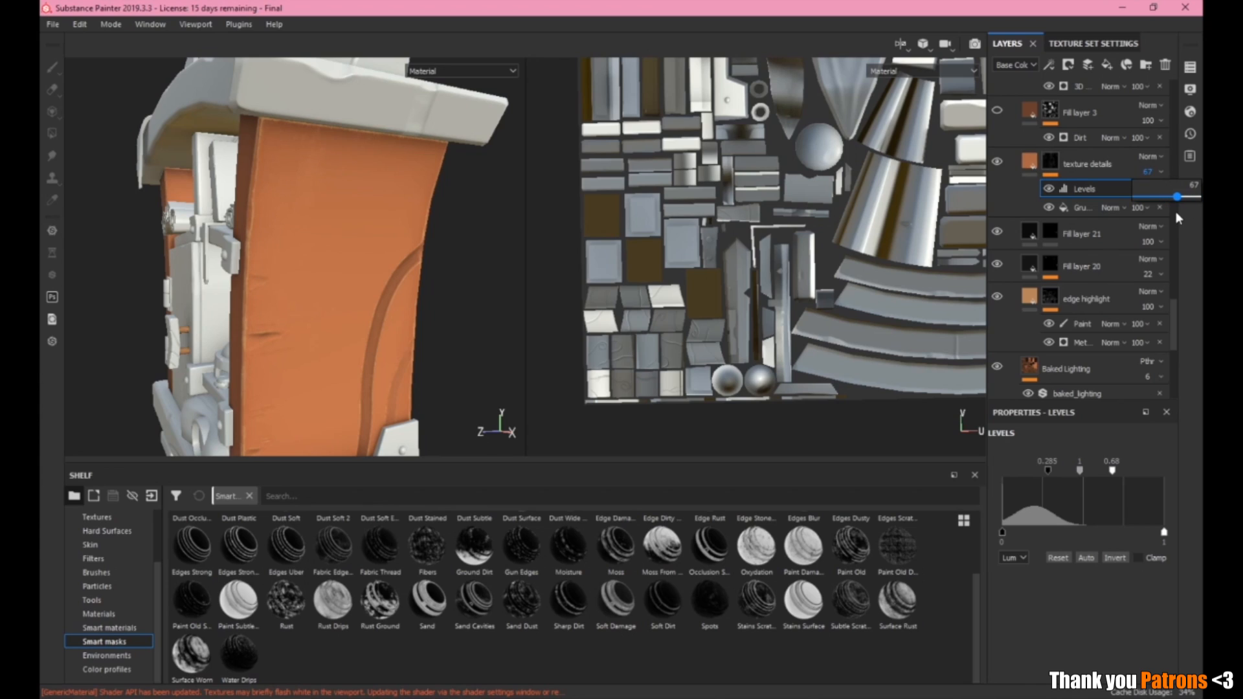
pyautogui.moveTo(1170, 210); pyautogui.dragTo(1167, 208)
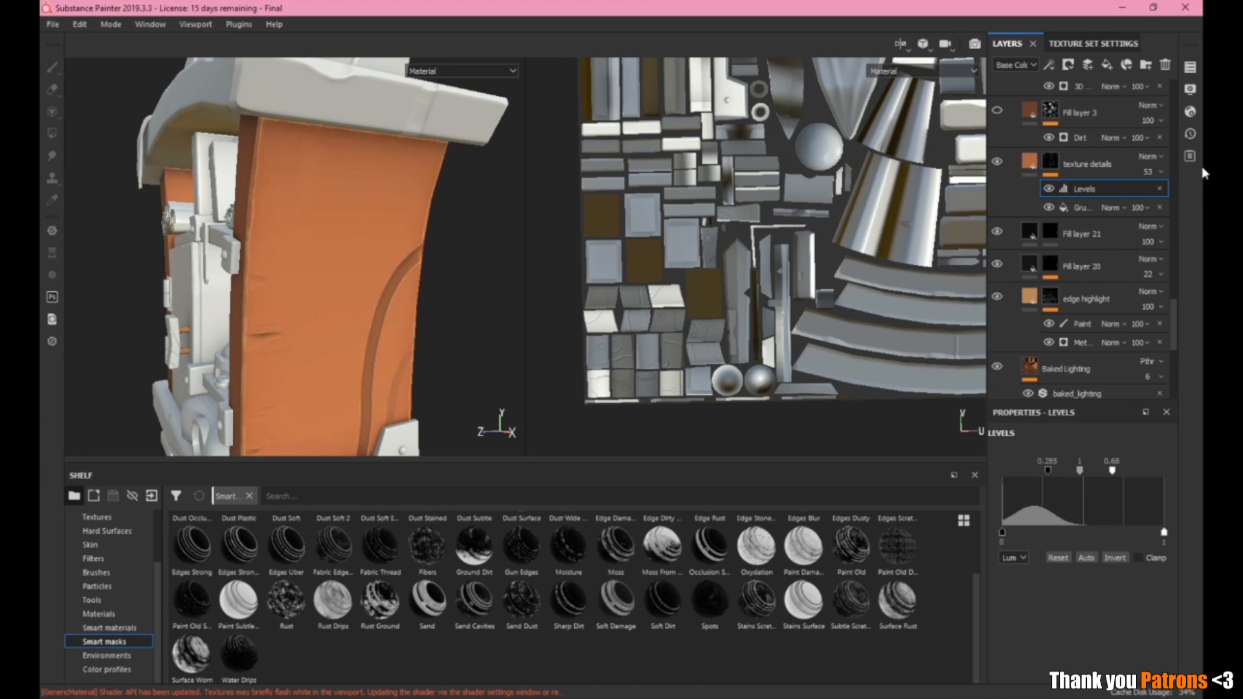
pyautogui.click(1148, 171)
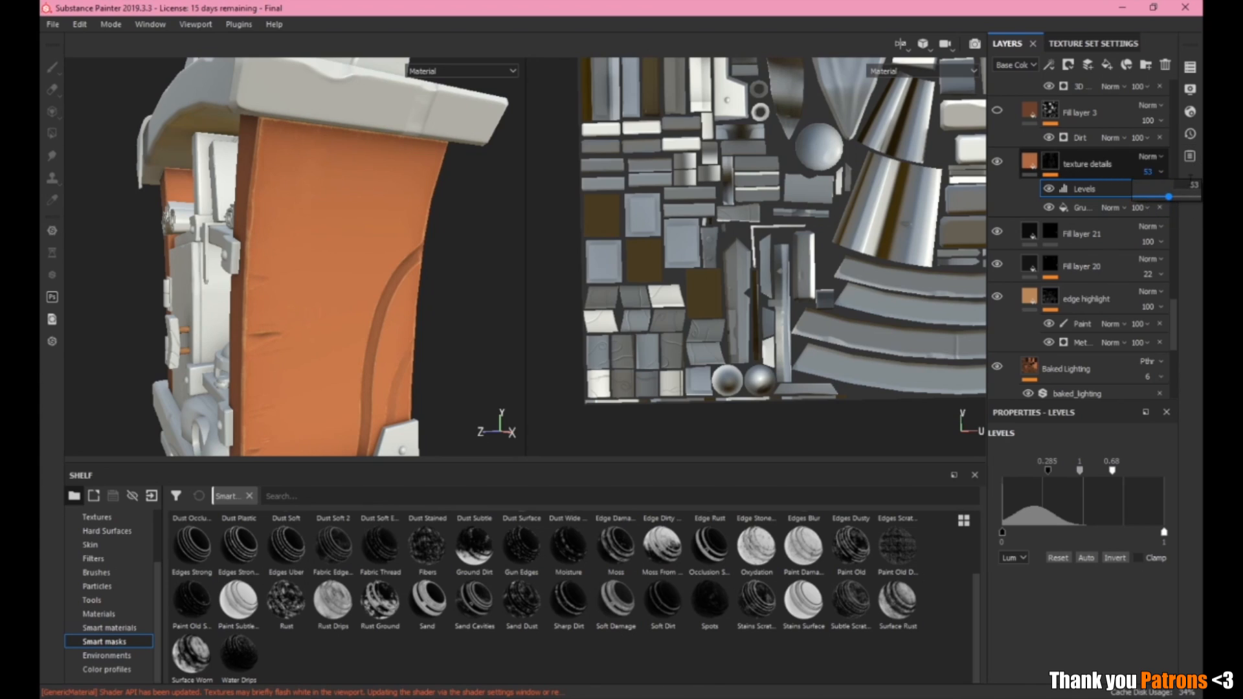
pyautogui.write('51')
pyautogui.press('Return')
# Examine the whole bookcase and its side panel from different distances and angles with the texture details applied.
pyautogui.moveTo(413, 234)
pyautogui.keyDown('alt'); pyautogui.mouseDown()
pyautogui.moveTo(441, 228)
pyautogui.moveTo(416, 248)
pyautogui.moveTo(407, 227)
pyautogui.mouseUp(); pyautogui.keyUp('alt')
pyautogui.scroll(-5, 417, 241)
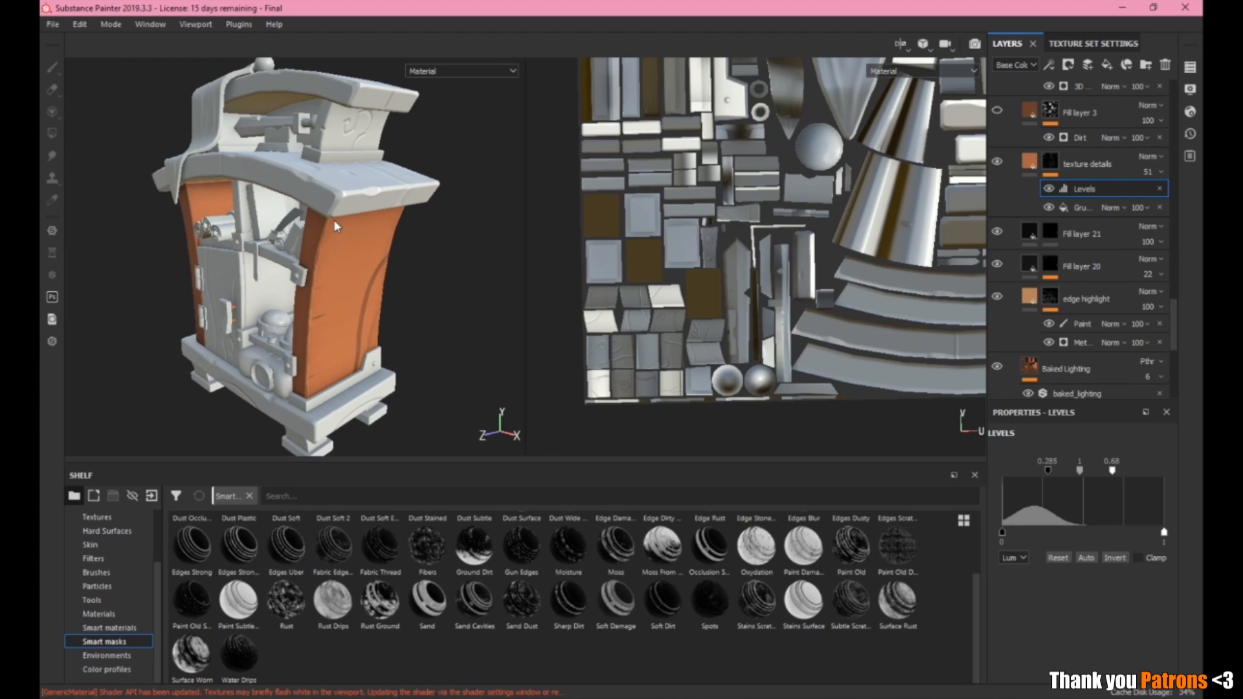
pyautogui.scroll(-3, 376, 311)
pyautogui.scroll(8, 382, 323)
pyautogui.scroll(-2, 386, 329)
pyautogui.keyDown('alt'); pyautogui.moveTo(386, 329); pyautogui.dragTo(346, 306); pyautogui.keyUp('alt')
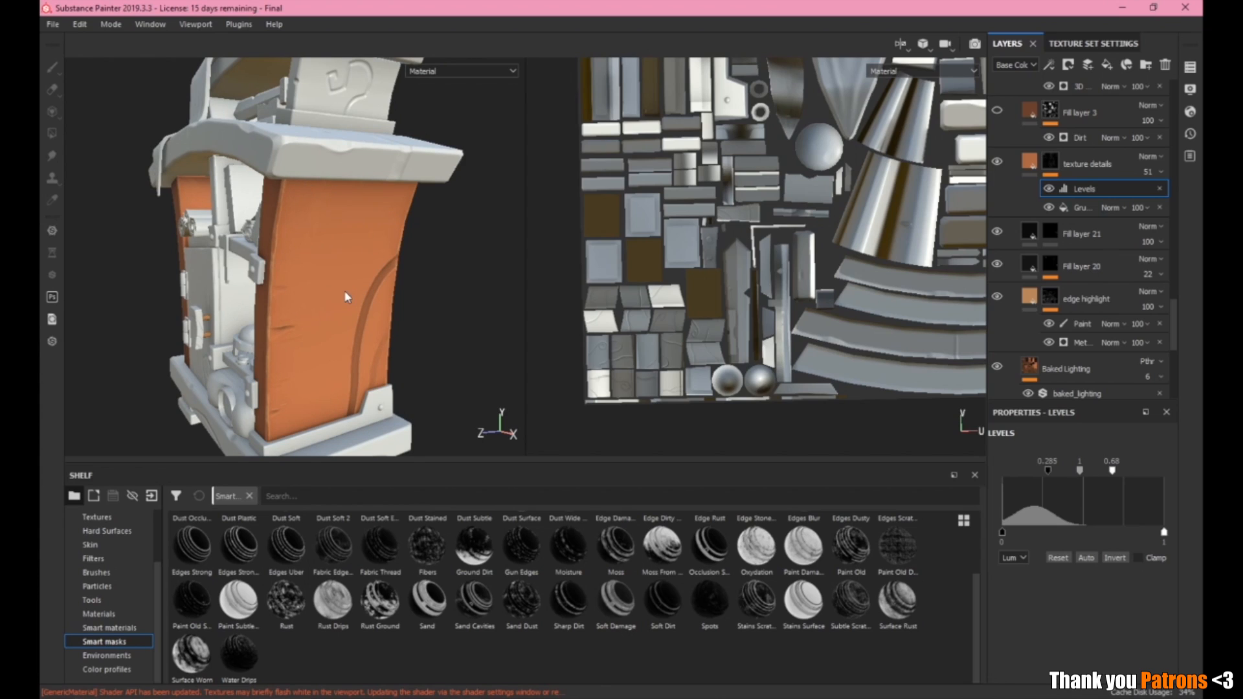
pyautogui.keyDown('alt'); pyautogui.moveTo(373, 217); pyautogui.dragTo(380, 231); pyautogui.keyUp('alt')
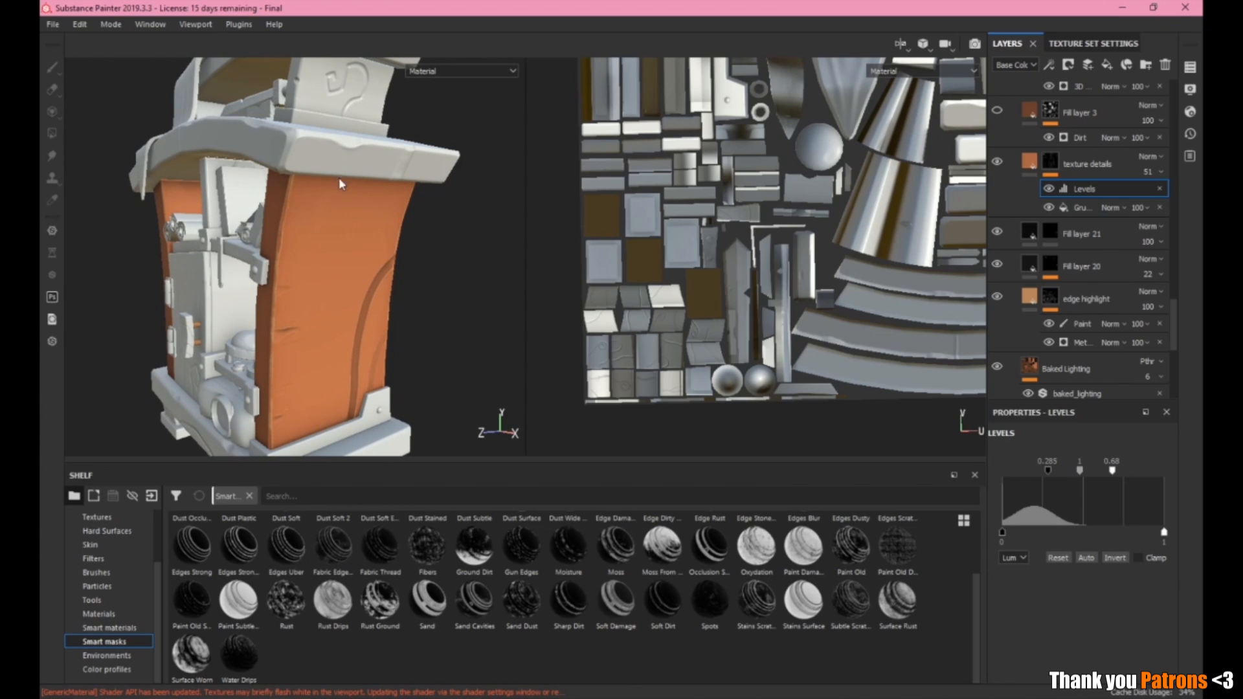
pyautogui.keyDown('alt'); pyautogui.moveTo(343, 272); pyautogui.dragTo(357, 267); pyautogui.keyUp('alt')
# Make Fill layer 3 visible with its mask selected and inspect the side panel's upper part up close.
pyautogui.scroll(4, 1041, 287)
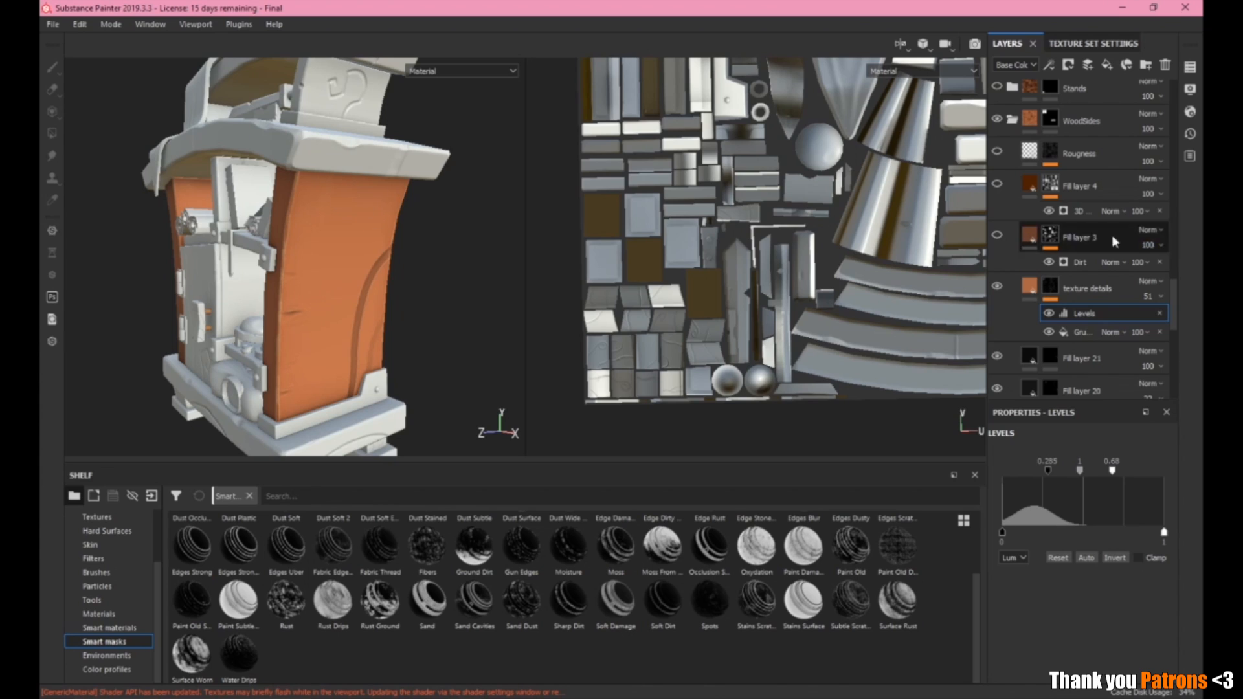
pyautogui.click(1050, 237)
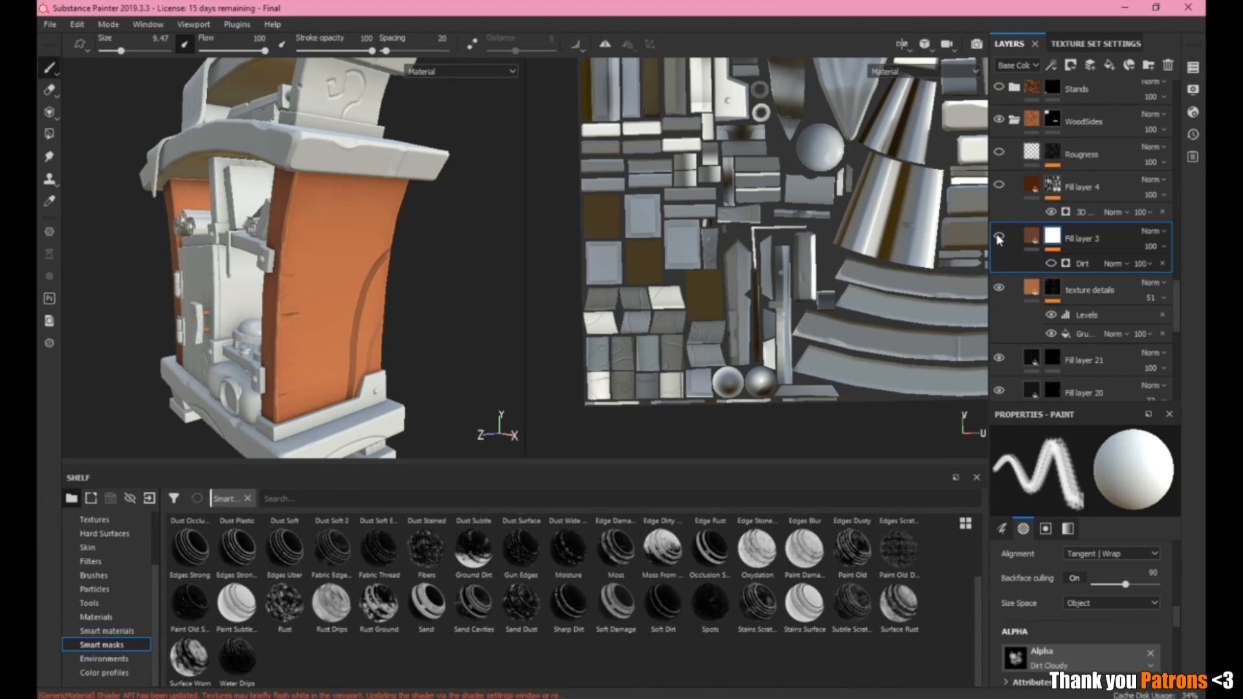
pyautogui.scroll(10, 350, 280)
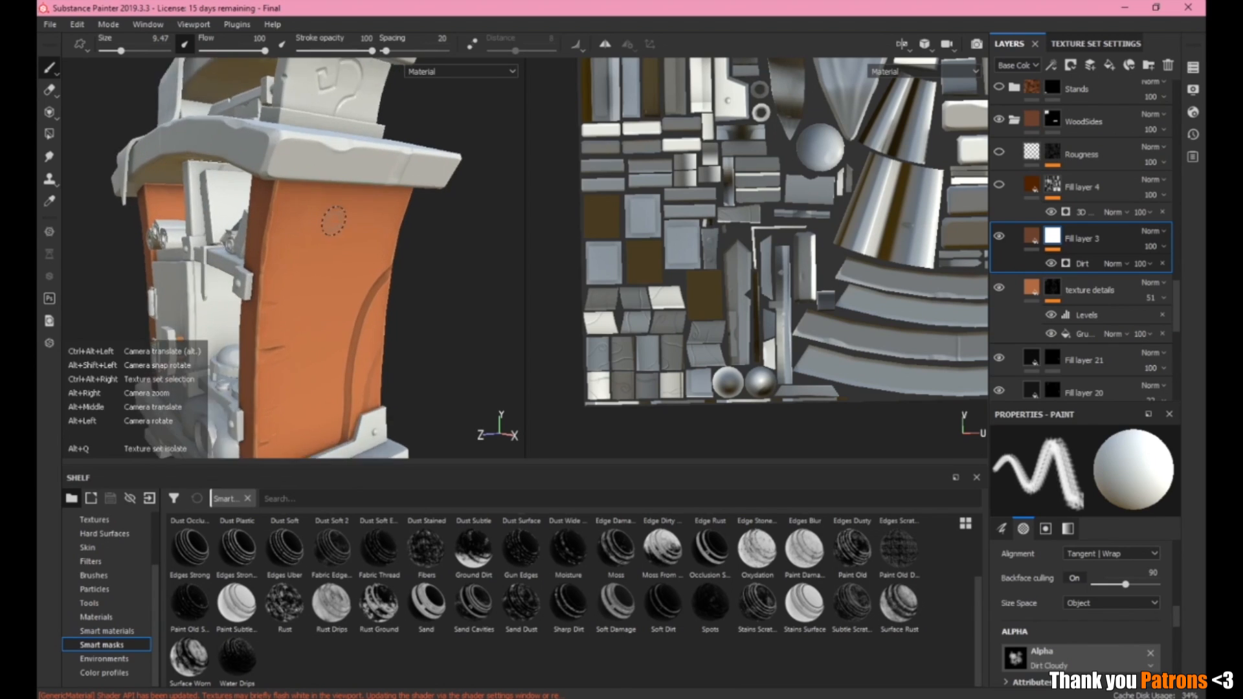
pyautogui.keyDown('alt'); pyautogui.moveTo(349, 280); pyautogui.dragTo(369, 249, button='middle'); pyautogui.keyUp('alt')
pyautogui.keyDown('alt'); pyautogui.moveTo(369, 250); pyautogui.dragTo(402, 270); pyautogui.keyUp('alt')
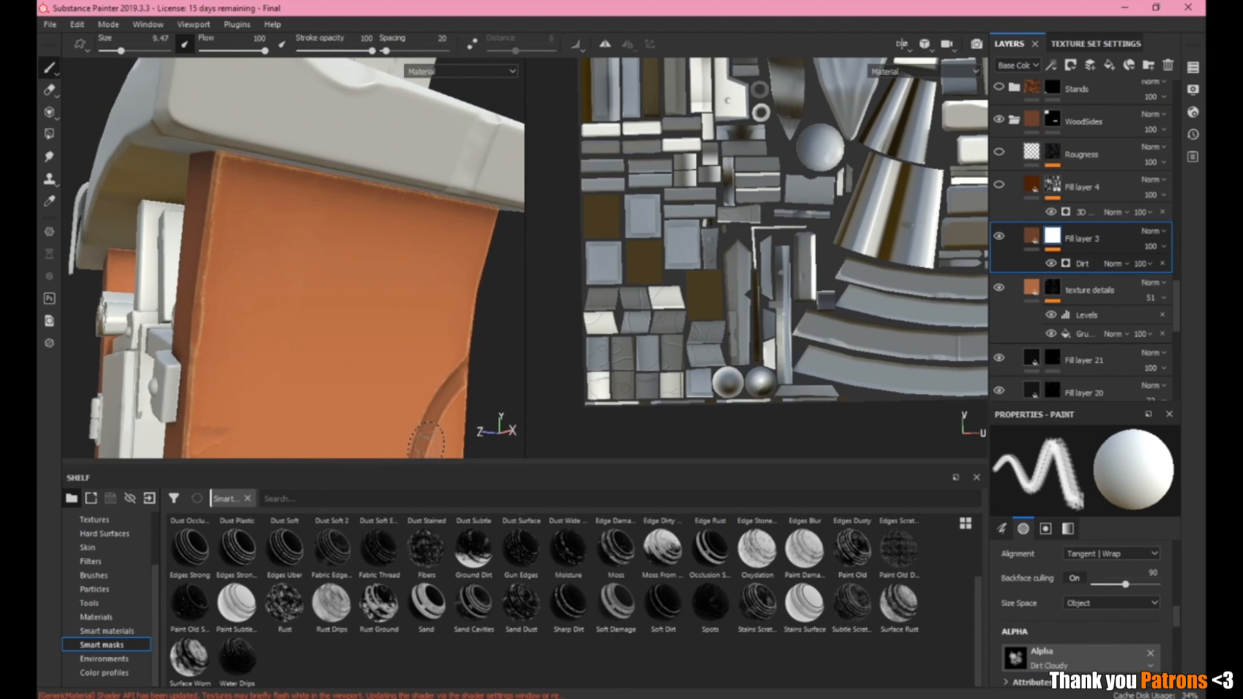
# Switch to Photos and zoom in on the bookcase concept Concept1.jpg to study its wood shading.
pyautogui.hotkey('alt', 'Tab')
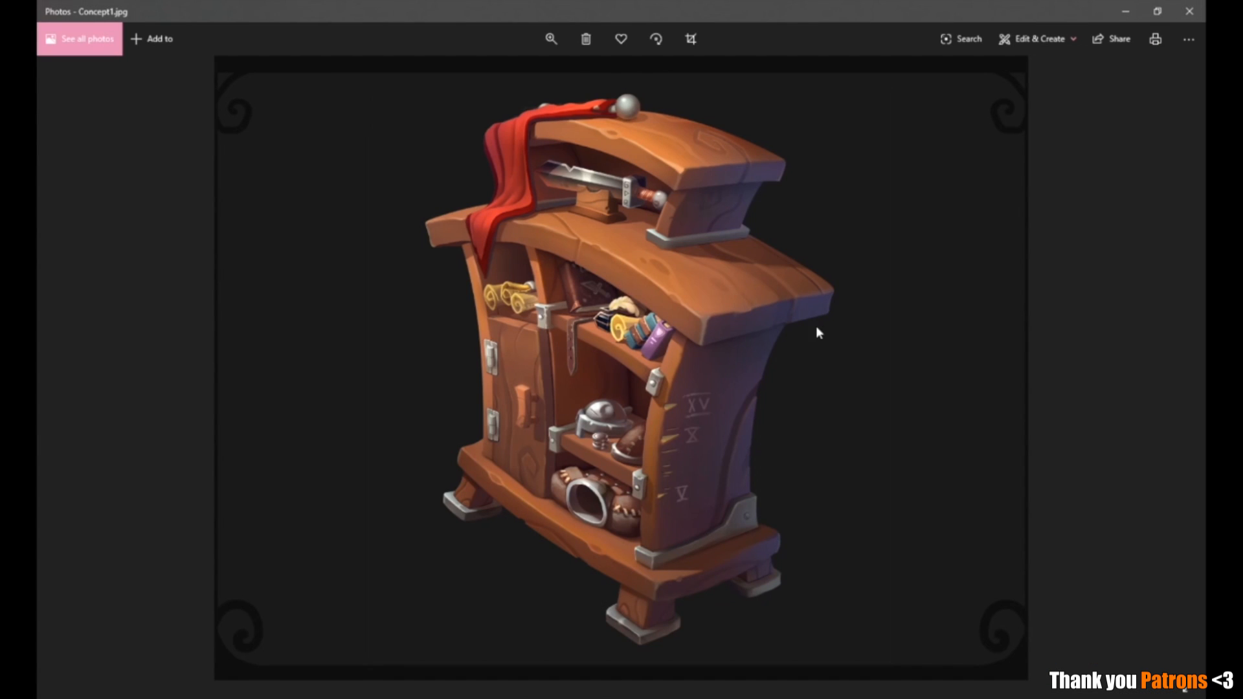
pyautogui.click(551, 38)
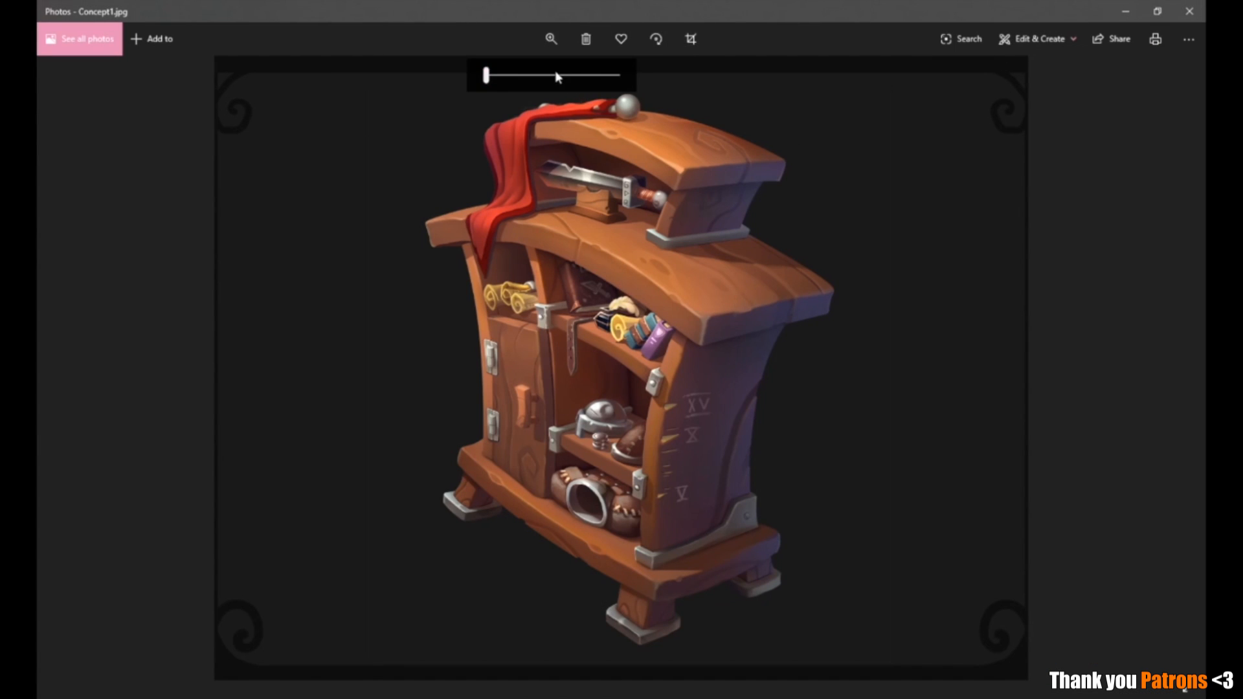
pyautogui.click(554, 71)
pyautogui.scroll(5, 671, 382)
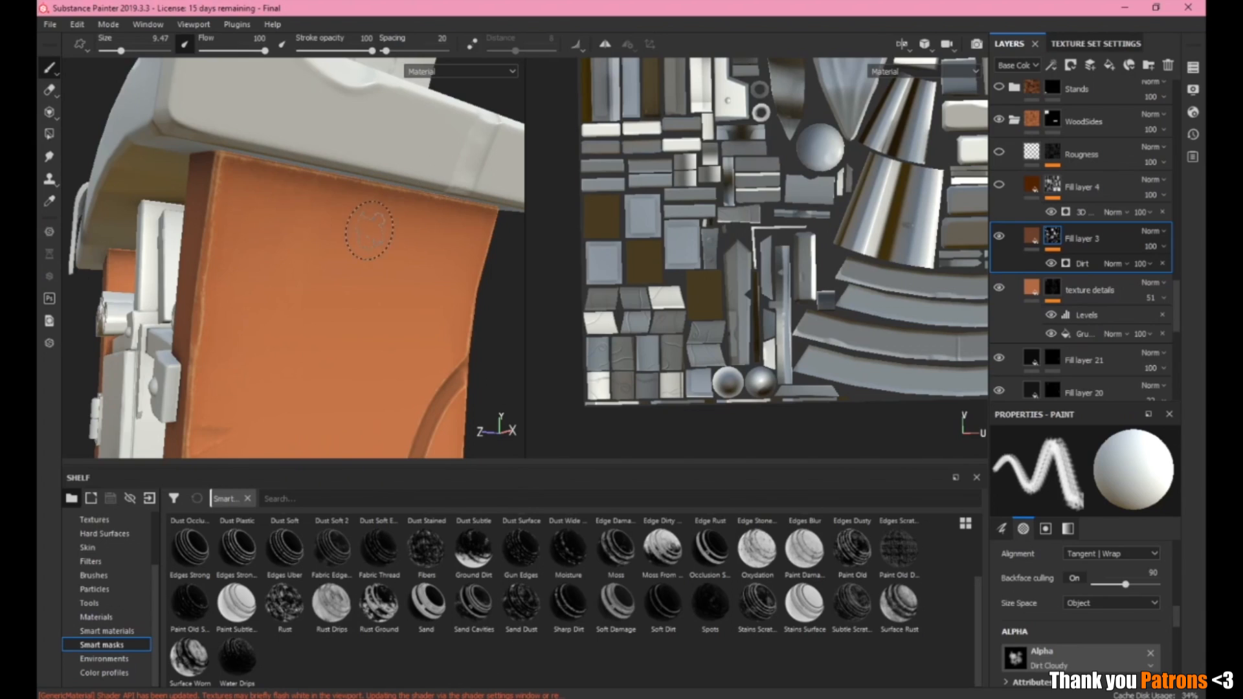
# Examine Fill layer 3's effect on the side panel, first up close and from farther away.
pyautogui.moveTo(337, 207)
pyautogui.keyDown('alt'); pyautogui.mouseDown()
pyautogui.moveTo(357, 212)
pyautogui.moveTo(278, 189)
pyautogui.mouseUp(); pyautogui.keyUp('alt')
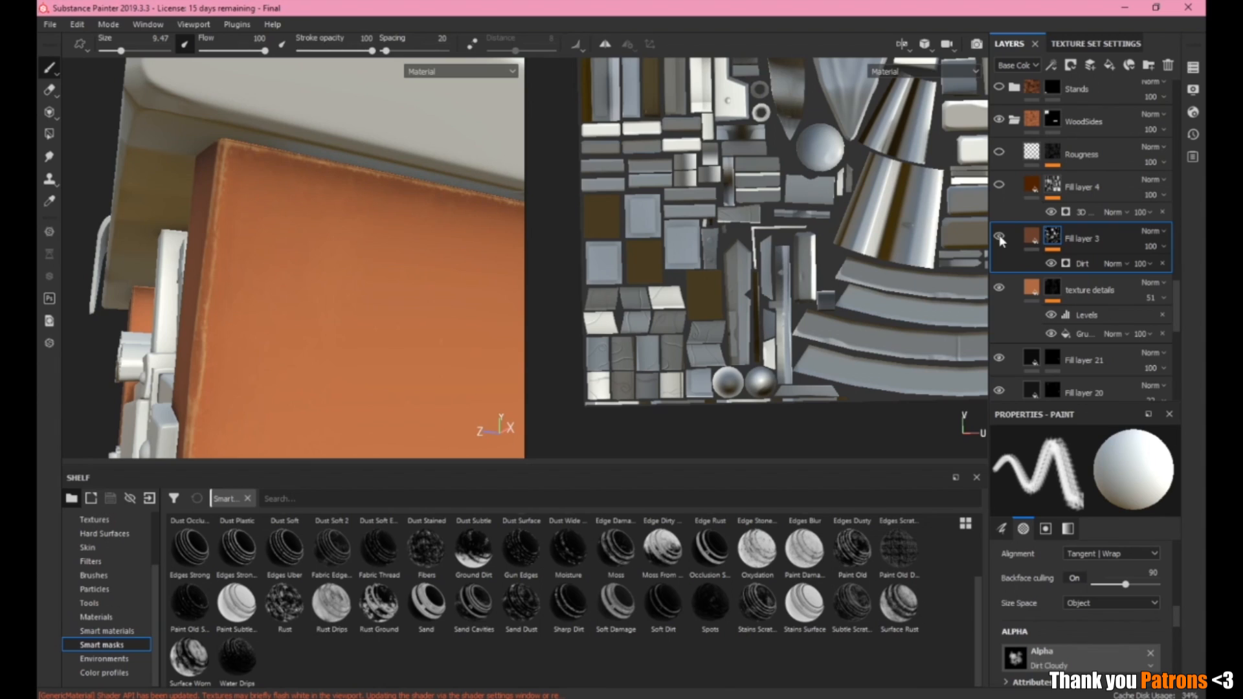
pyautogui.scroll(-8, 161, 195)
pyautogui.moveTo(253, 253)
pyautogui.keyDown('alt'); pyautogui.mouseDown()
pyautogui.moveTo(277, 314)
pyautogui.moveTo(278, 163)
pyautogui.mouseUp(); pyautogui.keyUp('alt')
pyautogui.scroll(-1, 285, 298)
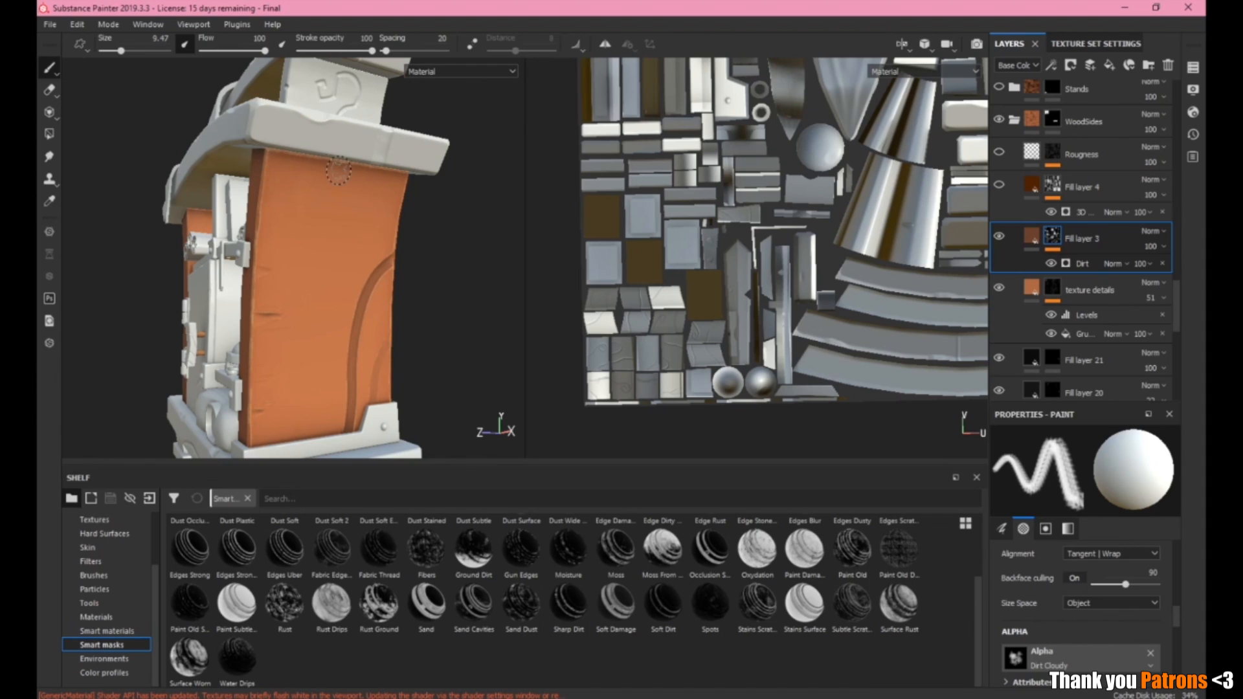
pyautogui.keyDown('alt'); pyautogui.moveTo(416, 199); pyautogui.dragTo(446, 259); pyautogui.keyUp('alt')
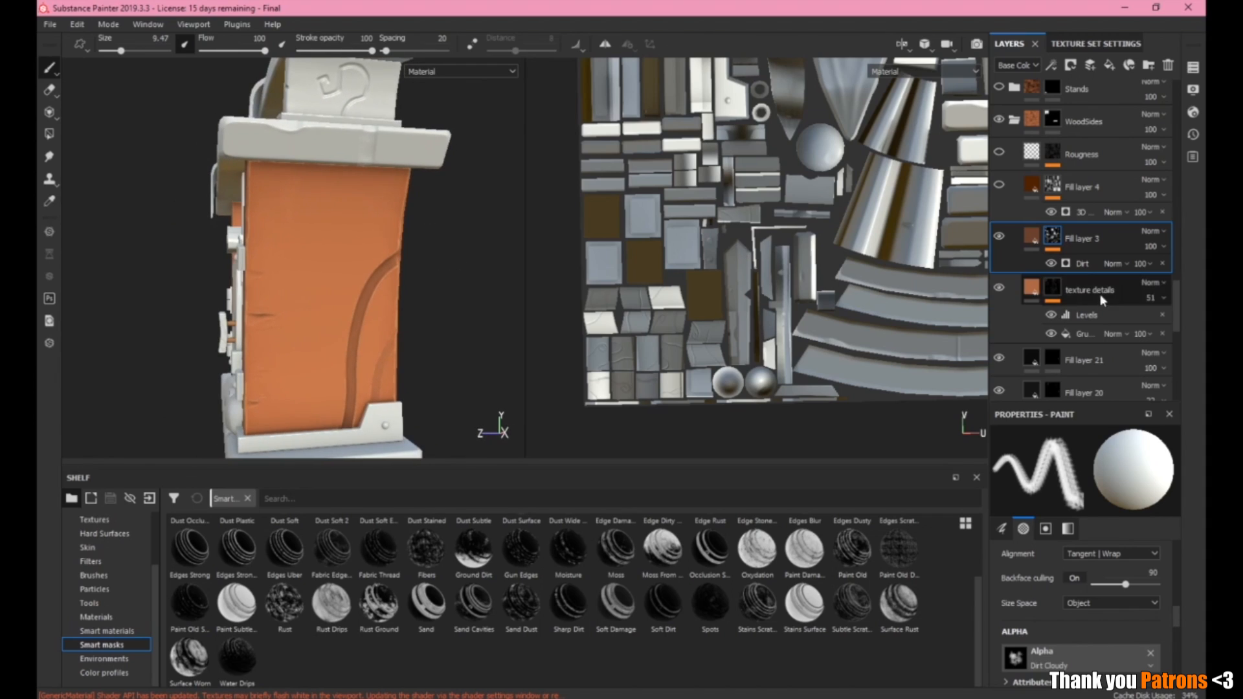
# Open the Dirt generator's parameters on Fill layer 3's mask and review the dirt across the bookcase from several viewpoints.
pyautogui.click(1082, 264)
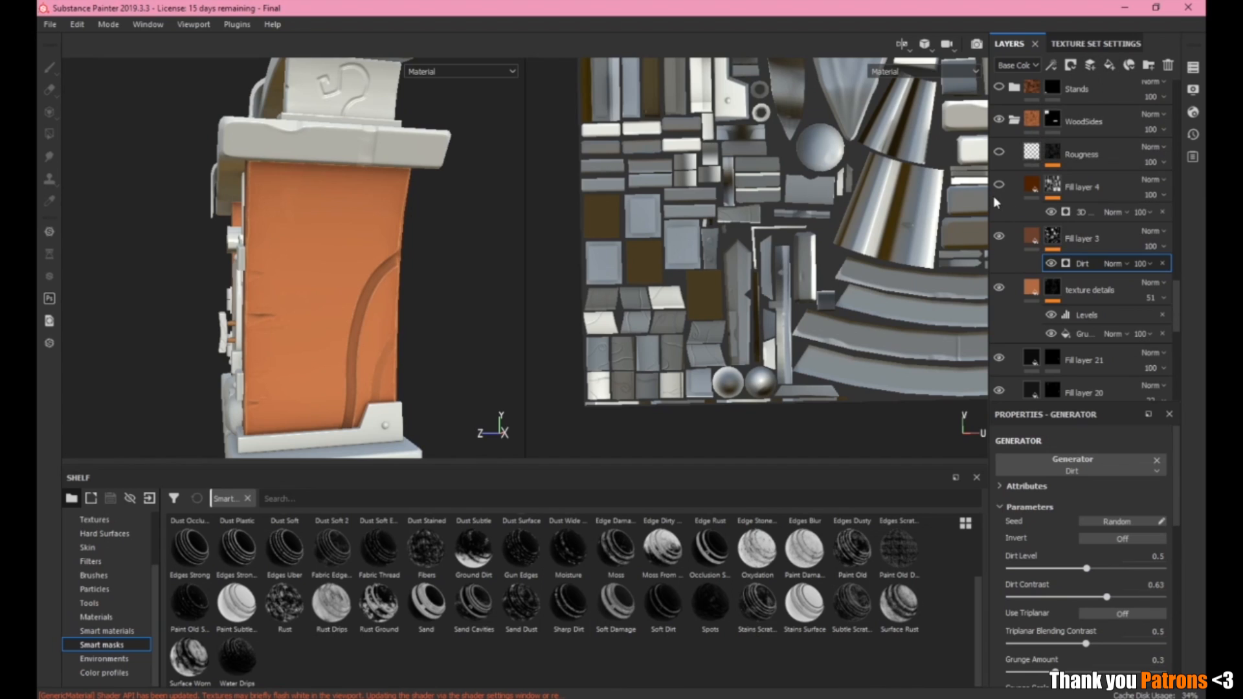
pyautogui.keyDown('alt'); pyautogui.moveTo(467, 242); pyautogui.dragTo(397, 319); pyautogui.keyUp('alt')
pyautogui.keyDown('alt'); pyautogui.moveTo(397, 319); pyautogui.dragTo(380, 354, button='right'); pyautogui.keyUp('alt')
pyautogui.keyDown('alt'); pyautogui.moveTo(380, 354); pyautogui.dragTo(370, 312, button='middle'); pyautogui.keyUp('alt')
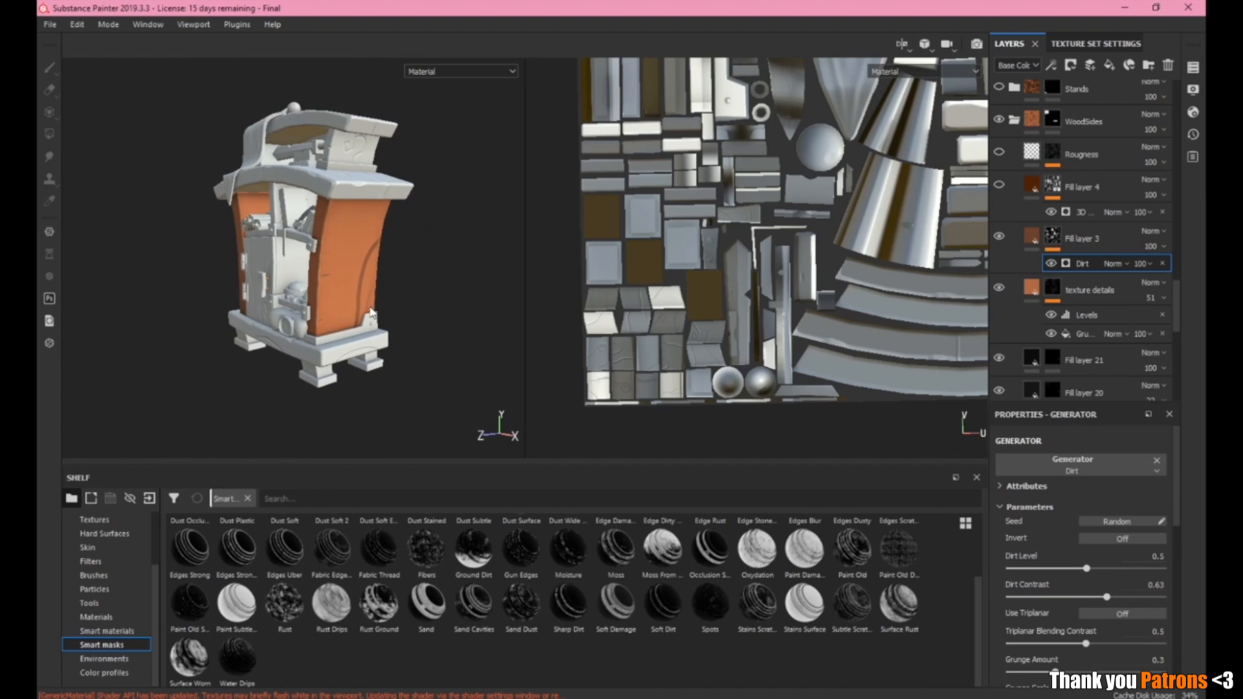
pyautogui.keyDown('alt'); pyautogui.moveTo(370, 312); pyautogui.dragTo(366, 294, button='right'); pyautogui.keyUp('alt')
pyautogui.keyDown('alt'); pyautogui.moveTo(366, 295); pyautogui.dragTo(369, 325, button='middle'); pyautogui.keyUp('alt')
pyautogui.keyDown('alt'); pyautogui.moveTo(369, 325); pyautogui.dragTo(338, 252); pyautogui.keyUp('alt')
pyautogui.keyDown('alt'); pyautogui.moveTo(339, 253); pyautogui.dragTo(345, 281, button='middle'); pyautogui.keyUp('alt')
pyautogui.keyDown('alt'); pyautogui.moveTo(345, 281); pyautogui.dragTo(336, 293); pyautogui.keyUp('alt')
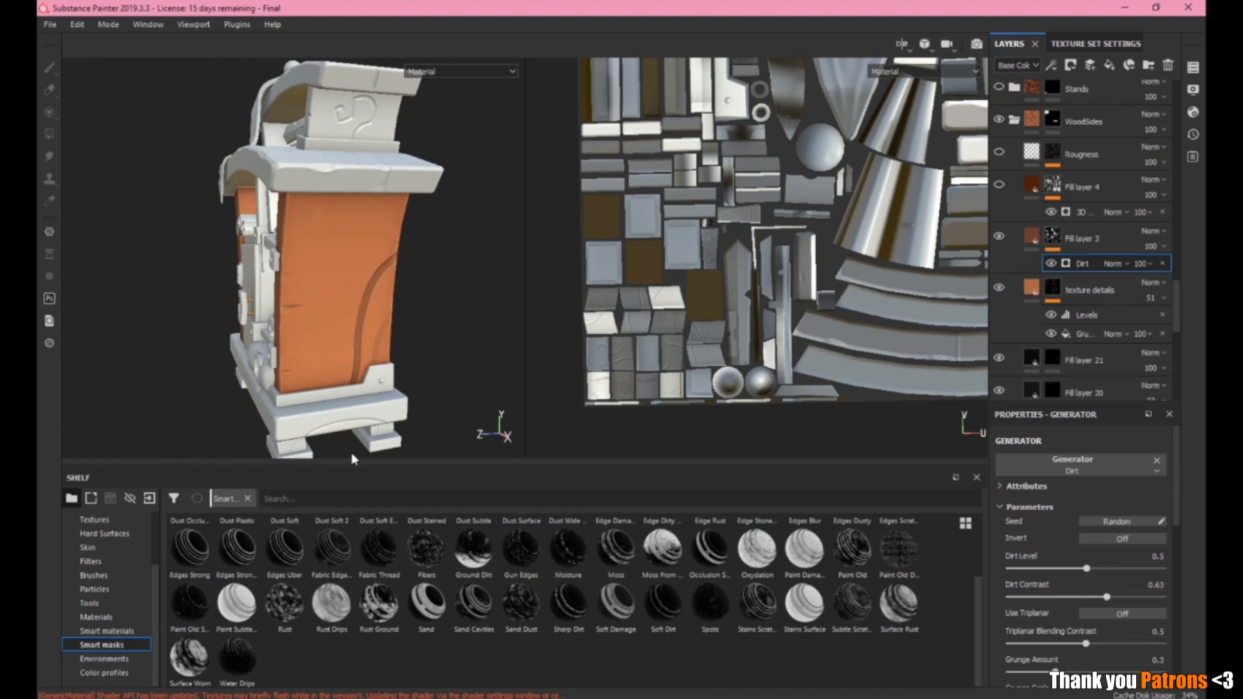
# Switch to Photos and view the whole Concept1.jpg bookcase, then return to Substance Painter and view the side panel.
pyautogui.hotkey('alt', 'Tab')
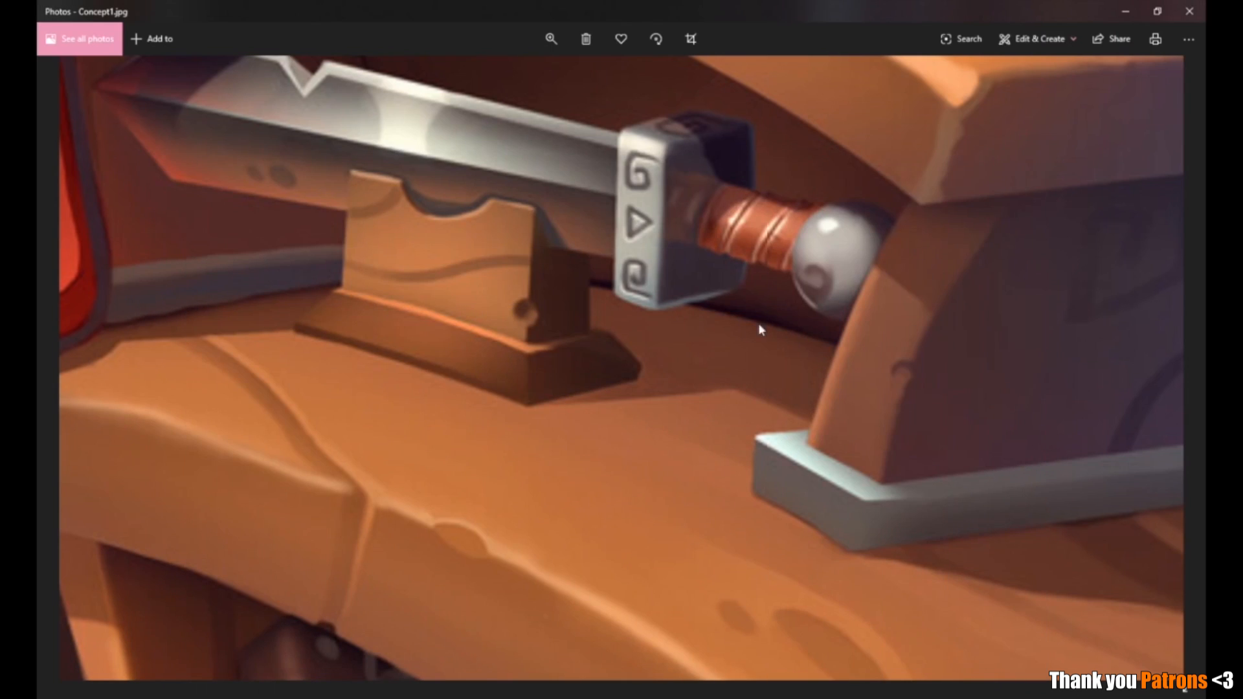
pyautogui.scroll(-5, 581, 54)
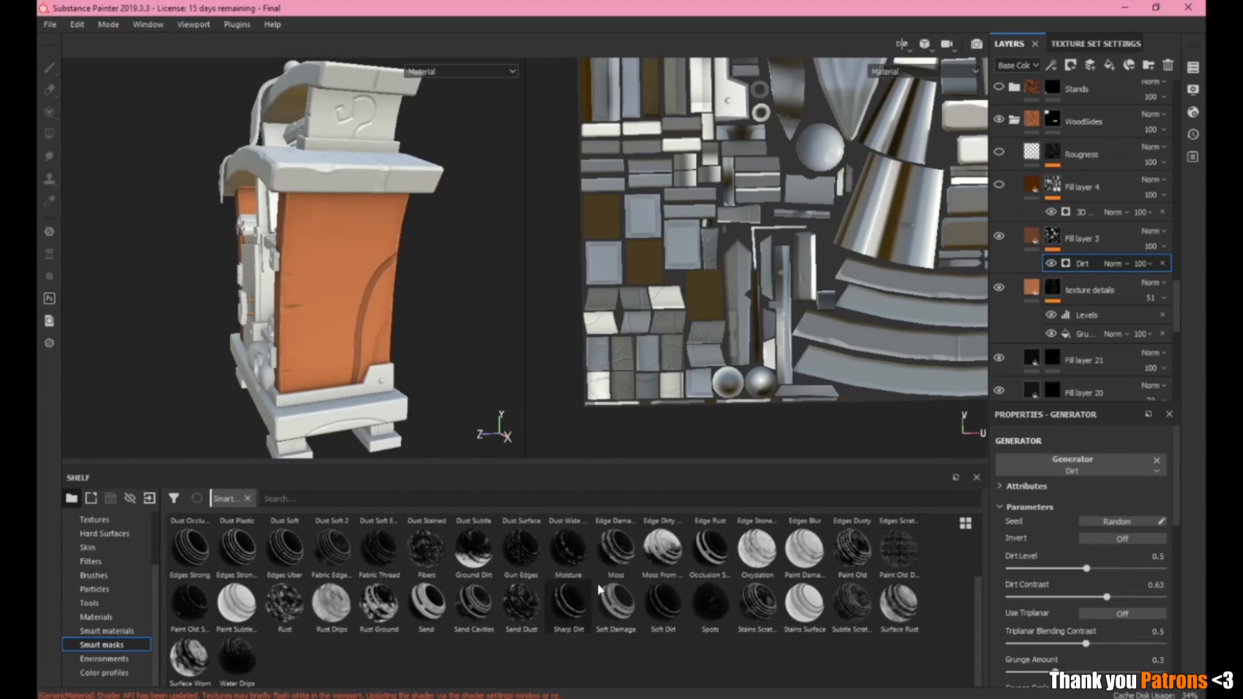
pyautogui.keyDown('alt'); pyautogui.moveTo(523, 337); pyautogui.dragTo(440, 272); pyautogui.keyUp('alt')
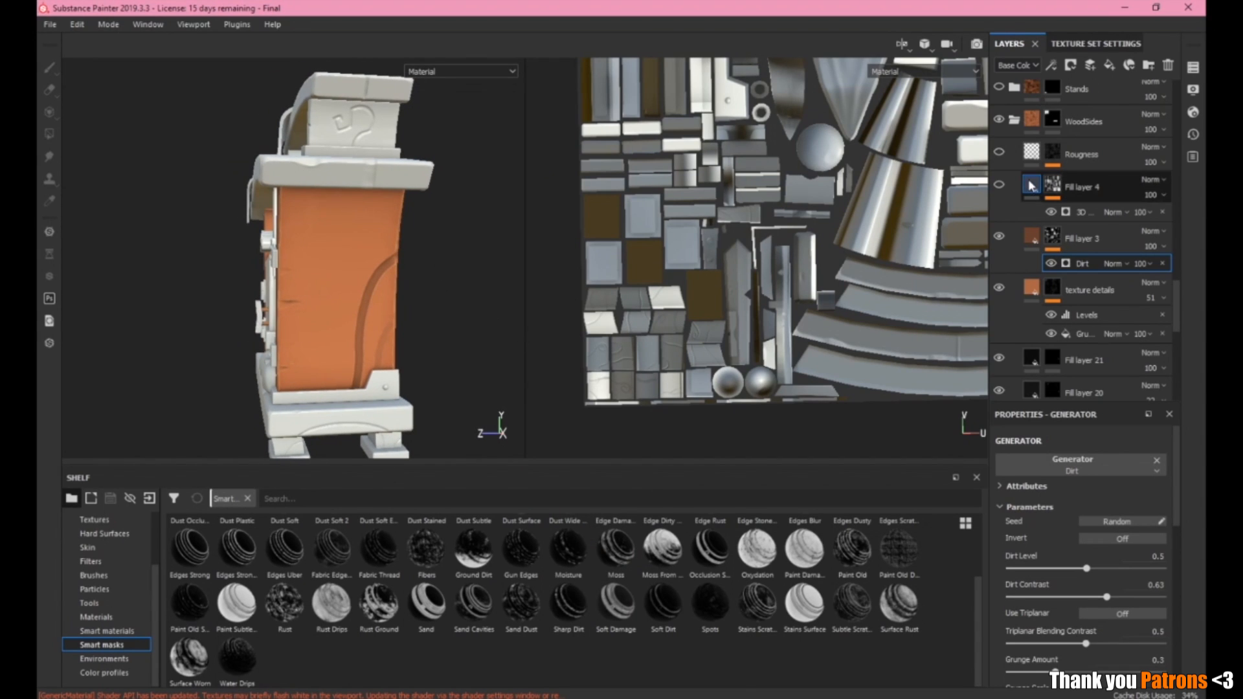
# Make Fill layer 4 in the WoodSides folder visible and compare the side panel with and without it.
pyautogui.click(1030, 189)
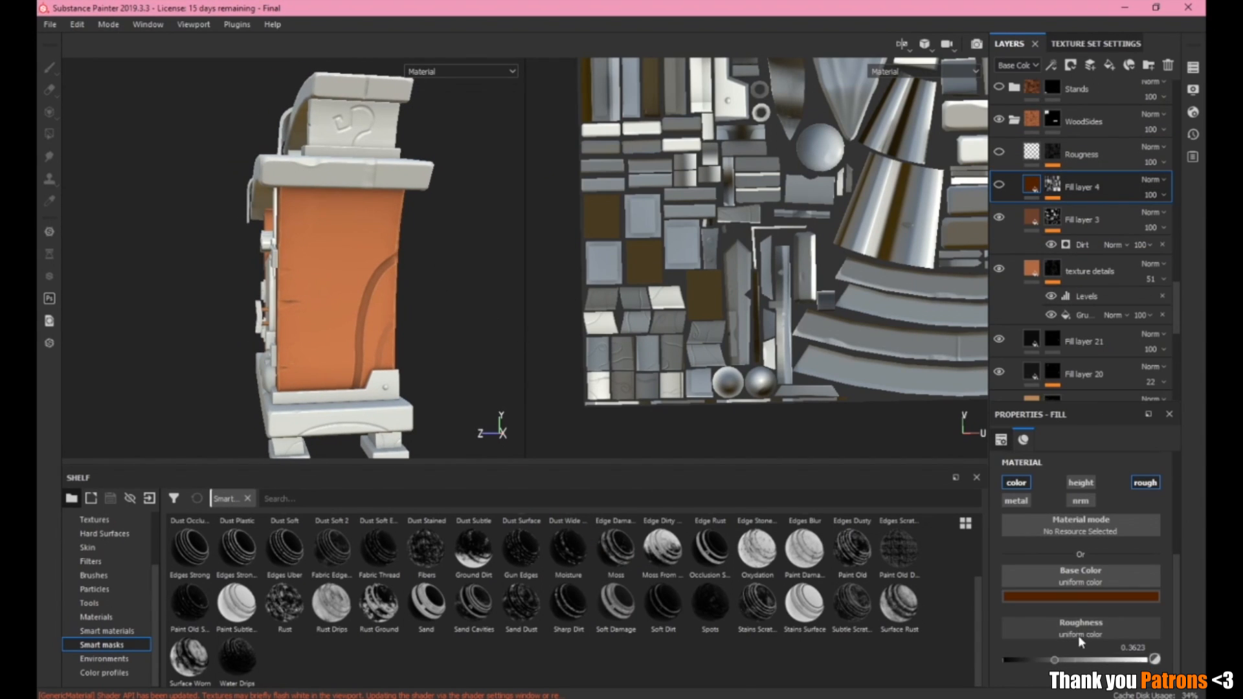
pyautogui.scroll(-10, 1070, 282)
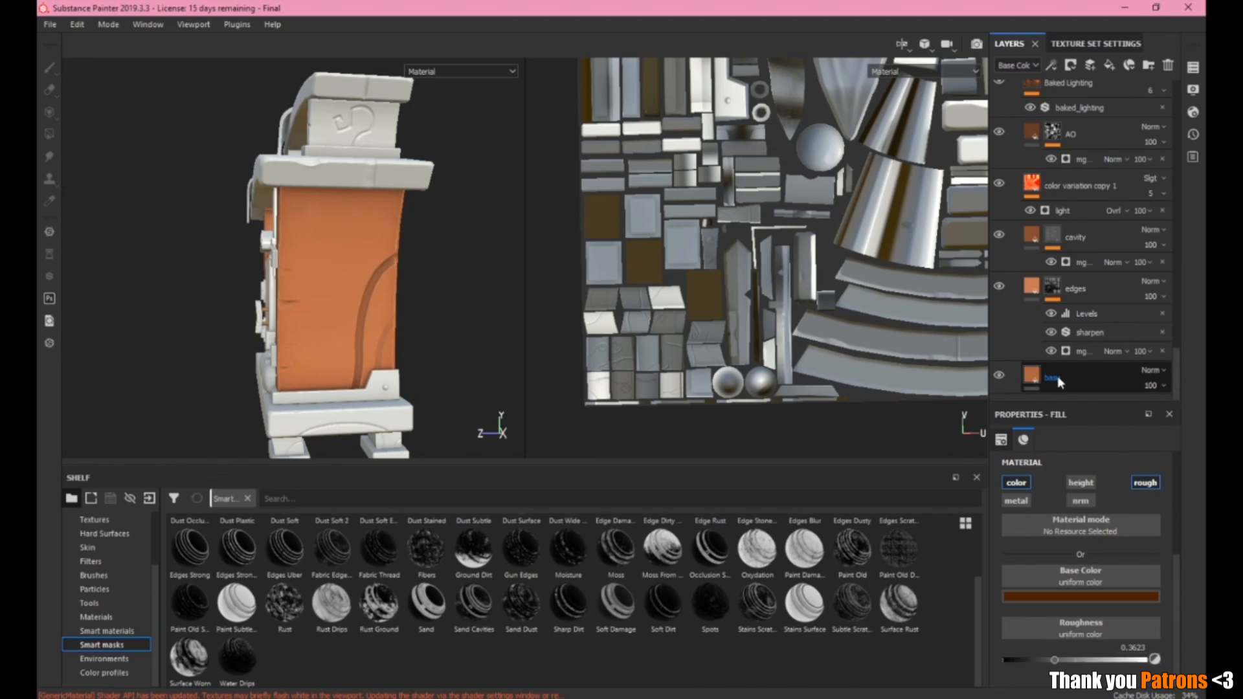
pyautogui.scroll(5, 1036, 369)
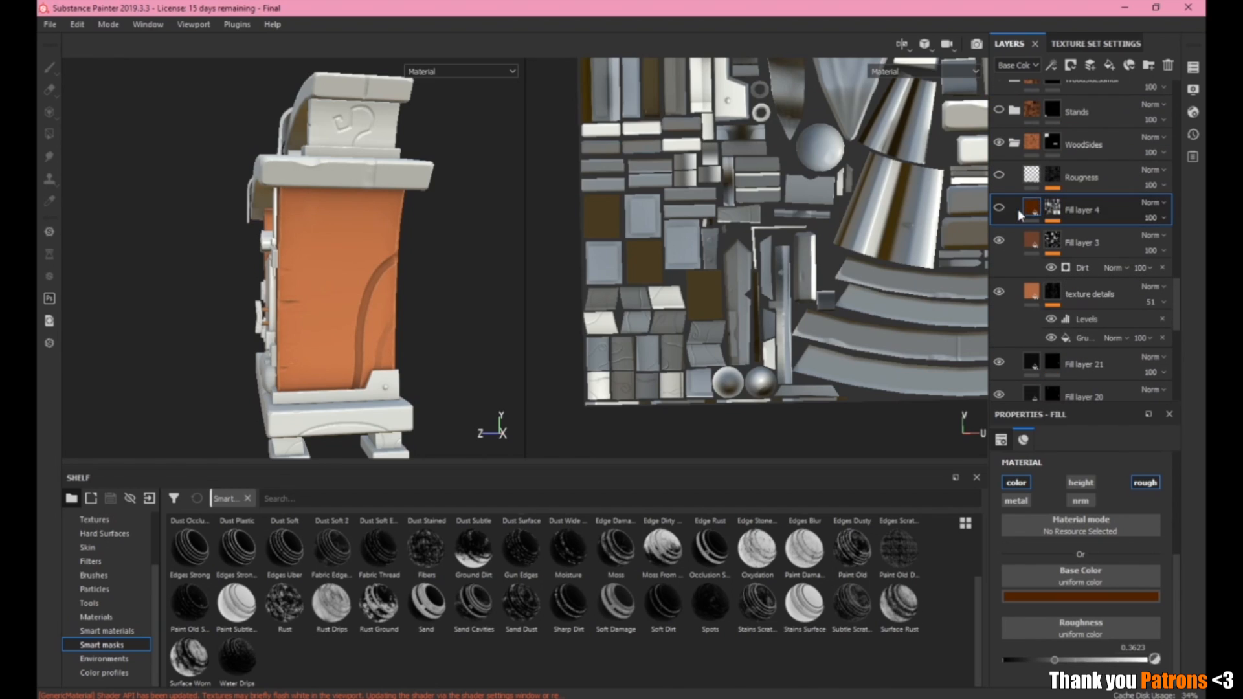
pyautogui.click(999, 207)
pyautogui.keyDown('alt'); pyautogui.moveTo(495, 283); pyautogui.dragTo(414, 259); pyautogui.keyUp('alt')
pyautogui.click(999, 208)
pyautogui.click(999, 208)
pyautogui.click(999, 208)
pyautogui.click(999, 209)
pyautogui.click(999, 208)
pyautogui.click(999, 208)
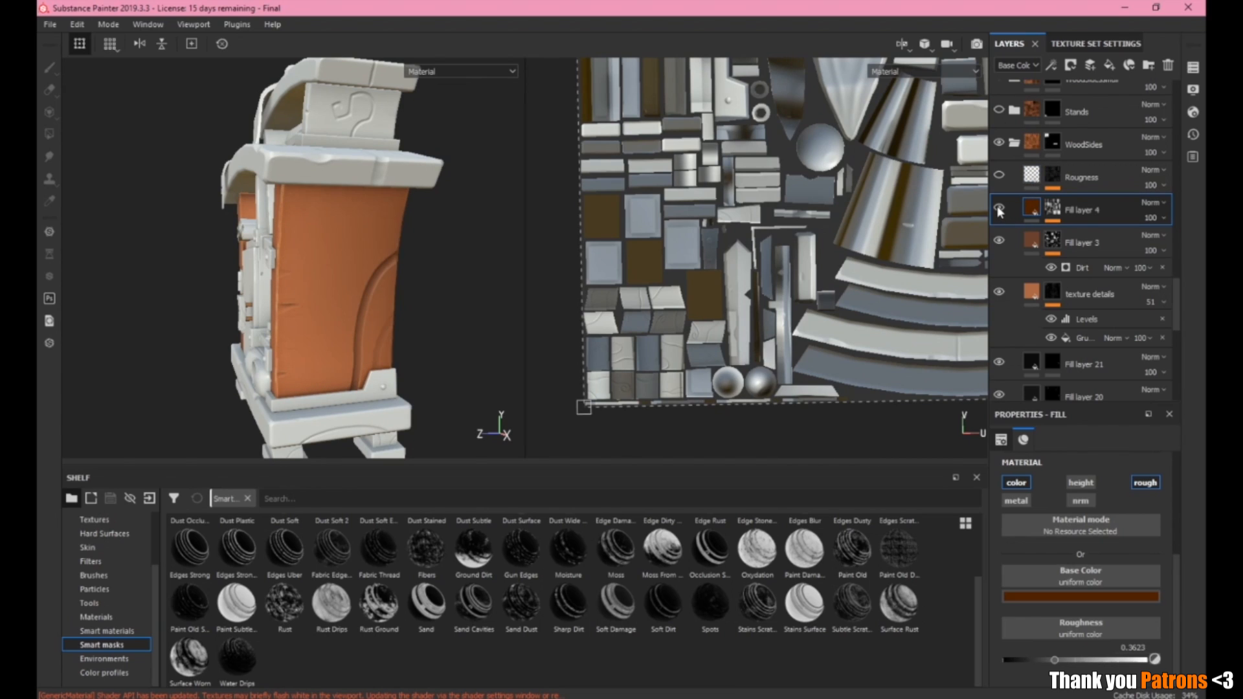
# Review the wood's darkening from a front corner view and compare it with Concept1.jpg in Photos.
pyautogui.keyDown('alt'); pyautogui.moveTo(273, 276); pyautogui.dragTo(395, 339); pyautogui.keyUp('alt')
pyautogui.keyDown('alt'); pyautogui.moveTo(399, 280); pyautogui.dragTo(378, 331, button='right'); pyautogui.keyUp('alt')
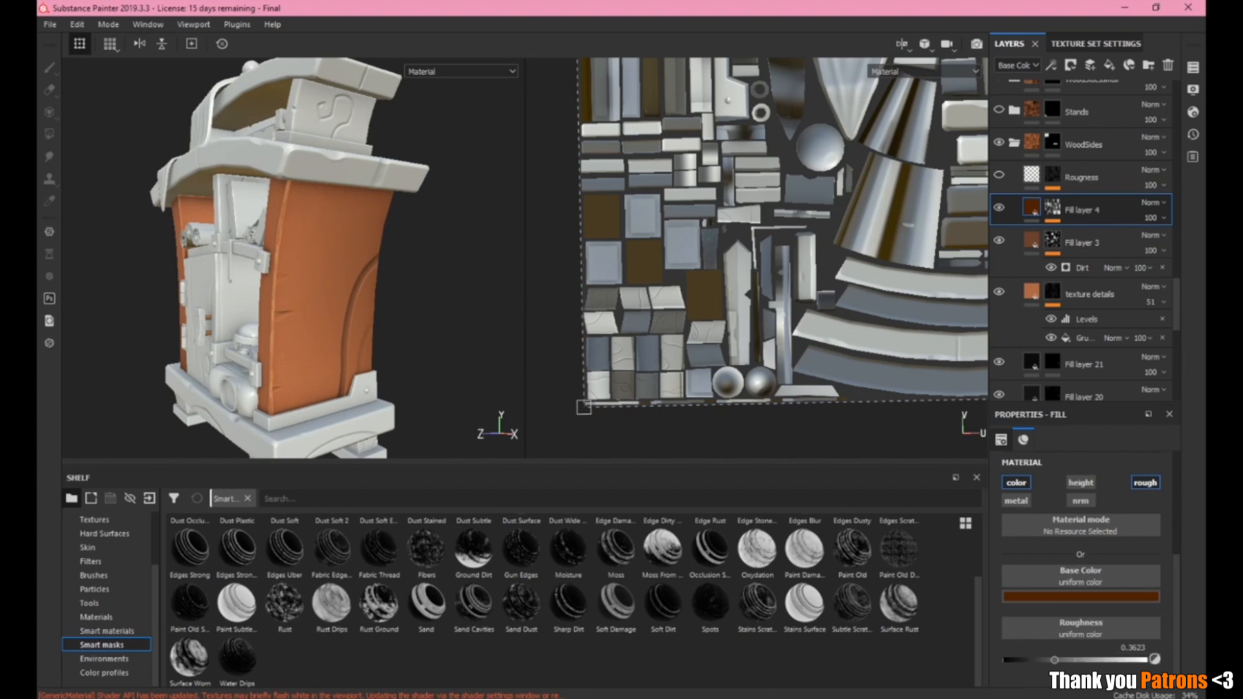
pyautogui.hotkey('alt', 'Tab')
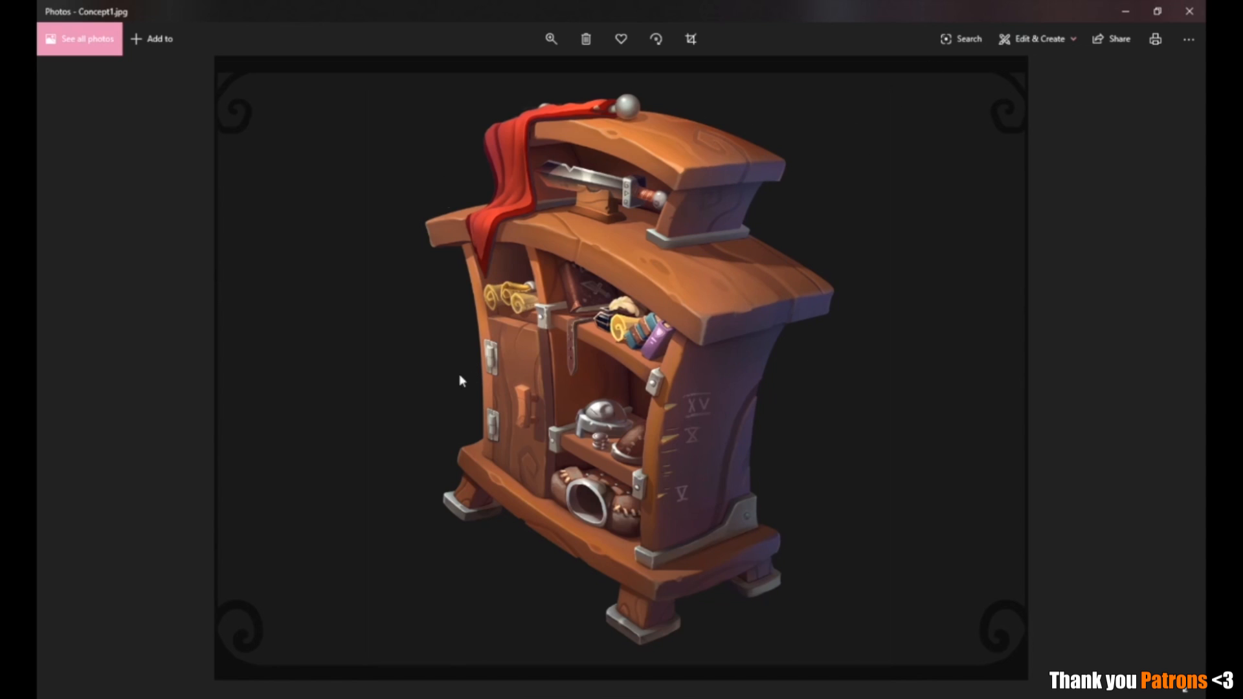
pyautogui.hotkey('alt', 'Tab')
pyautogui.moveTo(347, 258)
pyautogui.keyDown('alt'); pyautogui.mouseDown()
pyautogui.moveTo(353, 341)
pyautogui.moveTo(356, 259)
pyautogui.mouseUp(); pyautogui.keyUp('alt')
# Preview the bookcase's Roughness channel with Fill layer 4 selected, and return the viewport to Material display.
pyautogui.click(1045, 209)
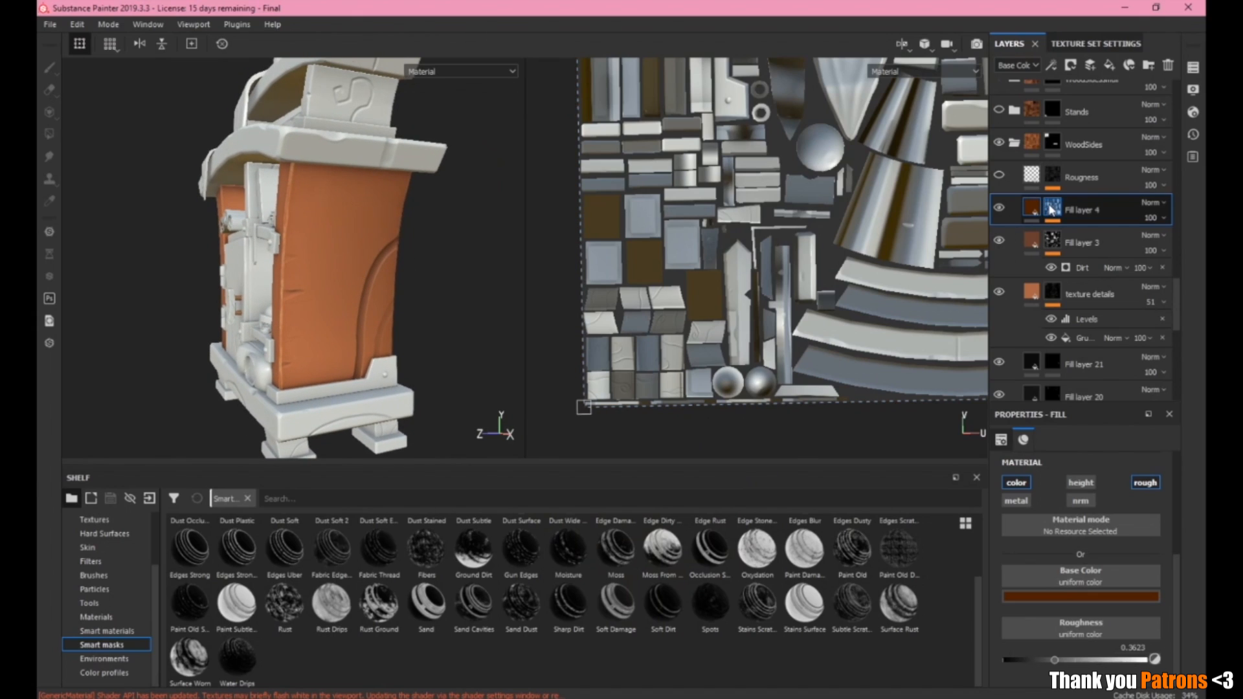
pyautogui.click(421, 74)
pyautogui.click(445, 132)
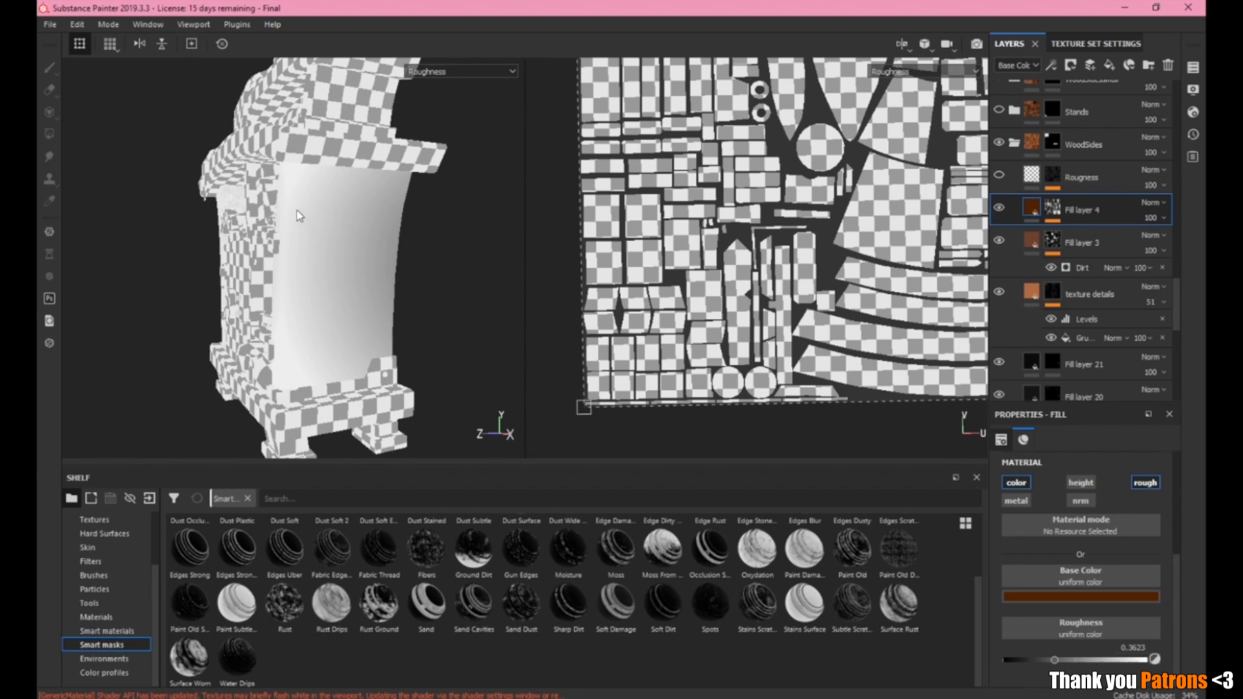
pyautogui.click(420, 73)
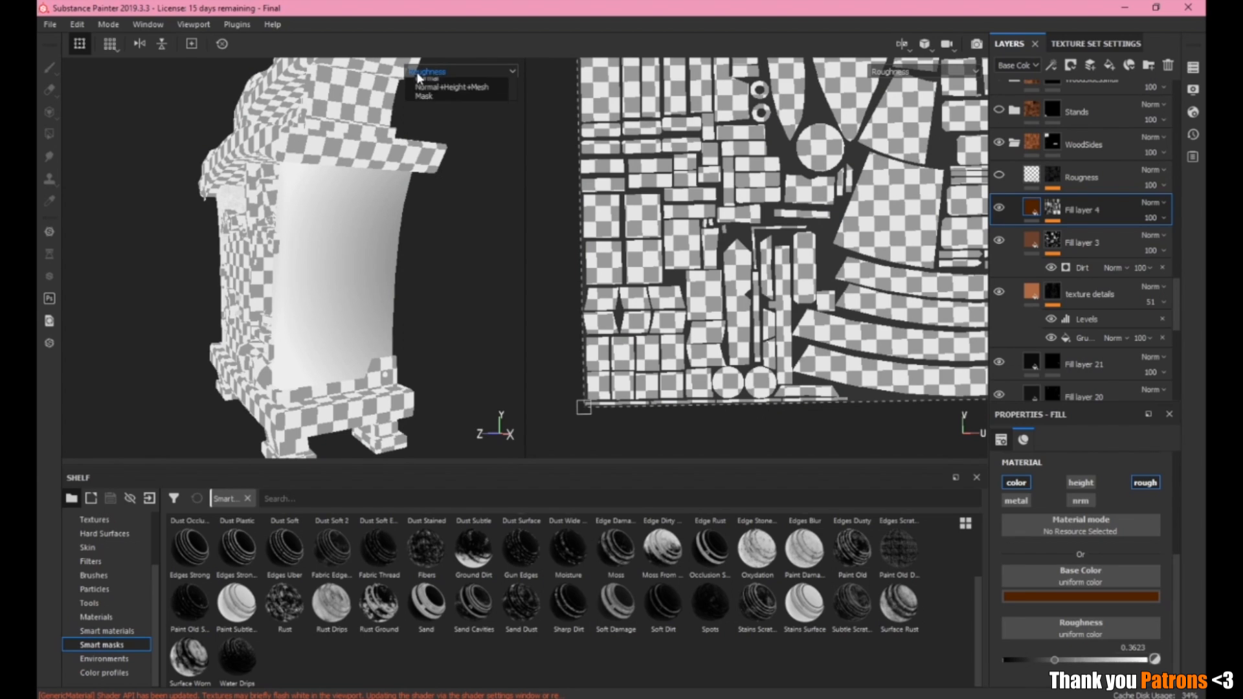
pyautogui.click(428, 100)
pyautogui.keyDown('shift'); pyautogui.moveTo(397, 197); pyautogui.dragTo(428, 214, button='right'); pyautogui.keyUp('shift')
pyautogui.keyDown('alt'); pyautogui.moveTo(332, 238); pyautogui.dragTo(309, 248); pyautogui.keyUp('alt')
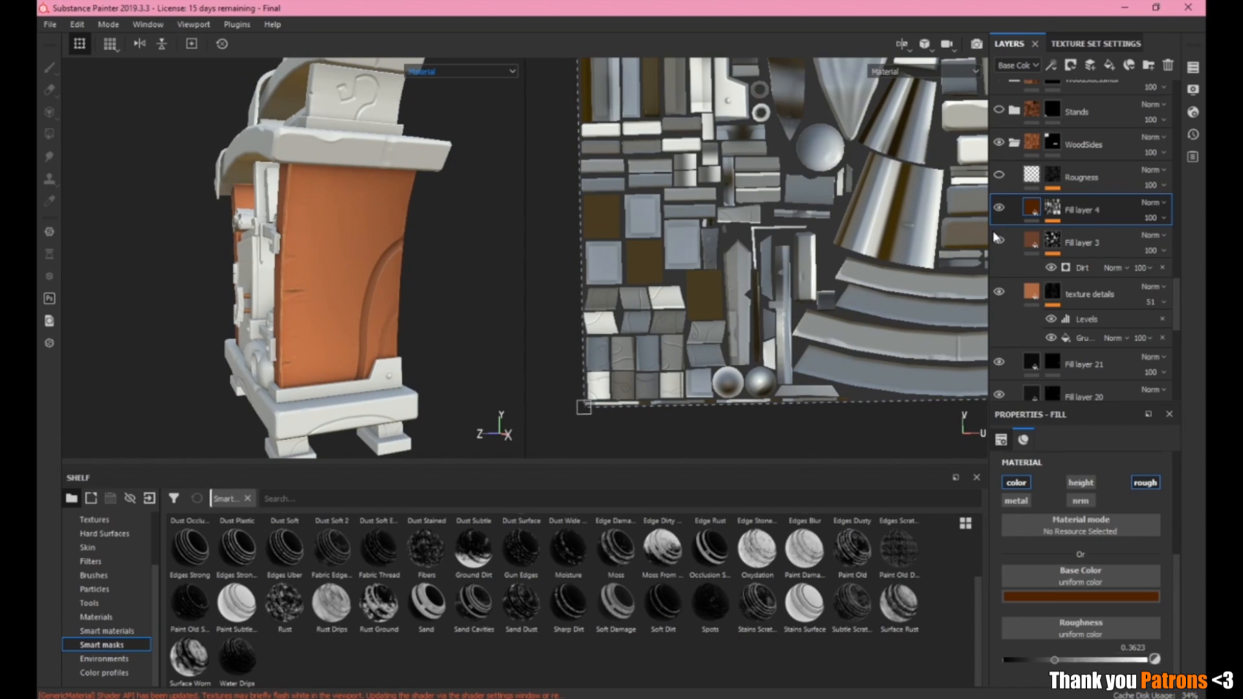
# Select the Rougness fill layer, make it visible, and inspect its effect on the side panel up close.
pyautogui.click(1094, 185)
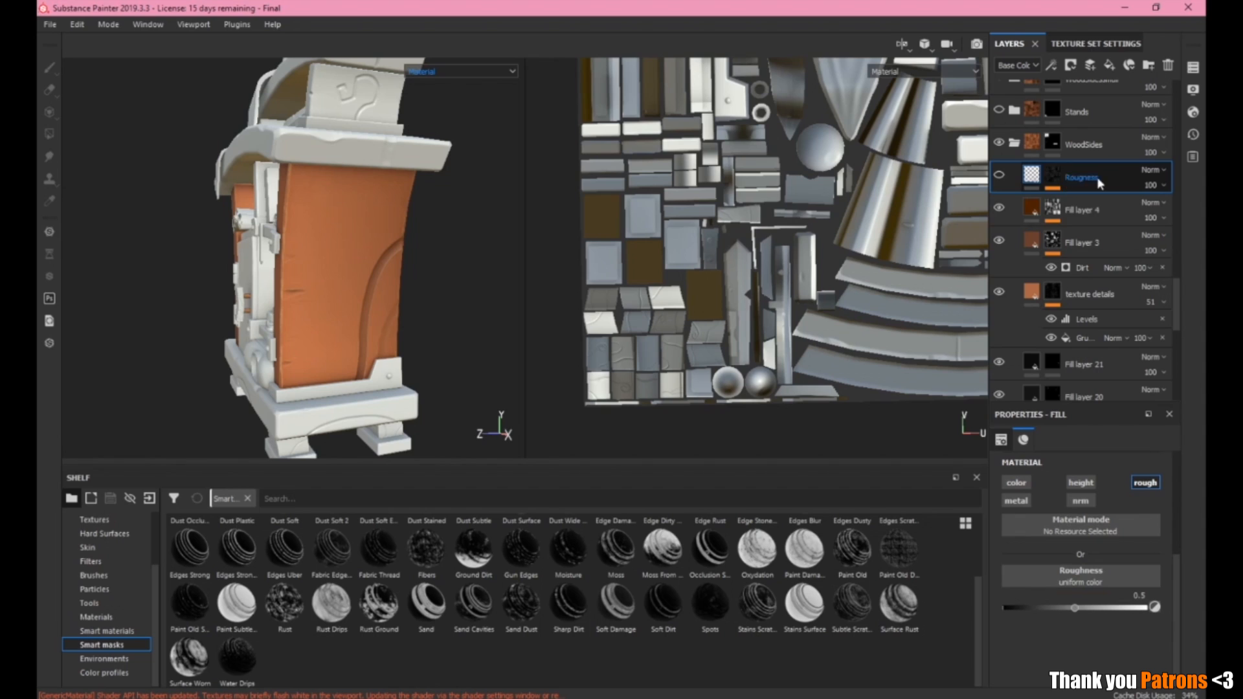
pyautogui.keyDown('alt'); pyautogui.moveTo(337, 252); pyautogui.dragTo(460, 222); pyautogui.keyUp('alt')
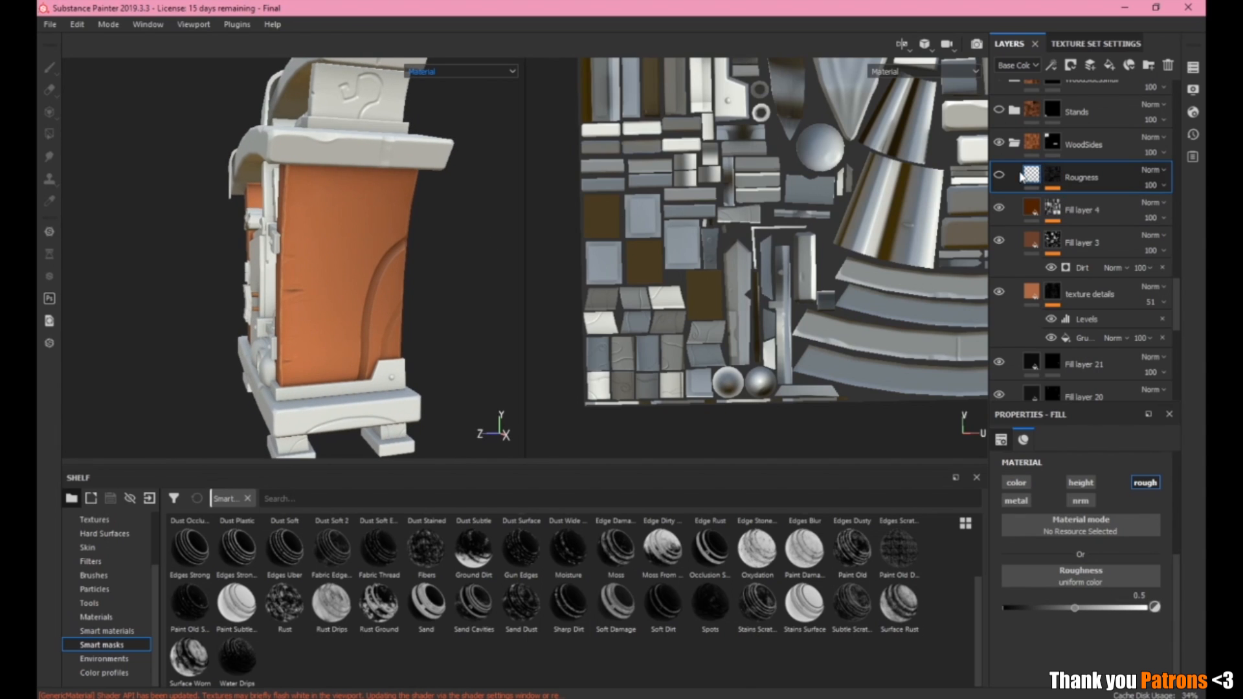
pyautogui.click(1000, 174)
pyautogui.keyDown('alt'); pyautogui.moveTo(237, 340); pyautogui.dragTo(305, 289); pyautogui.keyUp('alt')
pyautogui.scroll(3, 305, 291)
pyautogui.scroll(-2, 369, 288)
pyautogui.keyDown('alt'); pyautogui.moveTo(386, 299); pyautogui.dragTo(357, 292, button='middle'); pyautogui.keyUp('alt')
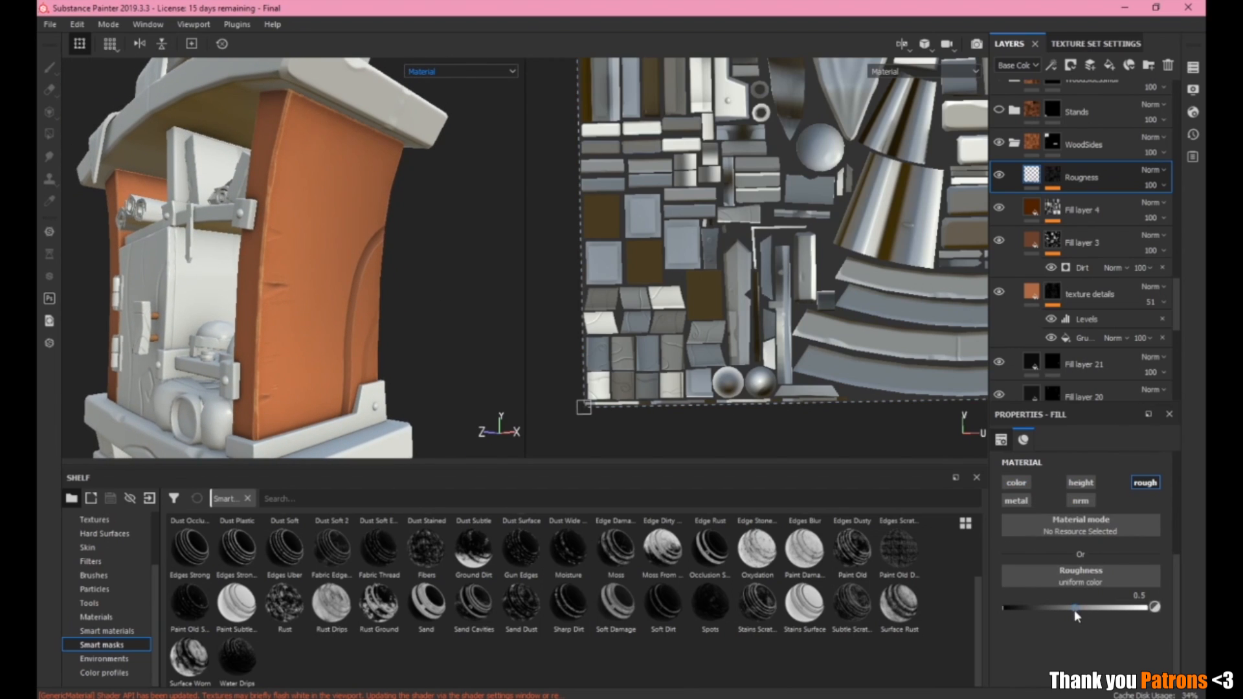
# Open the Mask Editor generator on the Rougness layer's mask and review its parameters and image inputs.
pyautogui.click(1046, 172)
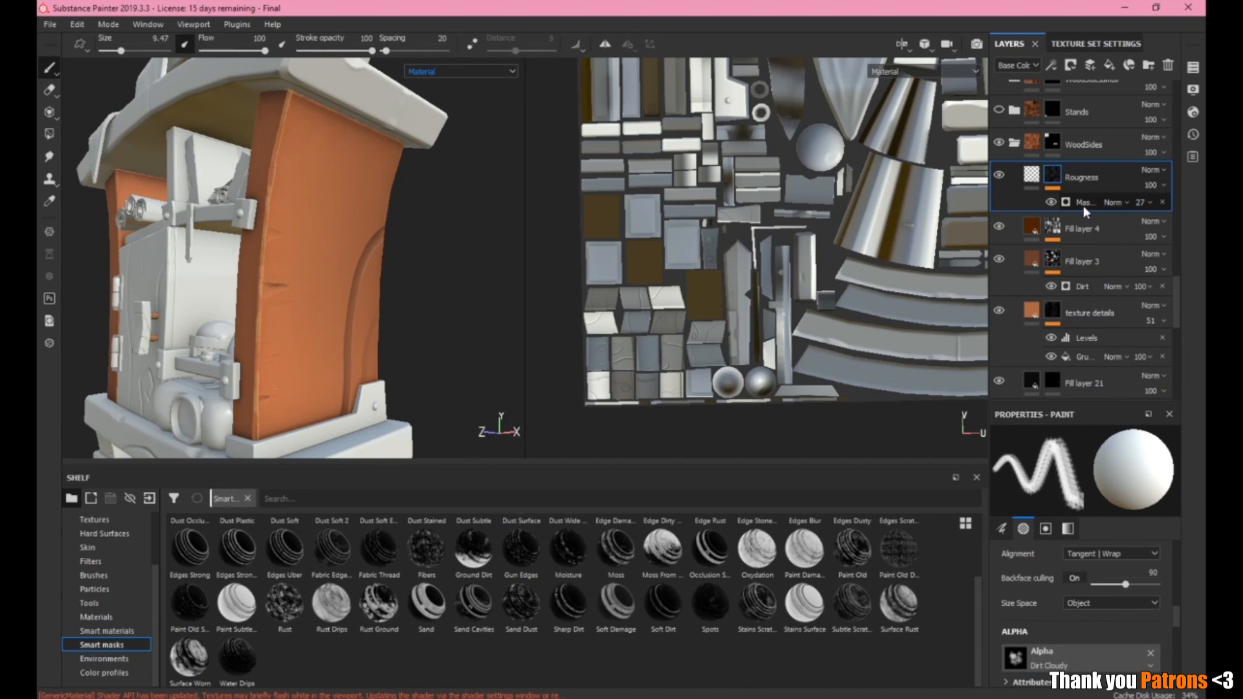
pyautogui.click(1083, 202)
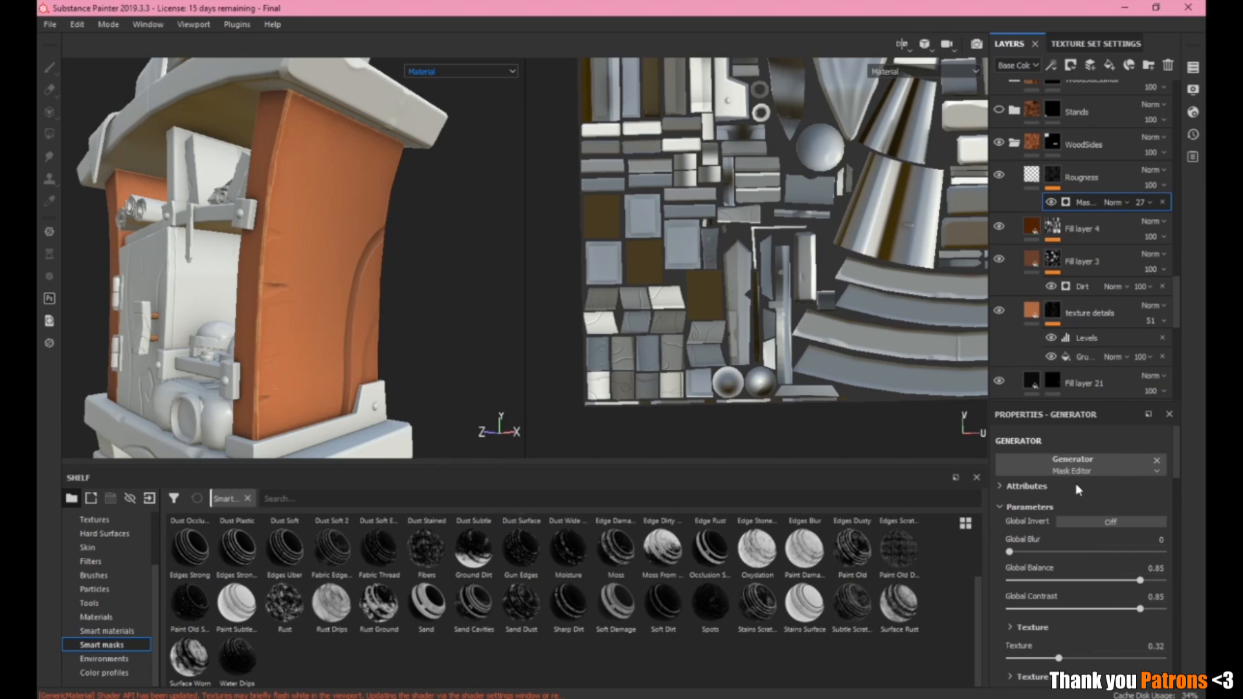
pyautogui.scroll(-4, 1048, 542)
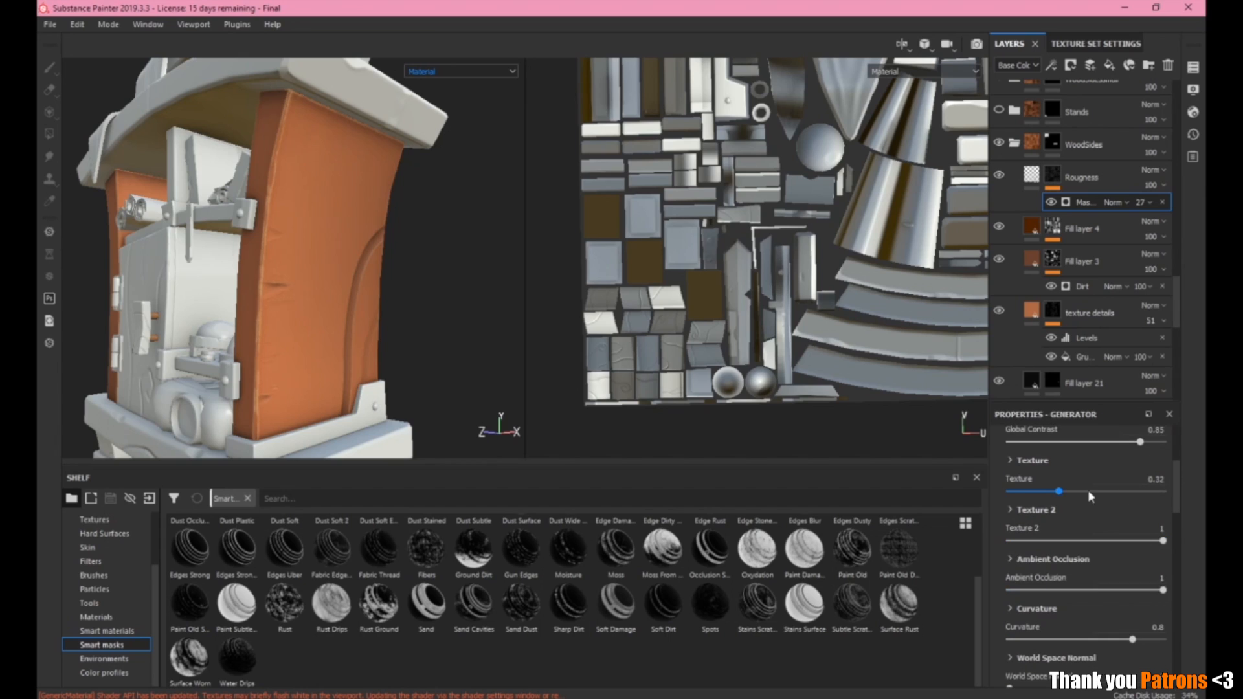
pyautogui.scroll(-10, 1091, 565)
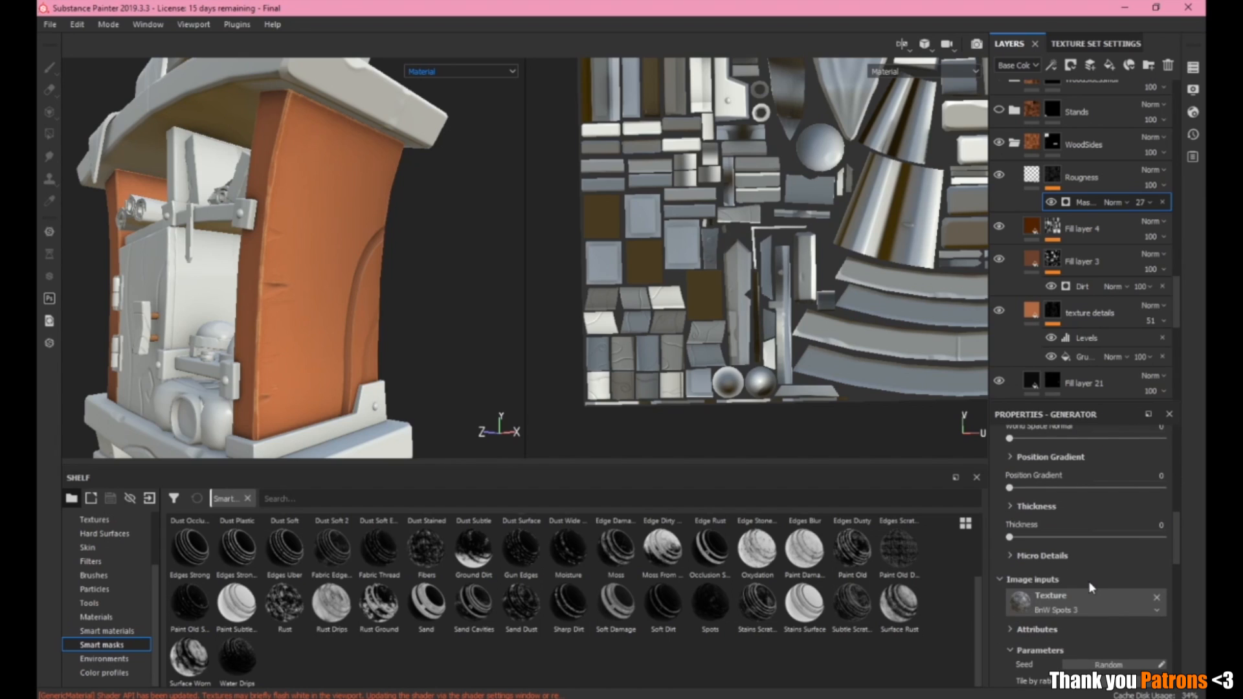
pyautogui.scroll(-5, 1089, 582)
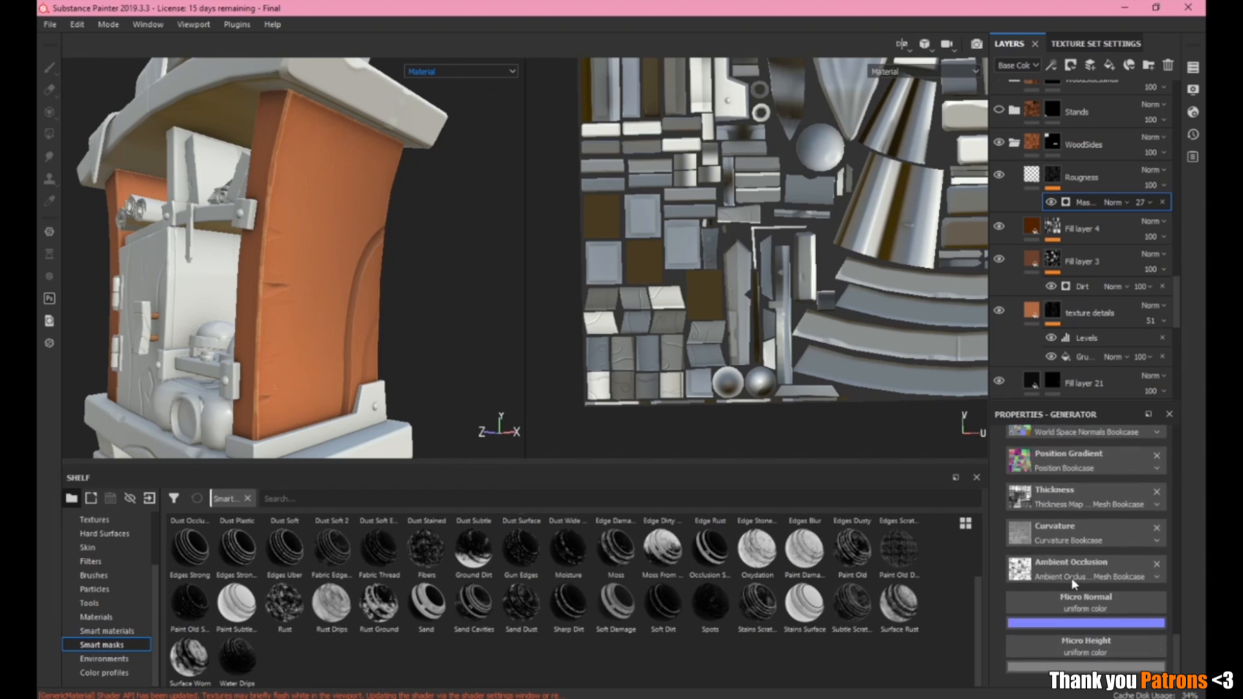
pyautogui.scroll(15, 1070, 578)
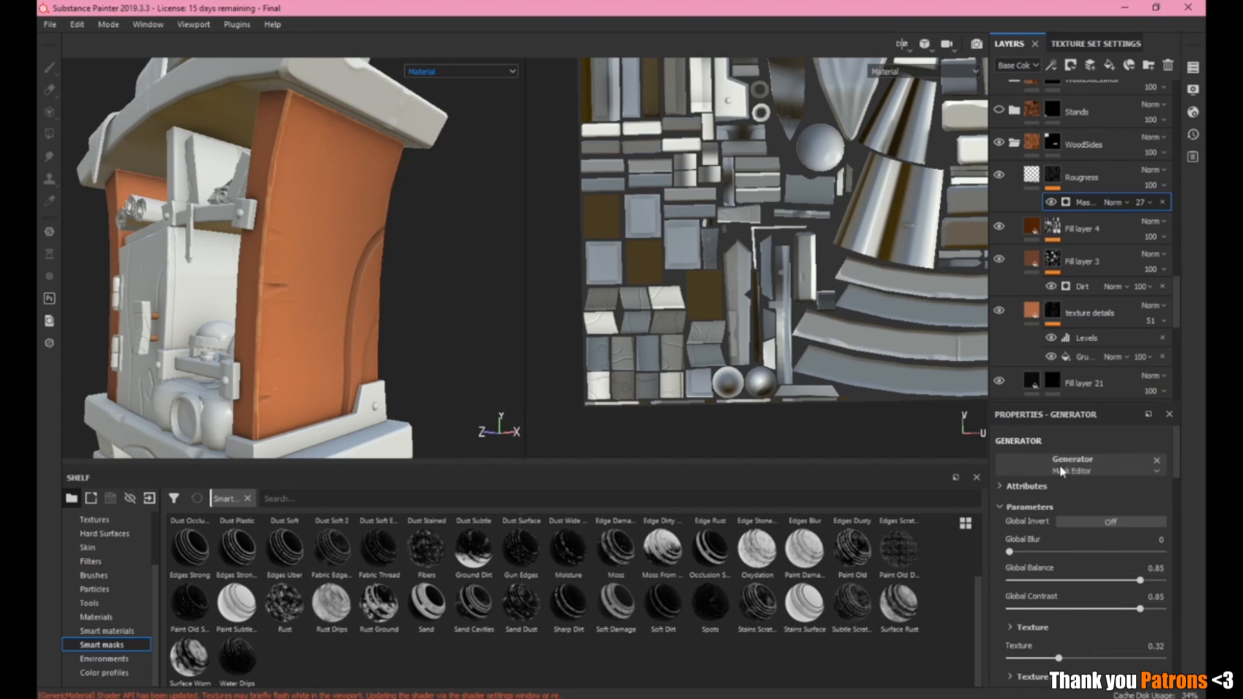
# Look through the WoodSides layers down to base, reselect the Rougness layer's mask, and view the side panel from different angles.
pyautogui.scroll(-10, 1065, 347)
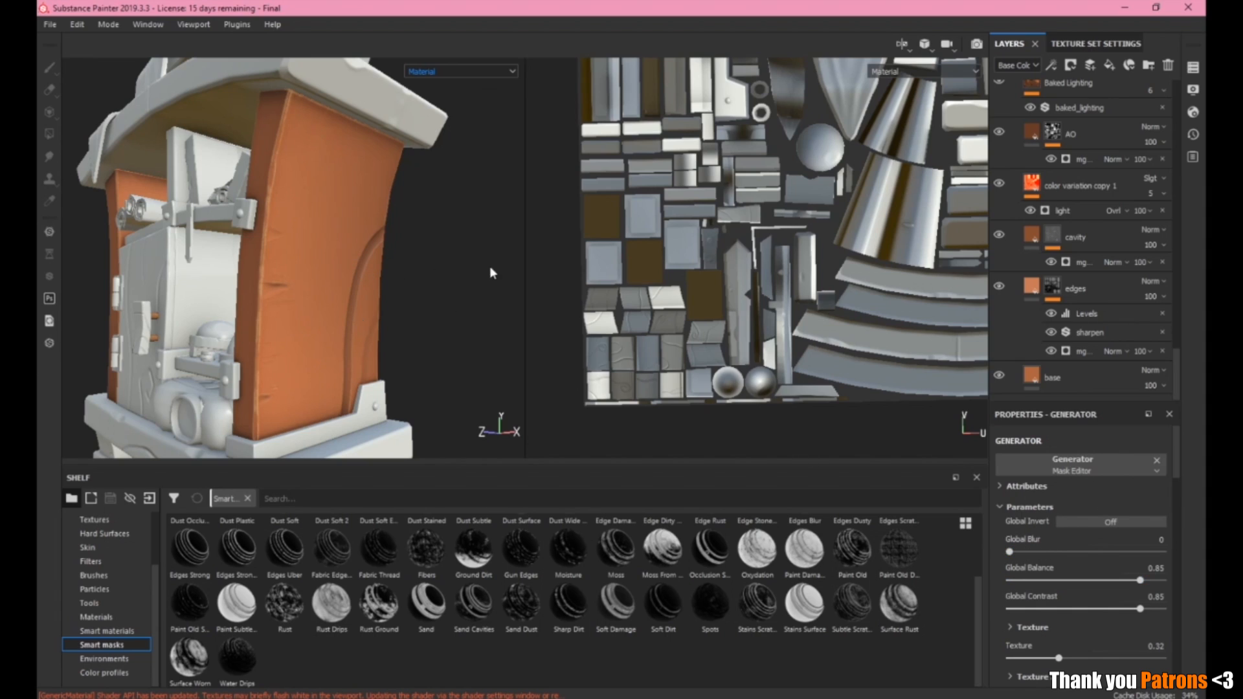
pyautogui.keyDown('alt'); pyautogui.moveTo(366, 218); pyautogui.dragTo(301, 221); pyautogui.keyUp('alt')
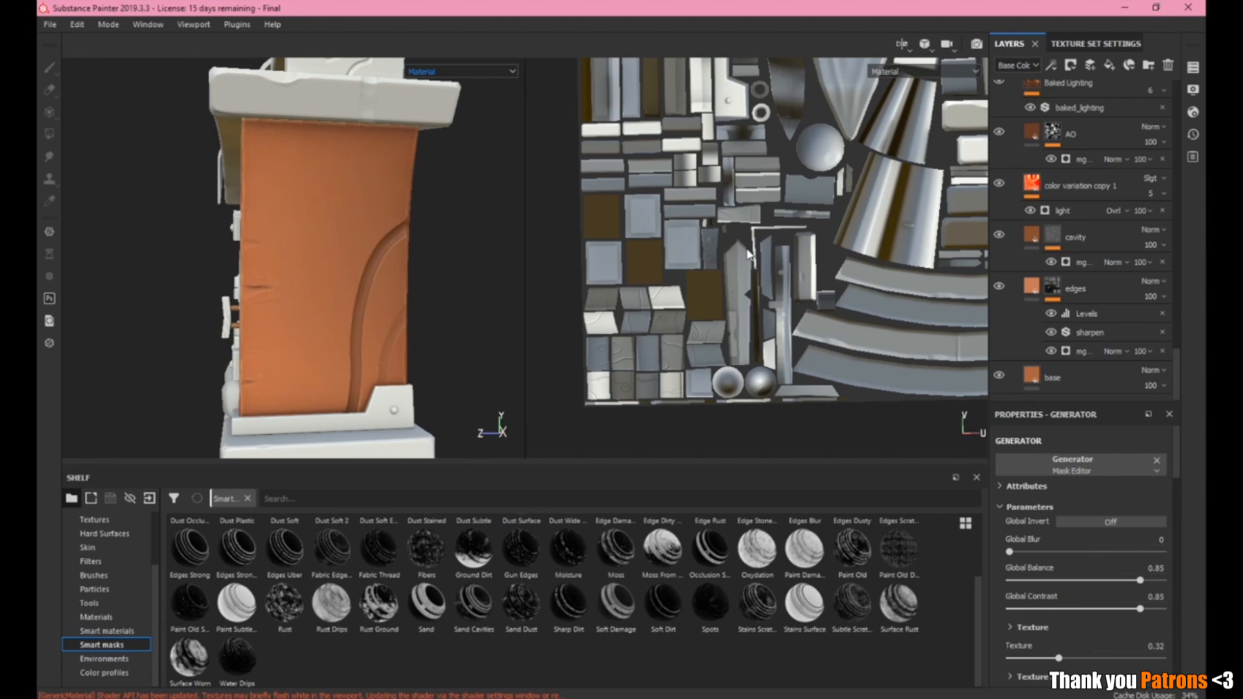
pyautogui.scroll(2, 1053, 172)
pyautogui.scroll(4, 1054, 172)
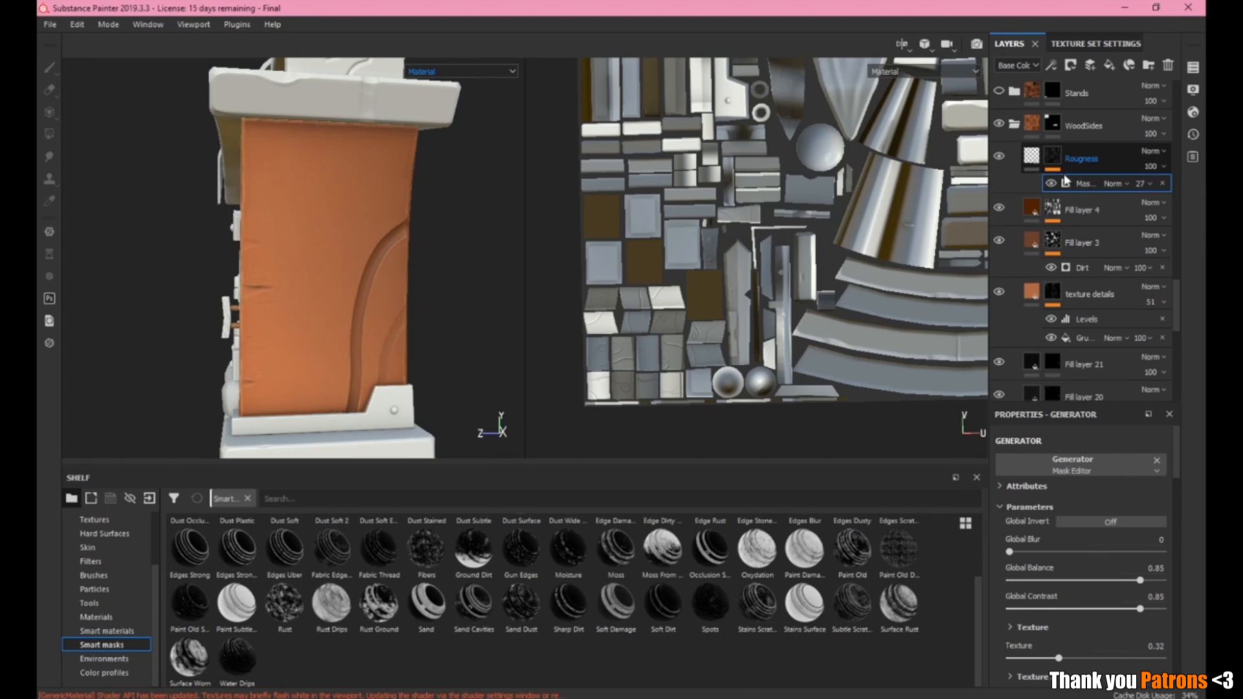
pyautogui.click(1072, 170)
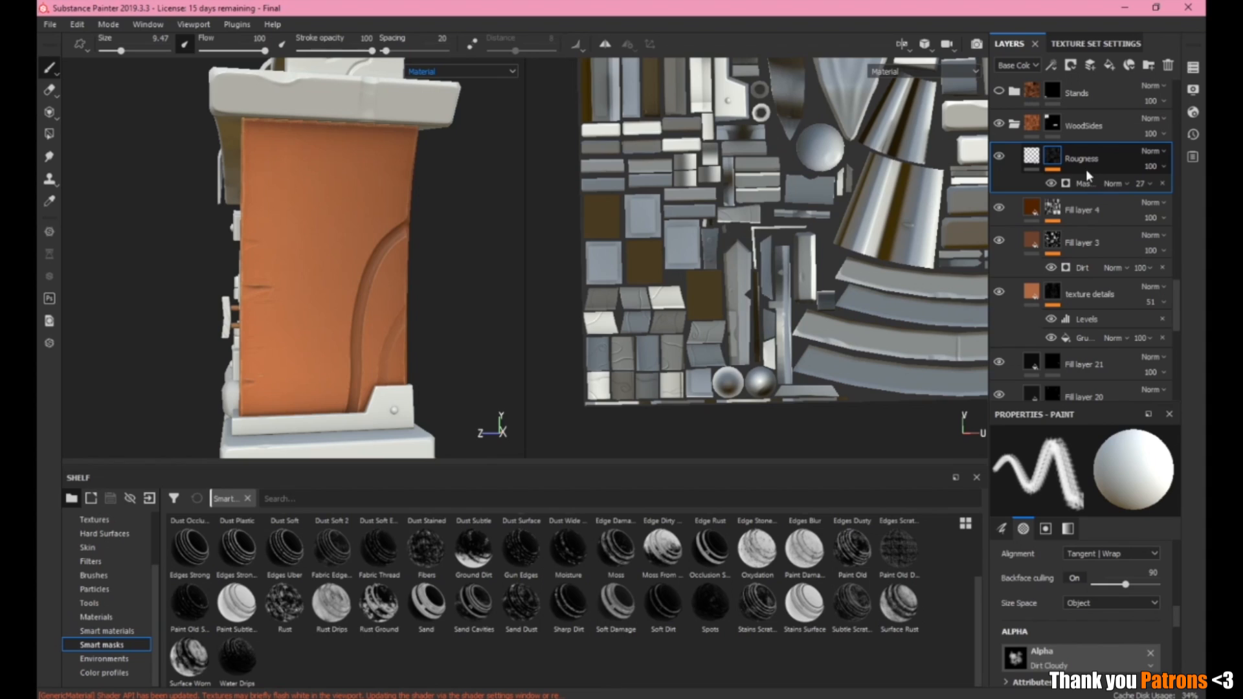
pyautogui.keyDown('alt'); pyautogui.moveTo(298, 259); pyautogui.dragTo(383, 260); pyautogui.keyUp('alt')
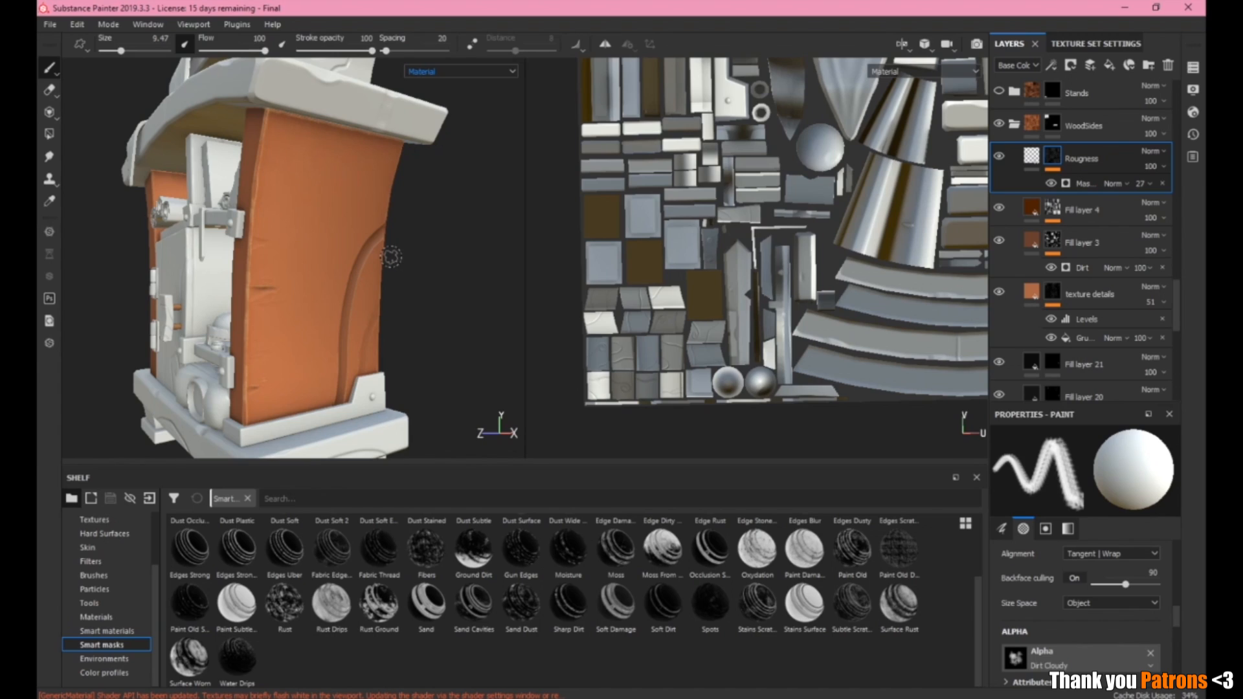
# Browse the available generators for the Rougness mask and show the Grunges category in the shelf.
pyautogui.click(1078, 185)
pyautogui.click(1073, 462)
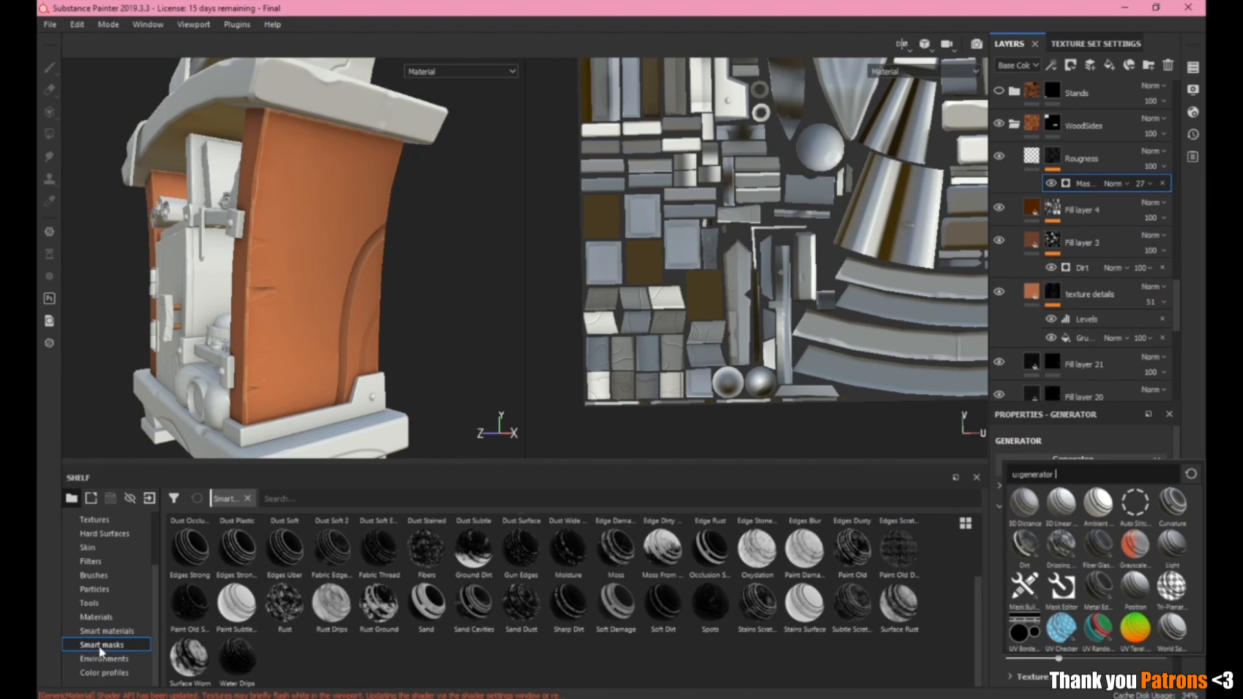
pyautogui.click(100, 545)
pyautogui.scroll(2, 100, 545)
pyautogui.click(104, 562)
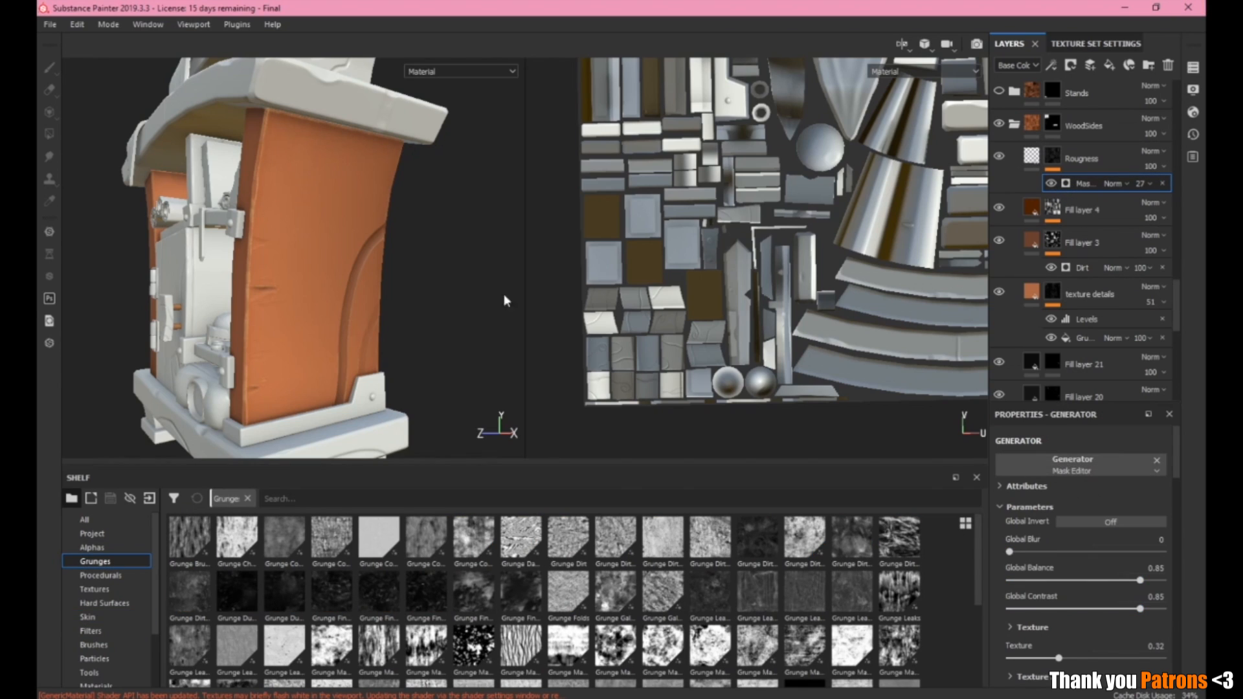
# Display the Roughness channel in the viewport and examine the side panel alongside the Mask Editor's parameters and textures.
pyautogui.click(451, 73)
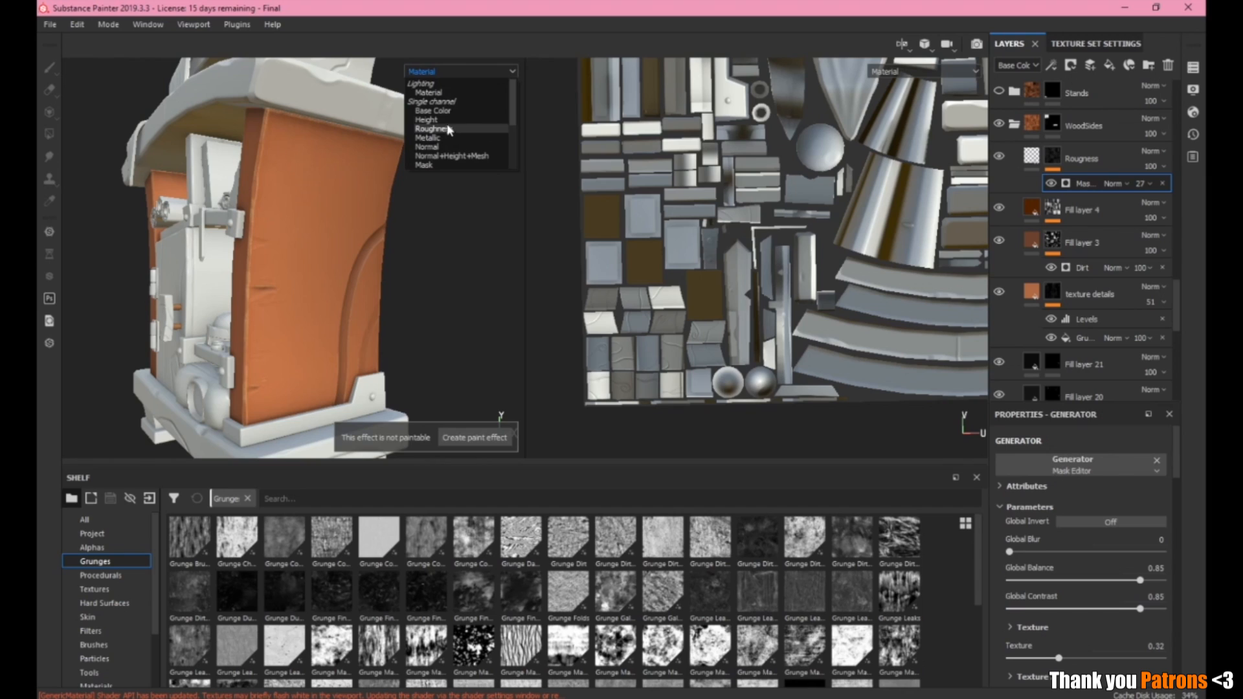
pyautogui.click(436, 129)
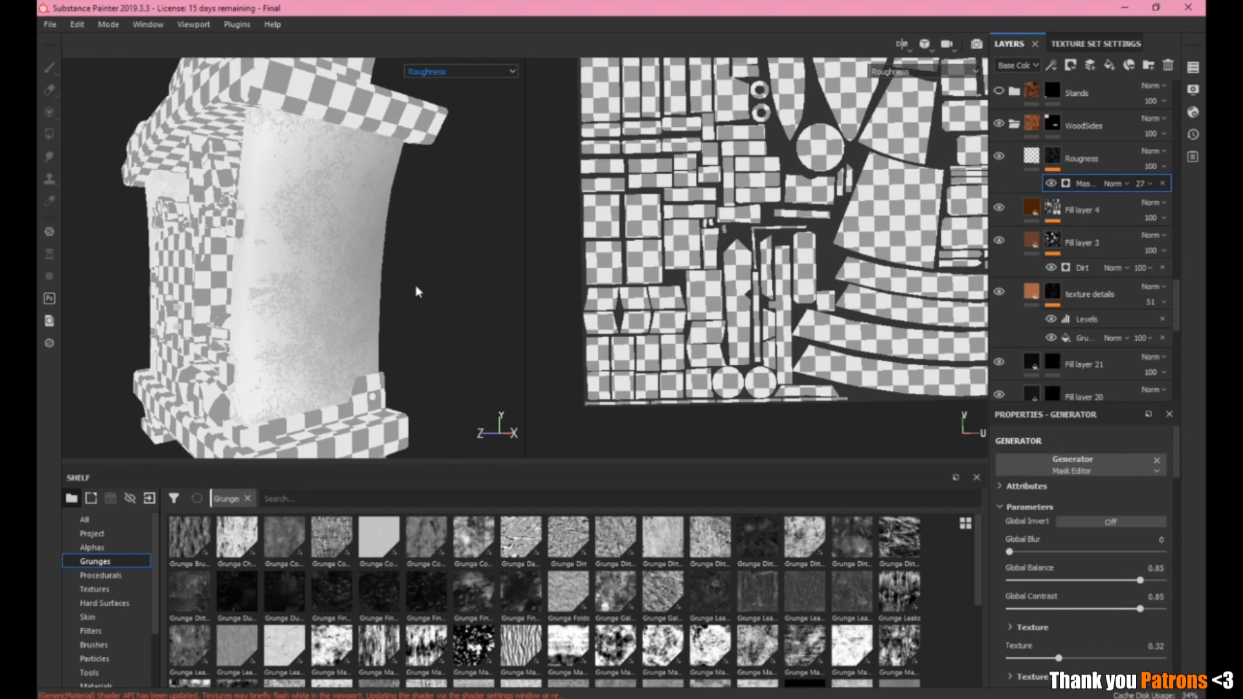
pyautogui.keyDown('alt'); pyautogui.moveTo(404, 292); pyautogui.dragTo(356, 206); pyautogui.keyUp('alt')
pyautogui.scroll(-6, 1061, 537)
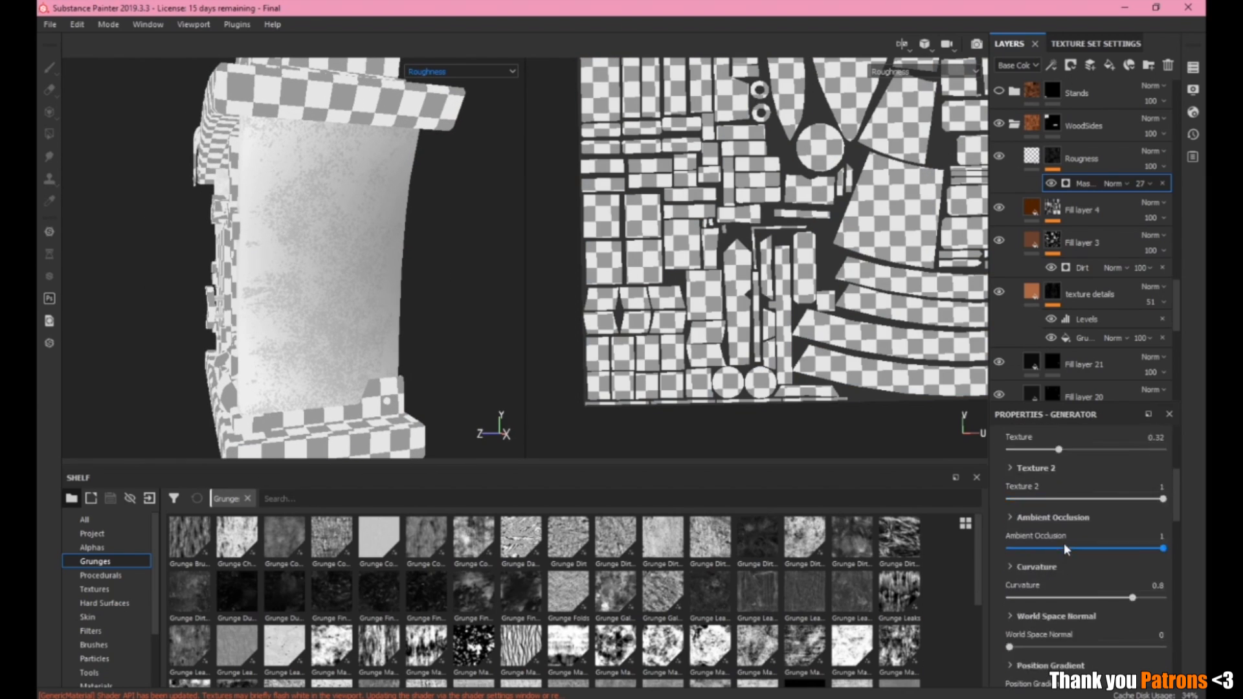
pyautogui.scroll(-8, 1062, 538)
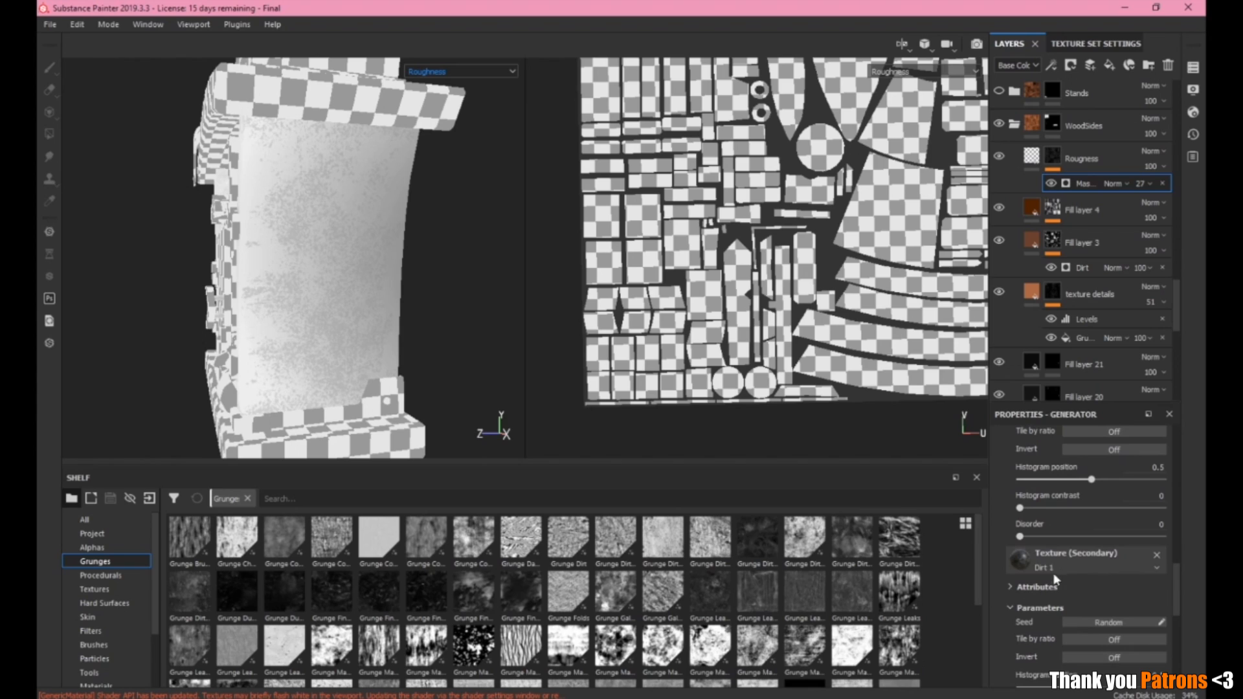
pyautogui.scroll(-5, 1088, 573)
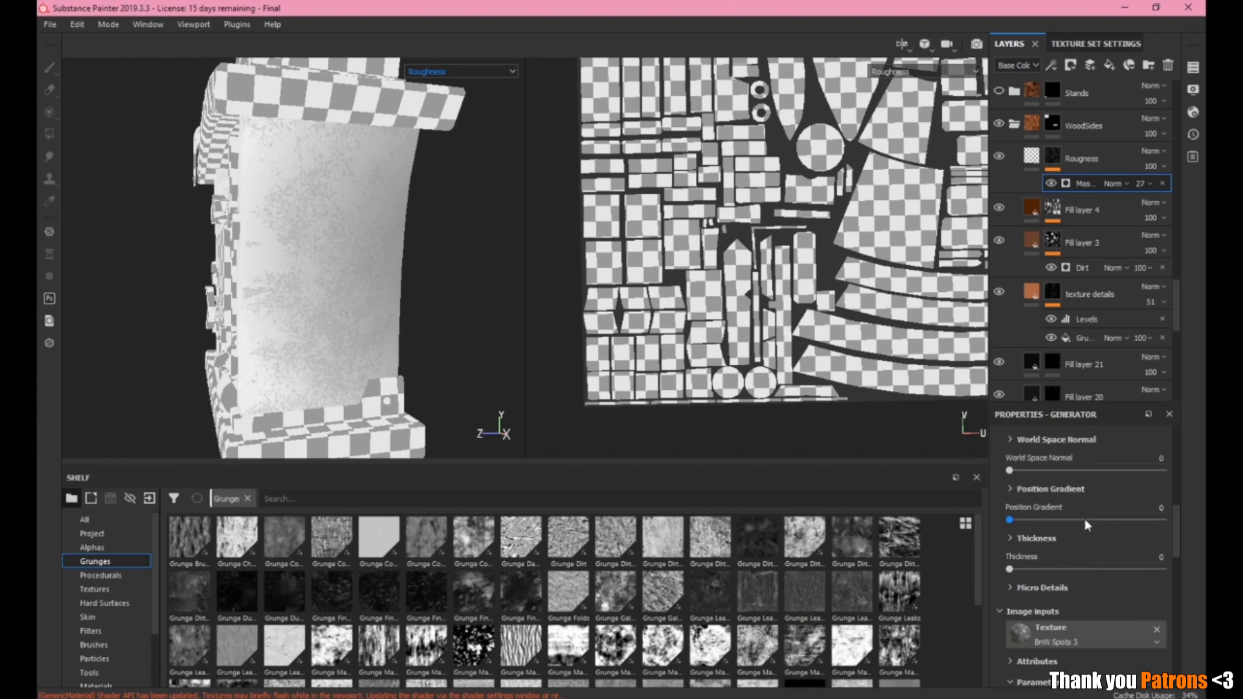
pyautogui.scroll(2, 1087, 524)
pyautogui.keyDown('alt'); pyautogui.moveTo(391, 301); pyautogui.dragTo(345, 271); pyautogui.keyUp('alt')
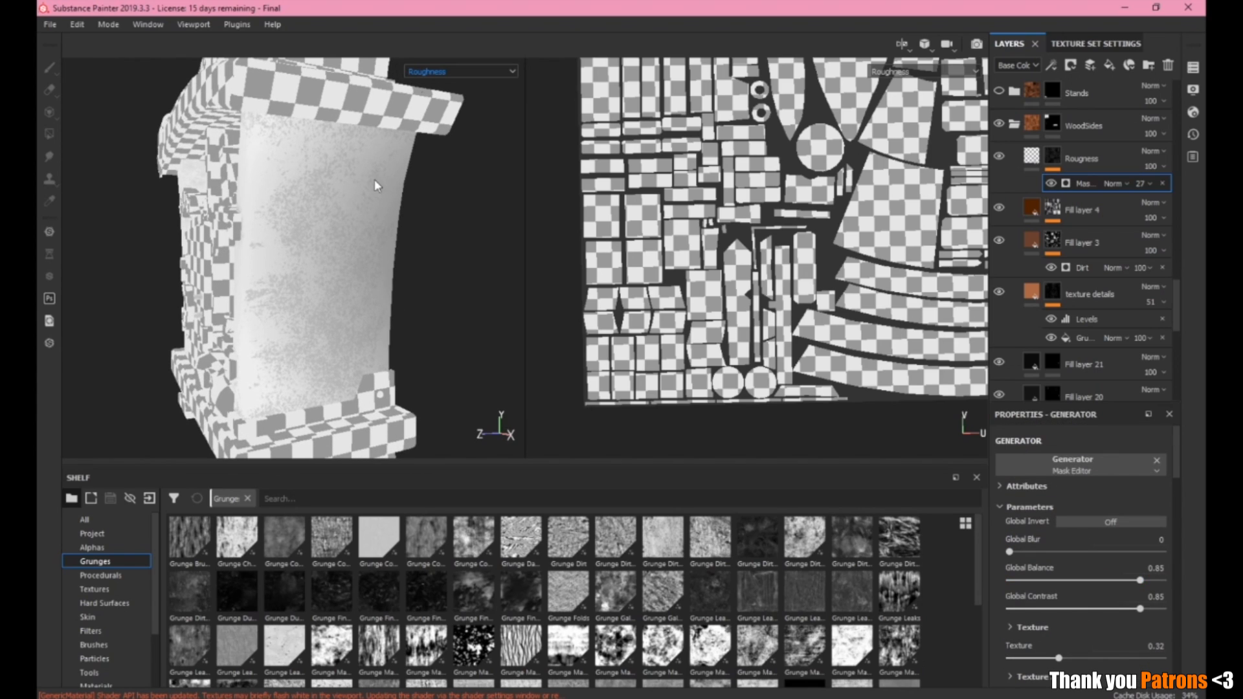
# Return the viewport to Material display and collapse the WoodSides group in the layer stack.
pyautogui.click(476, 71)
pyautogui.click(460, 96)
pyautogui.keyDown('alt'); pyautogui.moveTo(446, 272); pyautogui.dragTo(391, 250); pyautogui.keyUp('alt')
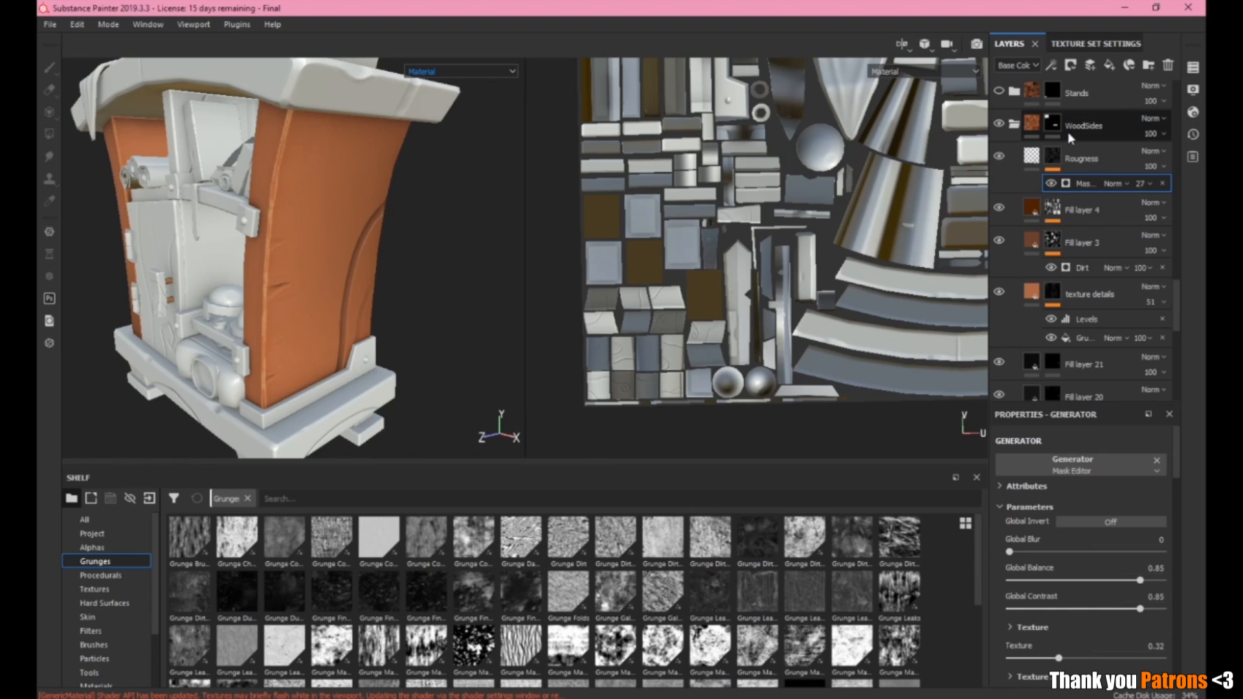
pyautogui.click(1013, 125)
pyautogui.scroll(-4, 374, 233)
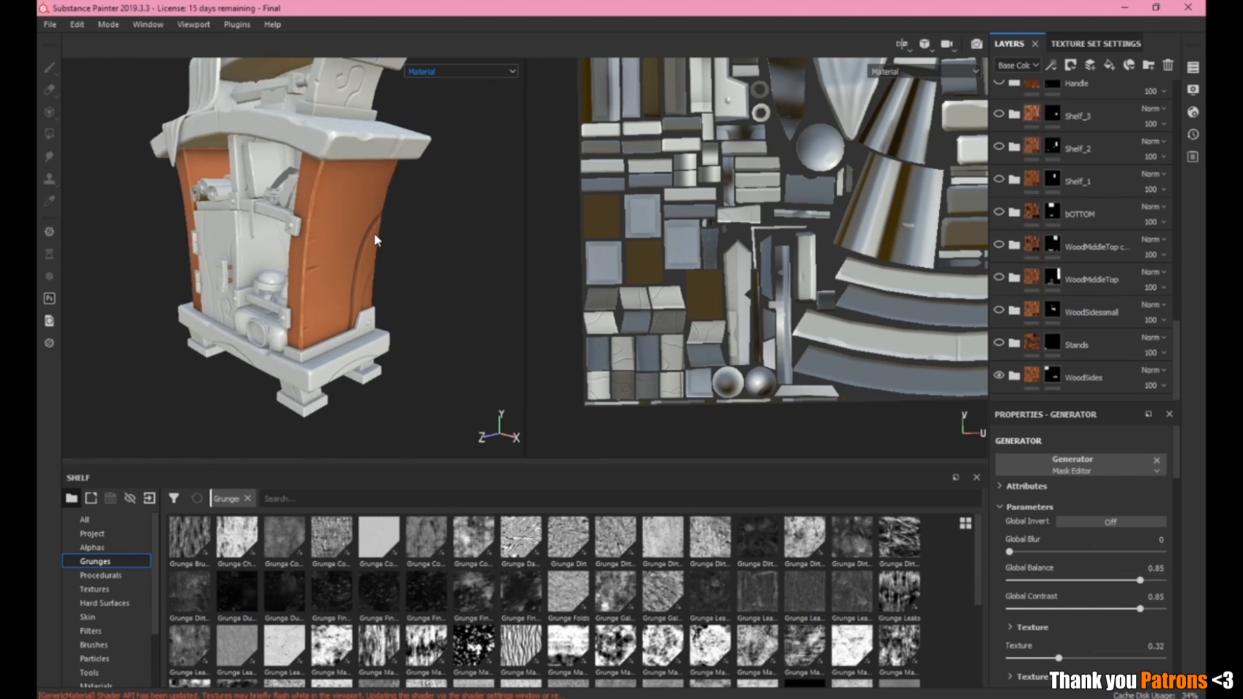
pyautogui.keyDown('alt'); pyautogui.moveTo(351, 220); pyautogui.dragTo(385, 262, button='middle'); pyautogui.keyUp('alt')
pyautogui.keyDown('alt'); pyautogui.moveTo(386, 262); pyautogui.dragTo(339, 325); pyautogui.keyUp('alt')
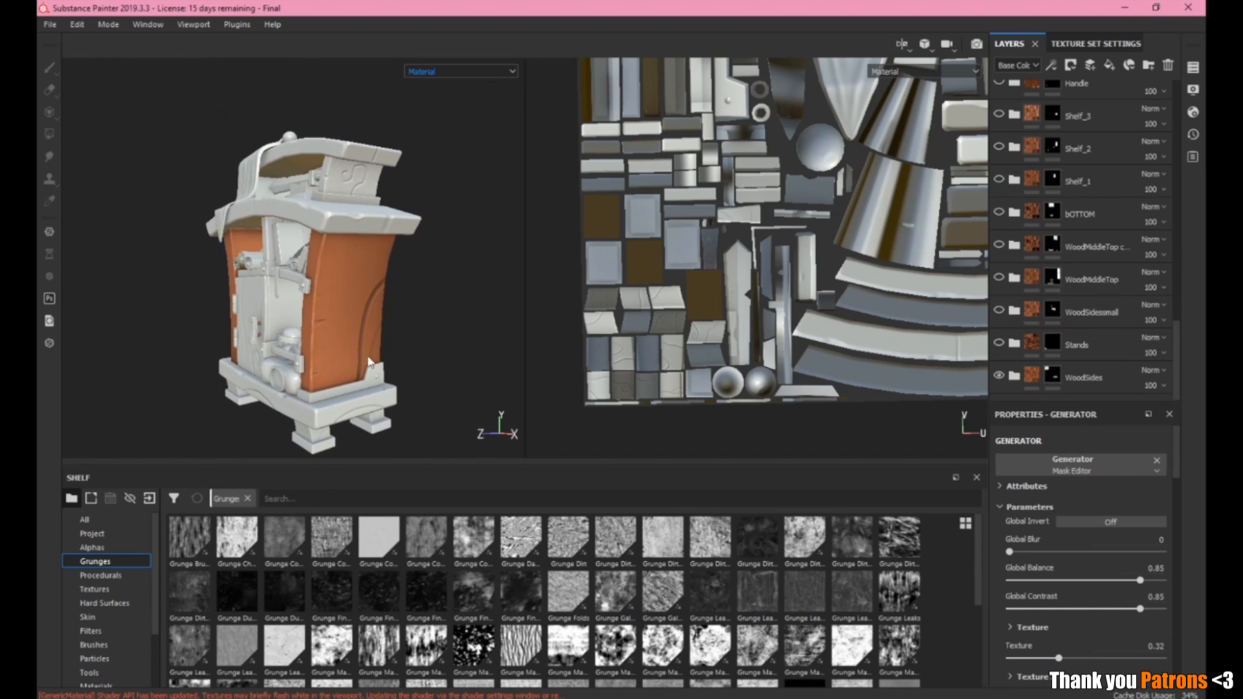
# Look through the whole layer stack of group folders and point out the WoodSides group's mask.
pyautogui.doubleClick(1068, 379)
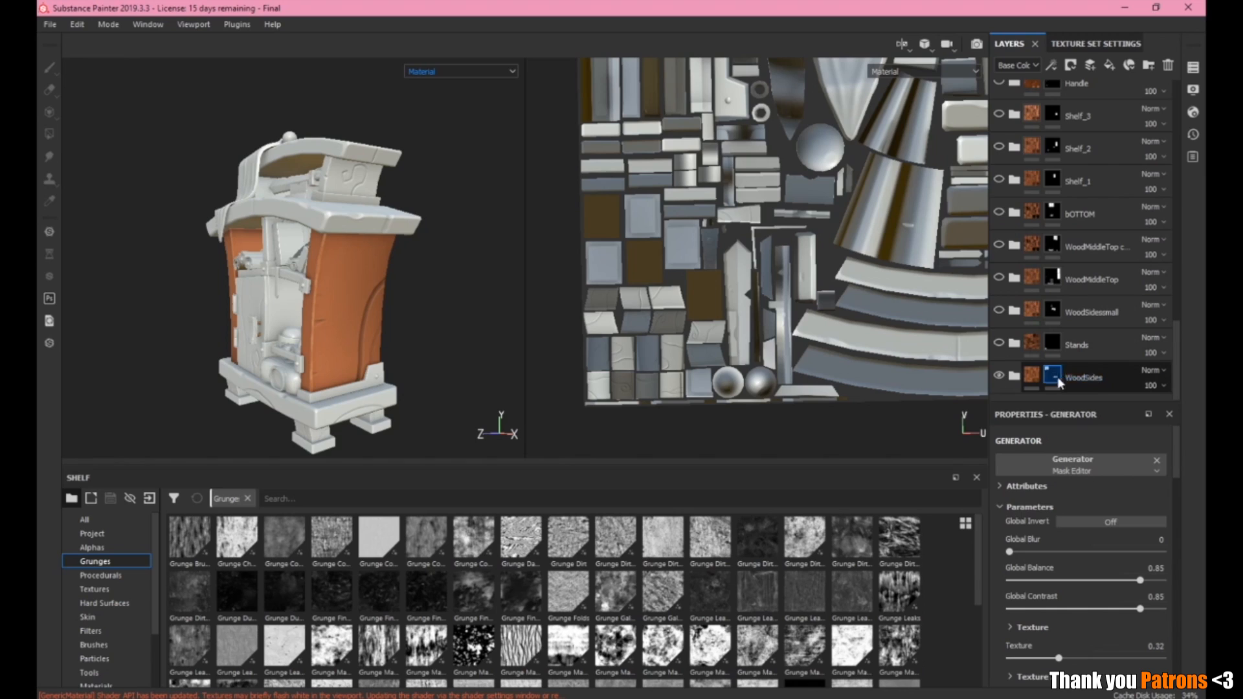
pyautogui.scroll(10, 1058, 297)
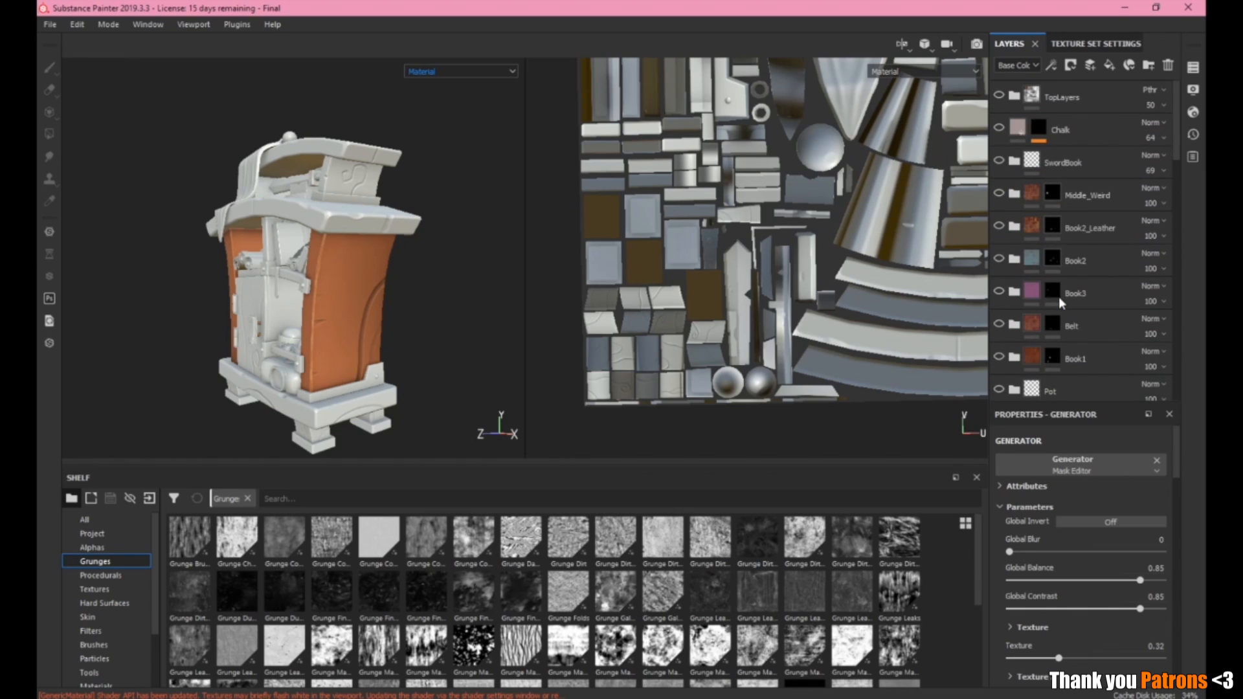
pyautogui.scroll(-10, 1059, 285)
pyautogui.keyDown('alt'); pyautogui.moveTo(350, 213); pyautogui.dragTo(307, 214); pyautogui.keyUp('alt')
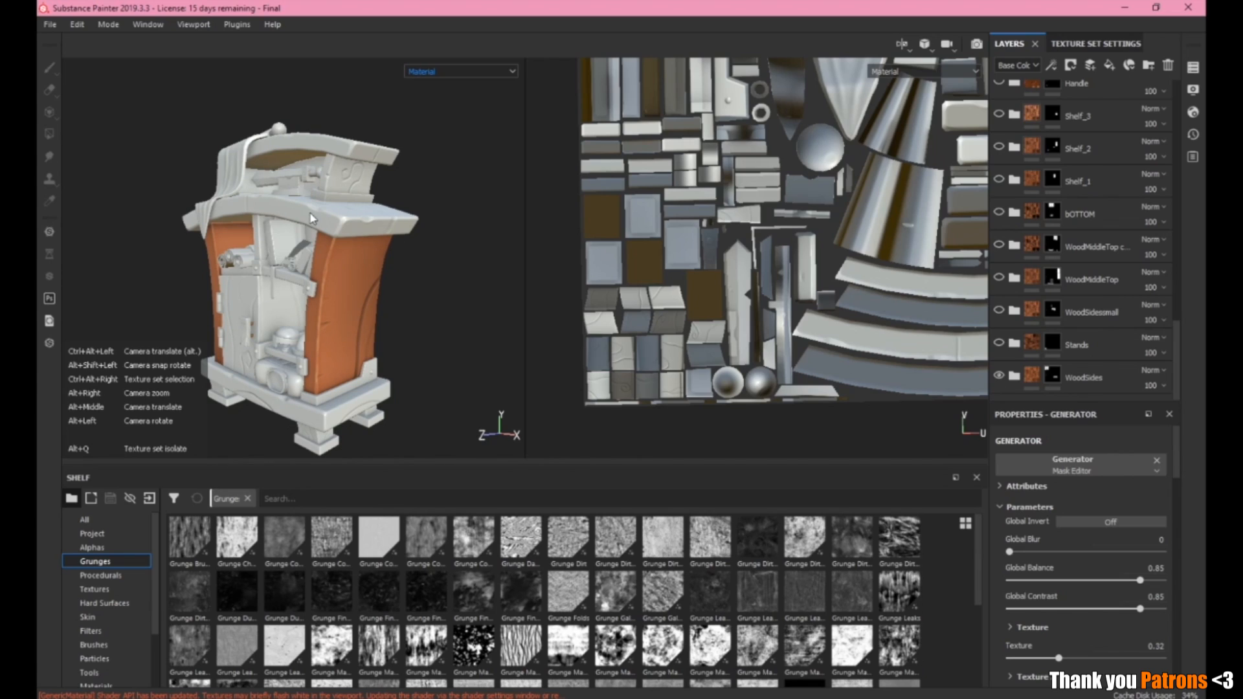
pyautogui.click(1054, 376)
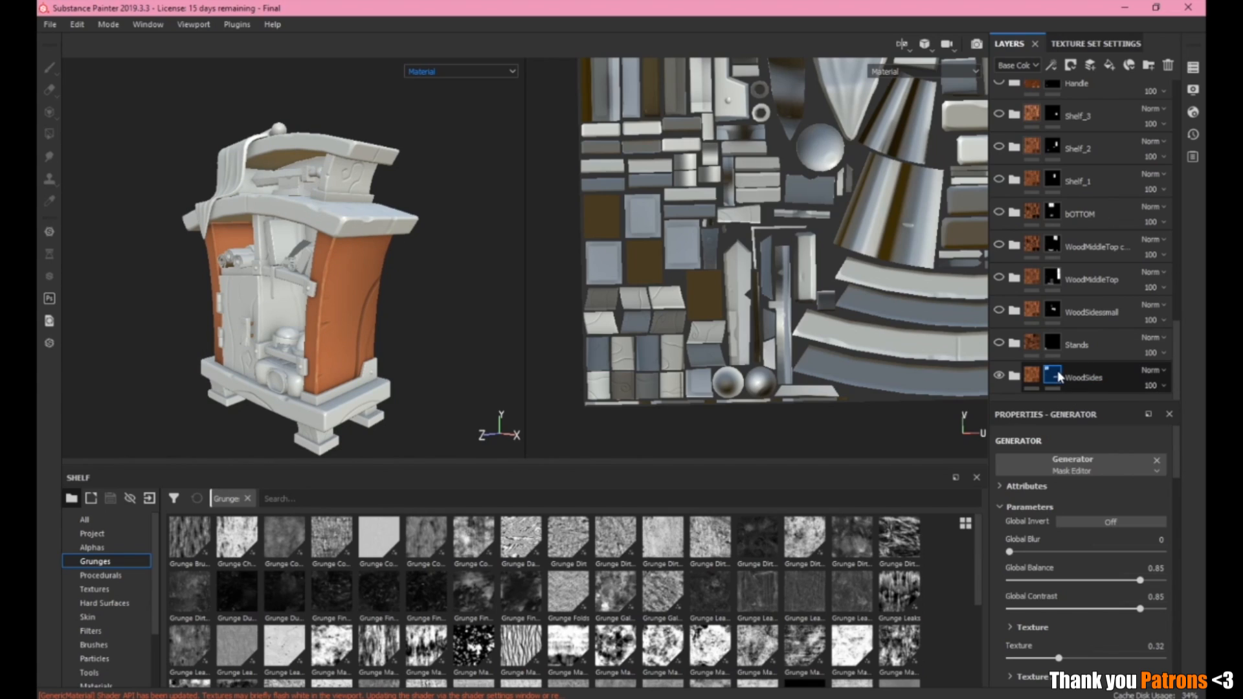
# Show the Stands group and examine the wood material on the bookcase's legs.
pyautogui.keyDown('alt'); pyautogui.moveTo(487, 363); pyautogui.dragTo(472, 311); pyautogui.keyUp('alt')
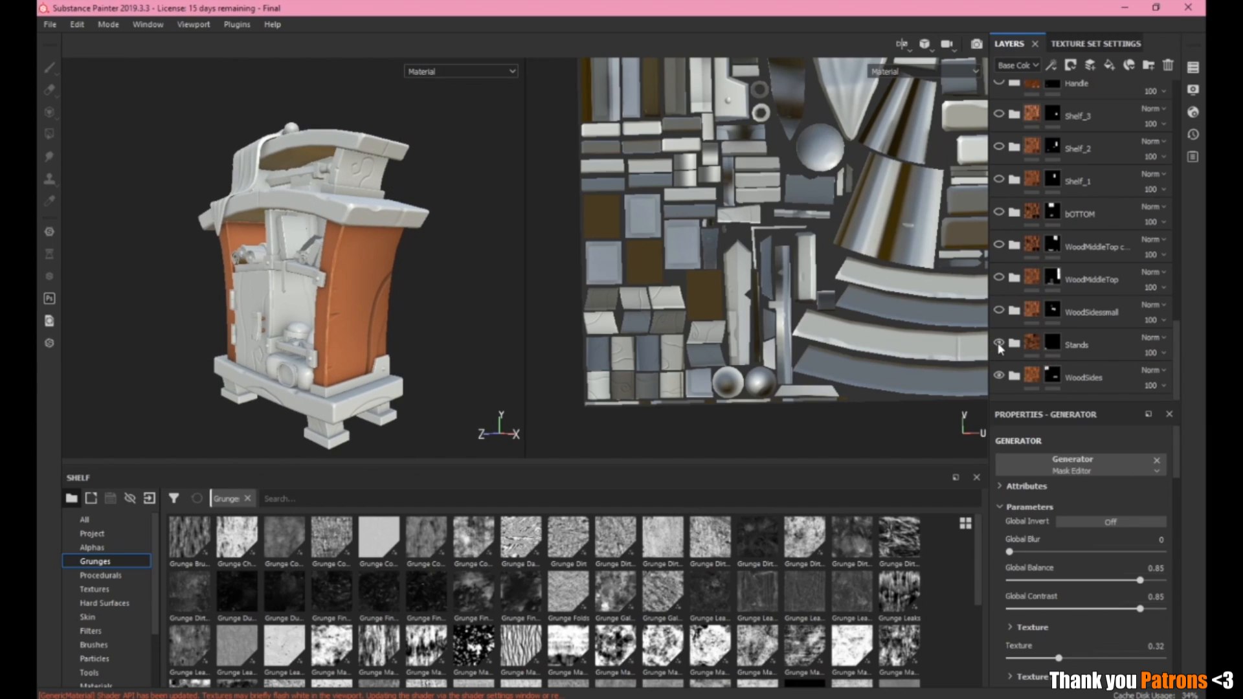
pyautogui.keyDown('alt'); pyautogui.moveTo(330, 379); pyautogui.dragTo(356, 325, button='middle'); pyautogui.keyUp('alt')
pyautogui.keyDown('alt'); pyautogui.moveTo(355, 324); pyautogui.dragTo(382, 360, button='right'); pyautogui.keyUp('alt')
pyautogui.keyDown('alt'); pyautogui.moveTo(382, 361); pyautogui.dragTo(319, 299); pyautogui.keyUp('alt')
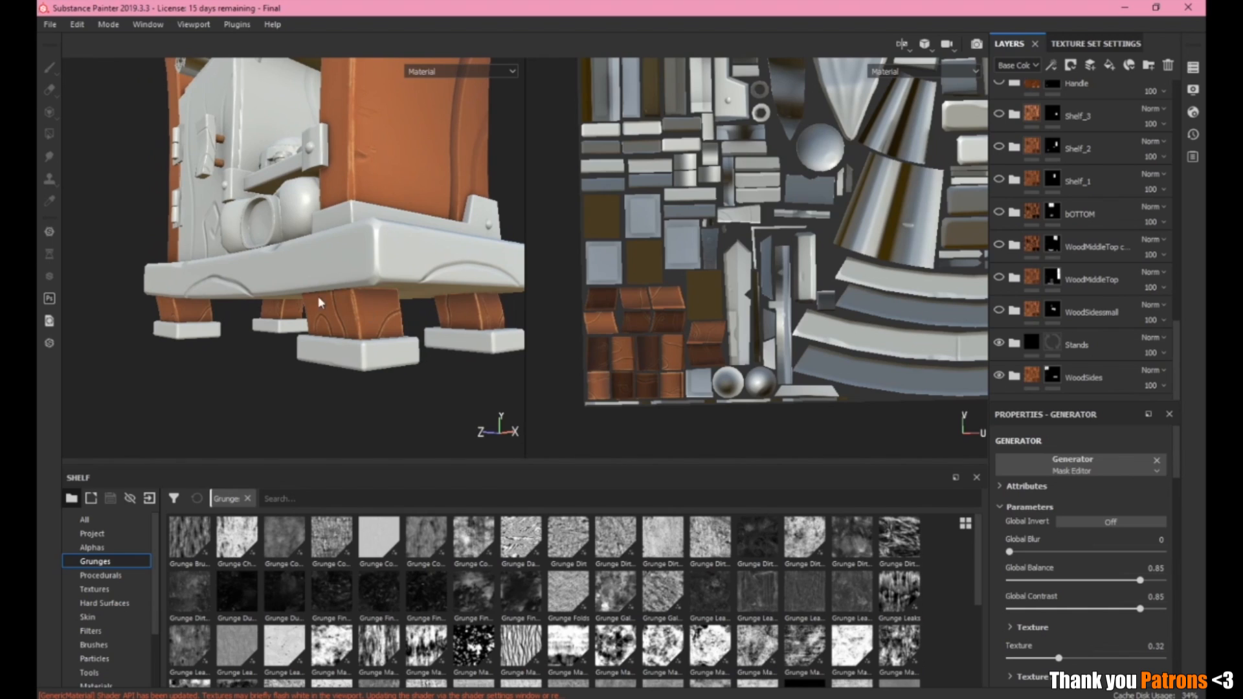
pyautogui.scroll(-2, 371, 320)
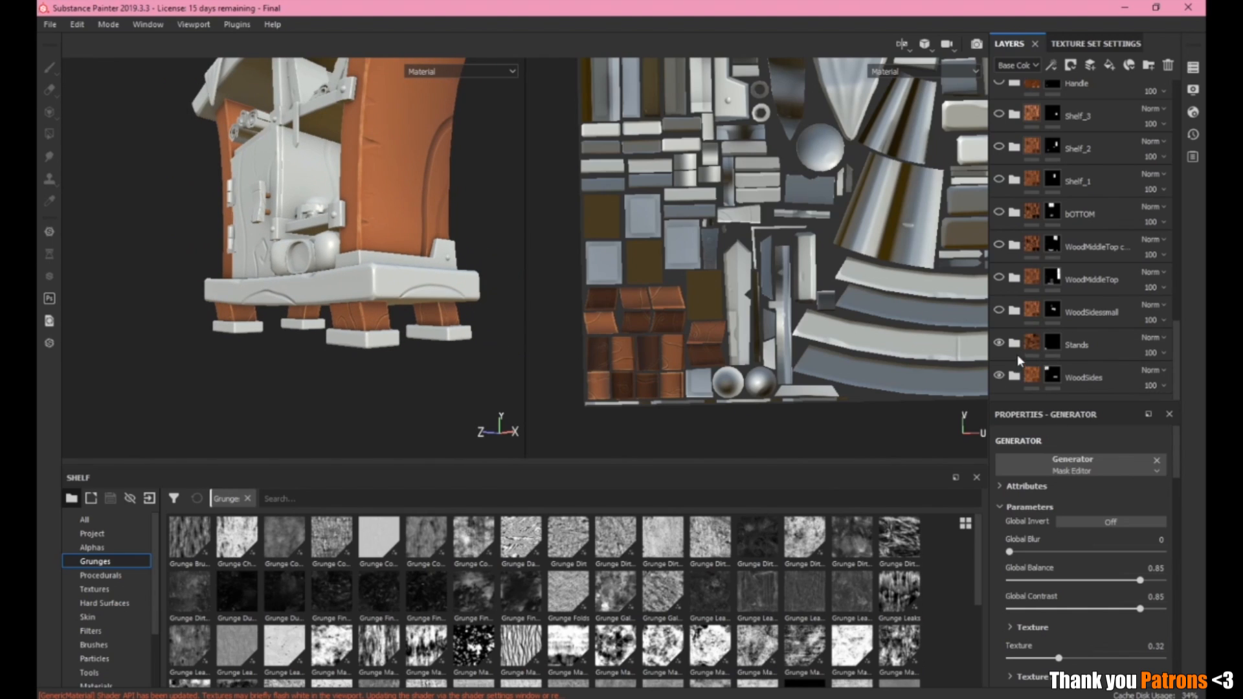
# Show the WoodSidessmall group so the upper section's small side panels get the wood material.
pyautogui.keyDown('alt'); pyautogui.moveTo(371, 315); pyautogui.dragTo(311, 246); pyautogui.keyUp('alt')
pyautogui.click(999, 311)
pyautogui.click(999, 311)
pyautogui.keyDown('alt'); pyautogui.moveTo(546, 207); pyautogui.dragTo(362, 278); pyautogui.keyUp('alt')
pyautogui.scroll(3, 359, 280)
pyautogui.keyDown('alt'); pyautogui.moveTo(363, 350); pyautogui.dragTo(348, 318); pyautogui.keyUp('alt')
pyautogui.keyDown('alt'); pyautogui.moveTo(299, 197); pyautogui.dragTo(371, 198); pyautogui.keyUp('alt')
# Switch to Photos to check the Concept1.jpg reference, then return to Substance Painter.
pyautogui.press('super+e')
pyautogui.click(1188, 8)
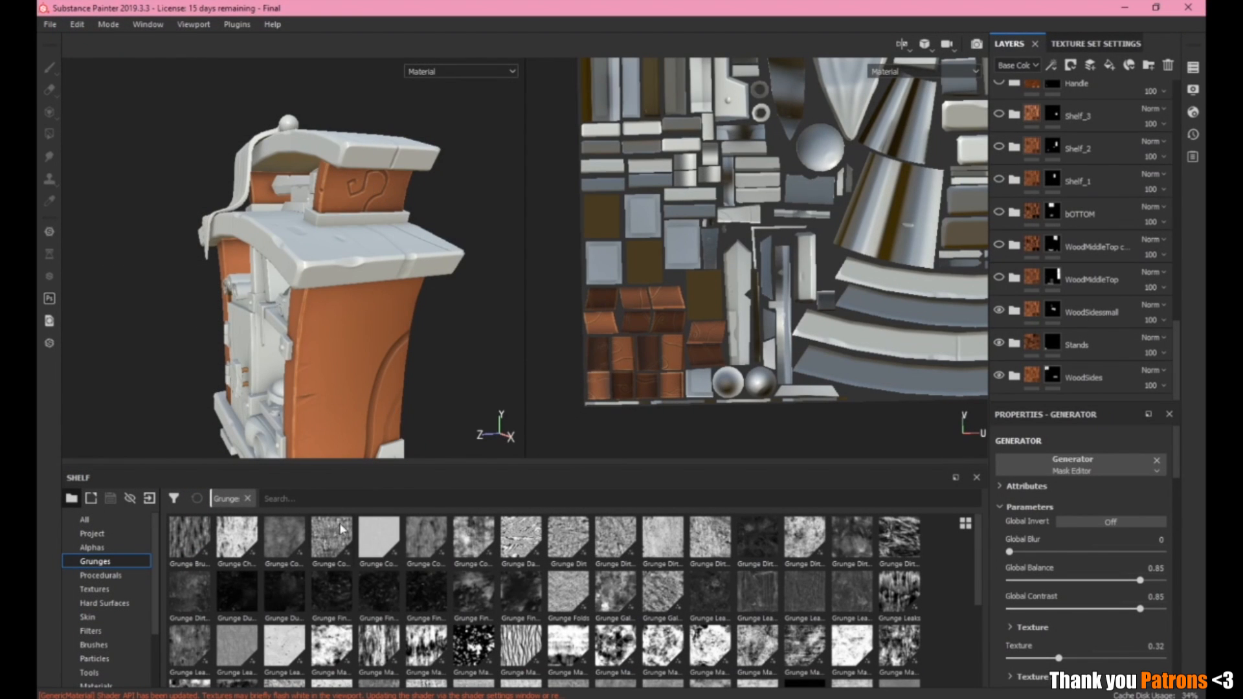
pyautogui.hotkey('alt', 'Tab')
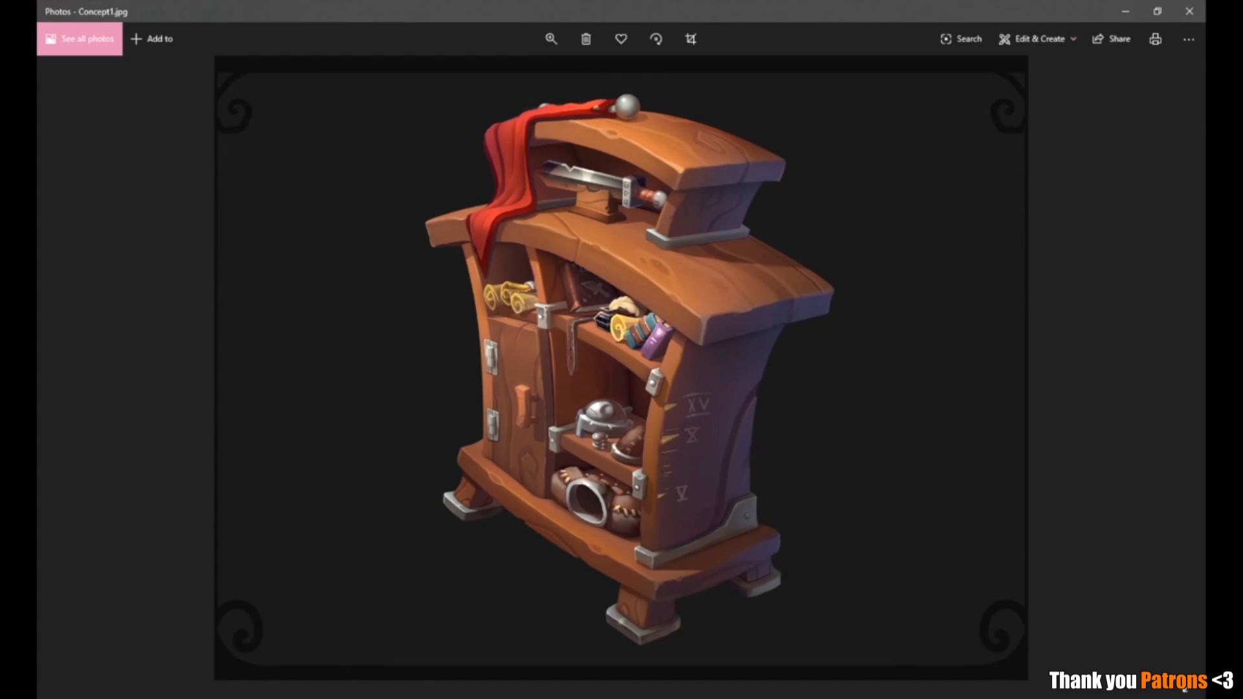
pyautogui.hotkey('alt', 'Tab')
pyautogui.keyDown('alt'); pyautogui.moveTo(366, 185); pyautogui.dragTo(333, 188); pyautogui.keyUp('alt')
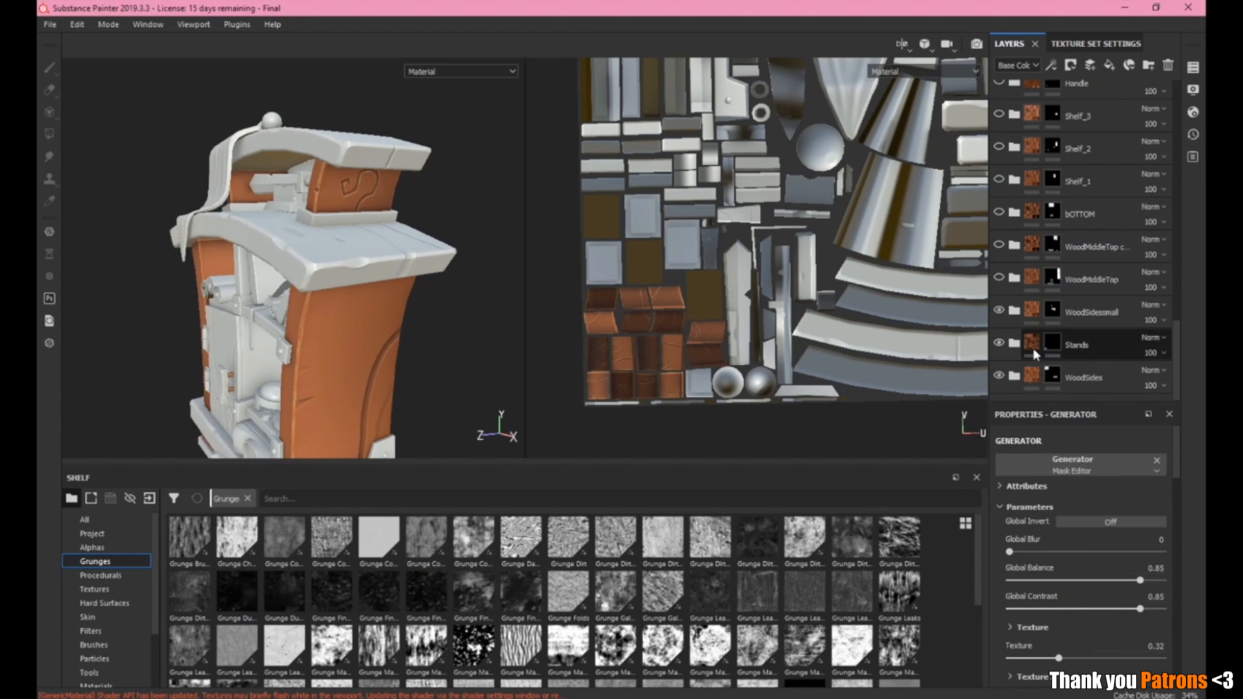
# Show the WoodMiddleTop group and examine the wood on the large curved top board.
pyautogui.click(997, 278)
pyautogui.keyDown('alt'); pyautogui.moveTo(232, 348); pyautogui.dragTo(223, 414); pyautogui.keyUp('alt')
pyautogui.scroll(-2, 443, 263)
pyautogui.scroll(3, 453, 259)
pyautogui.keyDown('alt'); pyautogui.moveTo(457, 257); pyautogui.dragTo(413, 275); pyautogui.keyUp('alt')
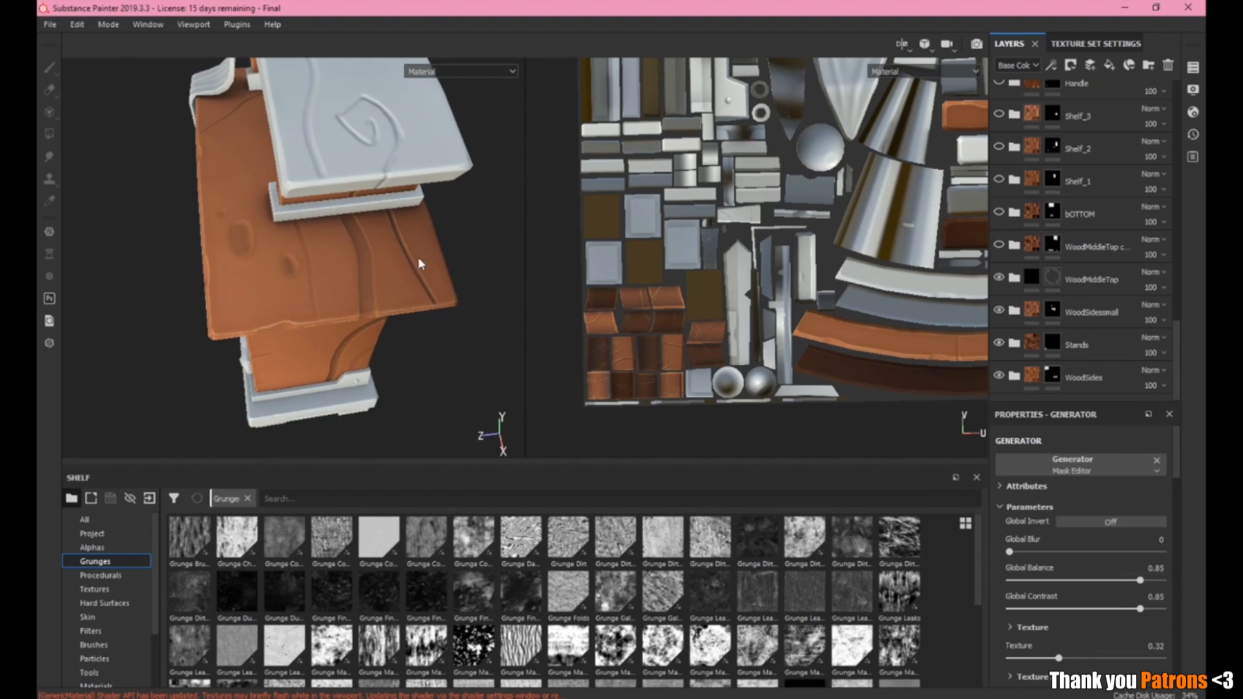
pyautogui.keyDown('alt'); pyautogui.moveTo(210, 309); pyautogui.dragTo(339, 330); pyautogui.keyUp('alt')
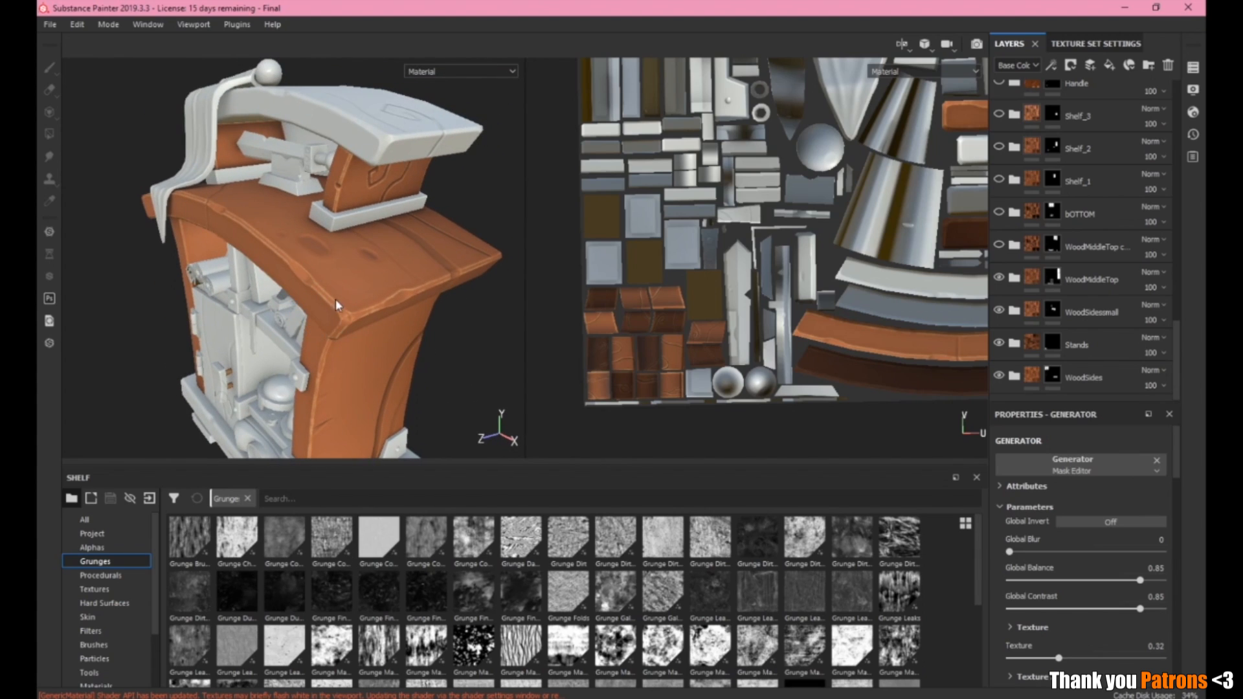
# Compare the wood on the large top board and side panel with the concept image from several angles.
pyautogui.hotkey('alt', 'Tab')
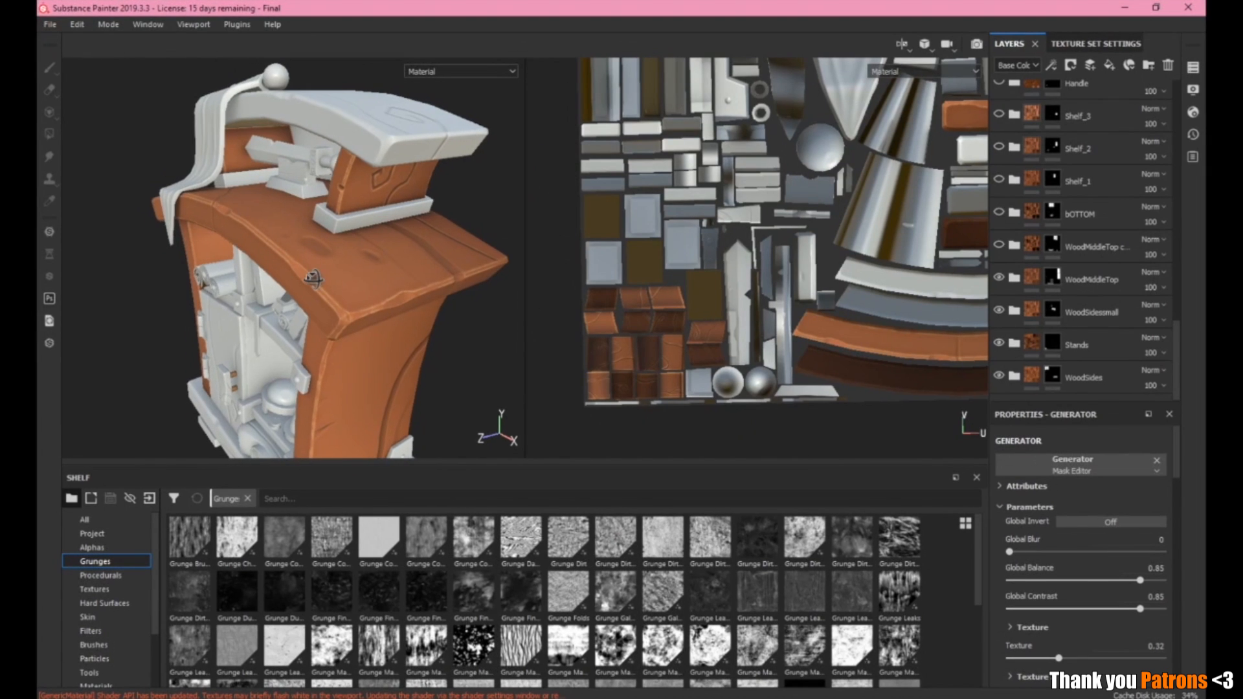
pyautogui.keyDown('alt'); pyautogui.moveTo(313, 279); pyautogui.dragTo(225, 153); pyautogui.keyUp('alt')
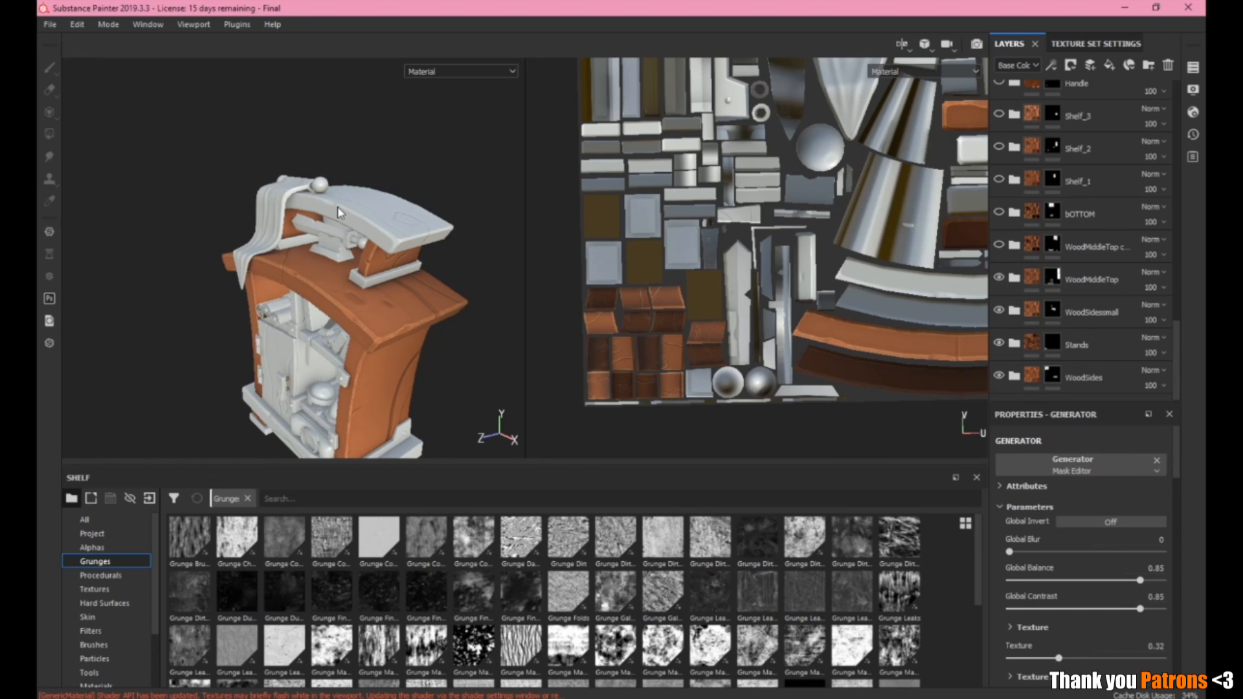
pyautogui.scroll(-1, 360, 360)
pyautogui.scroll(5, 360, 361)
pyautogui.keyDown('alt'); pyautogui.moveTo(361, 364); pyautogui.dragTo(280, 348); pyautogui.keyUp('alt')
pyautogui.scroll(-3, 421, 369)
pyautogui.keyDown('alt'); pyautogui.moveTo(422, 372); pyautogui.dragTo(305, 305); pyautogui.keyUp('alt')
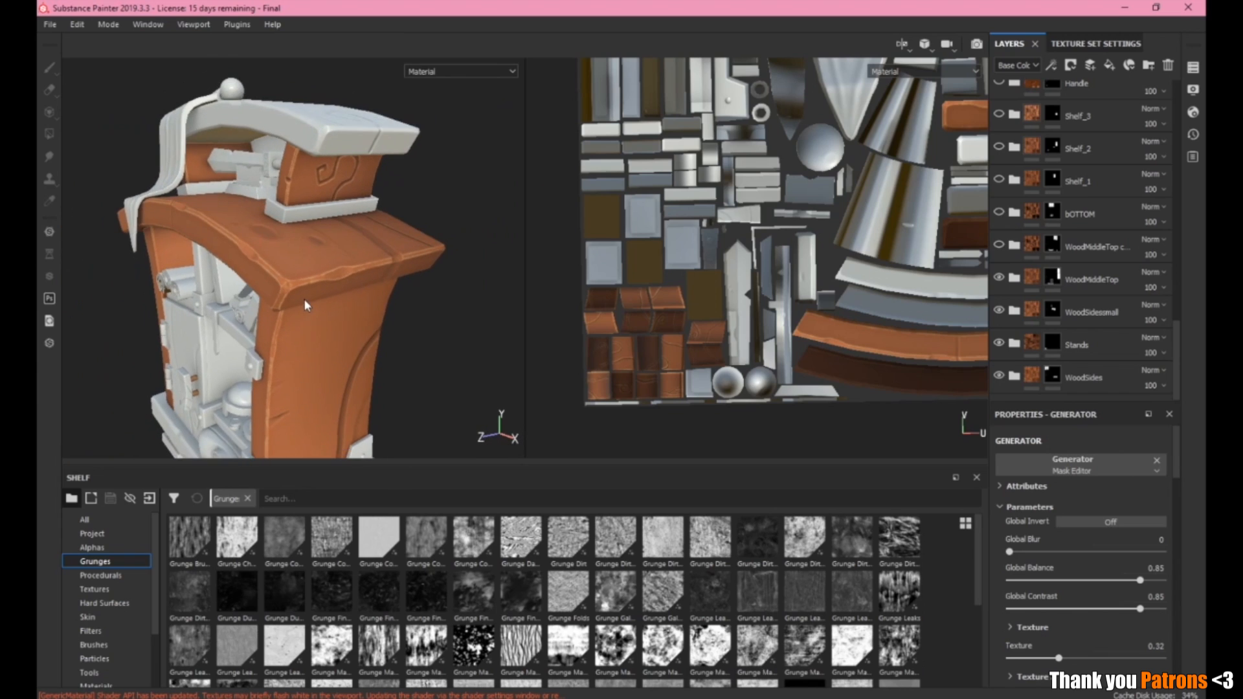
# Show the WoodMiddleTop copy group and view the wood on the uppermost roof board.
pyautogui.scroll(4, 304, 300)
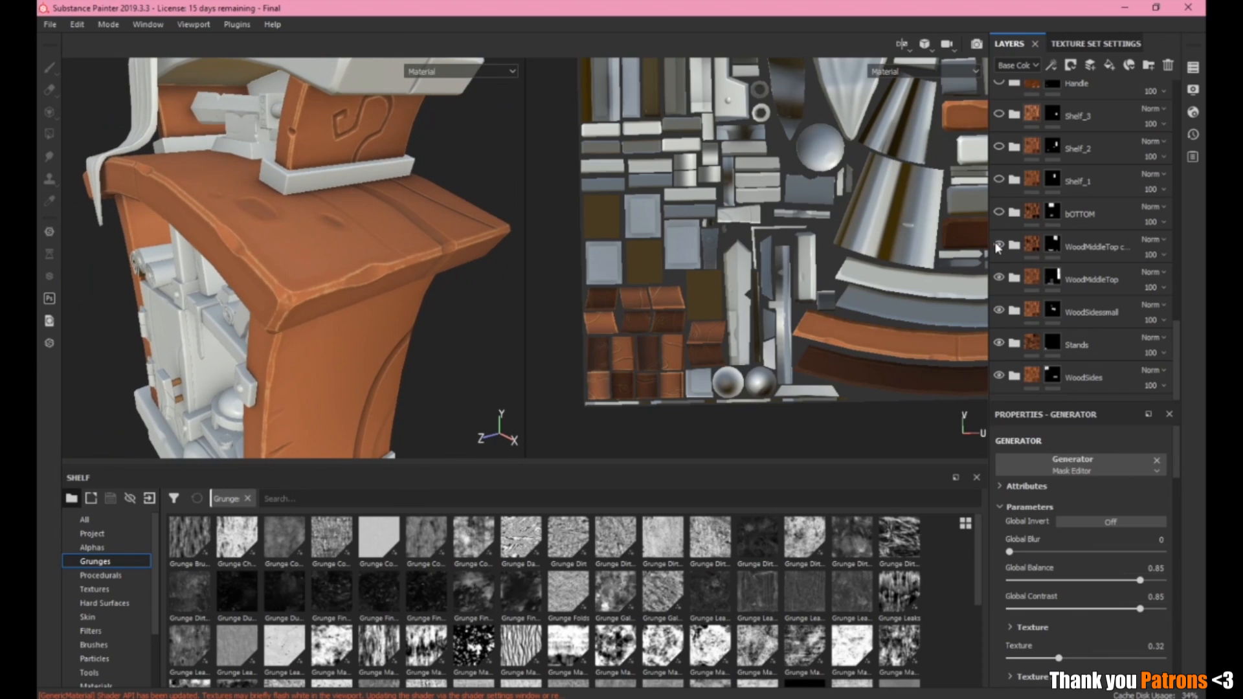
pyautogui.click(998, 245)
pyautogui.scroll(-4, 266, 211)
pyautogui.keyDown('alt'); pyautogui.moveTo(406, 147); pyautogui.dragTo(443, 241); pyautogui.keyUp('alt')
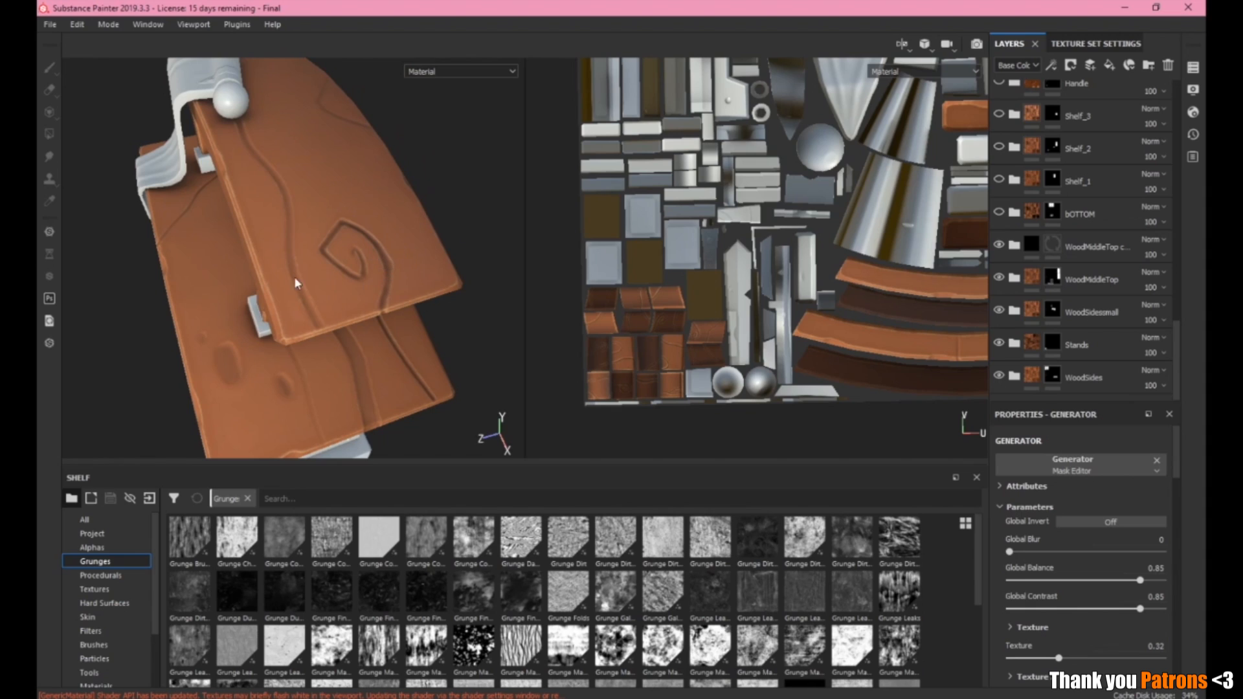
pyautogui.keyDown('alt'); pyautogui.moveTo(402, 316); pyautogui.dragTo(510, 262); pyautogui.keyUp('alt')
pyautogui.scroll(-3, 316, 220)
pyautogui.keyDown('alt'); pyautogui.moveTo(315, 222); pyautogui.dragTo(345, 235); pyautogui.keyUp('alt')
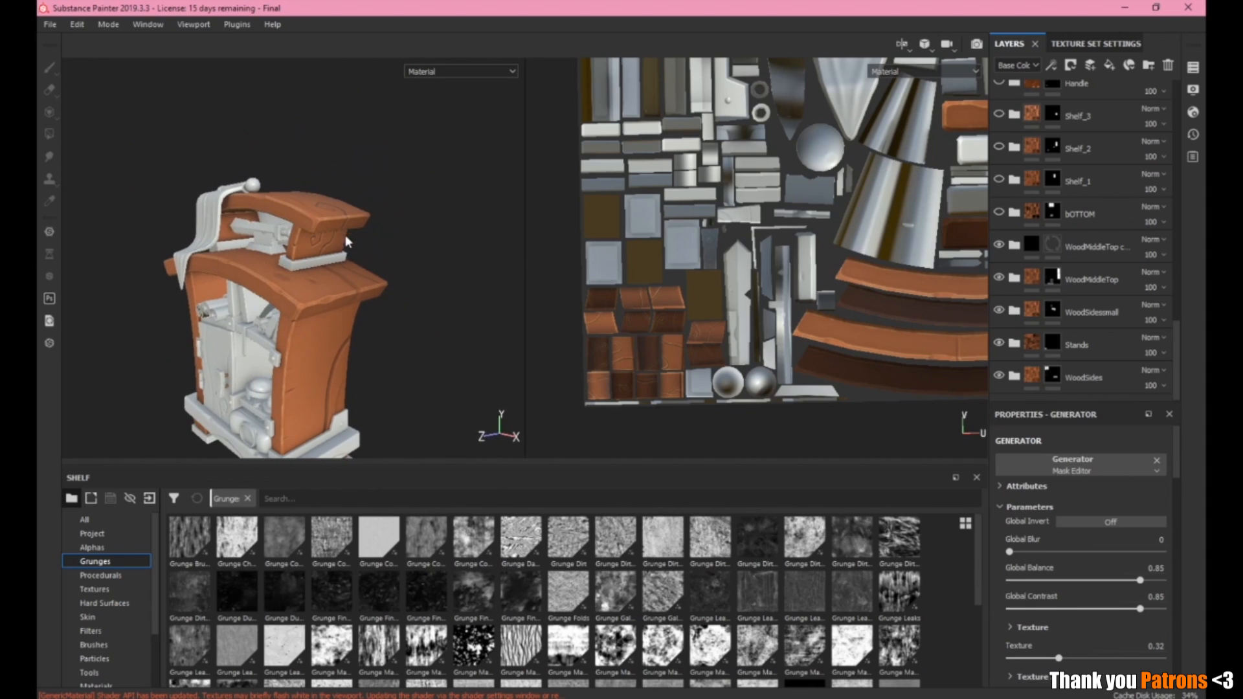
pyautogui.scroll(1, 1067, 367)
pyautogui.scroll(-1, 1075, 354)
# Expand WoodSides, open the 3D Distance generator on Fill layer 4's mask, and review its position, radius, offset and contrast parameters.
pyautogui.click(1014, 375)
pyautogui.scroll(-4, 1049, 337)
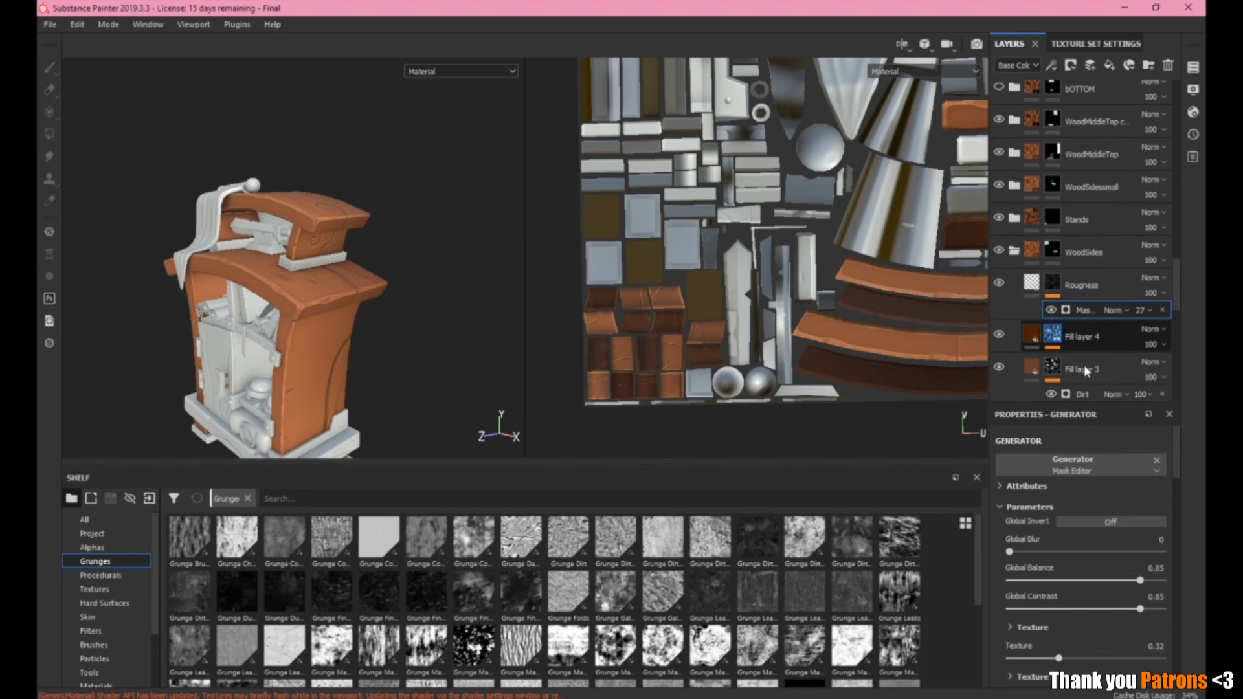
pyautogui.click(1074, 363)
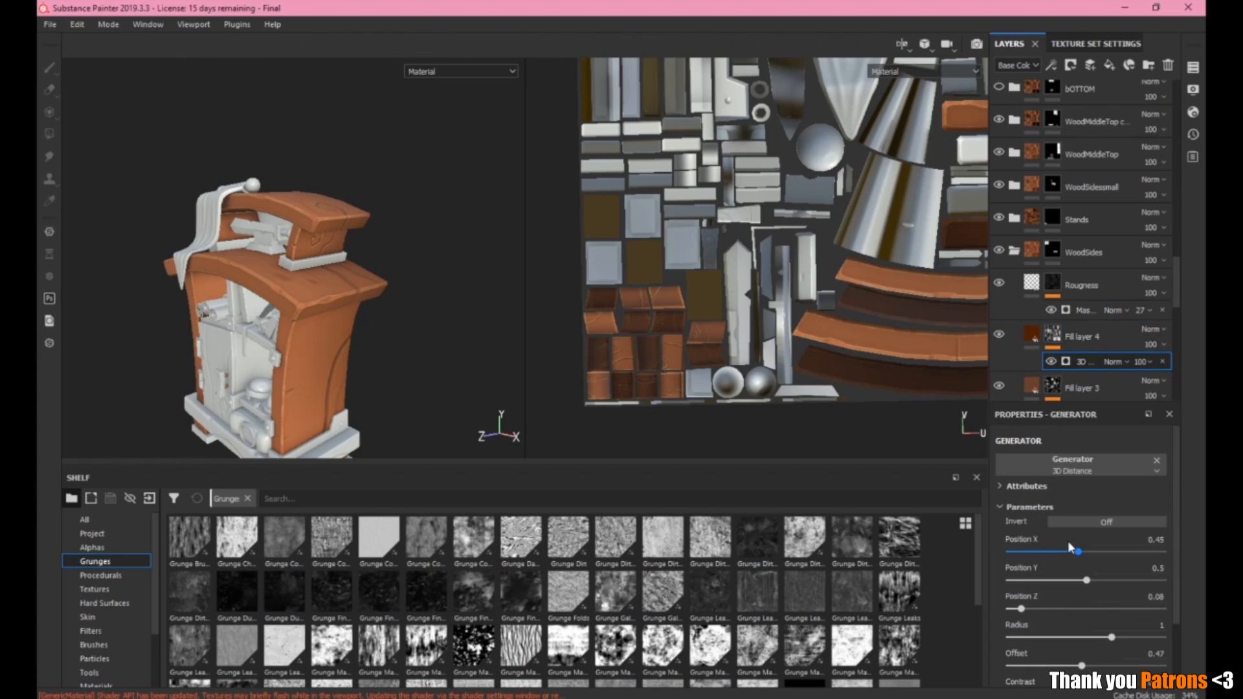
pyautogui.scroll(-2, 1074, 554)
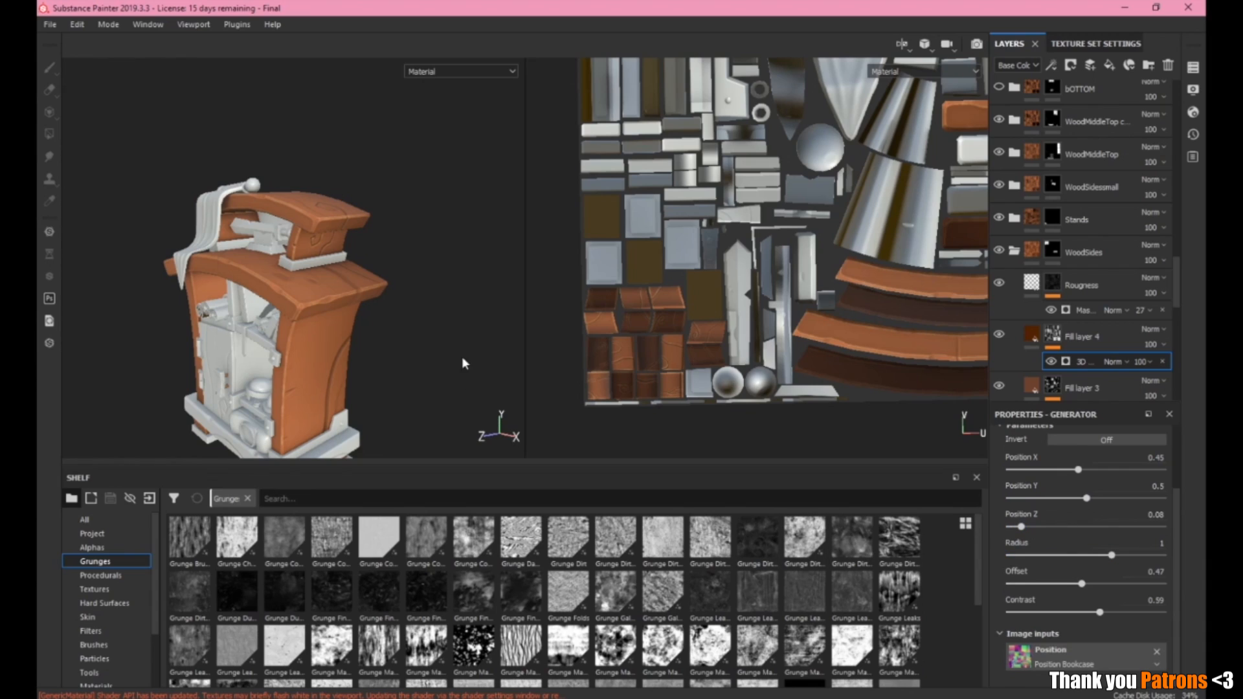
pyautogui.keyDown('alt'); pyautogui.moveTo(462, 359); pyautogui.dragTo(464, 345); pyautogui.keyUp('alt')
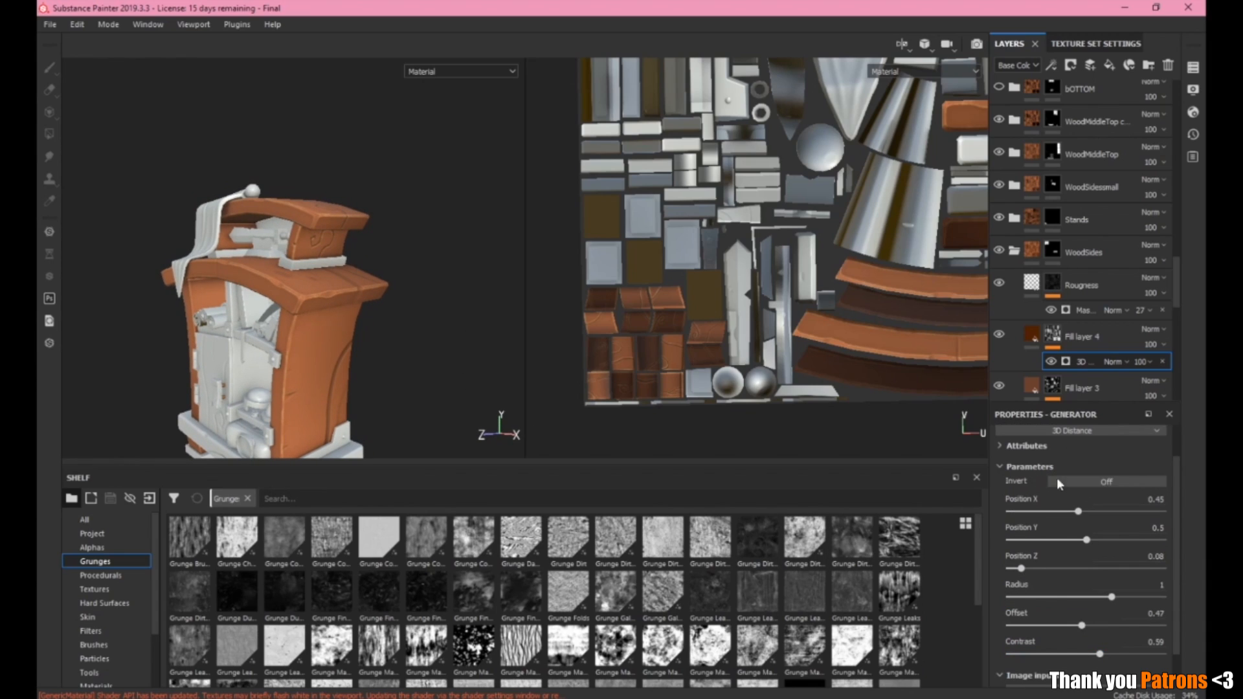
pyautogui.keyDown('alt'); pyautogui.moveTo(430, 251); pyautogui.dragTo(393, 291); pyautogui.keyUp('alt')
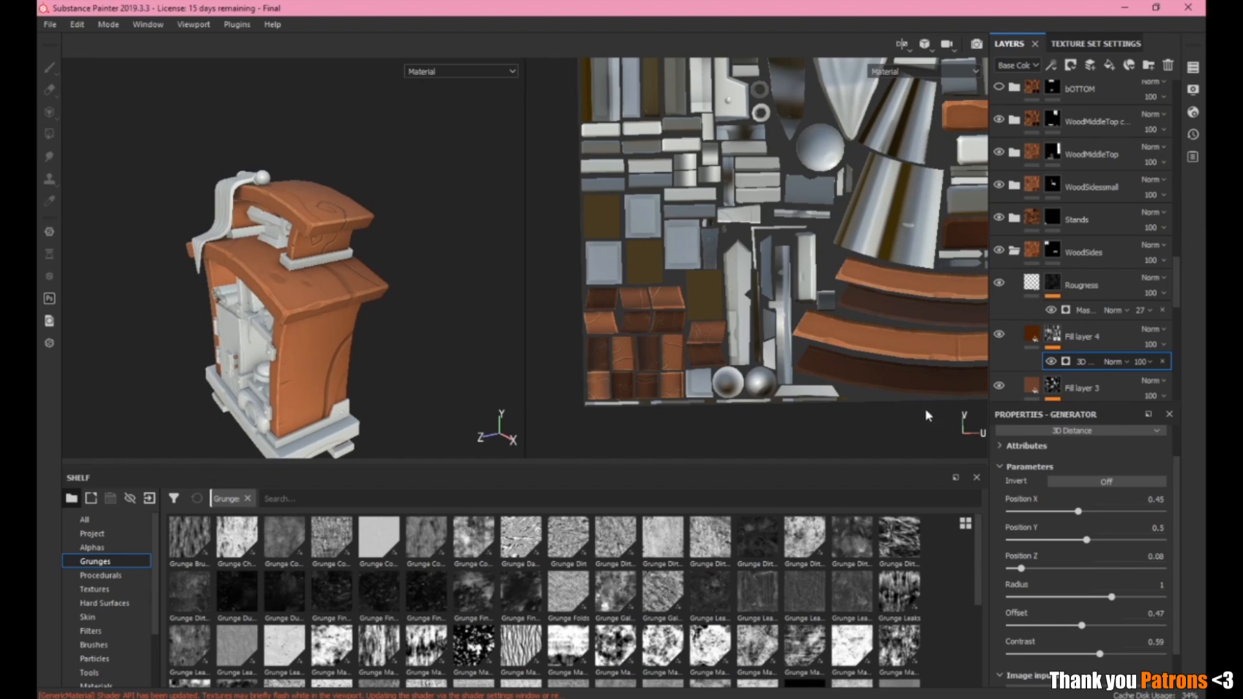
pyautogui.keyDown('alt'); pyautogui.moveTo(471, 257); pyautogui.dragTo(452, 265); pyautogui.keyUp('alt')
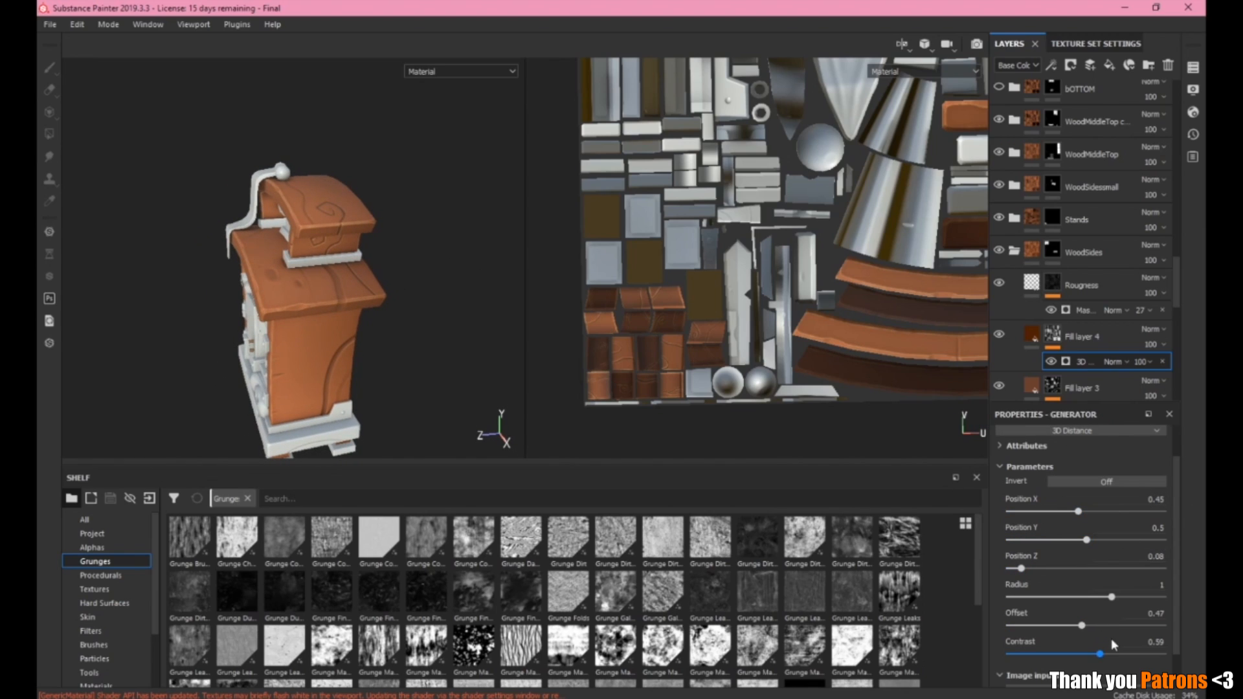
pyautogui.scroll(1, 1091, 620)
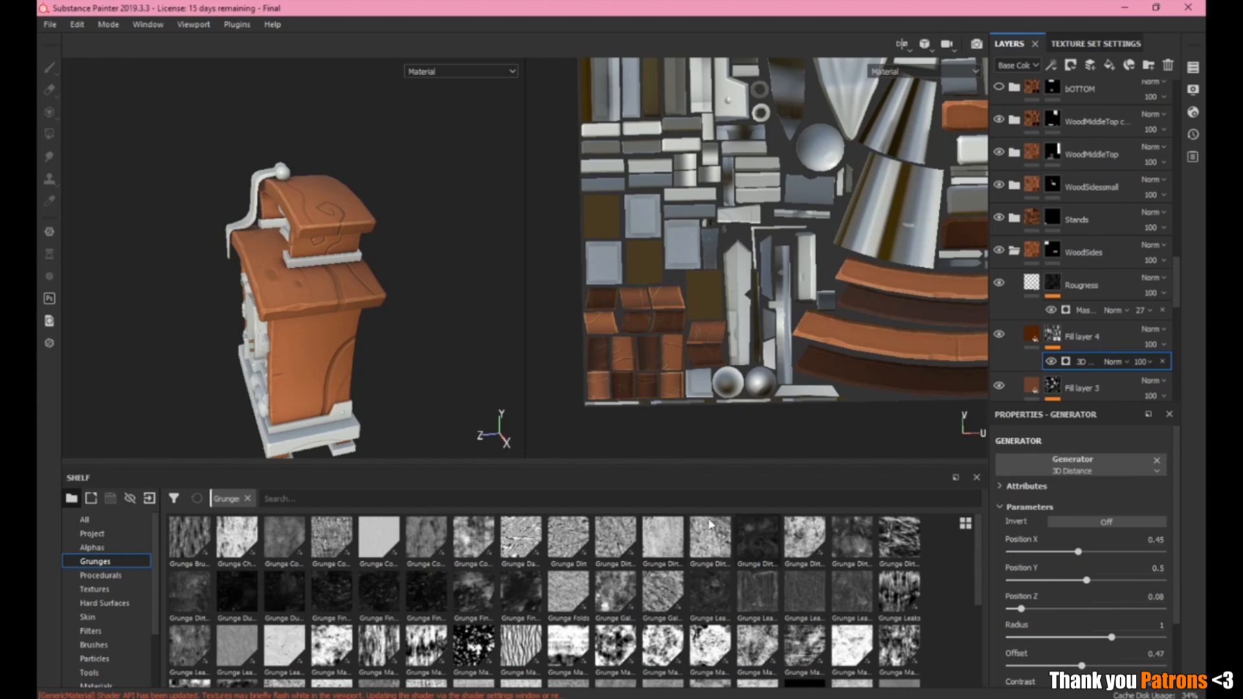
pyautogui.keyDown('alt'); pyautogui.moveTo(435, 360); pyautogui.dragTo(431, 320); pyautogui.keyUp('alt')
pyautogui.keyDown('alt'); pyautogui.moveTo(458, 255); pyautogui.dragTo(399, 278); pyautogui.keyUp('alt')
pyautogui.keyDown('alt'); pyautogui.moveTo(400, 277); pyautogui.dragTo(398, 350, button='right'); pyautogui.keyUp('alt')
pyautogui.keyDown('alt'); pyautogui.moveTo(398, 350); pyautogui.dragTo(391, 254, button='middle'); pyautogui.keyUp('alt')
# Collapse the WoodSides group, show the bOTTOM group, and examine the base board from the front and back.
pyautogui.scroll(4, 1019, 253)
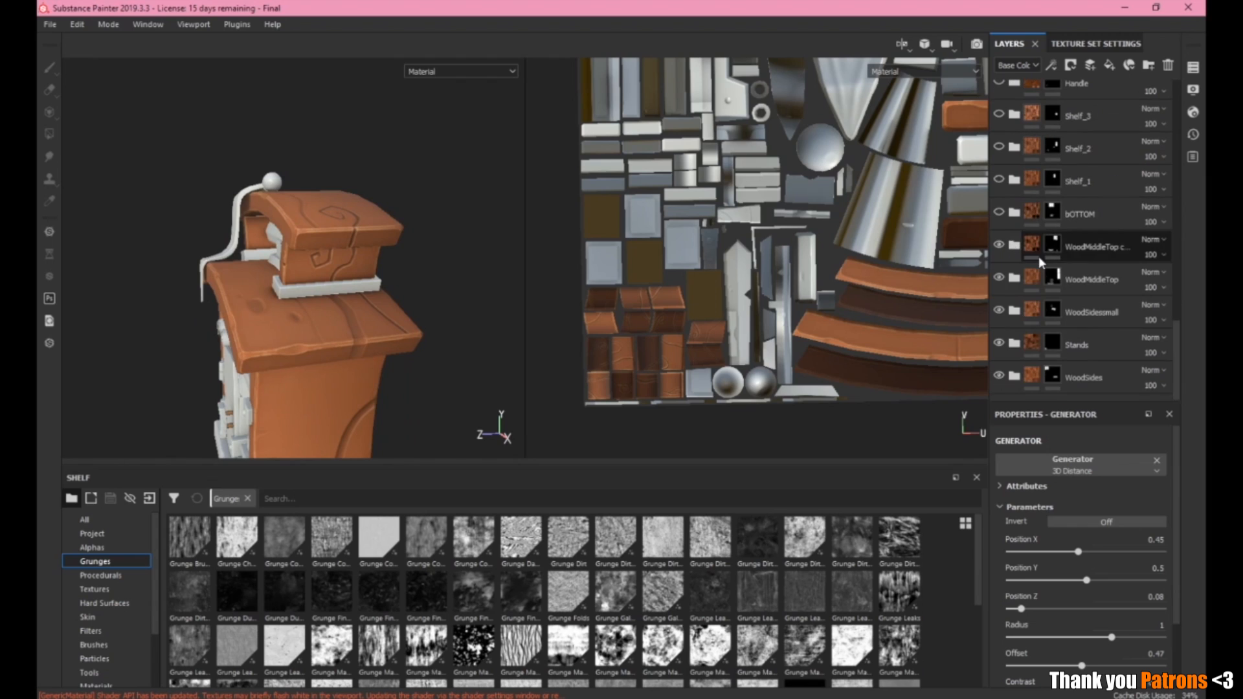
pyautogui.click(999, 212)
pyautogui.keyDown('alt'); pyautogui.moveTo(406, 424); pyautogui.dragTo(391, 248, button='middle'); pyautogui.keyUp('alt')
pyautogui.keyDown('alt'); pyautogui.moveTo(391, 247); pyautogui.dragTo(411, 292); pyautogui.keyUp('alt')
pyautogui.keyDown('alt'); pyautogui.moveTo(412, 291); pyautogui.dragTo(466, 362, button='right'); pyautogui.keyUp('alt')
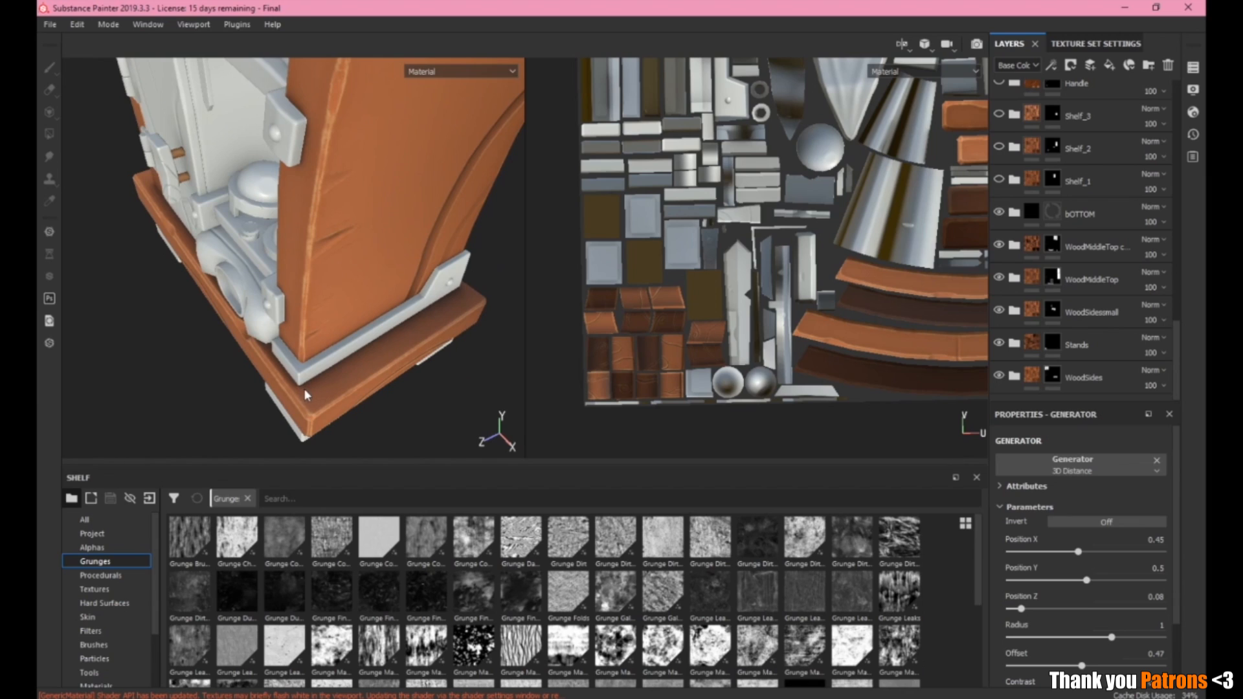
pyautogui.keyDown('alt'); pyautogui.moveTo(410, 325); pyautogui.dragTo(287, 374); pyautogui.keyUp('alt')
pyautogui.keyDown('alt'); pyautogui.moveTo(266, 331); pyautogui.dragTo(314, 379); pyautogui.keyUp('alt')
pyautogui.keyDown('shift'); pyautogui.moveTo(313, 377); pyautogui.dragTo(200, 339, button='right'); pyautogui.keyUp('shift')
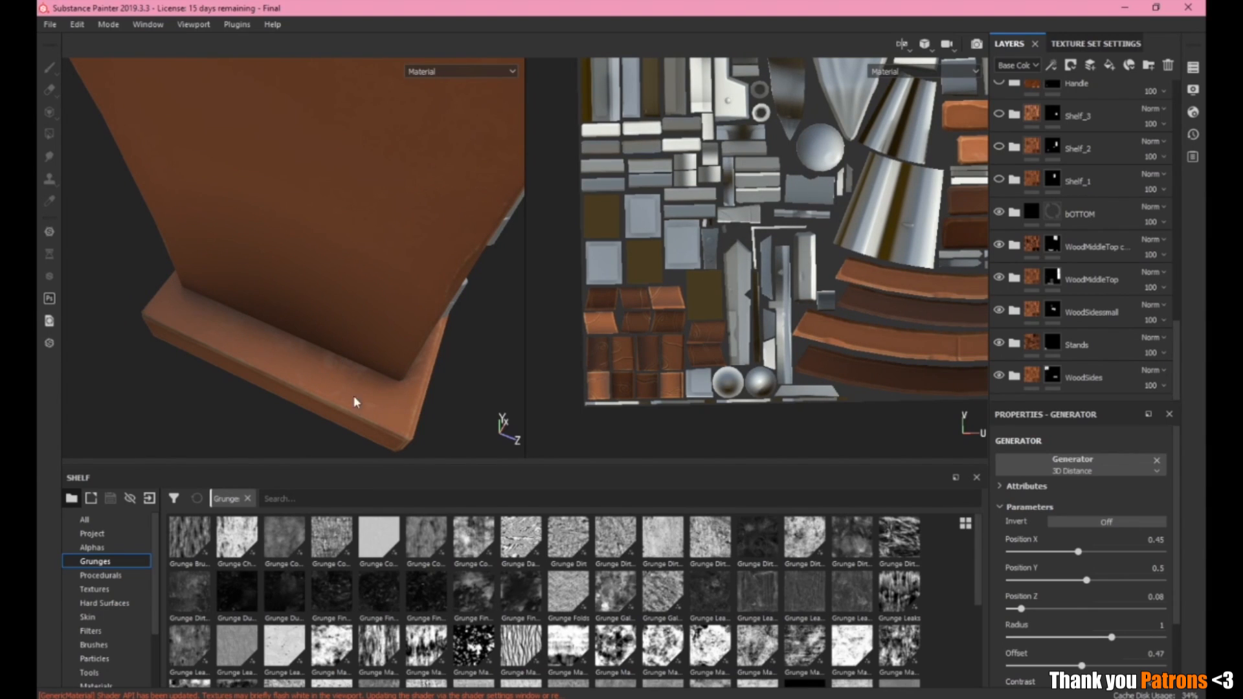
pyautogui.keyDown('alt'); pyautogui.moveTo(352, 364); pyautogui.dragTo(357, 304); pyautogui.keyUp('alt')
pyautogui.keyDown('alt'); pyautogui.moveTo(357, 304); pyautogui.dragTo(387, 217, button='right'); pyautogui.keyUp('alt')
pyautogui.keyDown('alt'); pyautogui.moveTo(387, 216); pyautogui.dragTo(354, 254, button='middle'); pyautogui.keyUp('alt')
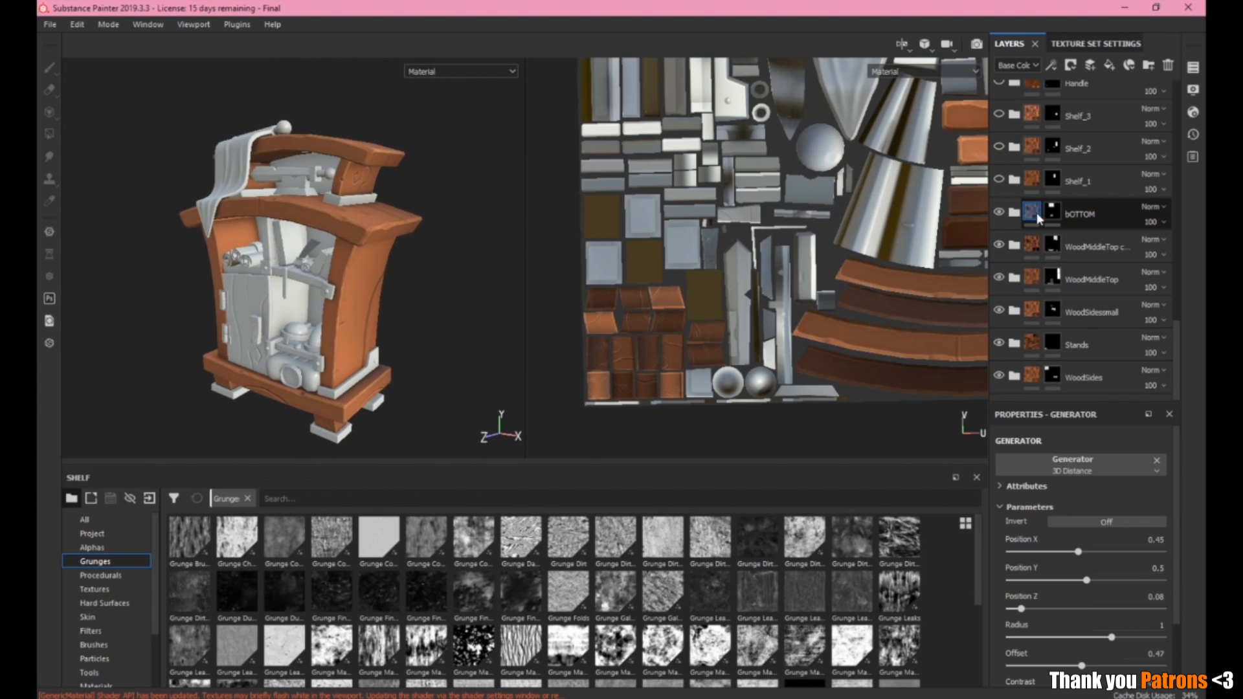
# Show the Shelf_1 group and compare the lower shelf's wood with the concept image.
pyautogui.click(999, 178)
pyautogui.scroll(-2, 331, 382)
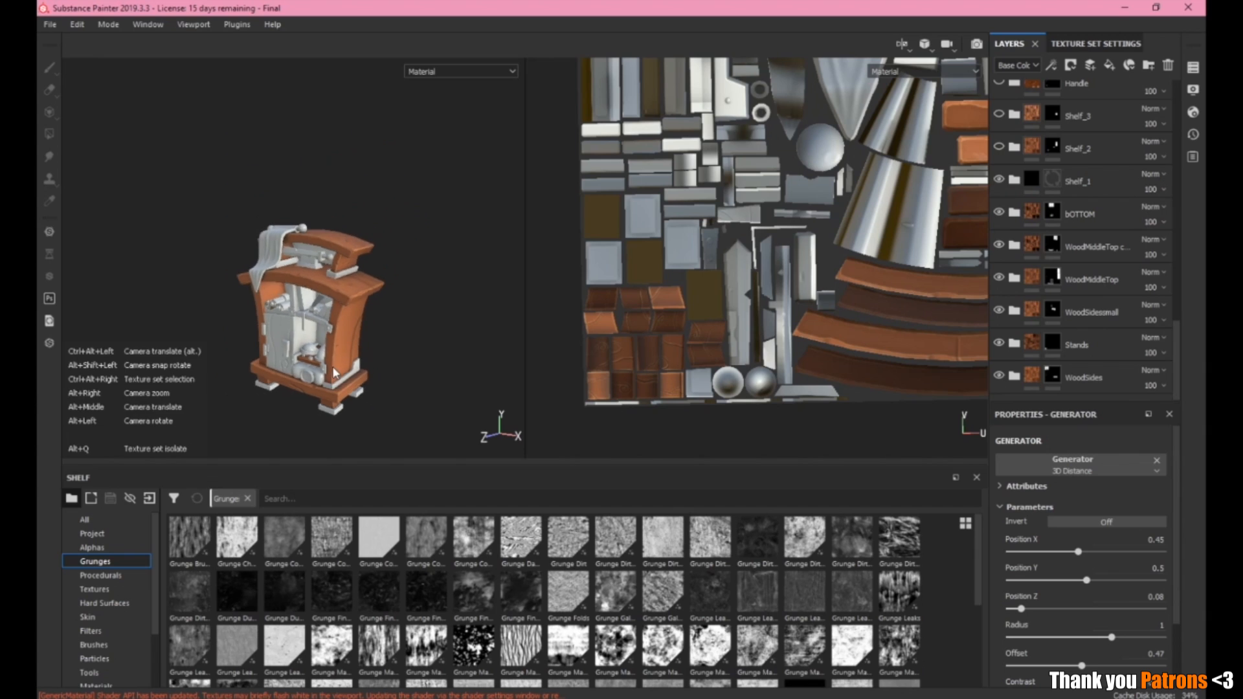
pyautogui.scroll(3, 330, 382)
pyautogui.keyDown('alt'); pyautogui.moveTo(360, 367); pyautogui.dragTo(437, 371); pyautogui.keyUp('alt')
pyautogui.scroll(-3, 401, 324)
pyautogui.scroll(5, 347, 243)
pyautogui.keyDown('alt'); pyautogui.moveTo(344, 250); pyautogui.dragTo(350, 364); pyautogui.keyUp('alt')
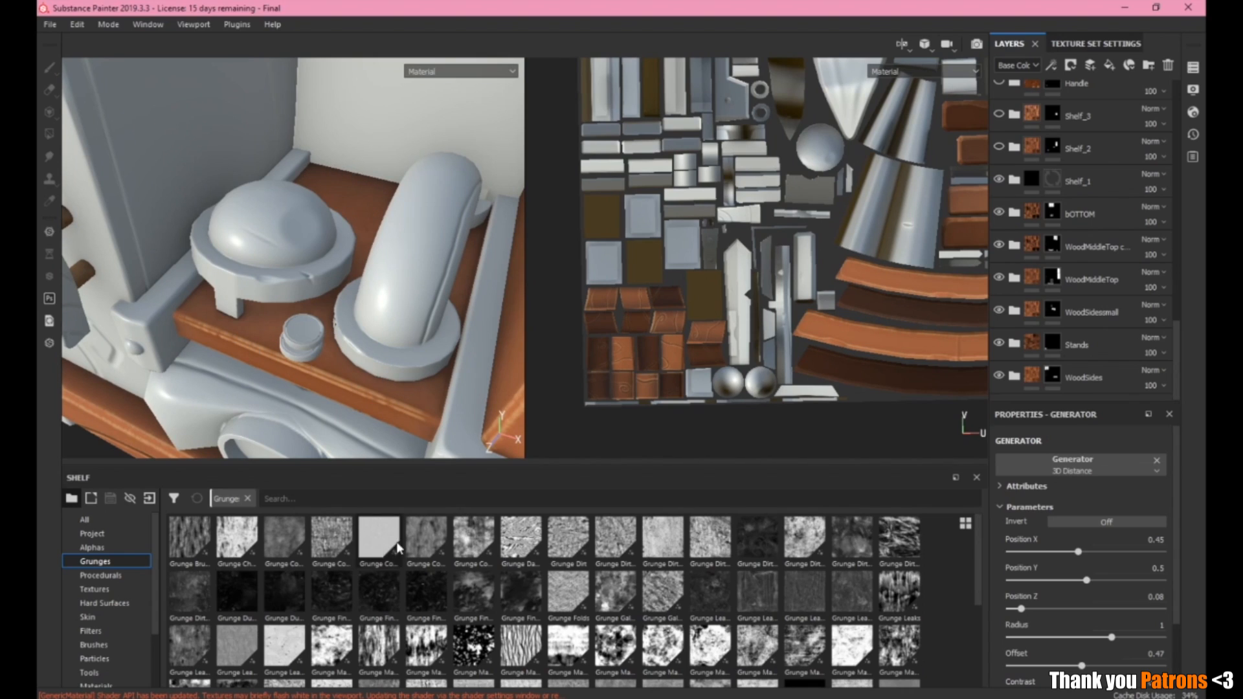
pyautogui.hotkey('alt', 'Tab')
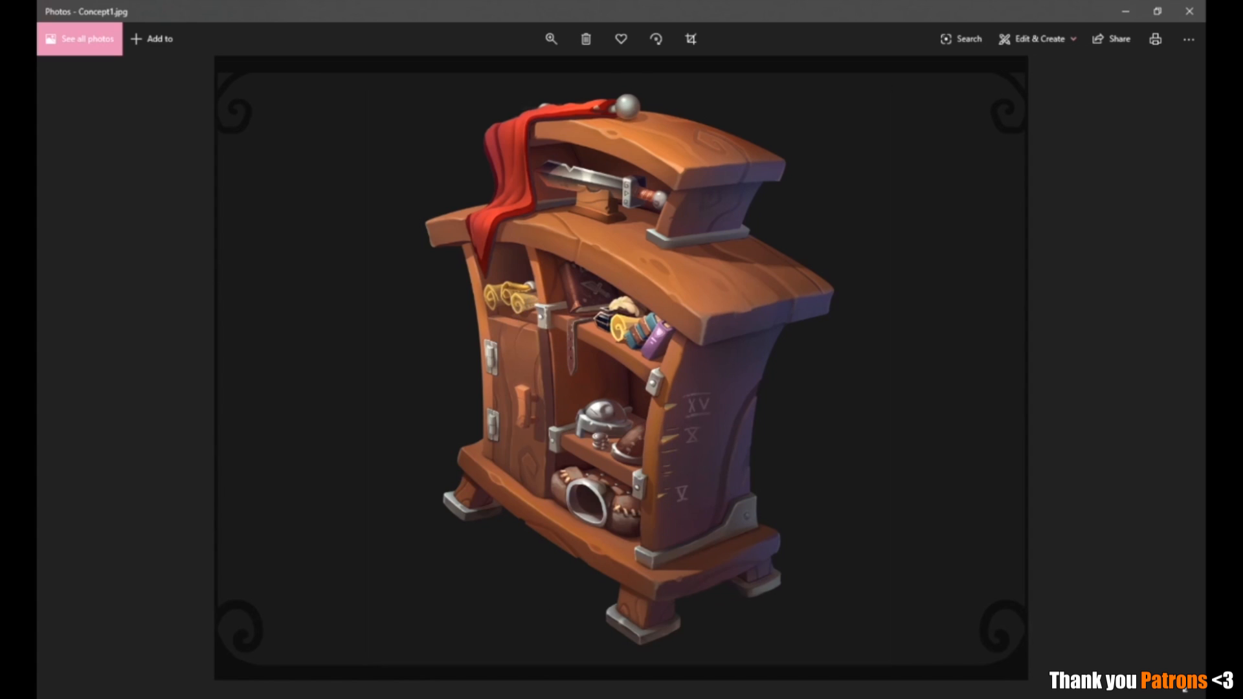
# Switch back to Substance Painter and show the Shelf_2 and Shelf_3 groups on the bookcase.
pyautogui.moveTo(462, 698)
pyautogui.click(473, 694)
pyautogui.scroll(-1, 330, 323)
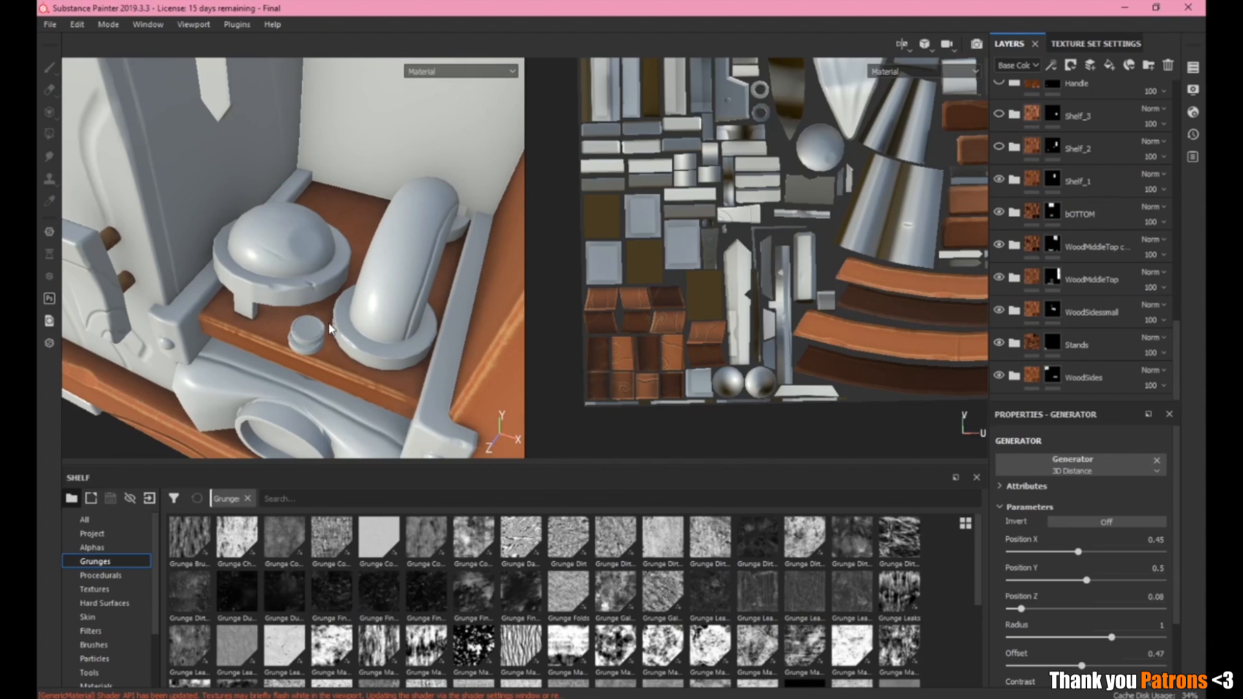
pyautogui.scroll(-5, 370, 317)
pyautogui.keyDown('alt'); pyautogui.moveTo(347, 314); pyautogui.dragTo(336, 217); pyautogui.keyUp('alt')
pyautogui.click(1034, 220)
pyautogui.click(999, 146)
pyautogui.click(999, 114)
pyautogui.scroll(2, 250, 237)
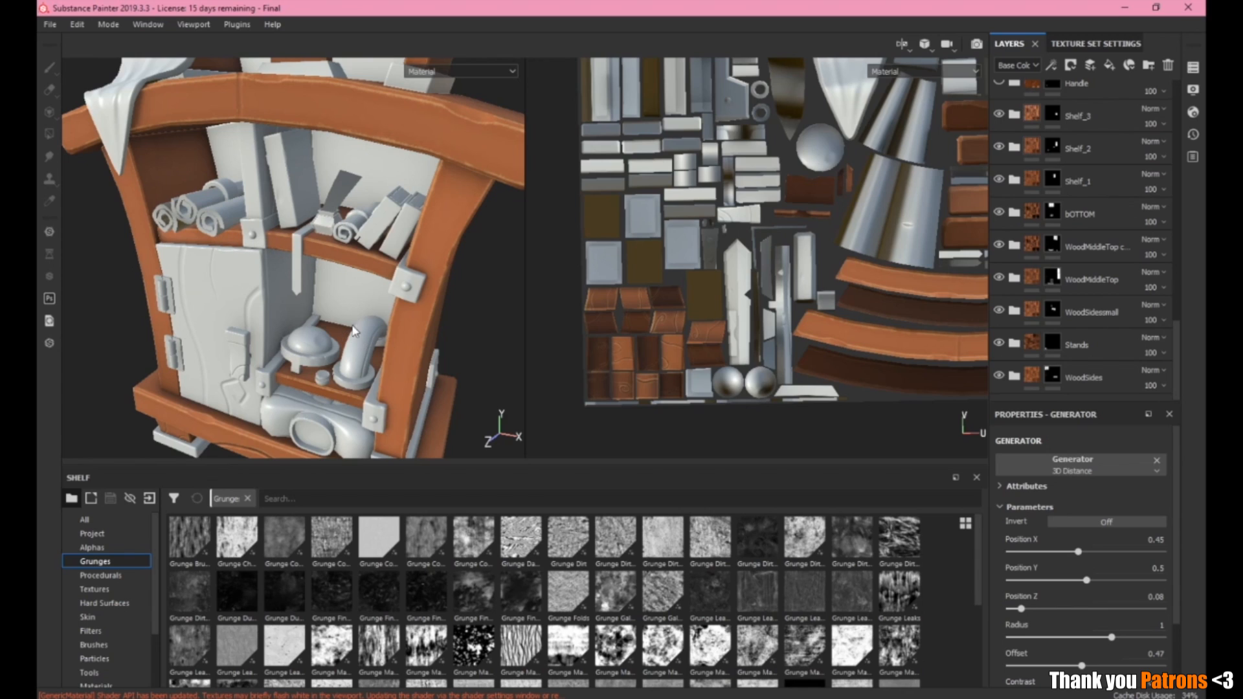
pyautogui.keyDown('alt'); pyautogui.moveTo(353, 332); pyautogui.dragTo(421, 305); pyautogui.keyUp('alt')
# Inspect the bookcase in a single-channel view, restore the Material view, and look over the whole model.
pyautogui.click(453, 72)
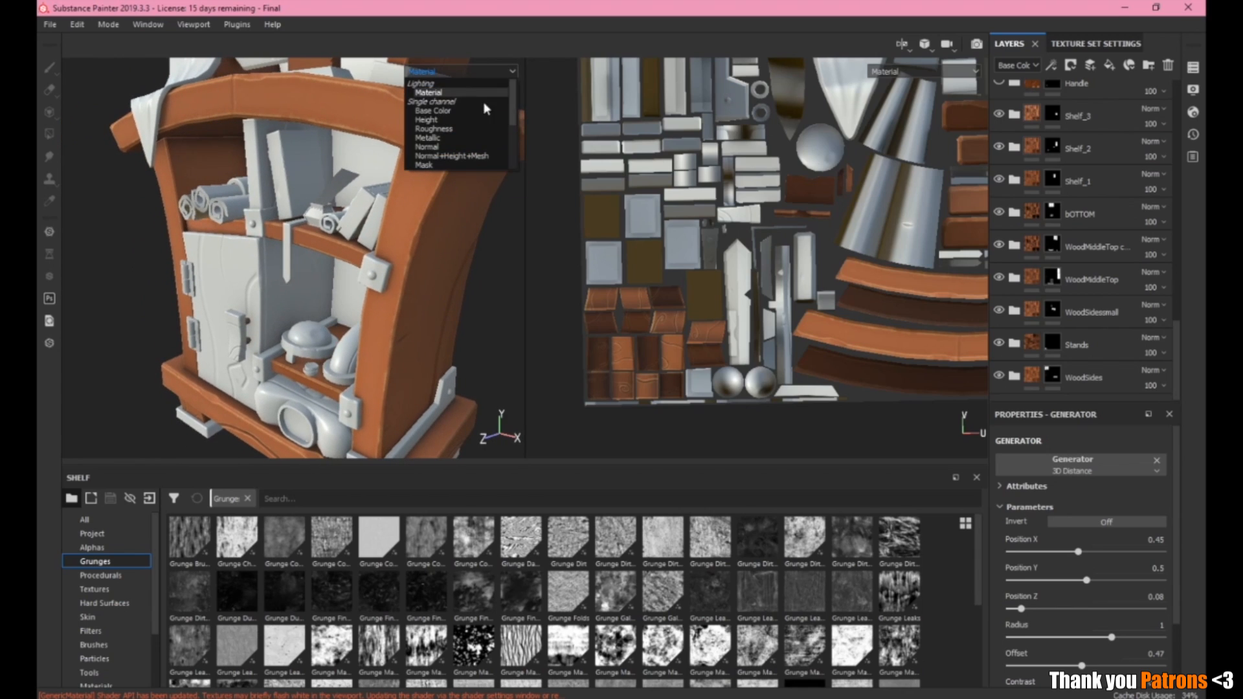
pyautogui.click(452, 132)
pyautogui.scroll(5, 406, 215)
pyautogui.keyDown('alt'); pyautogui.moveTo(407, 215); pyautogui.dragTo(410, 334, button='middle'); pyautogui.keyUp('alt')
pyautogui.moveTo(411, 334)
pyautogui.keyDown('alt'); pyautogui.mouseDown()
pyautogui.moveTo(411, 353)
pyautogui.moveTo(419, 334)
pyautogui.mouseUp(); pyautogui.keyUp('alt')
pyautogui.moveTo(387, 296)
pyautogui.keyDown('alt'); pyautogui.mouseDown()
pyautogui.moveTo(424, 344)
pyautogui.moveTo(378, 324)
pyautogui.moveTo(402, 298)
pyautogui.mouseUp(); pyautogui.keyUp('alt')
pyautogui.click(453, 71)
pyautogui.click(442, 91)
pyautogui.scroll(-5, 305, 262)
pyautogui.keyDown('alt'); pyautogui.moveTo(305, 263); pyautogui.dragTo(278, 268); pyautogui.keyUp('alt')
pyautogui.scroll(-3, 311, 272)
pyautogui.keyDown('alt'); pyautogui.moveTo(356, 304); pyautogui.dragTo(378, 287); pyautogui.keyUp('alt')
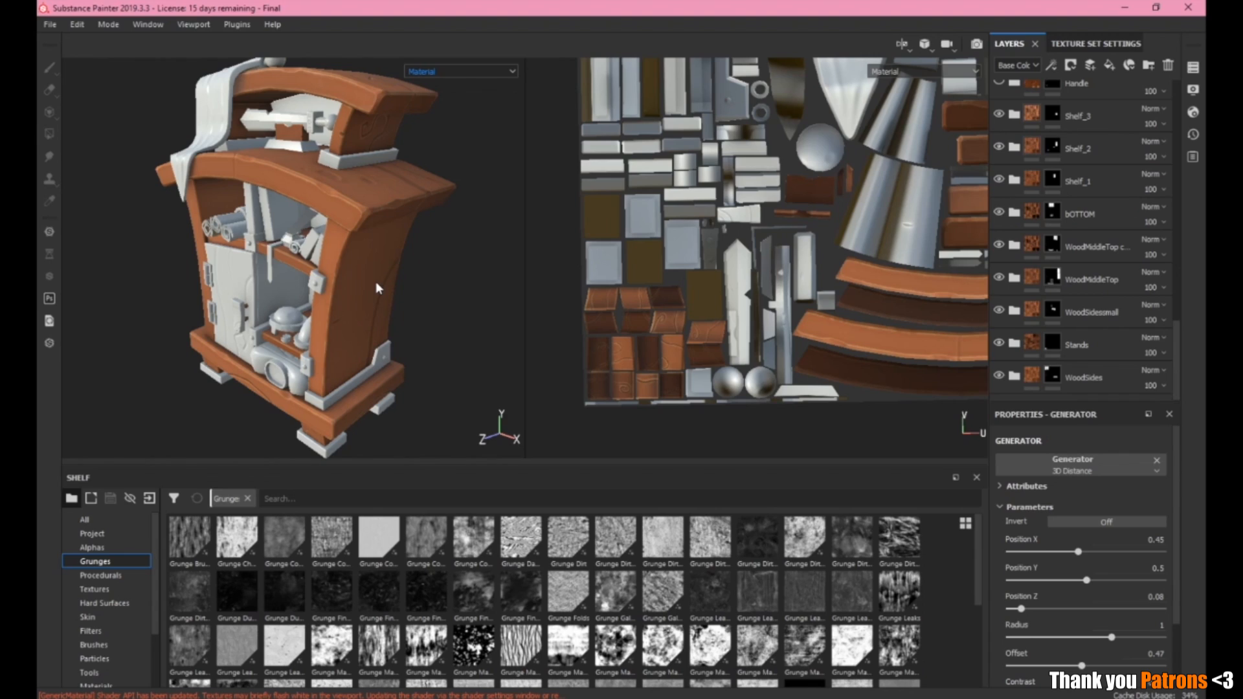
# Show the Handle group and magnify the door handle in the concept image for comparison.
pyautogui.scroll(3, 1017, 177)
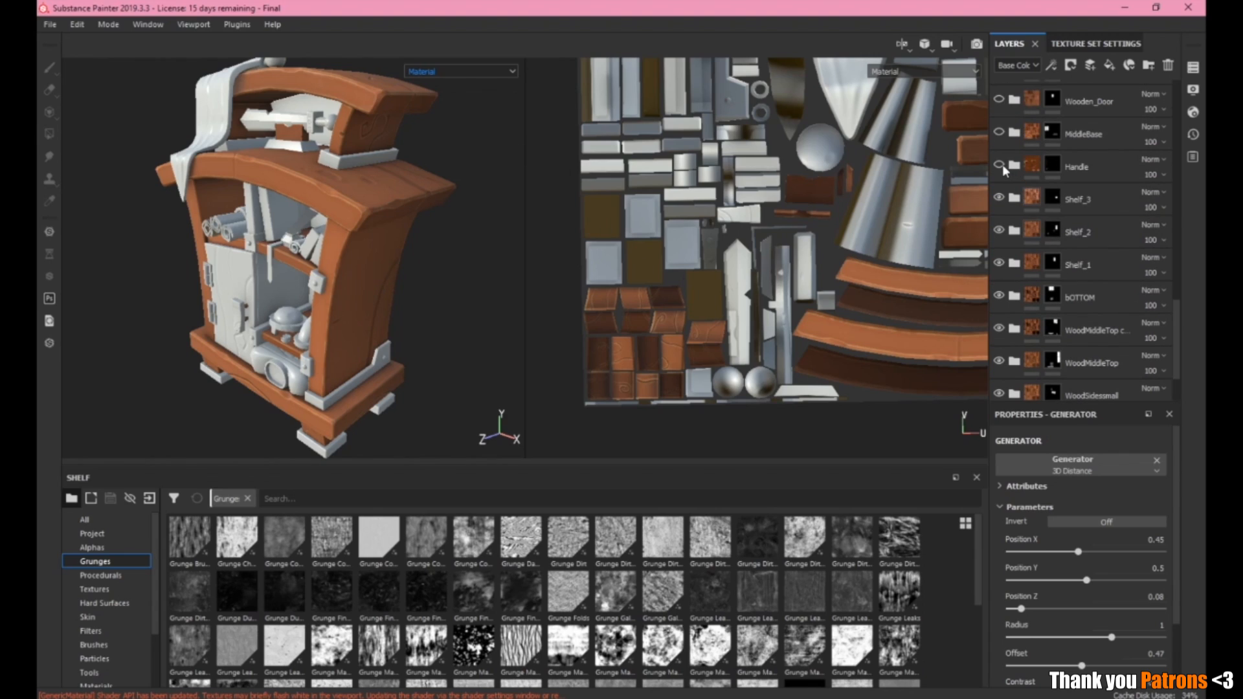
pyautogui.click(1000, 165)
pyautogui.scroll(10, 311, 331)
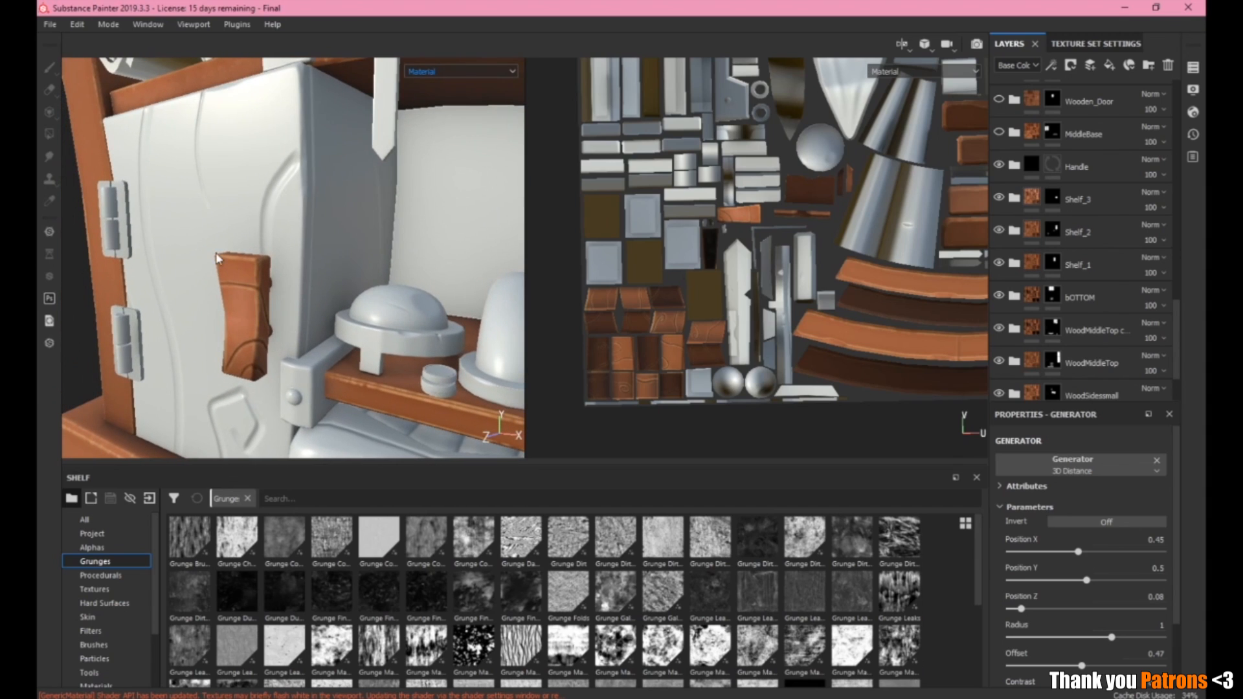
pyautogui.hotkey('alt', 'Tab')
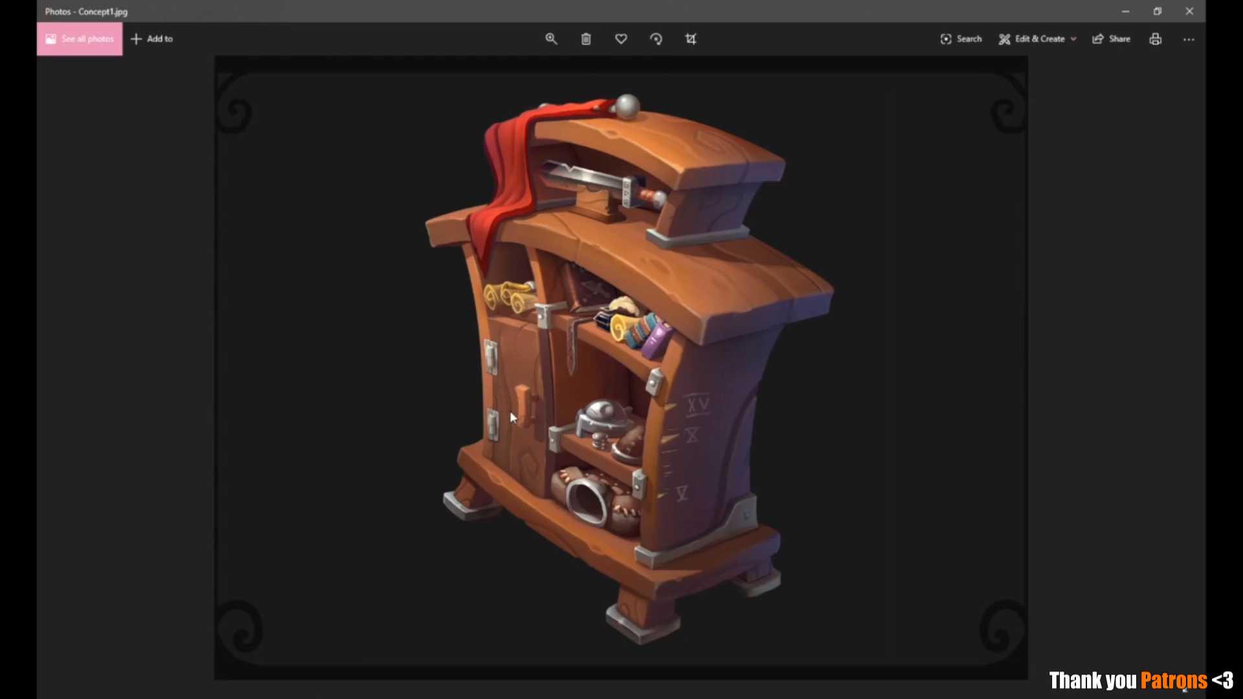
pyautogui.click(562, 43)
pyautogui.click(576, 72)
pyautogui.moveTo(136, 644); pyautogui.dragTo(566, 434)
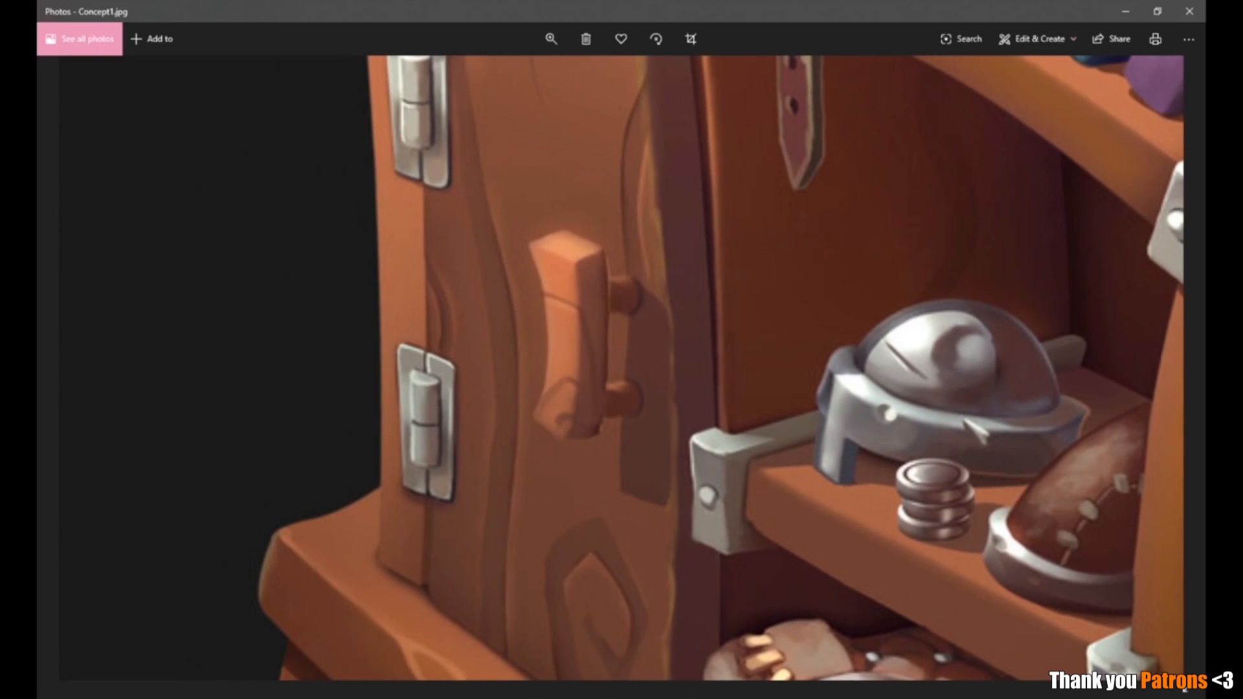
# Return to Substance Painter and examine the wood on the door handle up close.
pyautogui.hotkey('alt', 'Tab')
pyautogui.keyDown('alt'); pyautogui.moveTo(416, 354); pyautogui.dragTo(301, 360); pyautogui.keyUp('alt')
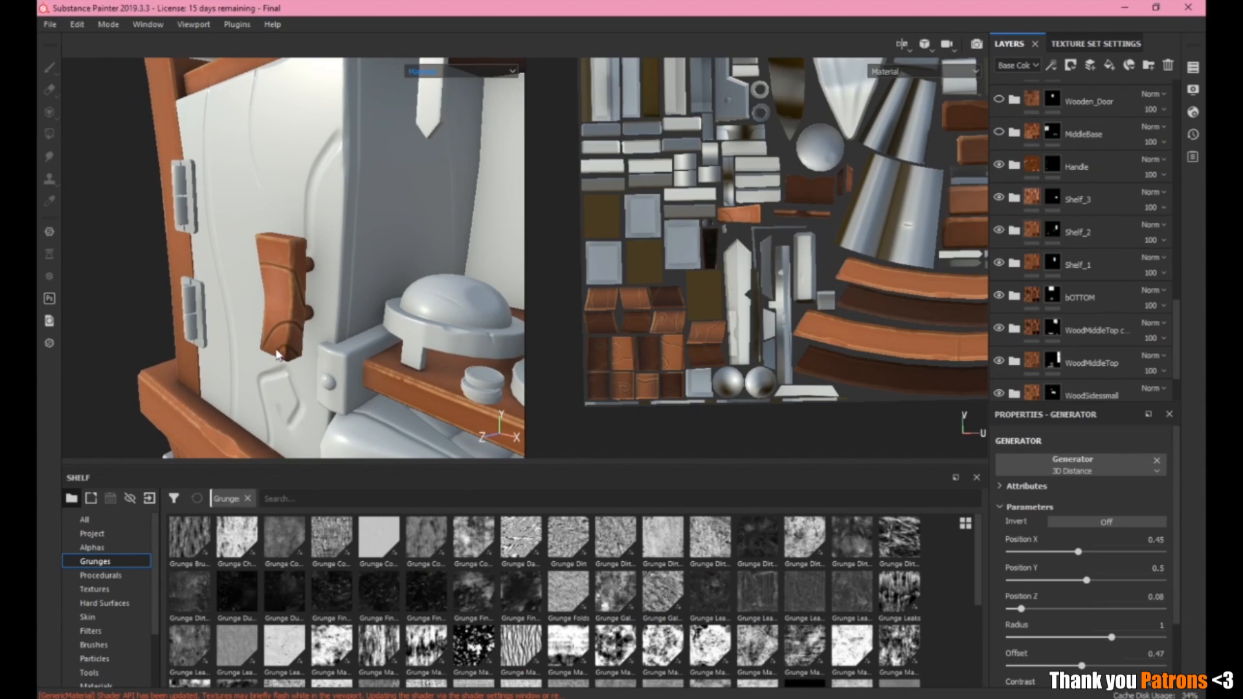
pyautogui.scroll(-3, 343, 376)
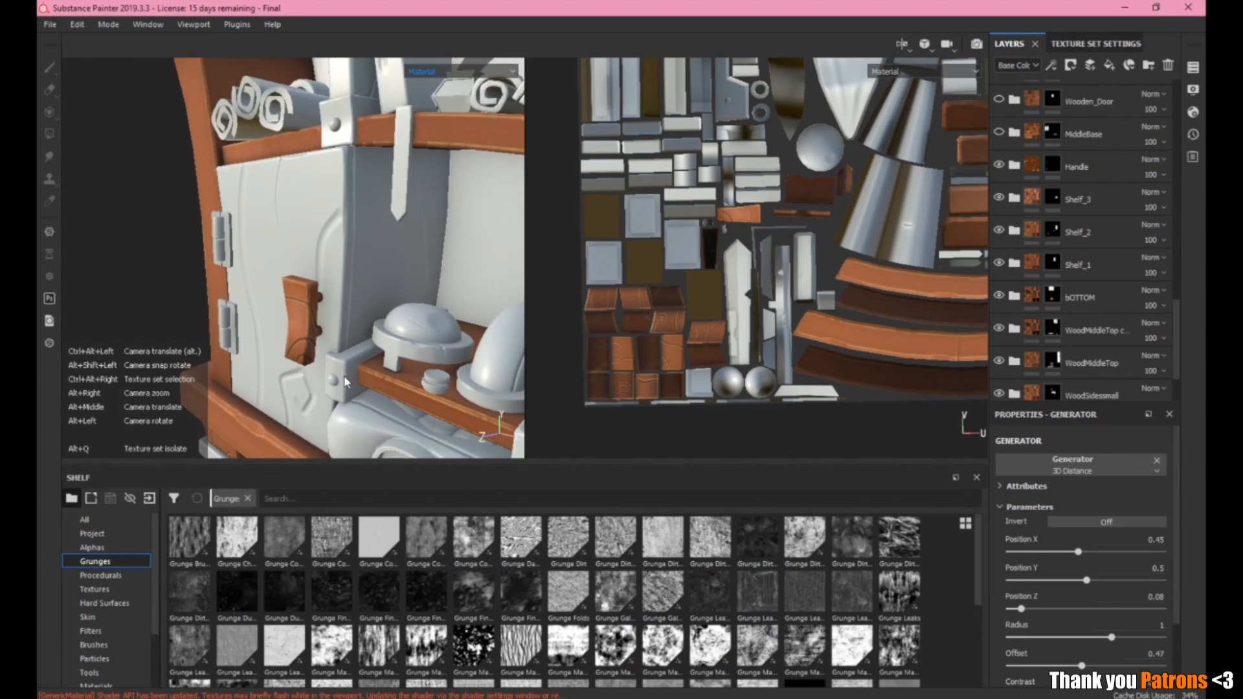
pyautogui.scroll(3, 305, 353)
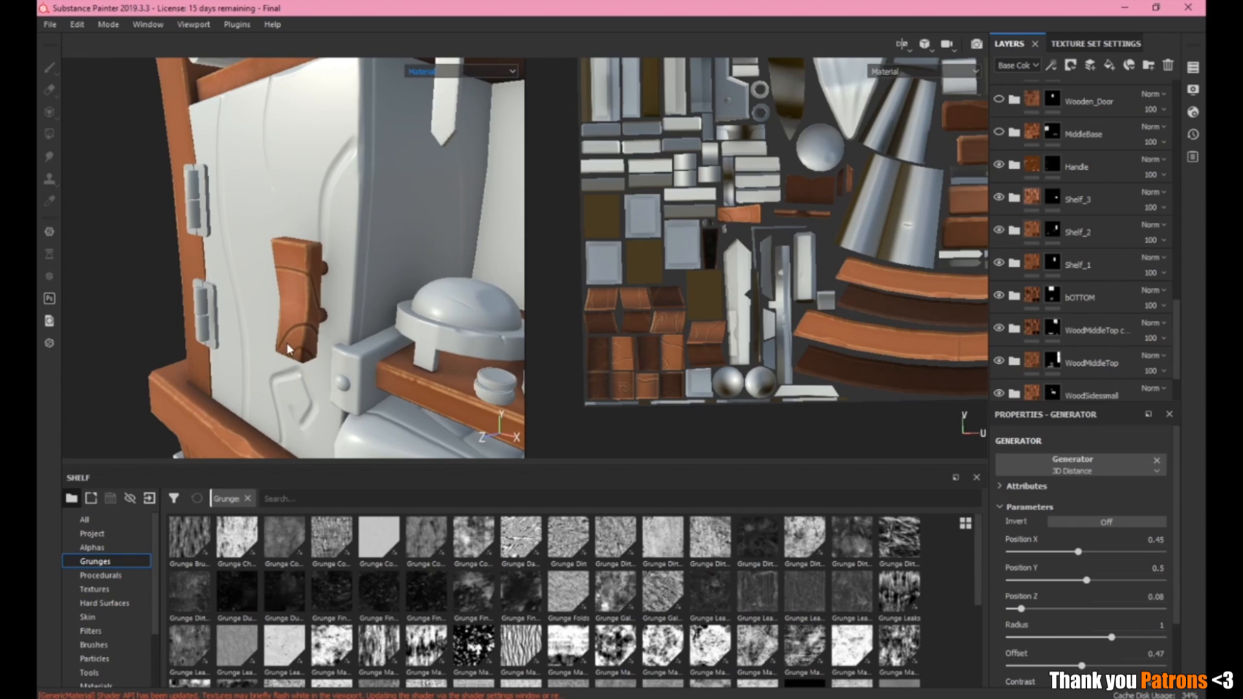
pyautogui.scroll(-3, 512, 397)
# Show the MiddleBase group and view the wood on the bookcase's inner divider.
pyautogui.scroll(1, 1048, 211)
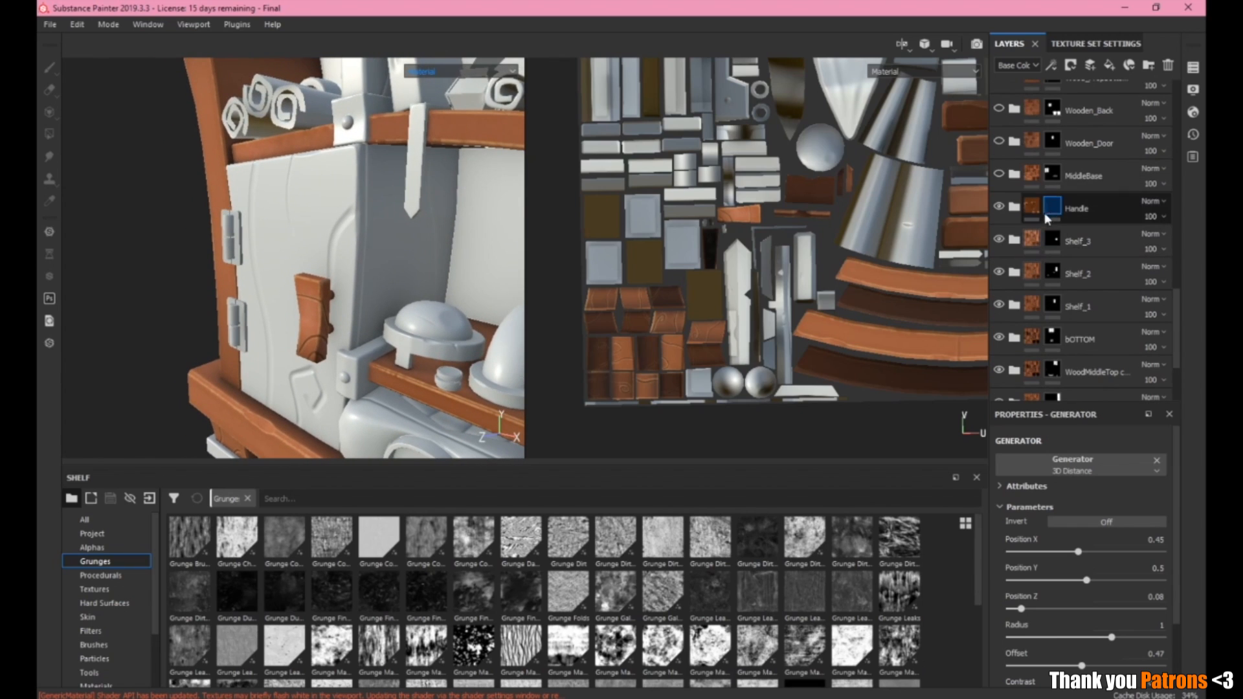
pyautogui.click(997, 174)
pyautogui.scroll(-3, 452, 244)
pyautogui.keyDown('alt'); pyautogui.moveTo(411, 307); pyautogui.dragTo(316, 325); pyautogui.keyUp('alt')
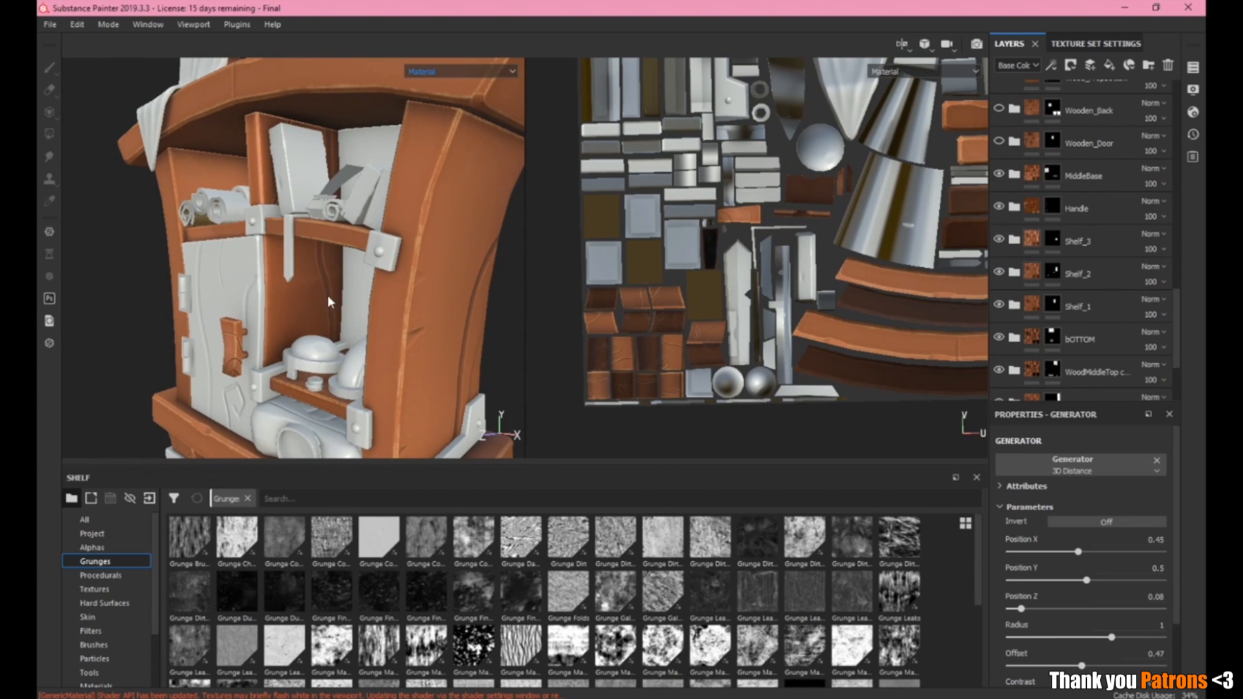
pyautogui.scroll(2, 337, 297)
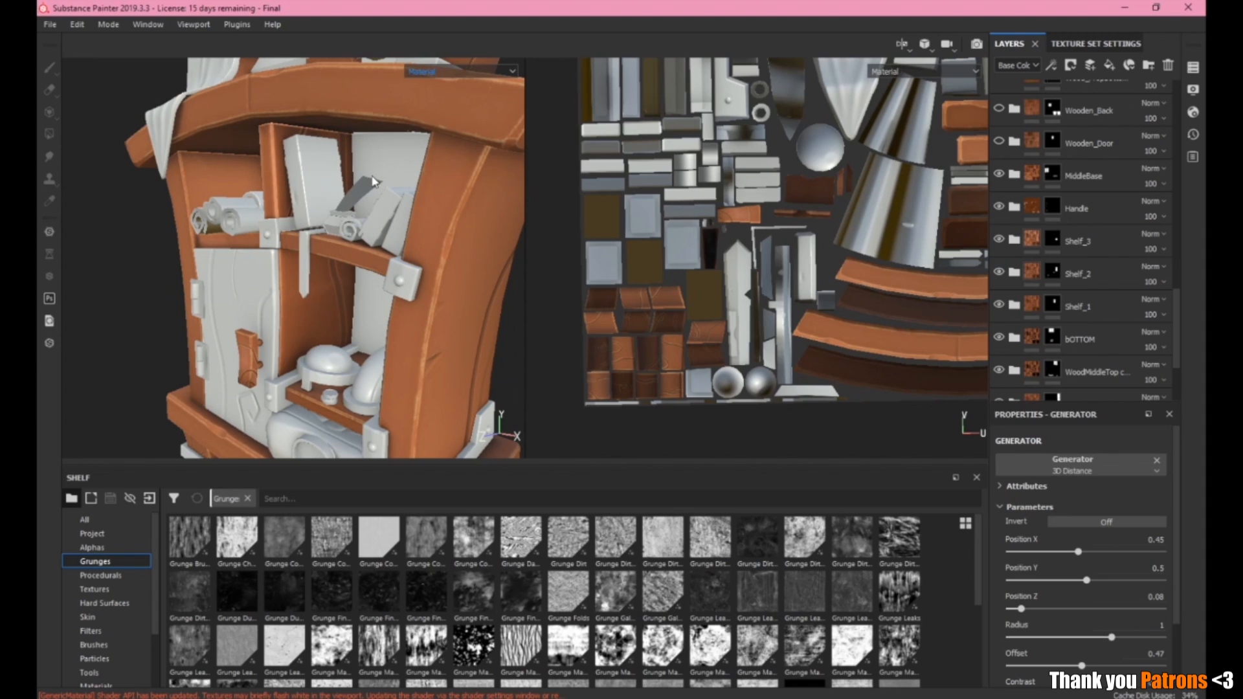
pyautogui.scroll(-3, 347, 258)
pyautogui.keyDown('alt'); pyautogui.moveTo(371, 285); pyautogui.dragTo(339, 266, button='middle'); pyautogui.keyUp('alt')
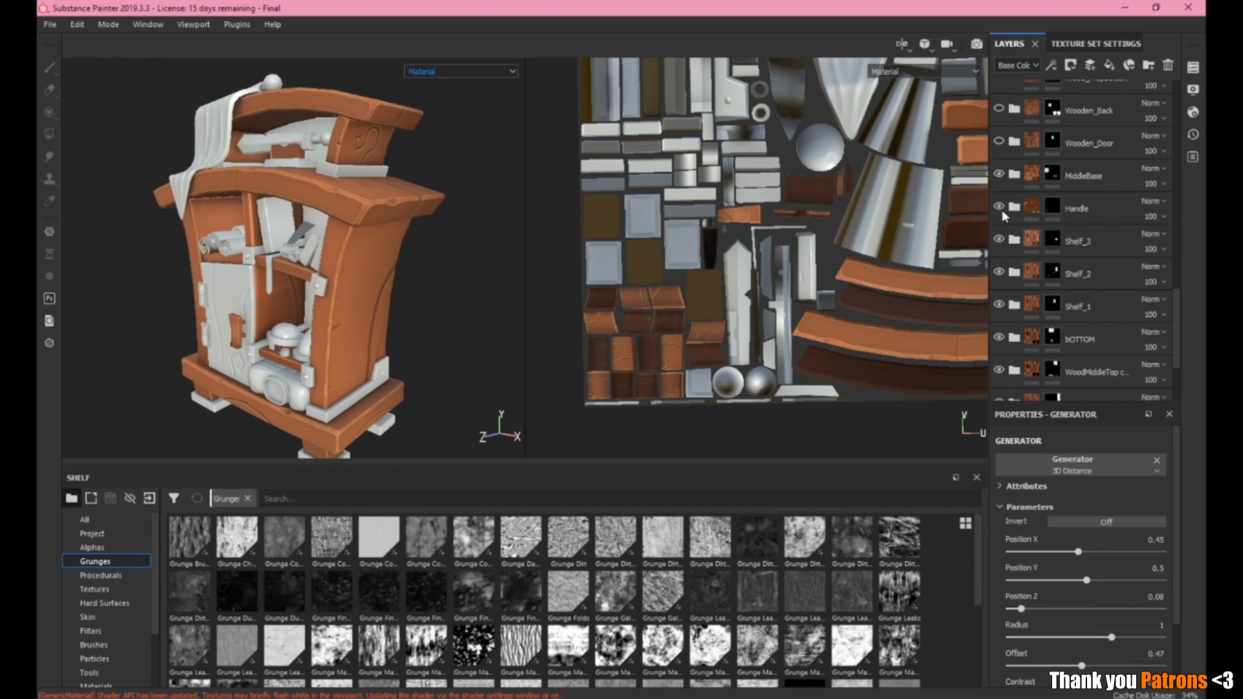
# Show the Wooden_Door group and examine the door's wood beside the handle and hinges.
pyautogui.click(999, 139)
pyautogui.scroll(6, 397, 334)
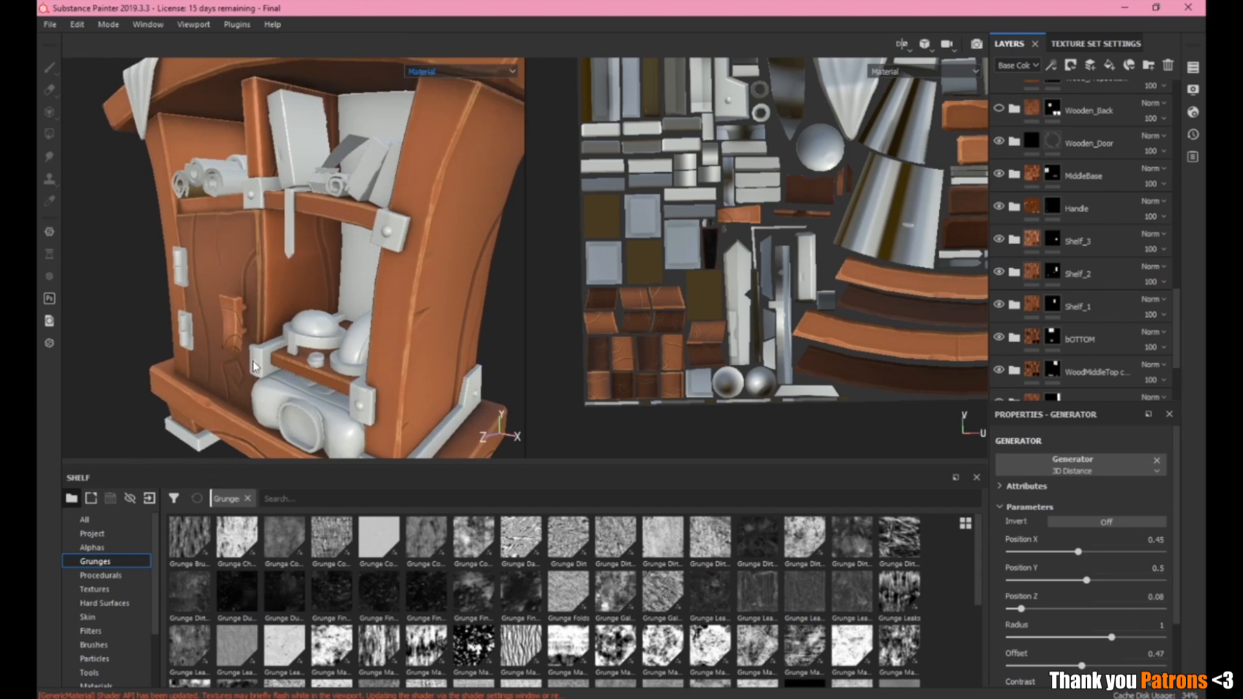
pyautogui.scroll(2, 343, 270)
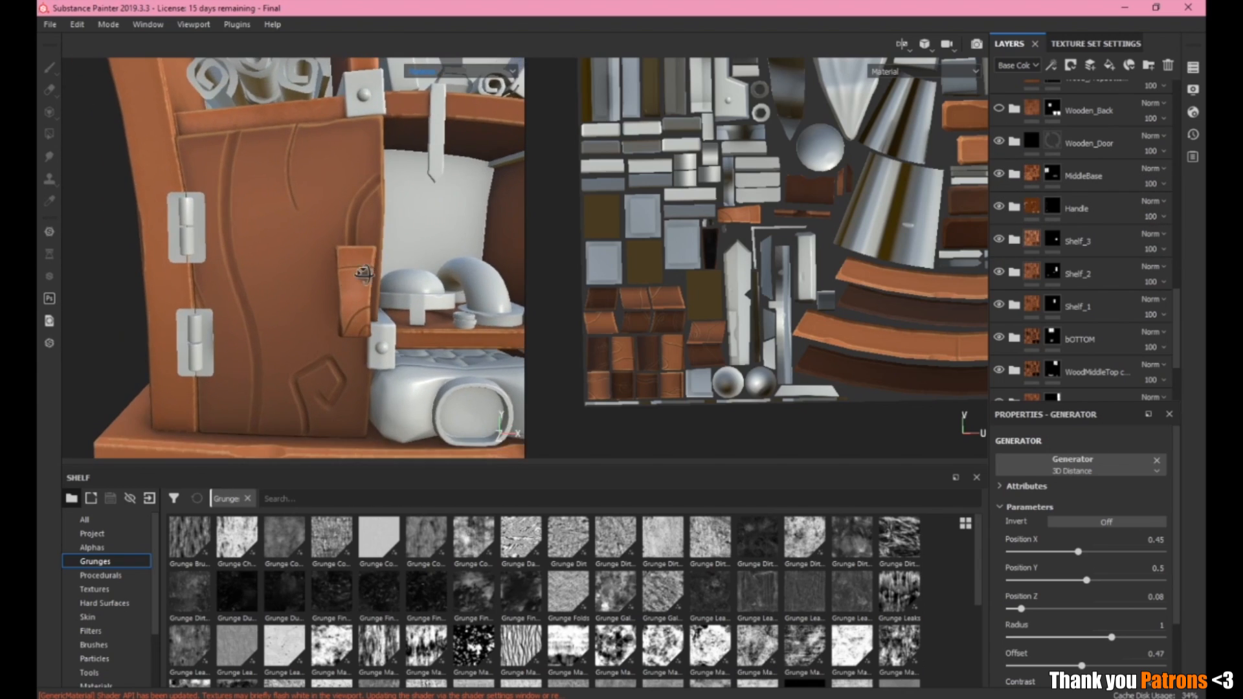
pyautogui.keyDown('alt'); pyautogui.moveTo(360, 271); pyautogui.dragTo(339, 269); pyautogui.keyUp('alt')
pyautogui.scroll(1, 358, 246)
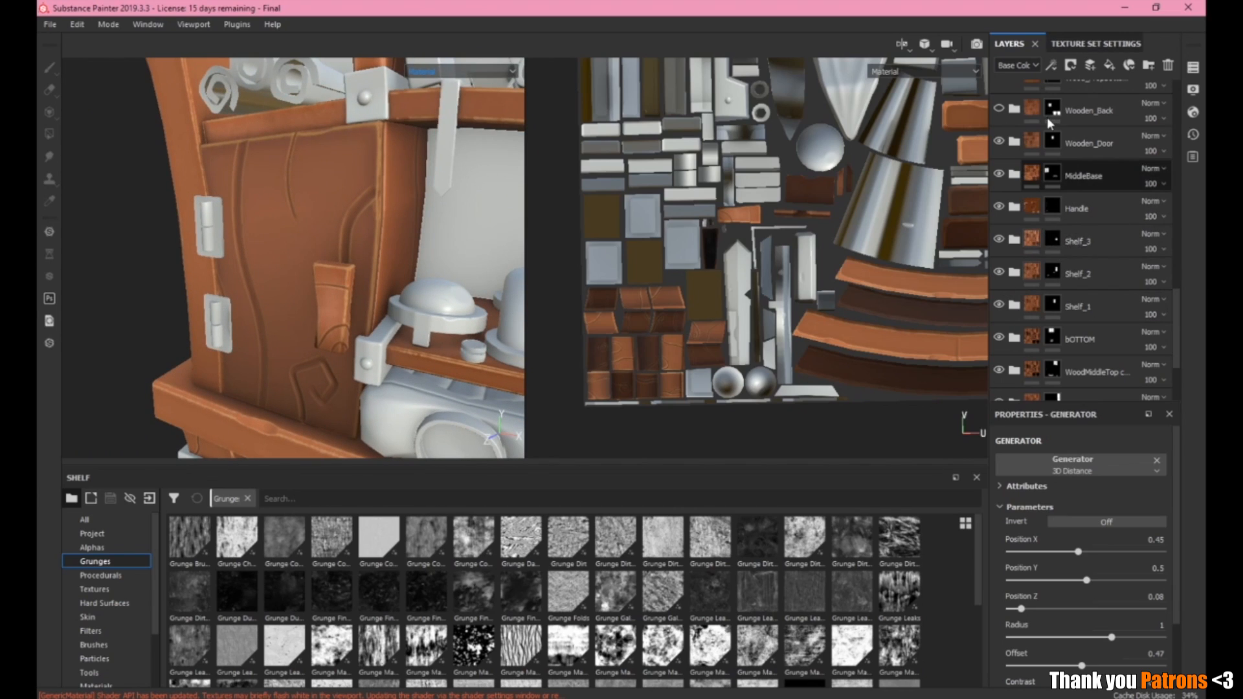
# Expand the Wooden_Door group, review its layer stack, and select the Baked Lighting layer.
pyautogui.click(1014, 141)
pyautogui.scroll(-4, 1084, 186)
pyautogui.scroll(4, 1084, 186)
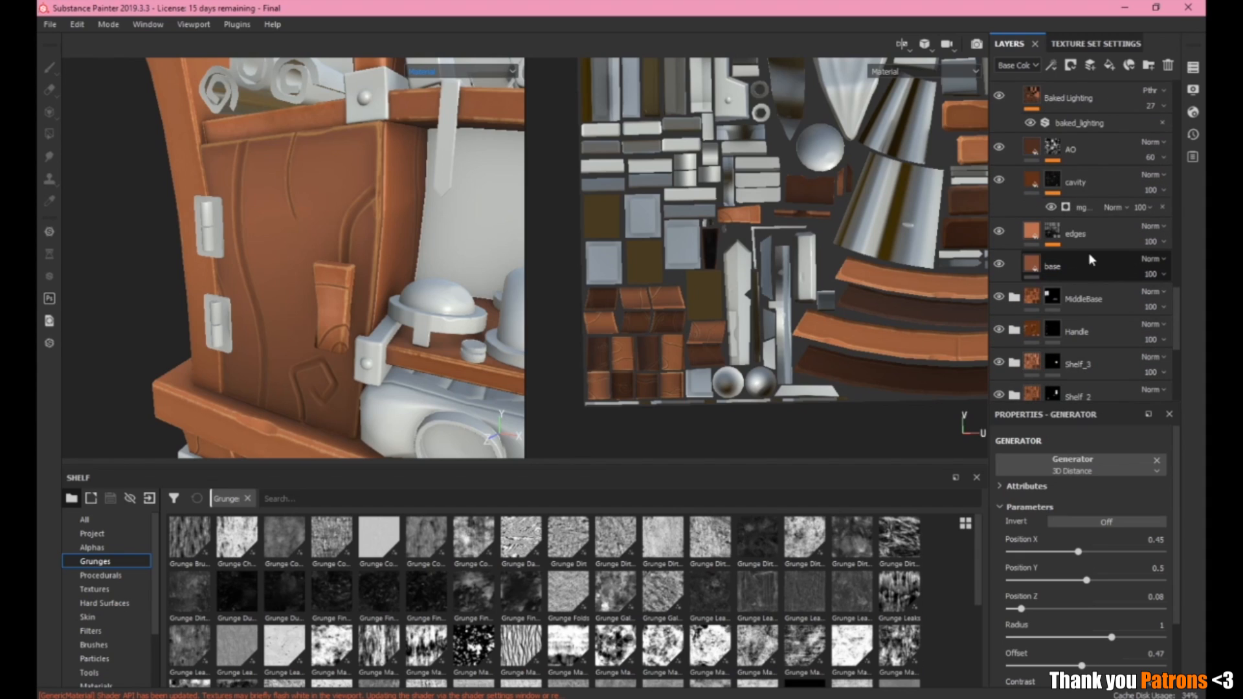
pyautogui.scroll(2, 1091, 260)
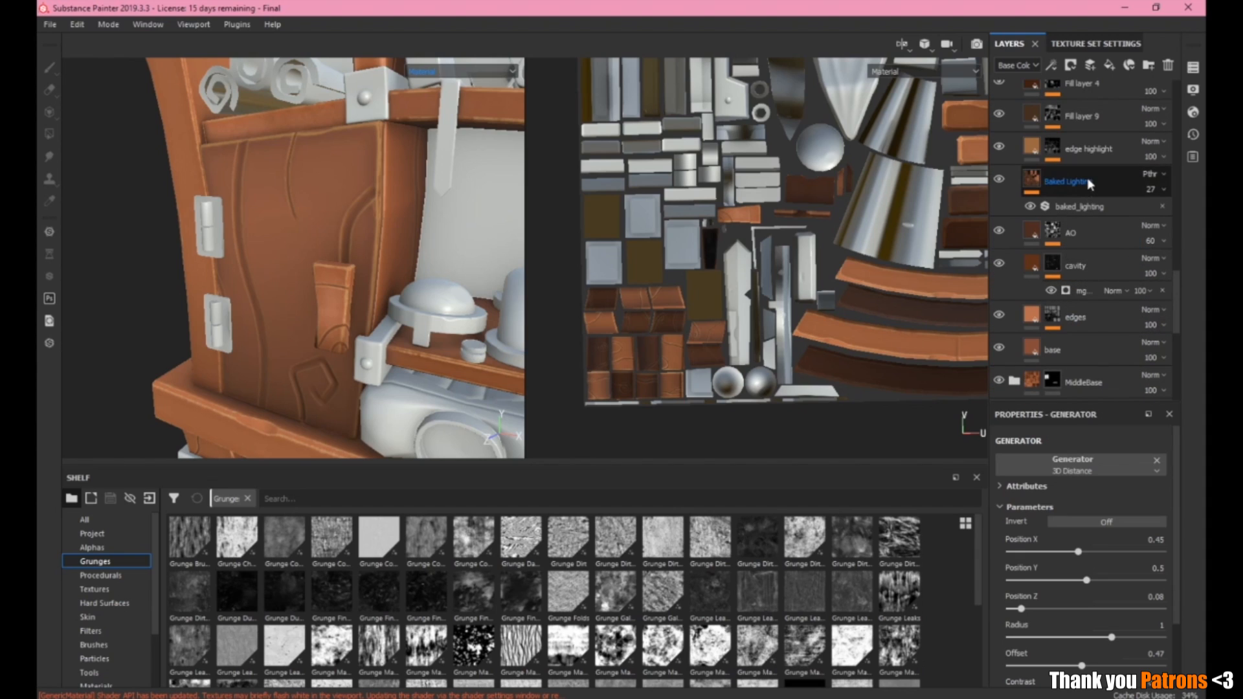
pyautogui.click(1062, 183)
pyautogui.scroll(3, 1082, 223)
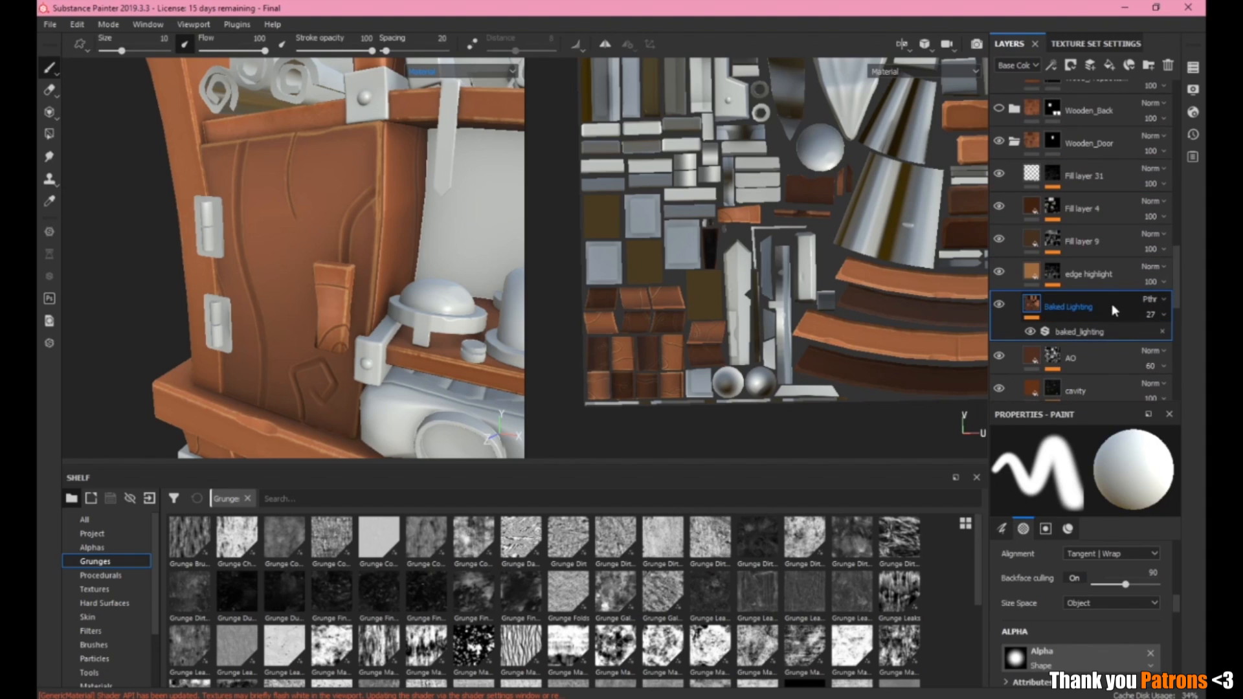
# Select Fill layer 9 in the Wooden_Door folder and examine the wood shading on the cabinet door.
pyautogui.click(1088, 239)
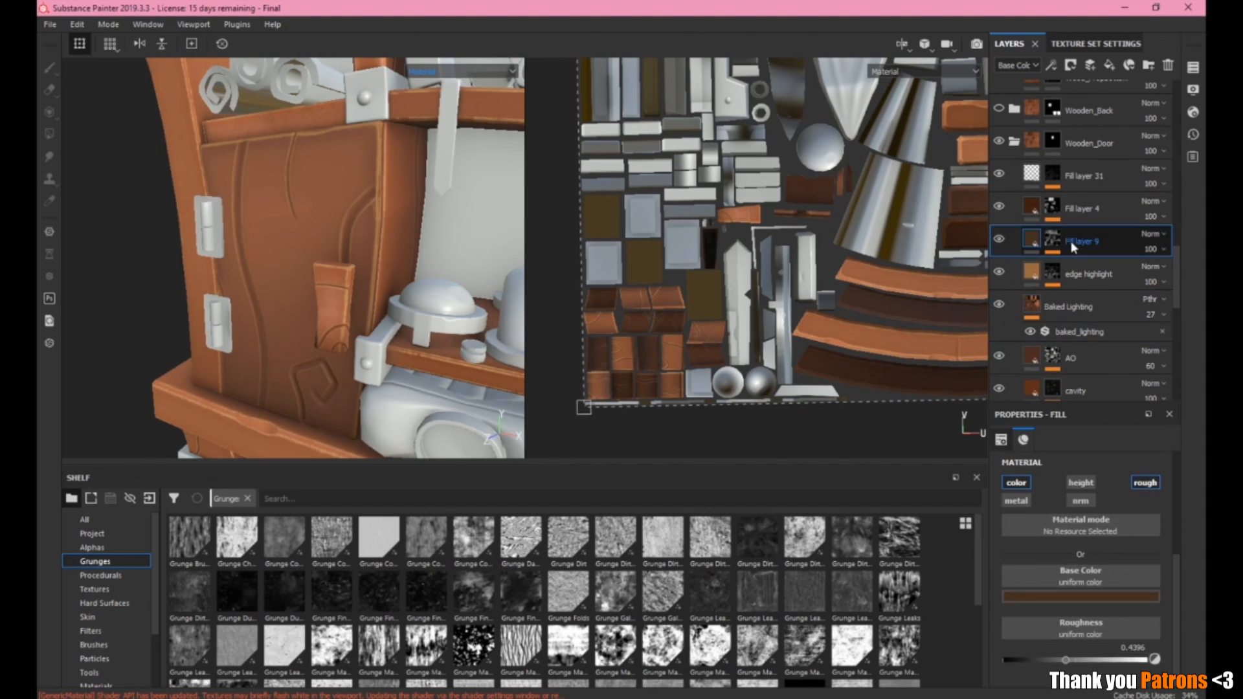
pyautogui.scroll(-2, 326, 230)
pyautogui.scroll(3, 326, 230)
pyautogui.keyDown('alt'); pyautogui.moveTo(366, 269); pyautogui.dragTo(319, 379); pyautogui.keyUp('alt')
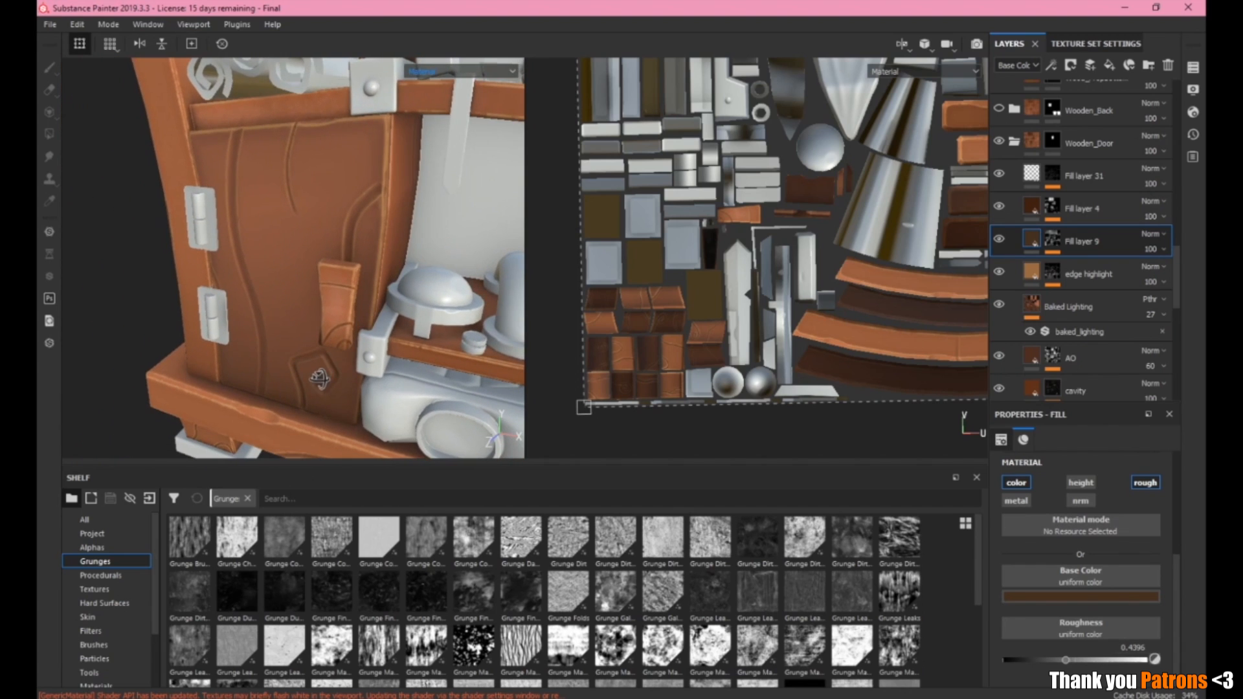
pyautogui.keyDown('alt'); pyautogui.moveTo(309, 161); pyautogui.dragTo(318, 233); pyautogui.keyUp('alt')
pyautogui.scroll(-3, 356, 290)
pyautogui.keyDown('alt'); pyautogui.moveTo(360, 288); pyautogui.dragTo(386, 254); pyautogui.keyUp('alt')
pyautogui.scroll(-3, 308, 298)
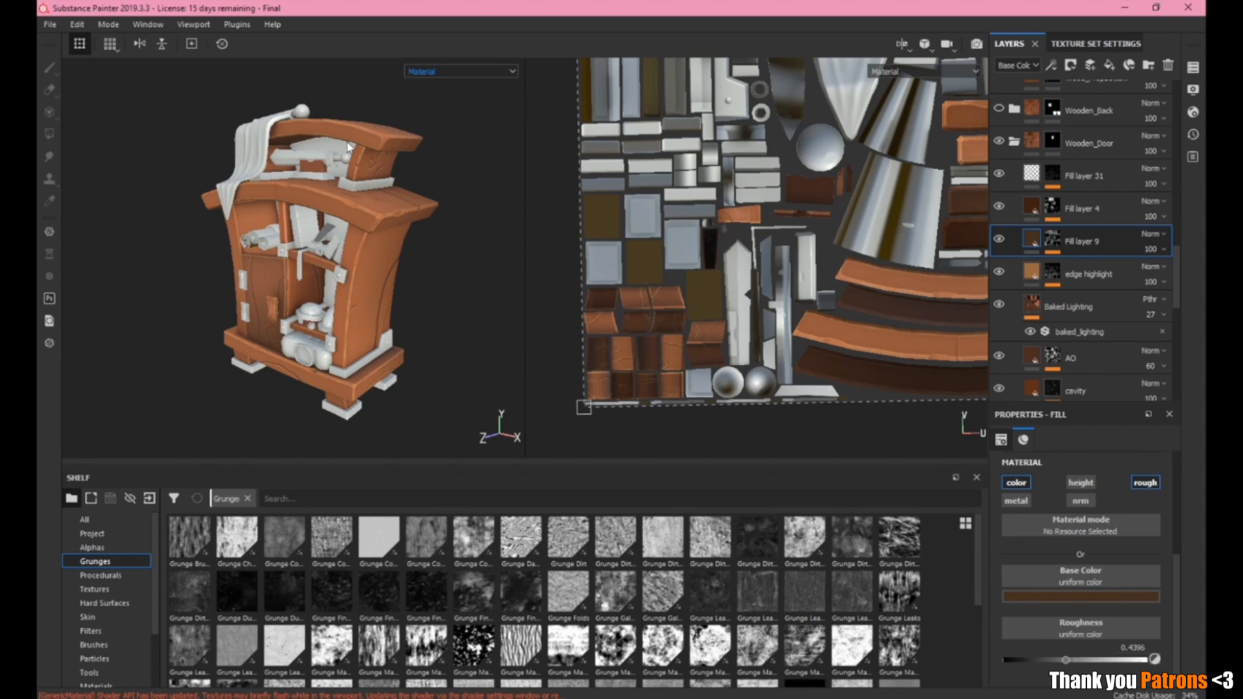
pyautogui.scroll(5, 327, 311)
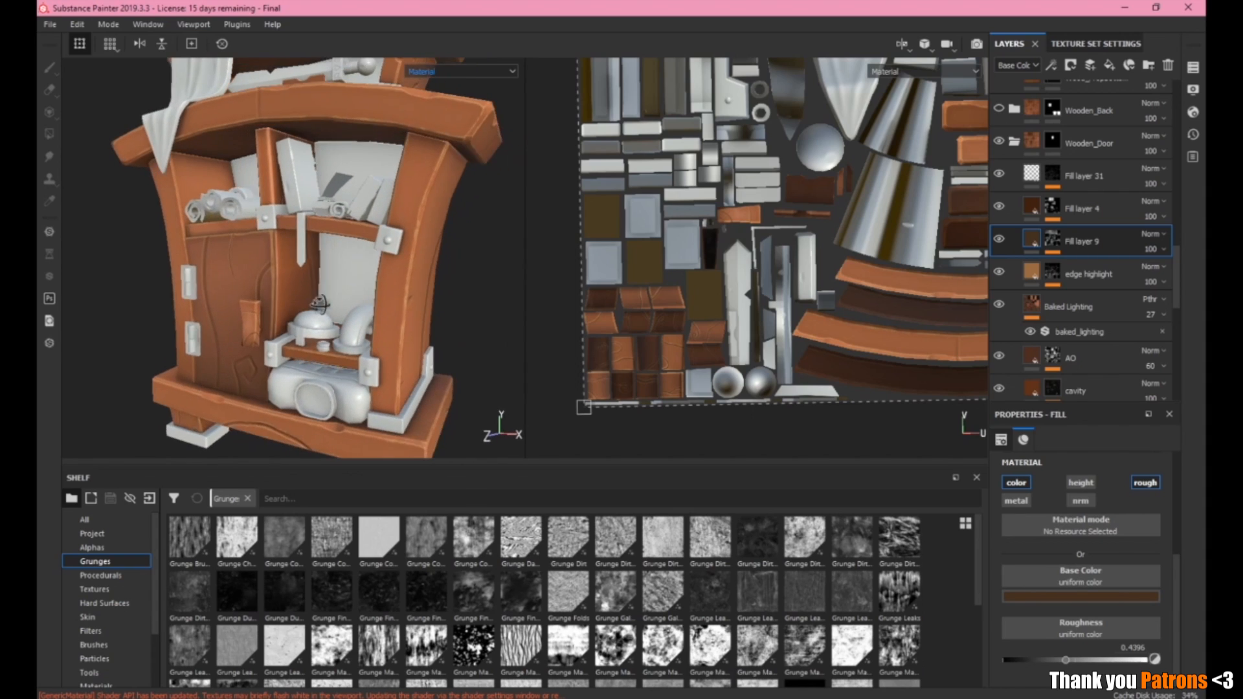
pyautogui.scroll(5, 319, 304)
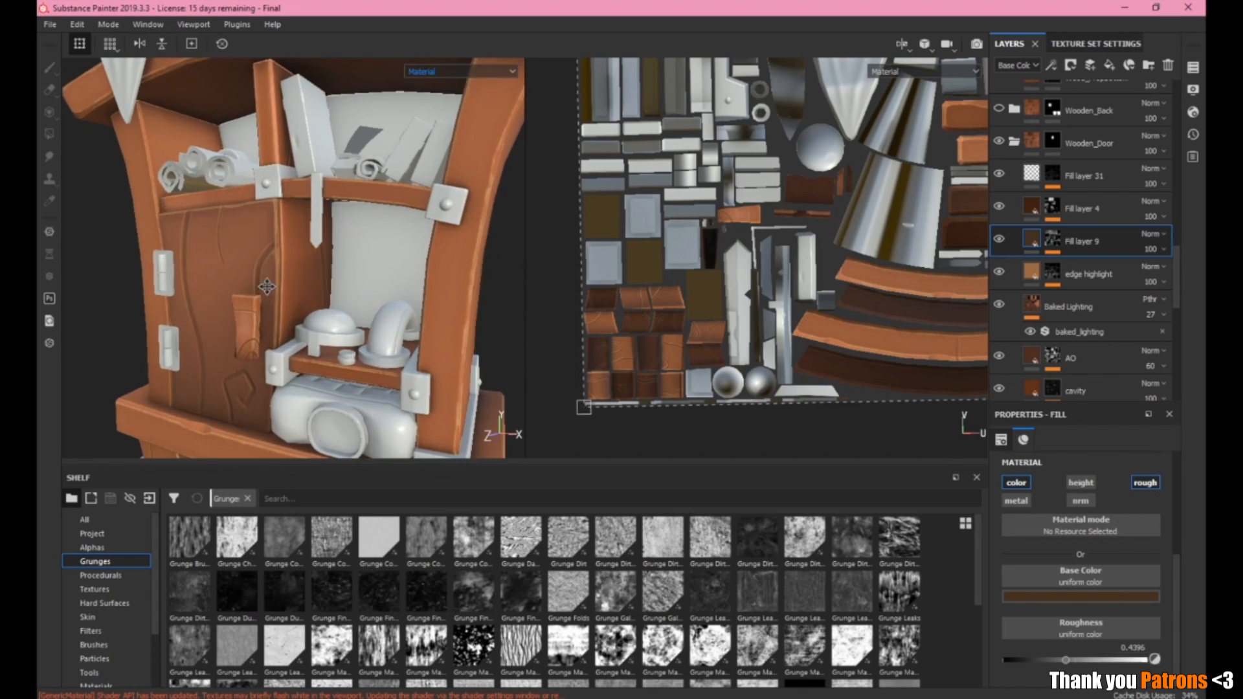
pyautogui.scroll(3, 351, 305)
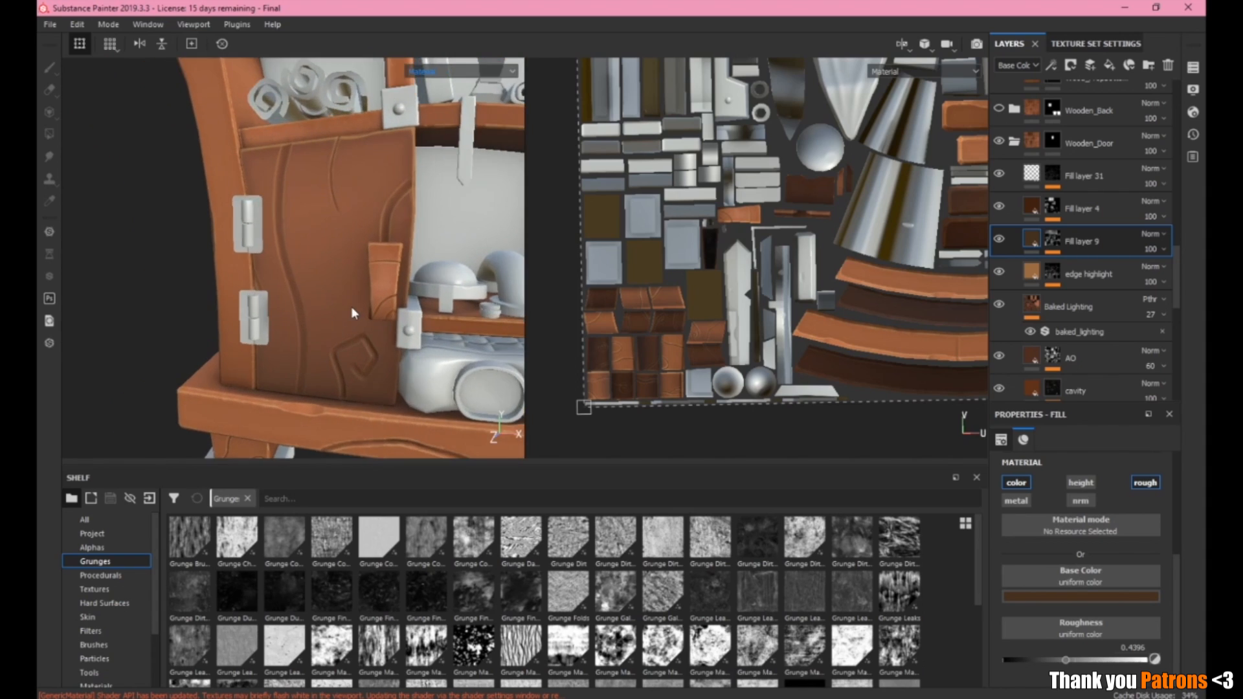
pyautogui.scroll(3, 356, 372)
# Switch to the Concept1.jpg reference in Photos and zoom out to study the painted door and shelves.
pyautogui.hotkey('alt', 'Tab')
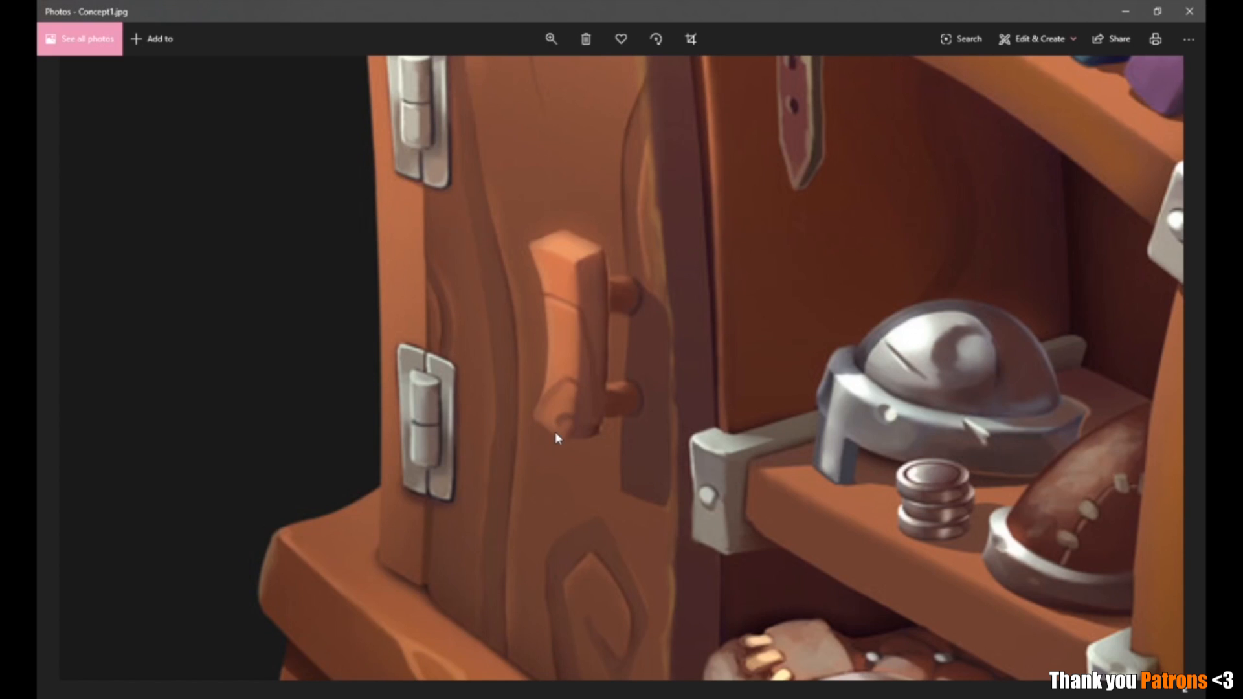
pyautogui.click(550, 39)
pyautogui.moveTo(574, 75); pyautogui.dragTo(522, 77)
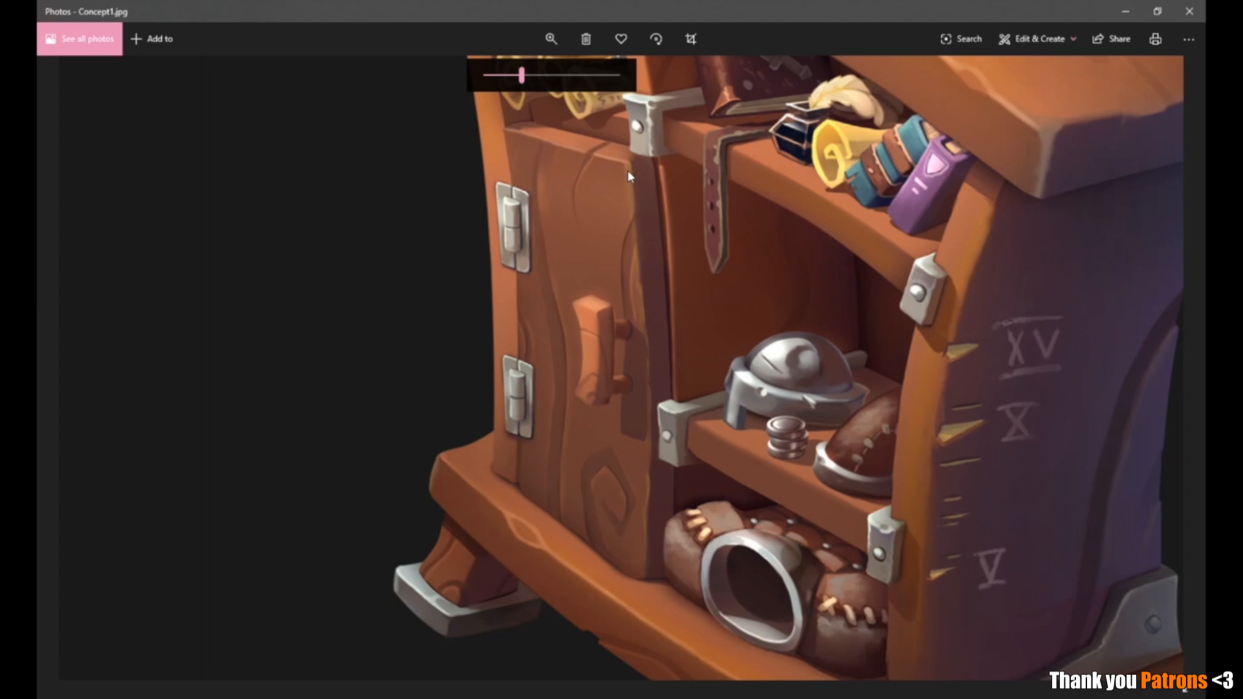
pyautogui.hotkey('alt', 'Tab')
# Examine the door's edge highlights, wood grain grooves and lower spiral carving up close, comparing them with the concept.
pyautogui.scroll(-2, 382, 242)
pyautogui.scroll(2, 382, 242)
pyautogui.moveTo(382, 242)
pyautogui.keyDown('alt'); pyautogui.mouseDown()
pyautogui.moveTo(376, 208)
pyautogui.moveTo(361, 227)
pyautogui.moveTo(358, 277)
pyautogui.mouseUp(); pyautogui.keyUp('alt')
pyautogui.scroll(1, 334, 298)
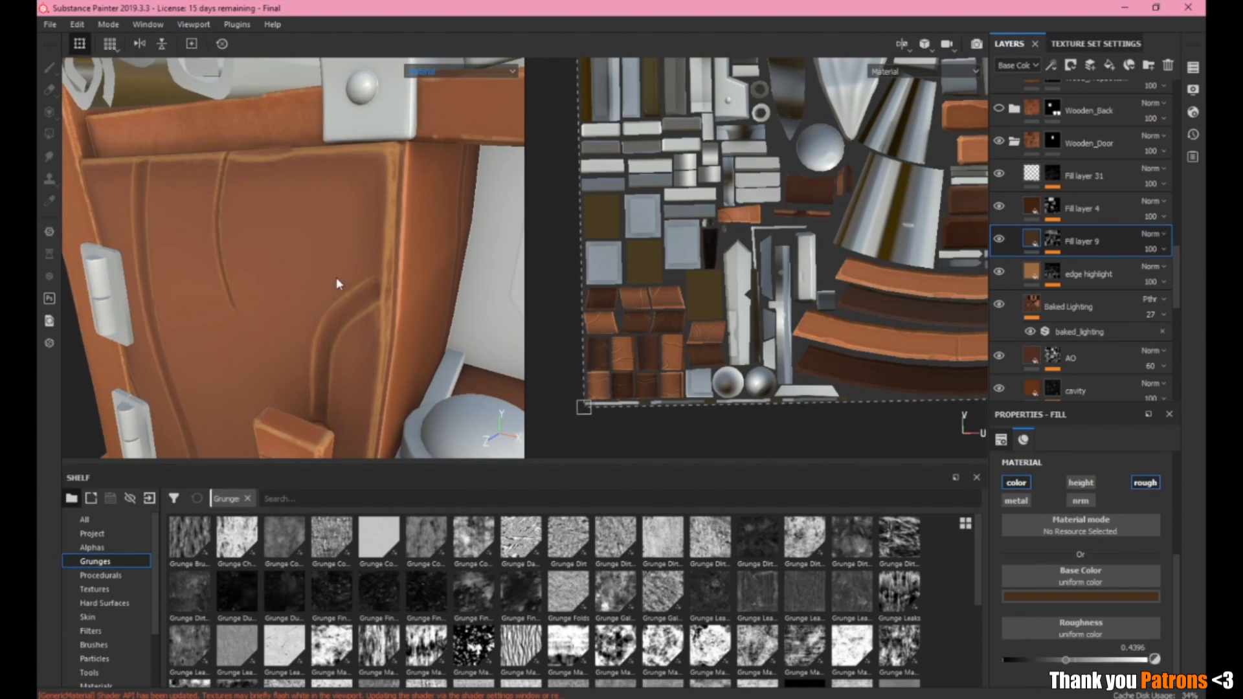
pyautogui.scroll(-1, 368, 216)
pyautogui.keyDown('alt'); pyautogui.moveTo(368, 216); pyautogui.dragTo(348, 284); pyautogui.keyUp('alt')
pyautogui.keyDown('alt'); pyautogui.moveTo(298, 364); pyautogui.dragTo(343, 258); pyautogui.keyUp('alt')
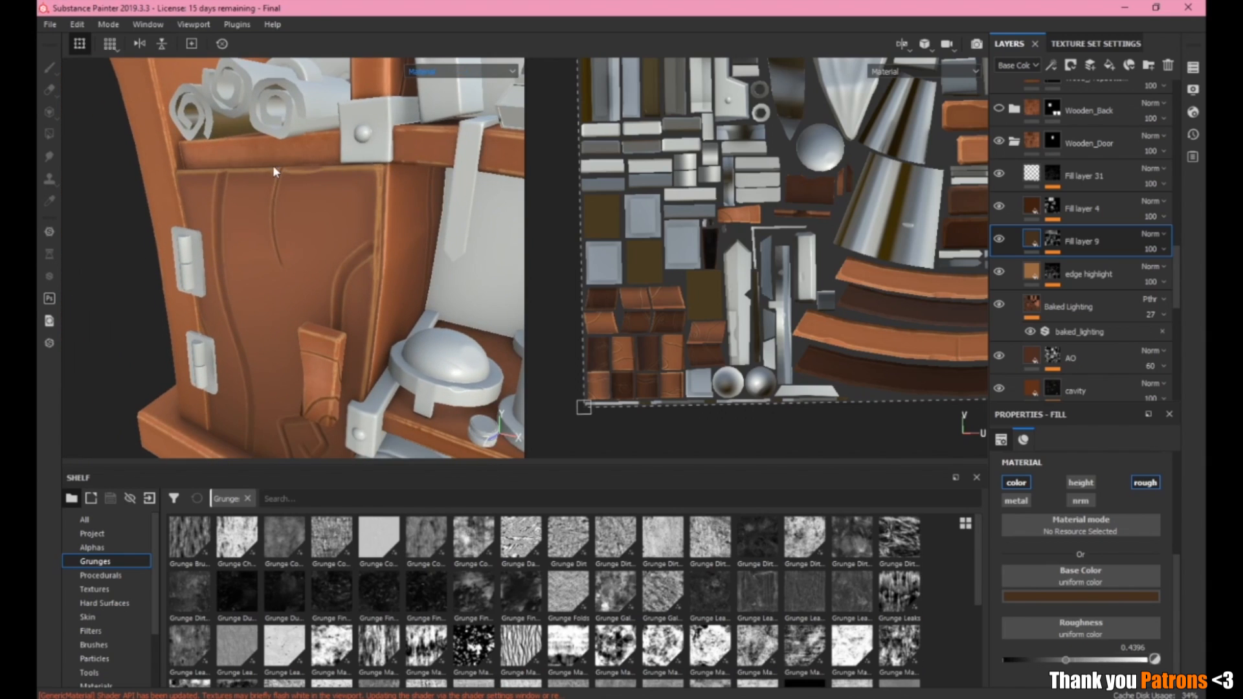
pyautogui.keyDown('alt'); pyautogui.moveTo(357, 424); pyautogui.dragTo(447, 355); pyautogui.keyUp('alt')
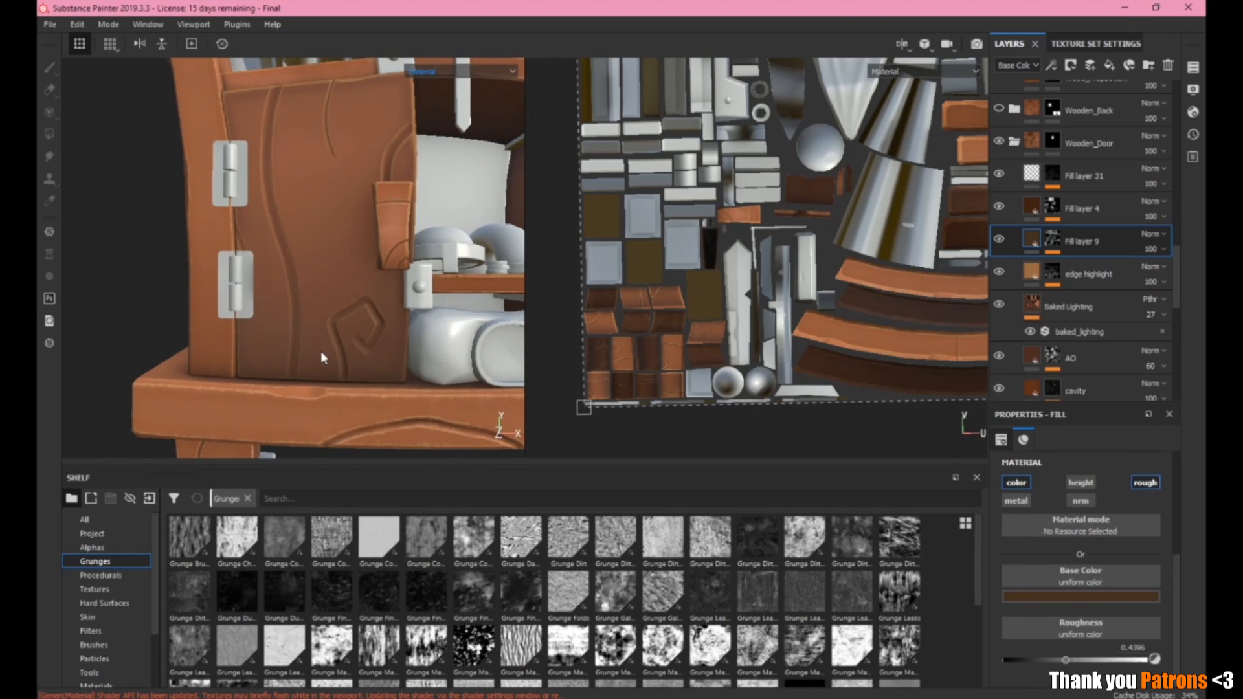
pyautogui.keyDown('alt'); pyautogui.moveTo(335, 97); pyautogui.dragTo(338, 538); pyautogui.keyUp('alt')
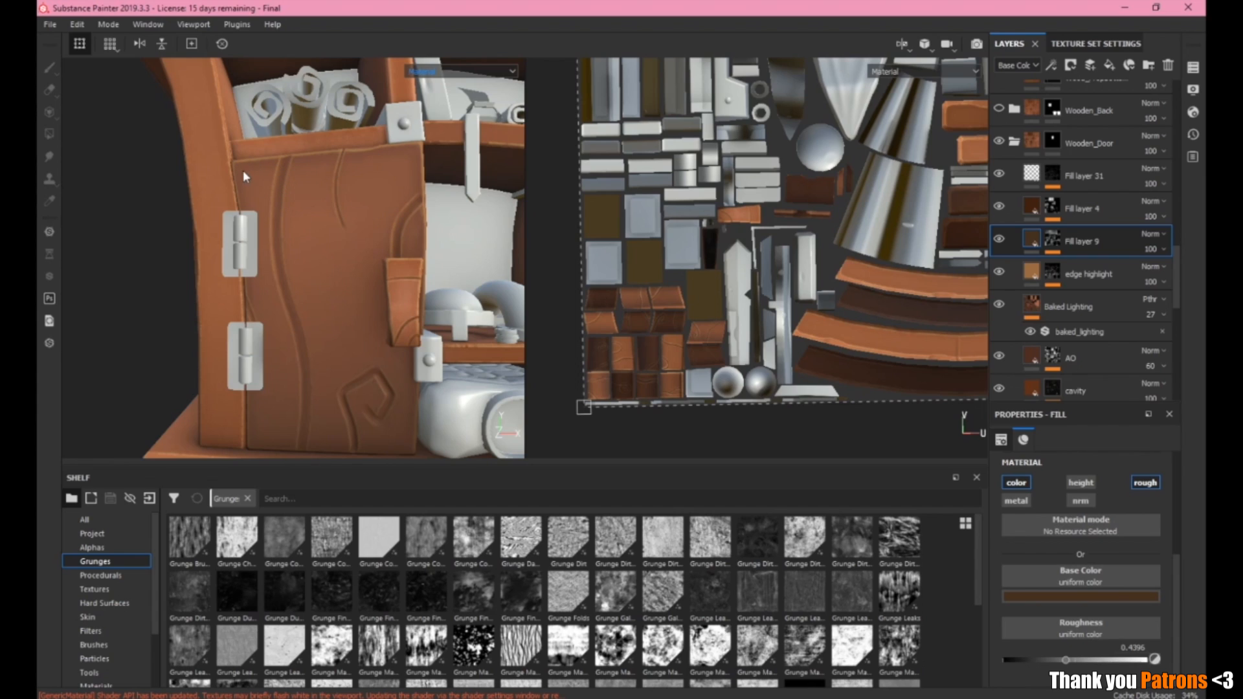
# Collapse the Wooden_Door folder and show the Wooden_Back folder on the cabinet's back panels.
pyautogui.scroll(-5, 407, 208)
pyautogui.keyDown('alt'); pyautogui.moveTo(406, 208); pyautogui.dragTo(285, 280, button='middle'); pyautogui.keyUp('alt')
pyautogui.keyDown('alt'); pyautogui.moveTo(466, 310); pyautogui.dragTo(402, 336); pyautogui.keyUp('alt')
pyautogui.click(1013, 143)
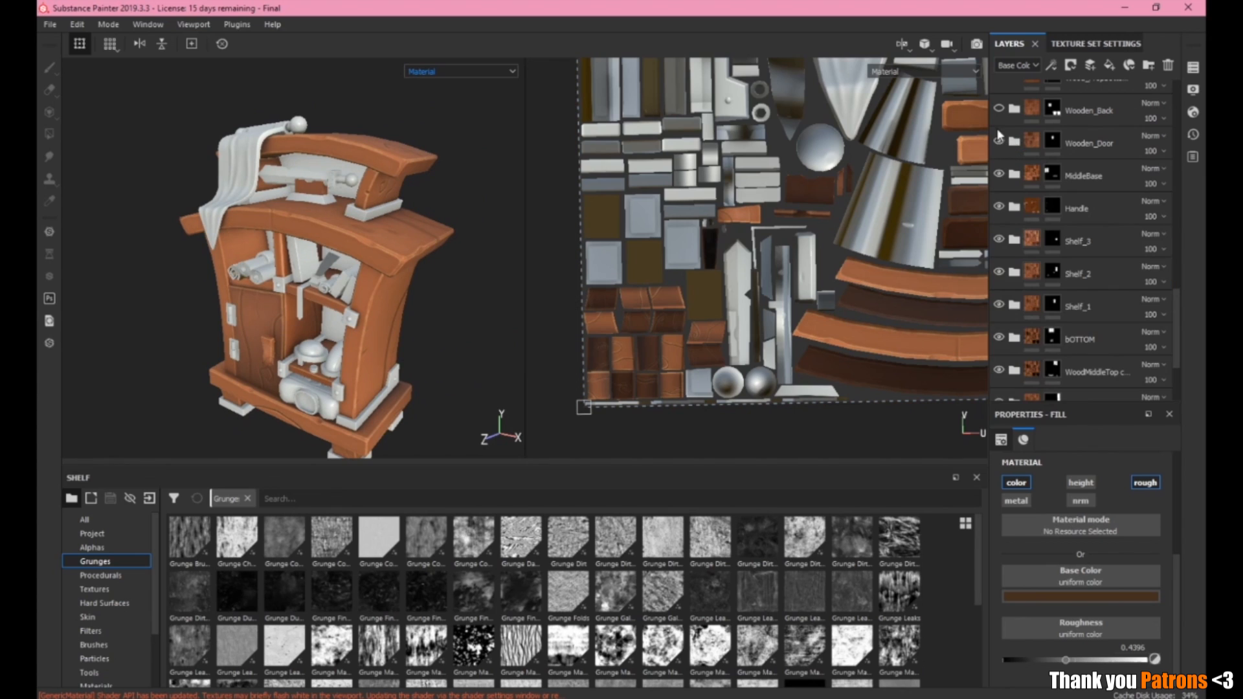
pyautogui.keyDown('alt'); pyautogui.moveTo(456, 295); pyautogui.dragTo(478, 281); pyautogui.keyUp('alt')
pyautogui.scroll(-8, 370, 305)
pyautogui.keyDown('alt'); pyautogui.moveTo(353, 312); pyautogui.dragTo(295, 314); pyautogui.keyUp('alt')
pyautogui.scroll(-4, 295, 314)
pyautogui.keyDown('alt'); pyautogui.moveTo(295, 313); pyautogui.dragTo(392, 334, button='middle'); pyautogui.keyUp('alt')
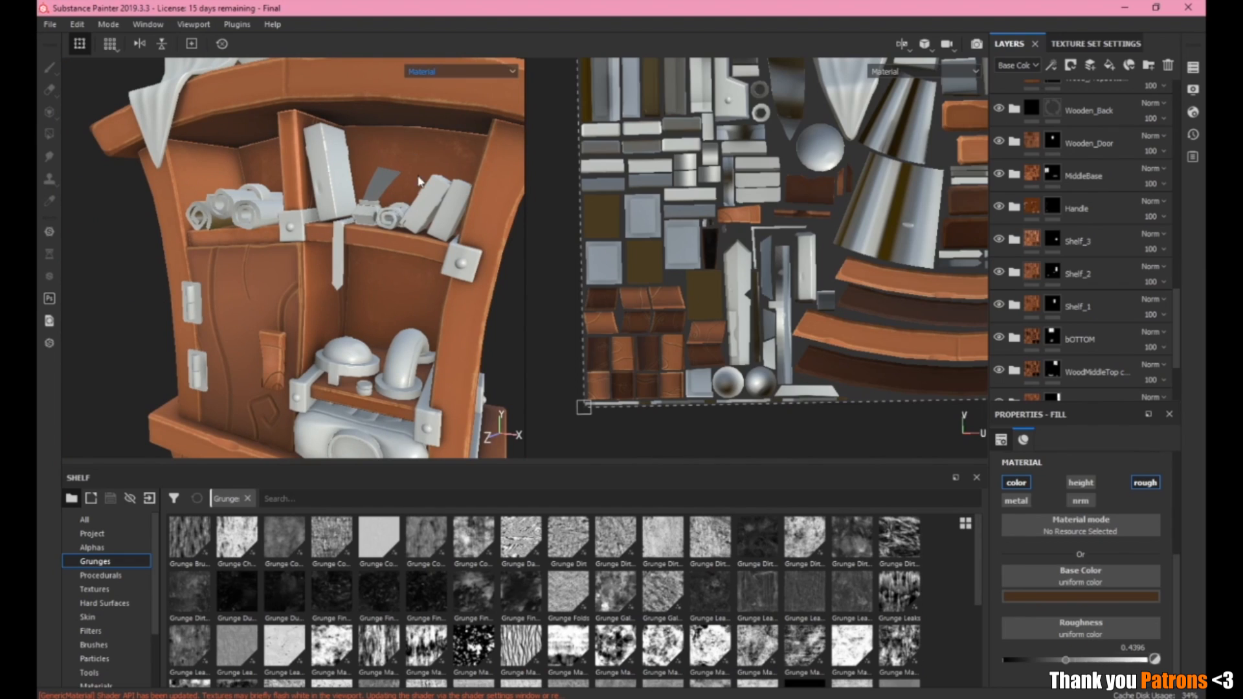
pyautogui.keyDown('alt'); pyautogui.moveTo(387, 151); pyautogui.dragTo(366, 175, button='middle'); pyautogui.keyUp('alt')
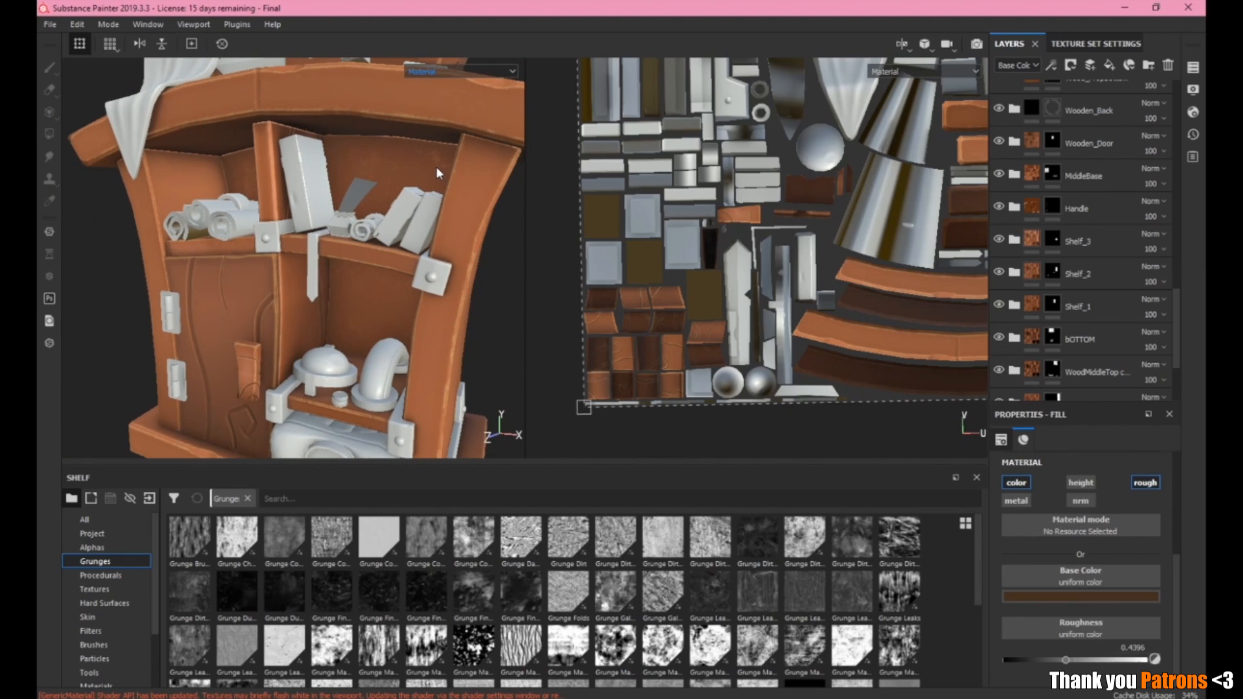
# Show the Wood_PropBottom folder and inspect the wooden sword stand on top of the cabinet.
pyautogui.keyDown('alt'); pyautogui.moveTo(437, 165); pyautogui.dragTo(239, 325); pyautogui.keyUp('alt')
pyautogui.keyDown('alt'); pyautogui.moveTo(239, 325); pyautogui.dragTo(295, 325, button='right'); pyautogui.keyUp('alt')
pyautogui.keyDown('alt'); pyautogui.moveTo(296, 326); pyautogui.dragTo(196, 316); pyautogui.keyUp('alt')
pyautogui.keyDown('alt'); pyautogui.moveTo(196, 316); pyautogui.dragTo(296, 289, button='right'); pyautogui.keyUp('alt')
pyautogui.keyDown('alt'); pyautogui.moveTo(311, 265); pyautogui.dragTo(468, 295); pyautogui.keyUp('alt')
pyautogui.scroll(2, 1043, 209)
pyautogui.keyDown('alt'); pyautogui.moveTo(420, 246); pyautogui.dragTo(402, 340); pyautogui.keyUp('alt')
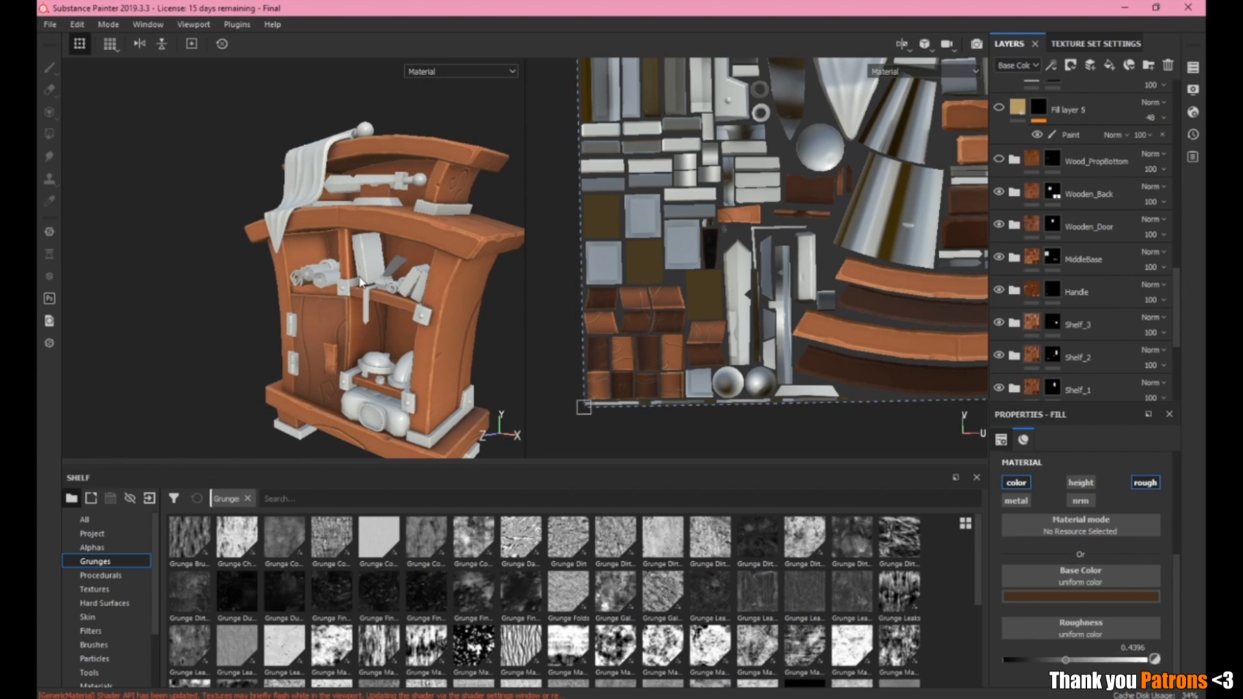
pyautogui.click(1057, 258)
pyautogui.scroll(2, 1059, 256)
pyautogui.scroll(1, 1059, 256)
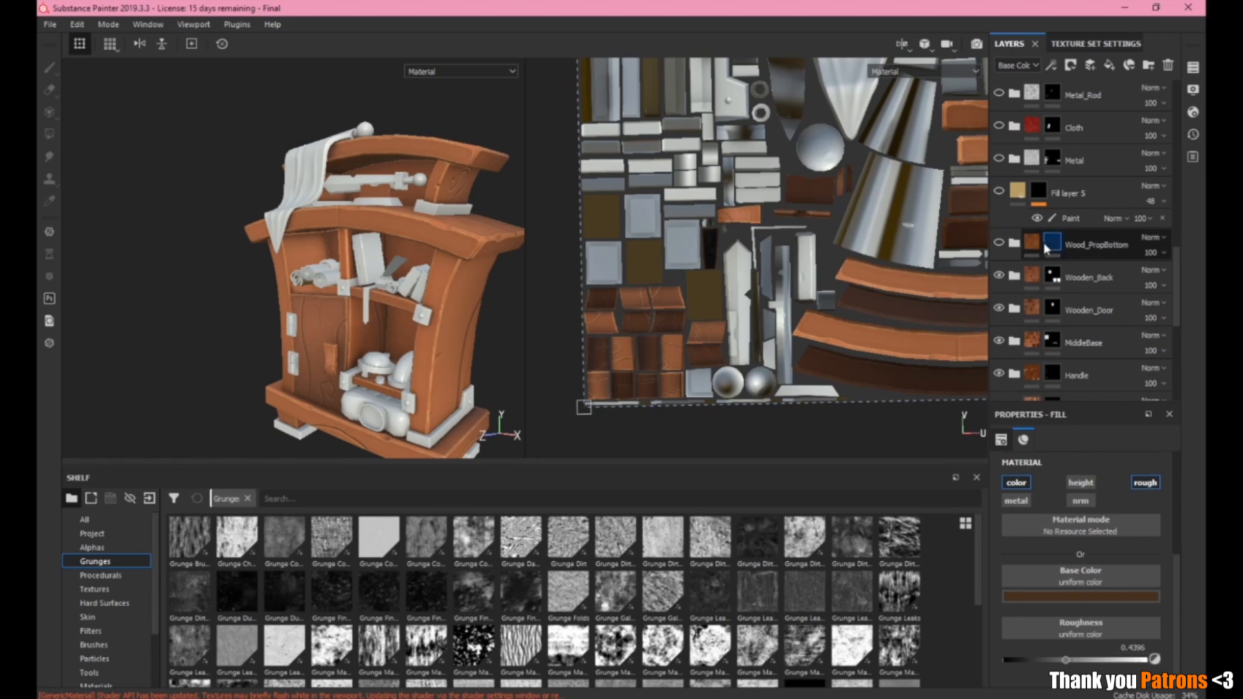
pyautogui.click(1001, 242)
pyautogui.scroll(-1, 436, 206)
pyautogui.scroll(10, 435, 206)
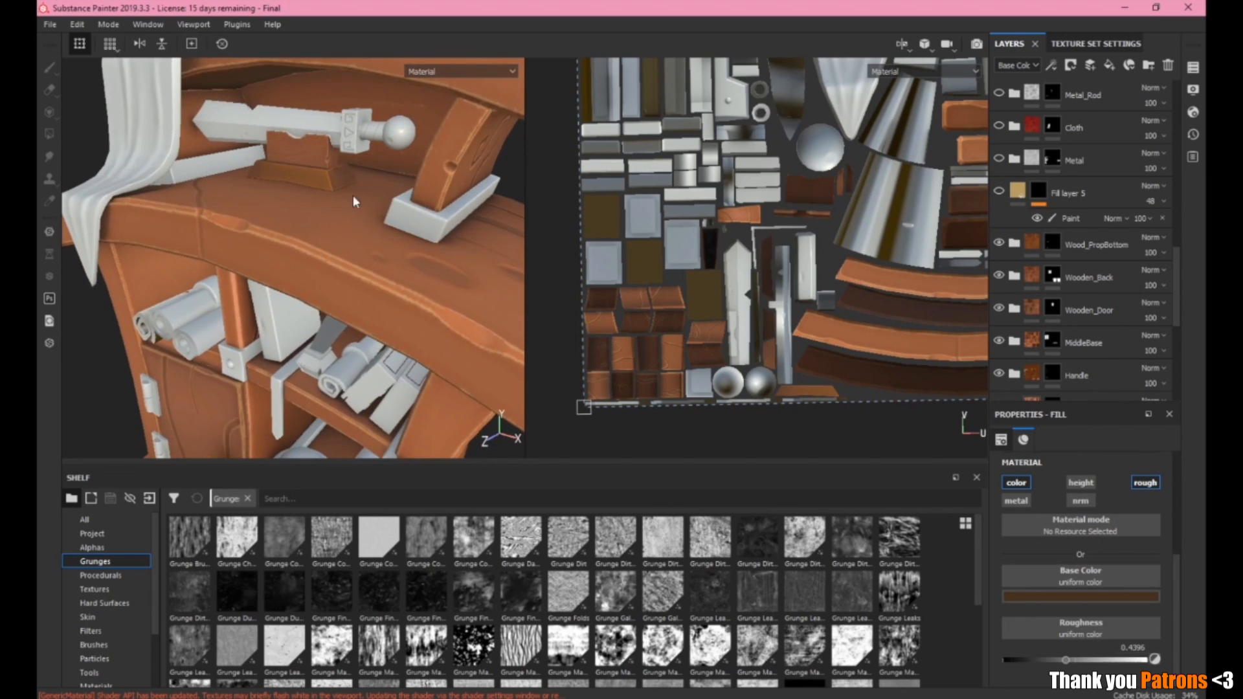
pyautogui.keyDown('alt'); pyautogui.moveTo(413, 329); pyautogui.dragTo(470, 383); pyautogui.keyUp('alt')
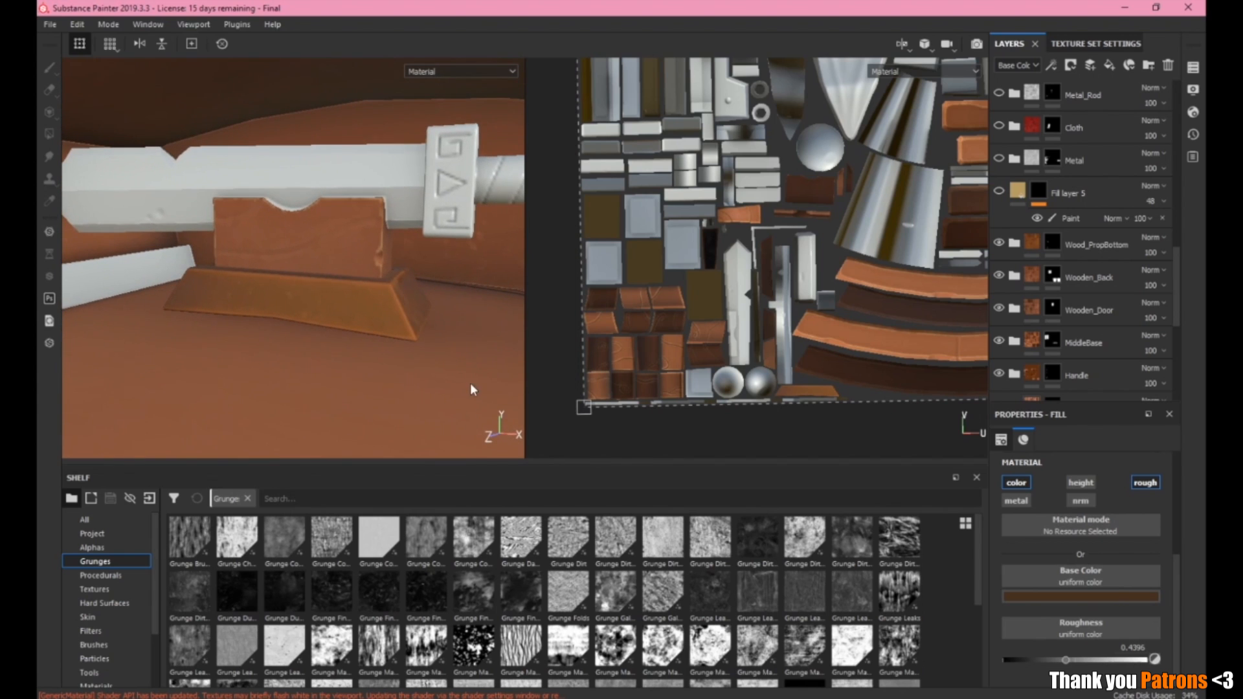
# Switch to the Concept1.jpg reference and study the sword stand and the cabinet's upper part.
pyautogui.click(431, 697)
pyautogui.moveTo(724, 228); pyautogui.dragTo(654, 416)
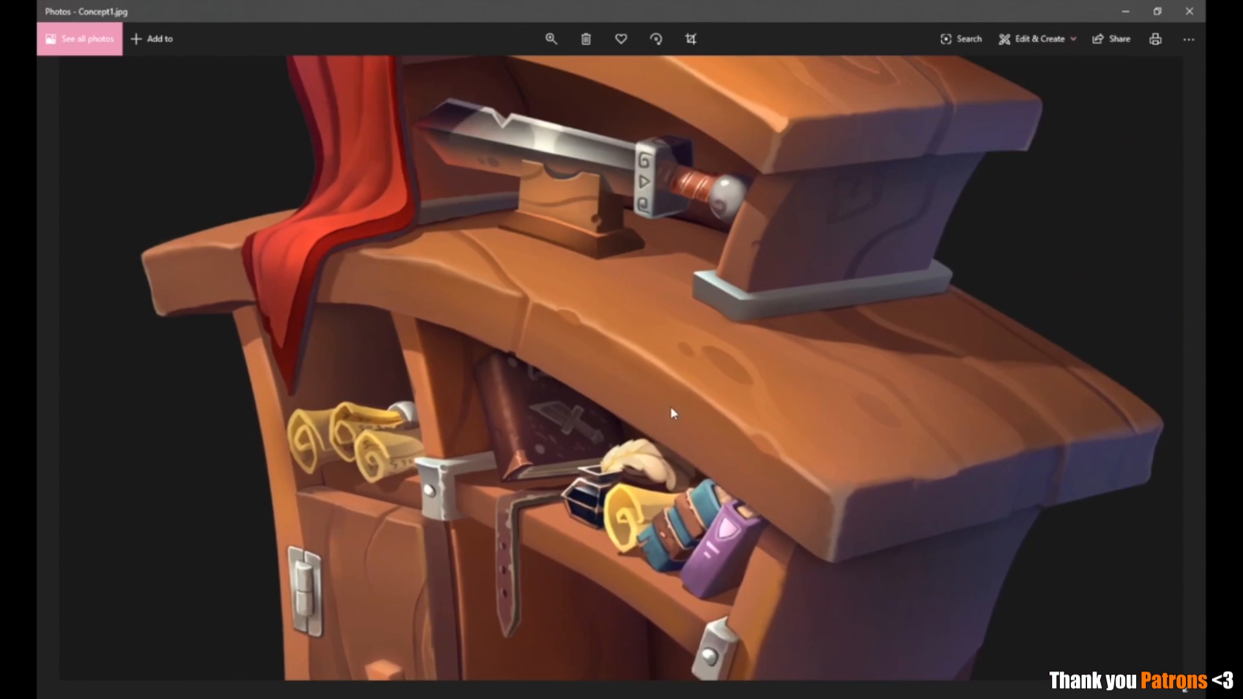
pyautogui.moveTo(502, 350); pyautogui.dragTo(546, 356)
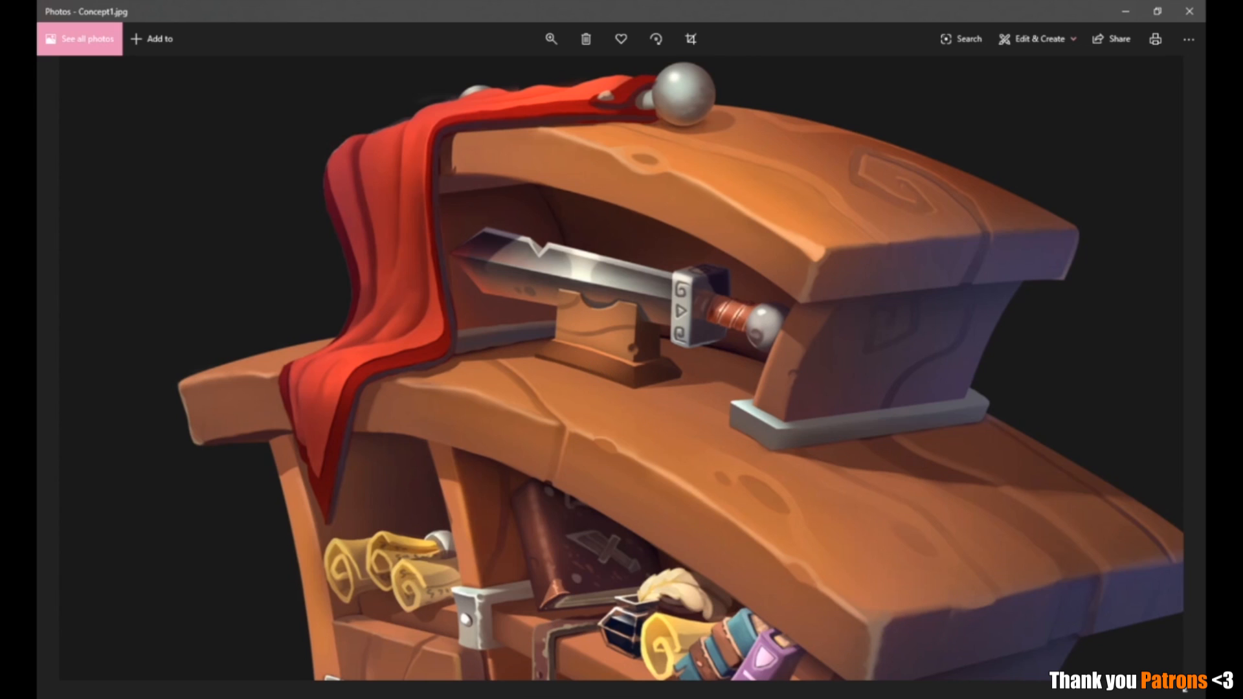
pyautogui.hotkey('alt', 'Tab')
# Review the sword stand and the whole cabinet, and look through the layer stack for the remaining hidden wood layers.
pyautogui.keyDown('alt'); pyautogui.moveTo(380, 316); pyautogui.dragTo(448, 336); pyautogui.keyUp('alt')
pyautogui.scroll(-5, 359, 321)
pyautogui.scroll(3, 1036, 229)
pyautogui.scroll(5, 1036, 229)
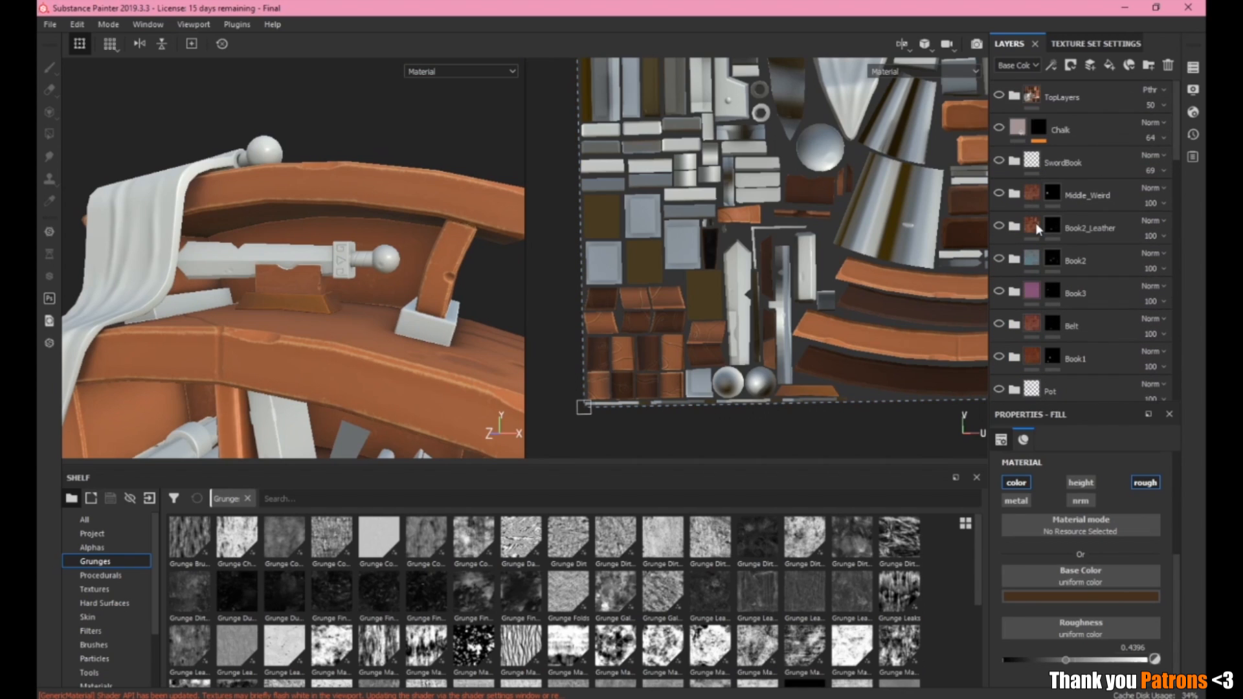
pyautogui.scroll(-8, 1035, 229)
pyautogui.scroll(-6, 409, 299)
pyautogui.keyDown('alt'); pyautogui.moveTo(408, 343); pyautogui.dragTo(369, 255, button='middle'); pyautogui.keyUp('alt')
pyautogui.moveTo(379, 330)
pyautogui.keyDown('alt'); pyautogui.mouseDown()
pyautogui.moveTo(334, 337)
pyautogui.moveTo(378, 309)
pyautogui.mouseUp(); pyautogui.keyUp('alt')
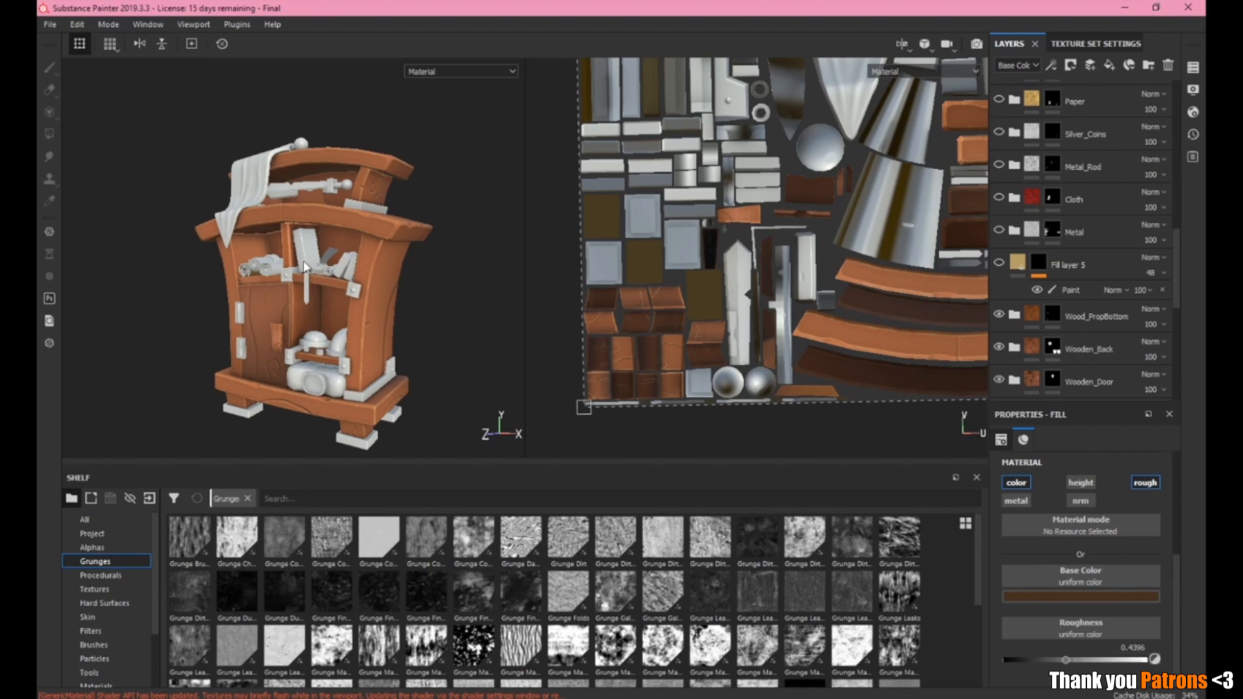
# Show Fill layer 5 and inspect its light wood chips along the cabinet's side edge.
pyautogui.keyDown('alt'); pyautogui.moveTo(305, 262); pyautogui.dragTo(295, 276); pyautogui.keyUp('alt')
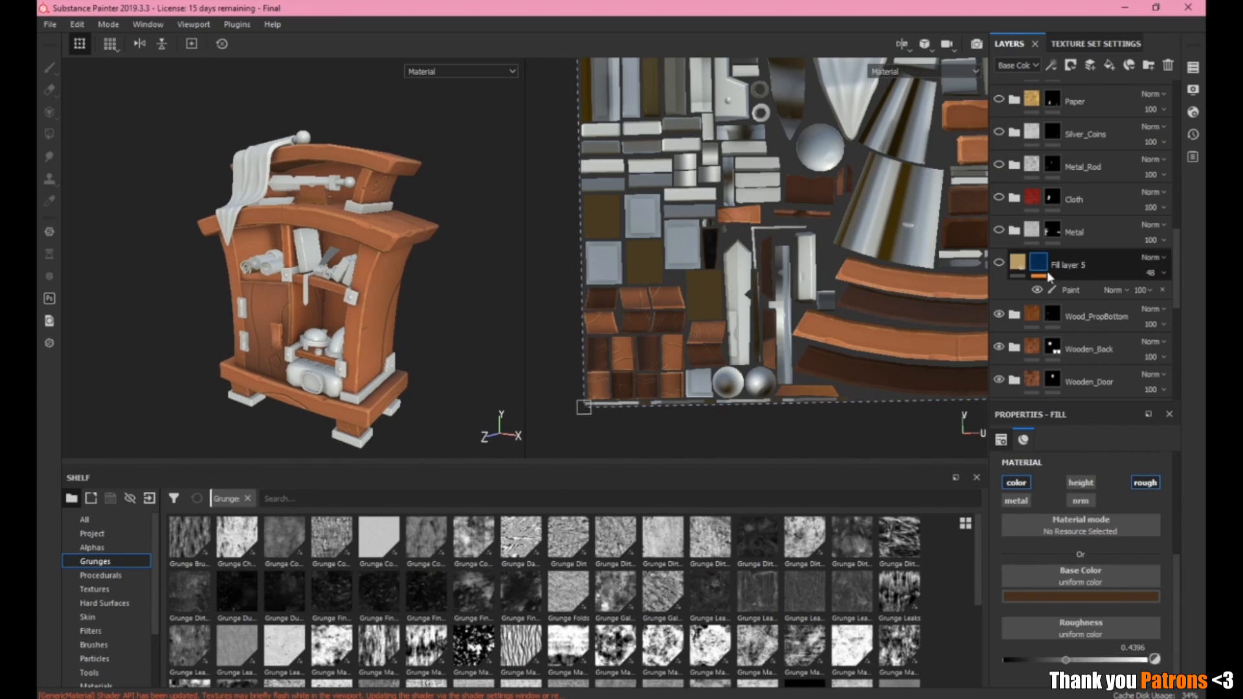
pyautogui.click(999, 263)
pyautogui.keyDown('alt'); pyautogui.moveTo(403, 358); pyautogui.dragTo(333, 400); pyautogui.keyUp('alt')
pyautogui.keyDown('alt'); pyautogui.moveTo(333, 403); pyautogui.dragTo(380, 349, button='right'); pyautogui.keyUp('alt')
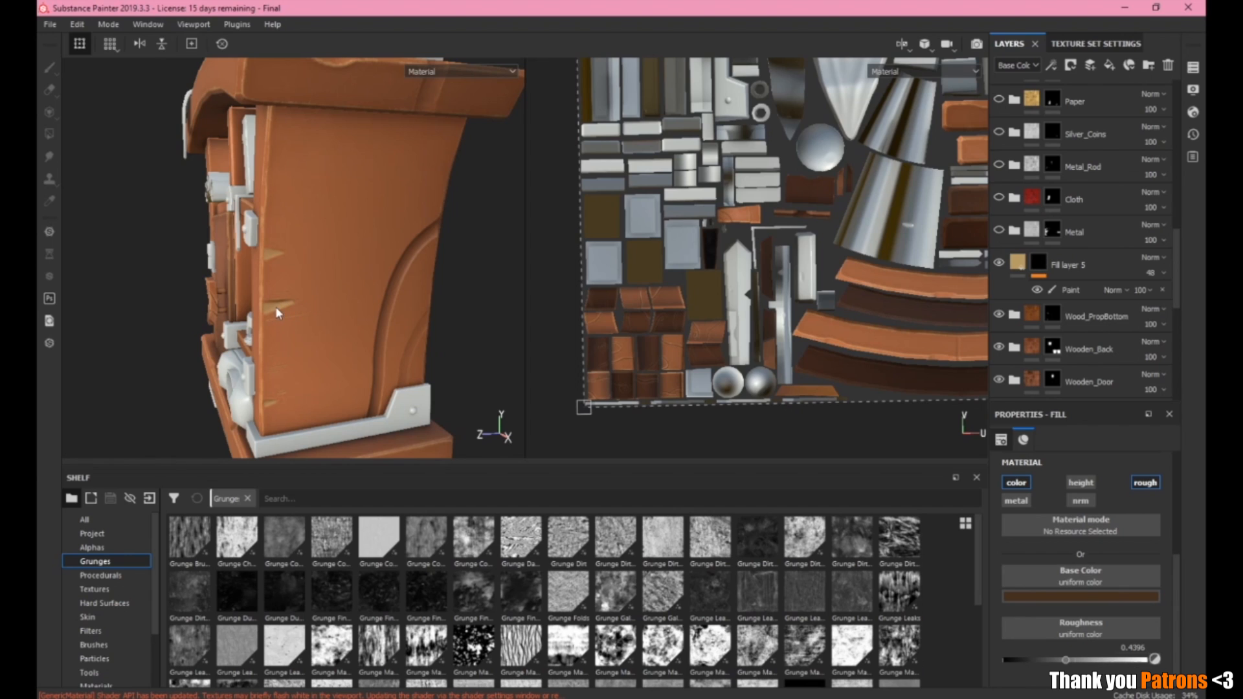
pyautogui.scroll(-3, 277, 304)
pyautogui.scroll(6, 285, 311)
pyautogui.keyDown('alt'); pyautogui.moveTo(294, 319); pyautogui.dragTo(309, 278, button='middle'); pyautogui.keyUp('alt')
pyautogui.keyDown('alt'); pyautogui.moveTo(337, 332); pyautogui.dragTo(311, 322); pyautogui.keyUp('alt')
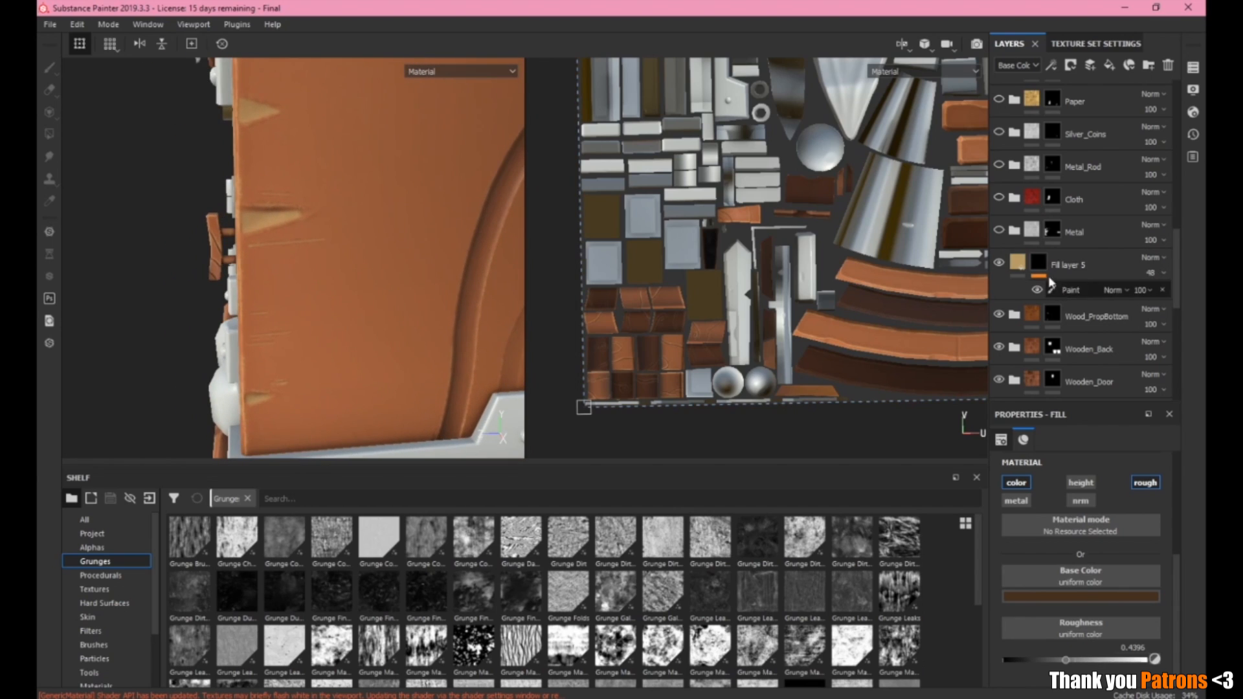
# Select the Paint effect in Fill layer 5's mask and display the Brushes category of the shelf.
pyautogui.click(1016, 268)
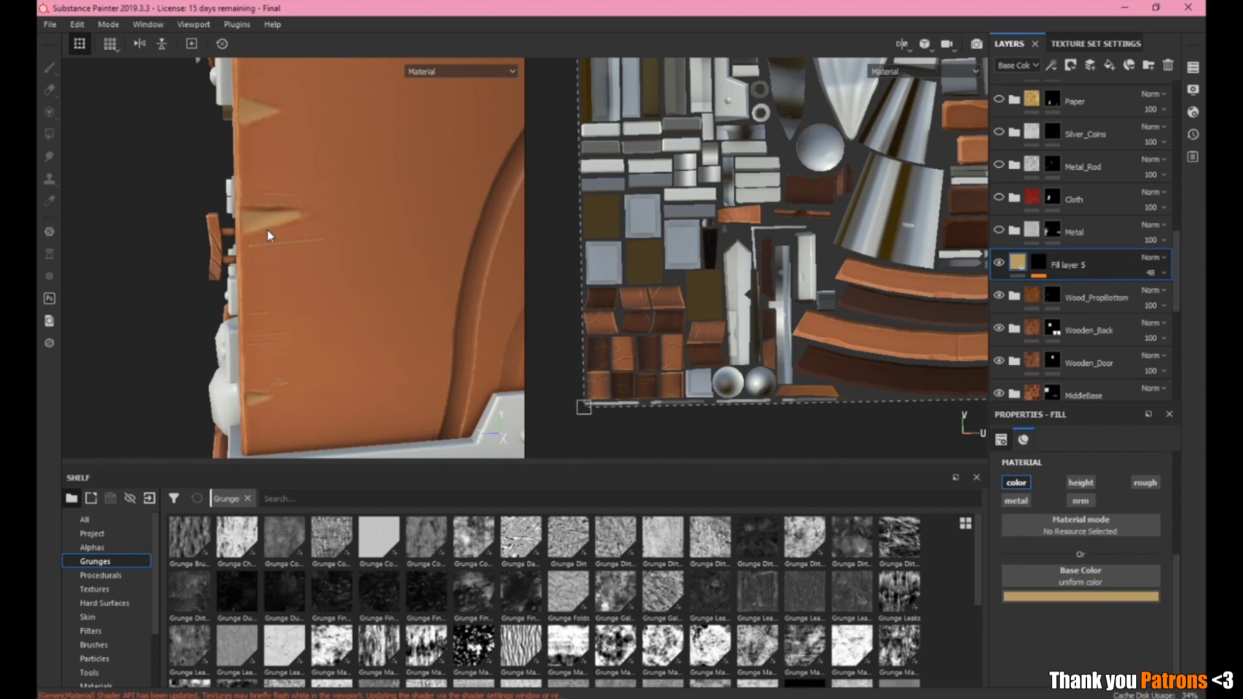
pyautogui.click(1037, 264)
pyautogui.click(1064, 293)
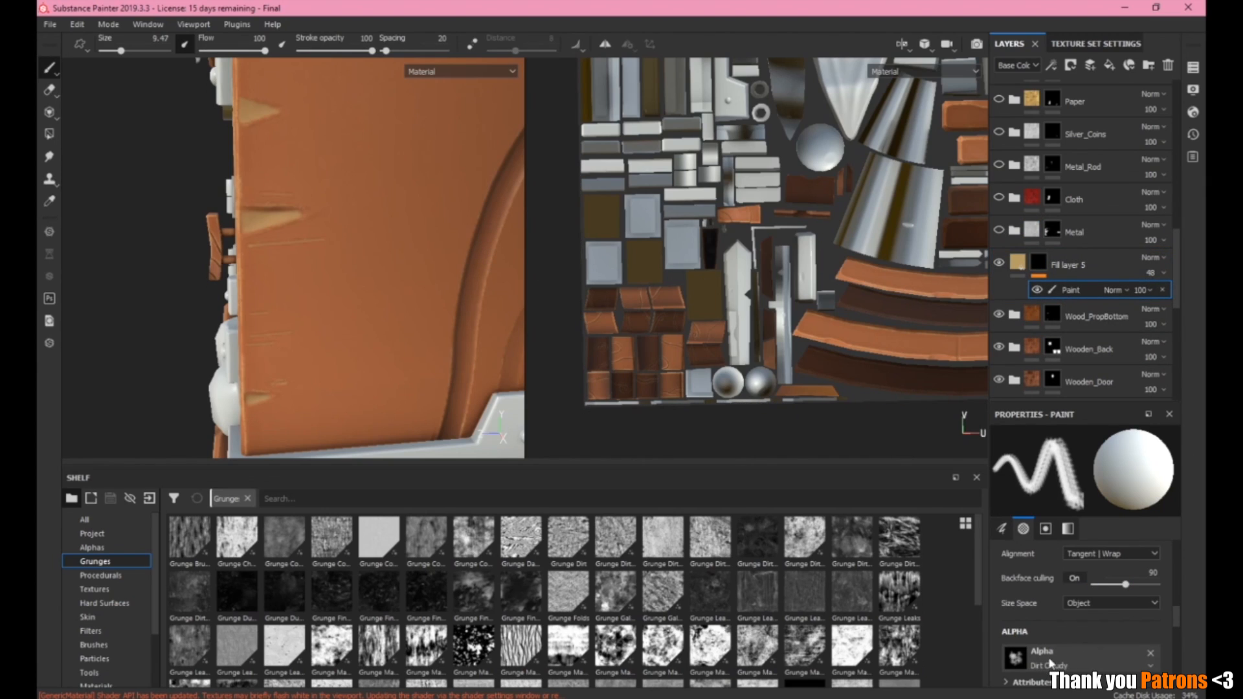
pyautogui.scroll(5, 1049, 657)
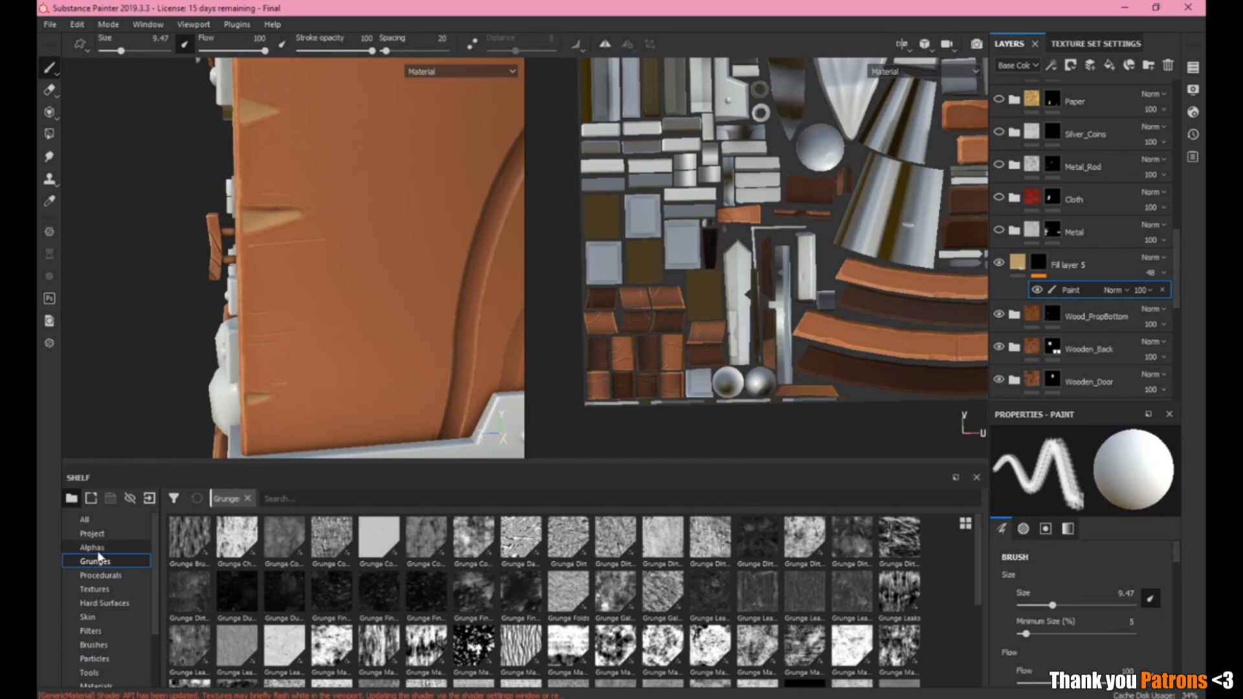
pyautogui.click(104, 644)
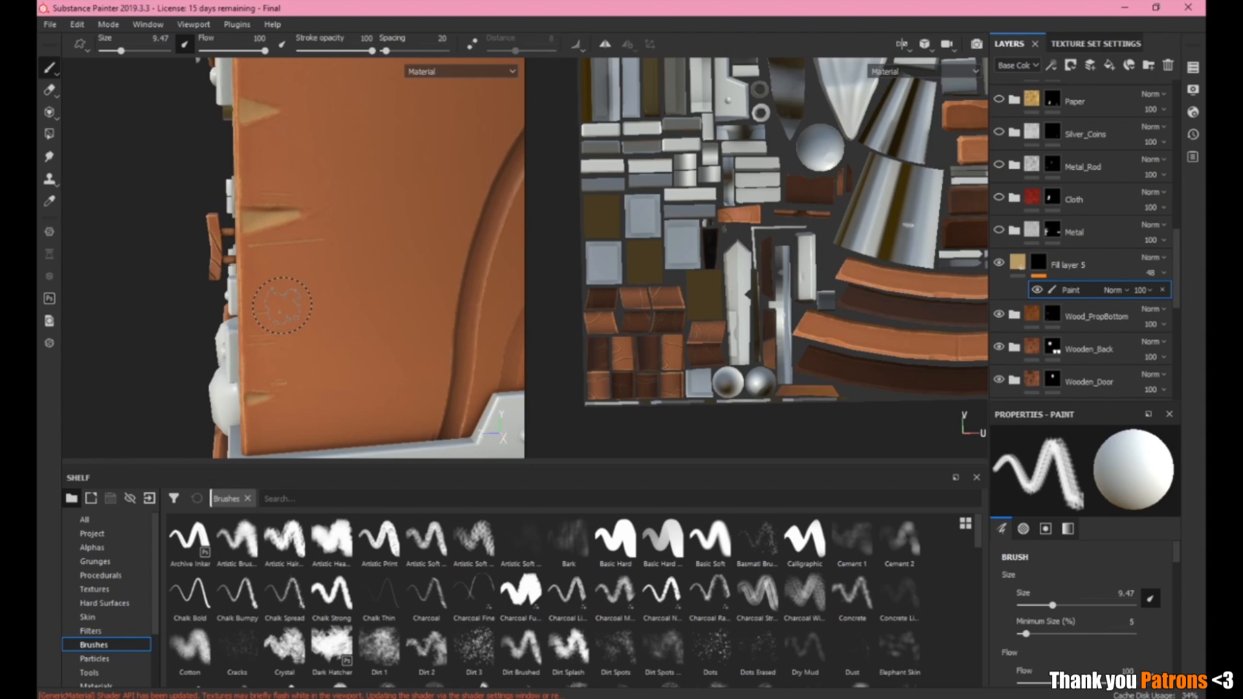
pyautogui.scroll(-4, 331, 240)
# Raise Fill layer 5's opacity to 100 and inspect the wood chips on the cabinet's side.
pyautogui.click(1153, 274)
pyautogui.moveTo(1166, 297)
pyautogui.mouseDown()
pyautogui.moveTo(1205, 304)
pyautogui.moveTo(1161, 308)
pyautogui.mouseUp()
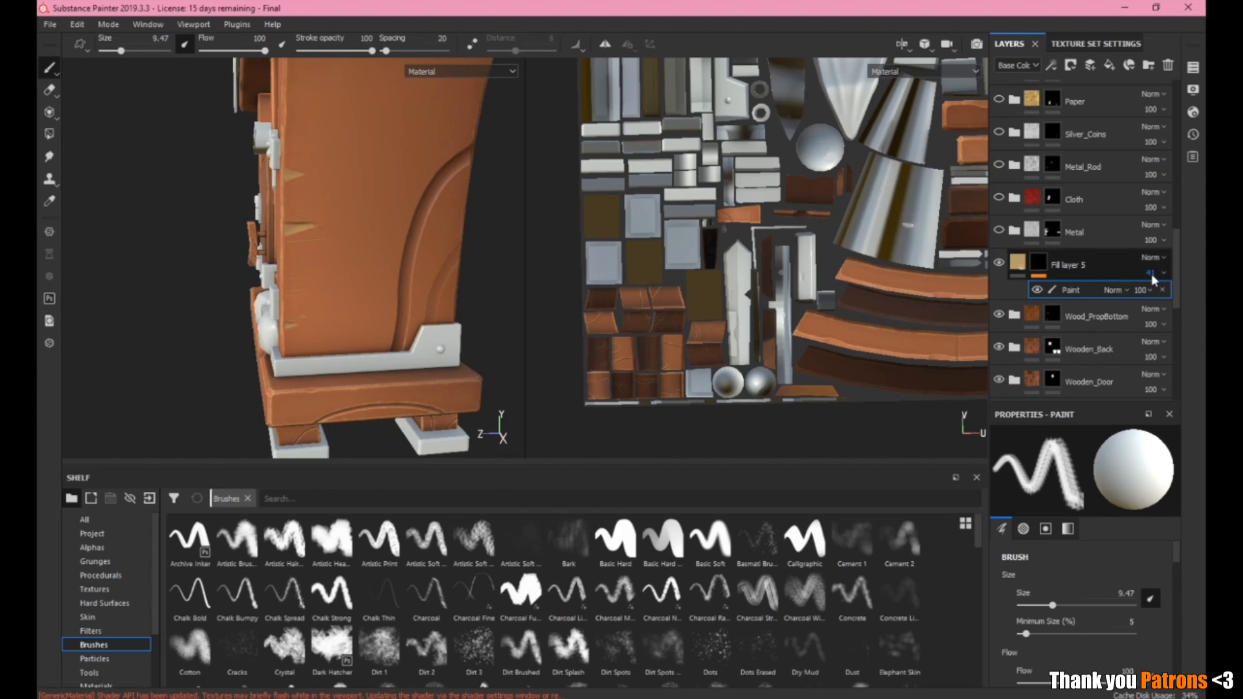
pyautogui.click(1195, 287)
pyautogui.press('Return')
pyautogui.click(303, 236)
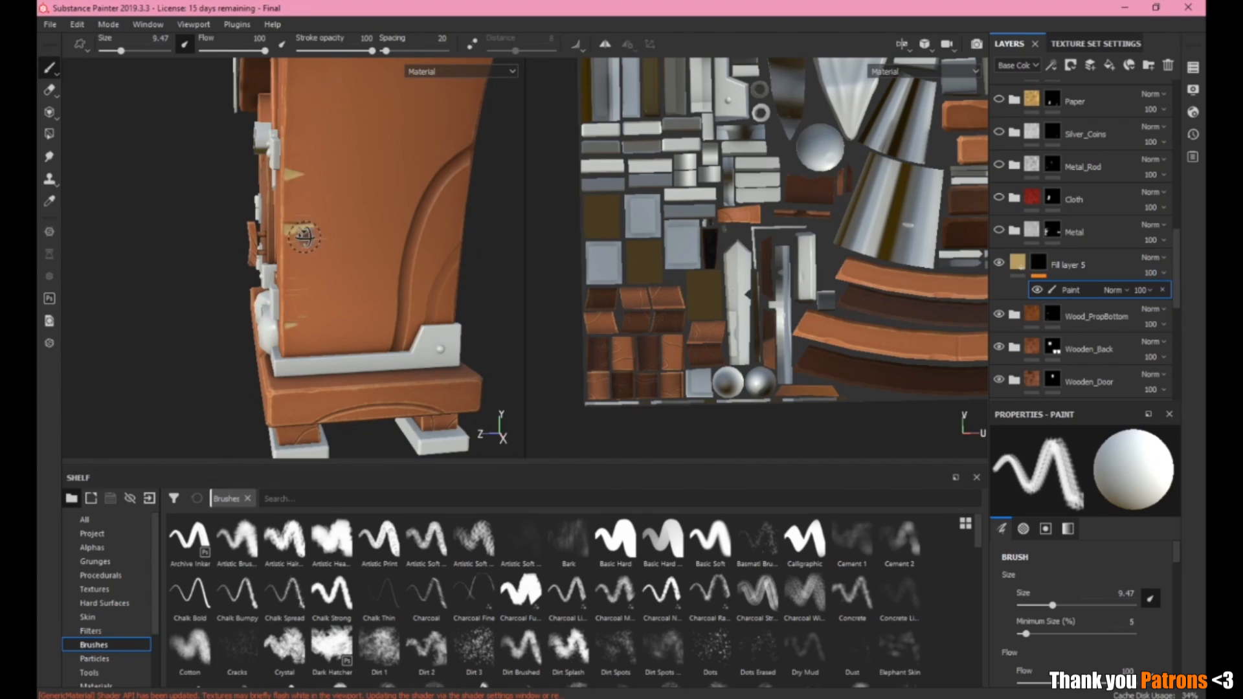
pyautogui.keyDown('alt'); pyautogui.moveTo(303, 236); pyautogui.dragTo(329, 228); pyautogui.keyUp('alt')
pyautogui.scroll(-2, 329, 228)
pyautogui.scroll(5, 328, 228)
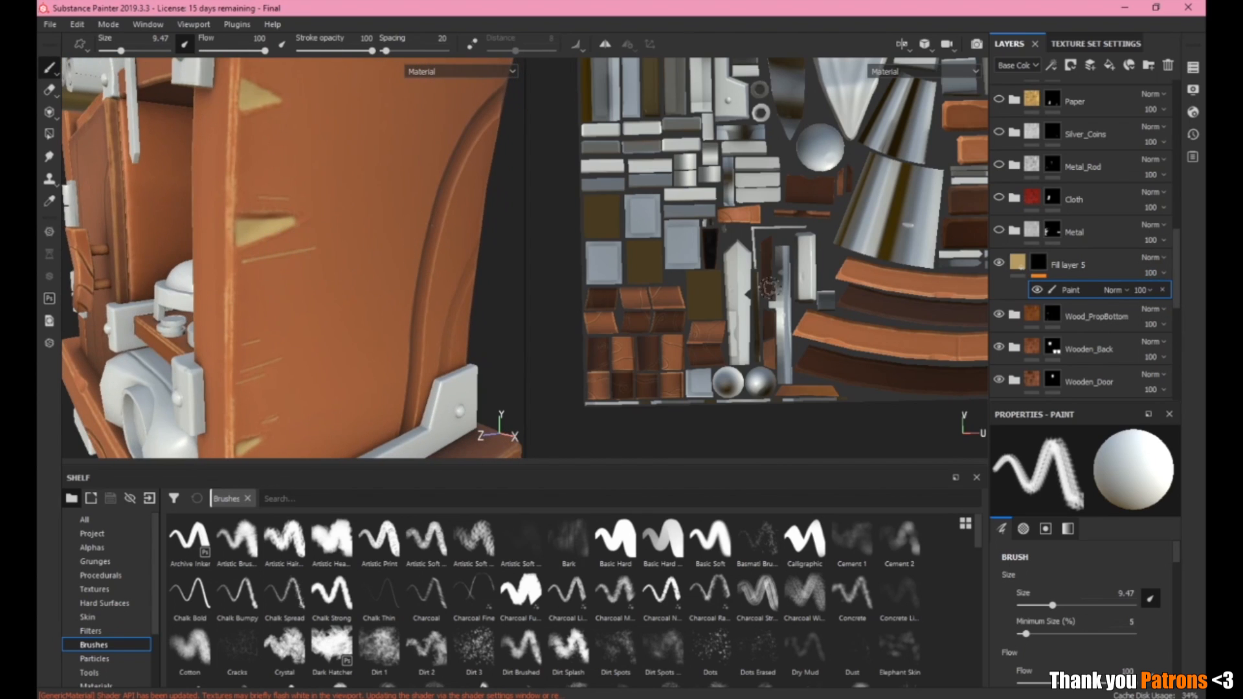
# Set Fill layer 5's opacity to 48 and check the softened chips on the cabinet's side.
pyautogui.click(1151, 289)
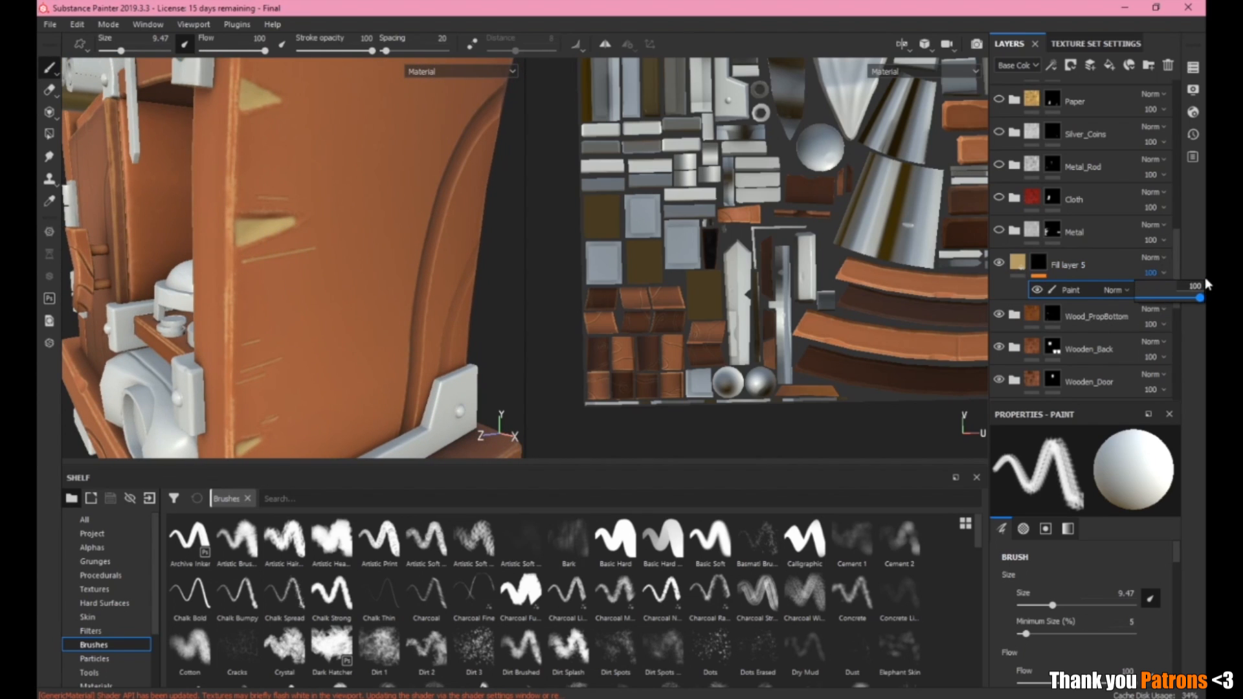
pyautogui.press('Escape')
pyautogui.click(1120, 262)
pyautogui.click(1144, 272)
pyautogui.write('48')
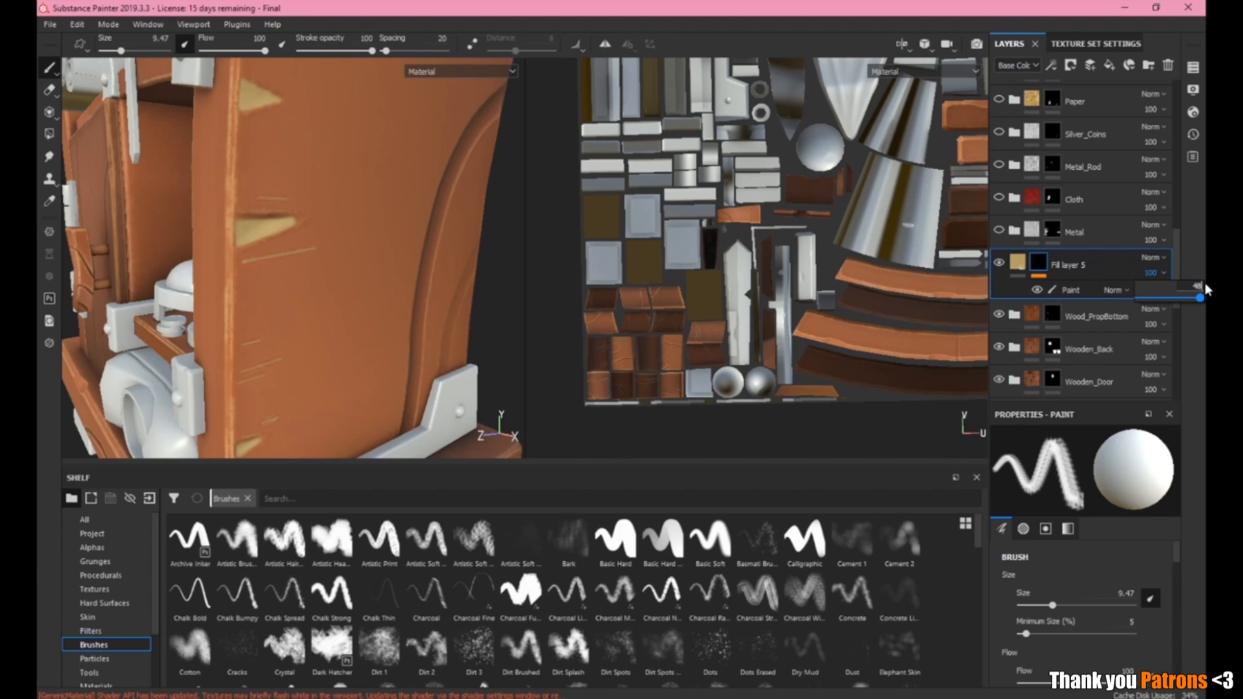
pyautogui.press('Return')
pyautogui.scroll(-3, 329, 203)
pyautogui.keyDown('alt'); pyautogui.moveTo(329, 202); pyautogui.dragTo(277, 275); pyautogui.keyUp('alt')
pyautogui.scroll(-3, 316, 226)
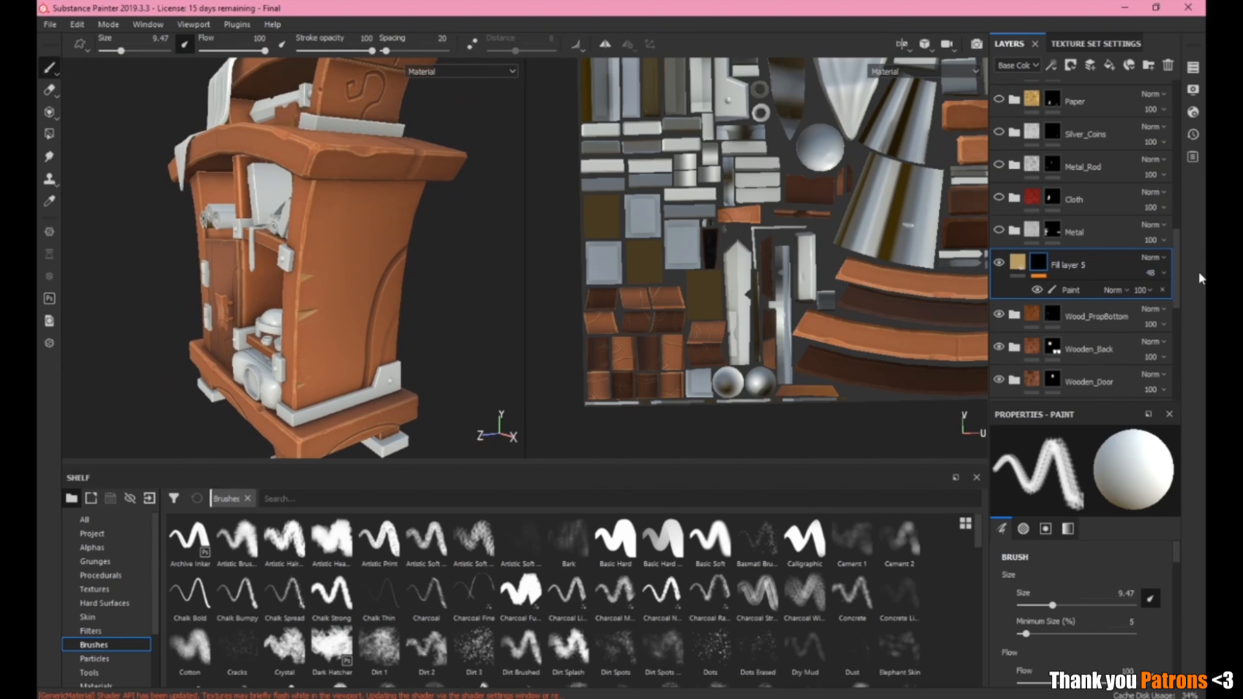
# Show the Cloth folder and inspect the red cloth hanging over the cabinet's top.
pyautogui.click(999, 198)
pyautogui.keyDown('alt'); pyautogui.moveTo(195, 156); pyautogui.dragTo(271, 194); pyautogui.keyUp('alt')
pyautogui.keyDown('alt'); pyautogui.moveTo(131, 127); pyautogui.dragTo(160, 191, button='middle'); pyautogui.keyUp('alt')
pyautogui.scroll(-3, 160, 191)
pyautogui.scroll(4, 160, 191)
pyautogui.keyDown('alt'); pyautogui.moveTo(207, 227); pyautogui.dragTo(322, 272); pyautogui.keyUp('alt')
pyautogui.keyDown('alt'); pyautogui.moveTo(322, 272); pyautogui.dragTo(365, 241, button='middle'); pyautogui.keyUp('alt')
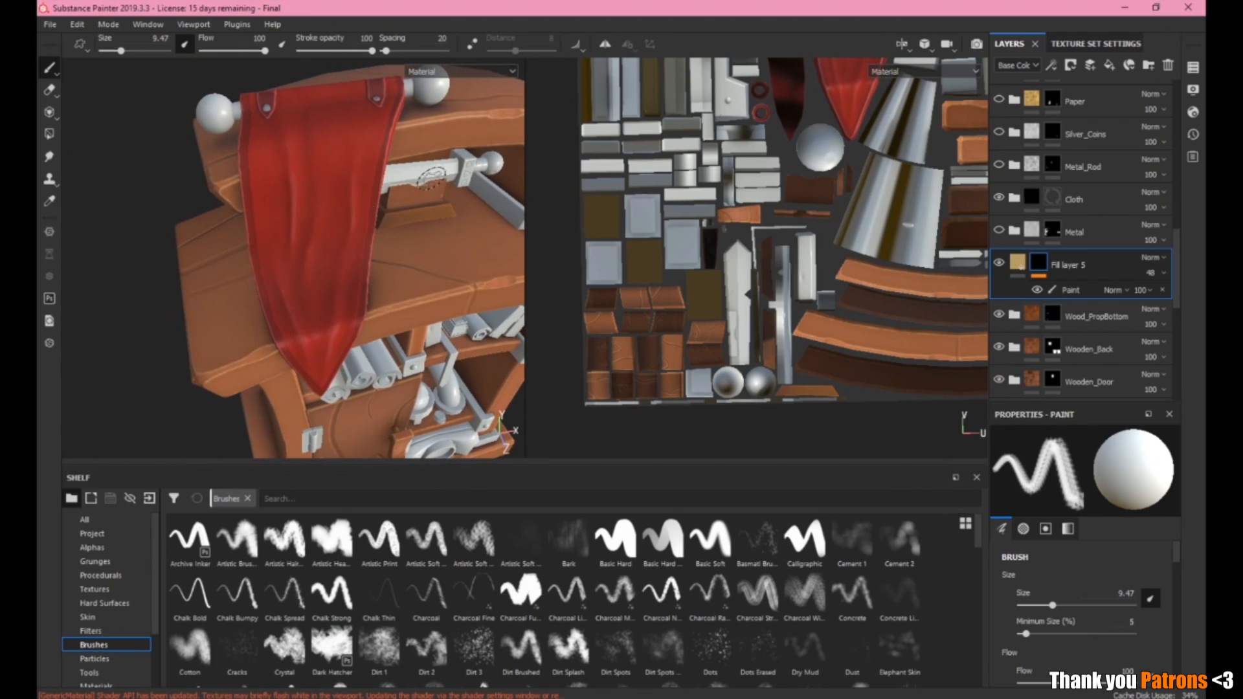
# Expand the Cloth folder and select its base layer to show the red fill's properties.
pyautogui.click(1014, 198)
pyautogui.scroll(-10, 1091, 262)
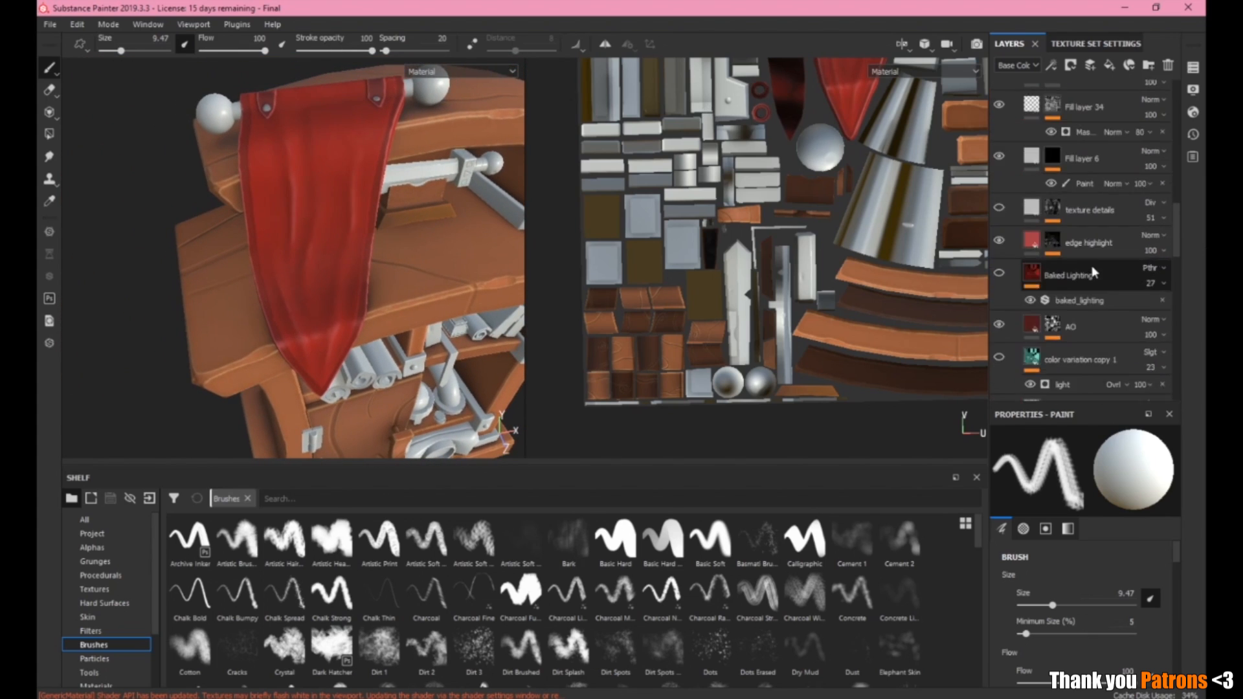
pyautogui.scroll(-5, 1089, 262)
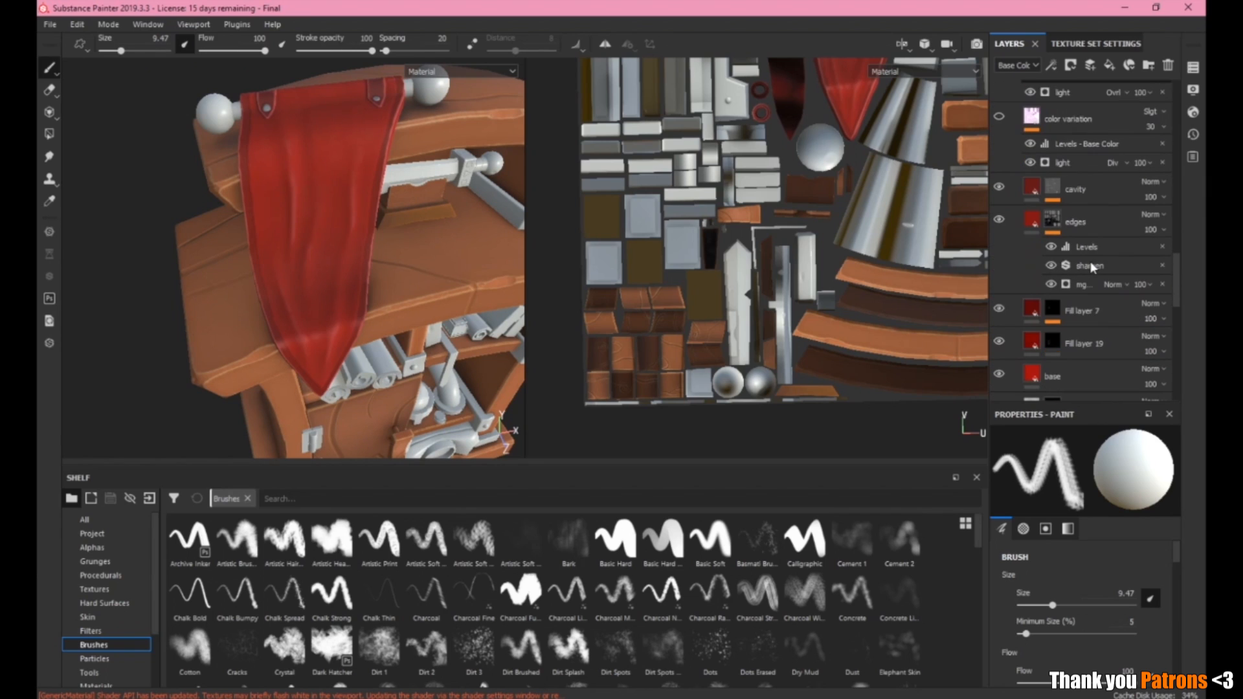
pyautogui.click(1067, 287)
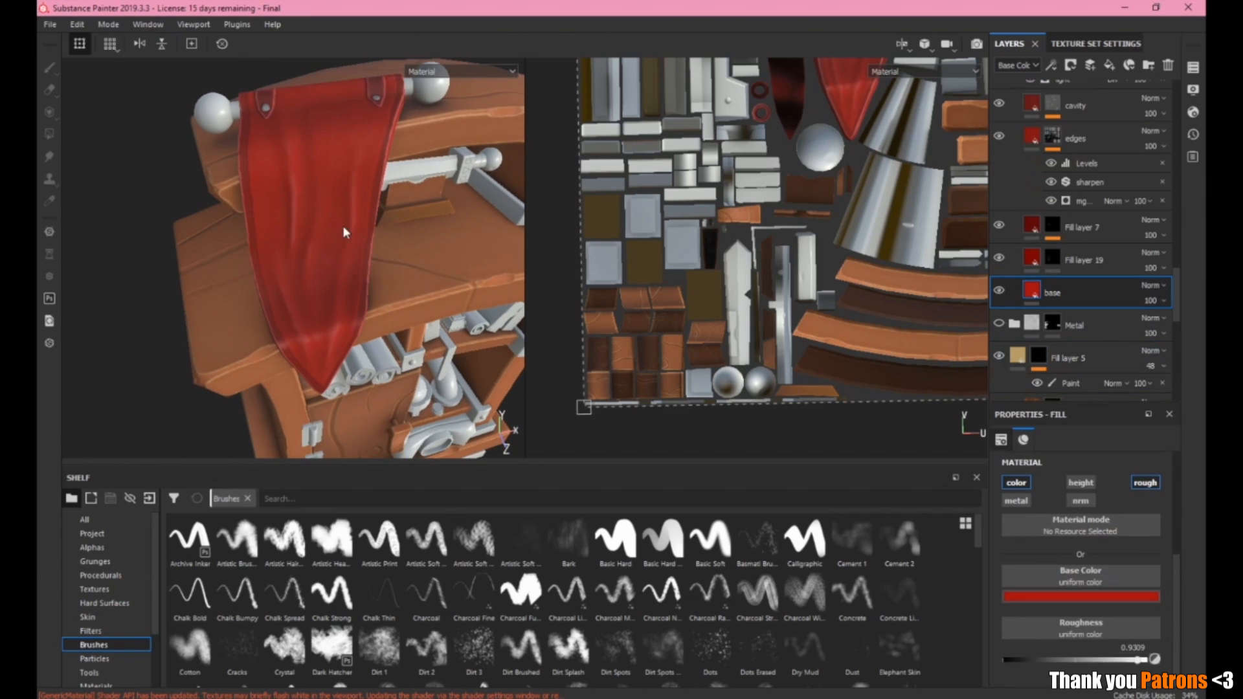
# Compare the cloth with the concept art in Photos, then return to Substance Painter and inspect its folds.
pyautogui.hotkey('alt', 'Tab')
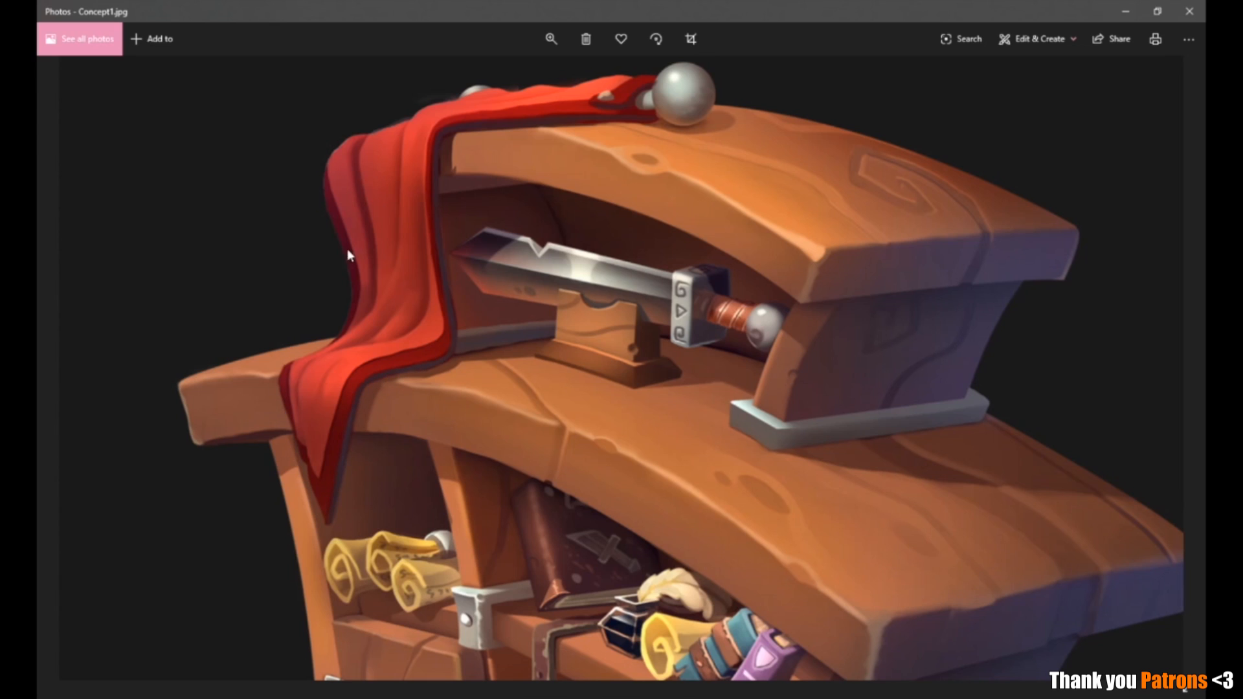
pyautogui.hotkey('alt', 'Tab')
pyautogui.keyDown('alt'); pyautogui.moveTo(259, 427); pyautogui.dragTo(286, 382); pyautogui.keyUp('alt')
pyautogui.keyDown('alt'); pyautogui.moveTo(285, 382); pyautogui.dragTo(373, 378, button='right'); pyautogui.keyUp('alt')
pyautogui.keyDown('alt'); pyautogui.moveTo(372, 378); pyautogui.dragTo(349, 345, button='middle'); pyautogui.keyUp('alt')
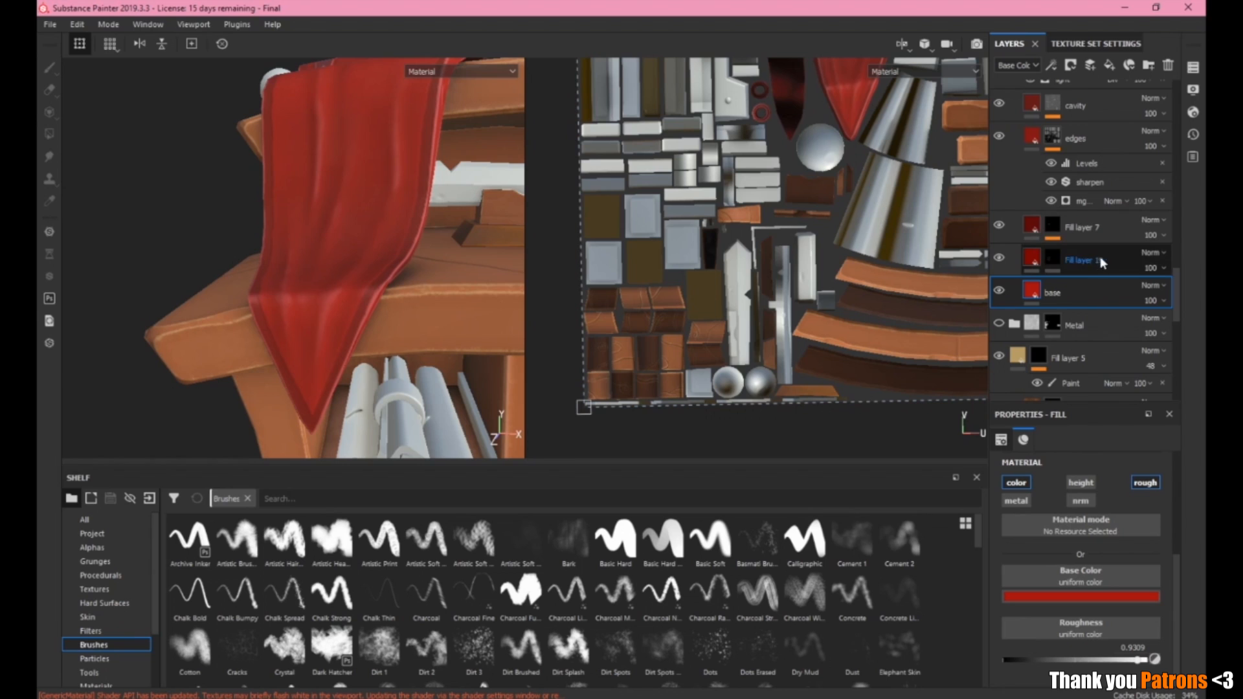
# Examine the cloth's UV island and select Fill layer 19 to review its dark red border.
pyautogui.keyDown('alt'); pyautogui.moveTo(854, 205); pyautogui.dragTo(861, 130, button='right'); pyautogui.keyUp('alt')
pyautogui.keyDown('alt'); pyautogui.moveTo(861, 129); pyautogui.dragTo(839, 264, button='middle'); pyautogui.keyUp('alt')
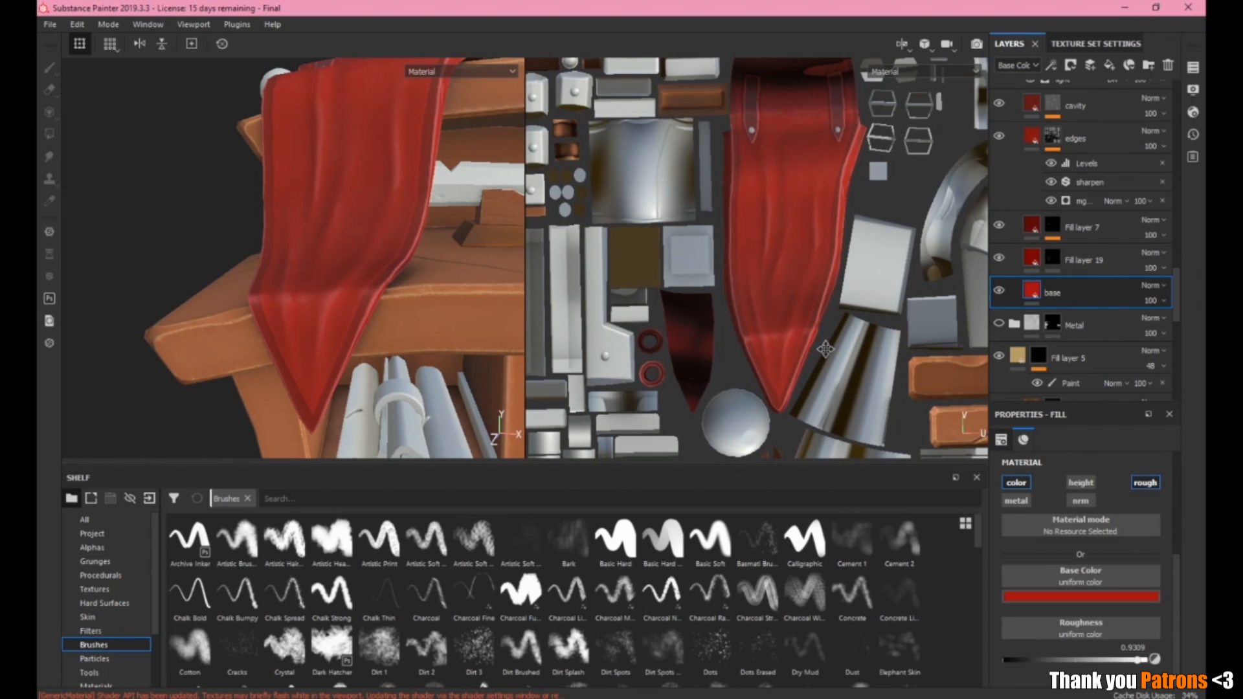
pyautogui.keyDown('alt'); pyautogui.moveTo(840, 208); pyautogui.dragTo(826, 258, button='middle'); pyautogui.keyUp('alt')
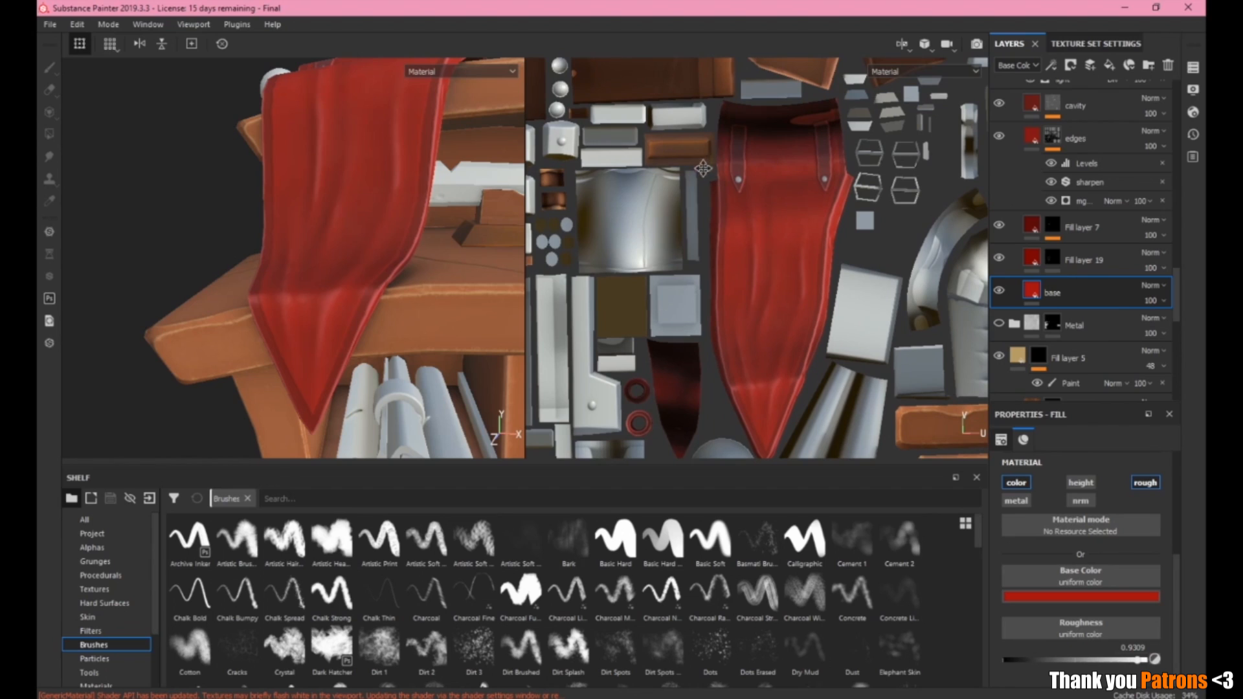
pyautogui.keyDown('alt'); pyautogui.moveTo(226, 329); pyautogui.dragTo(288, 375); pyautogui.keyUp('alt')
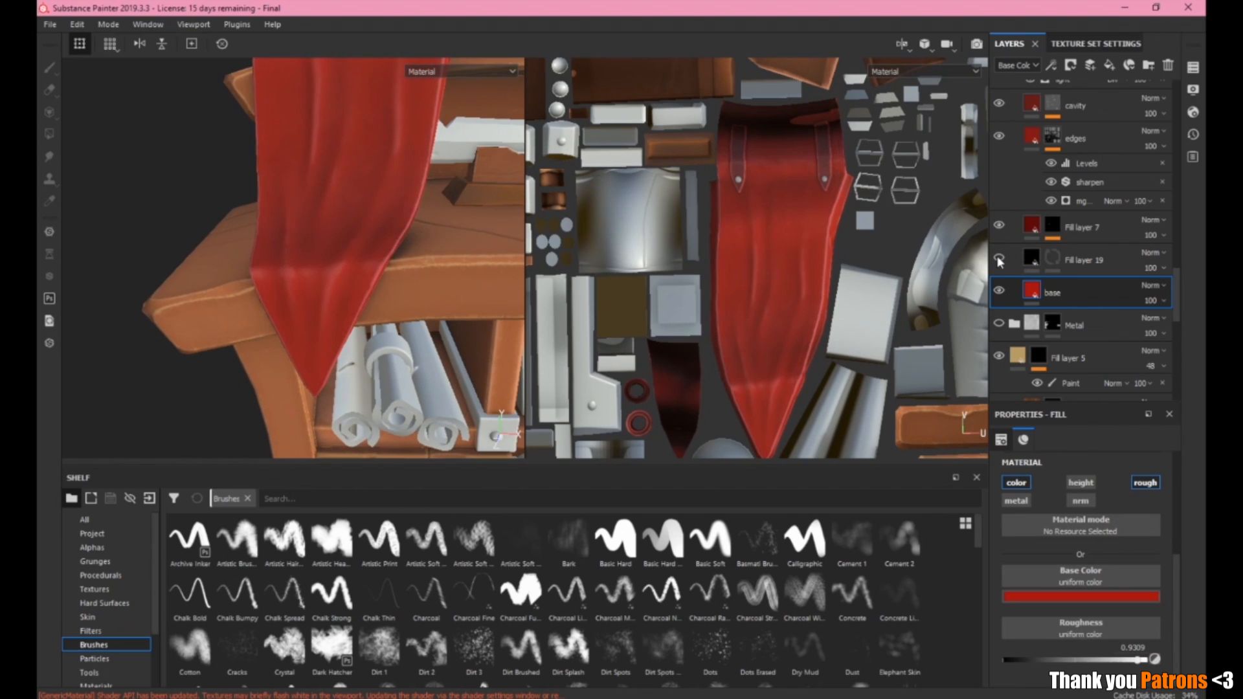
pyautogui.click(1049, 260)
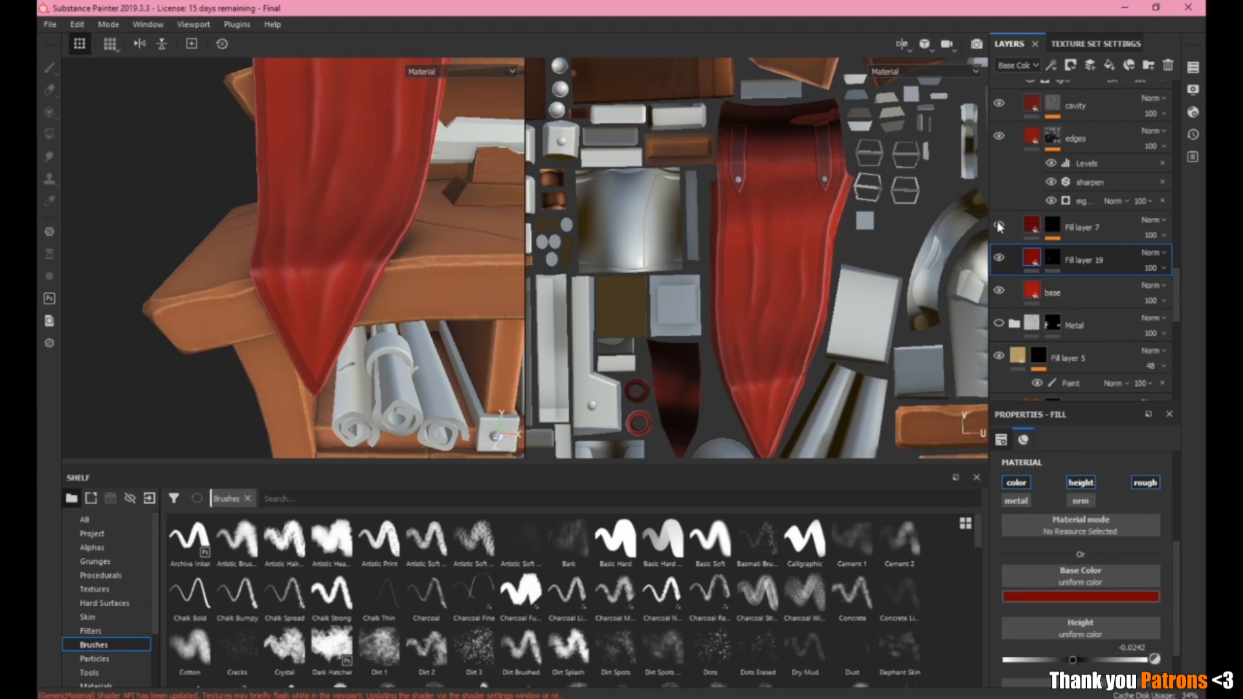
# Examine the cloth's straps and folds alongside the Fill layer 7, edges, cavity and color variation layers.
pyautogui.scroll(2, 266, 245)
pyautogui.keyDown('alt'); pyautogui.moveTo(422, 149); pyautogui.dragTo(375, 170, button='middle'); pyautogui.keyUp('alt')
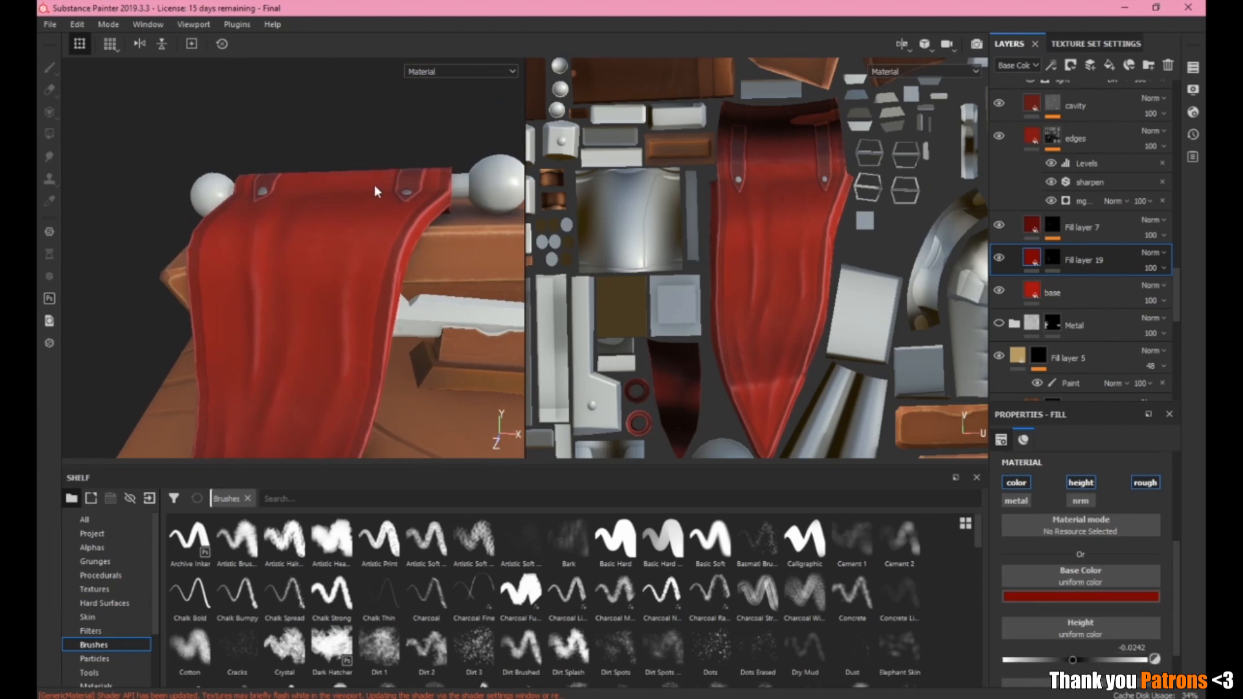
pyautogui.keyDown('alt'); pyautogui.moveTo(374, 170); pyautogui.dragTo(428, 184); pyautogui.keyUp('alt')
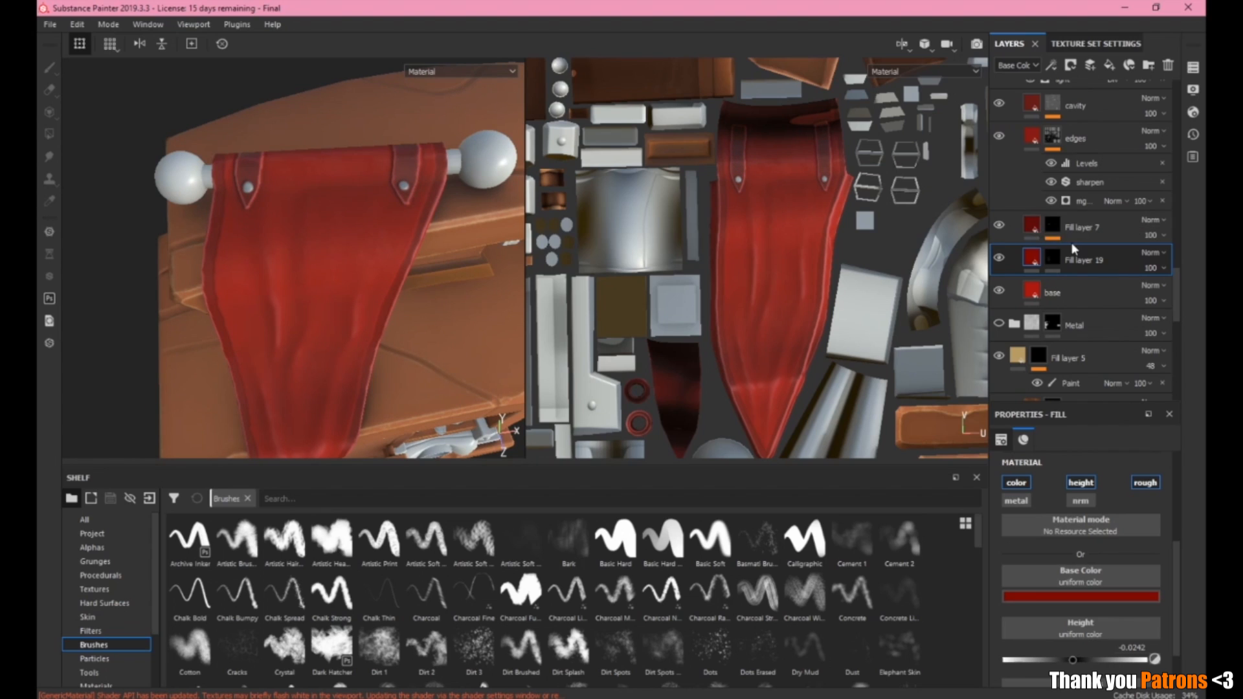
pyautogui.scroll(3, 1030, 242)
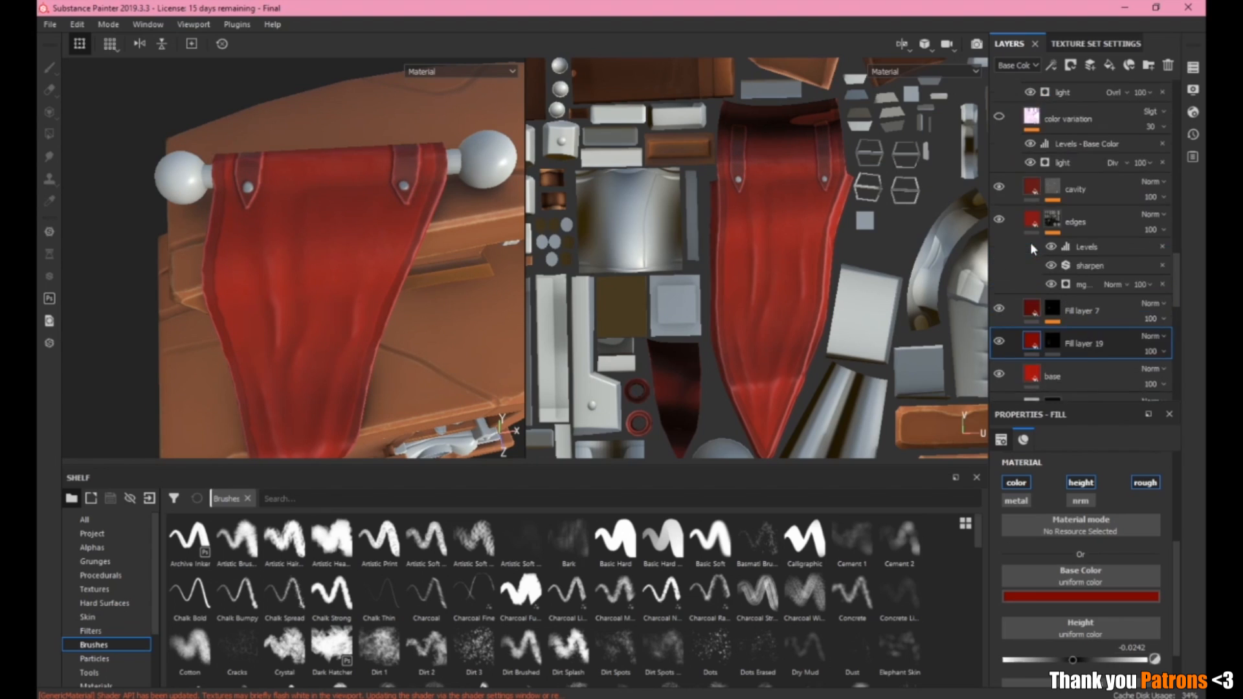
pyautogui.scroll(1, 1032, 259)
pyautogui.keyDown('alt'); pyautogui.moveTo(320, 189); pyautogui.dragTo(353, 213); pyautogui.keyUp('alt')
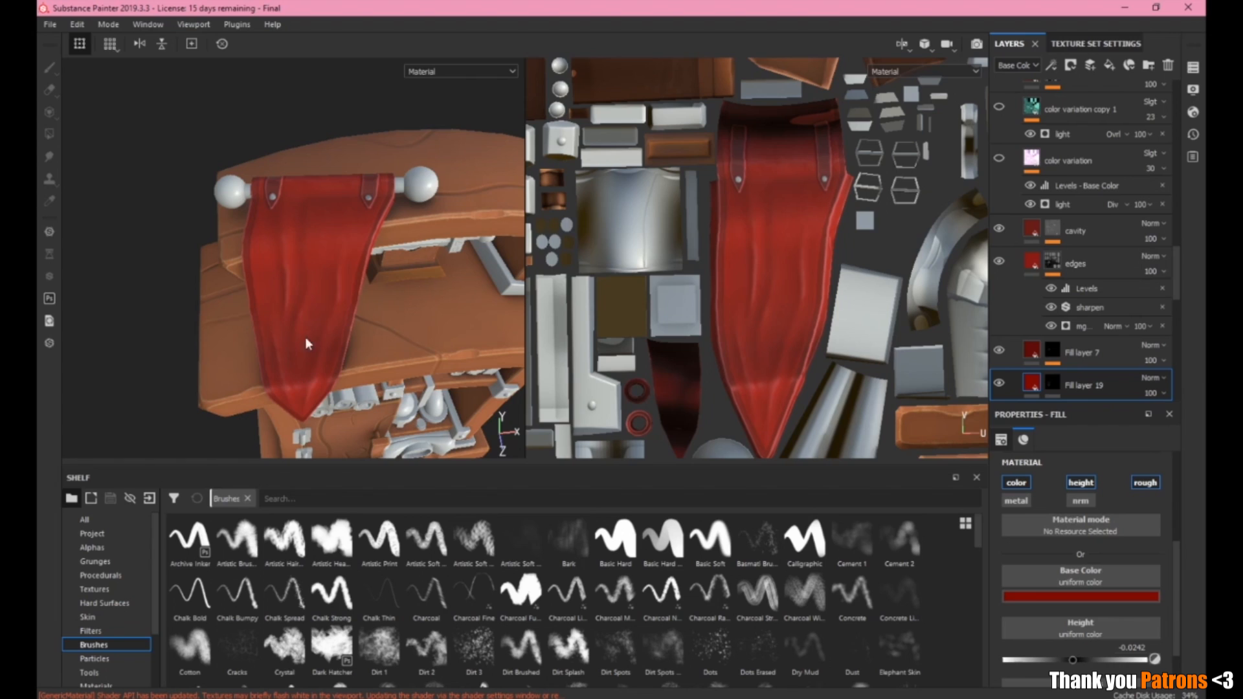
pyautogui.keyDown('alt'); pyautogui.moveTo(346, 392); pyautogui.dragTo(353, 226); pyautogui.keyUp('alt')
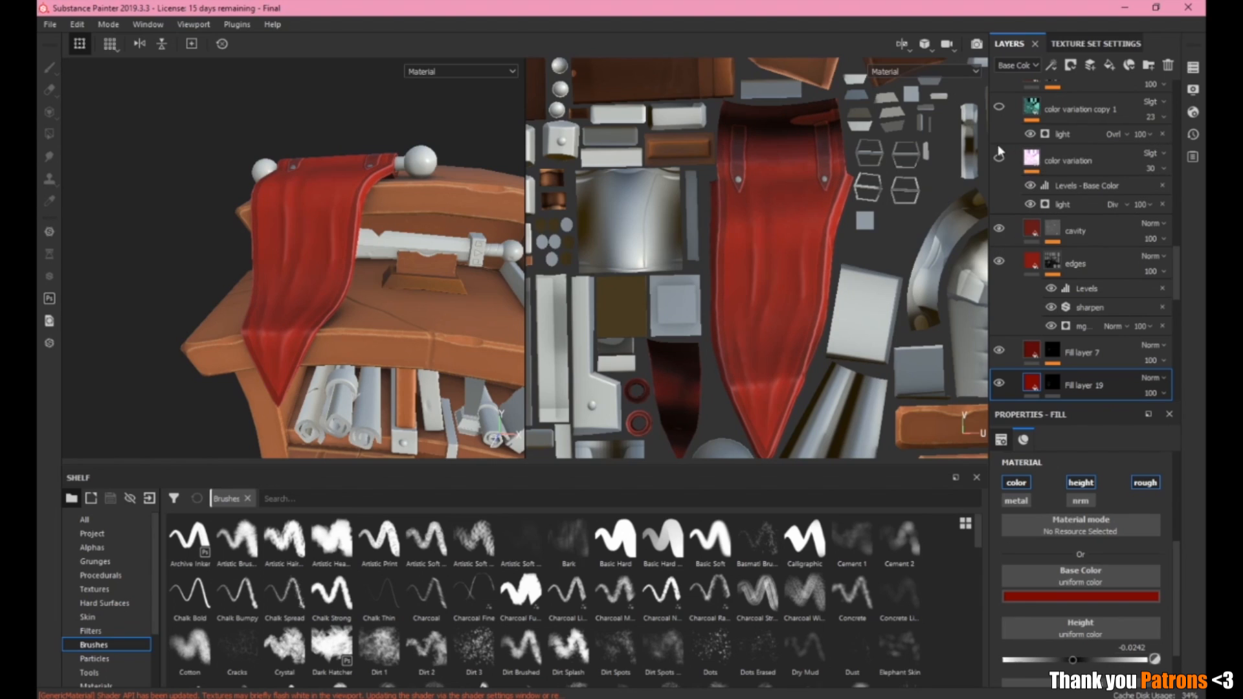
# Toggle the AO layer's visibility and examine its shading in the cloth's folds.
pyautogui.scroll(5, 1049, 181)
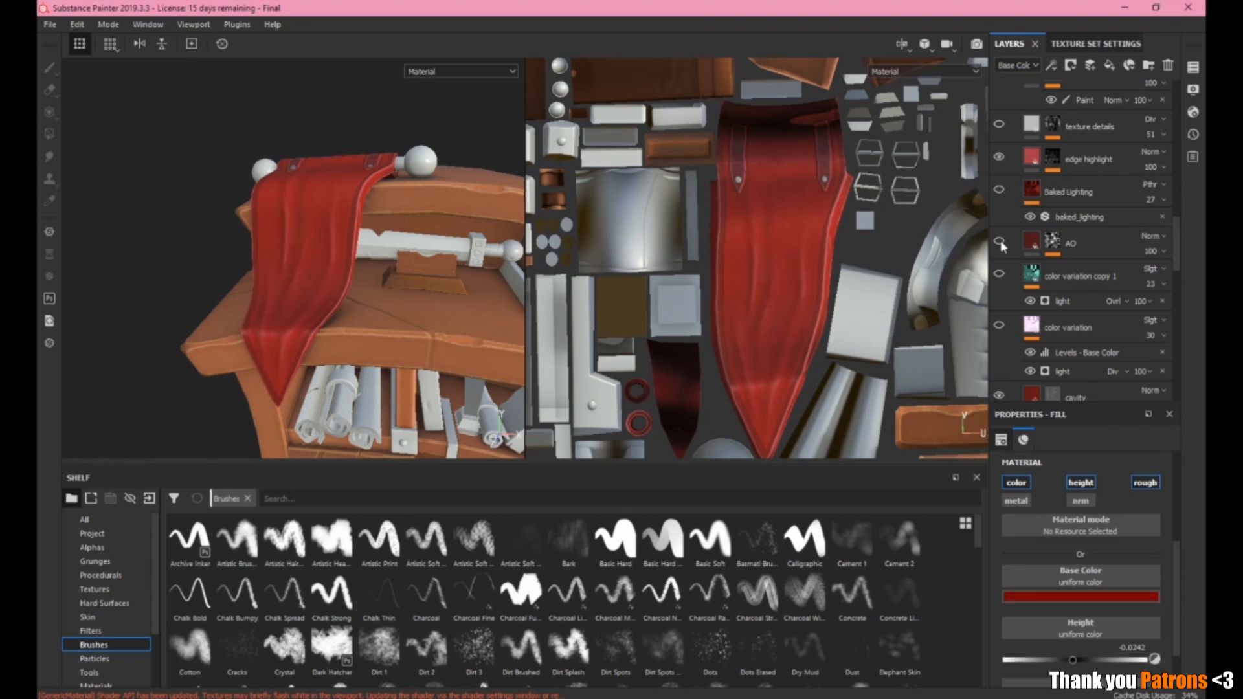
pyautogui.click(1039, 246)
pyautogui.scroll(-2, 308, 301)
pyautogui.scroll(5, 306, 303)
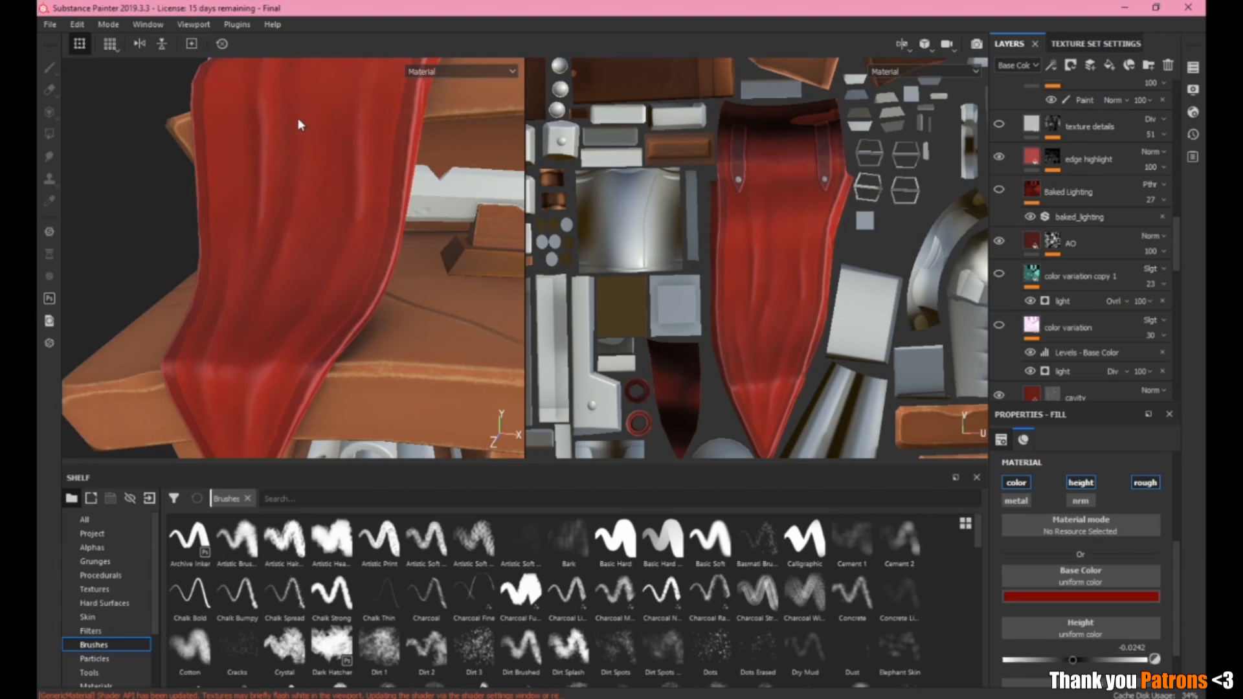
pyautogui.scroll(-6, 361, 206)
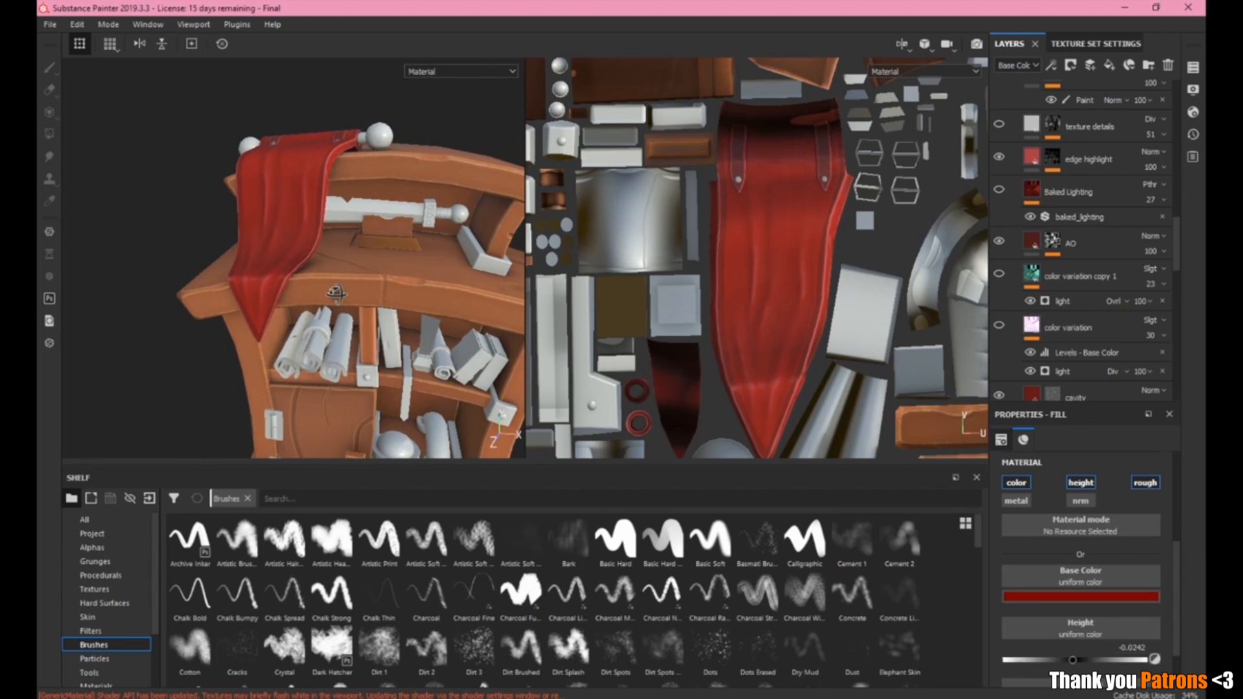
# Delete the hidden texture details layer from the Cloth folder.
pyautogui.scroll(2, 1049, 259)
pyautogui.click(999, 207)
pyautogui.click(1101, 212)
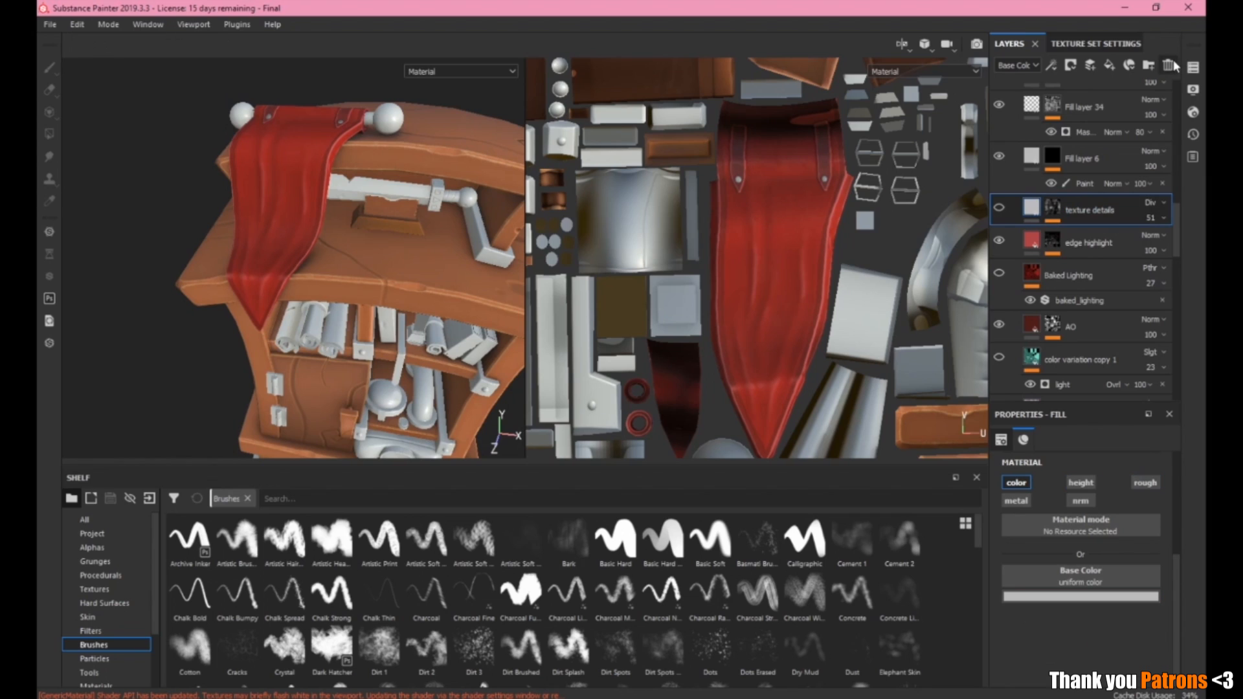
pyautogui.press('Delete')
pyautogui.scroll(3, 1016, 194)
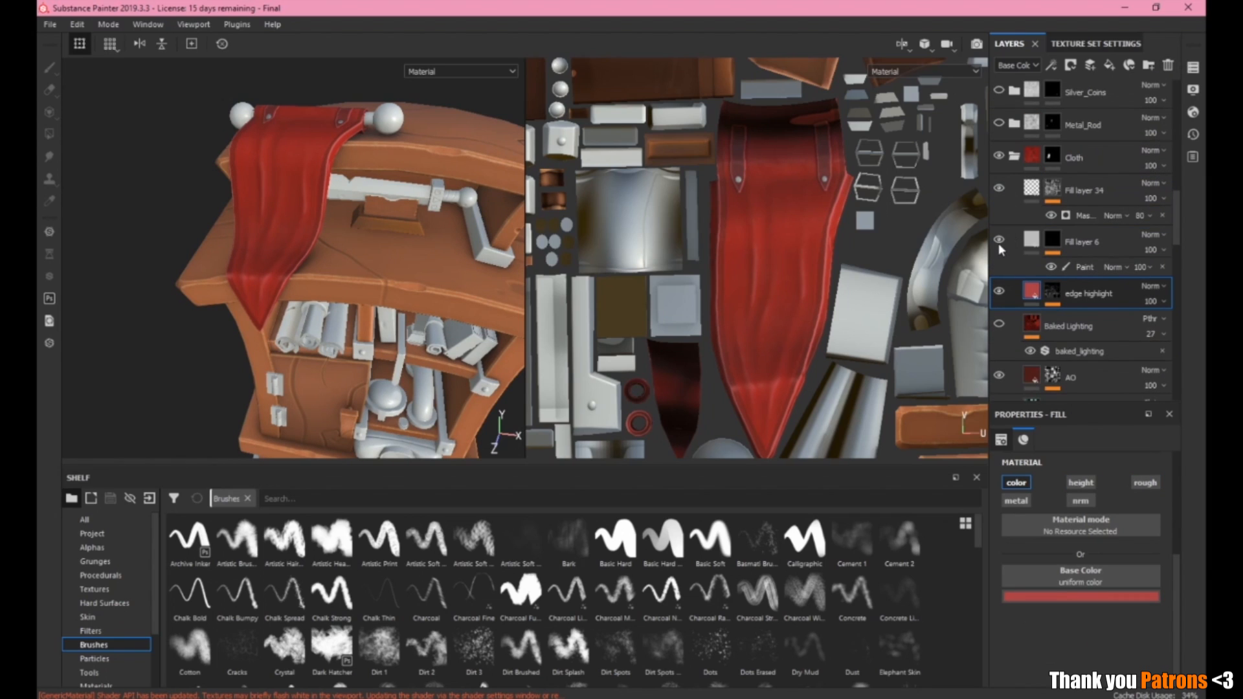
# Toggle Fill layer 6 off and on to inspect the strap rivets, and select it to view its material settings.
pyautogui.click(999, 242)
pyautogui.click(998, 242)
pyautogui.scroll(4, 316, 145)
pyautogui.keyDown('alt'); pyautogui.moveTo(316, 145); pyautogui.dragTo(442, 231); pyautogui.keyUp('alt')
pyautogui.click(1041, 248)
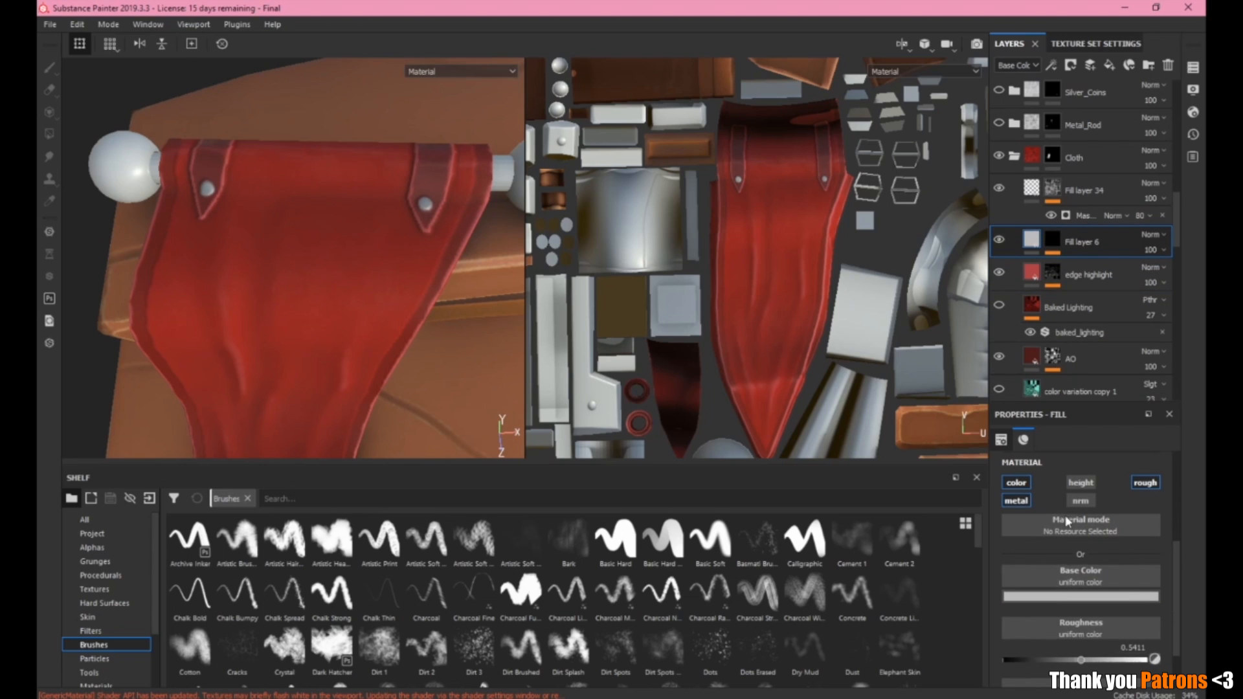
# Select Fill layer 34 to view its roughness setting, and collapse the Cloth folder.
pyautogui.click(1015, 190)
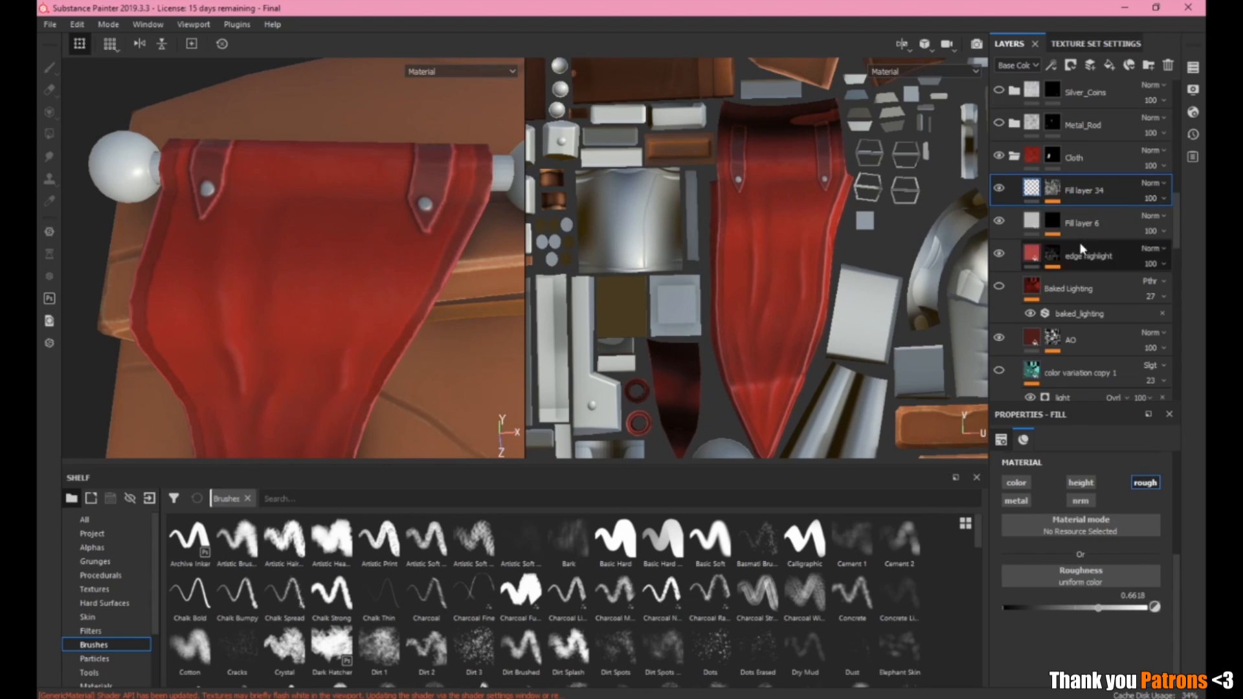
pyautogui.scroll(4, 1080, 250)
pyautogui.click(1013, 283)
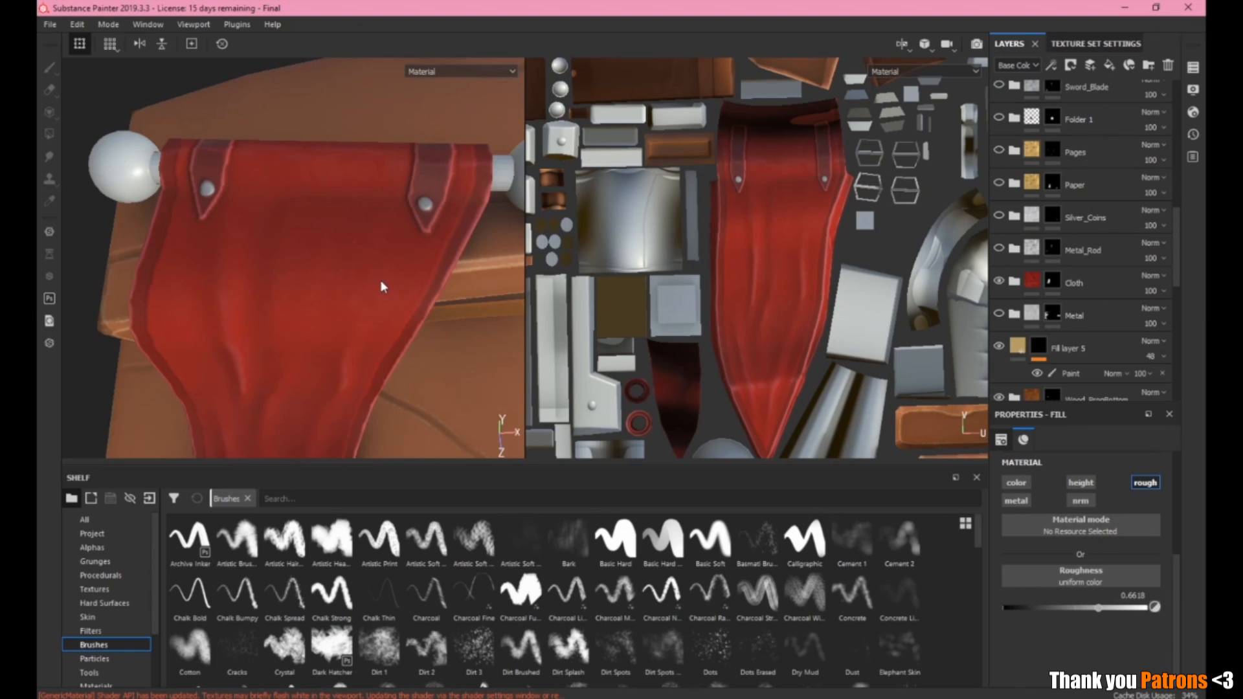
# Show the Metal_Rod folder and inspect the metal rod holding the cloth.
pyautogui.scroll(-3, 382, 287)
pyautogui.keyDown('alt'); pyautogui.moveTo(392, 325); pyautogui.dragTo(421, 295); pyautogui.keyUp('alt')
pyautogui.click(999, 248)
pyautogui.keyDown('alt'); pyautogui.moveTo(369, 191); pyautogui.dragTo(348, 229); pyautogui.keyUp('alt')
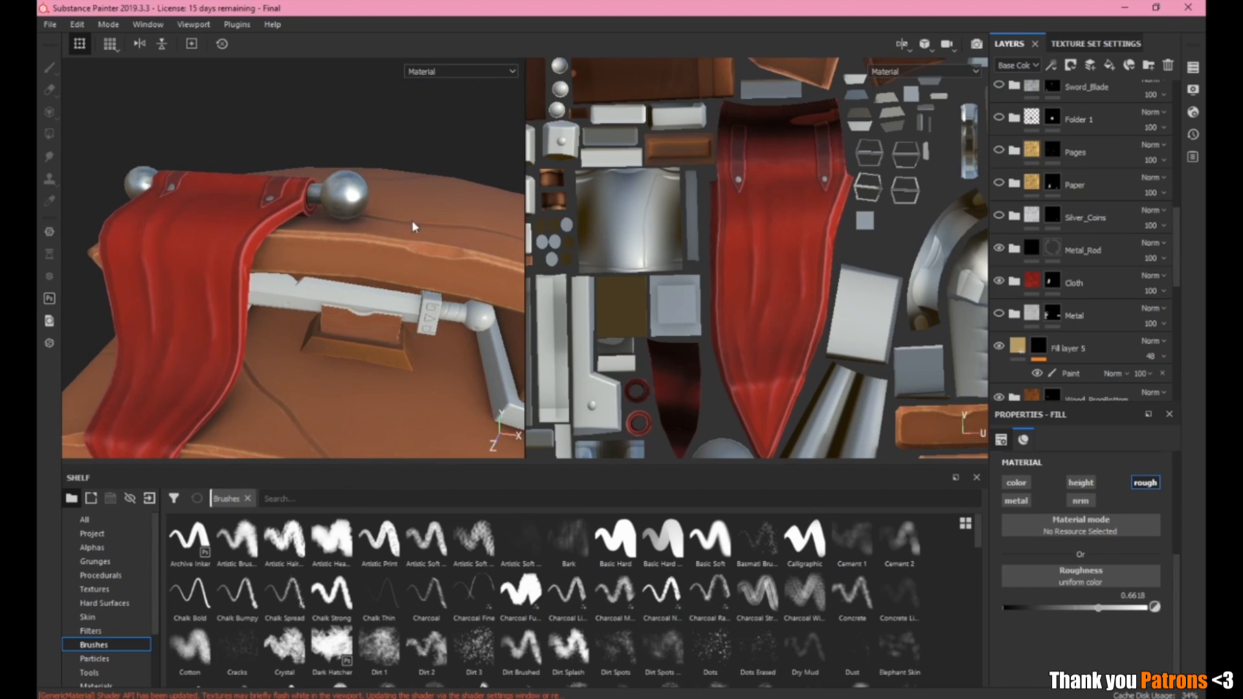
pyautogui.keyDown('alt'); pyautogui.moveTo(427, 345); pyautogui.dragTo(366, 214); pyautogui.keyUp('alt')
pyautogui.scroll(4, 399, 285)
pyautogui.keyDown('alt'); pyautogui.moveTo(366, 214); pyautogui.dragTo(410, 293, button='middle'); pyautogui.keyUp('alt')
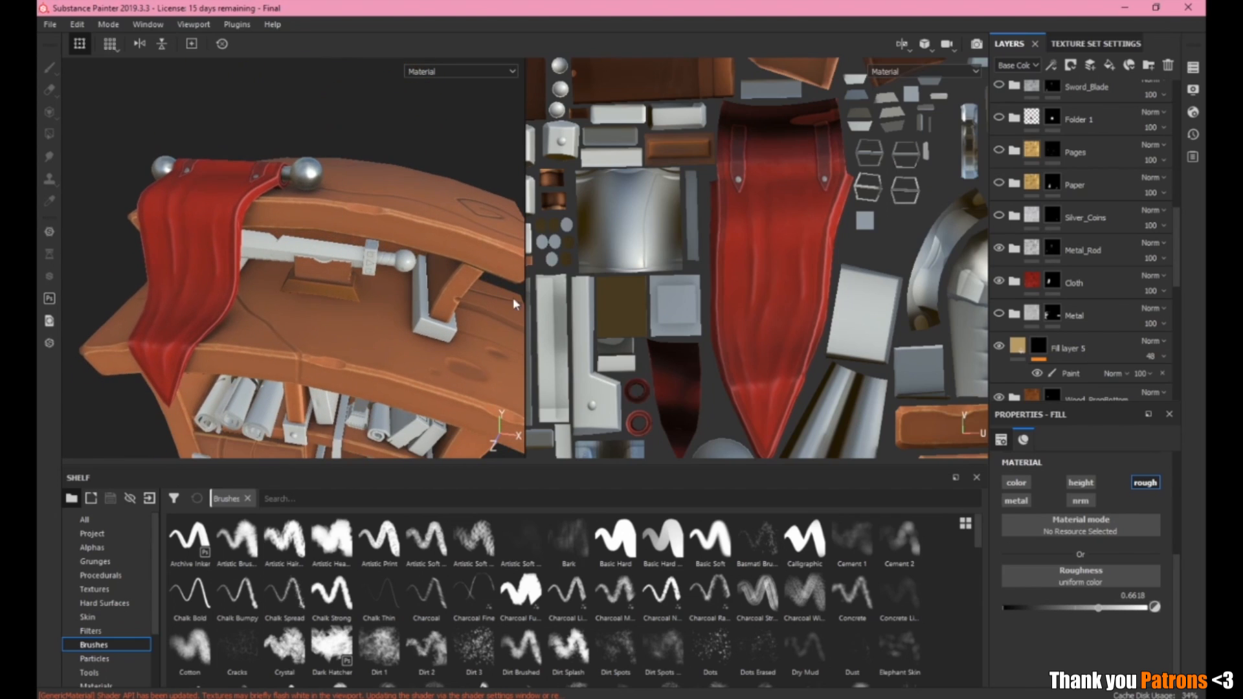
# Show the Silver_Coins folder and zoom in on the coins stacked on the inner shelf.
pyautogui.click(997, 216)
pyautogui.keyDown('alt'); pyautogui.moveTo(336, 402); pyautogui.dragTo(214, 195, button='middle'); pyautogui.keyUp('alt')
pyautogui.scroll(3, 272, 285)
pyautogui.keyDown('alt'); pyautogui.moveTo(272, 285); pyautogui.dragTo(324, 245, button='middle'); pyautogui.keyUp('alt')
pyautogui.scroll(4, 325, 244)
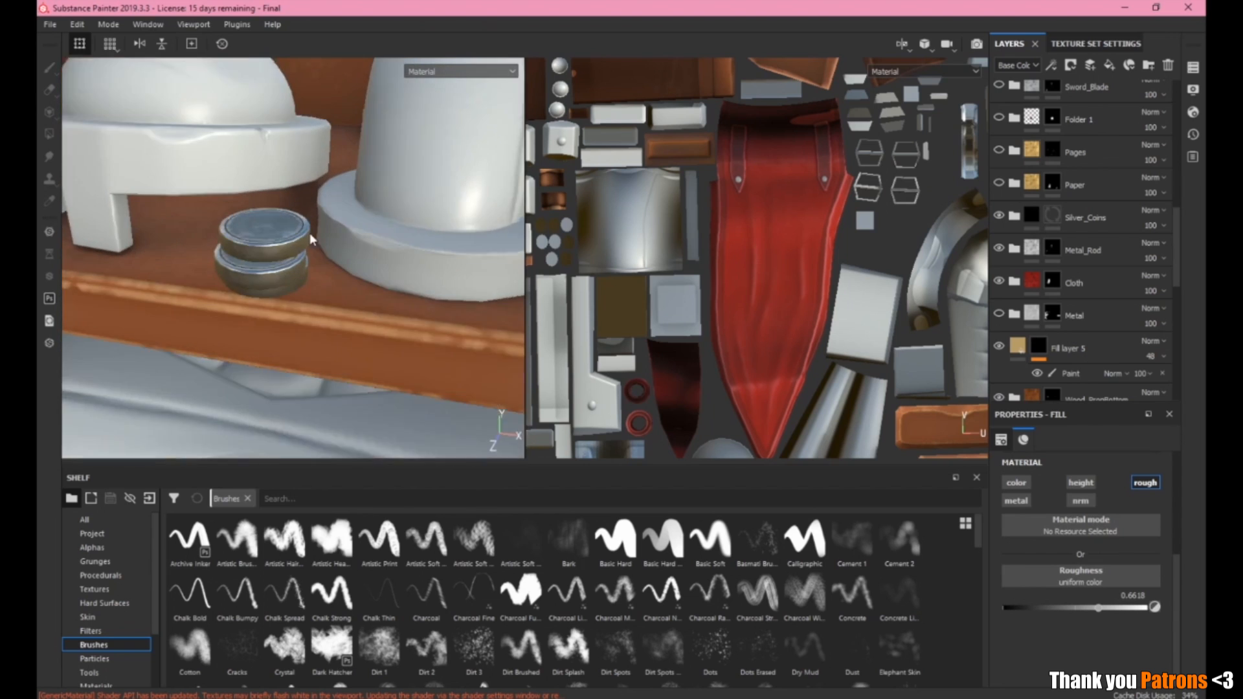
# Rotate the environment lighting and inspect the coins and the cabinet under the changed light.
pyautogui.moveTo(310, 246)
pyautogui.keyDown('alt'); pyautogui.mouseDown()
pyautogui.moveTo(344, 299)
pyautogui.moveTo(324, 261)
pyautogui.mouseUp(); pyautogui.keyUp('alt')
pyautogui.keyDown('shift'); pyautogui.moveTo(323, 261); pyautogui.dragTo(370, 290, button='right'); pyautogui.keyUp('shift')
pyautogui.keyDown('alt'); pyautogui.moveTo(349, 309); pyautogui.dragTo(273, 293); pyautogui.keyUp('alt')
pyautogui.scroll(-8, 424, 293)
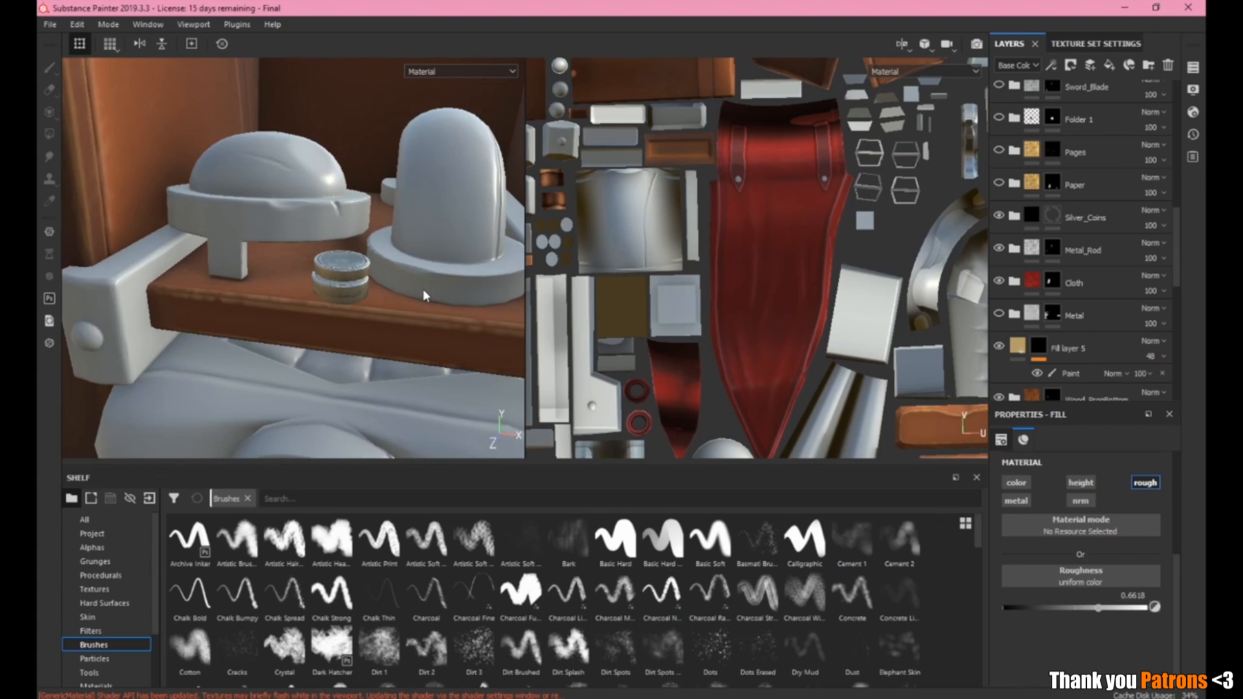
pyautogui.keyDown('alt'); pyautogui.moveTo(417, 259); pyautogui.dragTo(356, 279, button='middle'); pyautogui.keyUp('alt')
pyautogui.moveTo(351, 329)
pyautogui.keyDown('shift'); pyautogui.mouseDown(button='right')
pyautogui.moveTo(239, 332)
pyautogui.moveTo(371, 360)
pyautogui.mouseUp(button='right'); pyautogui.keyUp('shift')
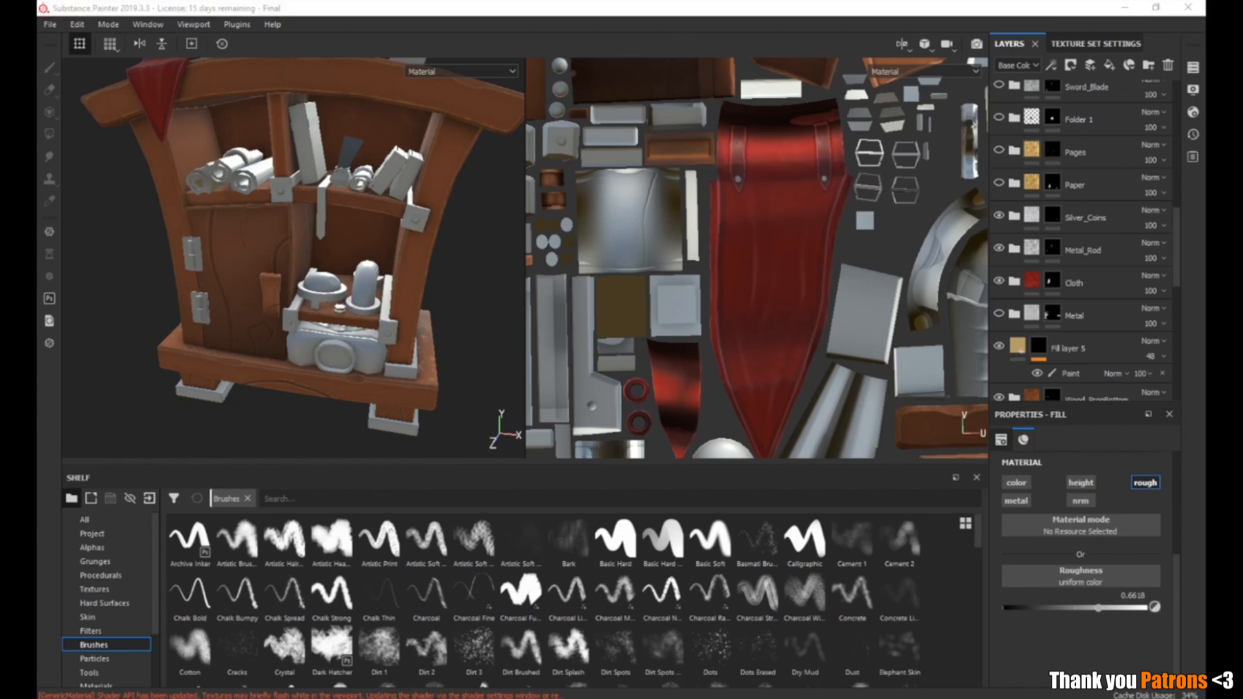
# Switch to the concept art in Photos to look at its stacked coins, then return to Substance Painter.
pyautogui.hotkey('alt', 'Tab')
pyautogui.moveTo(593, 576); pyautogui.dragTo(576, 110)
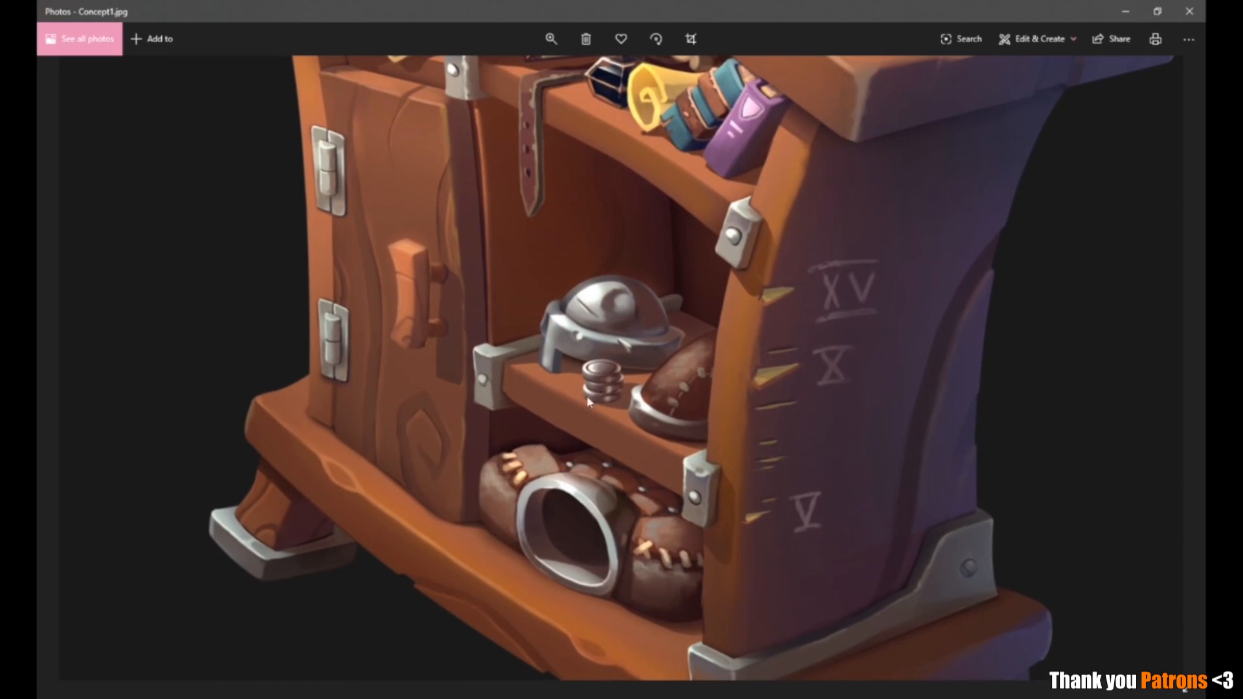
pyautogui.hotkey('alt', 'Tab')
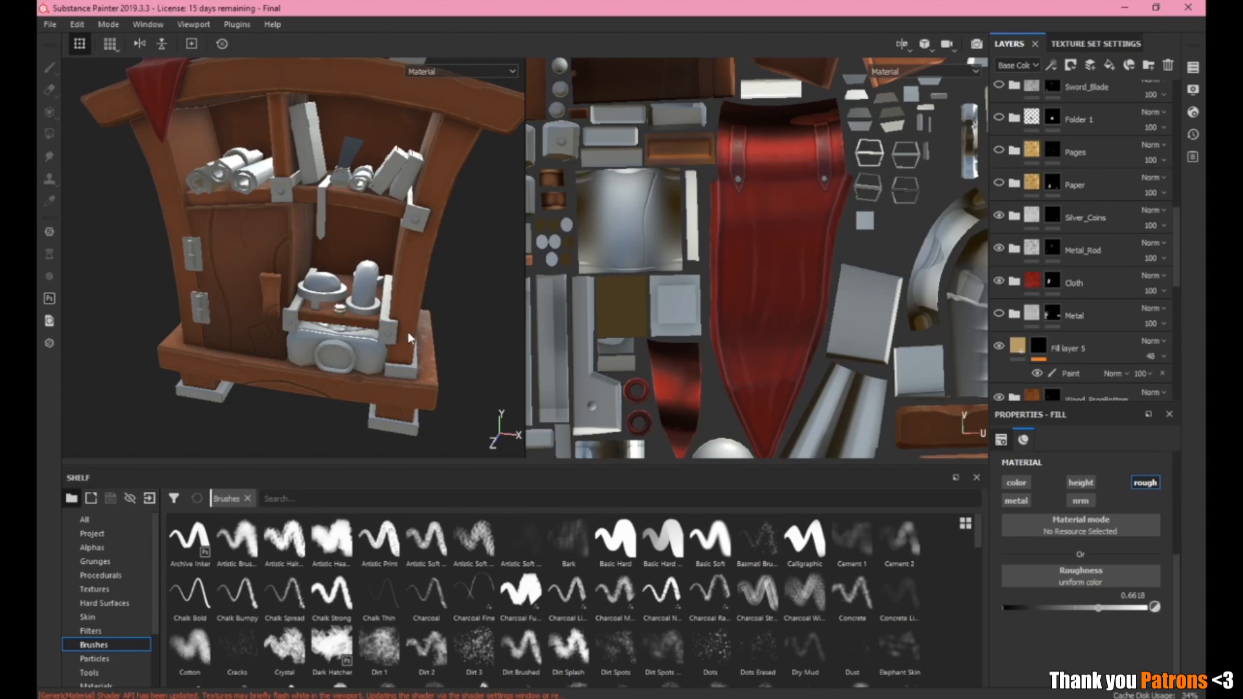
# Review the whole cabinet and zoom in on the scrolls and books on its upper shelf.
pyautogui.keyDown('alt'); pyautogui.moveTo(373, 300); pyautogui.dragTo(366, 324); pyautogui.keyUp('alt')
pyautogui.keyDown('alt'); pyautogui.moveTo(366, 323); pyautogui.dragTo(327, 253, button='right'); pyautogui.keyUp('alt')
pyautogui.keyDown('alt'); pyautogui.moveTo(327, 252); pyautogui.dragTo(338, 272); pyautogui.keyUp('alt')
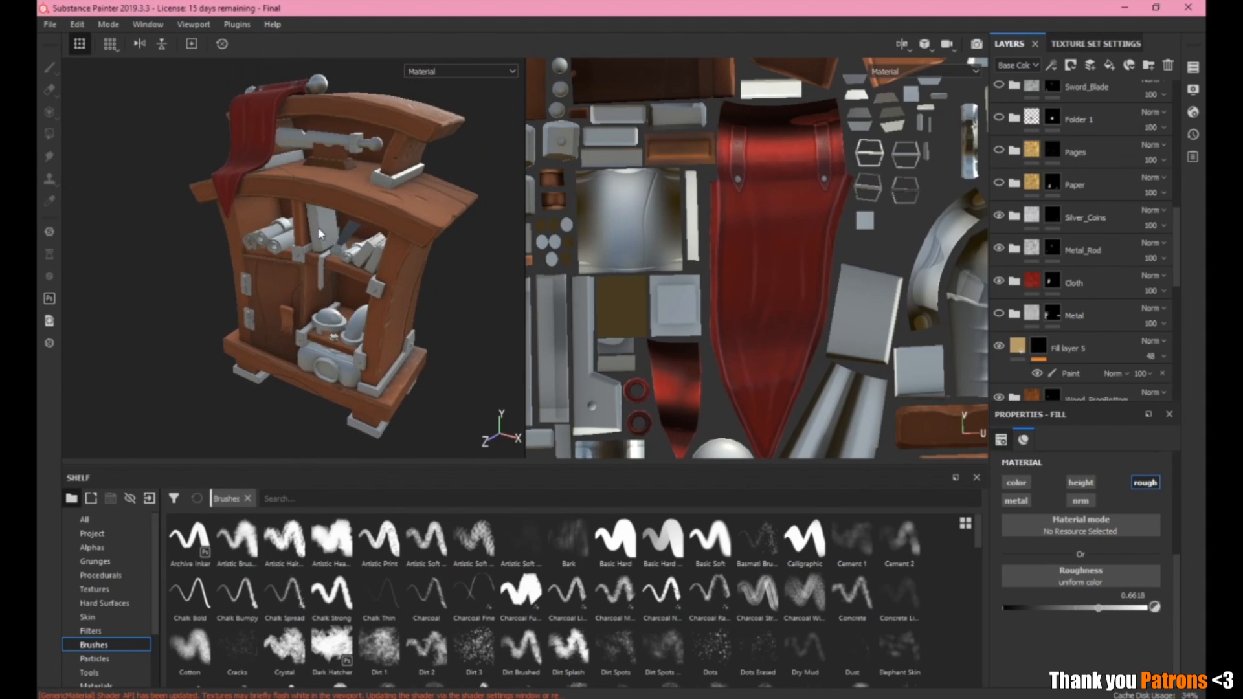
pyautogui.keyDown('alt'); pyautogui.moveTo(321, 231); pyautogui.dragTo(365, 284, button='right'); pyautogui.keyUp('alt')
pyautogui.keyDown('alt'); pyautogui.moveTo(363, 283); pyautogui.dragTo(359, 281); pyautogui.keyUp('alt')
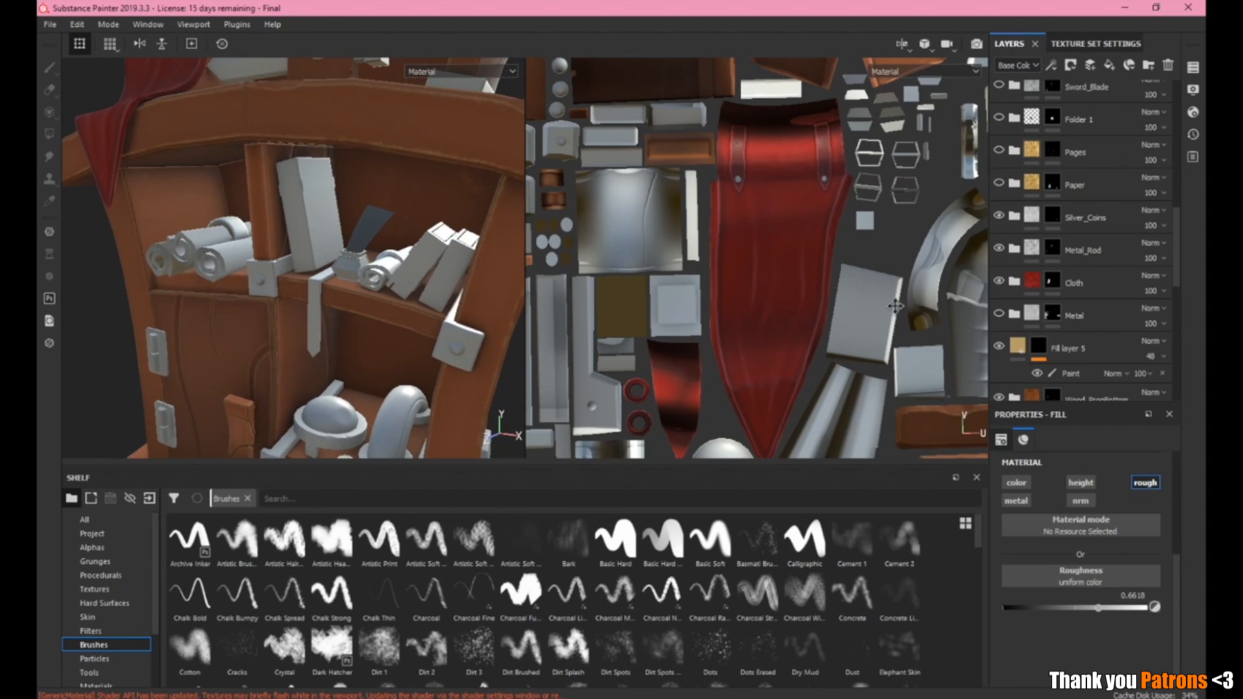
# Show the Metal folder and inspect the brackets and metal trims on the cabinet under rotated environment lighting.
pyautogui.click(999, 313)
pyautogui.keyDown('alt'); pyautogui.moveTo(329, 346); pyautogui.dragTo(297, 262, button='middle'); pyautogui.keyUp('alt')
pyautogui.keyDown('shift'); pyautogui.moveTo(406, 260); pyautogui.dragTo(355, 262, button='right'); pyautogui.keyUp('shift')
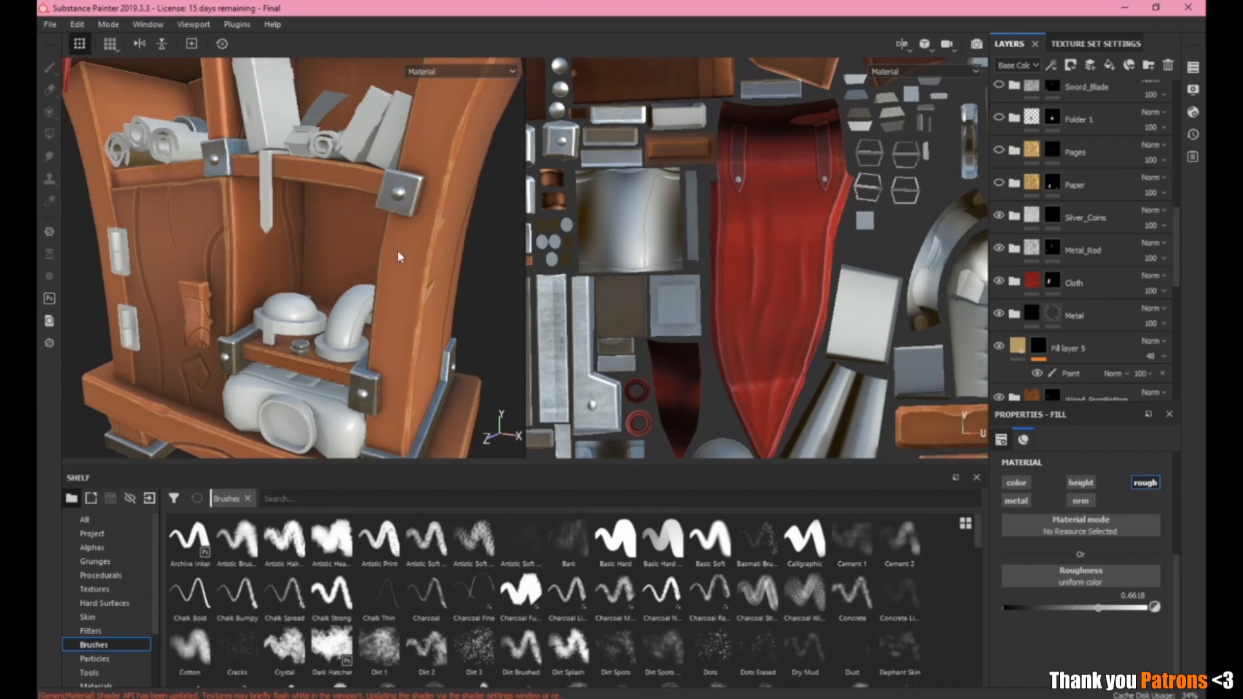
pyautogui.keyDown('alt'); pyautogui.moveTo(411, 253); pyautogui.dragTo(357, 254); pyautogui.keyUp('alt')
pyautogui.keyDown('alt'); pyautogui.moveTo(377, 223); pyautogui.dragTo(365, 253, button='middle'); pyautogui.keyUp('alt')
# Select the base Metal fill layer inside the Metal folder and review its base color, roughness and metallic settings.
pyautogui.scroll(-10, 1021, 336)
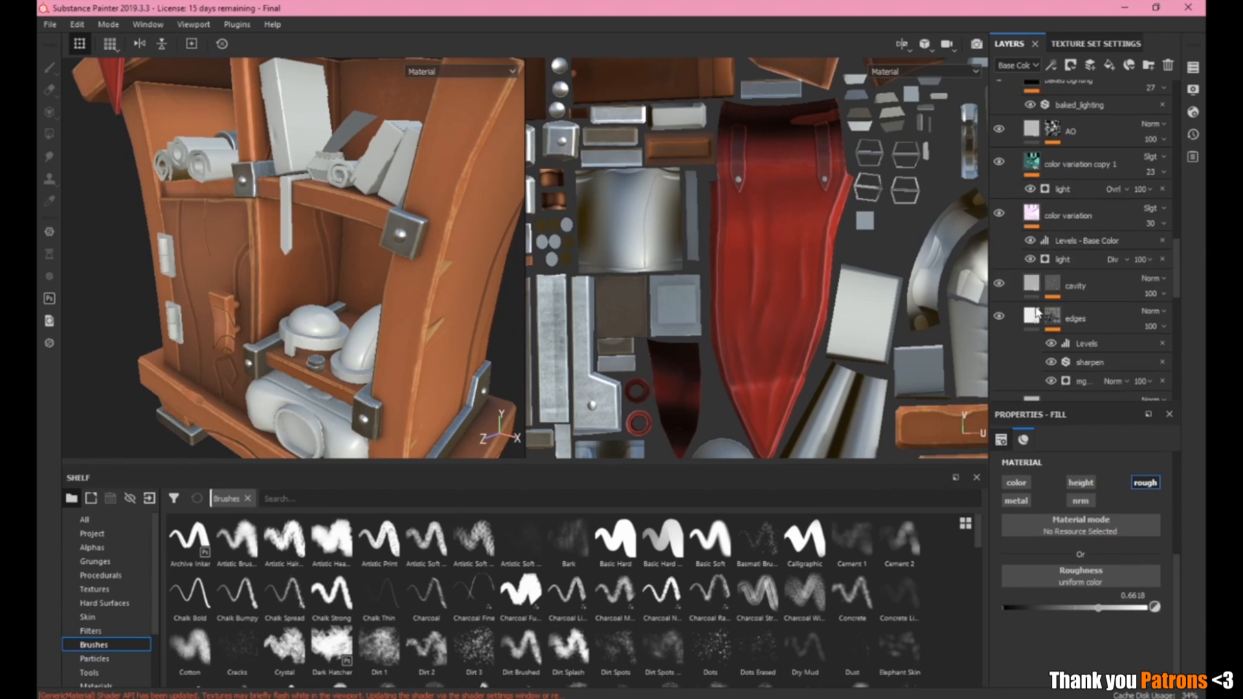
pyautogui.scroll(-3, 1038, 313)
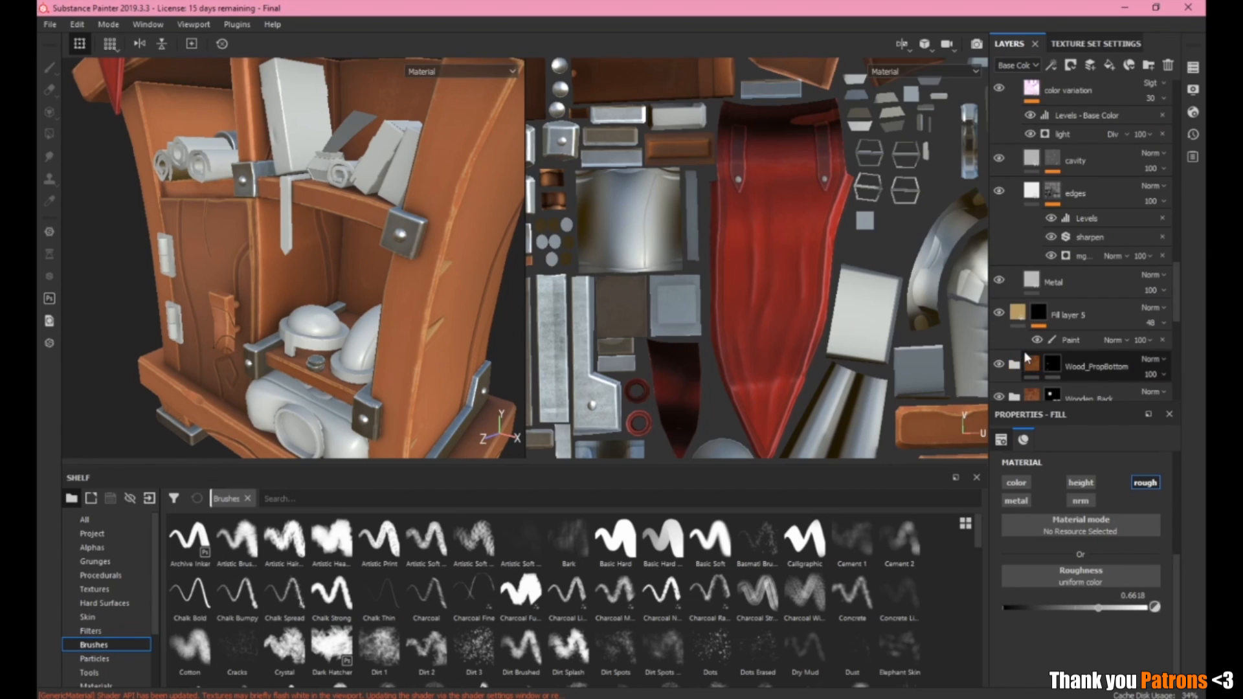
pyautogui.click(1068, 289)
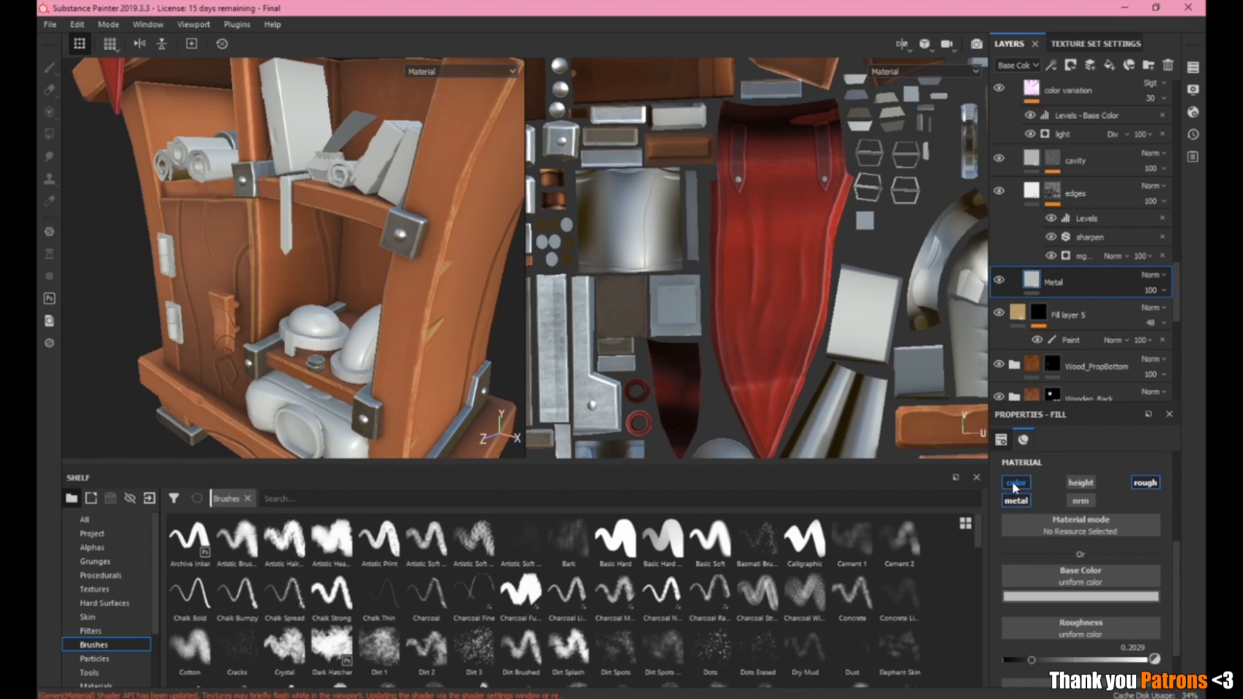
pyautogui.scroll(-3, 981, 550)
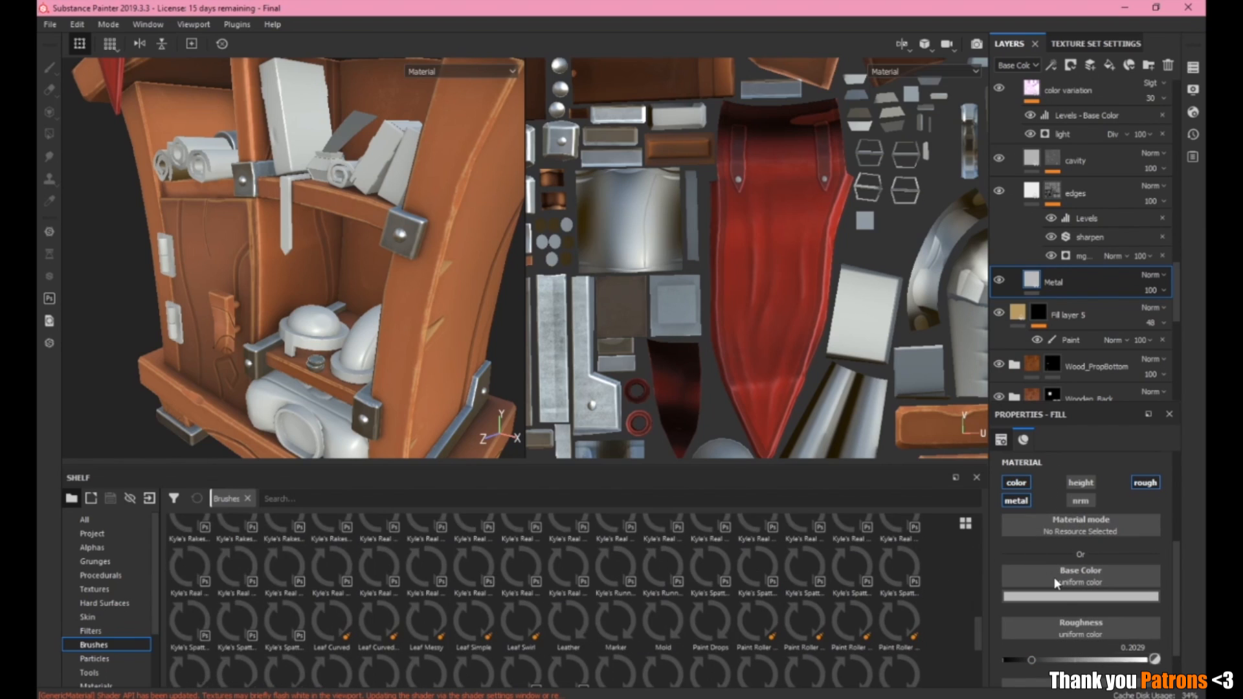
pyautogui.scroll(-2, 1054, 577)
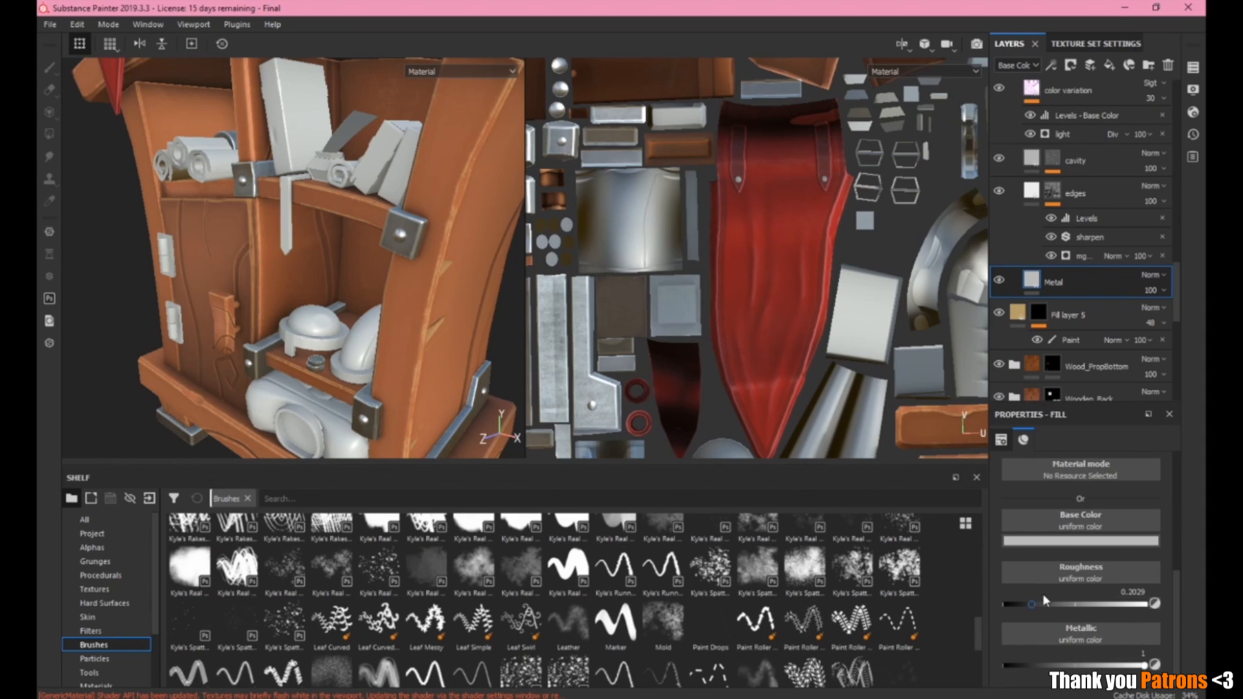
pyautogui.scroll(-3, 364, 317)
# Zoom in on the metal corner bracket and inspect the fill settings of the edges layer.
pyautogui.keyDown('alt'); pyautogui.moveTo(386, 312); pyautogui.dragTo(422, 305, button='right'); pyautogui.keyUp('alt')
pyautogui.keyDown('alt'); pyautogui.moveTo(350, 204); pyautogui.dragTo(376, 270, button='middle'); pyautogui.keyUp('alt')
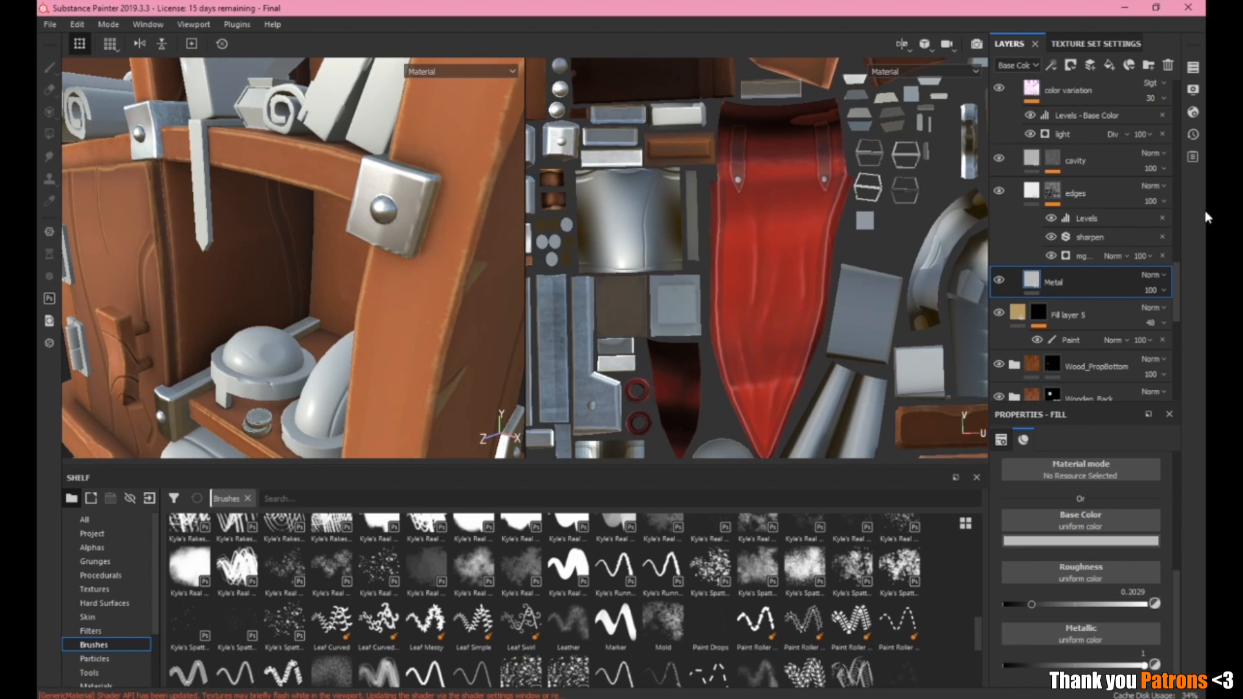
pyautogui.scroll(1, 1078, 285)
pyautogui.click(1052, 233)
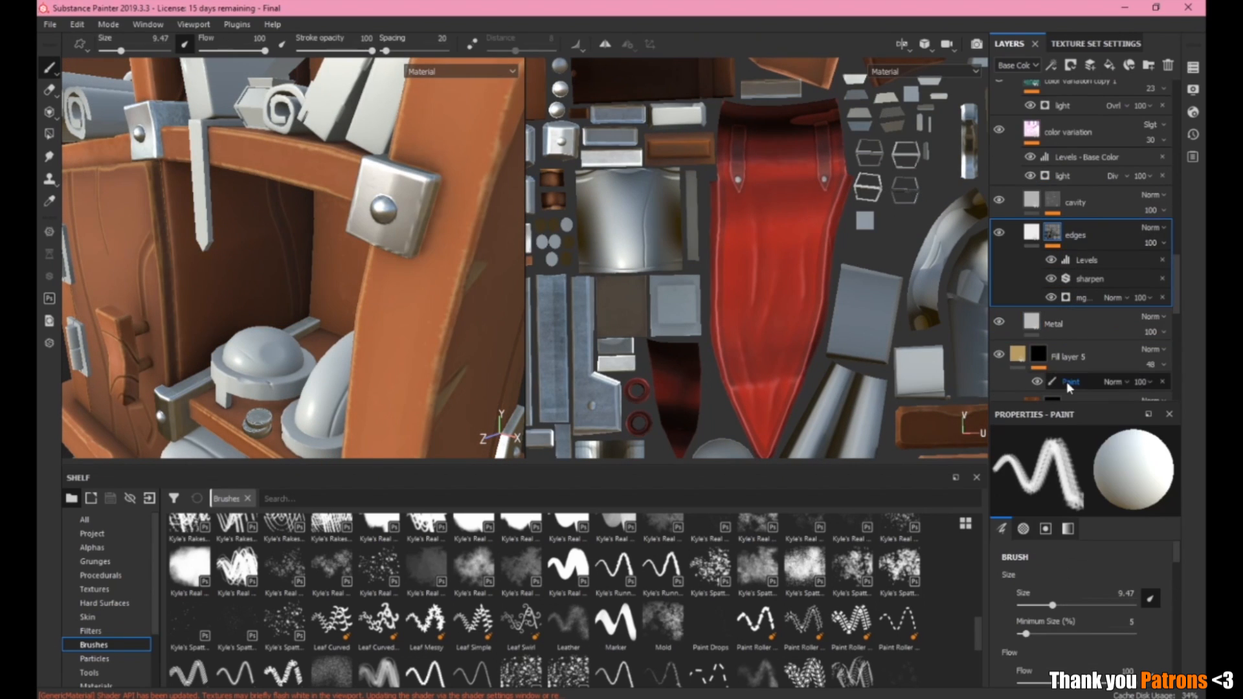
pyautogui.click(1031, 232)
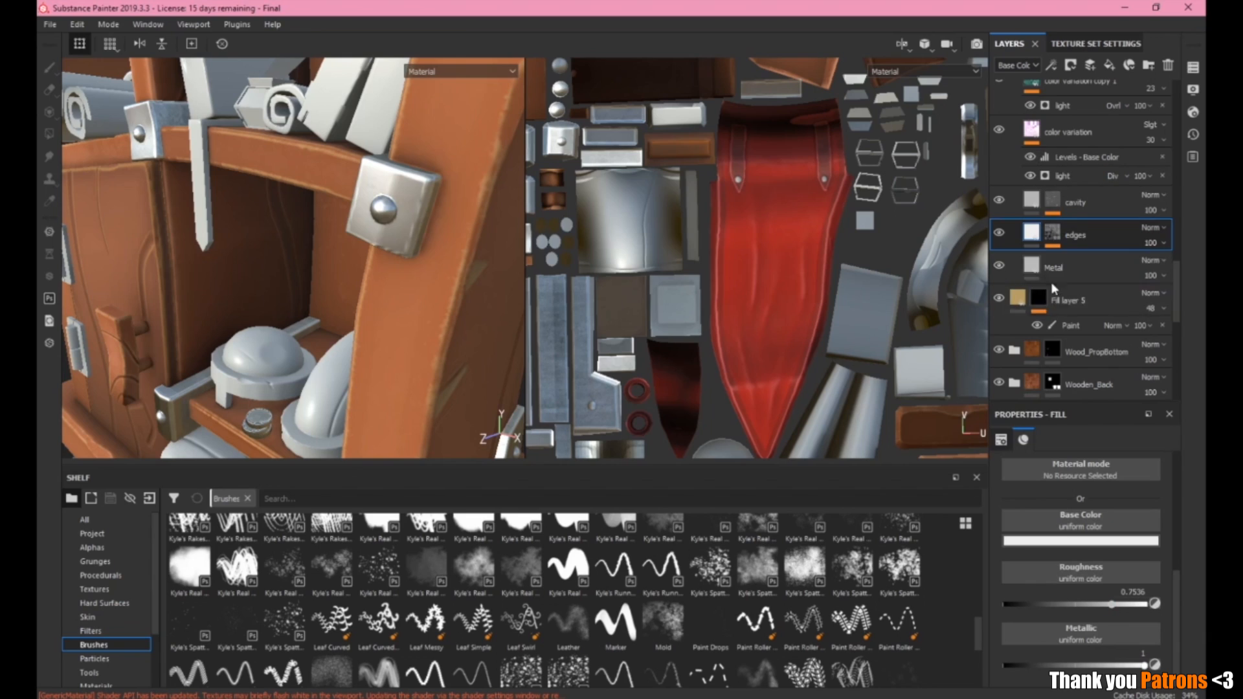
# Select the cavity layer and rotate the environment lighting to examine the recesses around the bracket.
pyautogui.scroll(3, 1053, 286)
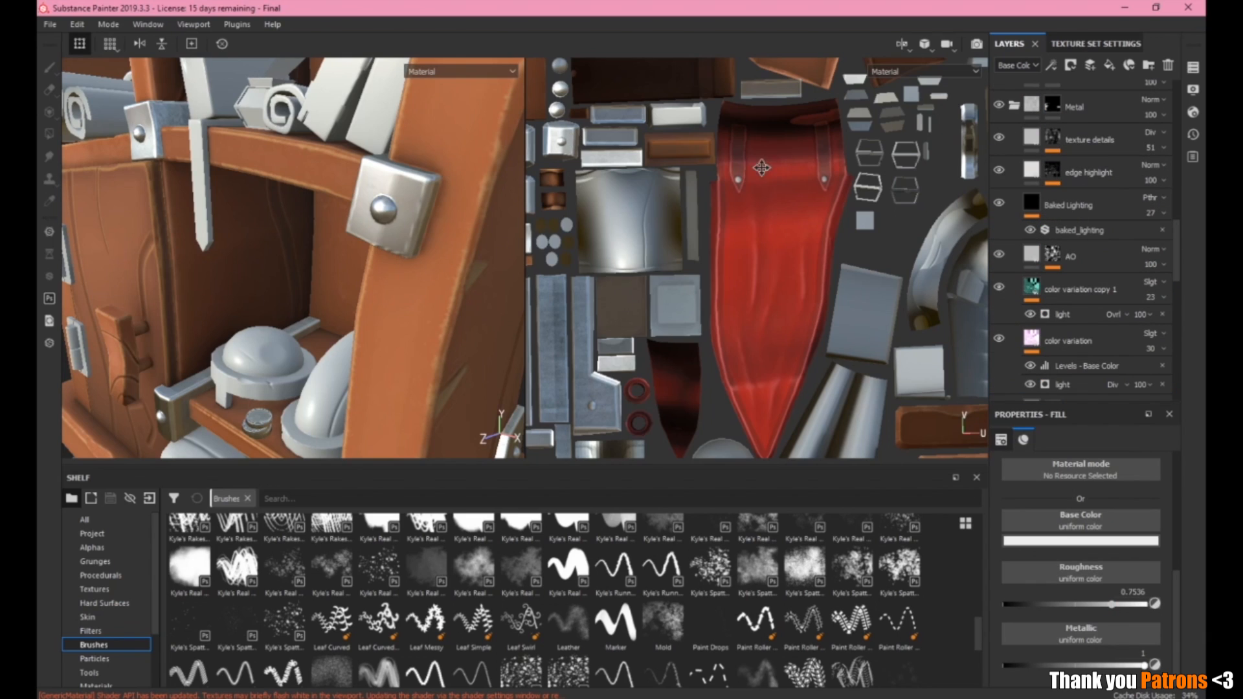
pyautogui.scroll(-3, 1177, 247)
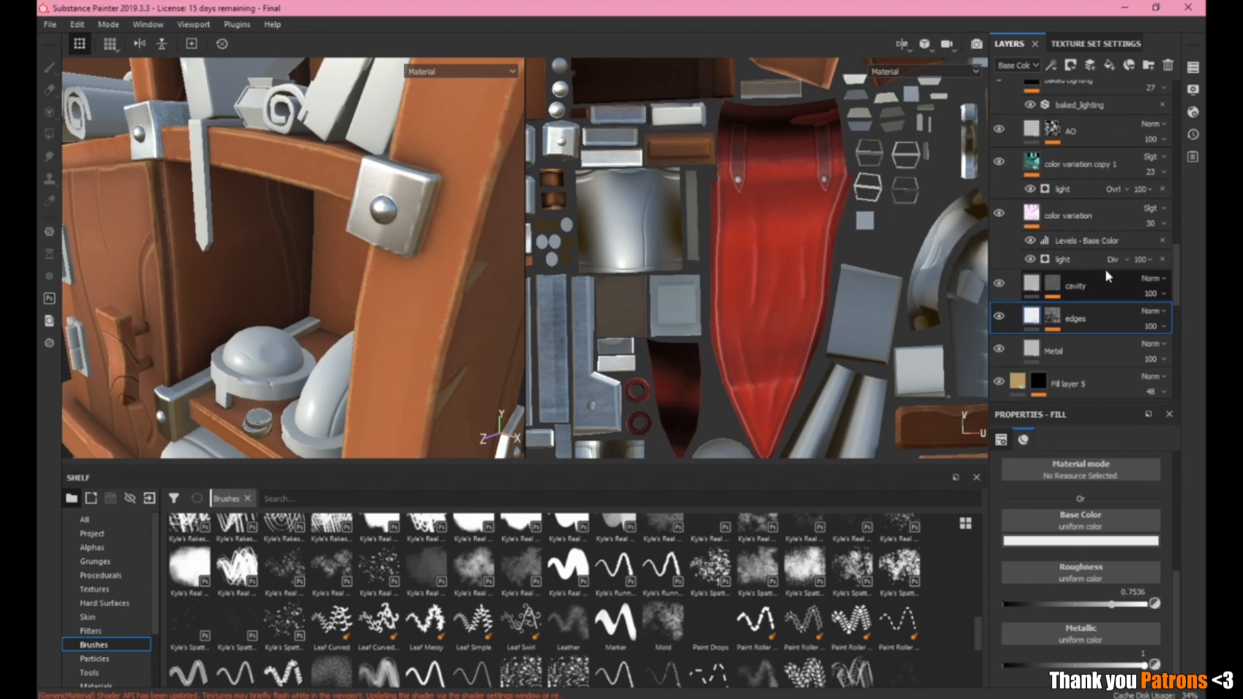
pyautogui.click(994, 285)
pyautogui.keyDown('shift'); pyautogui.moveTo(400, 197); pyautogui.dragTo(345, 203, button='right'); pyautogui.keyUp('shift')
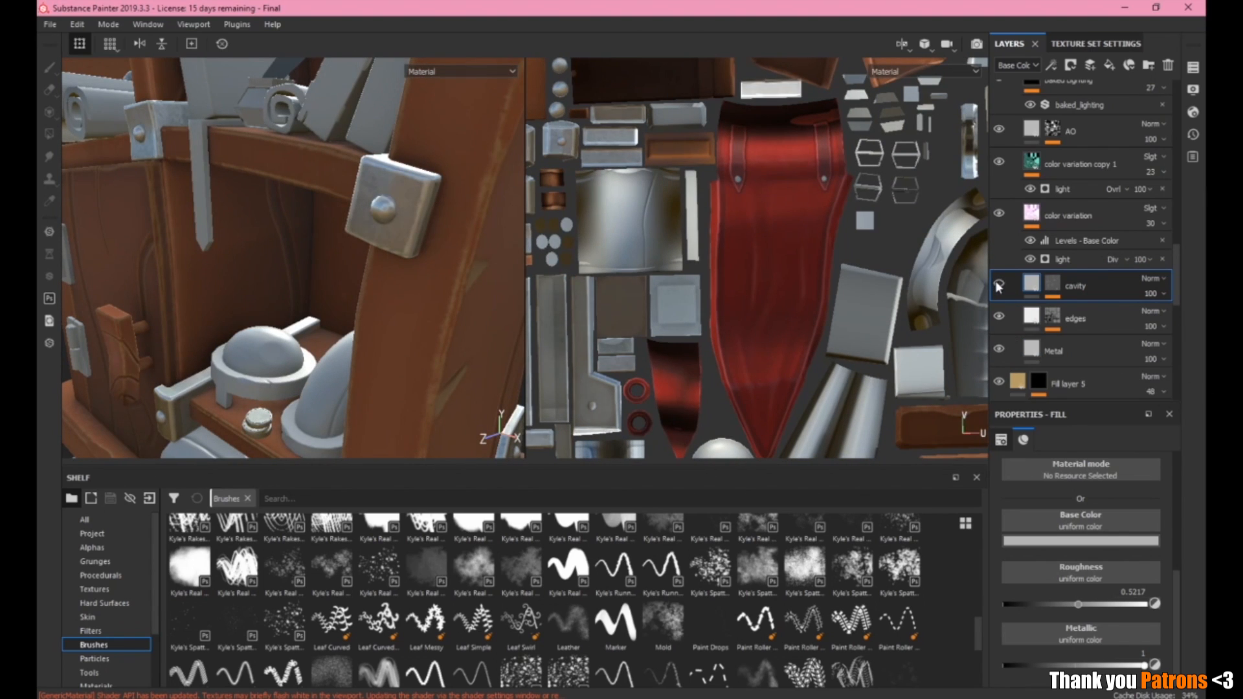
# Toggle the color variation and color variation copy 1 layers off and on to compare their effect on the metal.
pyautogui.click(1000, 213)
pyautogui.scroll(2, 1023, 240)
pyautogui.click(1001, 242)
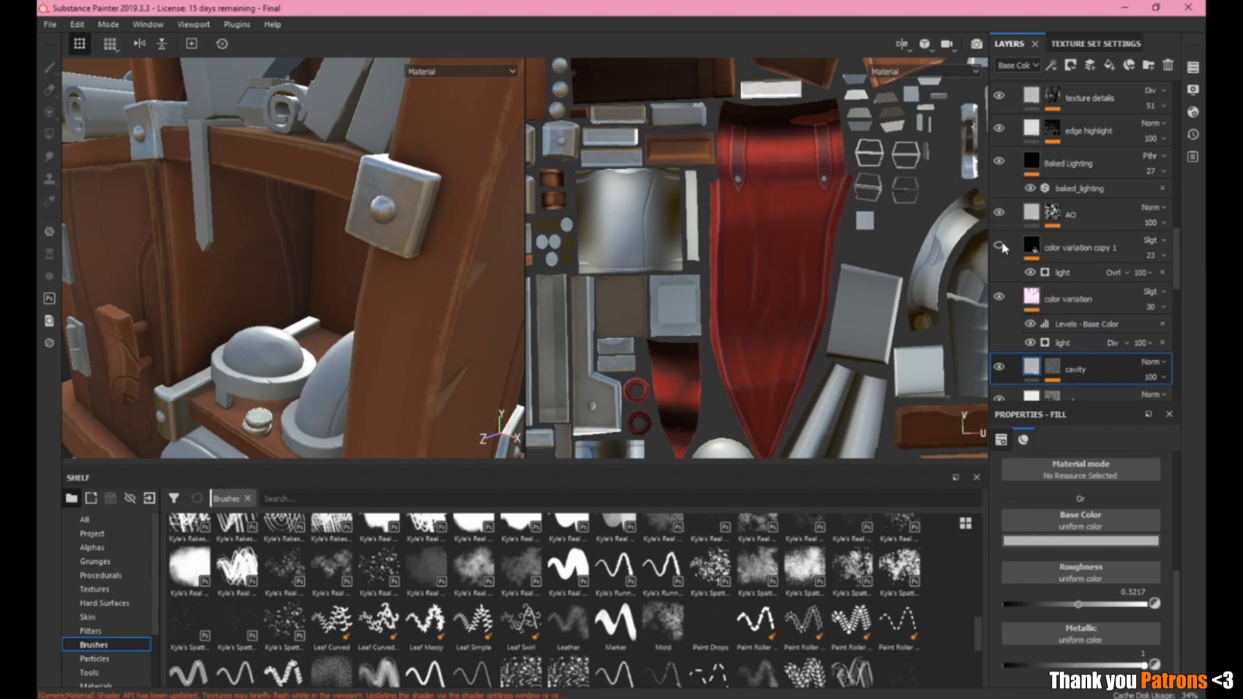
pyautogui.click(999, 297)
pyautogui.click(998, 246)
pyautogui.click(1000, 245)
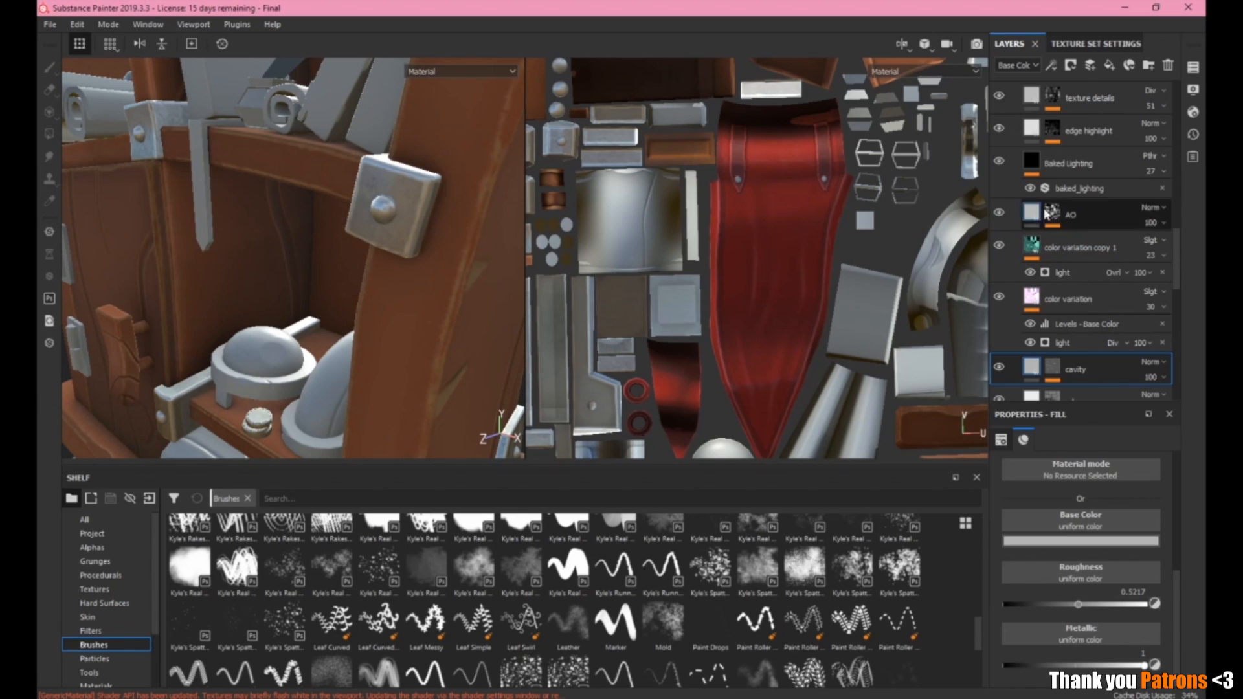
# Compare the metal with and without the edge highlight layer, and inspect the layer's base color and the Metal folder's mask.
pyautogui.scroll(1, 1010, 211)
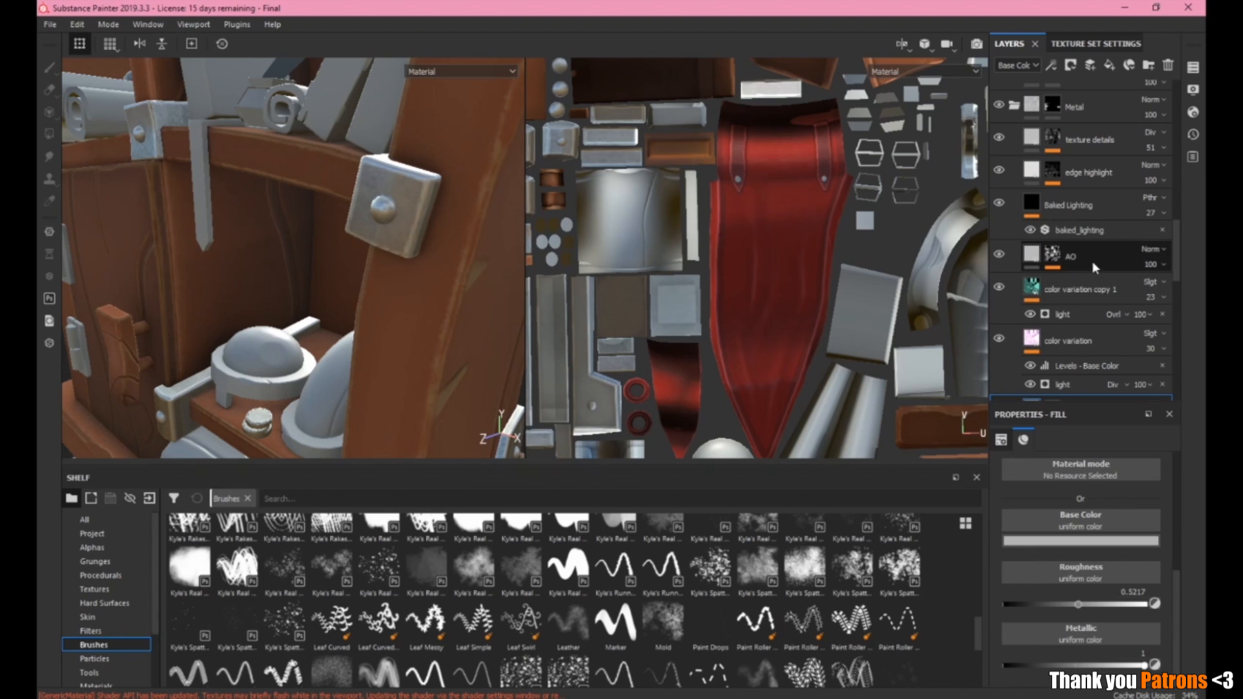
pyautogui.scroll(1, 1093, 262)
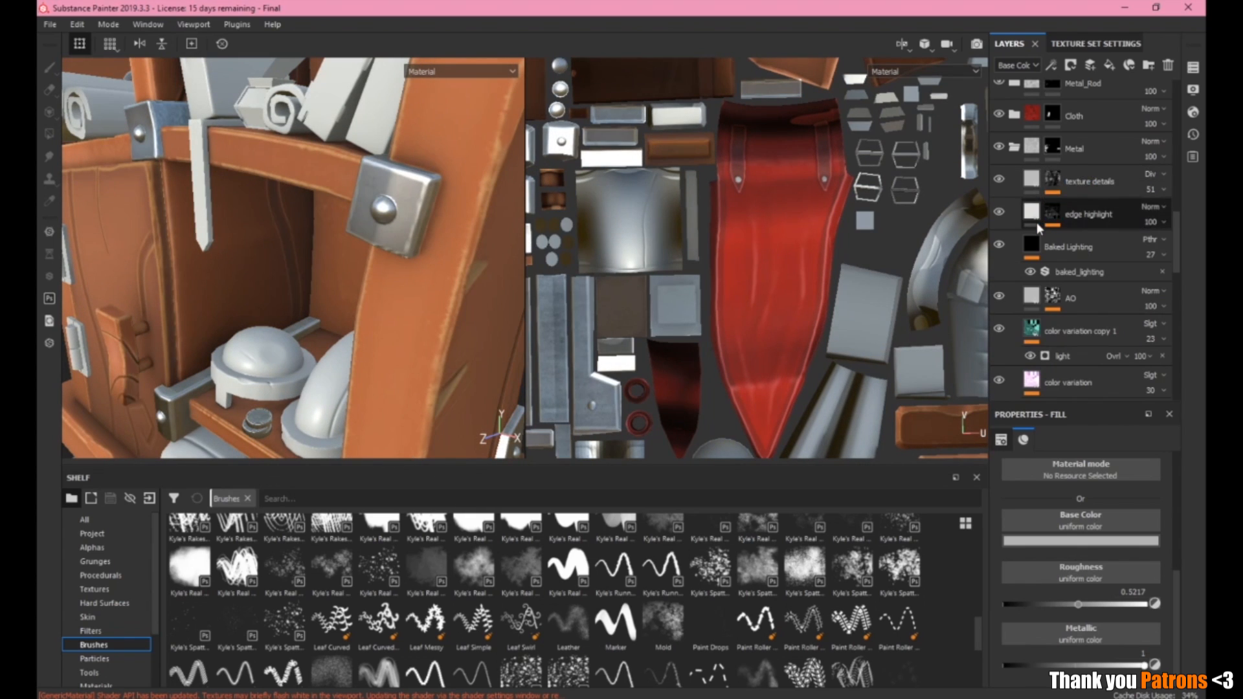
pyautogui.scroll(1, 1036, 223)
pyautogui.click(999, 252)
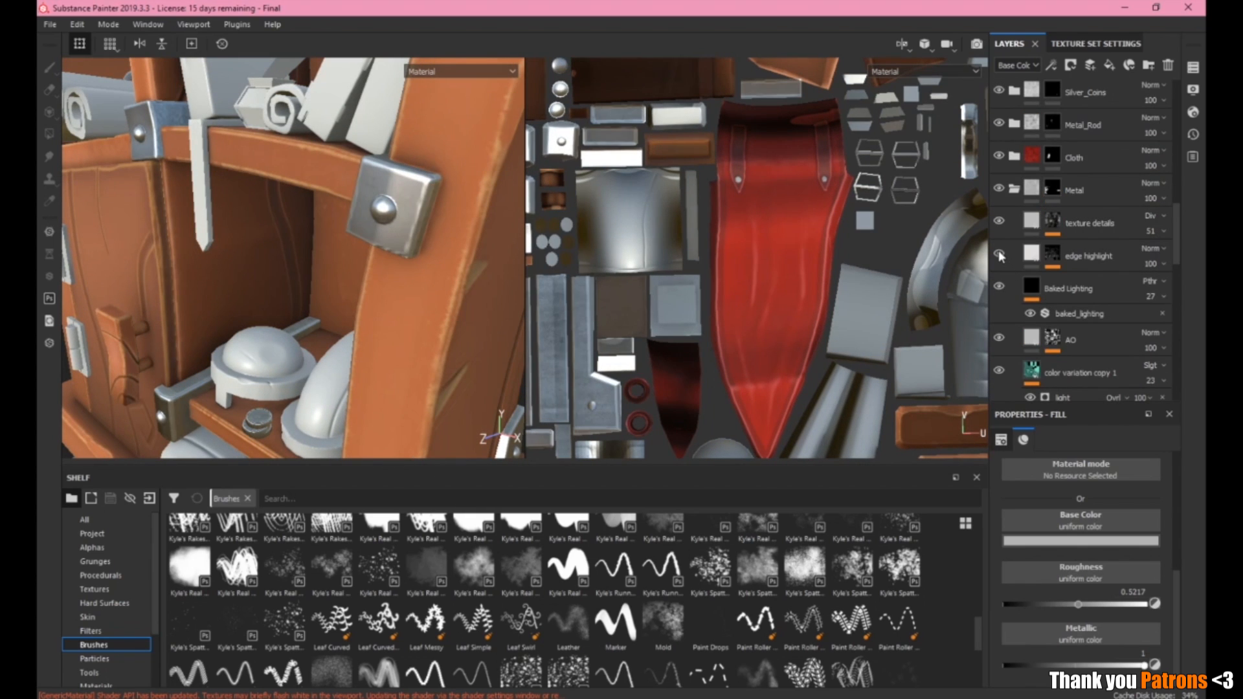
pyautogui.click(1036, 255)
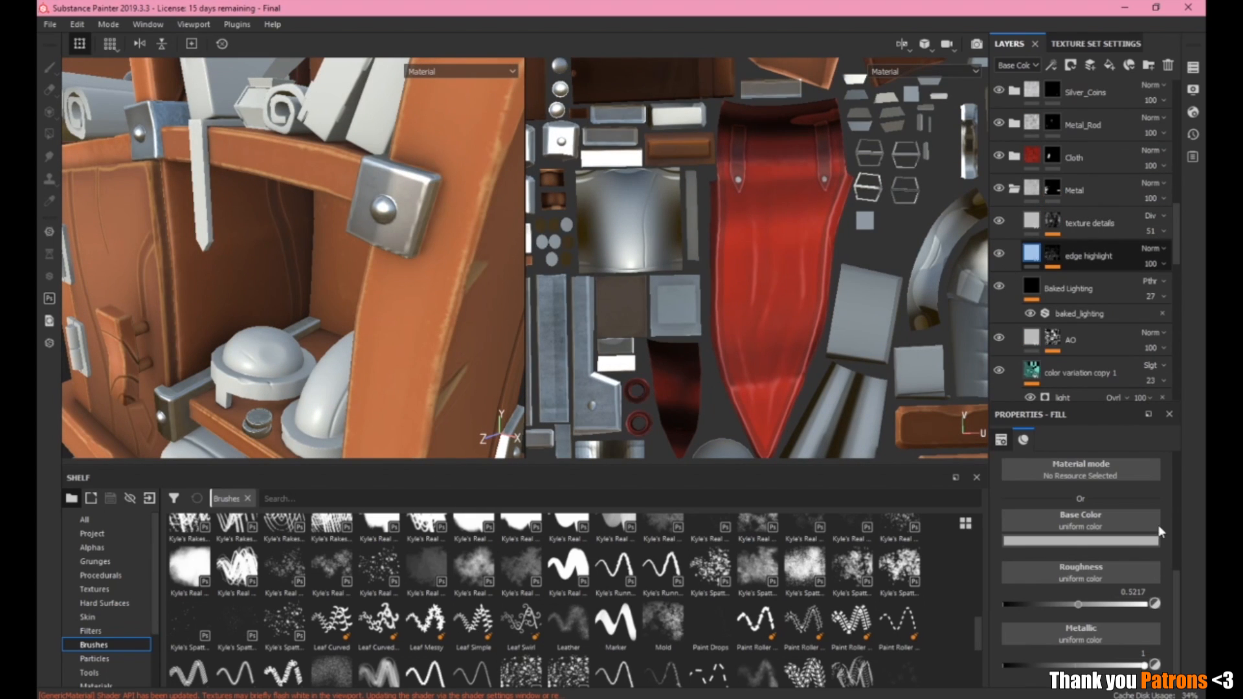
pyautogui.click(1135, 542)
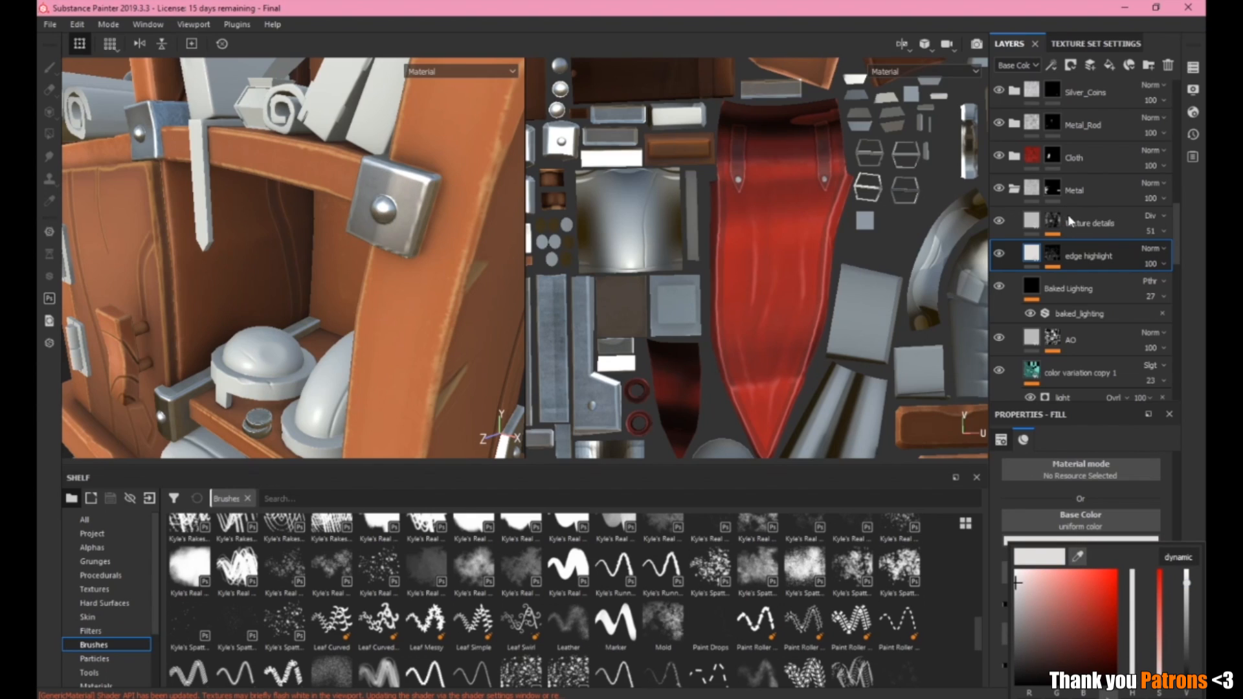
pyautogui.click(1054, 189)
pyautogui.click(1054, 190)
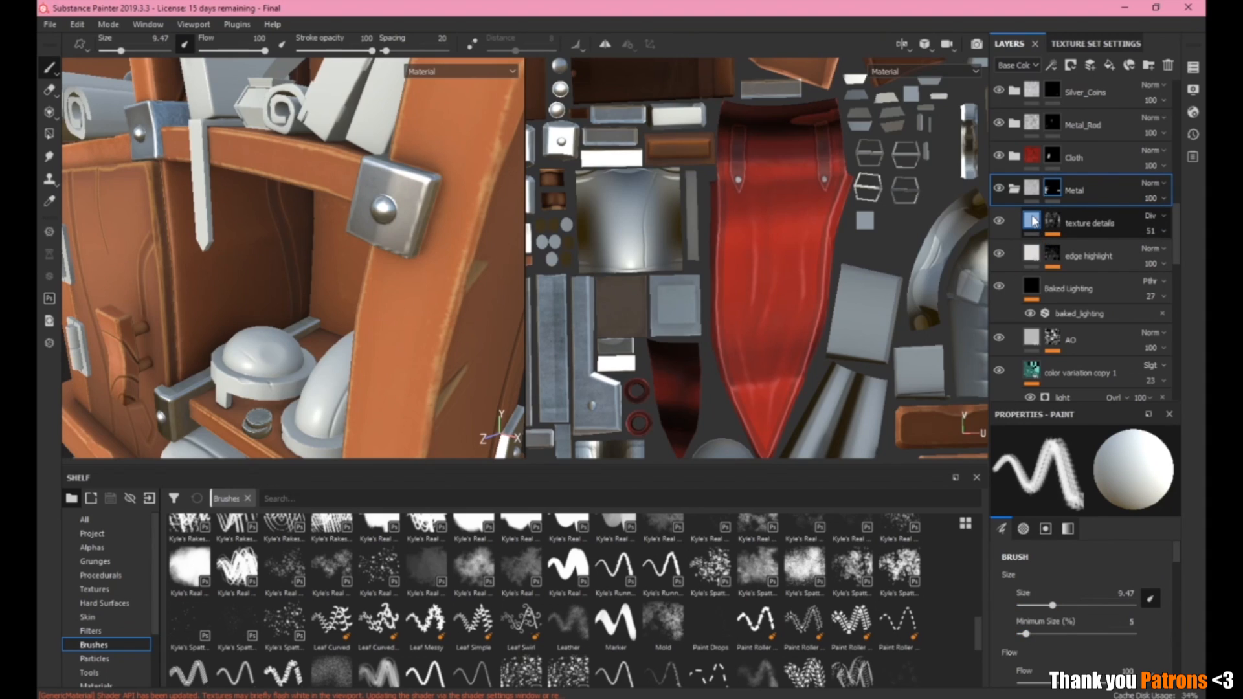
pyautogui.click(1039, 256)
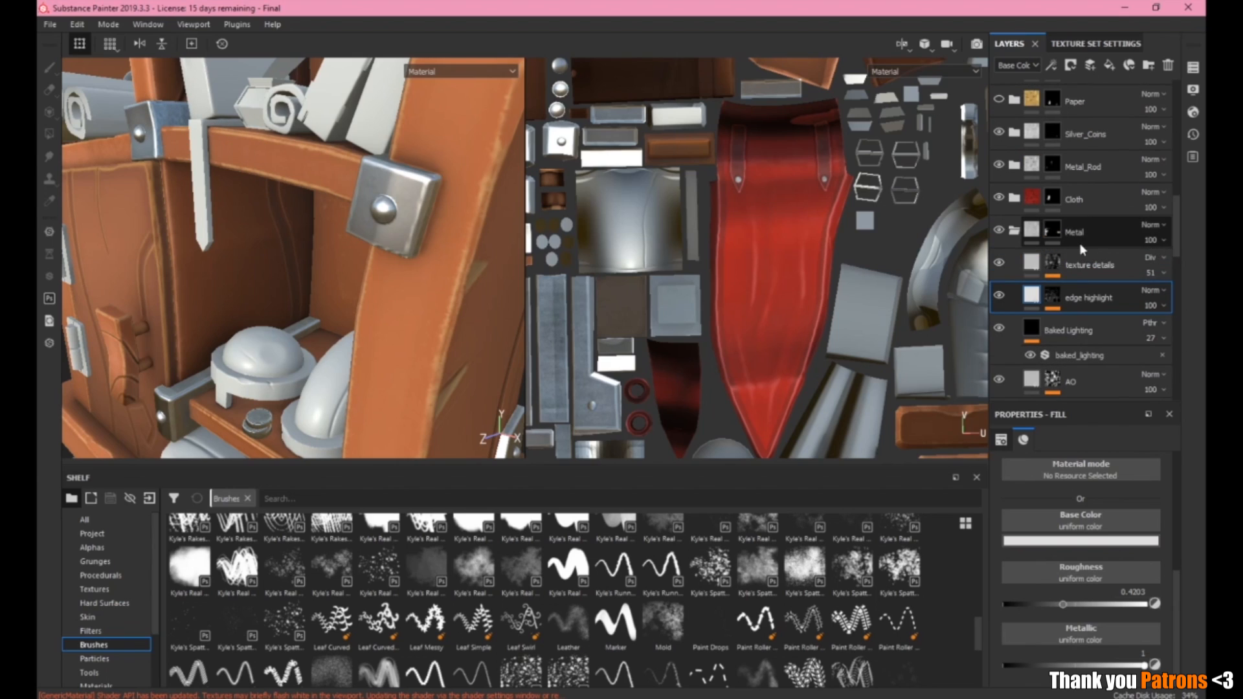
# Select the texture details layer and toggle its visibility to compare its effect on the metal bracket.
pyautogui.click(1011, 269)
pyautogui.click(999, 264)
pyautogui.click(999, 264)
pyautogui.click(999, 264)
pyautogui.click(1000, 264)
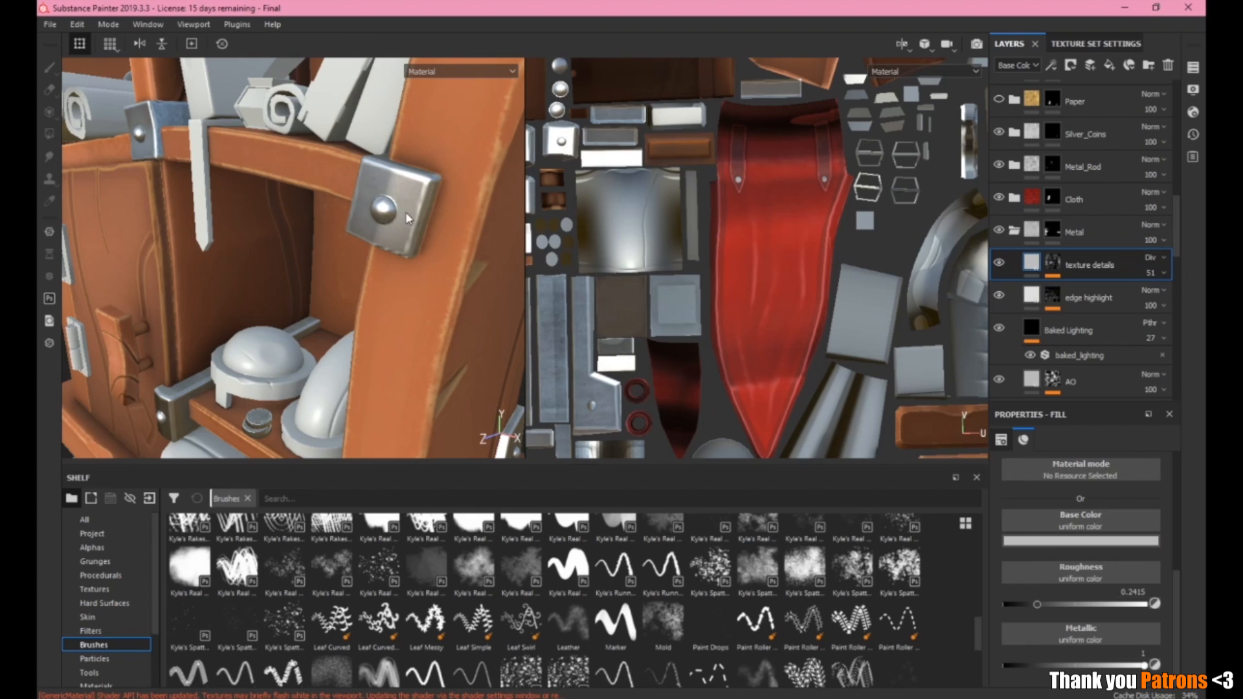
# Zoom out and view the whole cabinet with its metal parts textured.
pyautogui.scroll(-6, 431, 292)
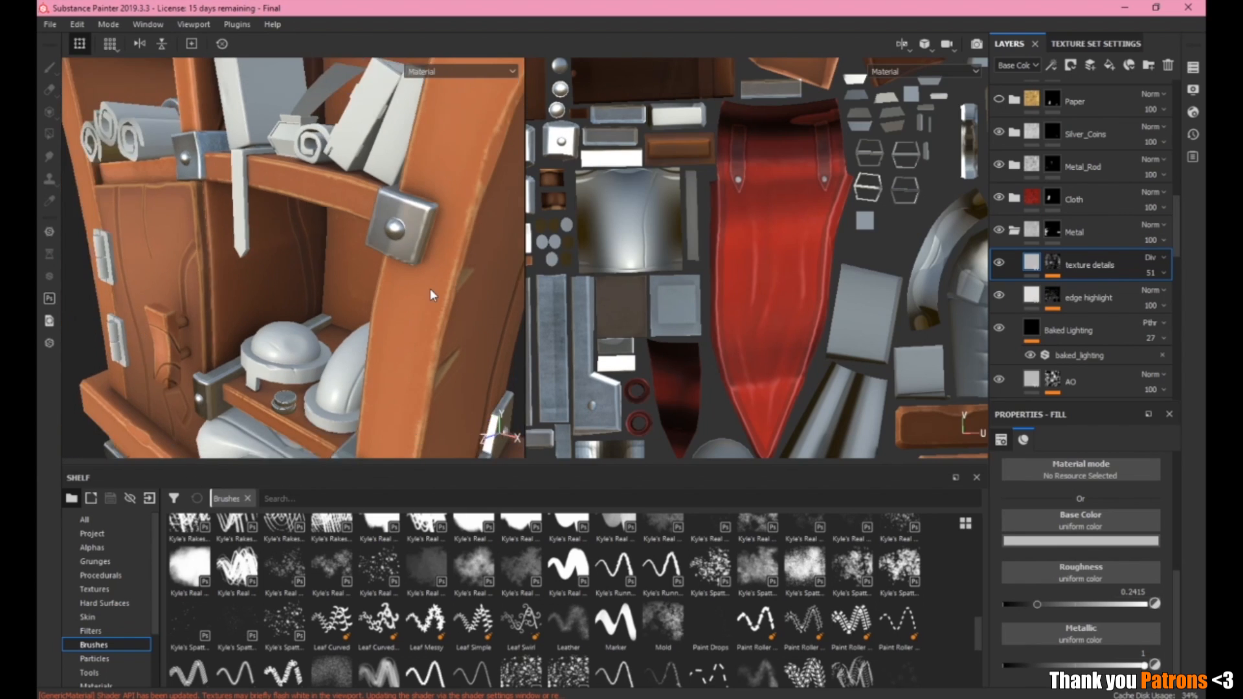
pyautogui.keyDown('alt'); pyautogui.moveTo(444, 296); pyautogui.dragTo(404, 326, button='middle'); pyautogui.keyUp('alt')
pyautogui.scroll(-3, 394, 351)
pyautogui.keyDown('alt'); pyautogui.moveTo(259, 315); pyautogui.dragTo(258, 290); pyautogui.keyUp('alt')
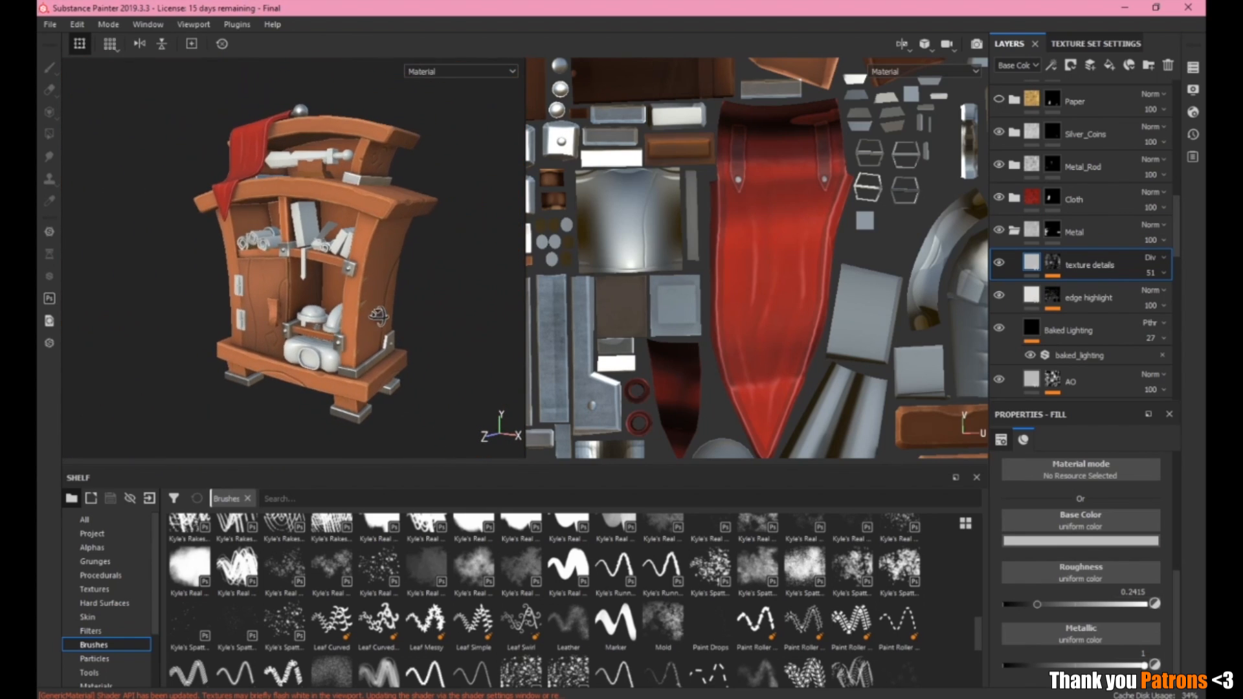
pyautogui.keyDown('alt'); pyautogui.moveTo(258, 290); pyautogui.dragTo(258, 305, button='middle'); pyautogui.keyUp('alt')
pyautogui.keyDown('alt'); pyautogui.moveTo(293, 176); pyautogui.dragTo(311, 166); pyautogui.keyUp('alt')
pyautogui.scroll(3, 309, 163)
# Switch to the concept art in Photos, look over the cabinet's metal parts and sword, and return to Substance Painter.
pyautogui.hotkey('alt', 'Tab')
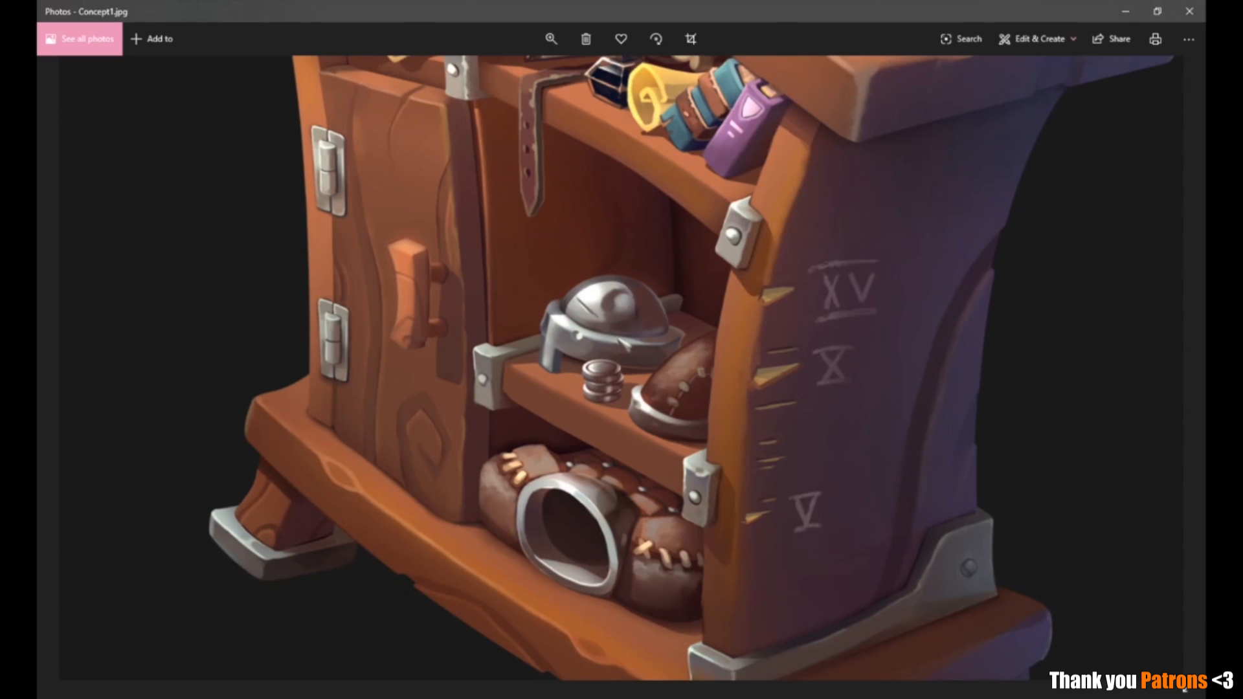
pyautogui.scroll(4, 633, 207)
pyautogui.scroll(5, 632, 206)
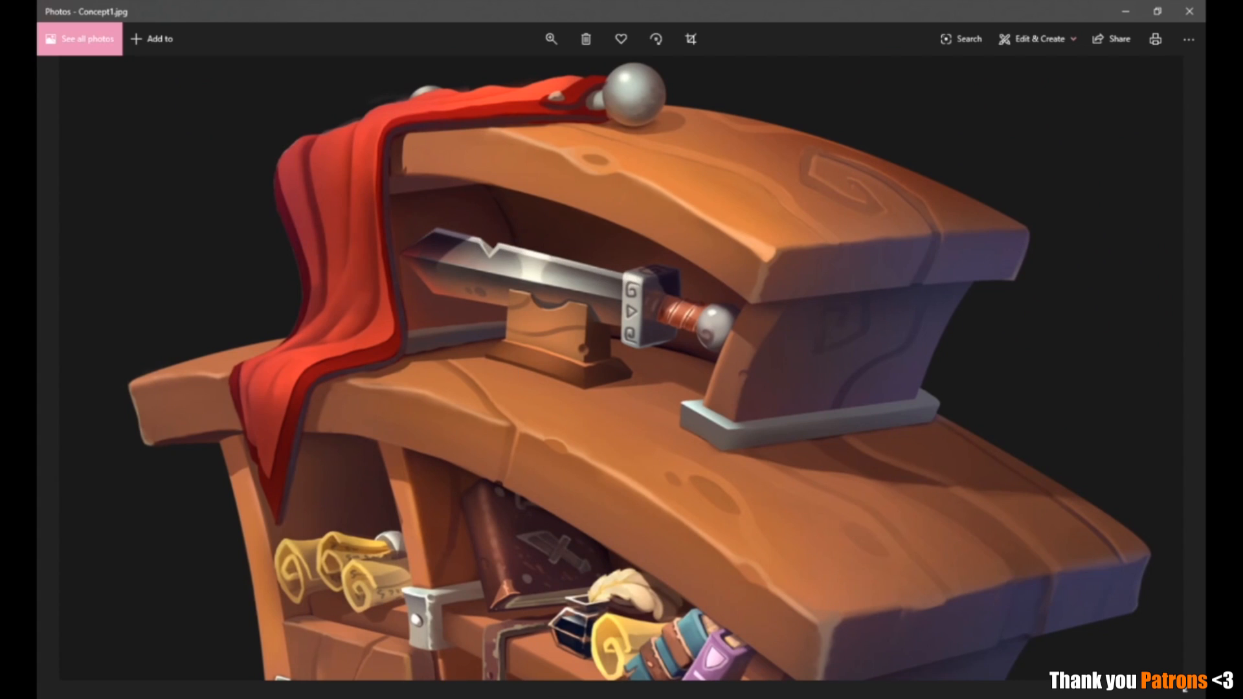
pyautogui.hotkey('alt', 'Tab')
# Orbit the cabinet and move in on the red cloth, metal rod and top shelf.
pyautogui.keyDown('alt'); pyautogui.moveTo(290, 201); pyautogui.dragTo(280, 209); pyautogui.keyUp('alt')
pyautogui.scroll(3, 399, 162)
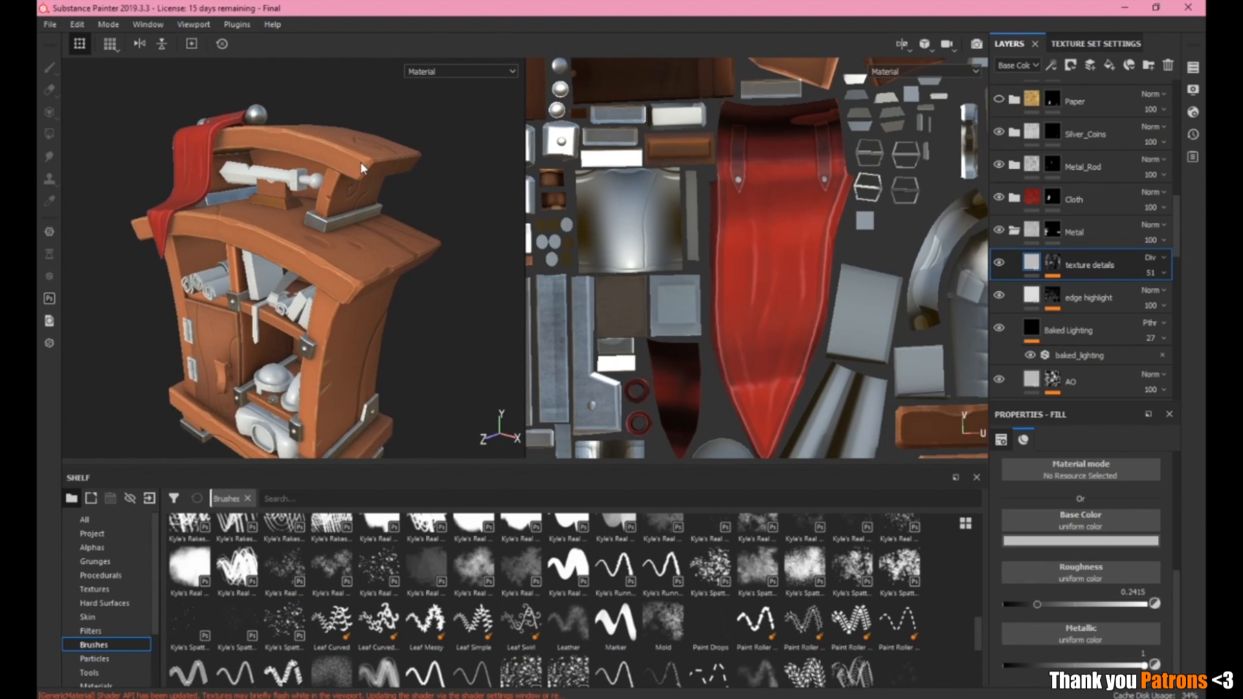
pyautogui.keyDown('alt'); pyautogui.moveTo(355, 306); pyautogui.dragTo(362, 287, button='middle'); pyautogui.keyUp('alt')
pyautogui.keyDown('alt'); pyautogui.moveTo(362, 287); pyautogui.dragTo(446, 286); pyautogui.keyUp('alt')
pyautogui.keyDown('alt'); pyautogui.moveTo(161, 110); pyautogui.dragTo(278, 183, button='middle'); pyautogui.keyUp('alt')
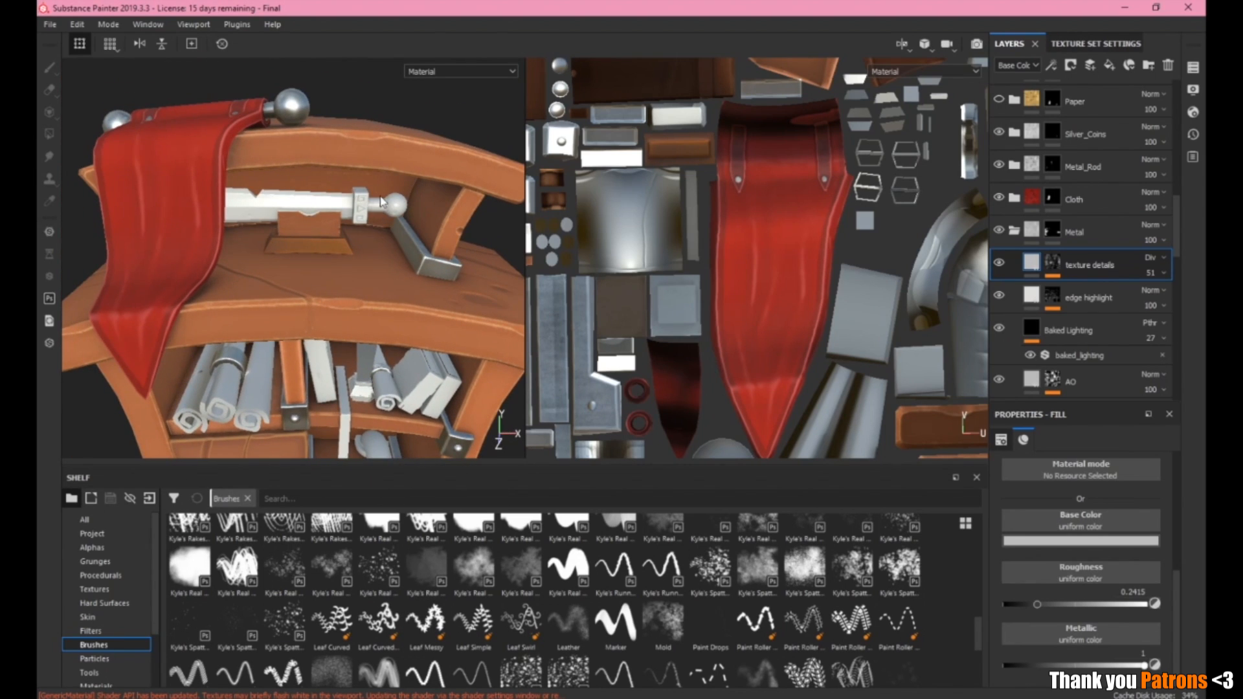
# Inspect the scroll shelf, door hinges and brackets from several angles, ending with the full cabinet in view.
pyautogui.keyDown('alt'); pyautogui.moveTo(397, 278); pyautogui.dragTo(369, 266); pyautogui.keyUp('alt')
pyautogui.keyDown('alt'); pyautogui.moveTo(369, 266); pyautogui.dragTo(366, 153, button='middle'); pyautogui.keyUp('alt')
pyautogui.keyDown('alt'); pyautogui.moveTo(389, 327); pyautogui.dragTo(347, 330); pyautogui.keyUp('alt')
pyautogui.keyDown('alt'); pyautogui.moveTo(347, 330); pyautogui.dragTo(344, 336, button='middle'); pyautogui.keyUp('alt')
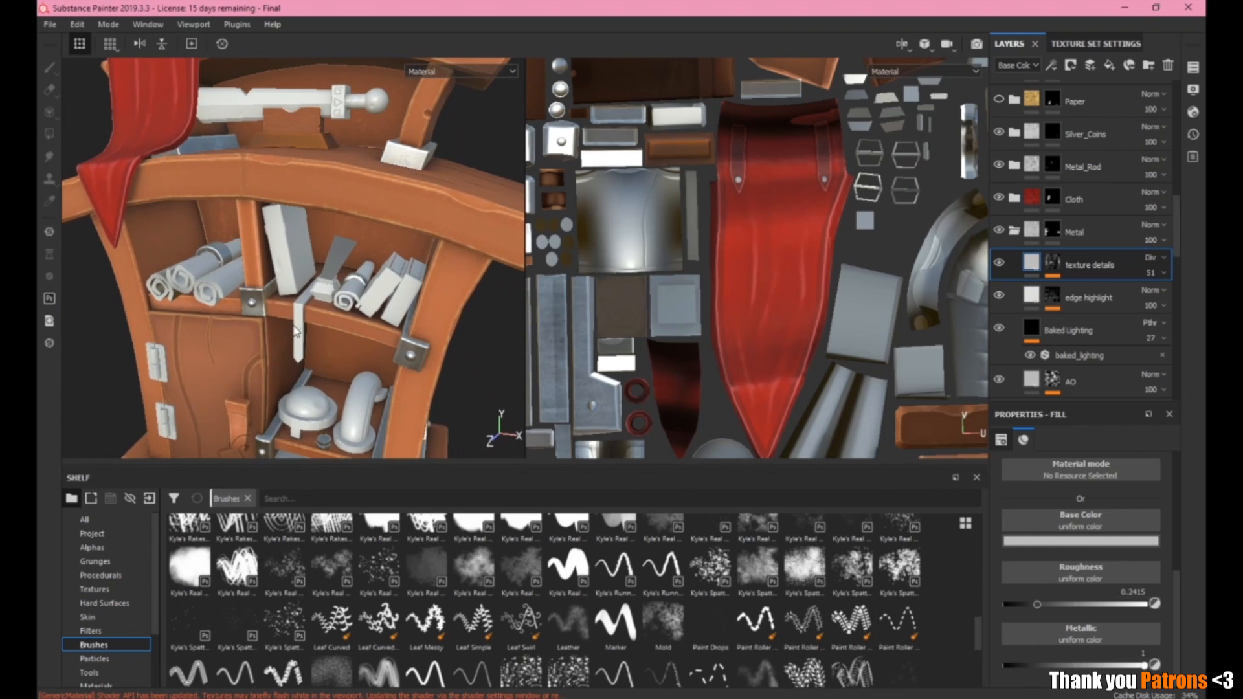
pyautogui.keyDown('alt'); pyautogui.moveTo(331, 417); pyautogui.dragTo(327, 348, button='middle'); pyautogui.keyUp('alt')
pyautogui.keyDown('alt'); pyautogui.moveTo(366, 406); pyautogui.dragTo(370, 392); pyautogui.keyUp('alt')
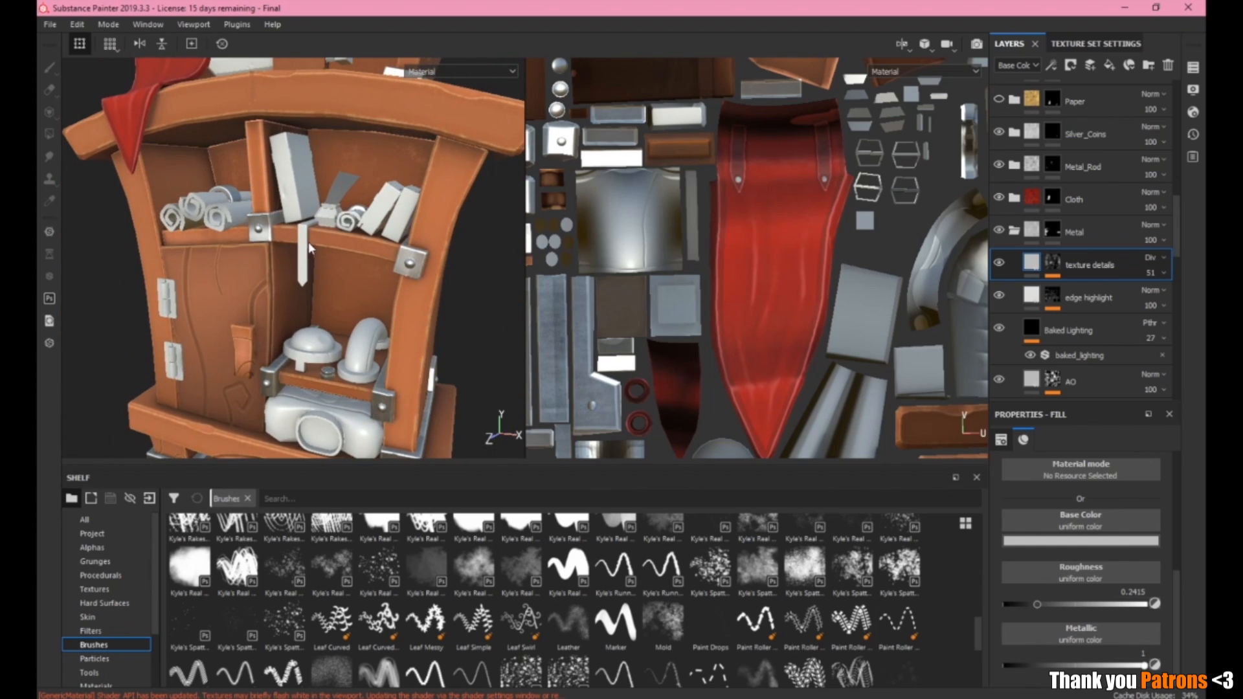
pyautogui.keyDown('alt'); pyautogui.moveTo(317, 317); pyautogui.dragTo(388, 395); pyautogui.keyUp('alt')
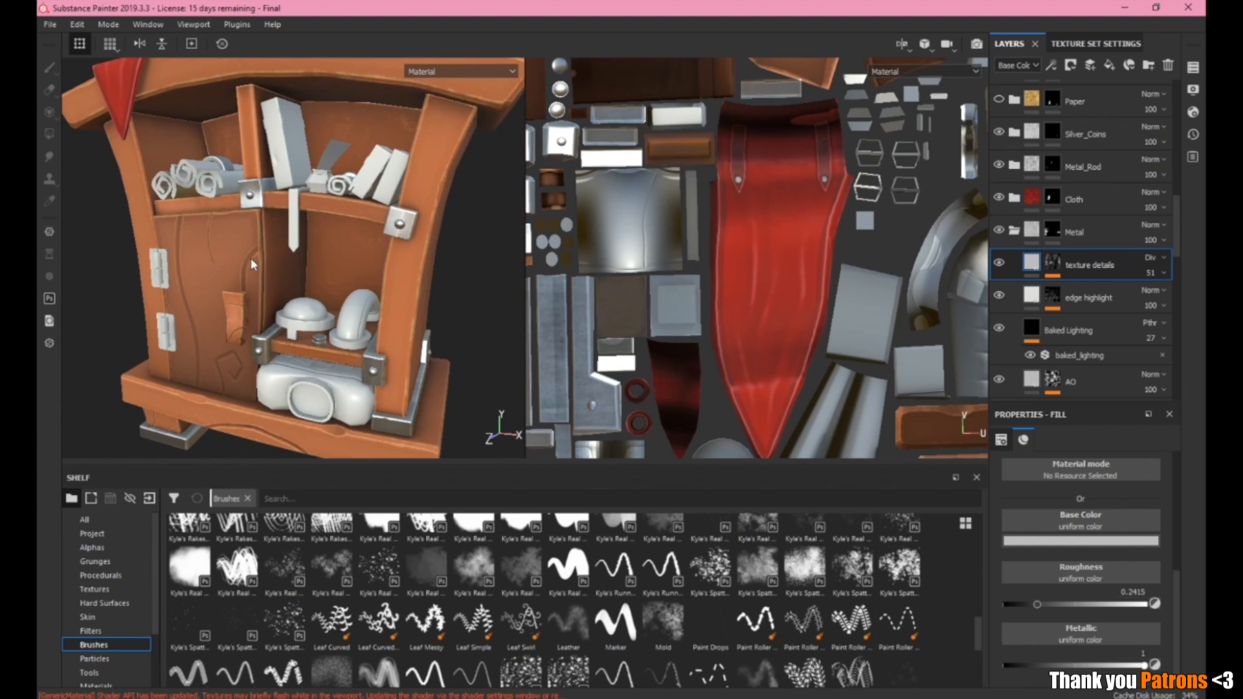
pyautogui.keyDown('alt'); pyautogui.moveTo(327, 278); pyautogui.dragTo(437, 270); pyautogui.keyUp('alt')
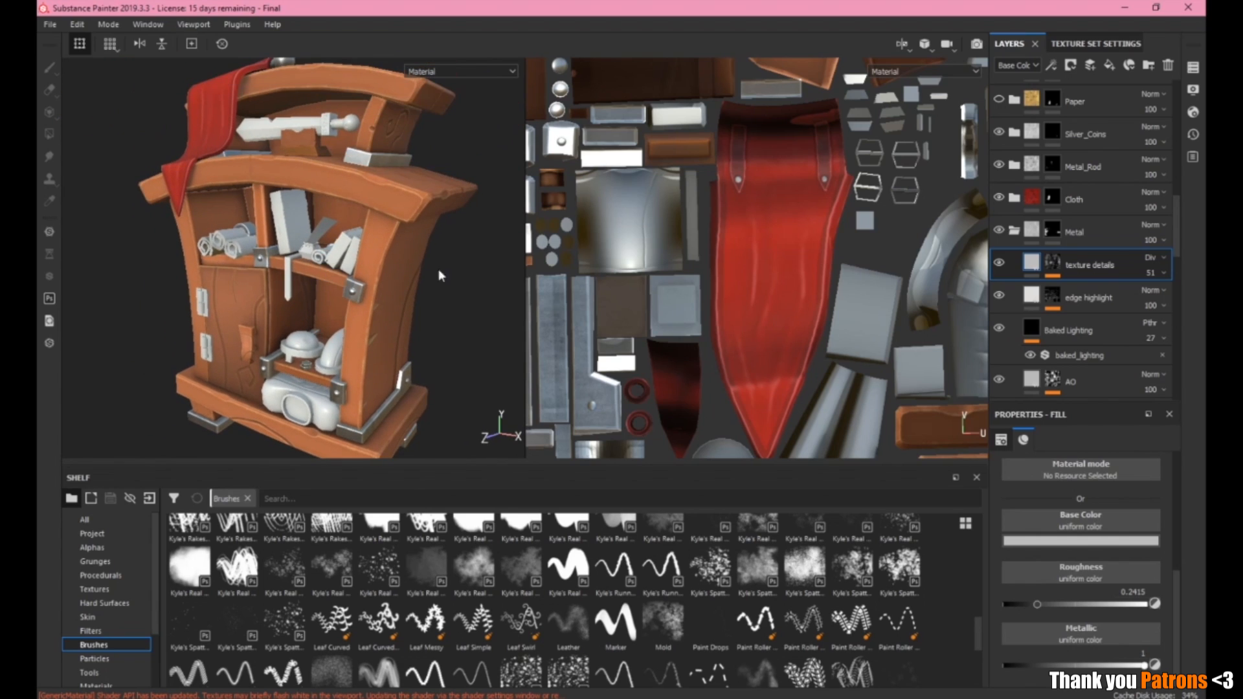
# Collapse the Metal folder and zoom in on the textured sword and its stand on the top shelf.
pyautogui.click(1014, 231)
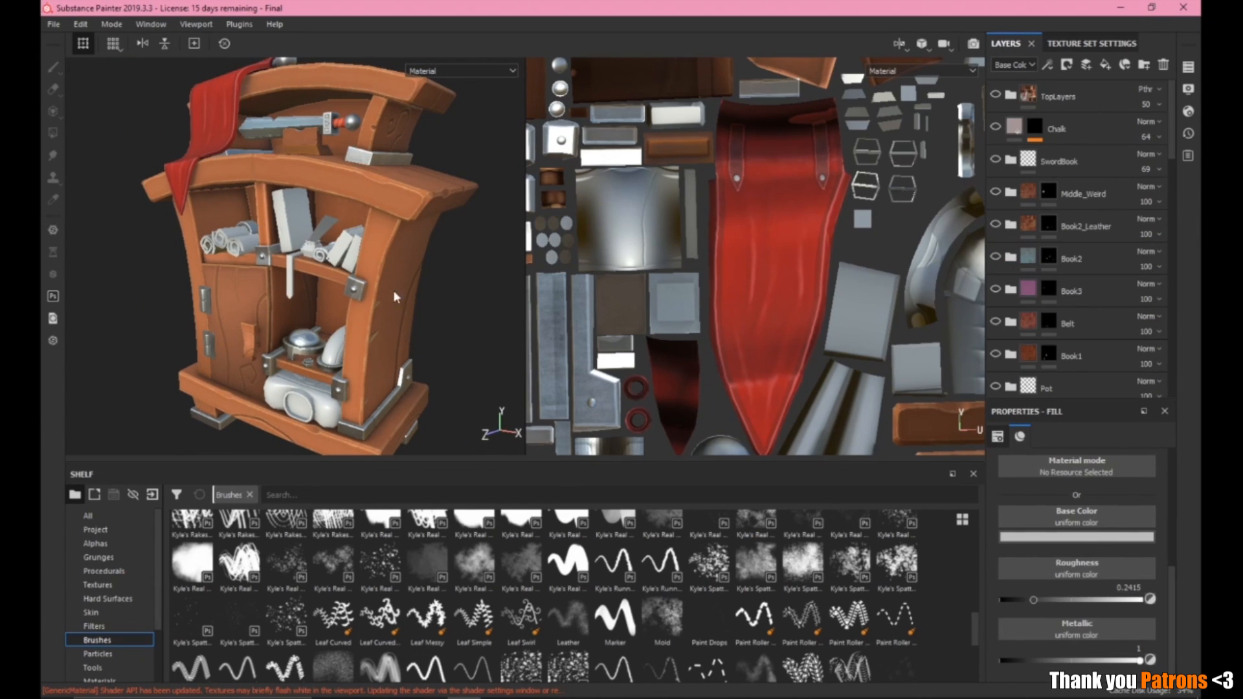
pyautogui.keyDown('alt'); pyautogui.moveTo(387, 289); pyautogui.dragTo(362, 272); pyautogui.keyUp('alt')
pyautogui.scroll(-3, 293, 122)
pyautogui.scroll(6, 292, 128)
pyautogui.keyDown('alt'); pyautogui.moveTo(300, 151); pyautogui.dragTo(370, 269); pyautogui.keyUp('alt')
pyautogui.scroll(-1, 346, 281)
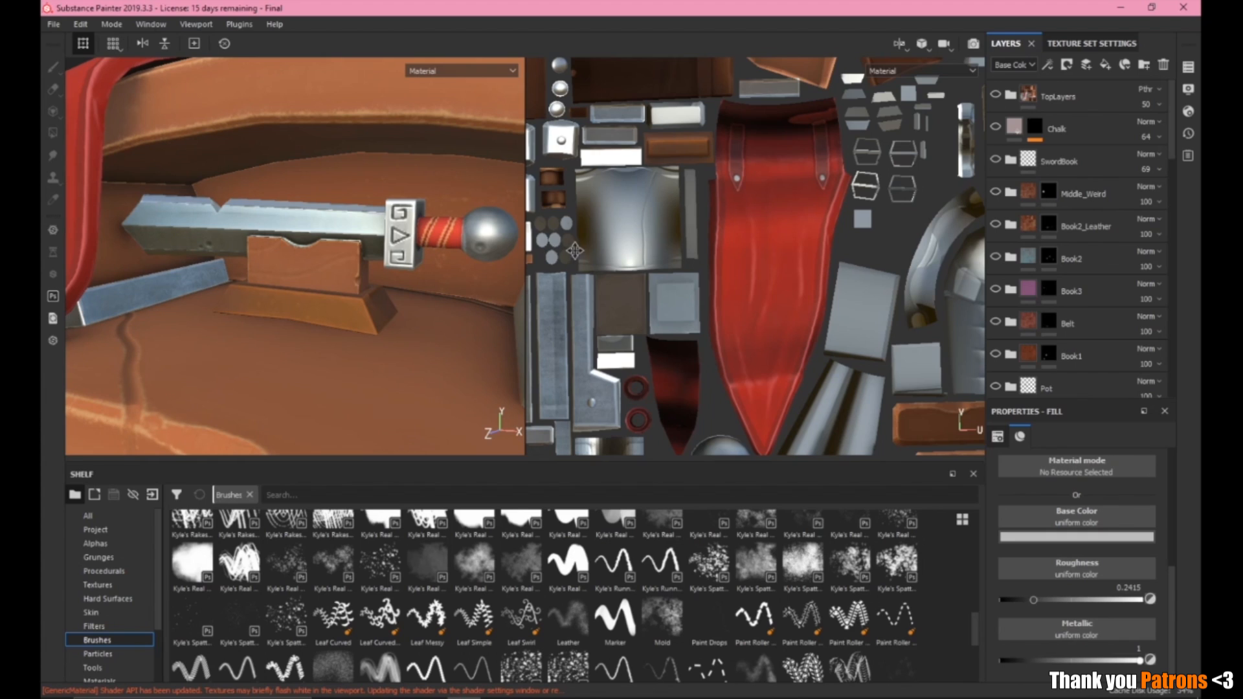
pyautogui.scroll(-2, 1058, 280)
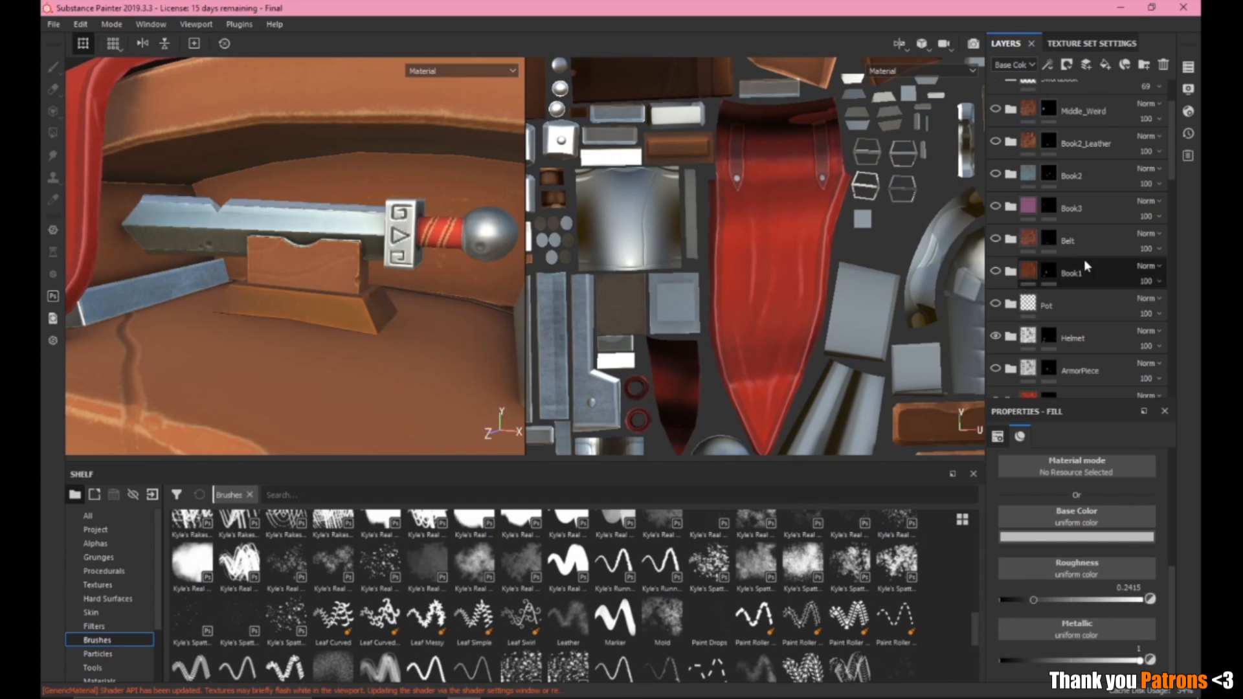
# Inspect the textured sword blade, stand and hilt up close from several angles.
pyautogui.keyDown('alt'); pyautogui.moveTo(205, 241); pyautogui.dragTo(326, 365); pyautogui.keyUp('alt')
pyautogui.scroll(3, 272, 127)
pyautogui.keyDown('alt'); pyautogui.moveTo(272, 126); pyautogui.dragTo(308, 285, button='middle'); pyautogui.keyUp('alt')
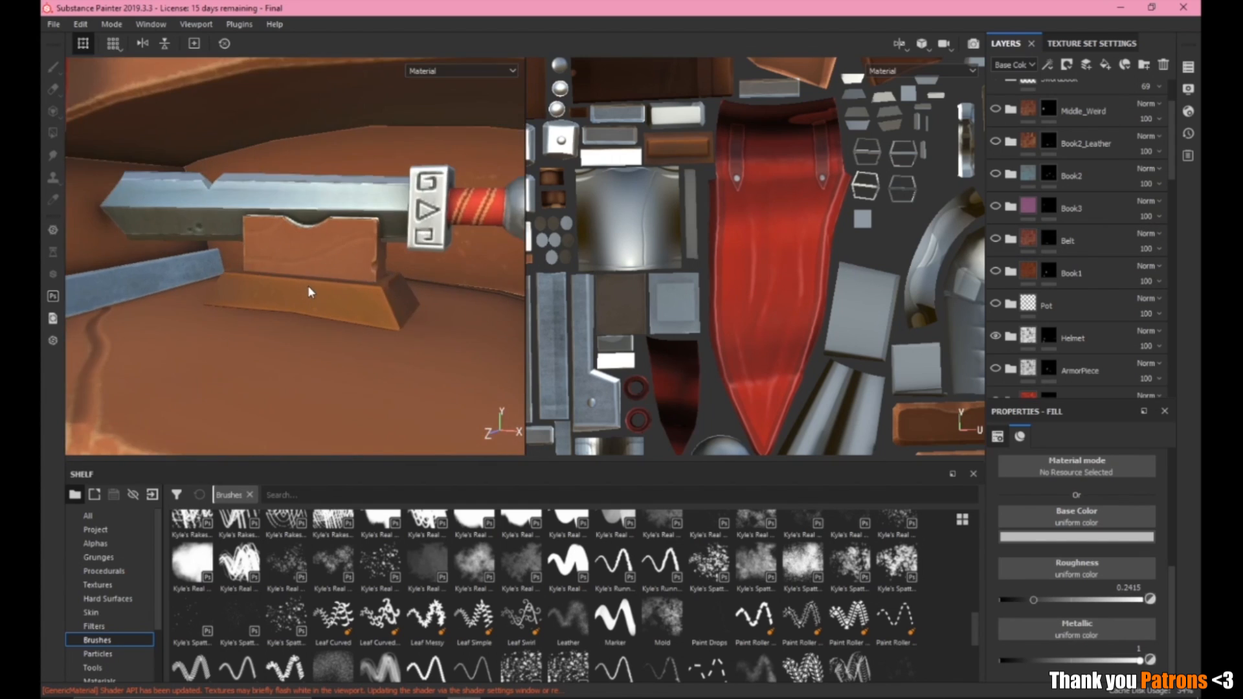
pyautogui.keyDown('alt'); pyautogui.moveTo(308, 286); pyautogui.dragTo(232, 297); pyautogui.keyUp('alt')
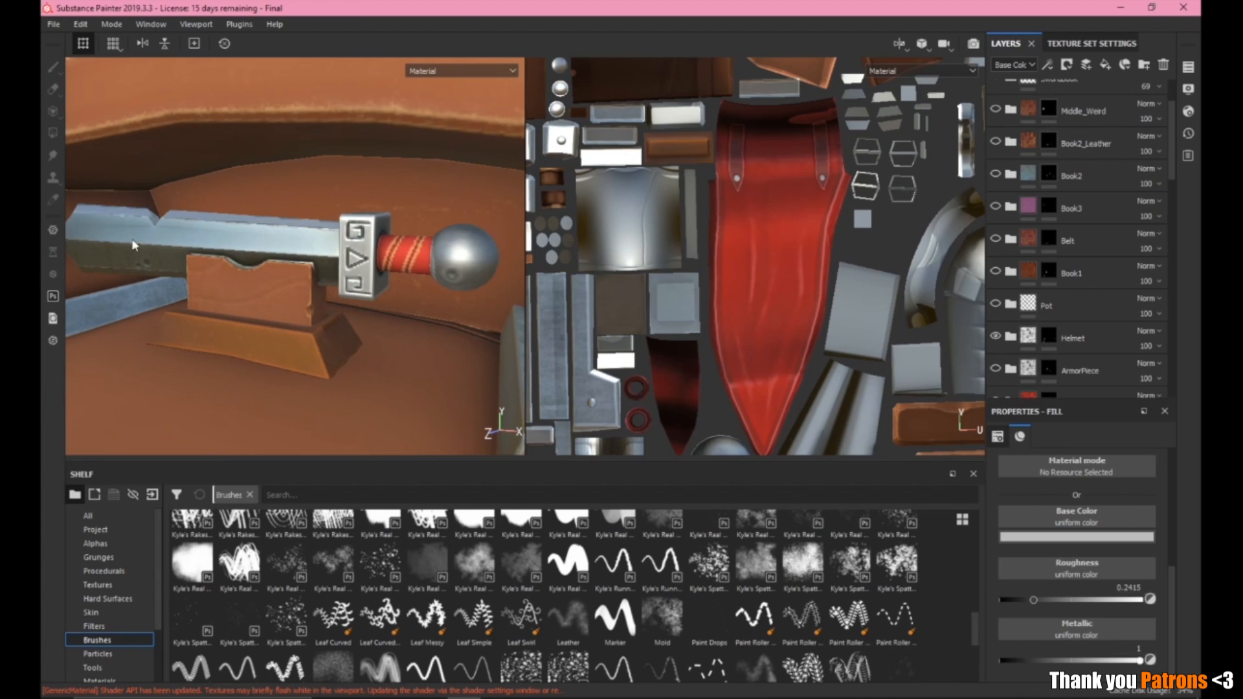
pyautogui.scroll(-2, 255, 329)
pyautogui.keyDown('alt'); pyautogui.moveTo(259, 340); pyautogui.dragTo(327, 262); pyautogui.keyUp('alt')
pyautogui.scroll(4, 334, 256)
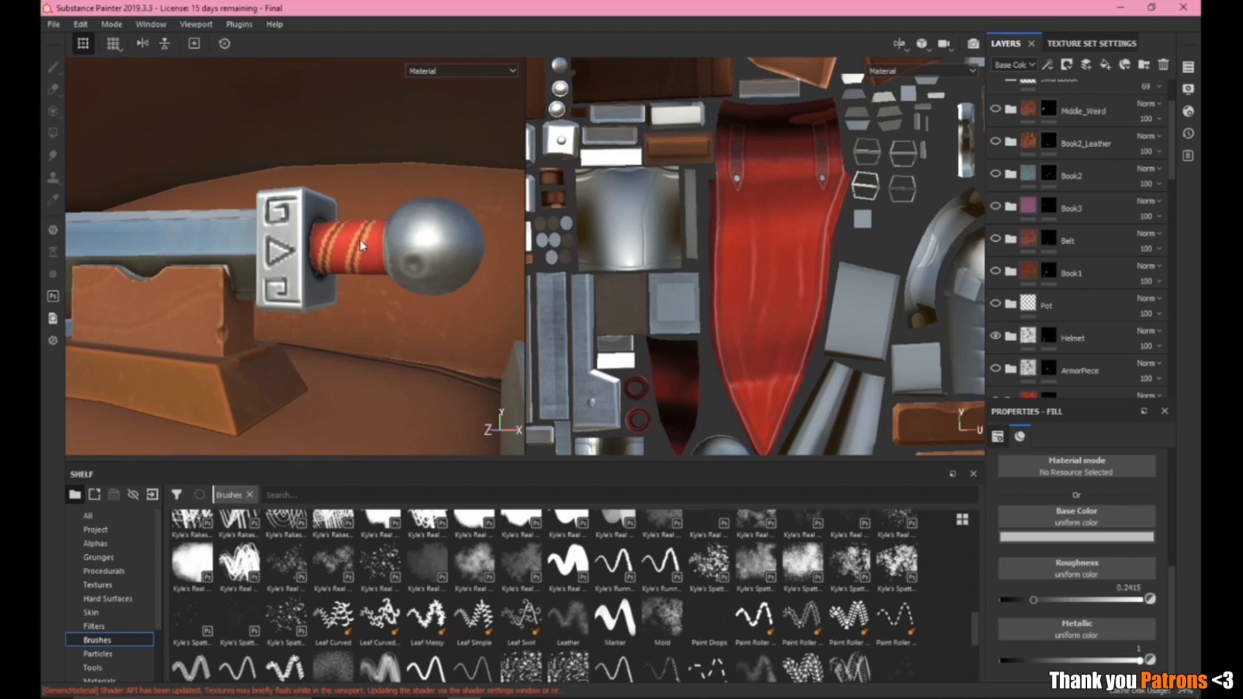
# Compare the sword's hilt and pommel with the concept art in Photos and return to Substance Painter.
pyautogui.click(430, 697)
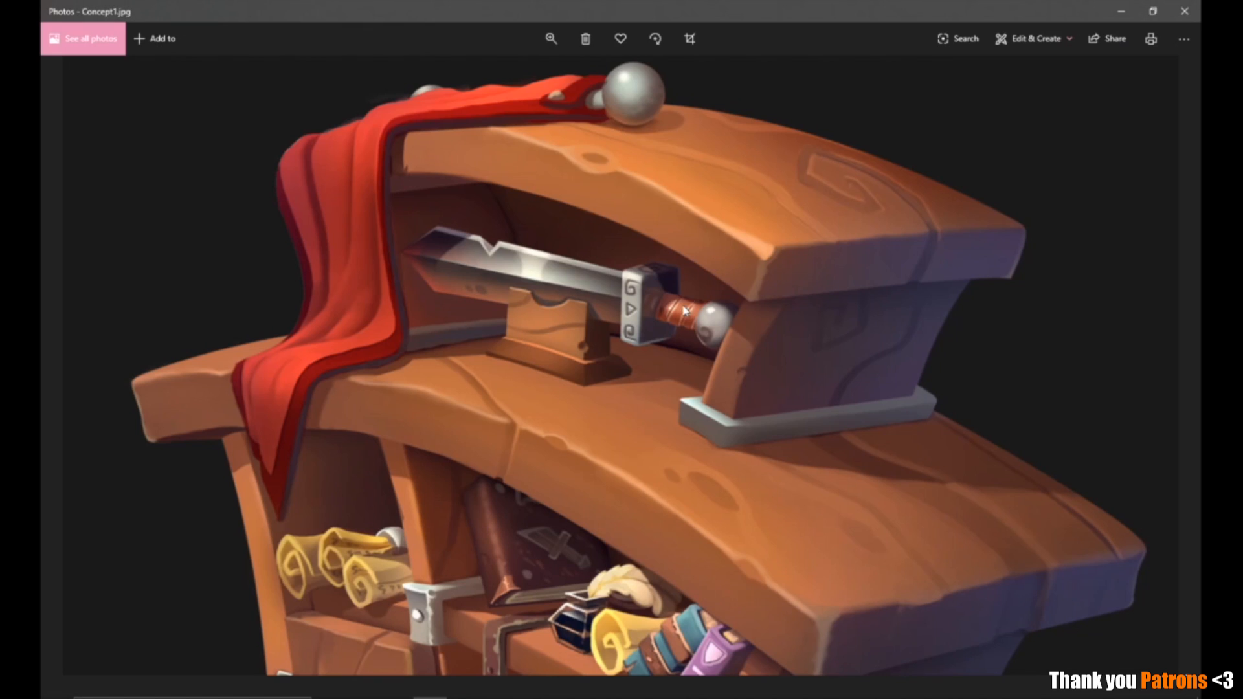
pyautogui.hotkey('alt', 'Tab')
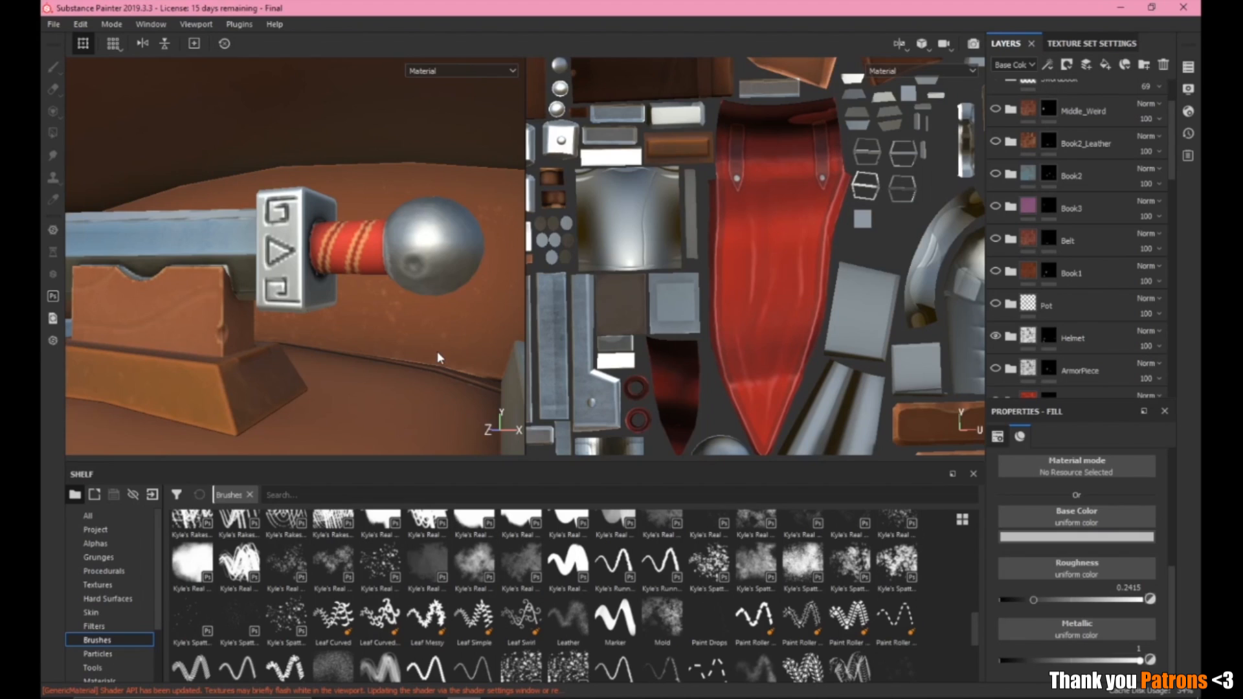
pyautogui.scroll(-4, 437, 356)
pyautogui.moveTo(420, 351)
pyautogui.keyDown('alt'); pyautogui.mouseDown()
pyautogui.moveTo(418, 371)
pyautogui.moveTo(433, 285)
pyautogui.moveTo(393, 332)
pyautogui.mouseUp(); pyautogui.keyUp('alt')
pyautogui.scroll(5, 433, 285)
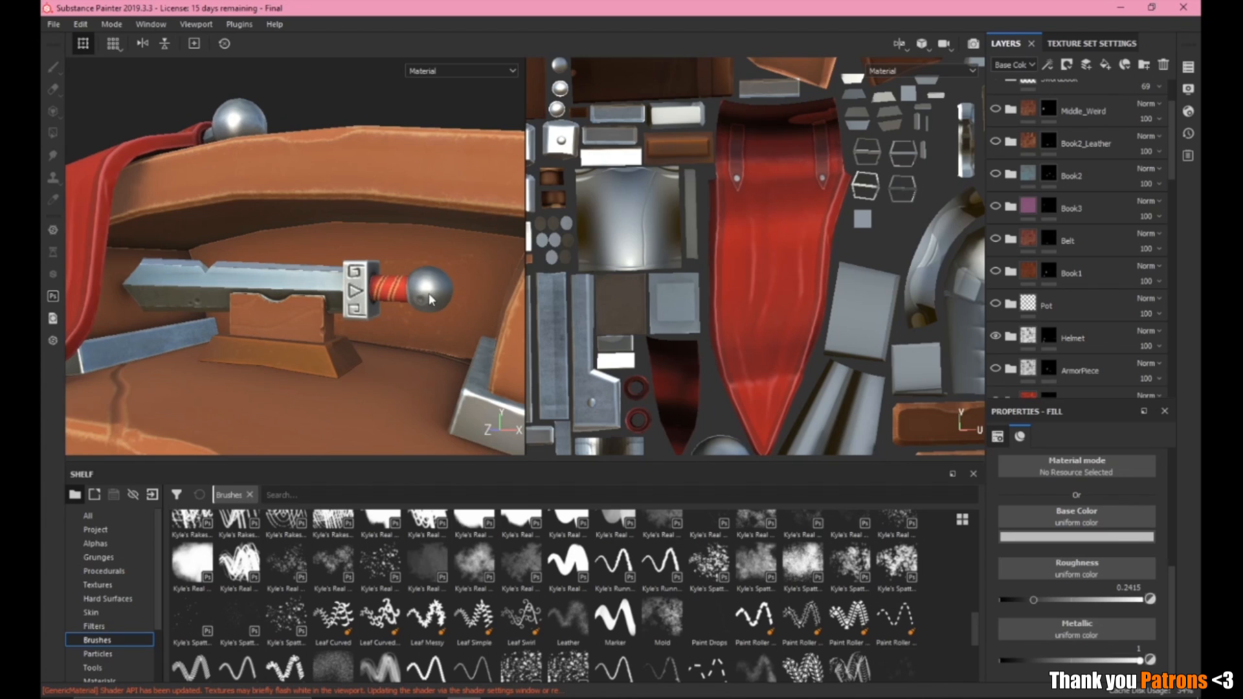
pyautogui.hotkey('alt', 'Tab')
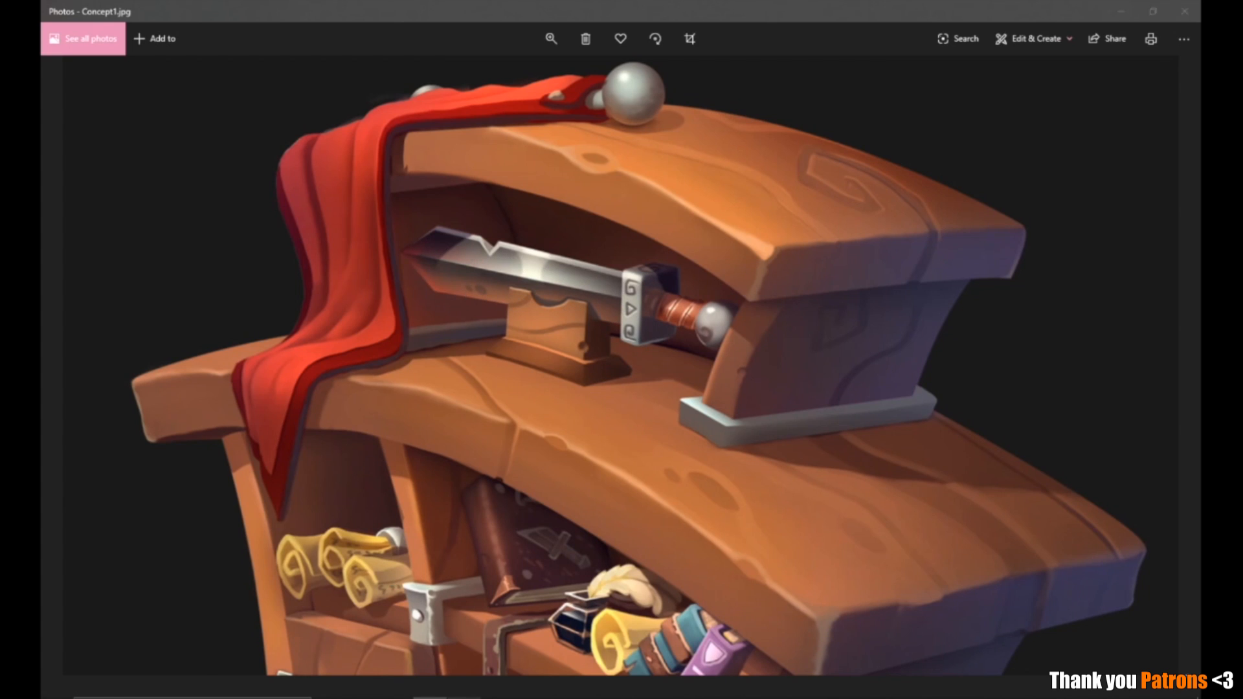
pyautogui.click(464, 698)
# Orbit out from the top shelf to the full cabinet and examine its overall texturing.
pyautogui.moveTo(362, 337)
pyautogui.keyDown('alt'); pyautogui.mouseDown()
pyautogui.moveTo(391, 317)
pyautogui.moveTo(397, 386)
pyautogui.mouseUp(); pyautogui.keyUp('alt')
pyautogui.scroll(-2, 397, 386)
pyautogui.keyDown('alt'); pyautogui.moveTo(417, 431); pyautogui.dragTo(414, 338, button='middle'); pyautogui.keyUp('alt')
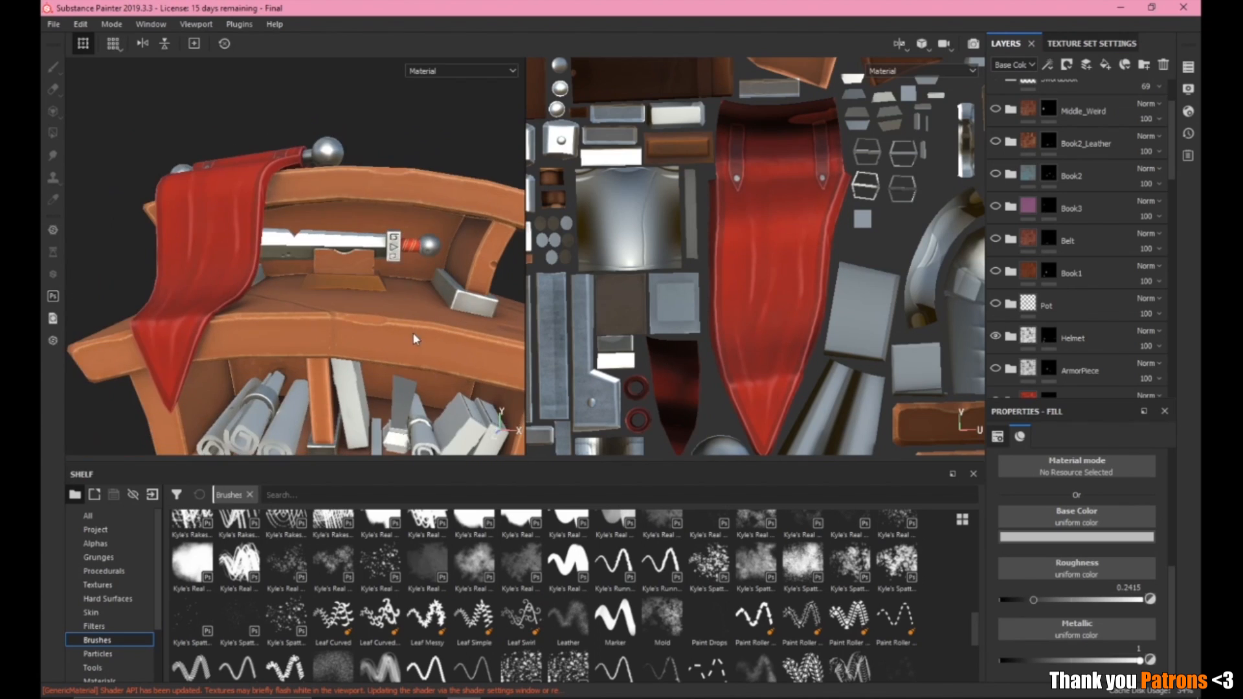
pyautogui.keyDown('alt'); pyautogui.moveTo(414, 338); pyautogui.dragTo(372, 344); pyautogui.keyUp('alt')
pyautogui.scroll(-3, 372, 344)
pyautogui.keyDown('alt'); pyautogui.moveTo(356, 427); pyautogui.dragTo(303, 345, button='middle'); pyautogui.keyUp('alt')
pyautogui.scroll(-1, 303, 344)
pyautogui.keyDown('alt'); pyautogui.moveTo(303, 344); pyautogui.dragTo(326, 342); pyautogui.keyUp('alt')
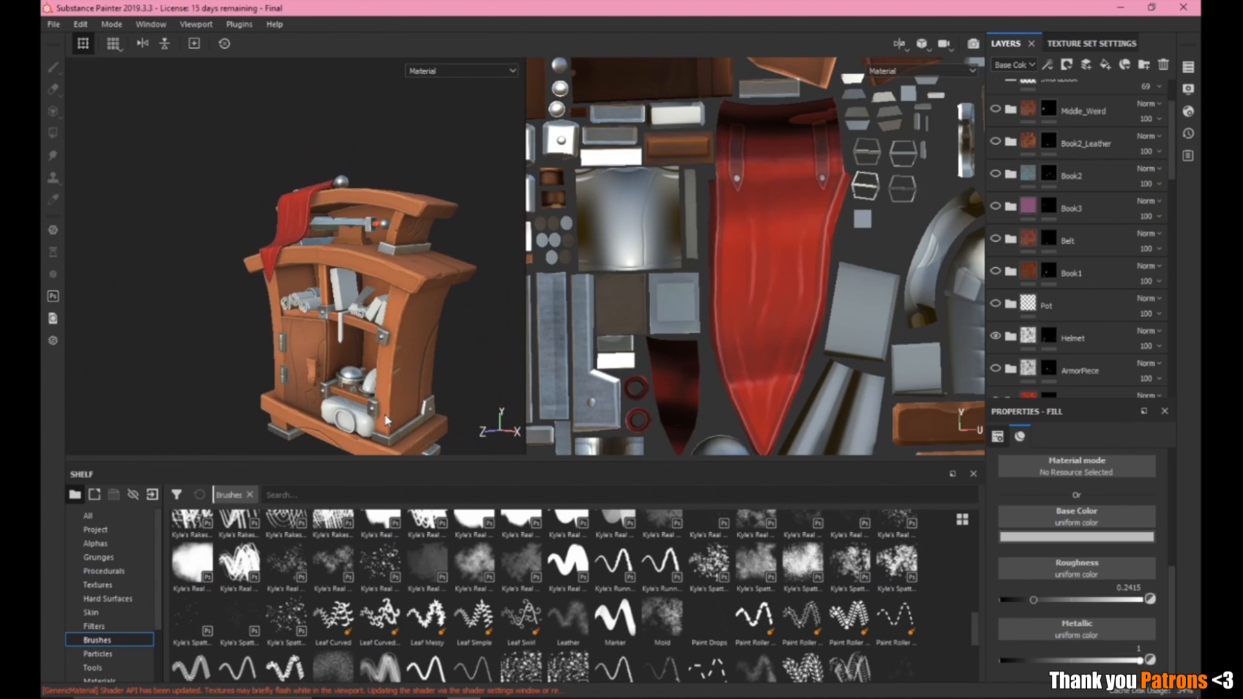
pyautogui.keyDown('alt'); pyautogui.moveTo(327, 342); pyautogui.dragTo(317, 278, button='middle'); pyautogui.keyUp('alt')
pyautogui.keyDown('alt'); pyautogui.moveTo(317, 278); pyautogui.dragTo(338, 209, button='right'); pyautogui.keyUp('alt')
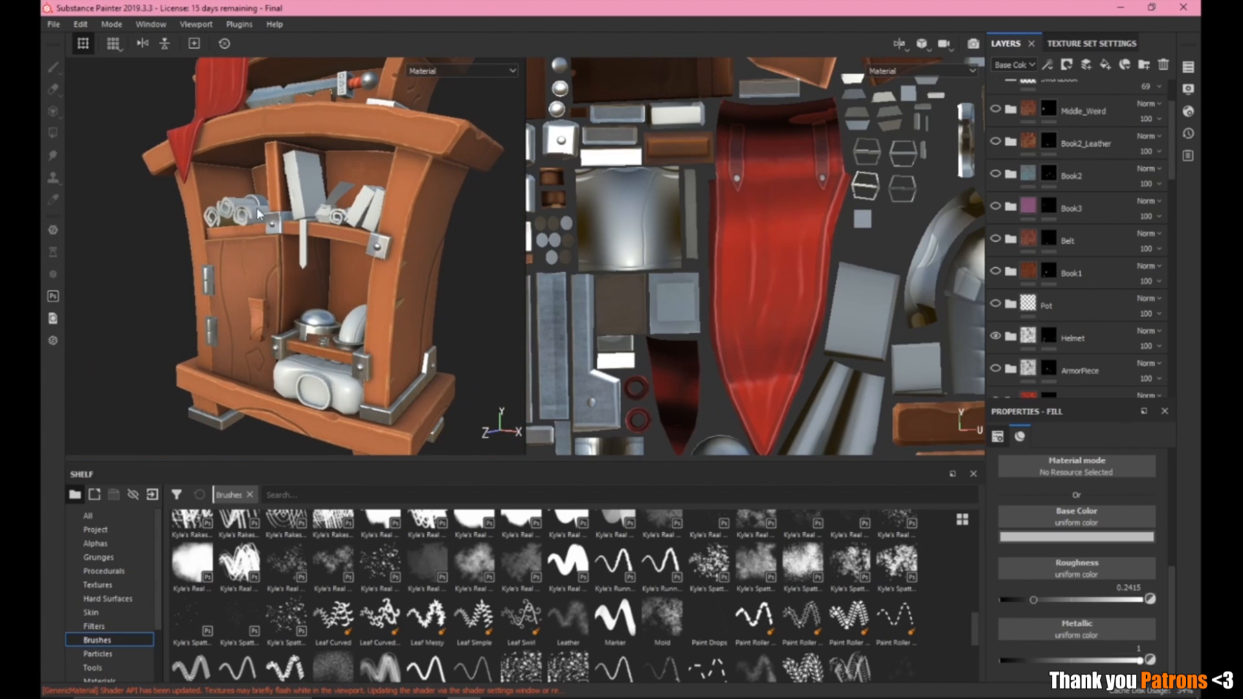
# Make the Paper folder visible on the shelf scrolls and expand it down to its base layer.
pyautogui.scroll(3, 301, 204)
pyautogui.keyDown('alt'); pyautogui.moveTo(301, 203); pyautogui.dragTo(358, 275); pyautogui.keyUp('alt')
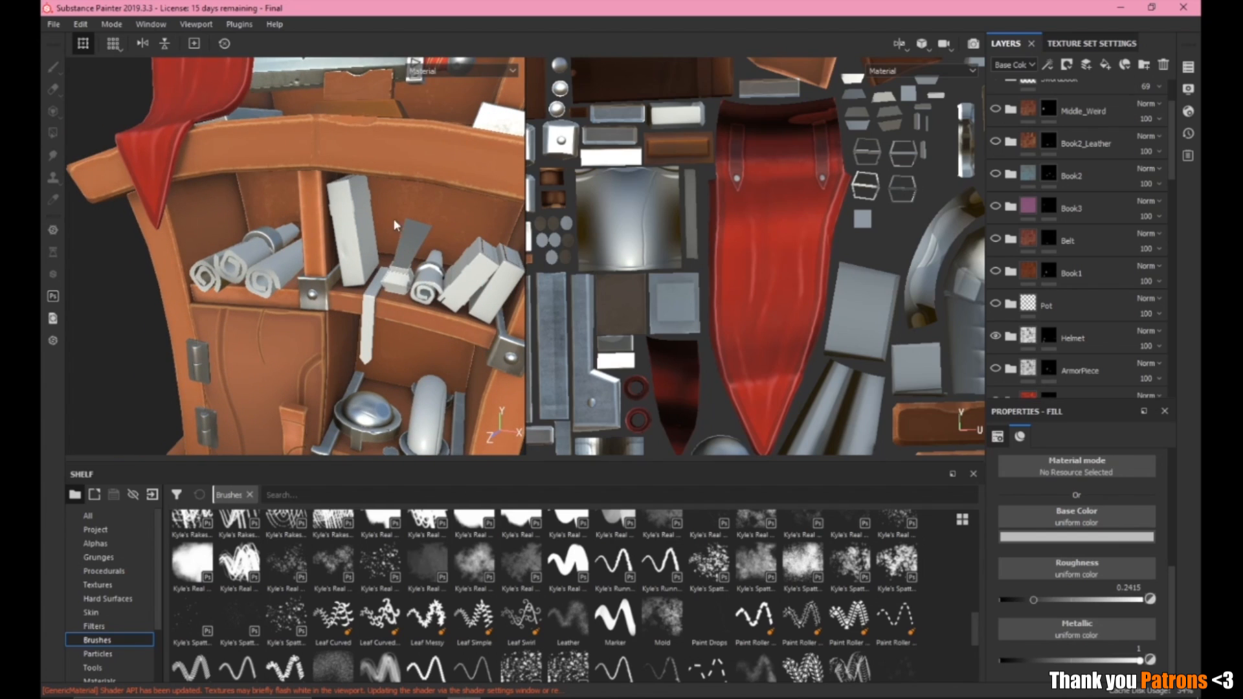
pyautogui.scroll(-3, 1036, 259)
pyautogui.scroll(-4, 1049, 271)
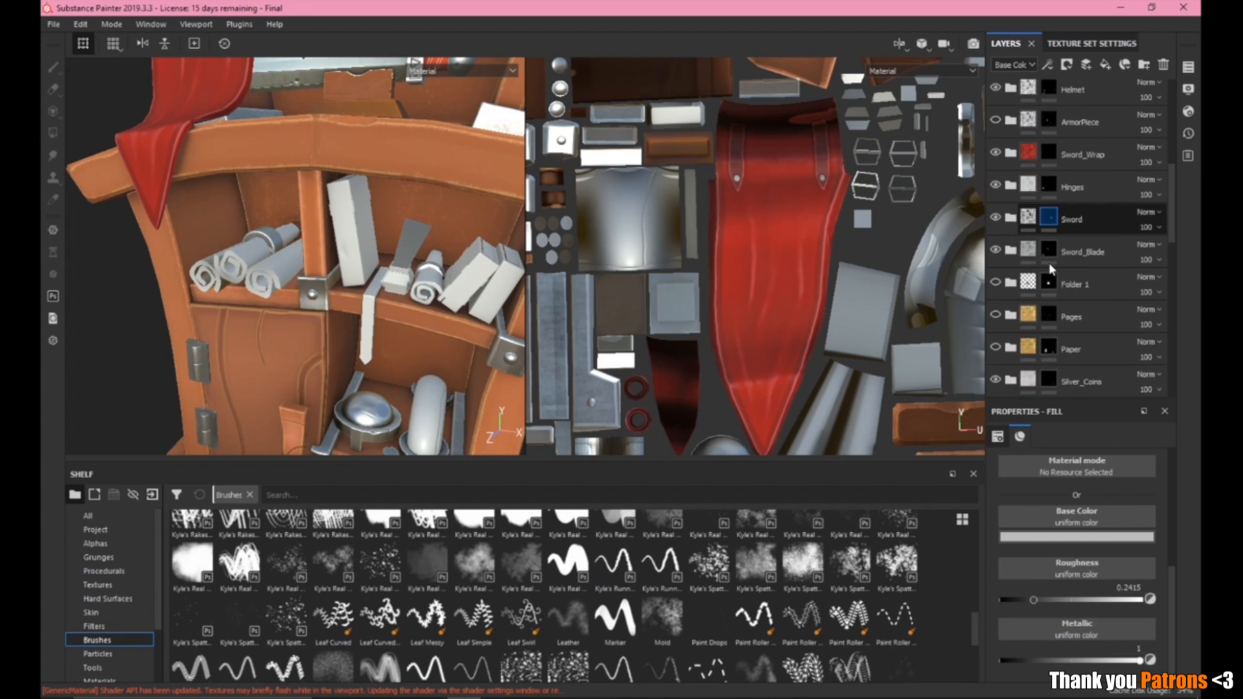
pyautogui.click(997, 306)
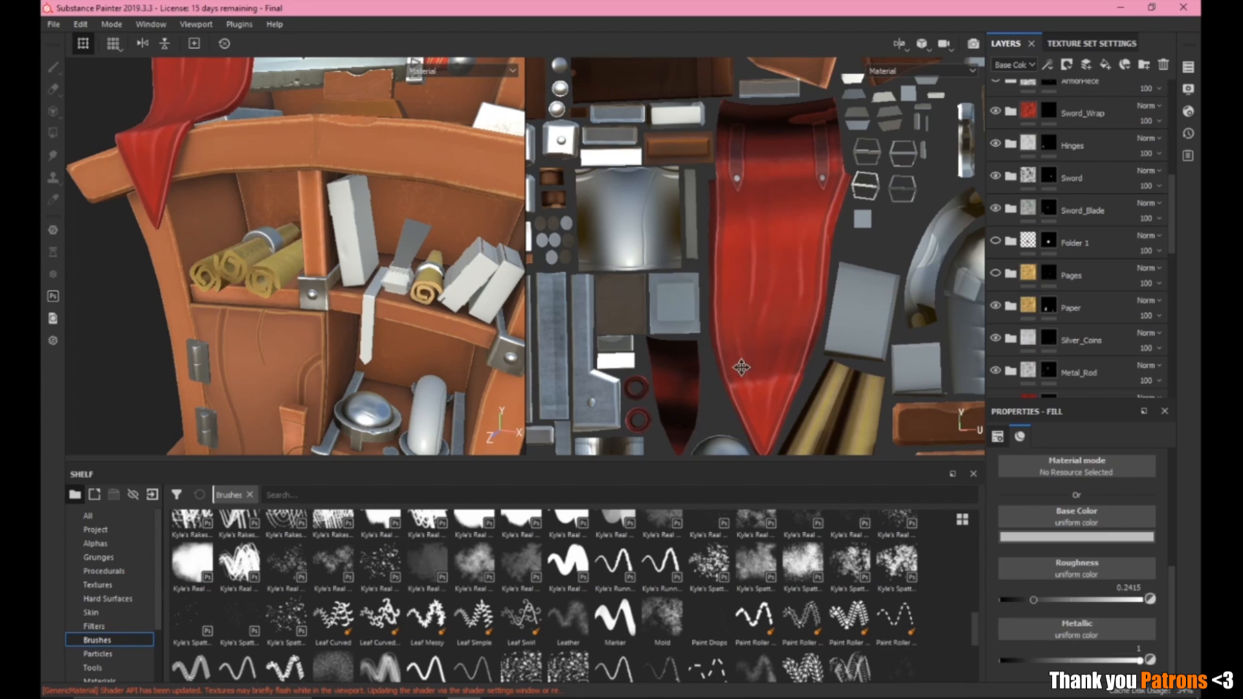
pyautogui.click(1011, 306)
pyautogui.scroll(-1, 1037, 298)
pyautogui.scroll(-6, 1037, 304)
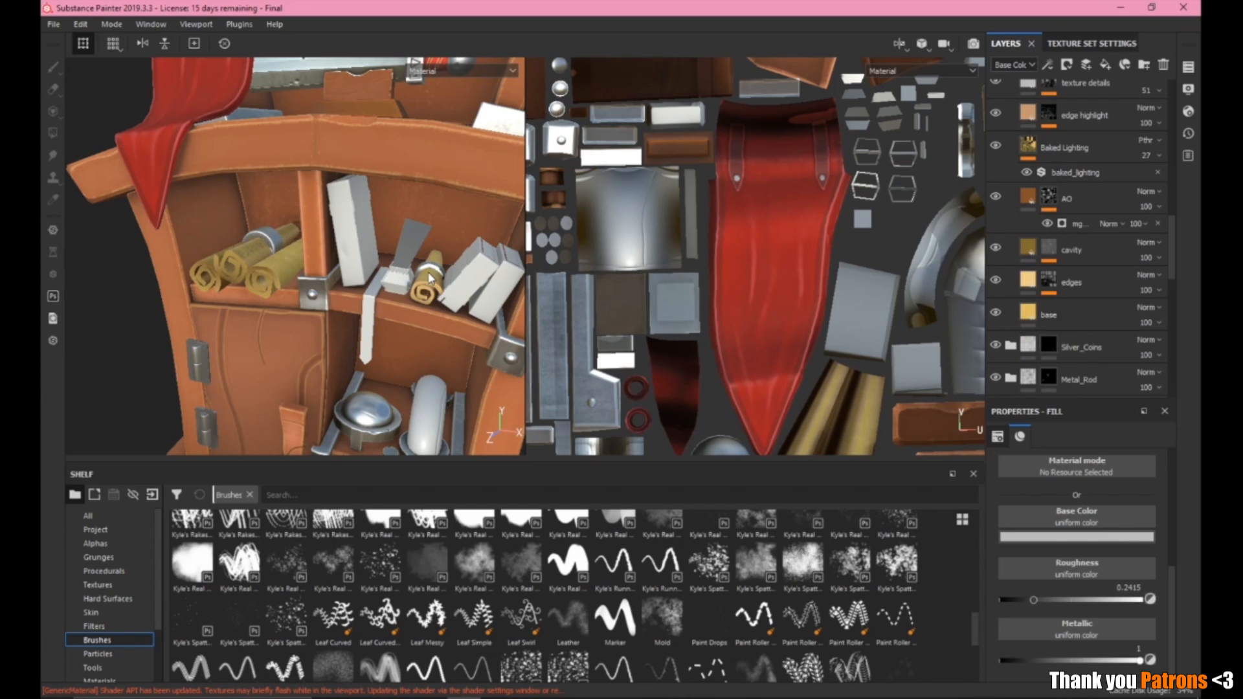
# Frame the rolled scrolls up close and select the Paper folder's base fill layer.
pyautogui.scroll(2, 428, 280)
pyautogui.scroll(4, 428, 279)
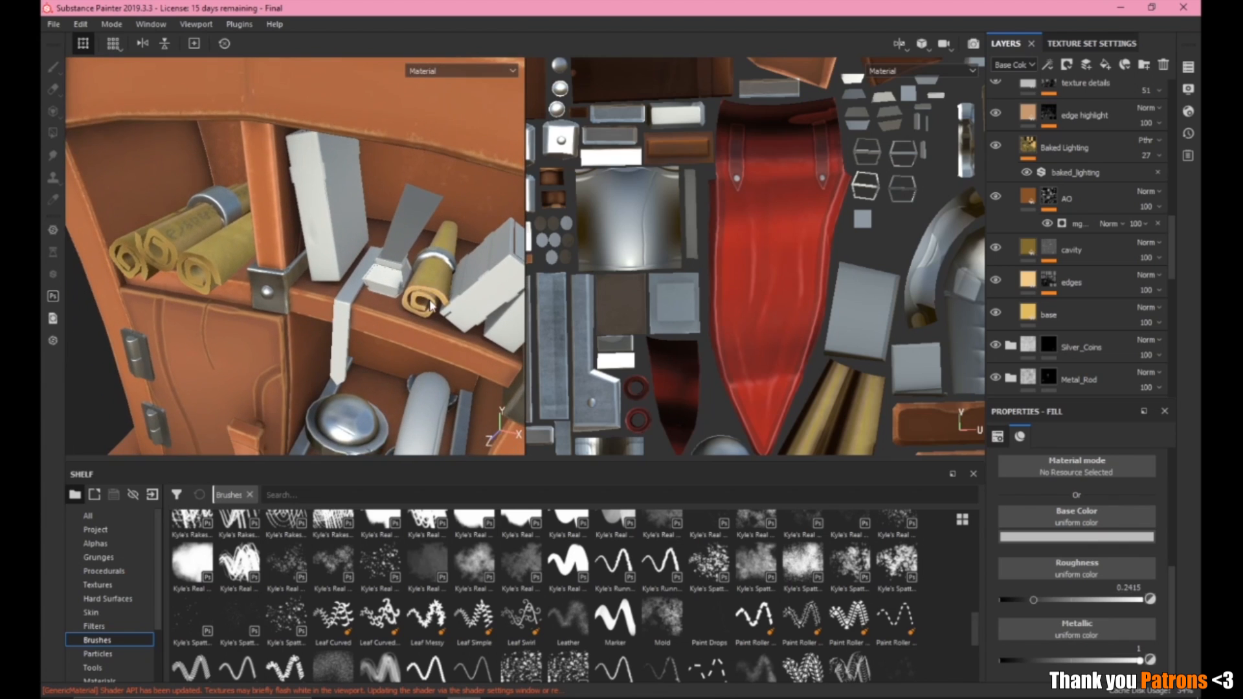
pyautogui.keyDown('alt'); pyautogui.moveTo(401, 291); pyautogui.dragTo(441, 304); pyautogui.keyUp('alt')
pyautogui.keyDown('alt'); pyautogui.moveTo(275, 298); pyautogui.dragTo(331, 306, button='middle'); pyautogui.keyUp('alt')
pyautogui.click(1047, 352)
pyautogui.click(1033, 314)
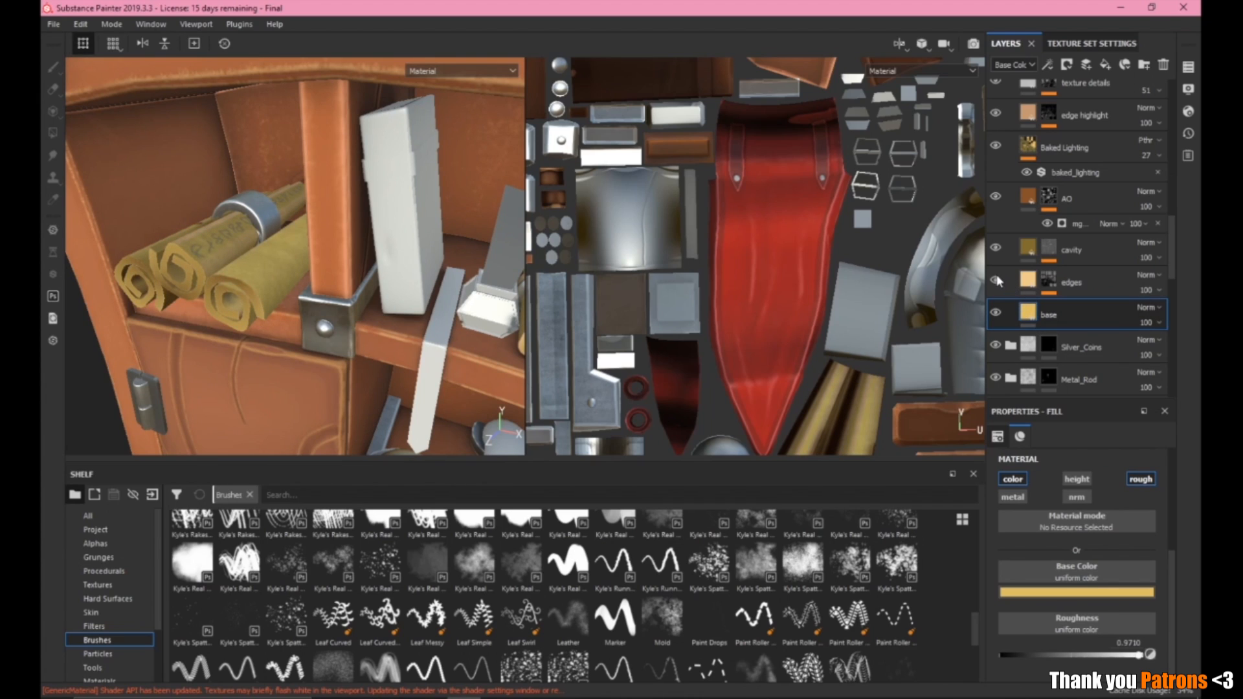
# Hide the edges, cavity and AO layers of the Paper folder to examine the base color, and show them again.
pyautogui.click(996, 248)
pyautogui.click(996, 196)
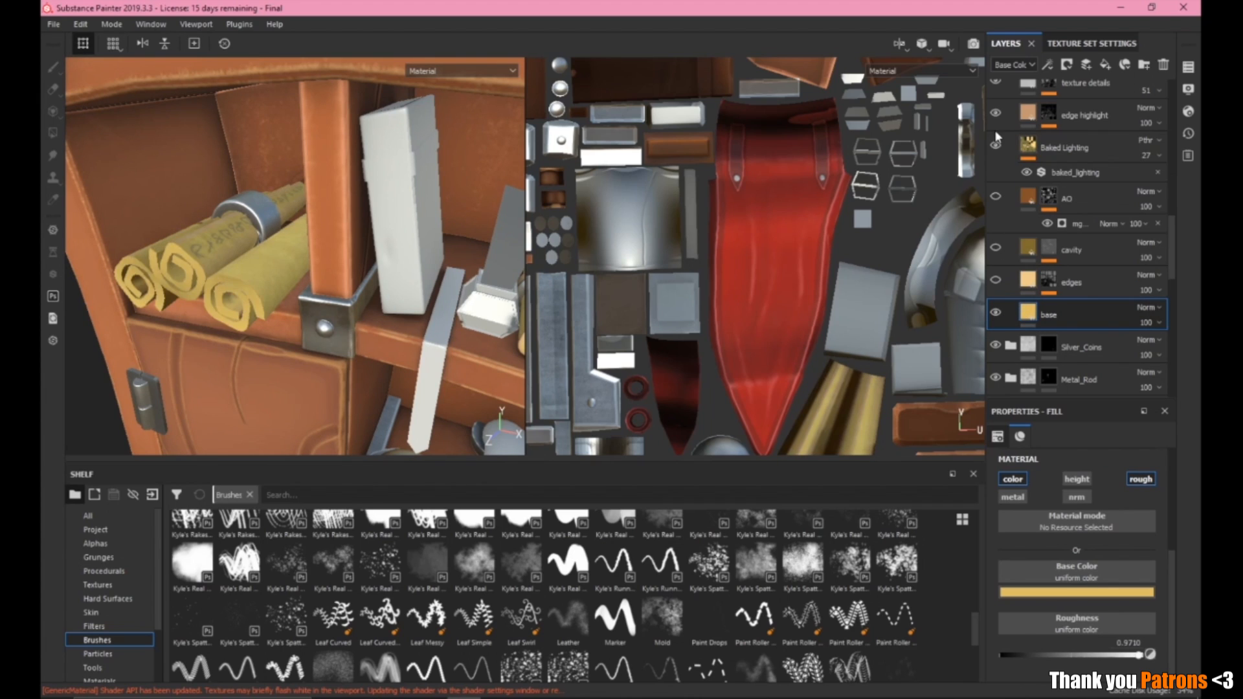
pyautogui.click(996, 280)
pyautogui.click(997, 249)
pyautogui.click(997, 197)
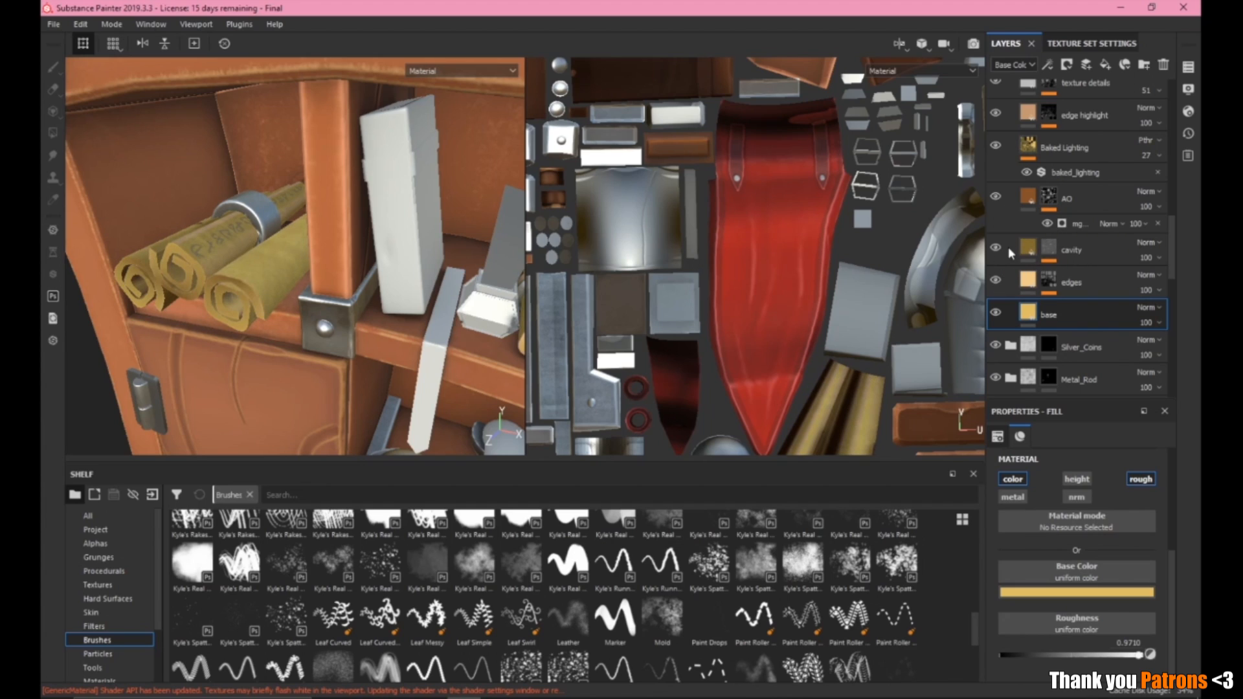
# Toggle the Paper folder's edges, cavity, AO and Baked Lighting layers one by one to examine each layer's effect.
pyautogui.click(996, 281)
pyautogui.click(996, 248)
pyautogui.click(996, 248)
pyautogui.doubleClick(996, 248)
pyautogui.click(997, 197)
pyautogui.click(997, 197)
pyautogui.scroll(2, 1091, 205)
pyautogui.click(995, 226)
pyautogui.click(995, 228)
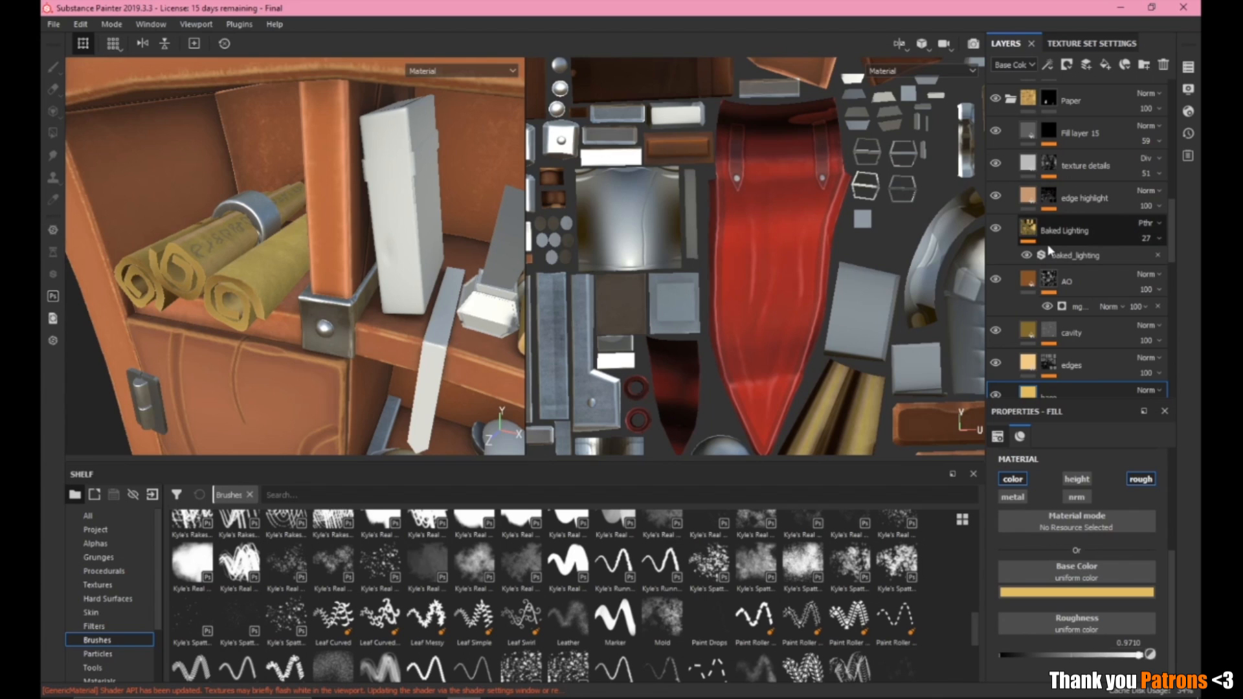
# Toggle the texture details layer and Fill layer 15 to examine the fine detail and writing on the scrolls.
pyautogui.scroll(1, 1048, 243)
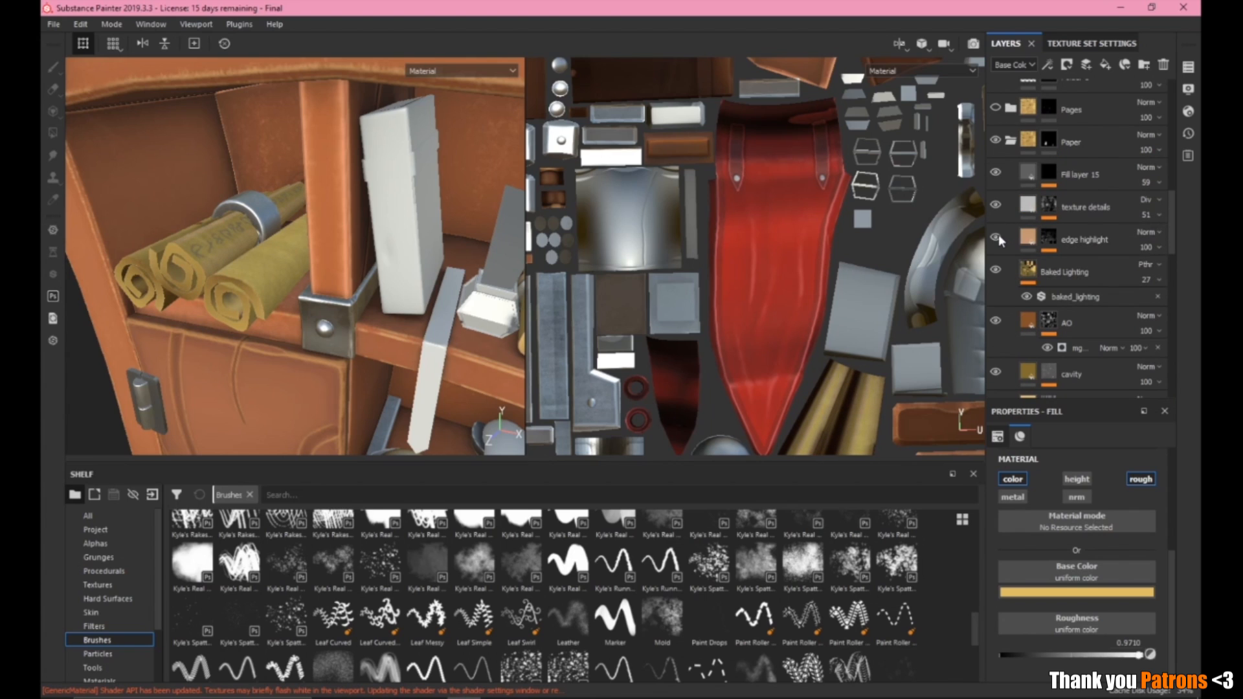
pyautogui.keyDown('alt'); pyautogui.moveTo(243, 271); pyautogui.dragTo(292, 279); pyautogui.keyUp('alt')
pyautogui.scroll(1, 1000, 248)
pyautogui.click(996, 247)
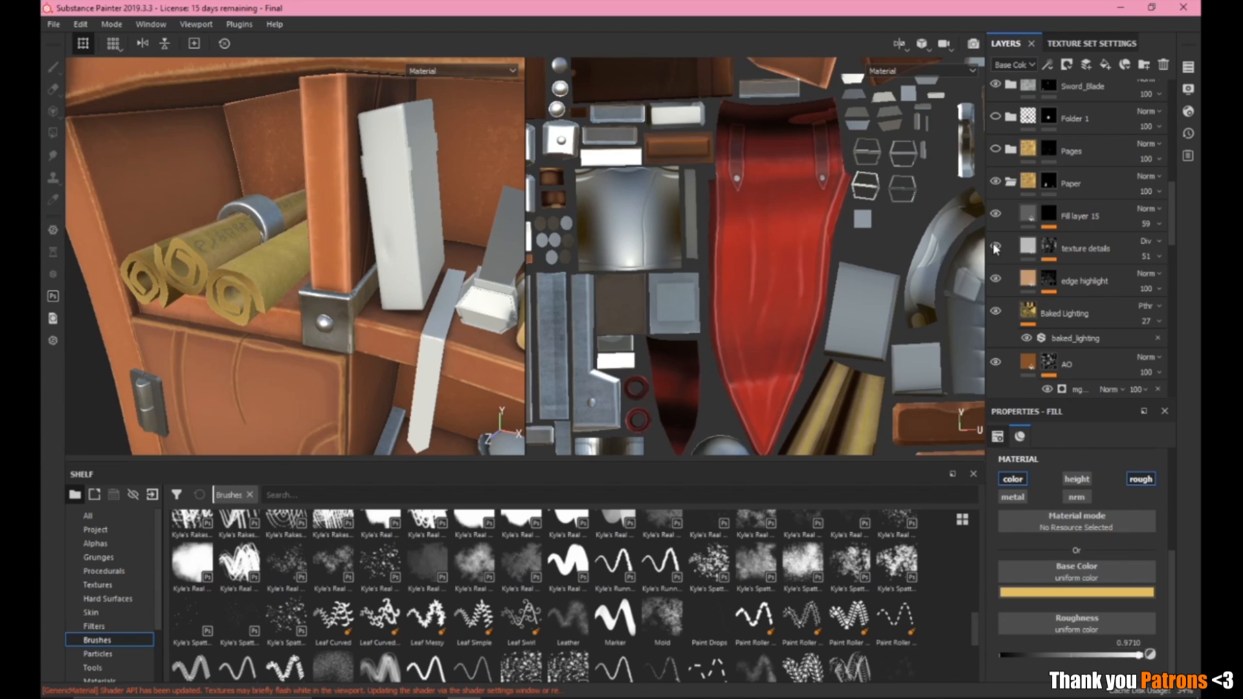
pyautogui.click(994, 246)
pyautogui.click(995, 246)
pyautogui.click(997, 213)
pyautogui.click(997, 213)
# Examine the paper texture in the UV view, check the concept art in Photos, and return to Substance Painter.
pyautogui.scroll(-6, 805, 283)
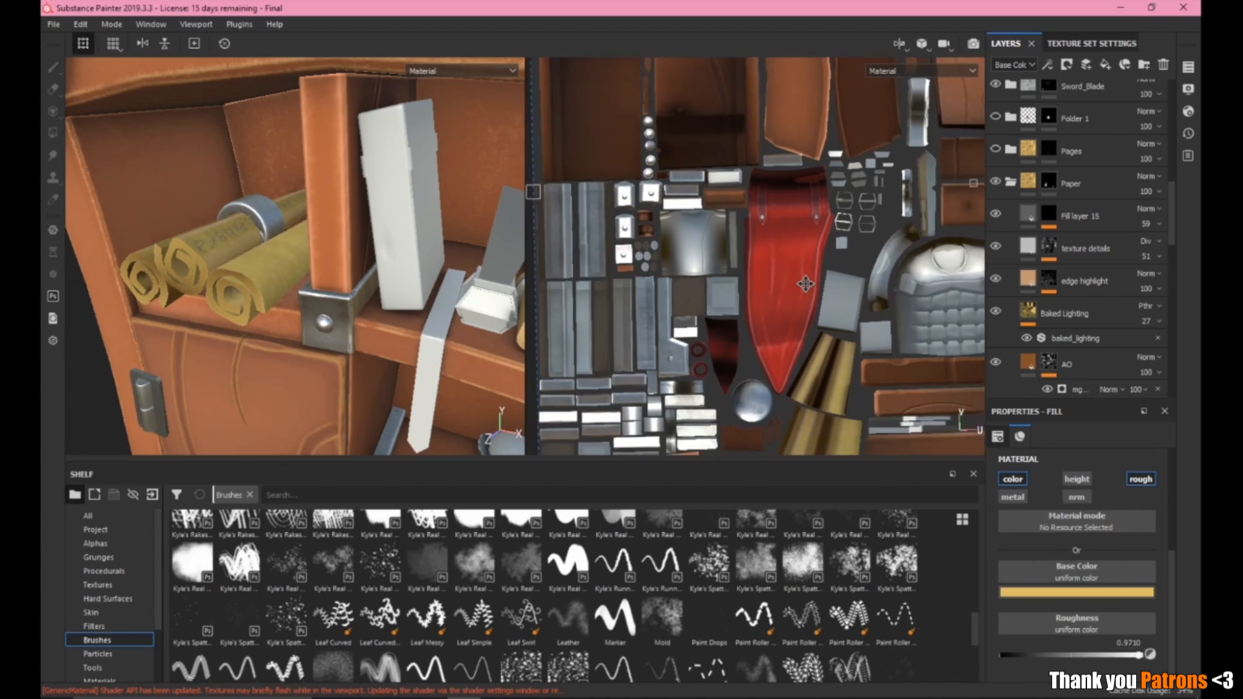
pyautogui.scroll(4, 910, 415)
pyautogui.scroll(4, 712, 324)
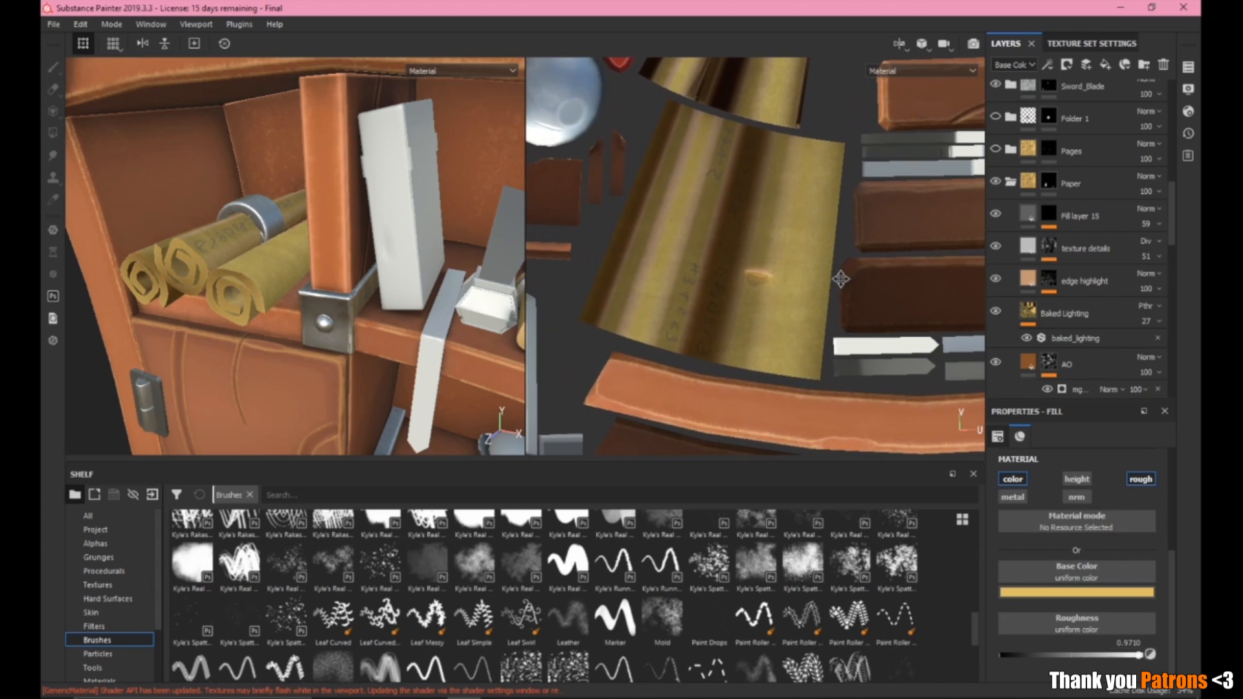
pyautogui.click(430, 698)
pyautogui.moveTo(392, 607); pyautogui.dragTo(399, 379)
pyautogui.click(464, 697)
# Collapse the Paper folder and make the Pages folder visible, framing the books on the shelf.
pyautogui.keyDown('alt'); pyautogui.moveTo(191, 268); pyautogui.dragTo(279, 290); pyautogui.keyUp('alt')
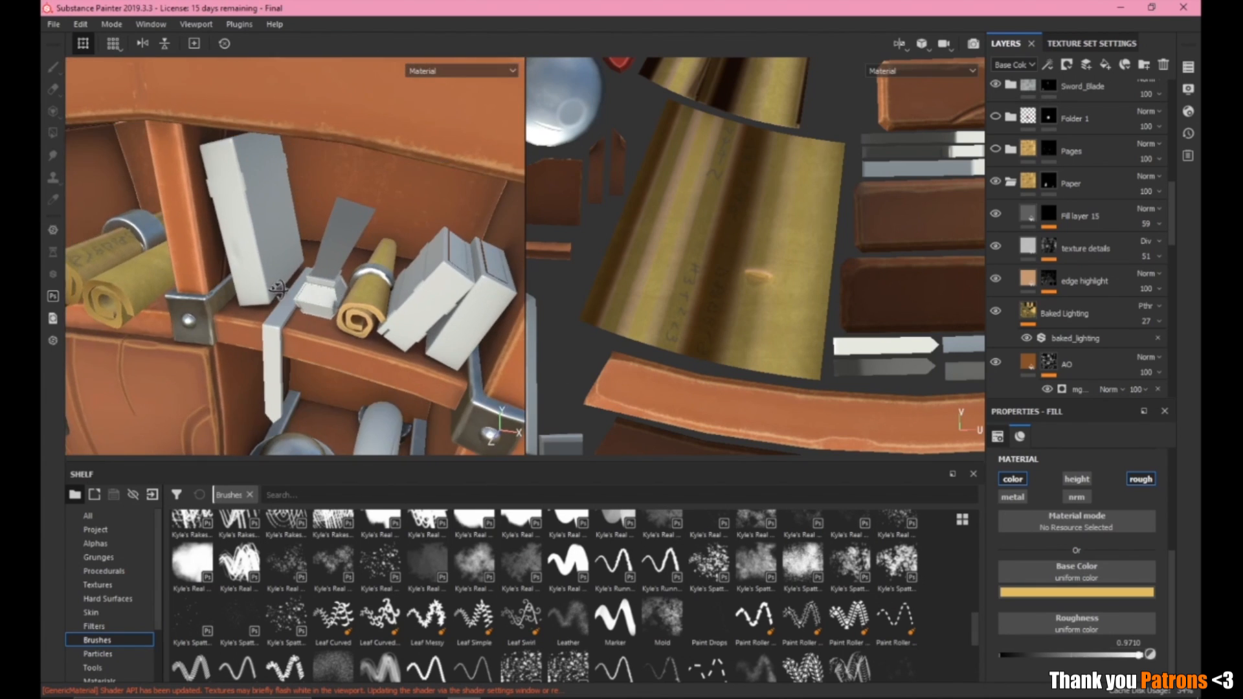
pyautogui.scroll(-3, 293, 299)
pyautogui.keyDown('alt'); pyautogui.moveTo(414, 280); pyautogui.dragTo(480, 272); pyautogui.keyUp('alt')
pyautogui.click(1054, 183)
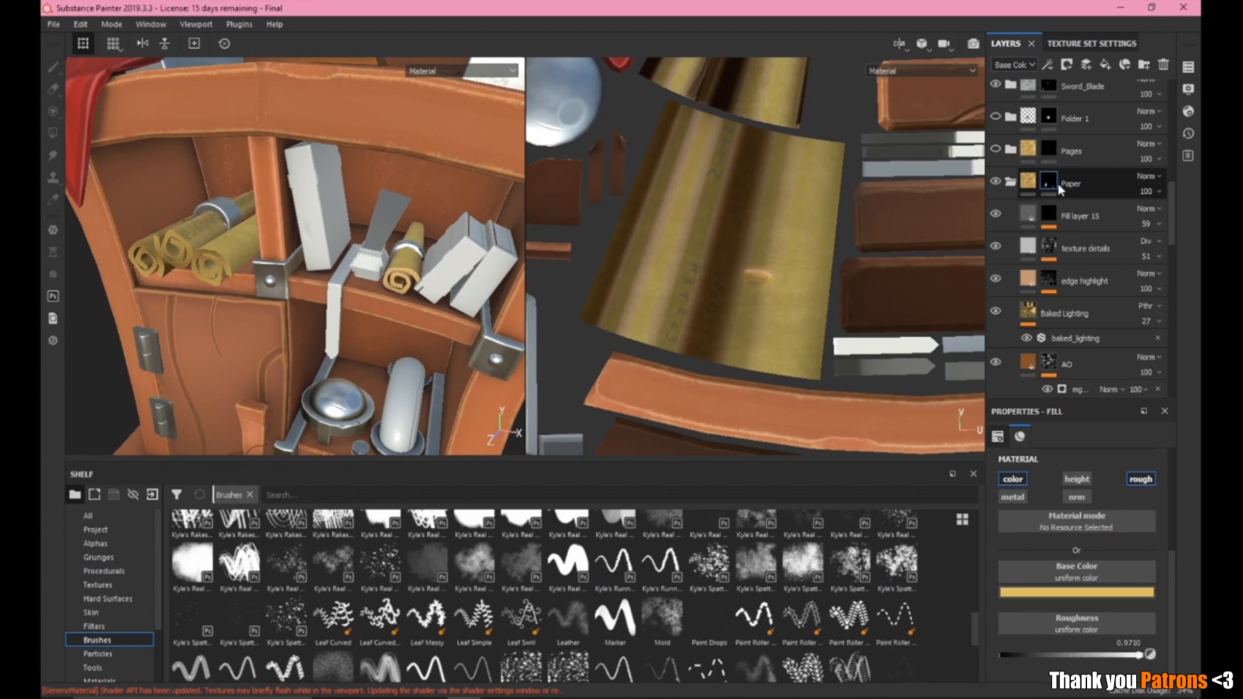
pyautogui.click(1010, 182)
pyautogui.click(996, 149)
pyautogui.keyDown('alt'); pyautogui.moveTo(405, 265); pyautogui.dragTo(412, 229); pyautogui.keyUp('alt')
pyautogui.keyDown('alt'); pyautogui.moveTo(427, 312); pyautogui.dragTo(427, 299); pyautogui.keyUp('alt')
pyautogui.keyDown('alt'); pyautogui.moveTo(427, 298); pyautogui.dragTo(463, 278, button='middle'); pyautogui.keyUp('alt')
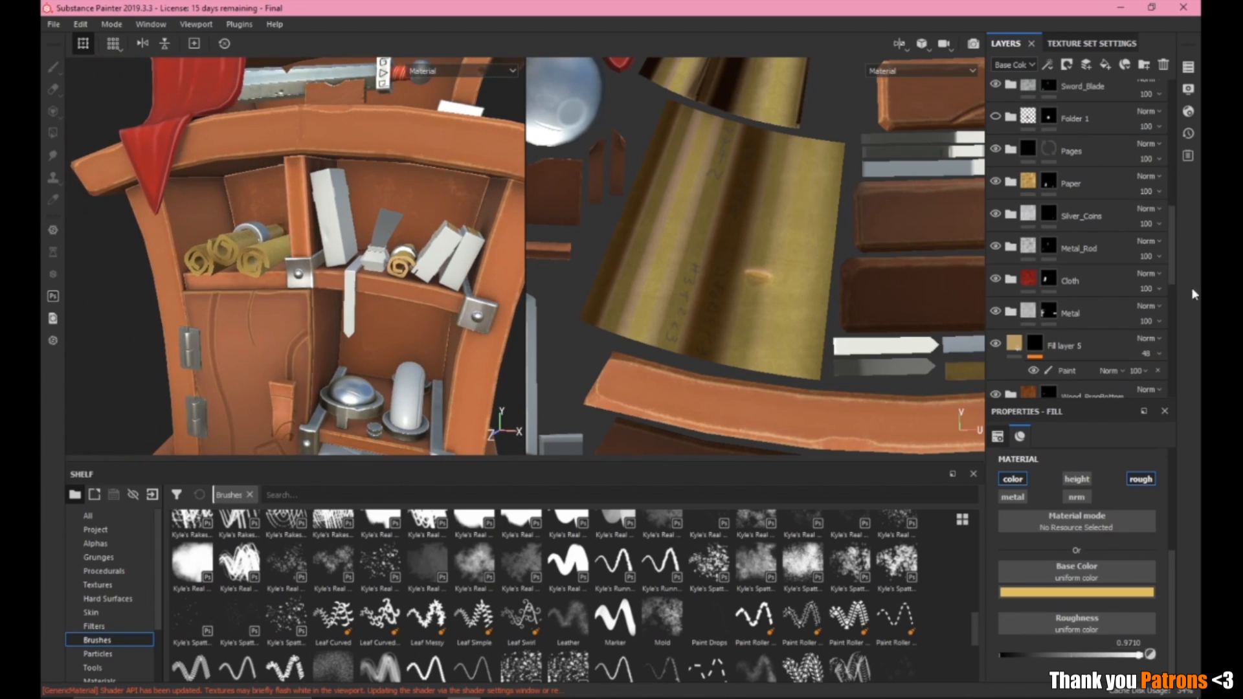
# Make Folder 1 visible and frame the leather bag on the cabinet's bottom shelf.
pyautogui.scroll(4, 1103, 265)
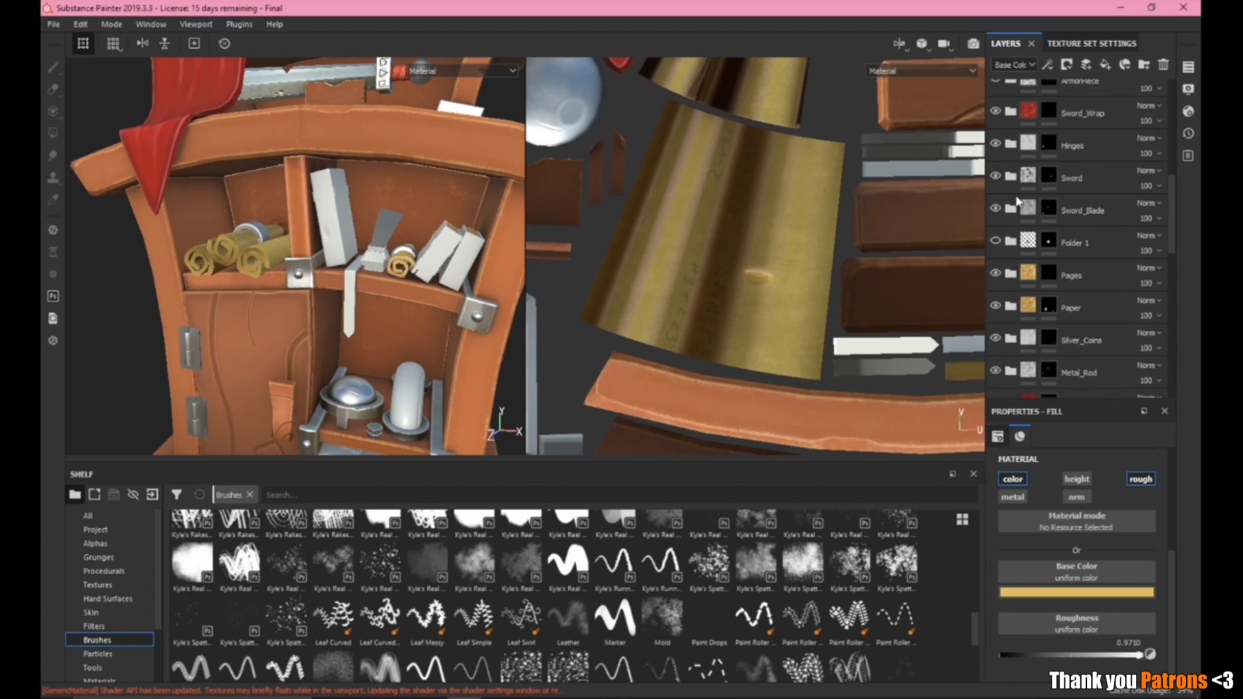
pyautogui.click(994, 242)
pyautogui.keyDown('alt'); pyautogui.moveTo(452, 279); pyautogui.dragTo(417, 155, button='middle'); pyautogui.keyUp('alt')
pyautogui.scroll(3, 401, 383)
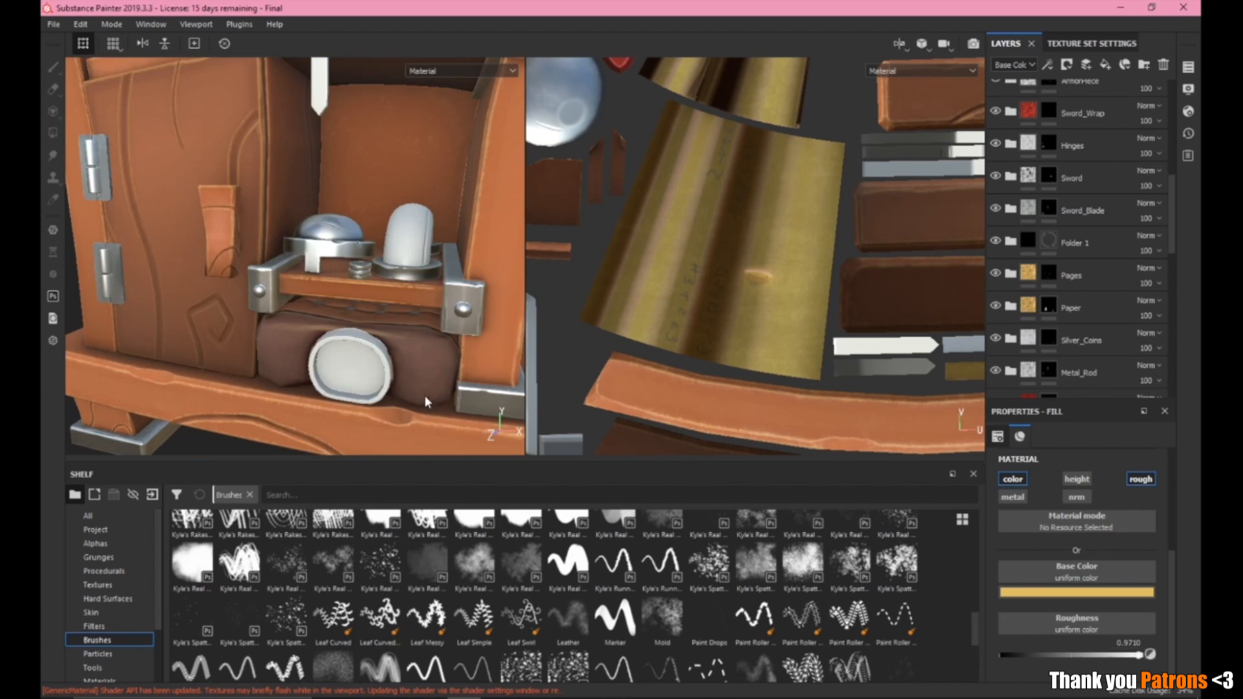
pyautogui.keyDown('alt'); pyautogui.moveTo(401, 383); pyautogui.dragTo(403, 350); pyautogui.keyUp('alt')
pyautogui.scroll(2, 404, 308)
pyautogui.keyDown('alt'); pyautogui.moveTo(435, 363); pyautogui.dragTo(398, 330, button='middle'); pyautogui.keyUp('alt')
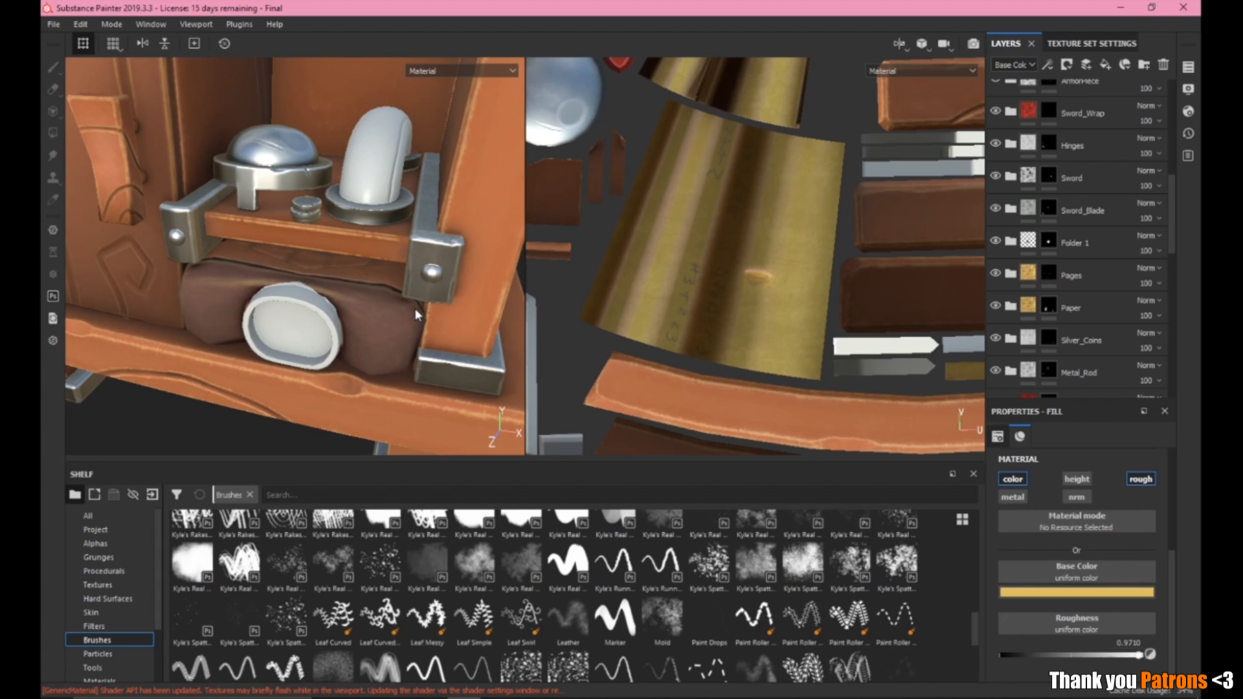
# Compare the leather bag with the concept art in Photos, switching between it and Substance Painter.
pyautogui.click(430, 697)
pyautogui.scroll(-5, 645, 397)
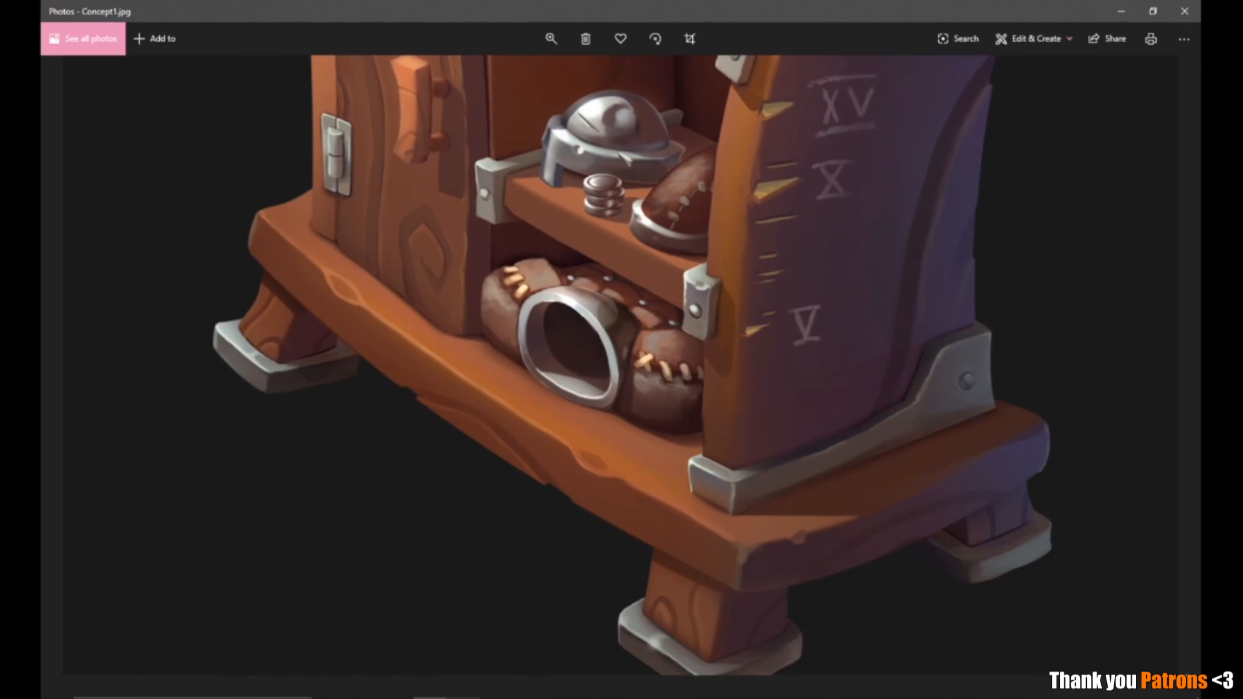
pyautogui.click(463, 698)
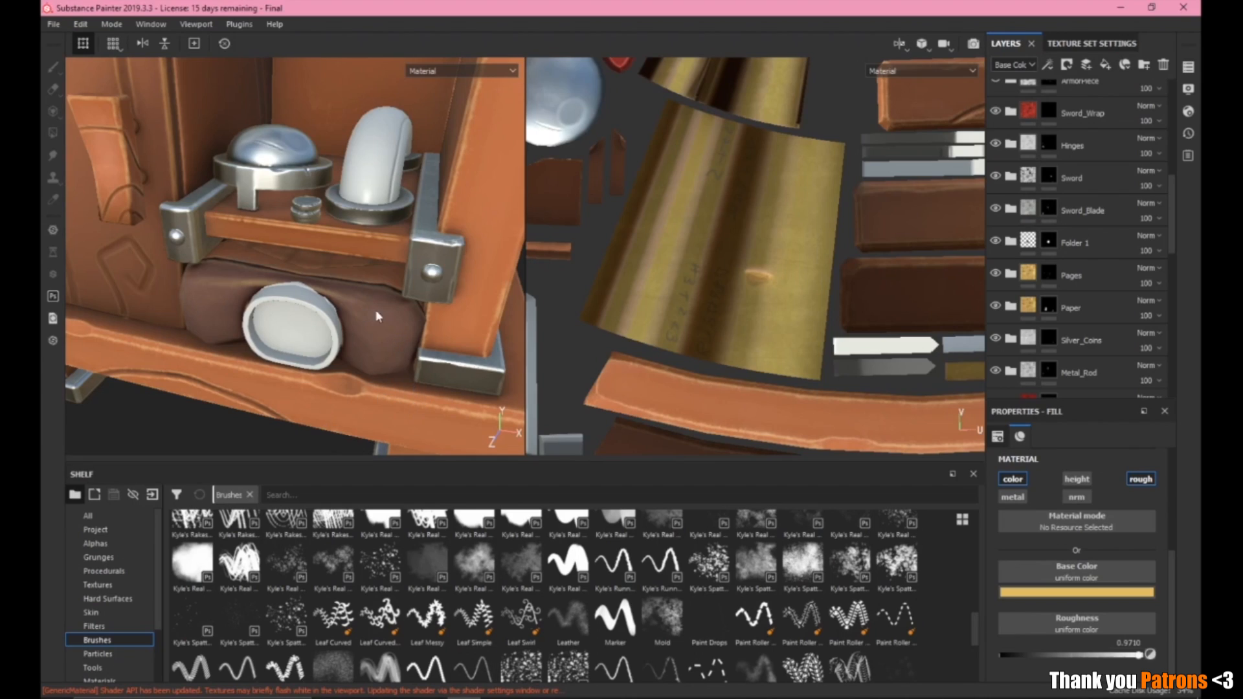
pyautogui.click(429, 697)
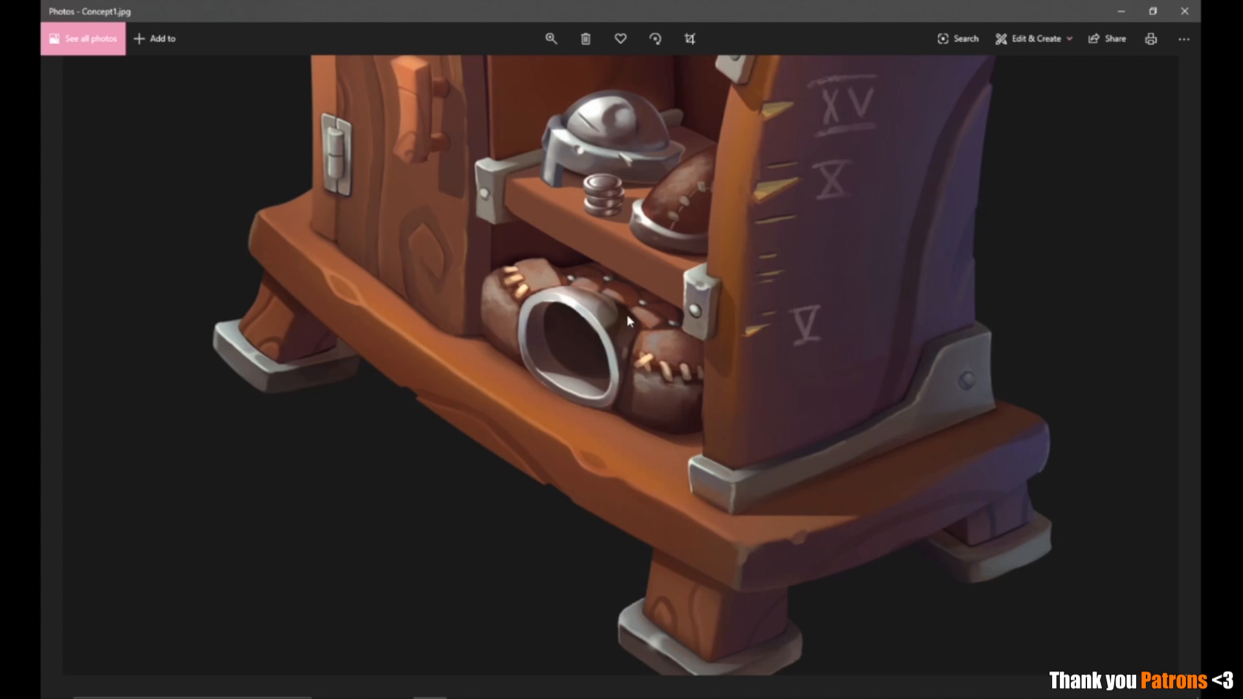
pyautogui.click(465, 695)
pyautogui.keyDown('alt'); pyautogui.moveTo(419, 350); pyautogui.dragTo(394, 346); pyautogui.keyUp('alt')
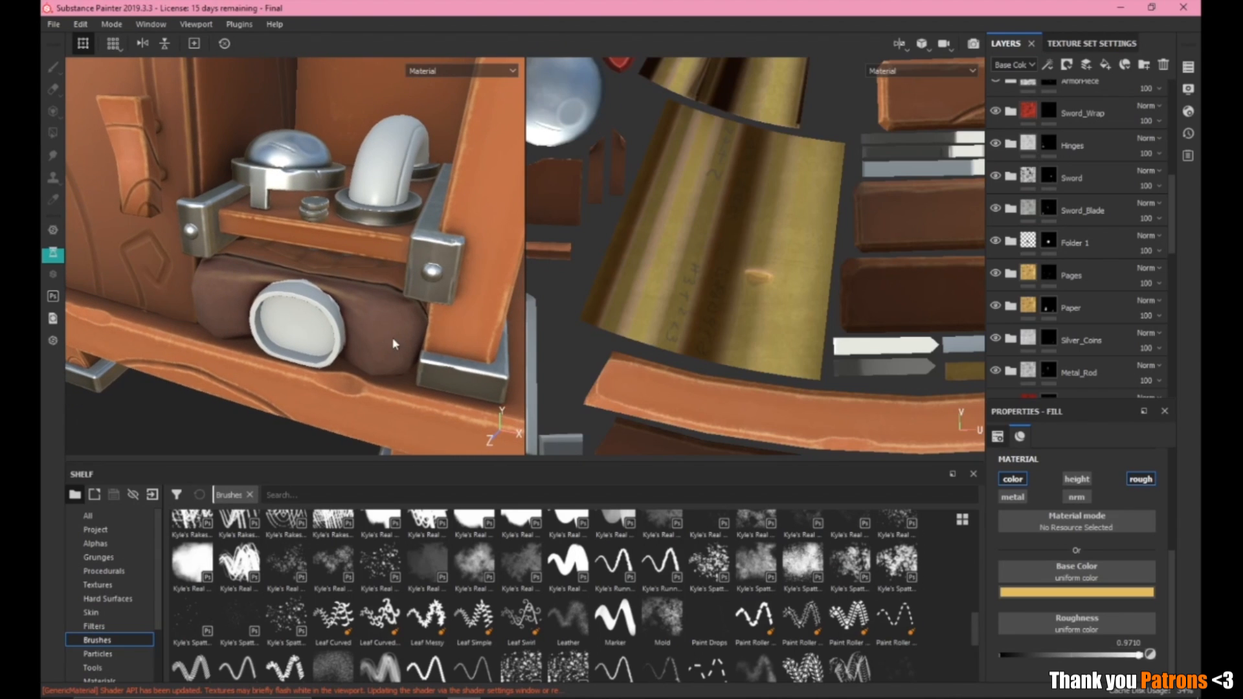
pyautogui.click(453, 696)
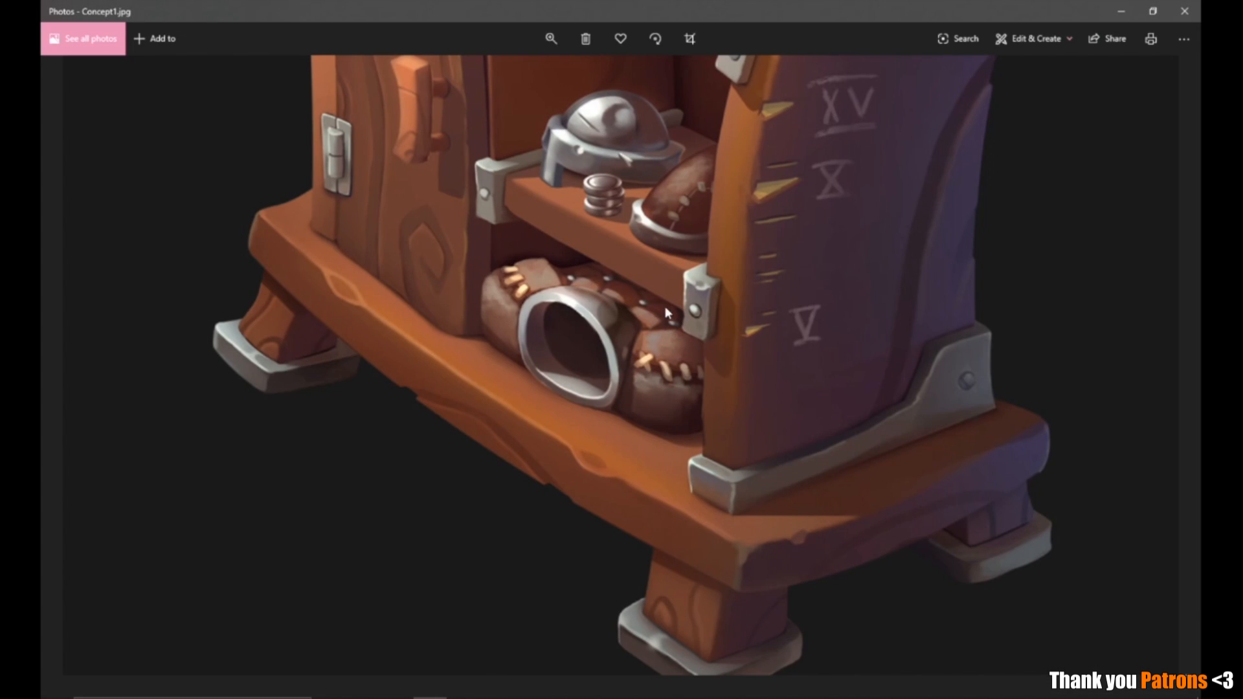
pyautogui.click(463, 696)
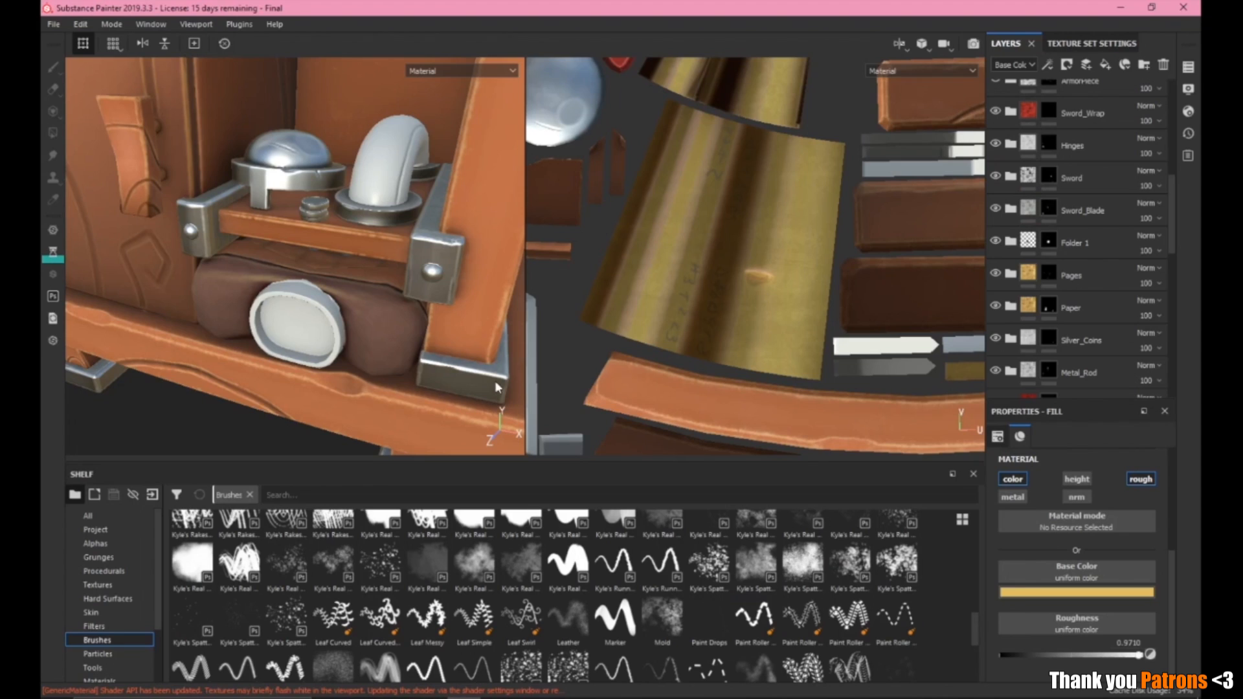
# Check the leather bag up close, frame the whole cabinet and save the project.
pyautogui.keyDown('alt'); pyautogui.moveTo(482, 326); pyautogui.dragTo(481, 340); pyautogui.keyUp('alt')
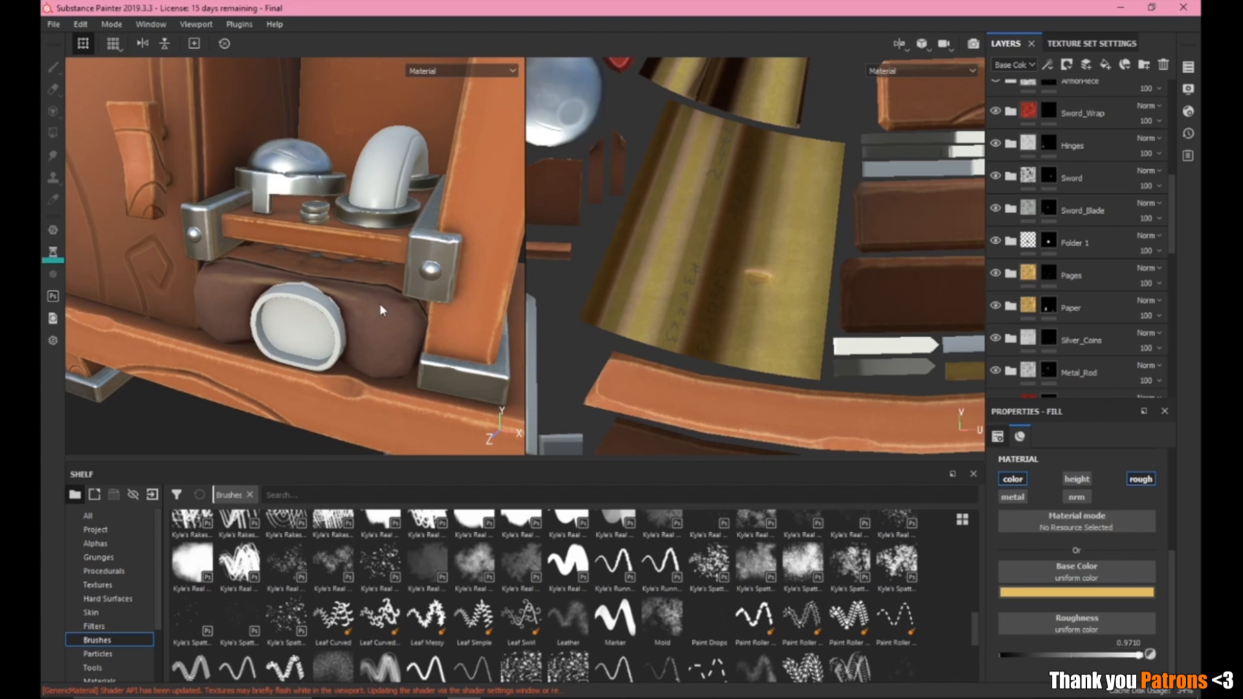
pyautogui.keyDown('alt'); pyautogui.moveTo(412, 364); pyautogui.dragTo(408, 311); pyautogui.keyUp('alt')
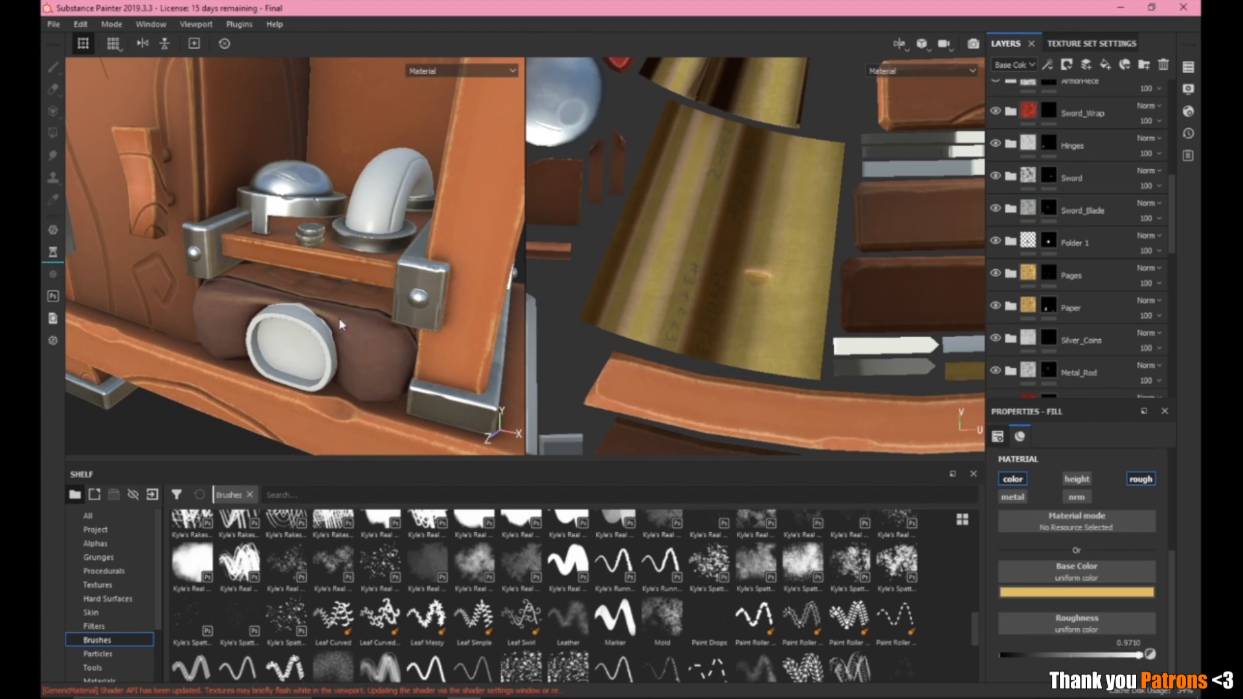
pyautogui.scroll(-5, 343, 311)
pyautogui.keyDown('alt'); pyautogui.moveTo(344, 310); pyautogui.dragTo(368, 239); pyautogui.keyUp('alt')
pyautogui.hotkey('ctrl', 's')
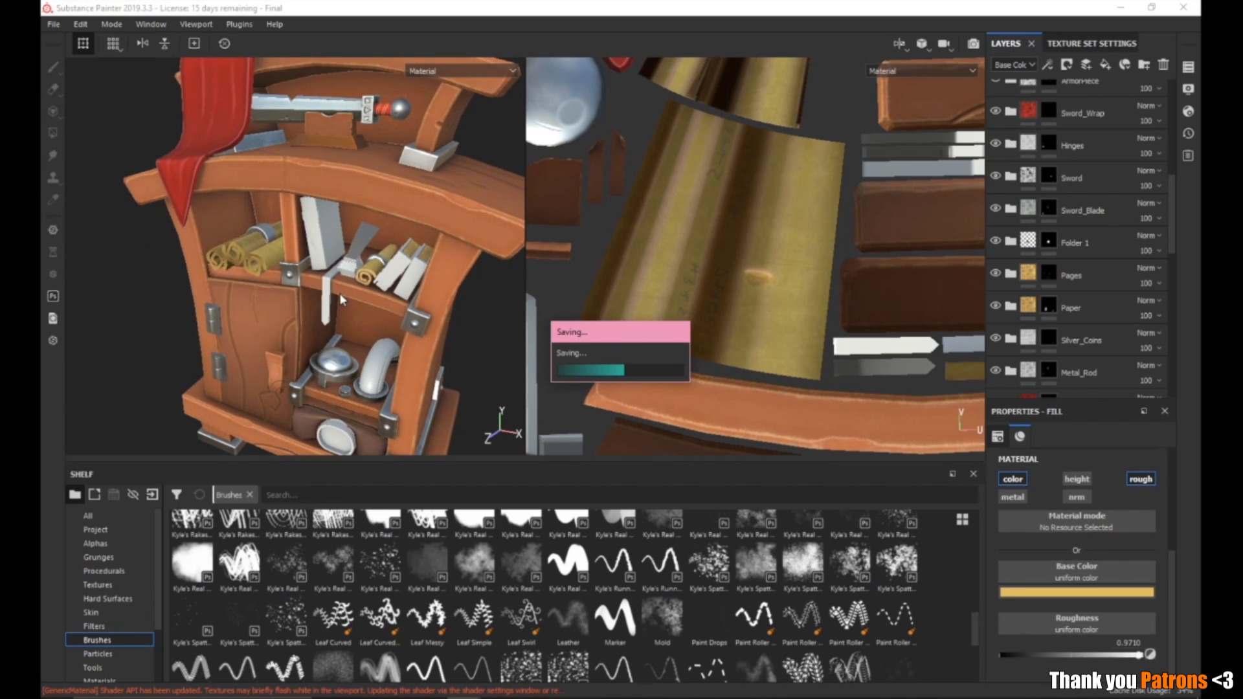
# Examine the upper shelf's books and scrolls, the helmet shelf and the leather bag from several angles.
pyautogui.scroll(5, 465, 262)
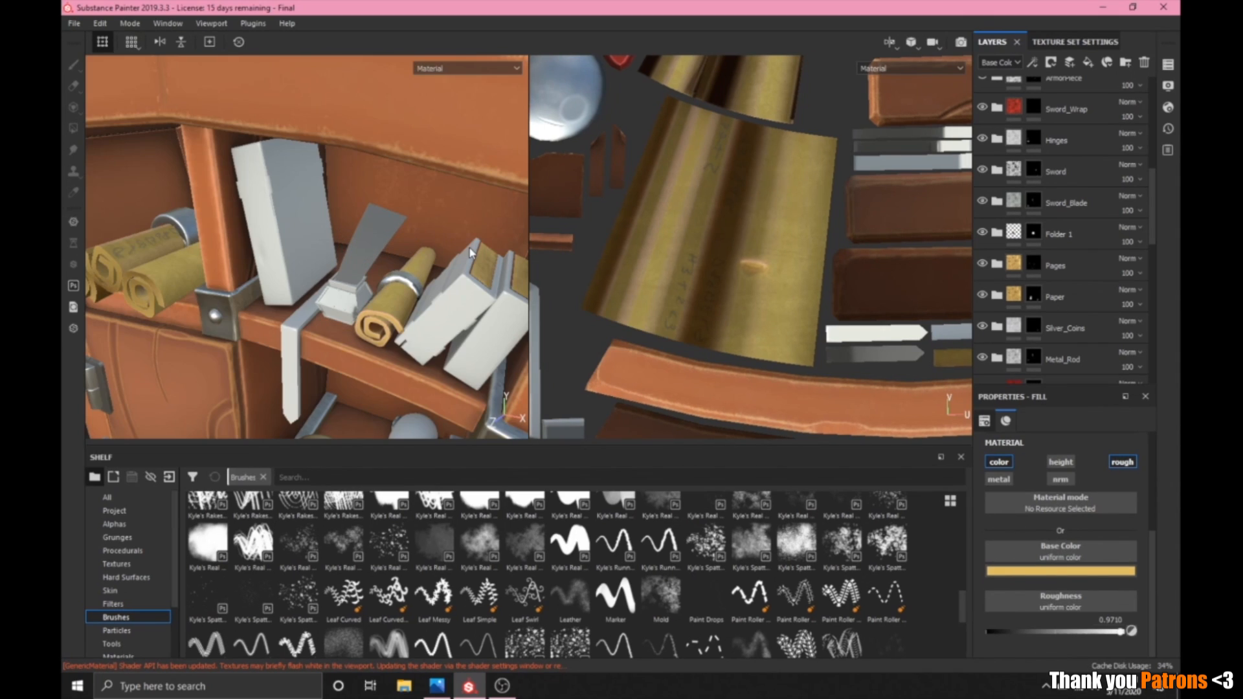
pyautogui.keyDown('alt'); pyautogui.moveTo(394, 318); pyautogui.dragTo(410, 364); pyautogui.keyUp('alt')
pyautogui.scroll(-3, 402, 359)
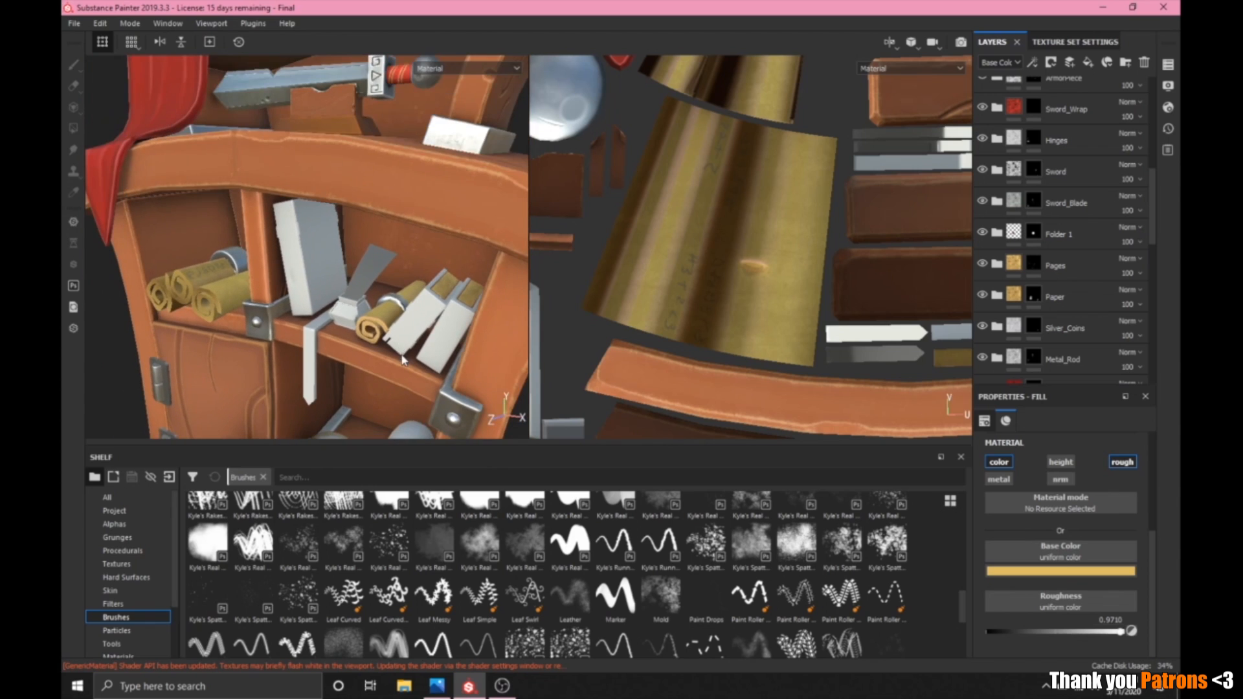
pyautogui.keyDown('alt'); pyautogui.moveTo(401, 356); pyautogui.dragTo(387, 267, button='middle'); pyautogui.keyUp('alt')
pyautogui.keyDown('alt'); pyautogui.moveTo(370, 376); pyautogui.dragTo(362, 269, button='middle'); pyautogui.keyUp('alt')
pyautogui.scroll(3, 393, 380)
pyautogui.keyDown('alt'); pyautogui.moveTo(394, 386); pyautogui.dragTo(440, 327); pyautogui.keyUp('alt')
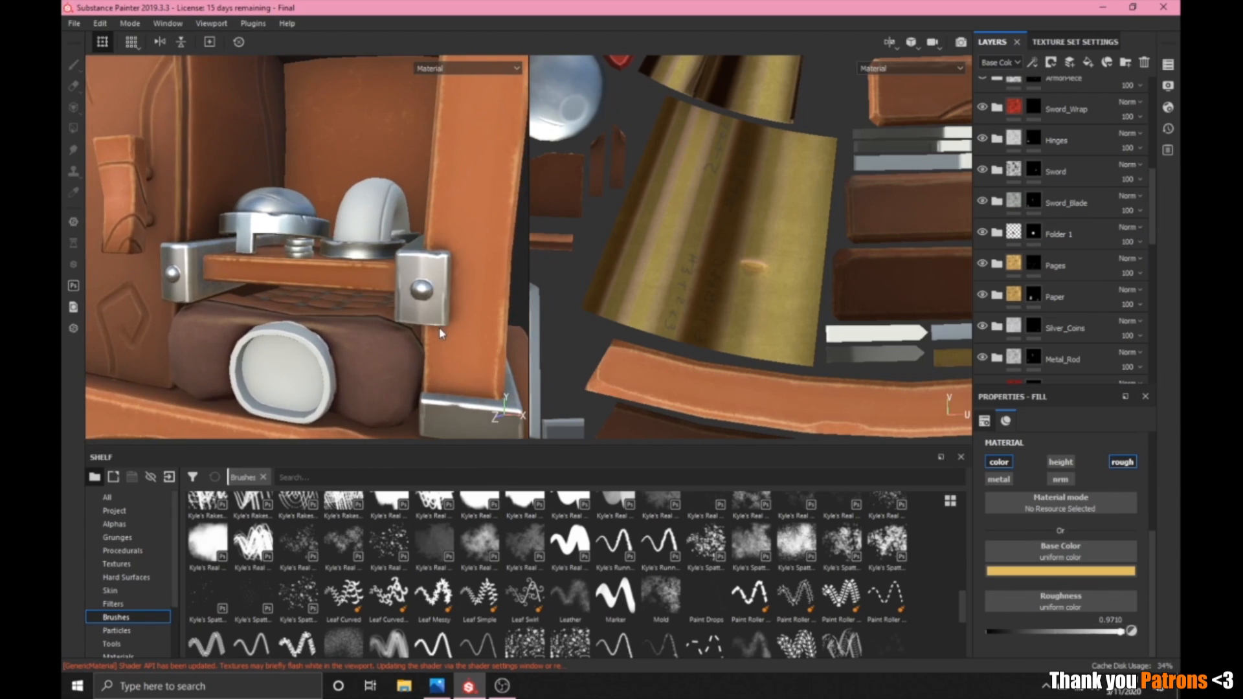
pyautogui.scroll(-3, 359, 312)
pyautogui.keyDown('alt'); pyautogui.moveTo(367, 400); pyautogui.dragTo(314, 364); pyautogui.keyUp('alt')
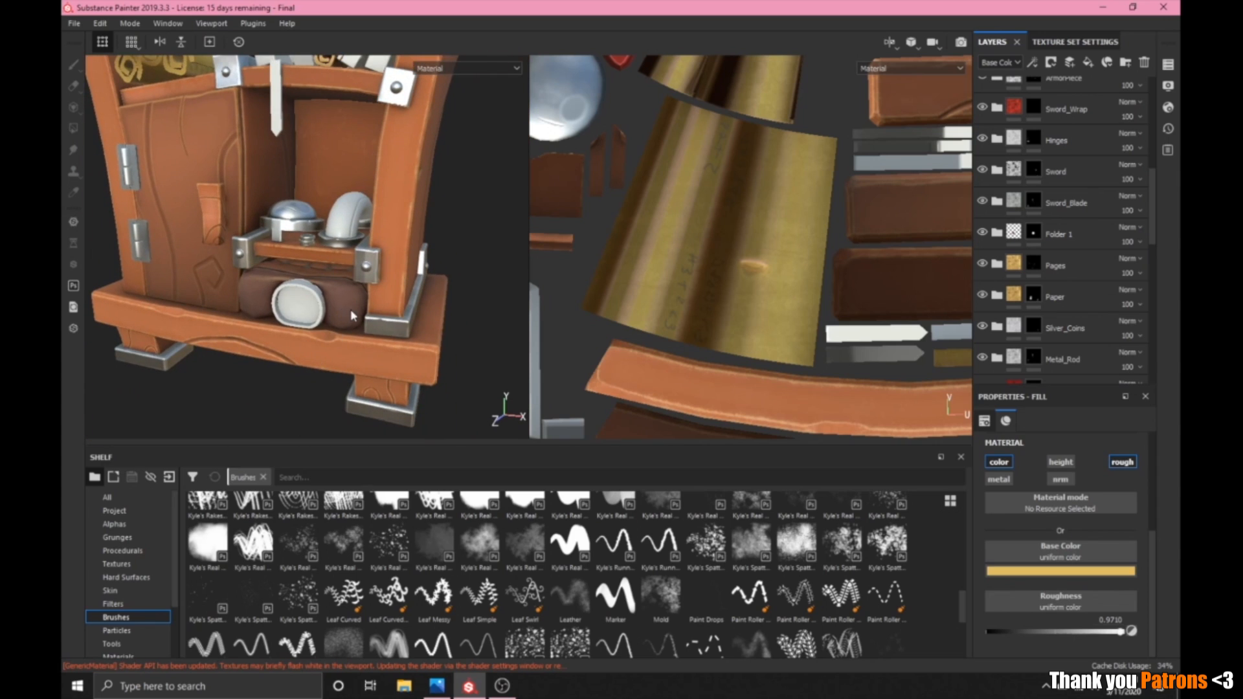
pyautogui.scroll(-3, 343, 293)
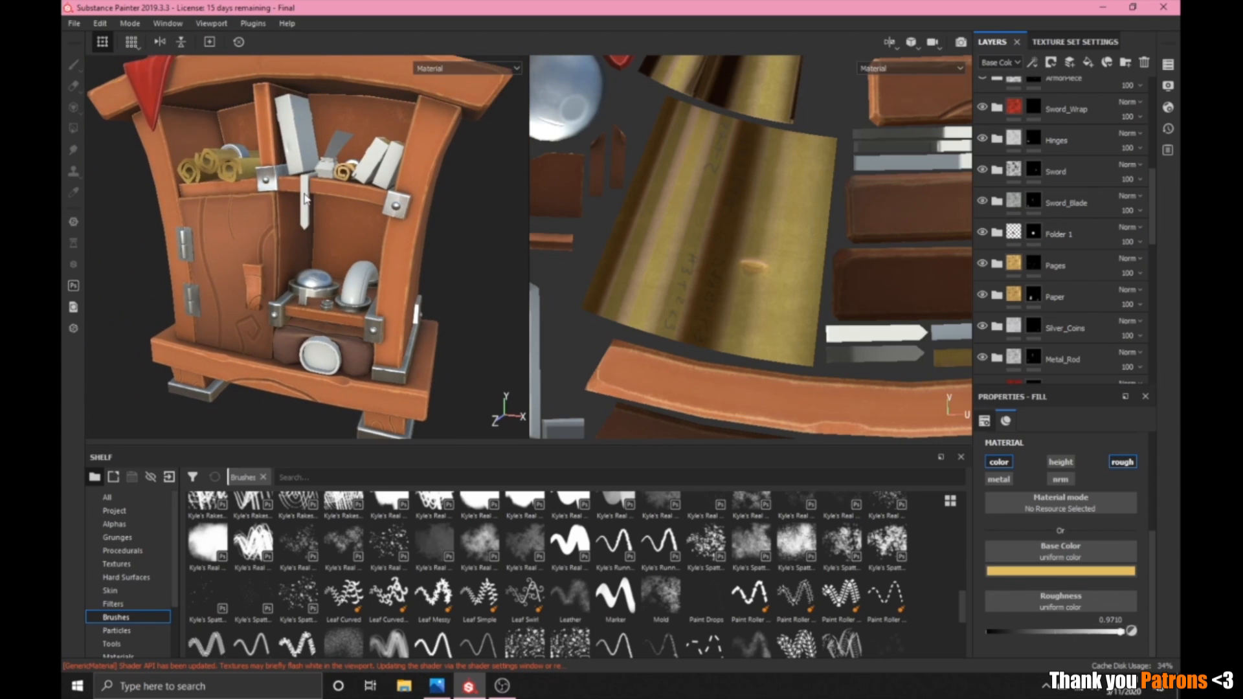
pyautogui.scroll(5, 366, 309)
pyautogui.scroll(2, 366, 309)
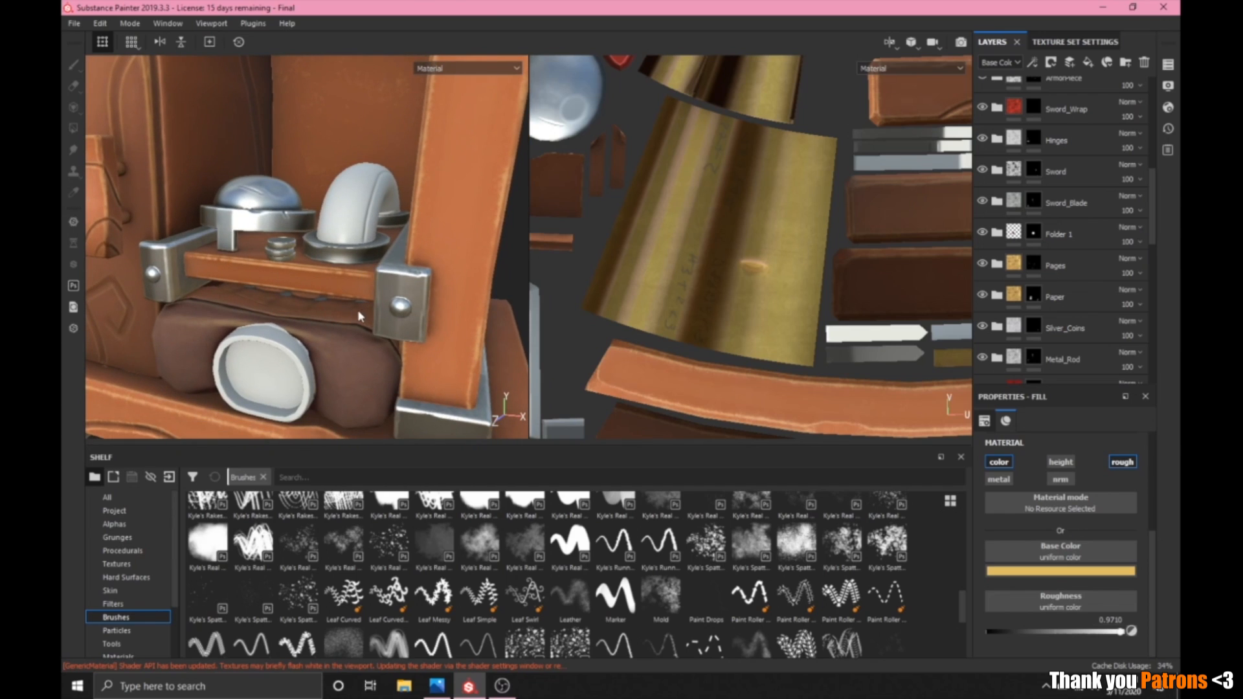
pyautogui.scroll(-3, 359, 313)
pyautogui.scroll(3, 1078, 244)
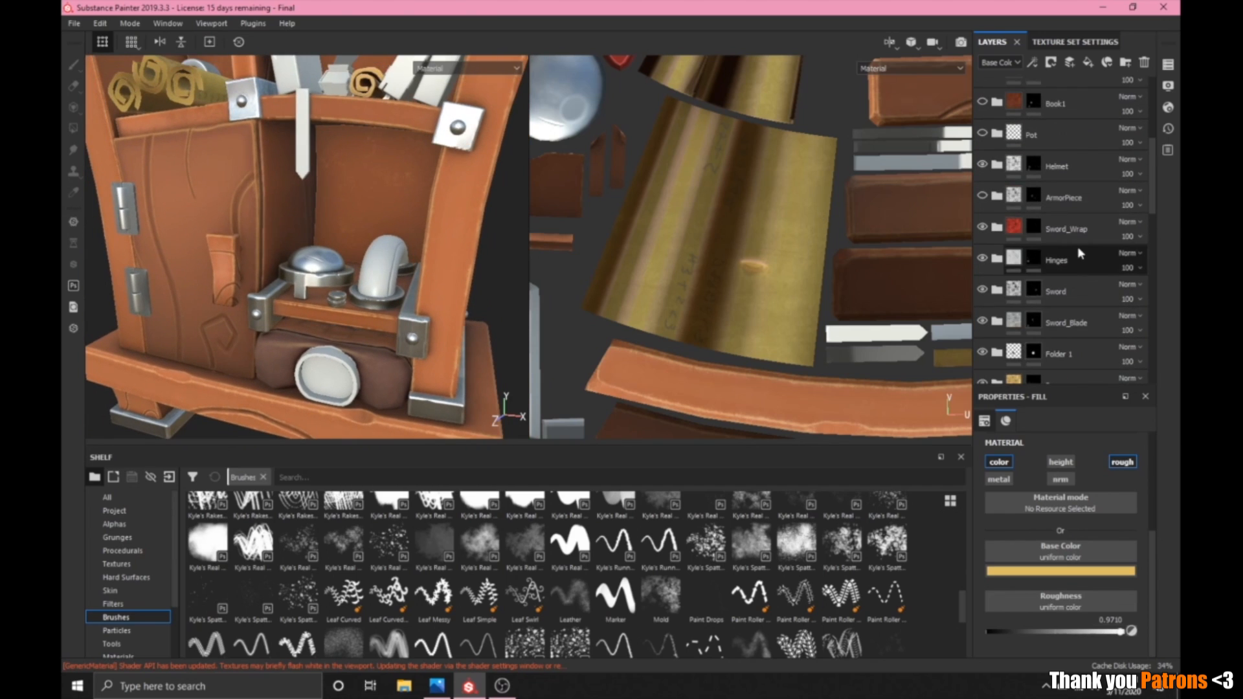
# Make the ArmorPiece folder visible and inspect the metal ring on the front of the leather bag.
pyautogui.click(983, 195)
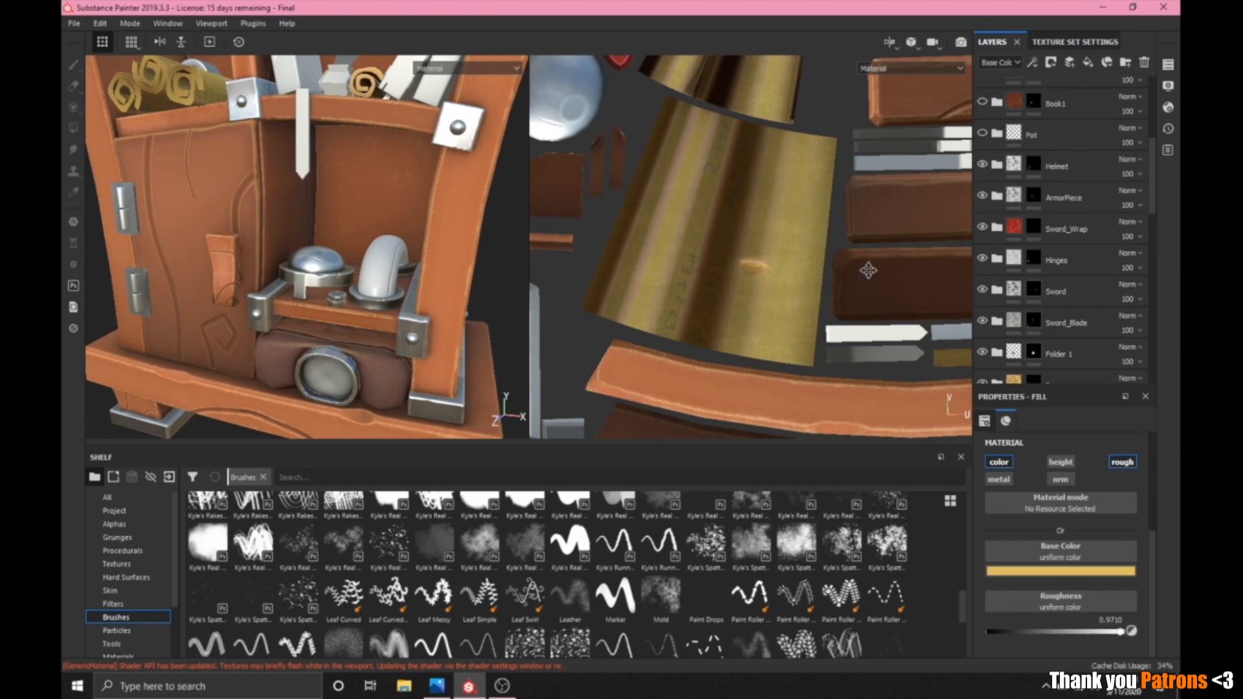
pyautogui.scroll(5, 338, 363)
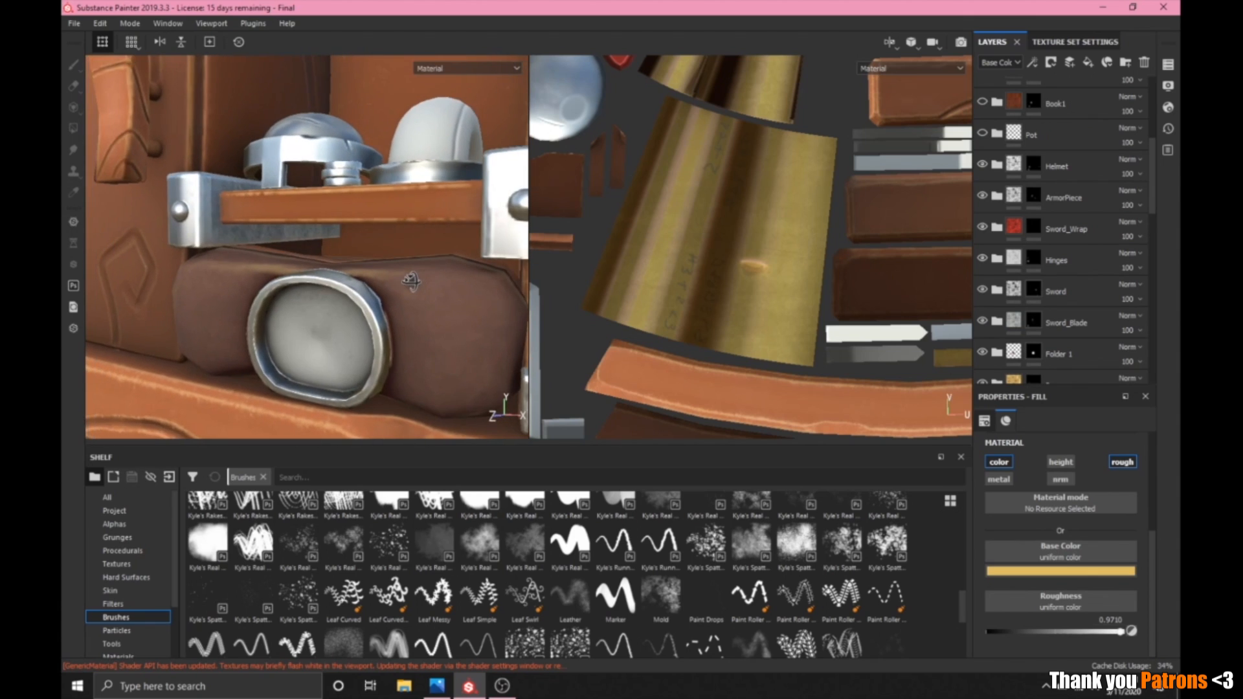
pyautogui.keyDown('alt'); pyautogui.moveTo(338, 278); pyautogui.dragTo(369, 317); pyautogui.keyUp('alt')
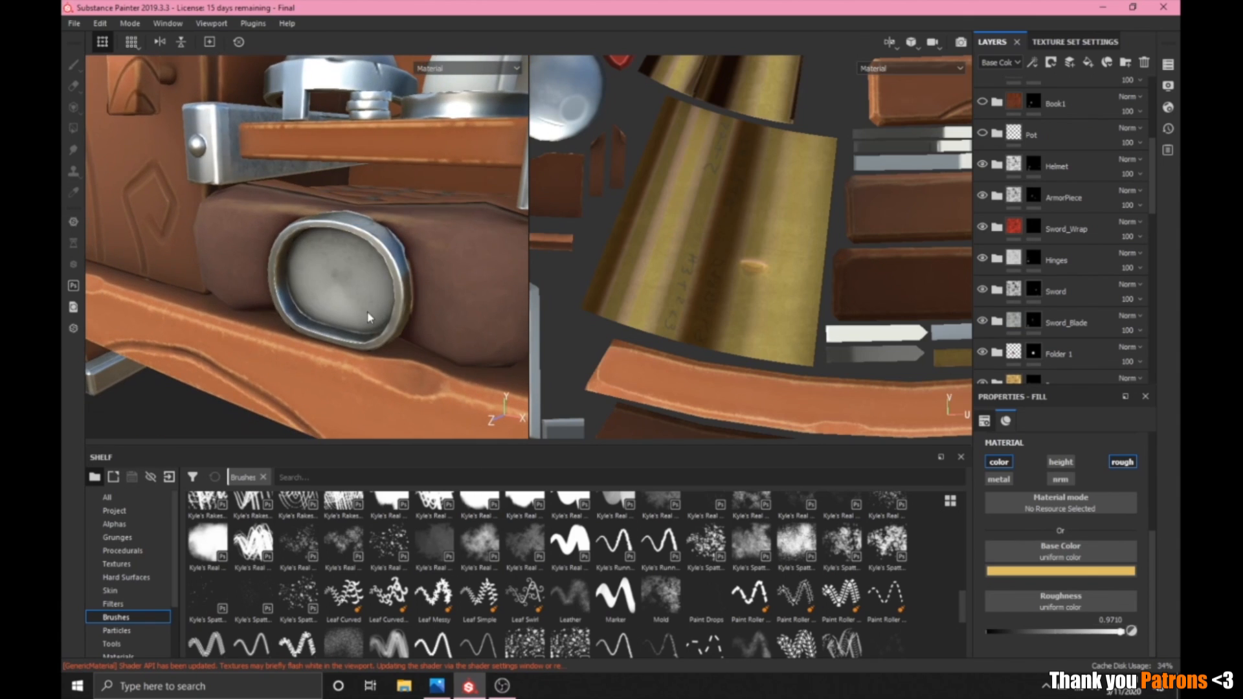
pyautogui.keyDown('alt'); pyautogui.moveTo(346, 224); pyautogui.dragTo(387, 238); pyautogui.keyUp('alt')
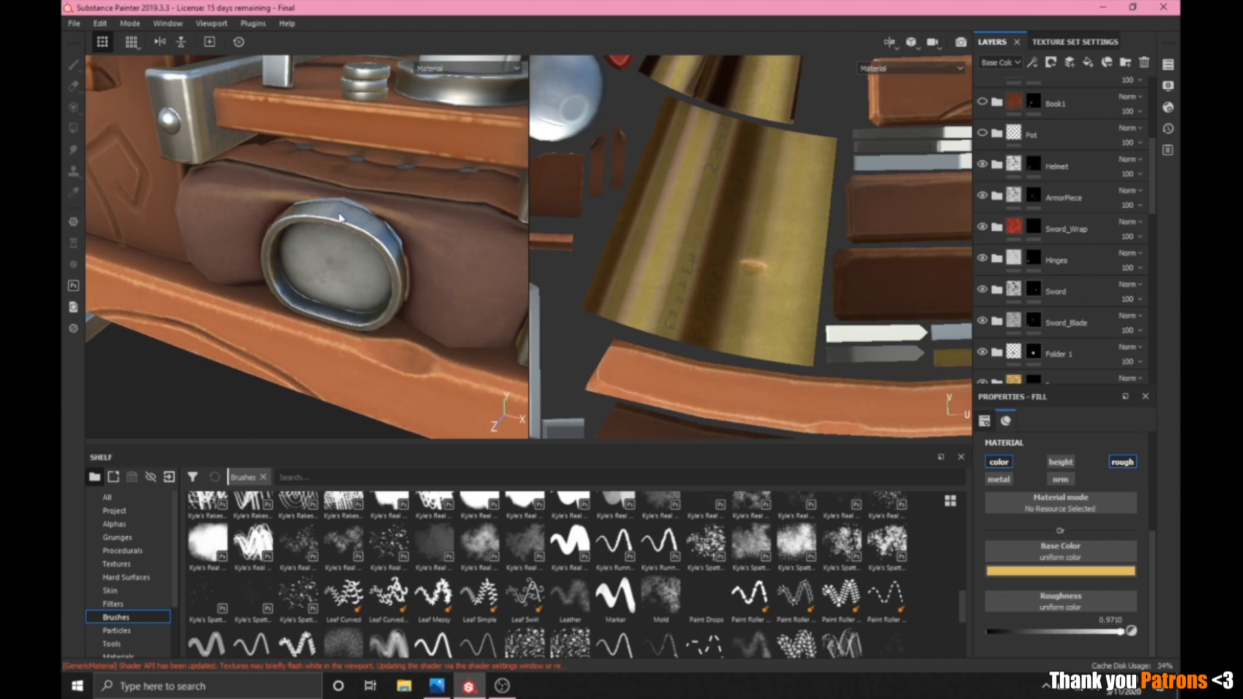
pyautogui.scroll(-4, 339, 217)
pyautogui.keyDown('alt'); pyautogui.moveTo(376, 236); pyautogui.dragTo(381, 314, button='middle'); pyautogui.keyUp('alt')
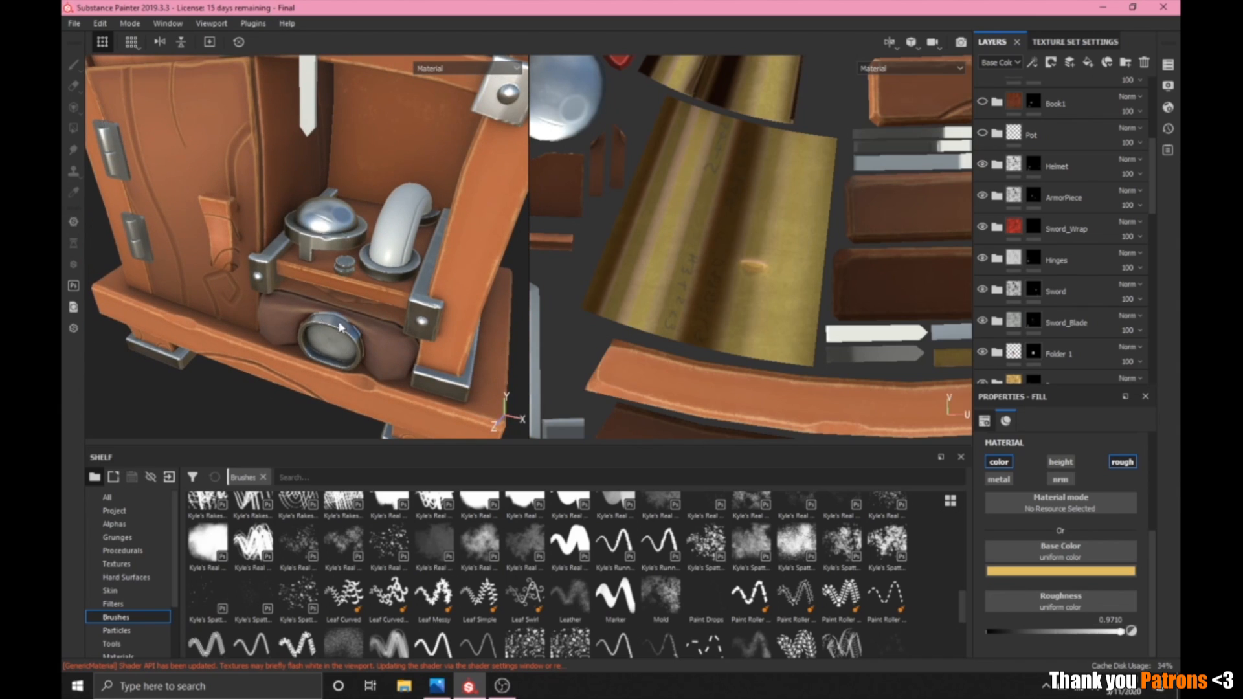
# Examine the cabinet's lower compartment around the helmet shelf and the bag's metal ring.
pyautogui.keyDown('alt'); pyautogui.moveTo(335, 351); pyautogui.dragTo(410, 235); pyautogui.keyUp('alt')
pyautogui.scroll(-2, 409, 235)
pyautogui.keyDown('alt'); pyautogui.moveTo(330, 191); pyautogui.dragTo(324, 250, button='middle'); pyautogui.keyUp('alt')
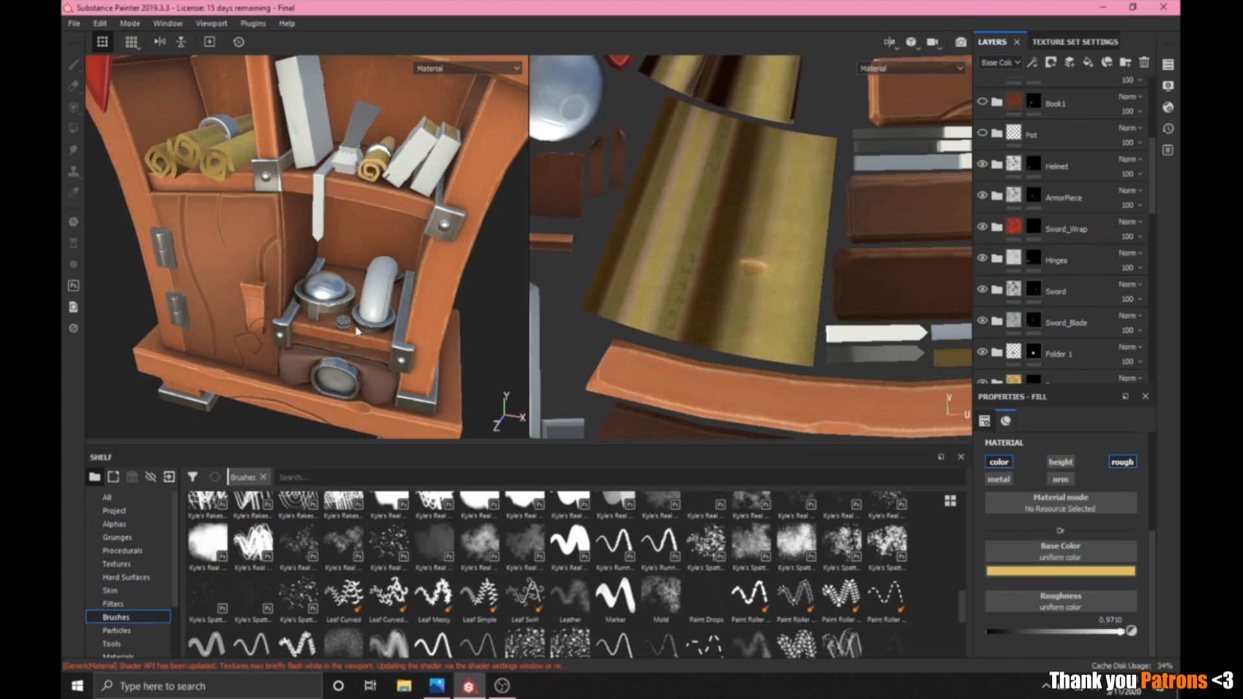
pyautogui.keyDown('alt'); pyautogui.moveTo(343, 366); pyautogui.dragTo(309, 320); pyautogui.keyUp('alt')
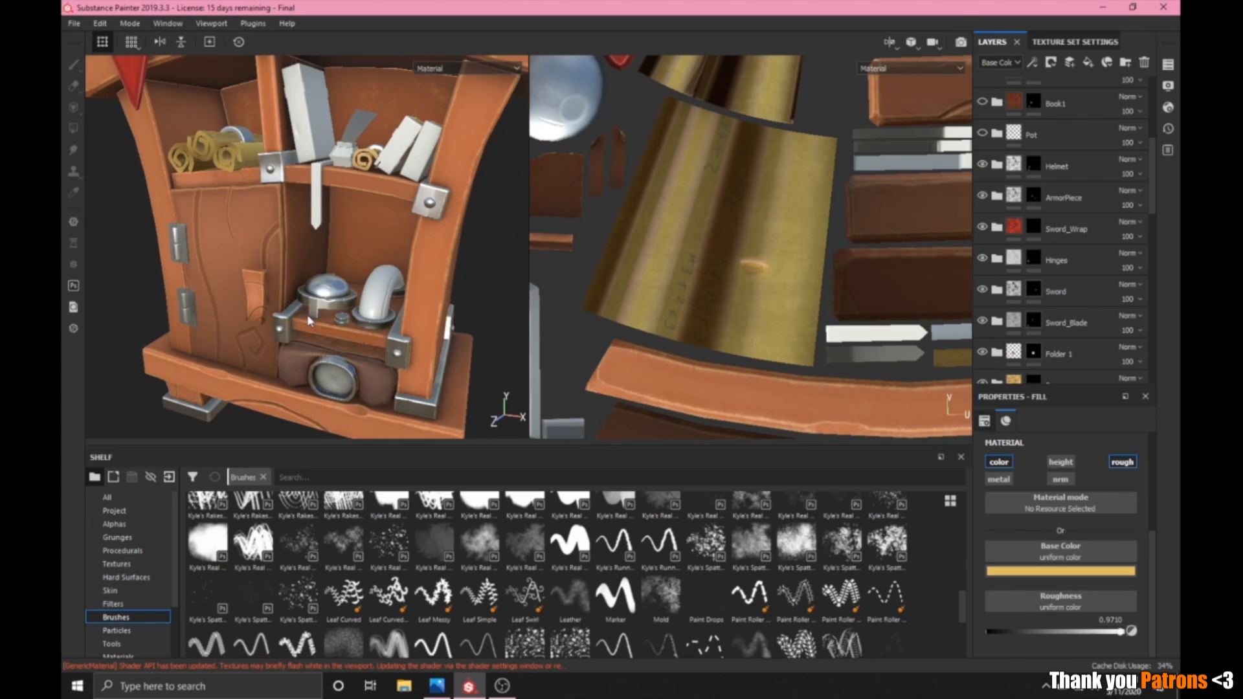
pyautogui.keyDown('alt'); pyautogui.moveTo(317, 380); pyautogui.dragTo(294, 340); pyautogui.keyUp('alt')
pyautogui.keyDown('alt'); pyautogui.moveTo(294, 341); pyautogui.dragTo(334, 344, button='right'); pyautogui.keyUp('alt')
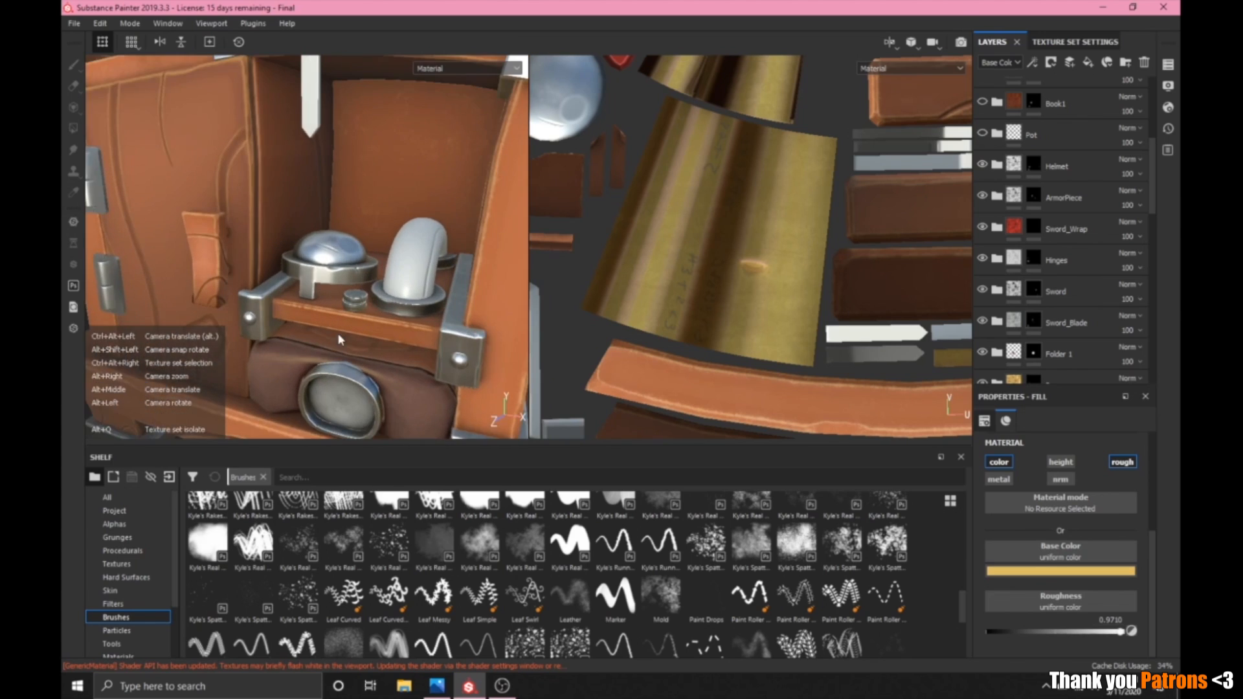
pyautogui.keyDown('alt'); pyautogui.moveTo(334, 344); pyautogui.dragTo(318, 369, button='middle'); pyautogui.keyUp('alt')
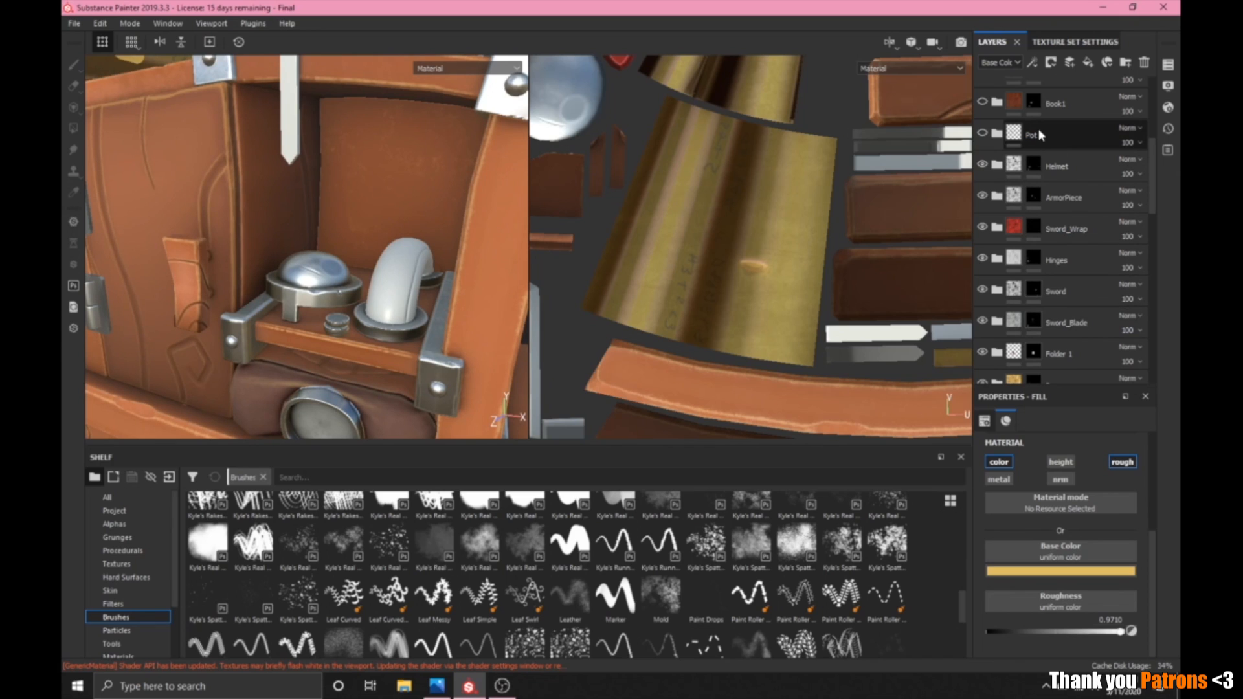
# Make the Book1 folder visible and frame the tall brown book on the upper shelf.
pyautogui.scroll(1, 1010, 162)
pyautogui.click(982, 142)
pyautogui.keyDown('alt'); pyautogui.moveTo(393, 174); pyautogui.dragTo(321, 252); pyautogui.keyUp('alt')
pyautogui.keyDown('shift'); pyautogui.moveTo(287, 182); pyautogui.dragTo(312, 181, button='right'); pyautogui.keyUp('shift')
pyautogui.keyDown('alt'); pyautogui.moveTo(316, 196); pyautogui.dragTo(373, 226, button='middle'); pyautogui.keyUp('alt')
pyautogui.scroll(2, 385, 169)
pyautogui.scroll(1, 365, 213)
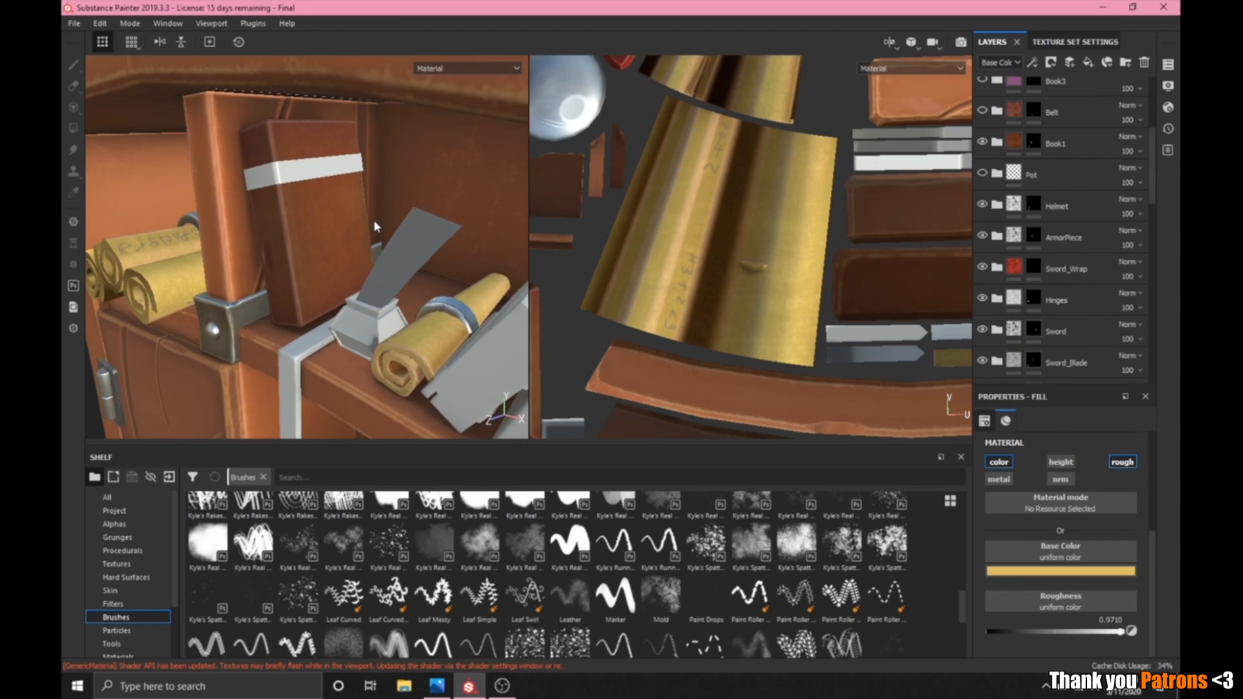
# Check the book on the concept art's upper shelf in Photos, and return to Substance Painter.
pyautogui.click(437, 686)
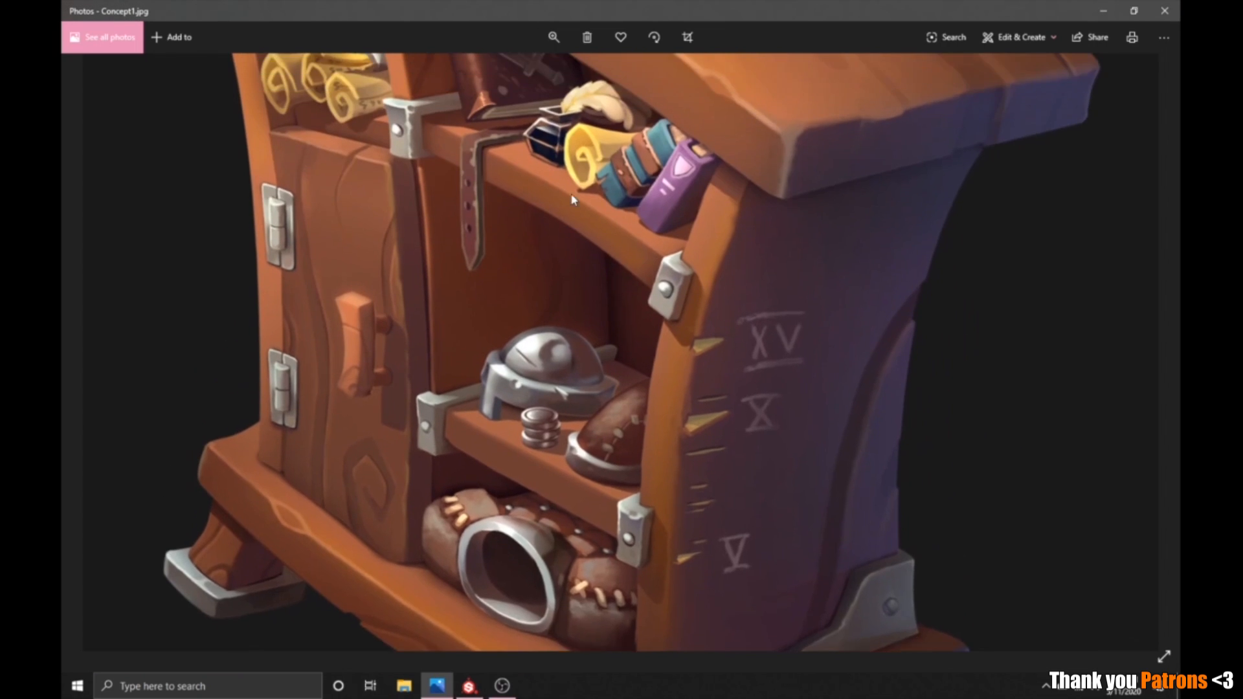
pyautogui.moveTo(571, 194); pyautogui.dragTo(564, 324)
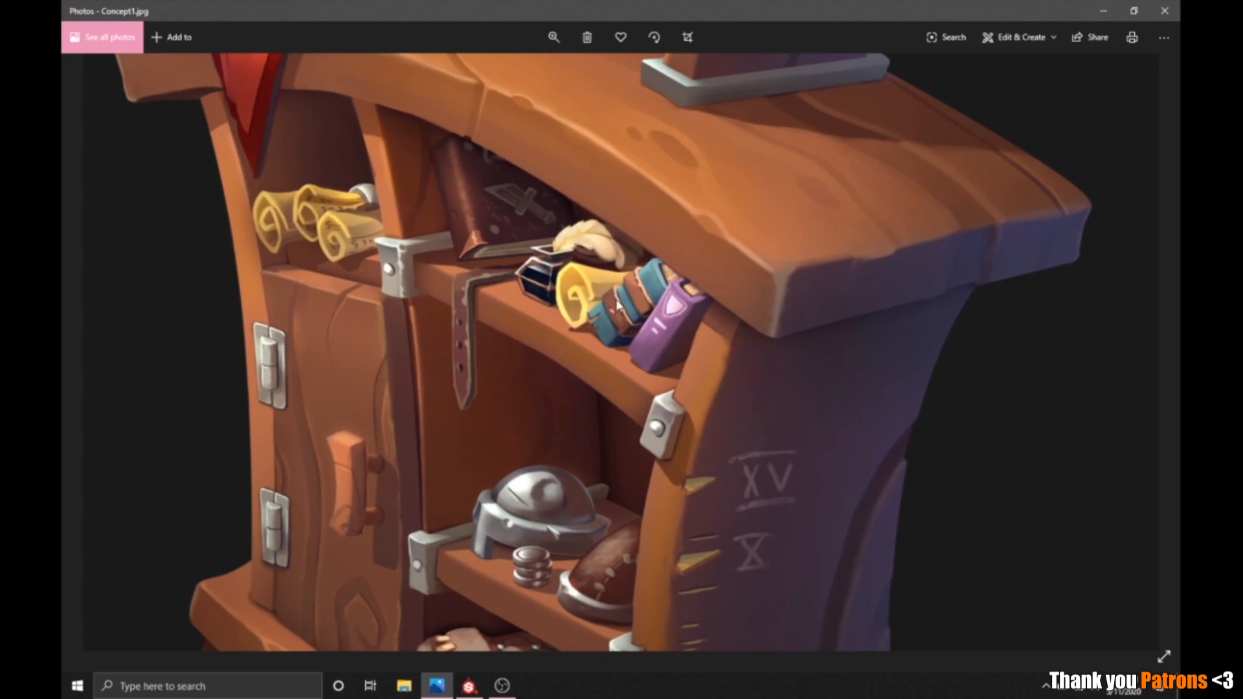
pyautogui.click(469, 686)
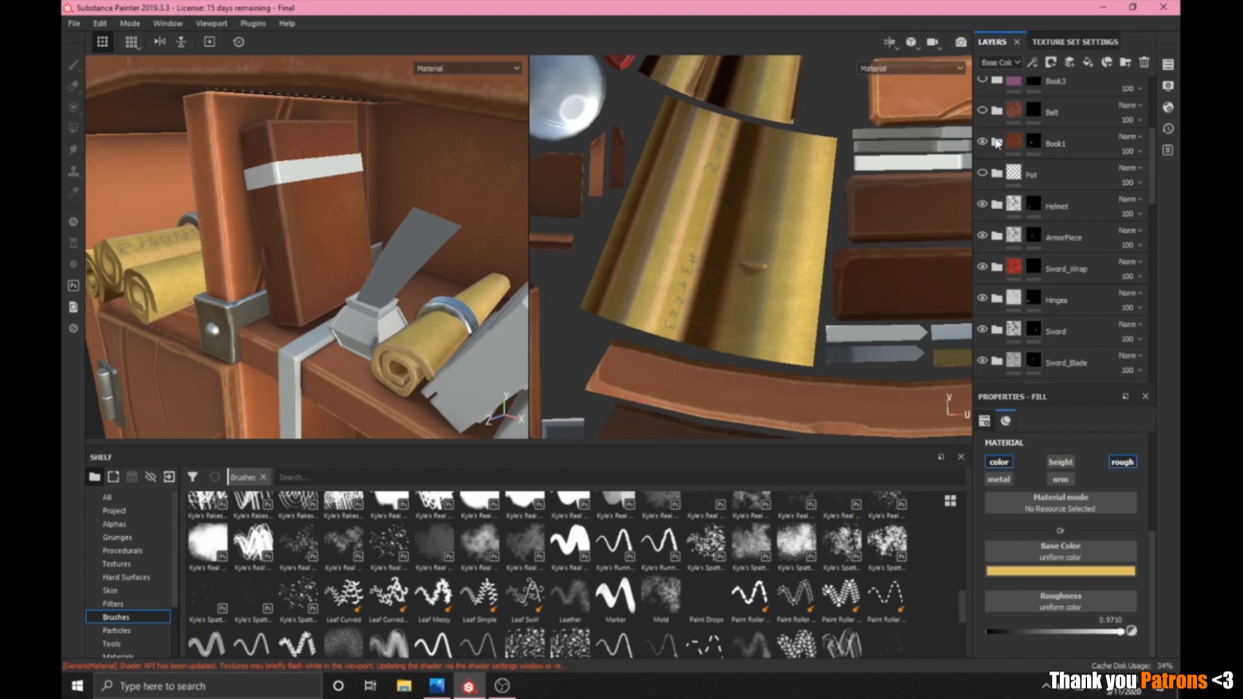
# Expand the Book1 folder and preview its base, edges and cavity layers by toggling each one's visibility off and on.
pyautogui.click(997, 143)
pyautogui.scroll(-2, 1029, 230)
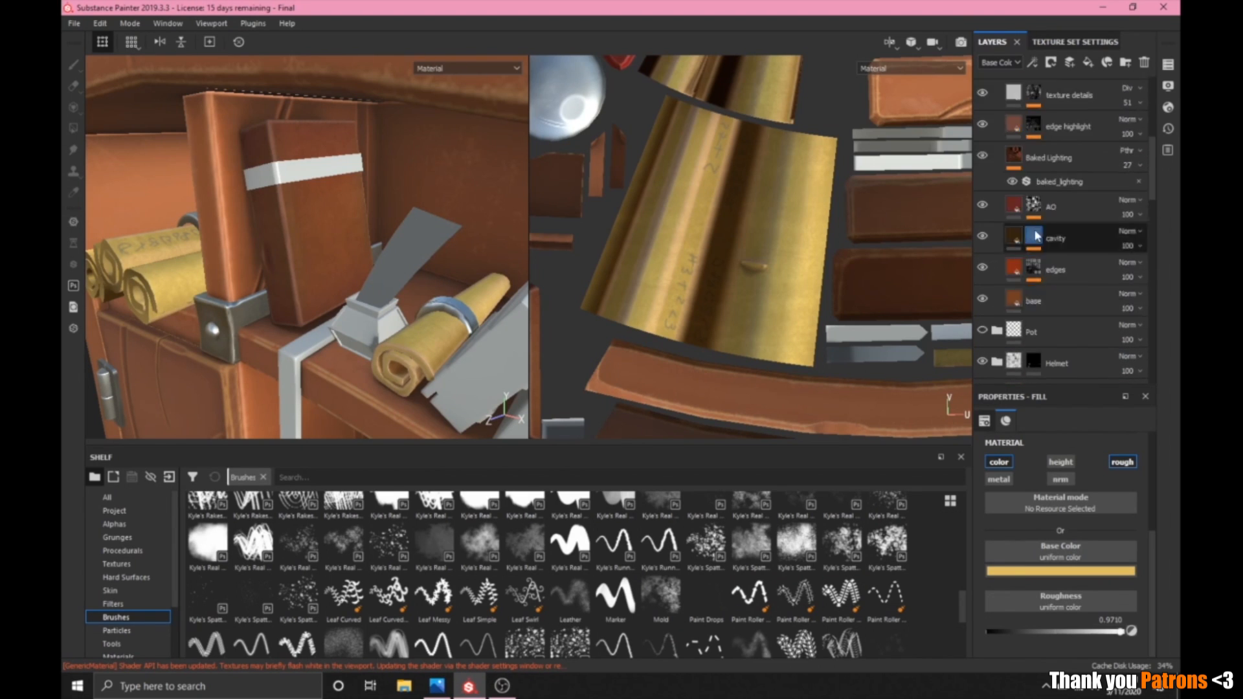
pyautogui.click(981, 300)
pyautogui.click(982, 299)
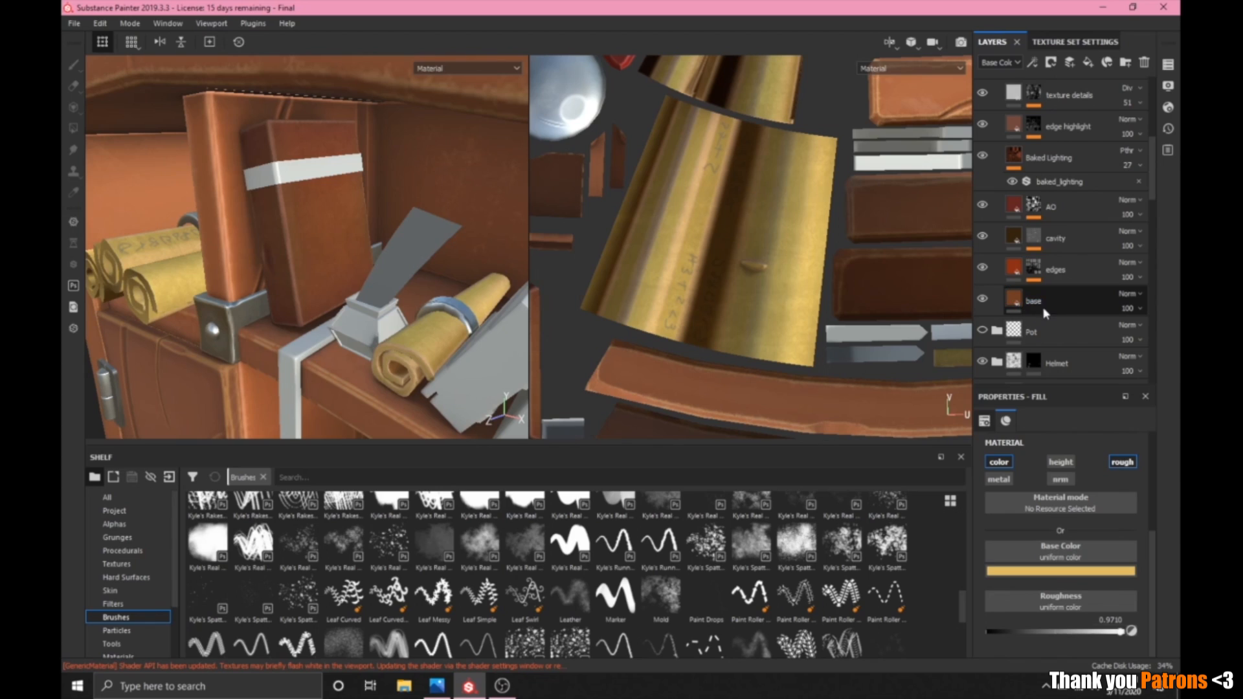
pyautogui.click(984, 269)
pyautogui.click(984, 270)
pyautogui.click(984, 238)
pyautogui.click(984, 237)
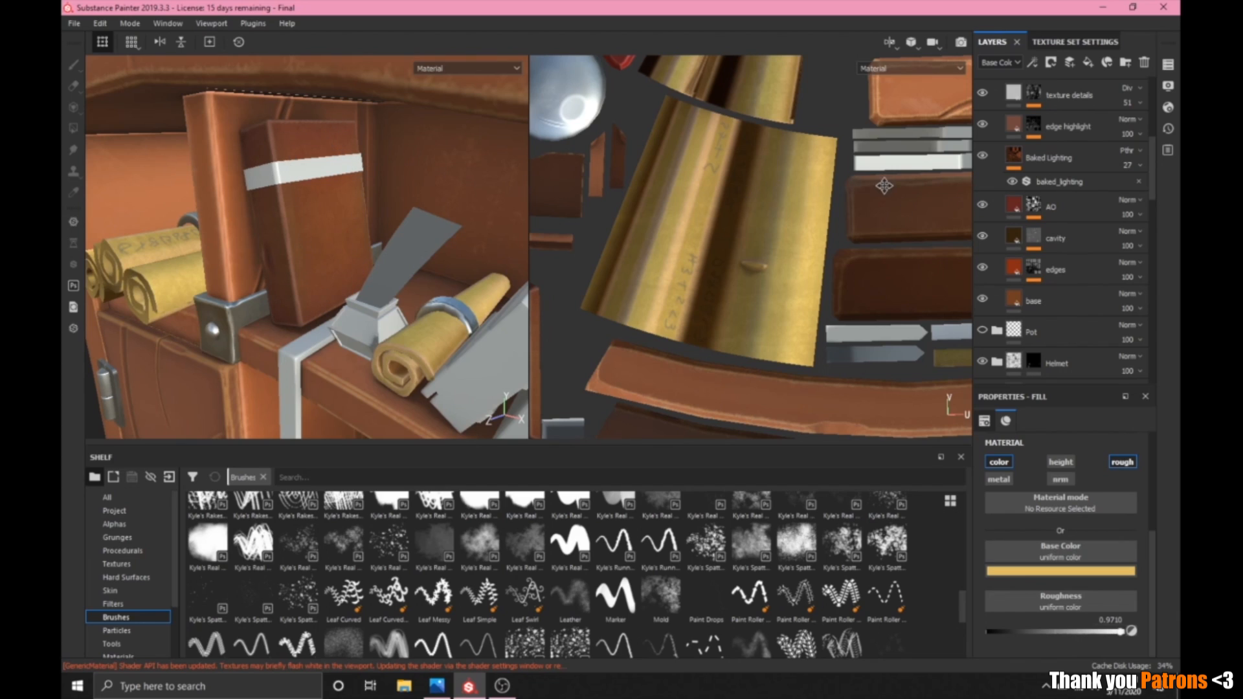
# Review the upper layers of the Book1 folder, including texture details, and inspect their effect on the brown book.
pyautogui.scroll(1, 985, 194)
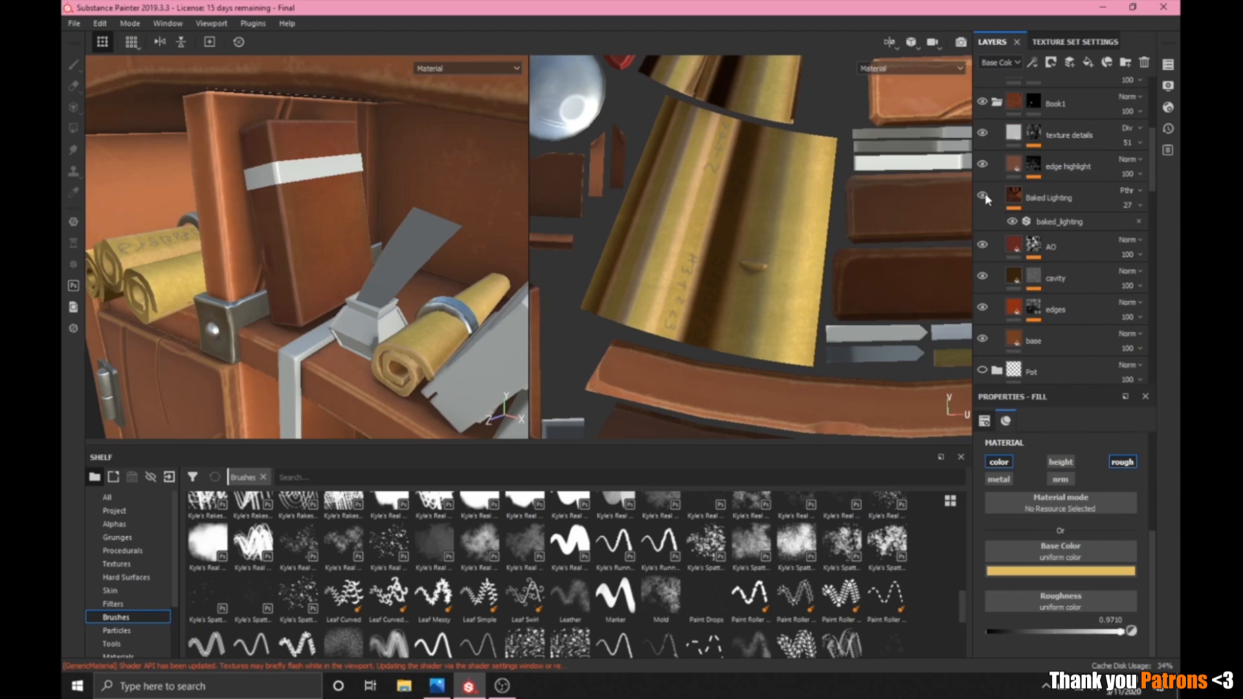
pyautogui.scroll(1, 1004, 214)
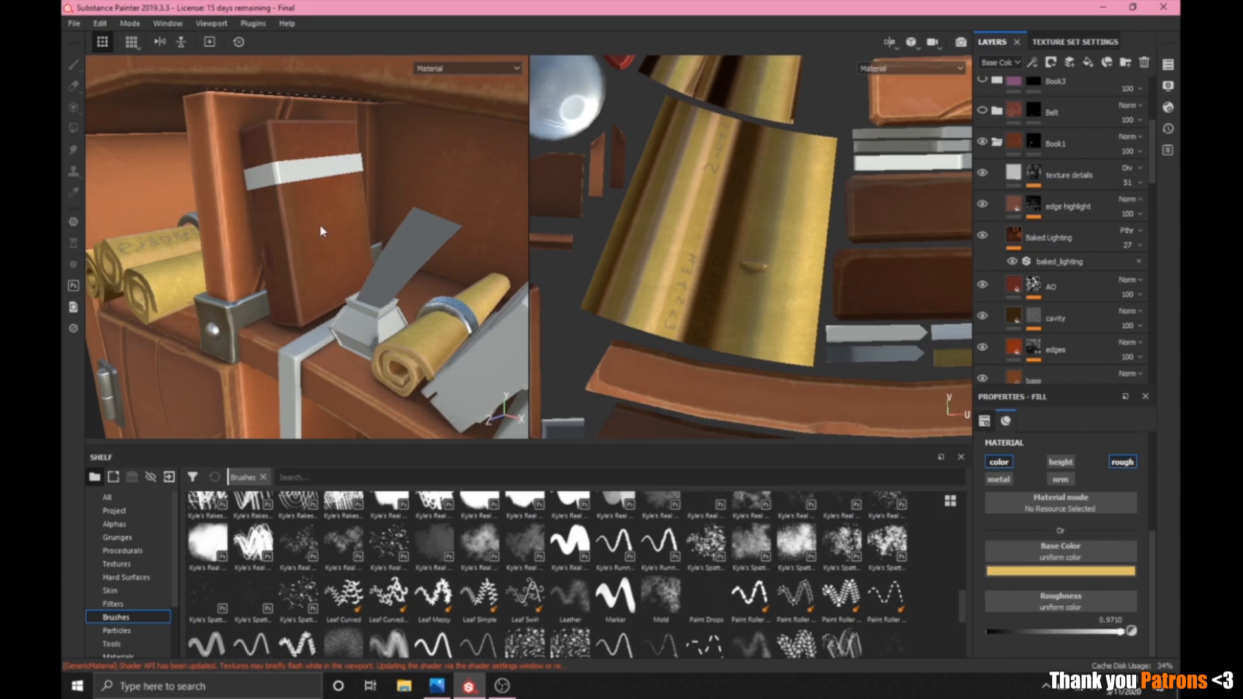
pyautogui.keyDown('alt'); pyautogui.moveTo(272, 130); pyautogui.dragTo(307, 201); pyautogui.keyUp('alt')
pyautogui.scroll(1, 1006, 215)
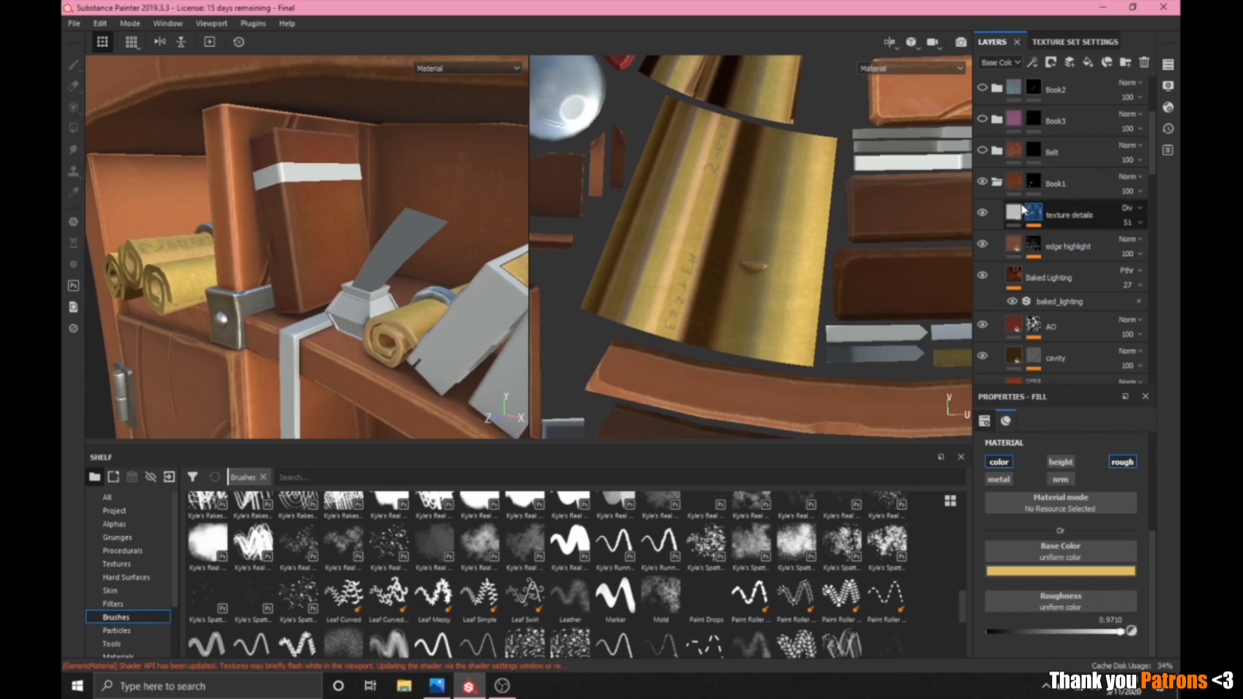
pyautogui.click(982, 214)
pyautogui.keyDown('alt'); pyautogui.moveTo(382, 227); pyautogui.dragTo(320, 232); pyautogui.keyUp('alt')
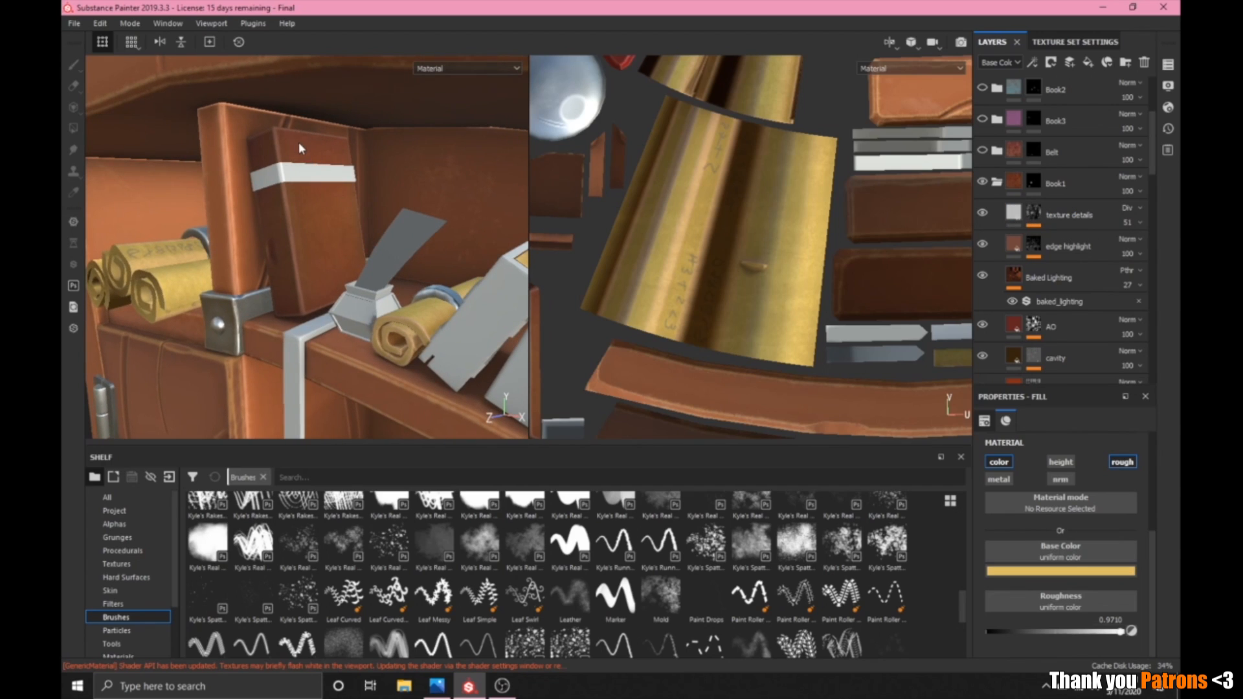
pyautogui.moveTo(336, 302)
pyautogui.keyDown('alt'); pyautogui.mouseDown()
pyautogui.moveTo(350, 311)
pyautogui.moveTo(344, 324)
pyautogui.mouseUp(); pyautogui.keyUp('alt')
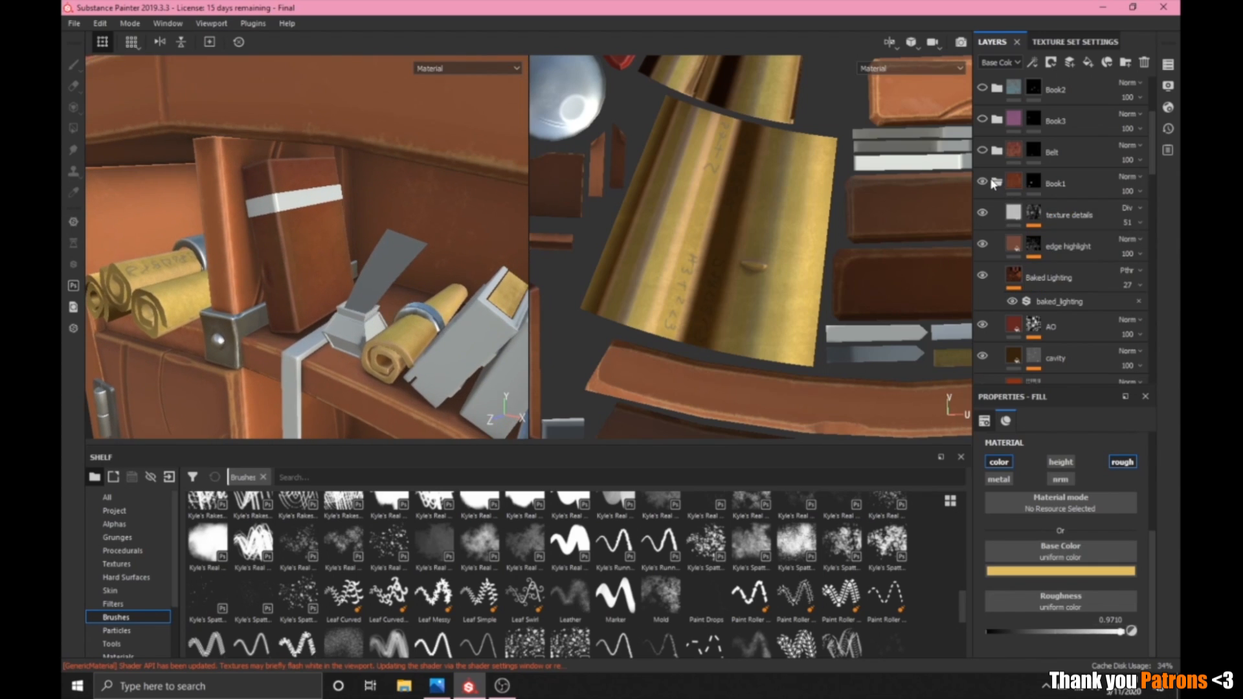
# Collapse the Book1 folder and make the Belt folder visible, framing the strap hanging from the upper shelf.
pyautogui.click(997, 182)
pyautogui.click(984, 150)
pyautogui.keyDown('alt'); pyautogui.moveTo(285, 408); pyautogui.dragTo(300, 388); pyautogui.keyUp('alt')
pyautogui.keyDown('alt'); pyautogui.moveTo(299, 389); pyautogui.dragTo(307, 253, button='middle'); pyautogui.keyUp('alt')
pyautogui.keyDown('alt'); pyautogui.moveTo(369, 165); pyautogui.dragTo(364, 238); pyautogui.keyUp('alt')
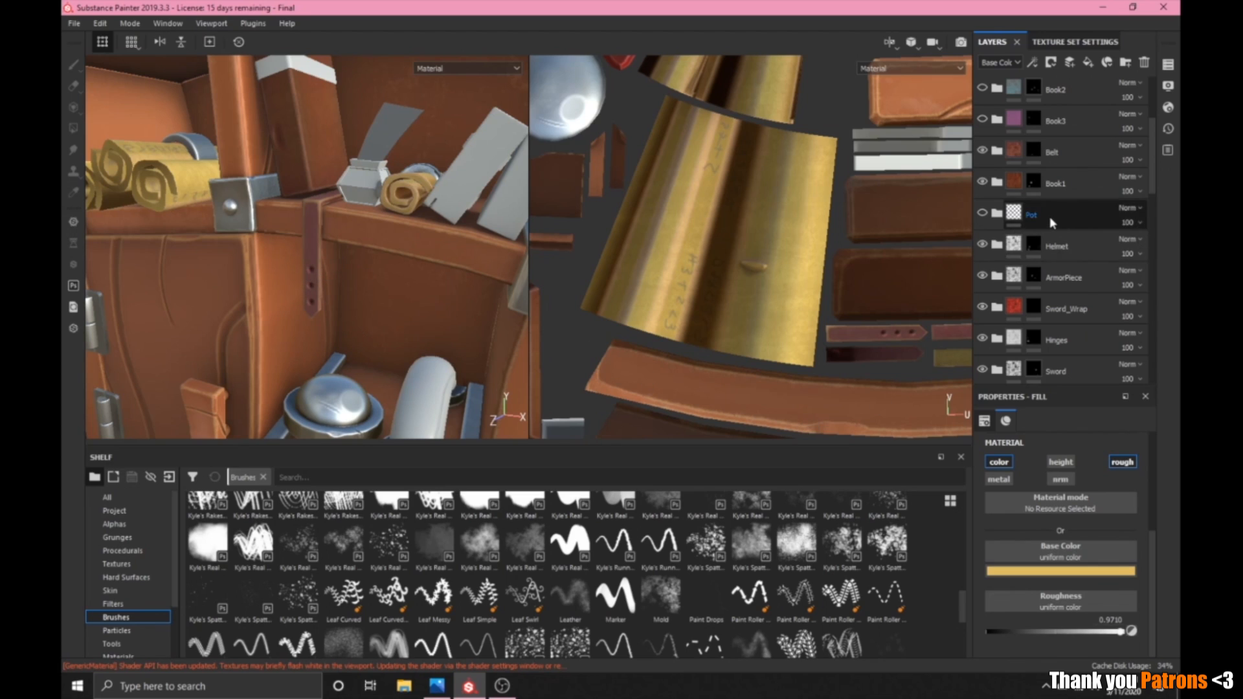
# Make the Pot folder visible and inspect the ink pot on the upper shelf.
pyautogui.scroll(1, 1050, 216)
pyautogui.scroll(-3, 359, 305)
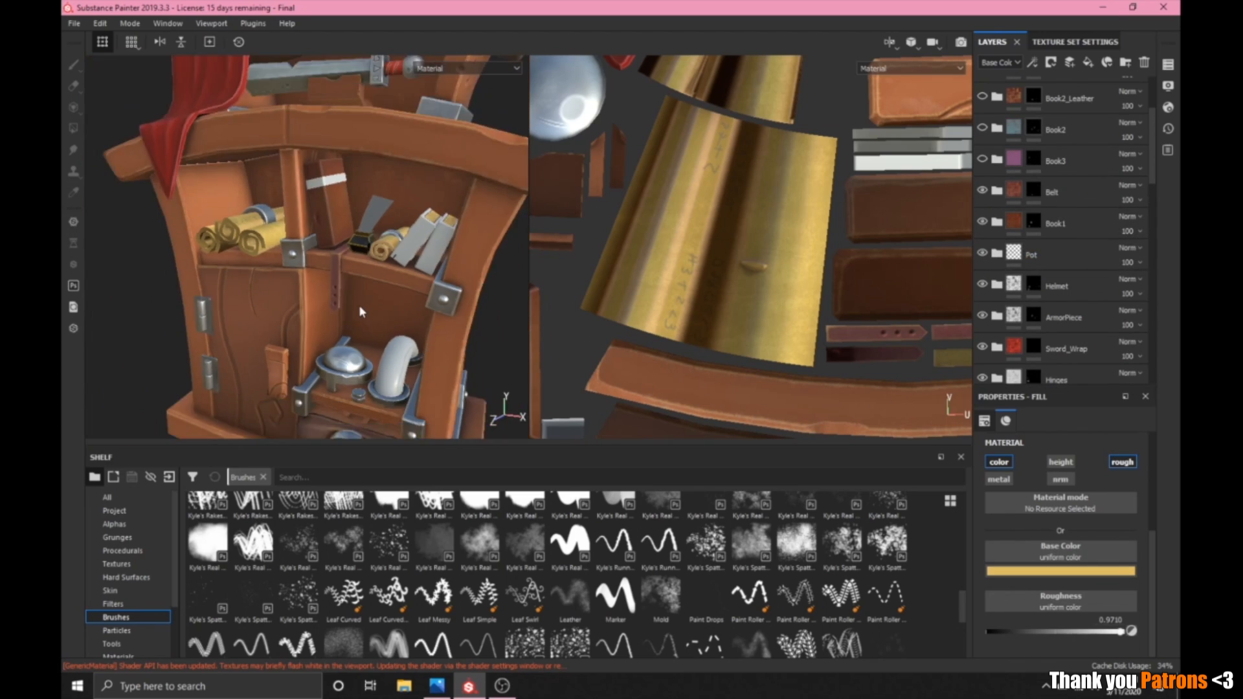
pyautogui.keyDown('alt'); pyautogui.moveTo(359, 304); pyautogui.dragTo(369, 324); pyautogui.keyUp('alt')
pyautogui.scroll(4, 369, 324)
pyautogui.scroll(2, 302, 277)
pyautogui.keyDown('alt'); pyautogui.moveTo(302, 277); pyautogui.dragTo(329, 297); pyautogui.keyUp('alt')
pyautogui.scroll(-2, 329, 297)
pyautogui.scroll(-2, 328, 295)
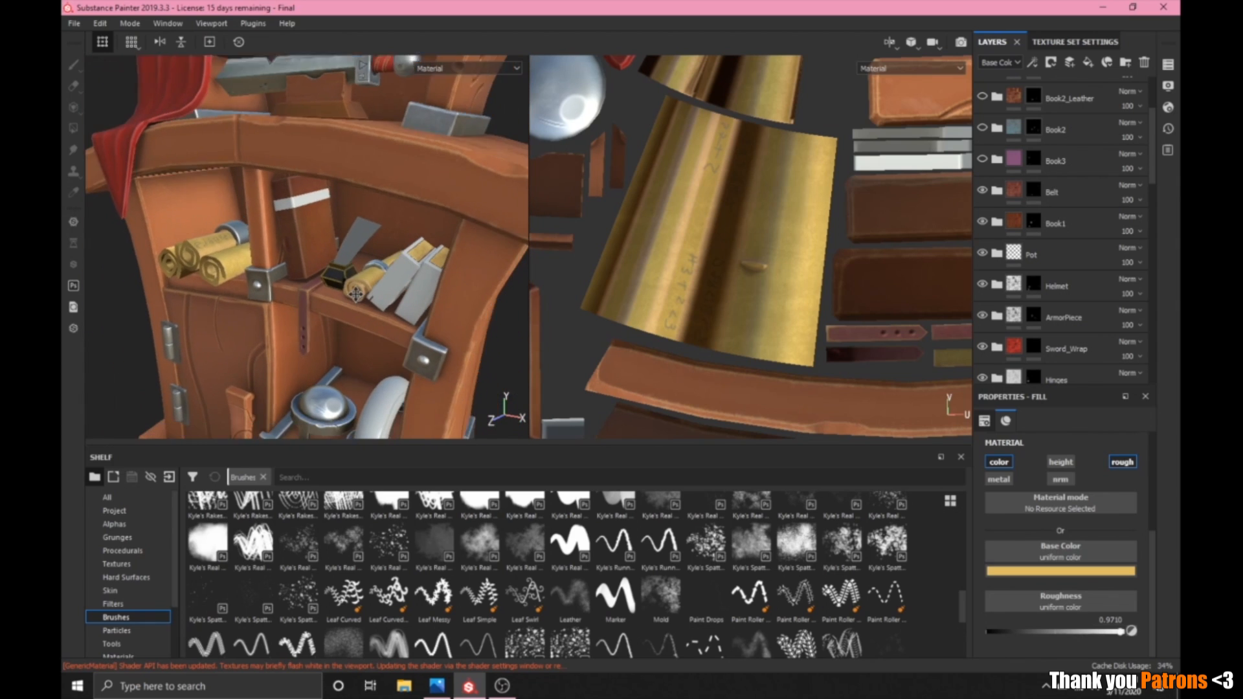
# Frame the upper shelf and switch to Photos to view the same items in the concept art.
pyautogui.keyDown('alt'); pyautogui.moveTo(328, 295); pyautogui.dragTo(323, 279, button='middle'); pyautogui.keyUp('alt')
pyautogui.click(437, 686)
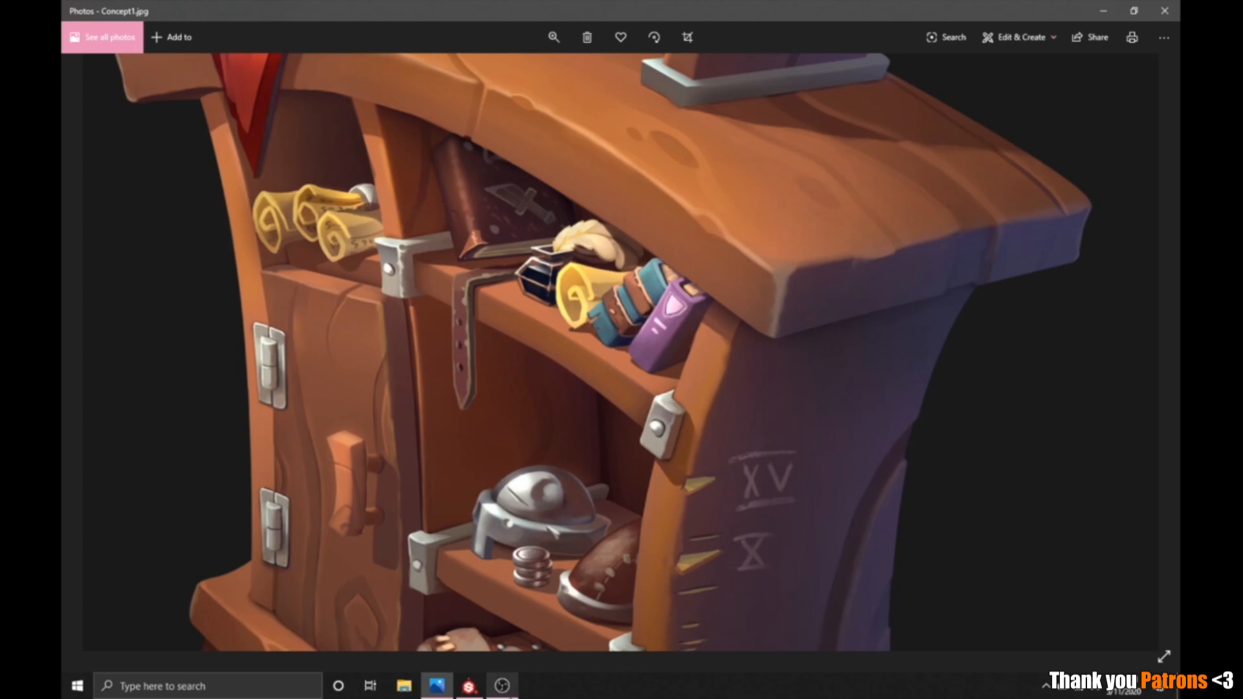
# Switch to Substance Painter and make the Book2 and Book3 folders visible, framing the small books on the upper shelf.
pyautogui.moveTo(475, 692)
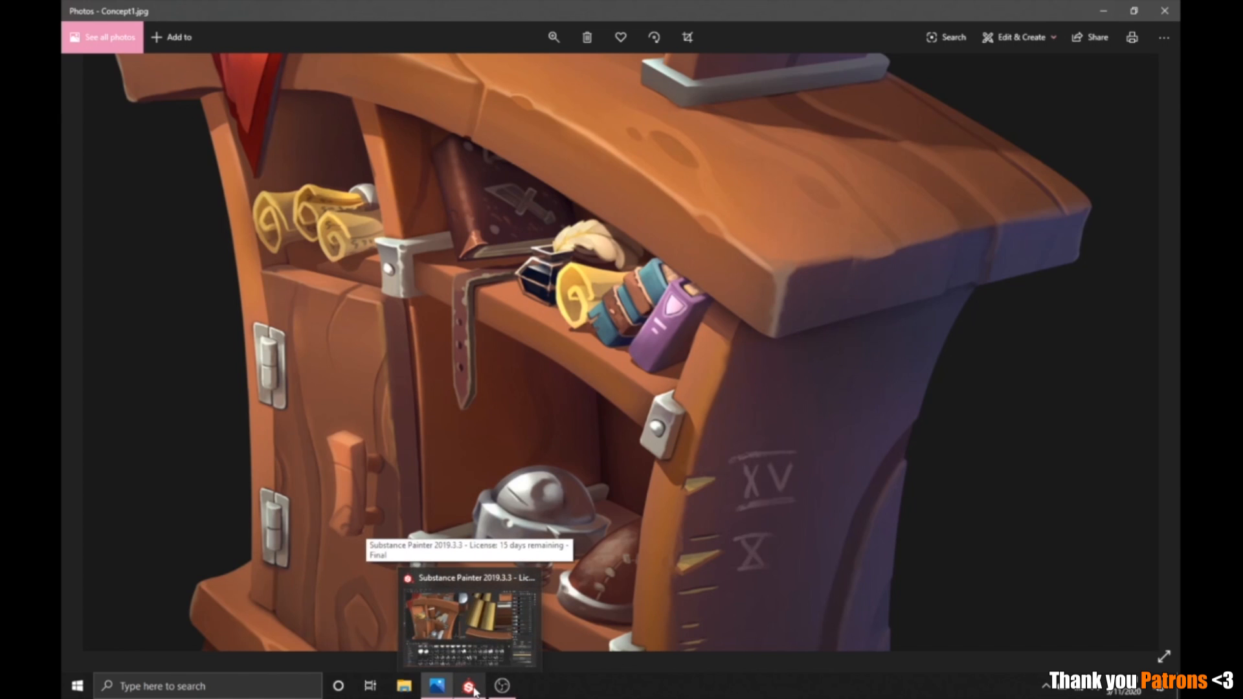
pyautogui.click(474, 691)
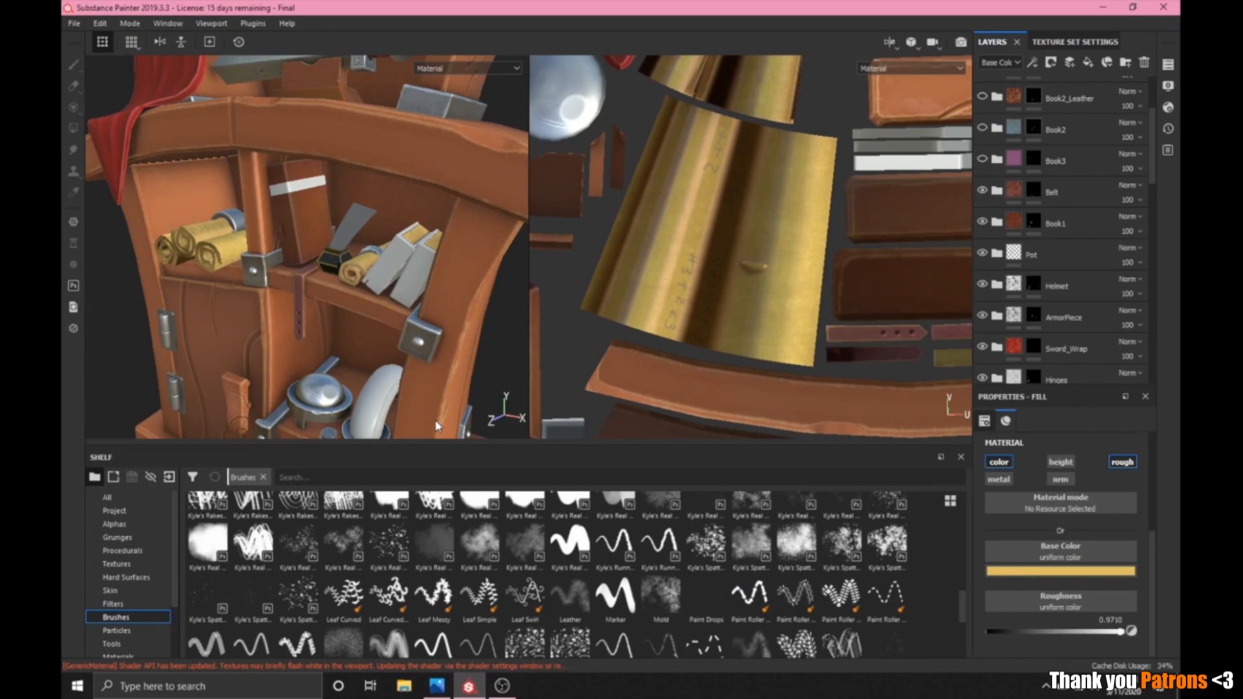
pyautogui.scroll(1, 982, 156)
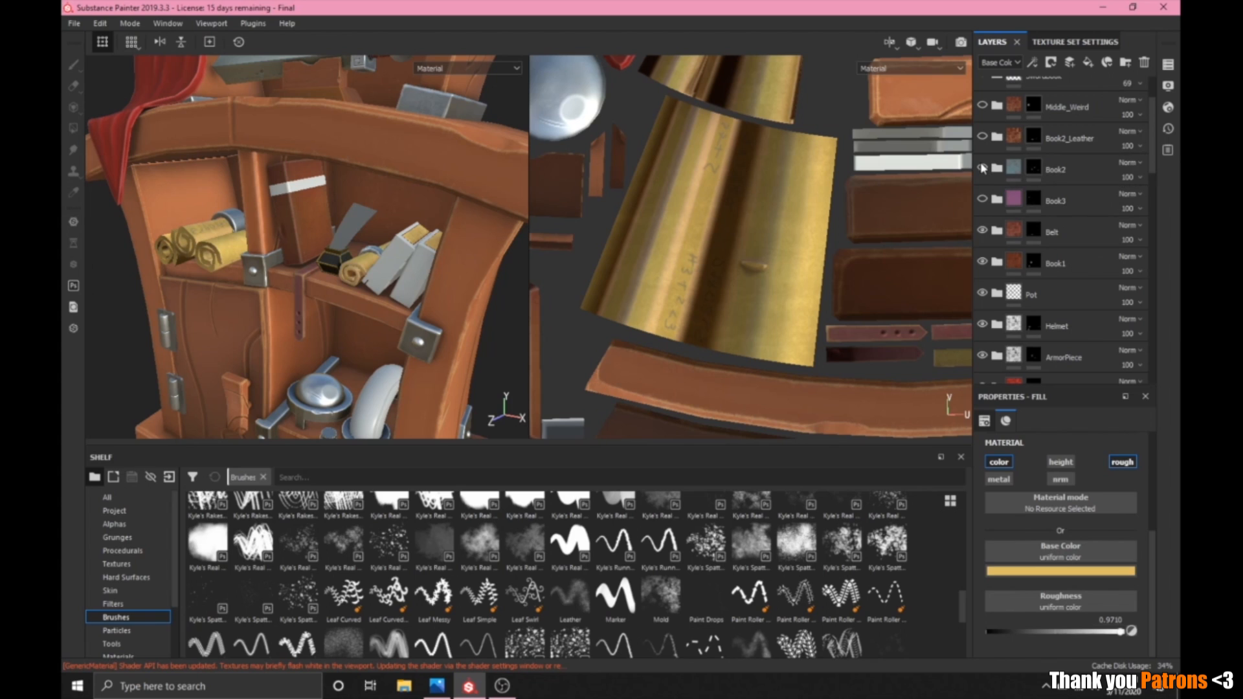
pyautogui.click(982, 167)
pyautogui.click(983, 198)
pyautogui.keyDown('alt'); pyautogui.moveTo(401, 272); pyautogui.dragTo(442, 282); pyautogui.keyUp('alt')
pyautogui.scroll(2, 440, 278)
pyautogui.scroll(3, 441, 281)
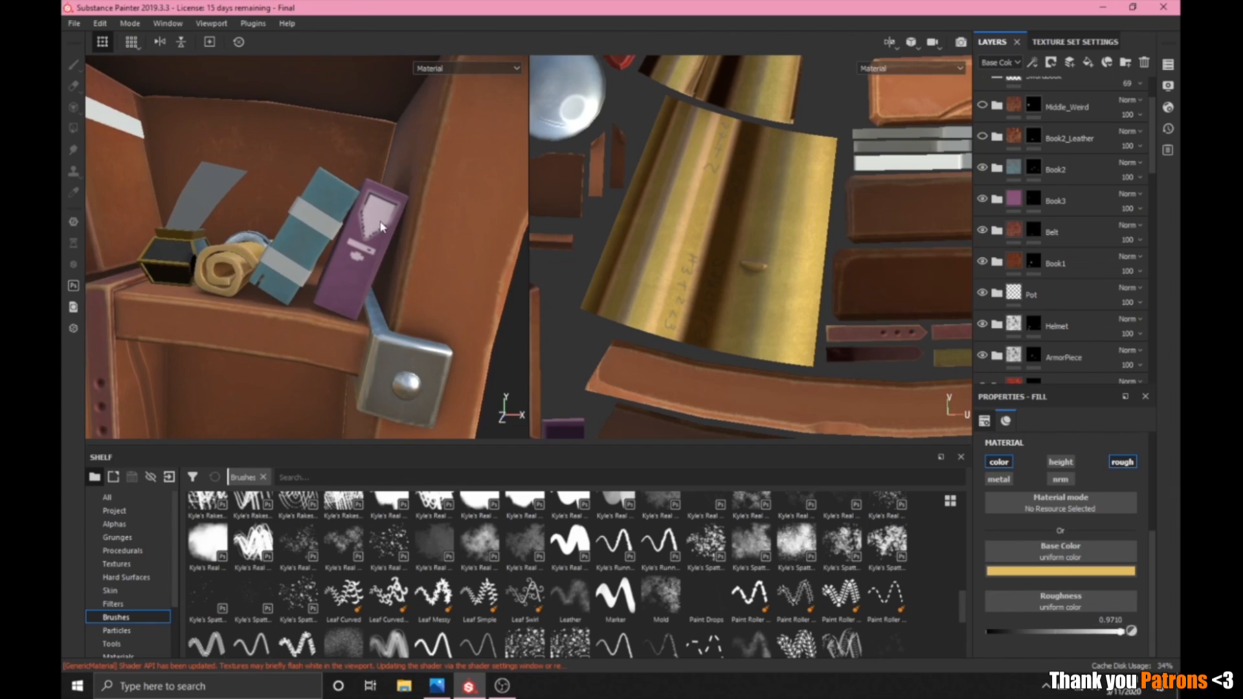
# Compare the teal and purple books on the upper shelf with the concept art in Photos.
pyautogui.click(446, 687)
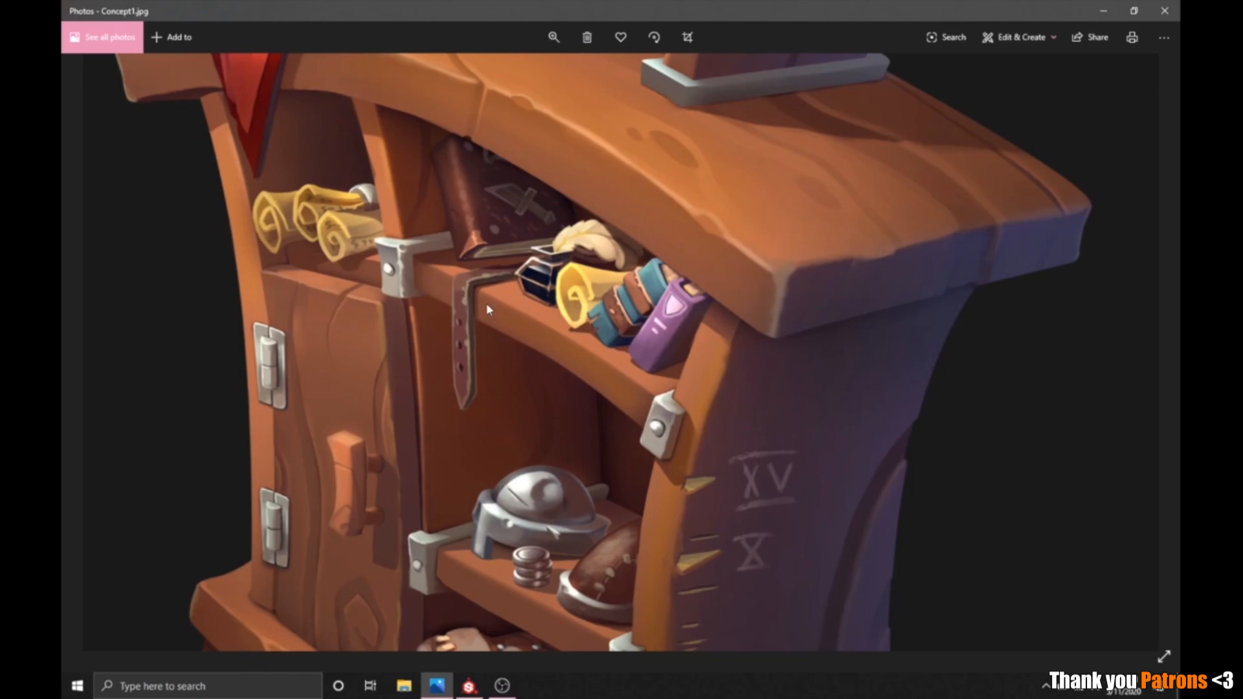
pyautogui.click(468, 687)
pyautogui.keyDown('alt'); pyautogui.moveTo(396, 348); pyautogui.dragTo(370, 300); pyautogui.keyUp('alt')
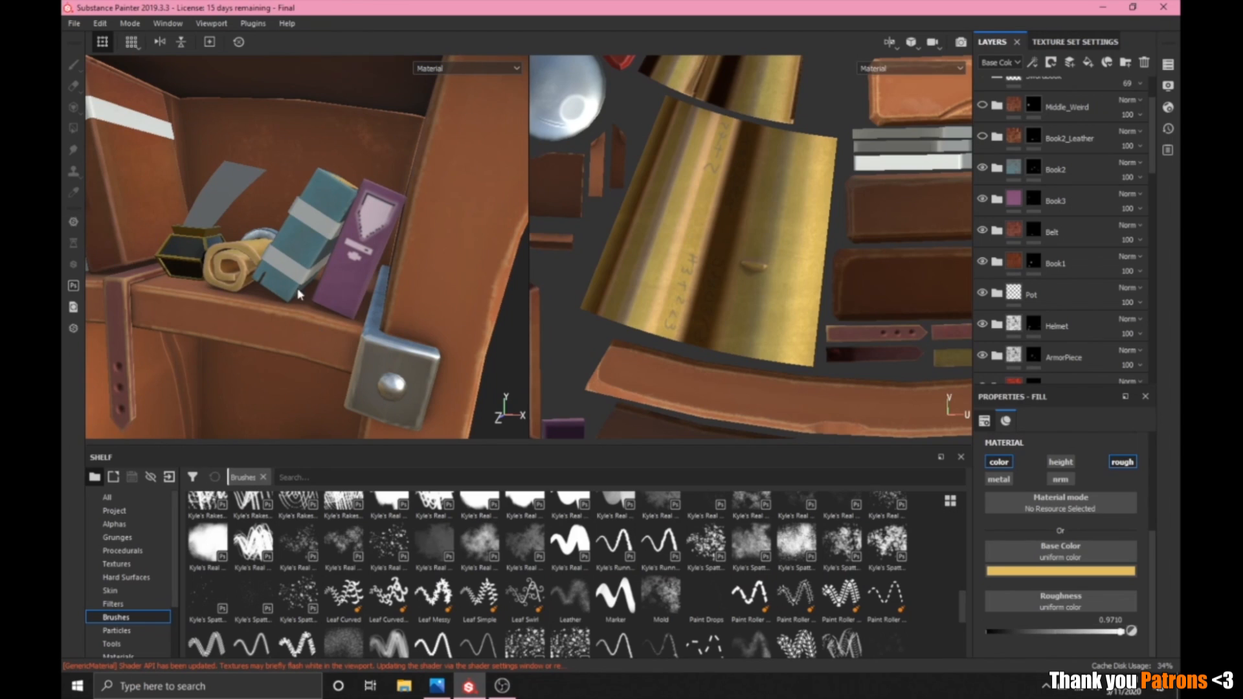
pyautogui.scroll(-3, 289, 317)
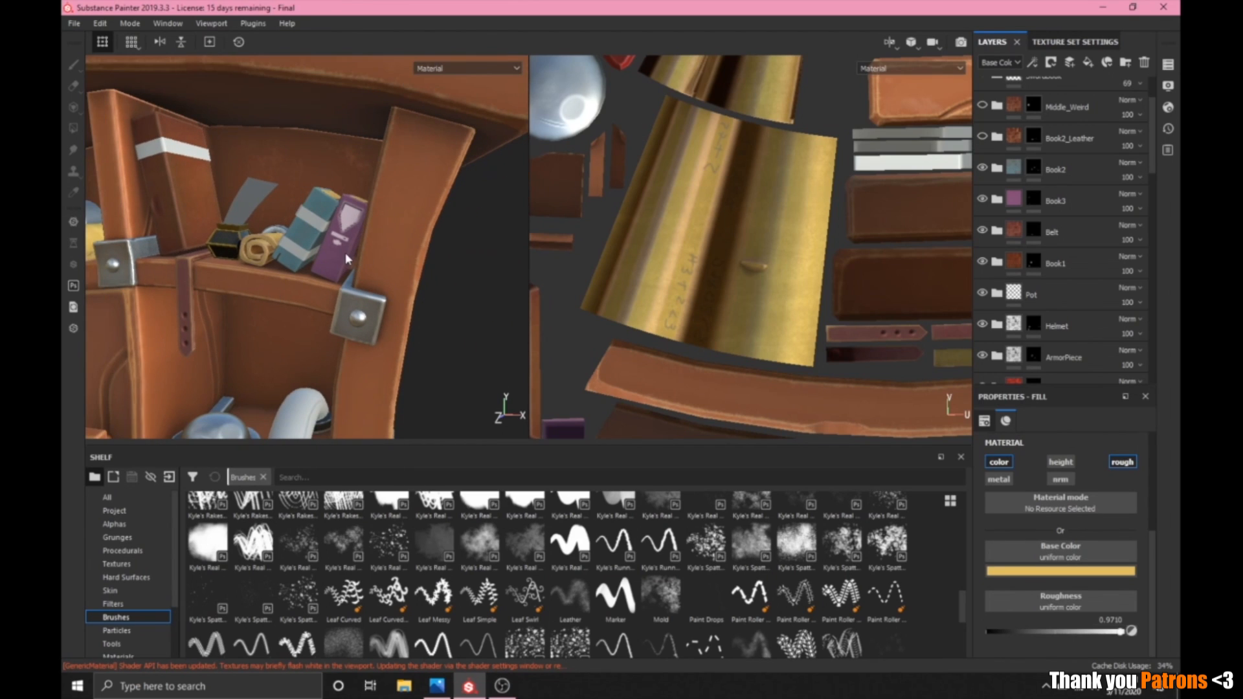
pyautogui.scroll(3, 346, 258)
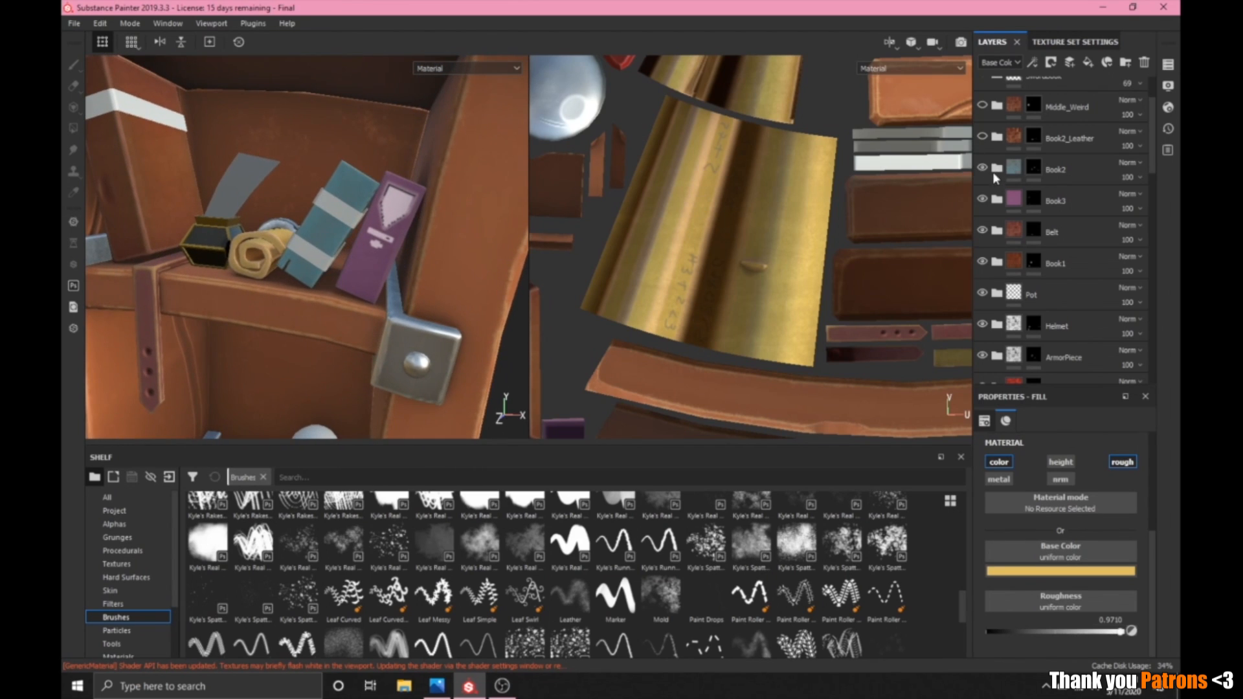
pyautogui.scroll(4, 402, 293)
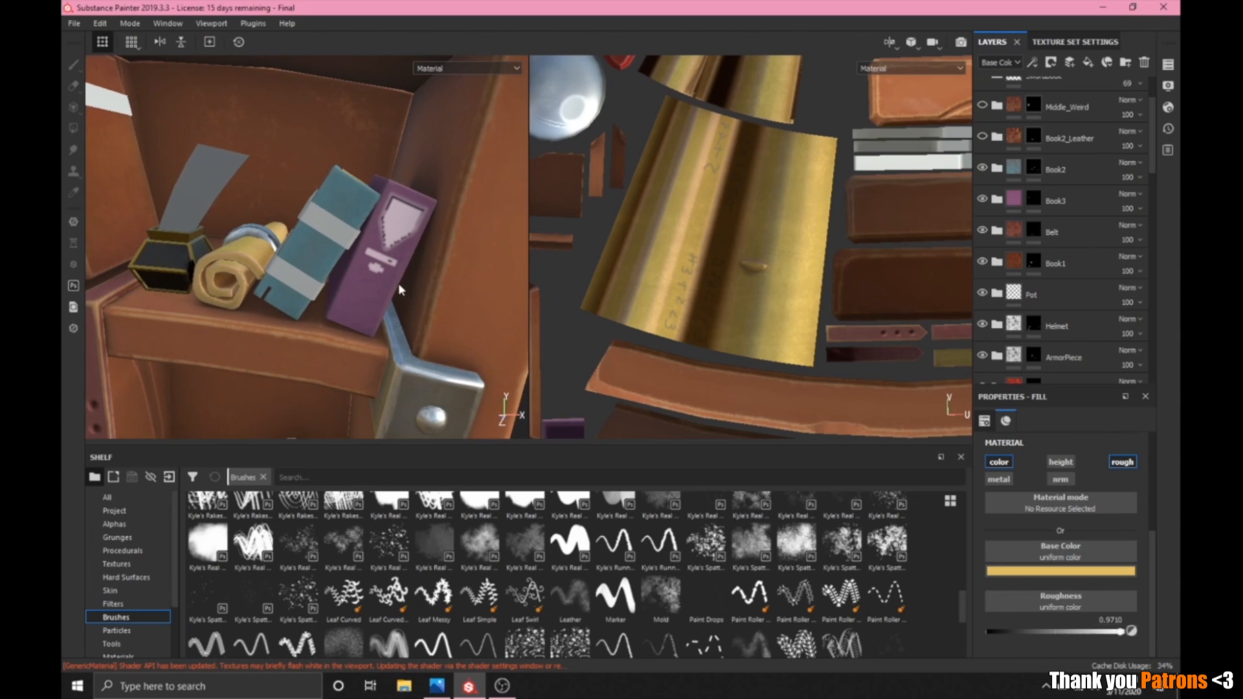
pyautogui.click(437, 686)
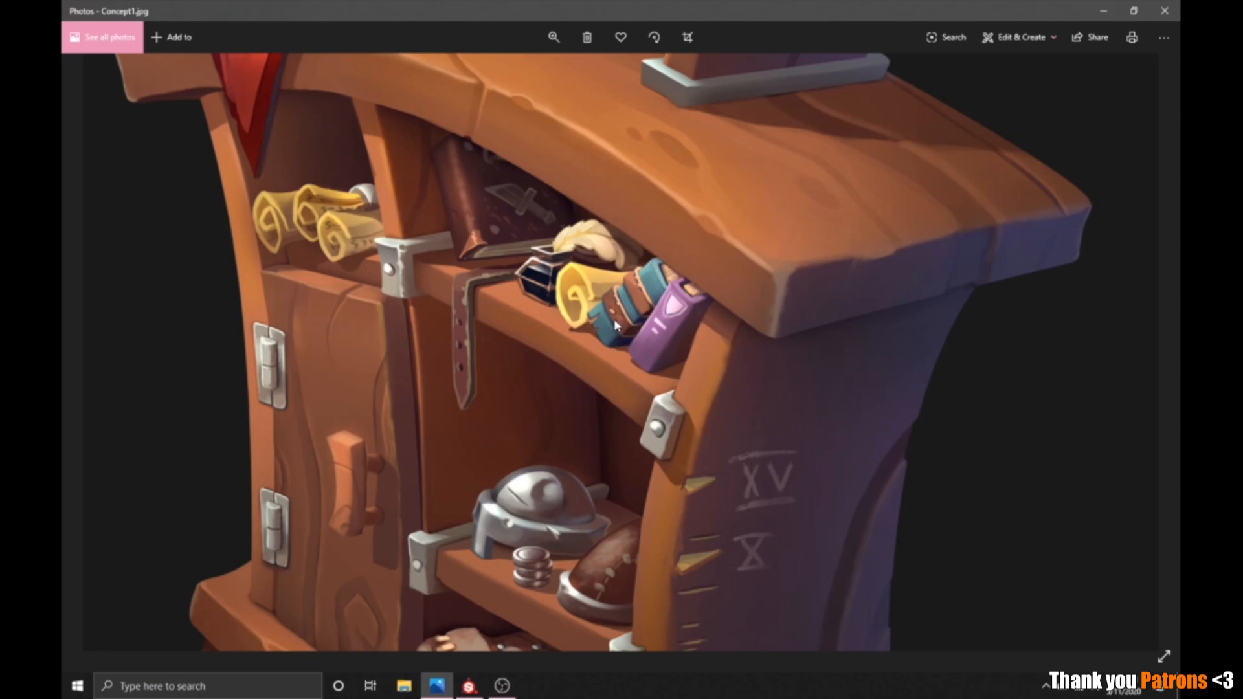
# Return to Substance Painter and make the Book2_Leather folder visible, framing the leather straps on the upper shelf's books.
pyautogui.click(469, 685)
pyautogui.scroll(3, 317, 293)
pyautogui.moveTo(369, 310); pyautogui.dragTo(427, 317, button='middle')
pyautogui.click(982, 136)
pyautogui.moveTo(395, 240)
pyautogui.keyDown('alt'); pyautogui.mouseDown()
pyautogui.moveTo(355, 273)
pyautogui.moveTo(388, 231)
pyautogui.mouseUp(); pyautogui.keyUp('alt')
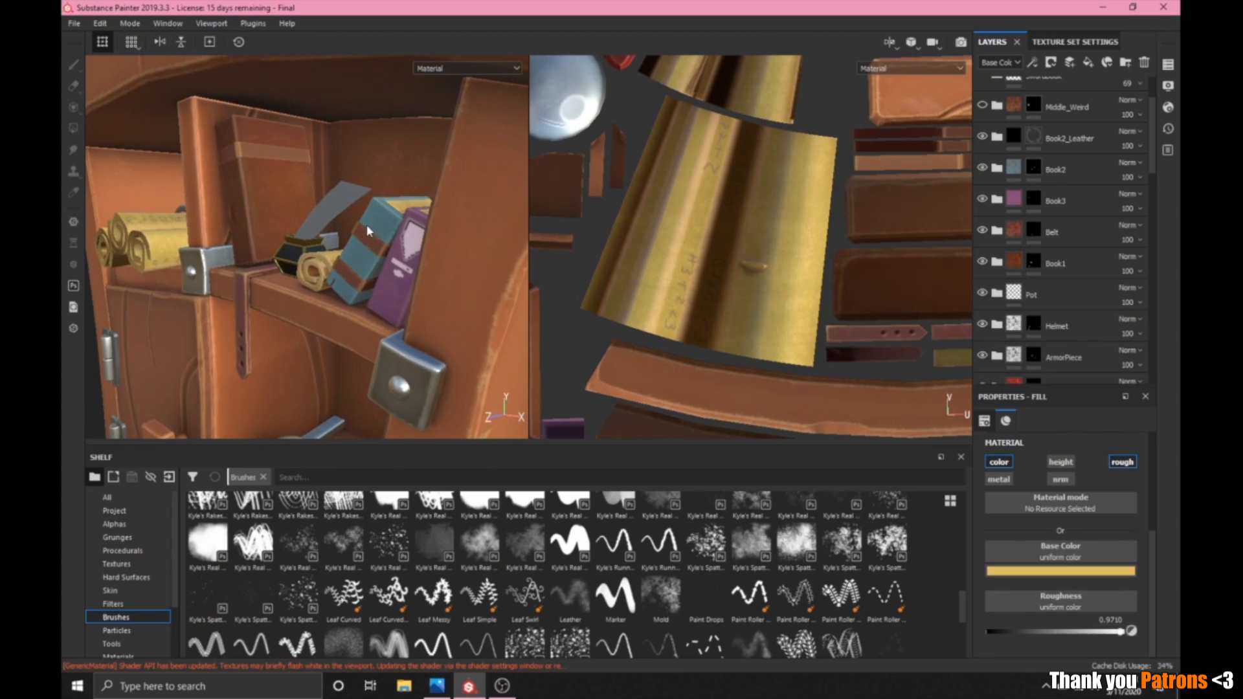
pyautogui.keyDown('alt'); pyautogui.moveTo(413, 322); pyautogui.dragTo(449, 352); pyautogui.keyUp('alt')
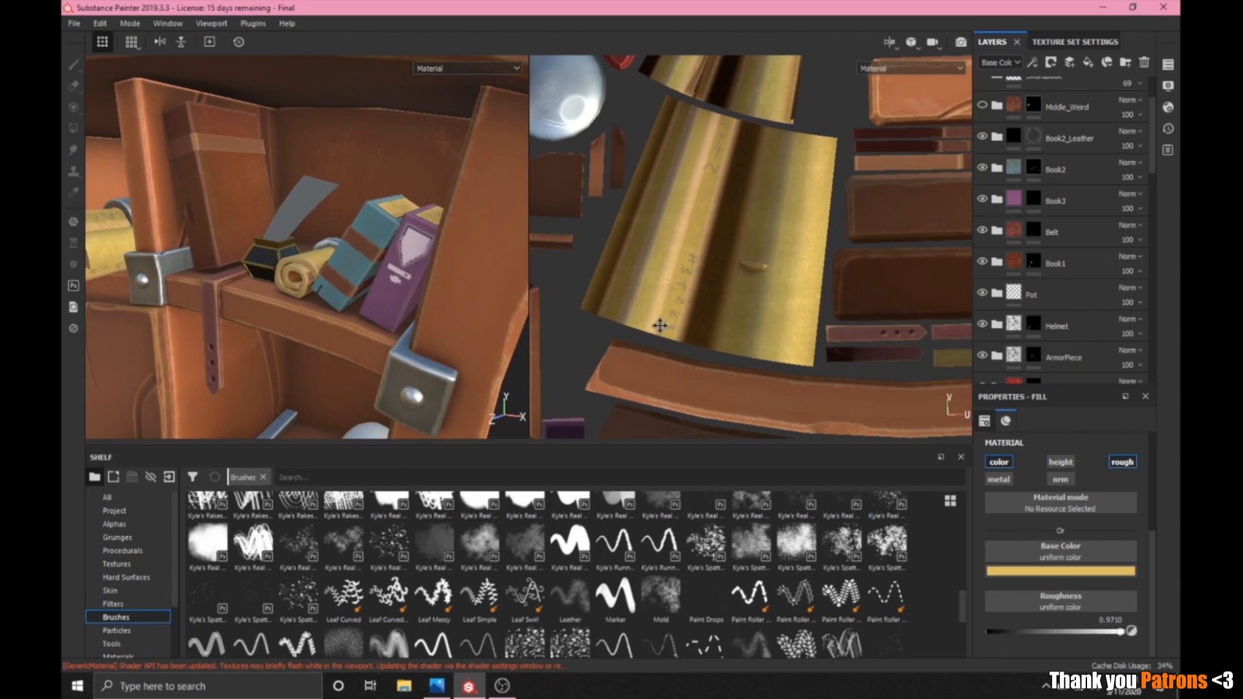
# Make the Middle_Weird folder visible and frame the rounded leather piece beside the helmet on the middle shelf.
pyautogui.scroll(1, 996, 178)
pyautogui.click(981, 145)
pyautogui.scroll(-3, 369, 304)
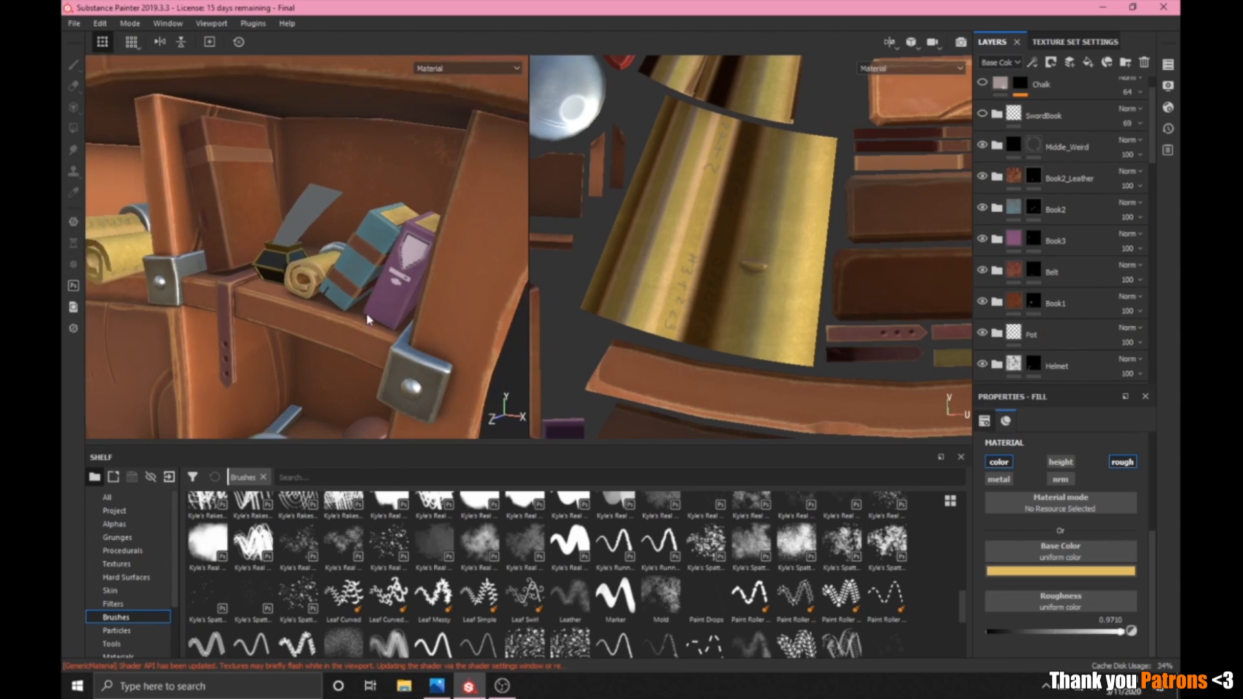
pyautogui.keyDown('alt'); pyautogui.moveTo(369, 304); pyautogui.dragTo(347, 169, button='middle'); pyautogui.keyUp('alt')
pyautogui.keyDown('alt'); pyautogui.moveTo(347, 169); pyautogui.dragTo(361, 299); pyautogui.keyUp('alt')
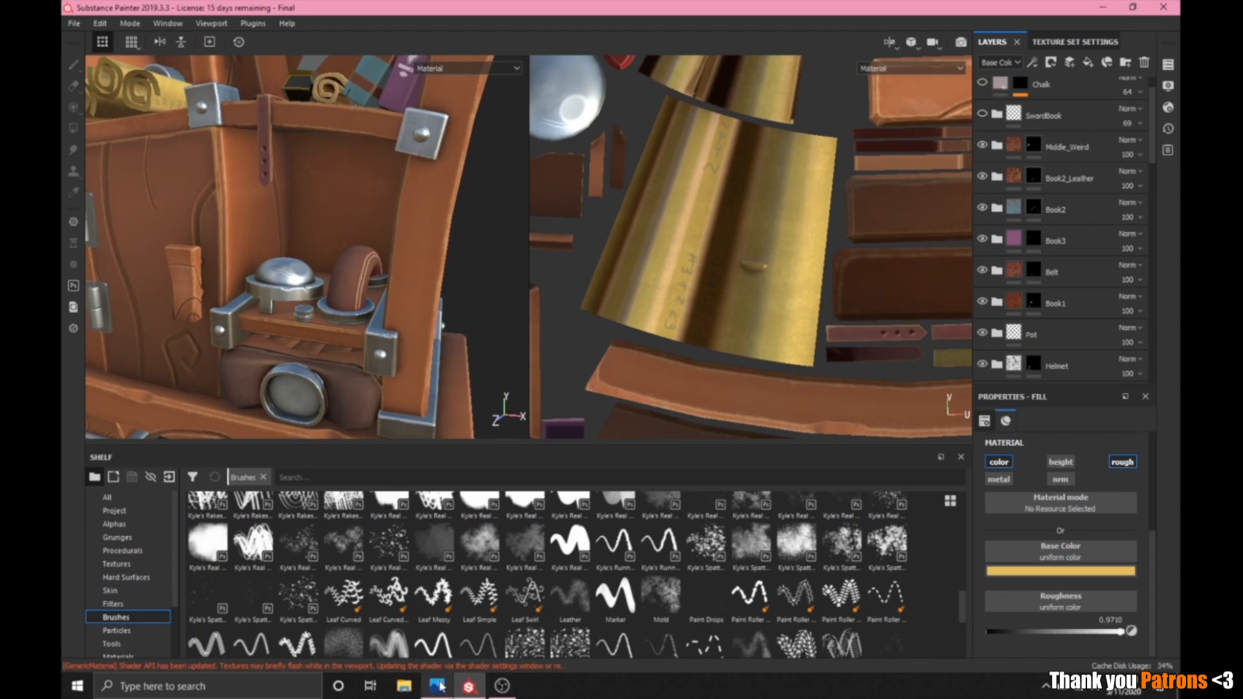
# Switch to Photos and examine the cabinet's shelves in the concept art, from the stitched leather piece up to the books.
pyautogui.click(436, 686)
pyautogui.moveTo(657, 429); pyautogui.dragTo(688, 282)
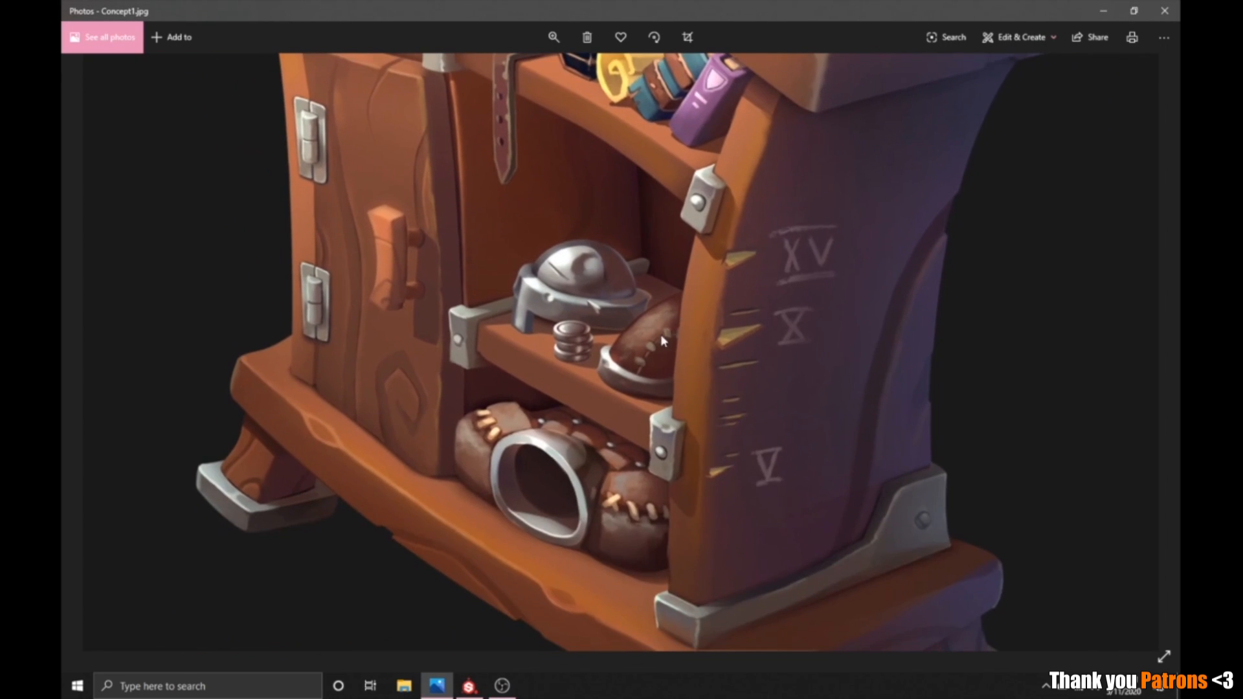
pyautogui.moveTo(660, 348); pyautogui.dragTo(654, 456)
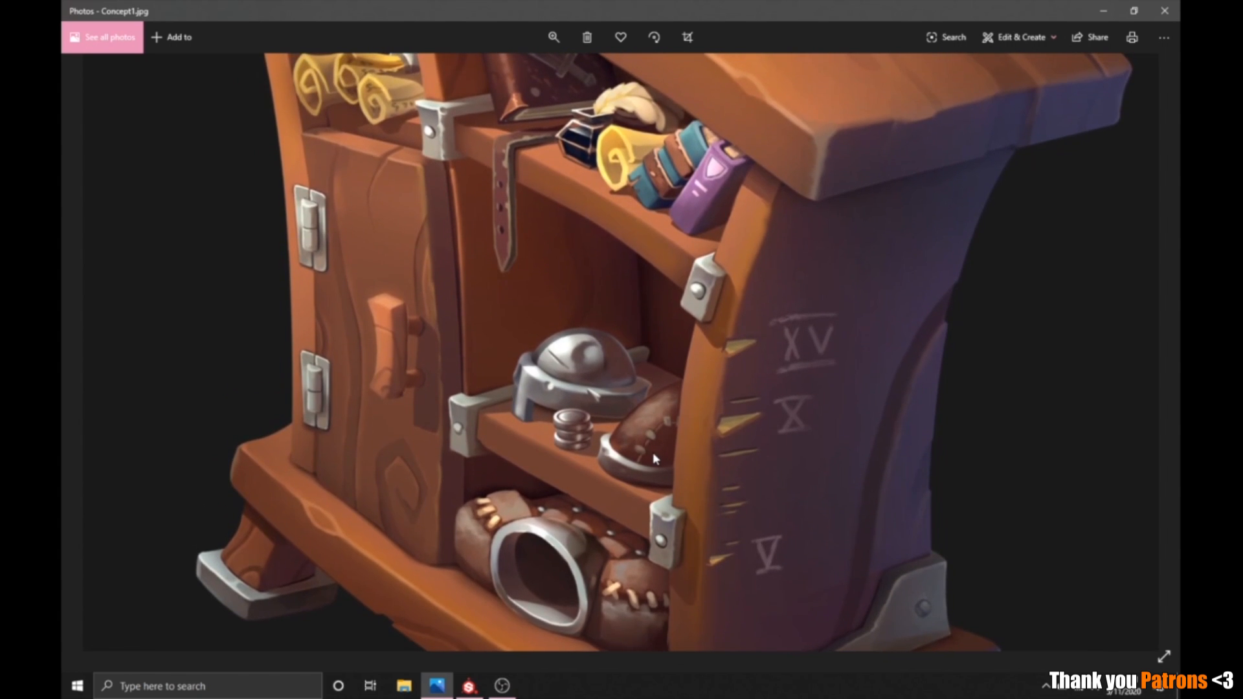
pyautogui.moveTo(632, 289); pyautogui.dragTo(620, 395)
pyautogui.moveTo(679, 123); pyautogui.dragTo(678, 277)
pyautogui.moveTo(703, 571); pyautogui.dragTo(722, 468)
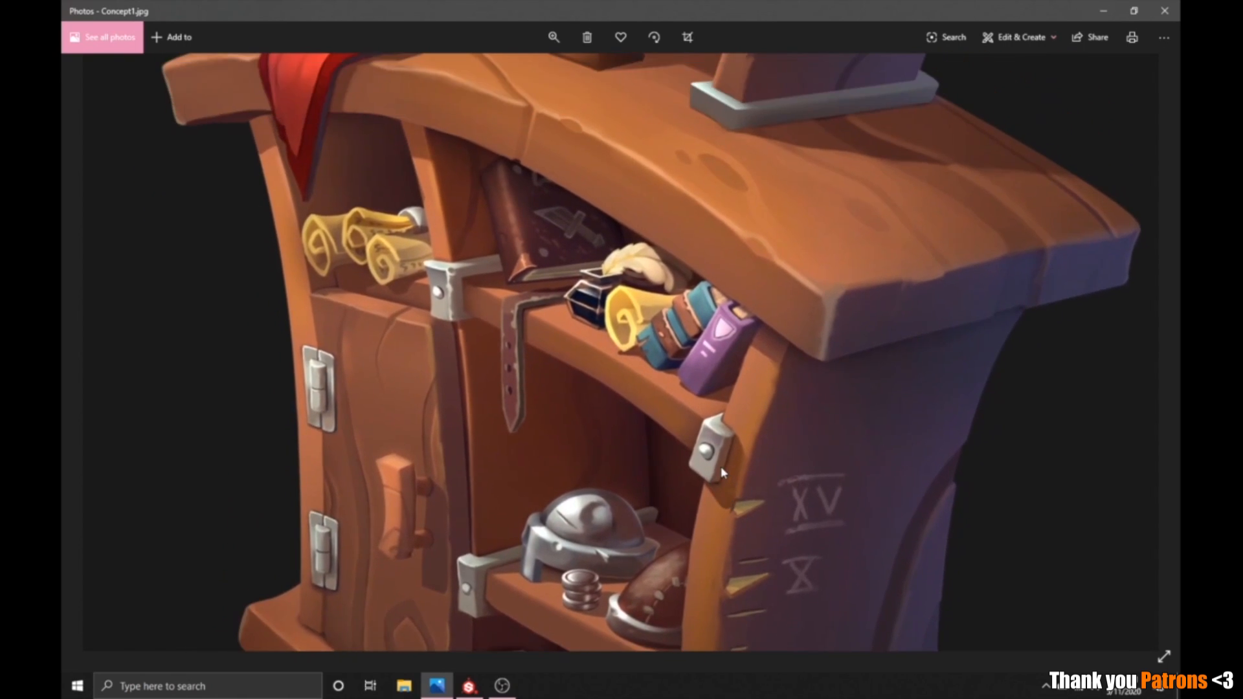
# Frame the upper shelf in Substance Painter, locate the SwordBook folder and check the large book's sword emblem in Photos.
pyautogui.click(469, 686)
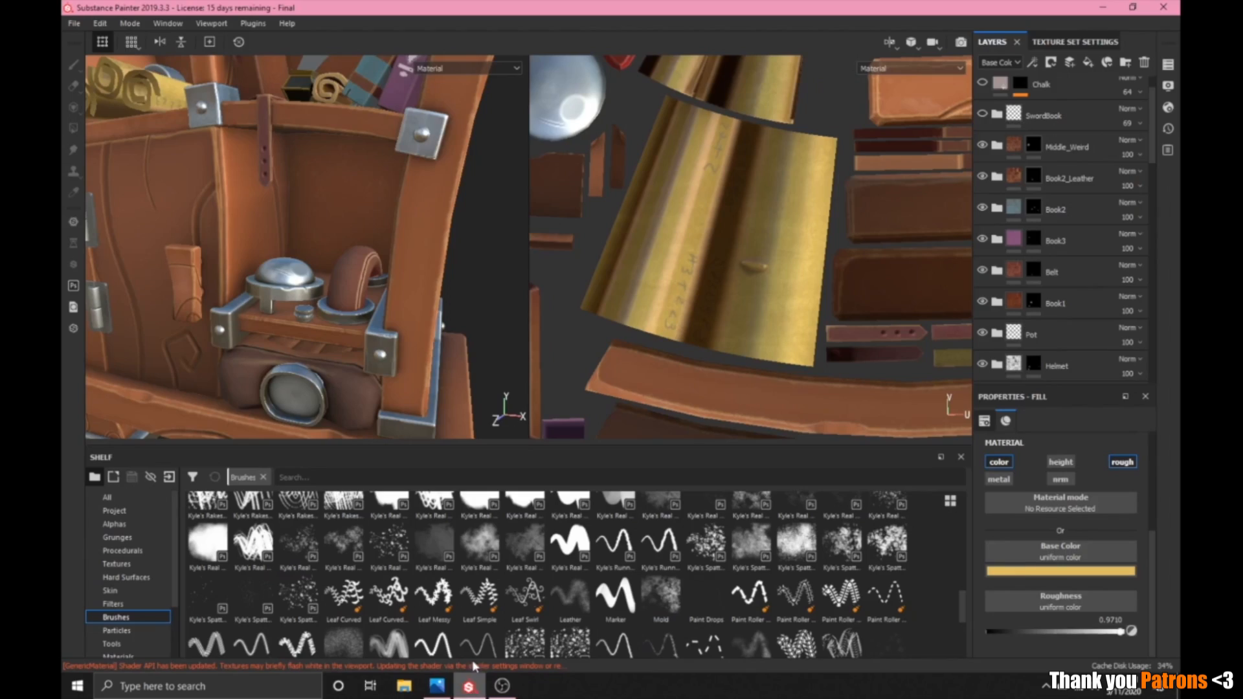
pyautogui.scroll(-3, 368, 338)
pyautogui.keyDown('alt'); pyautogui.moveTo(382, 338); pyautogui.dragTo(360, 338); pyautogui.keyUp('alt')
pyautogui.scroll(4, 386, 297)
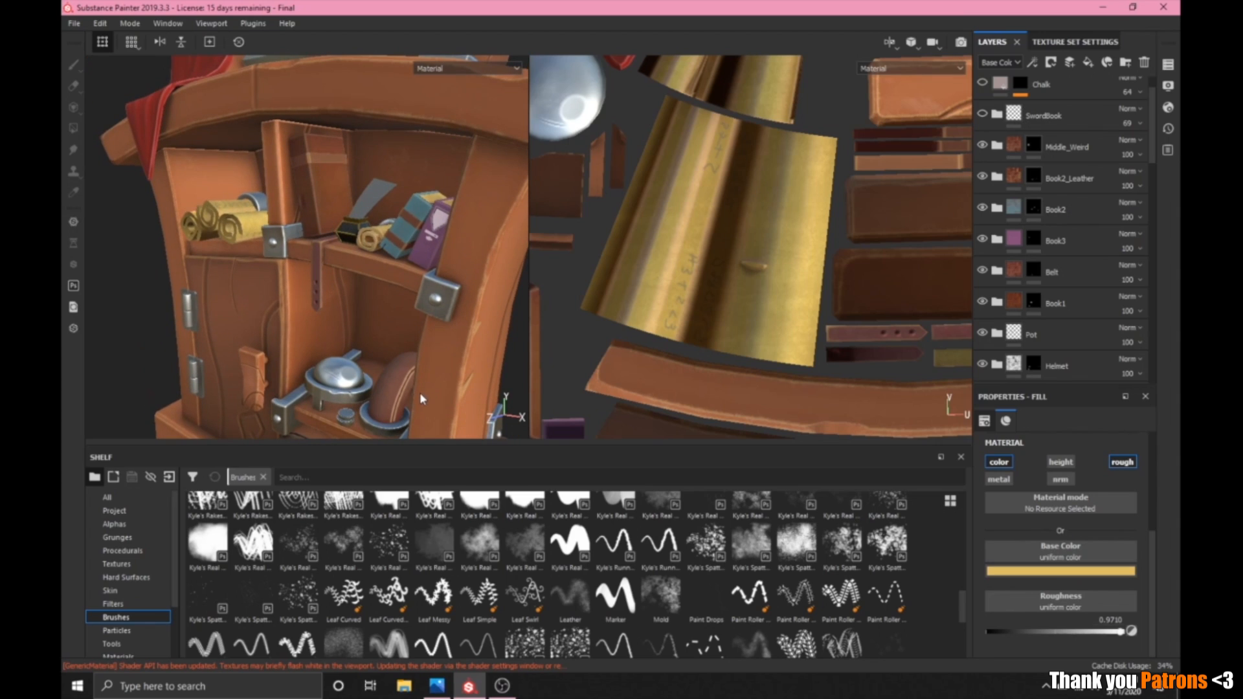
pyautogui.keyDown('alt'); pyautogui.moveTo(409, 375); pyautogui.dragTo(409, 398); pyautogui.keyUp('alt')
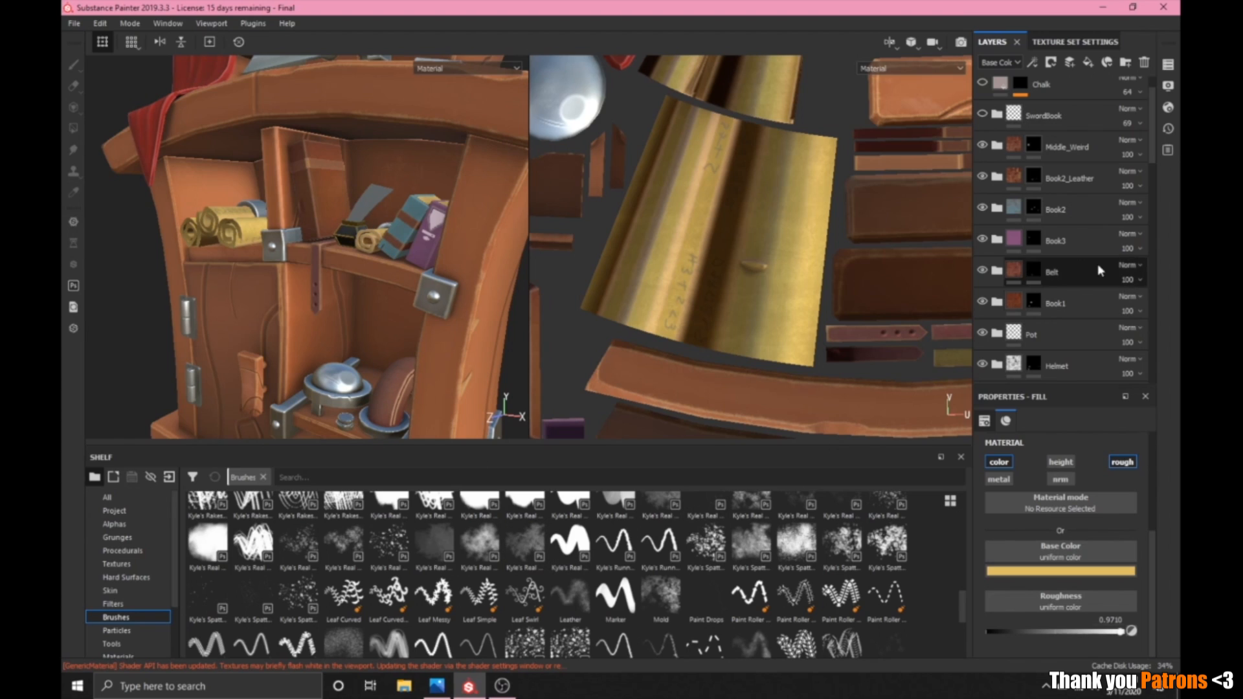
pyautogui.scroll(2, 1068, 279)
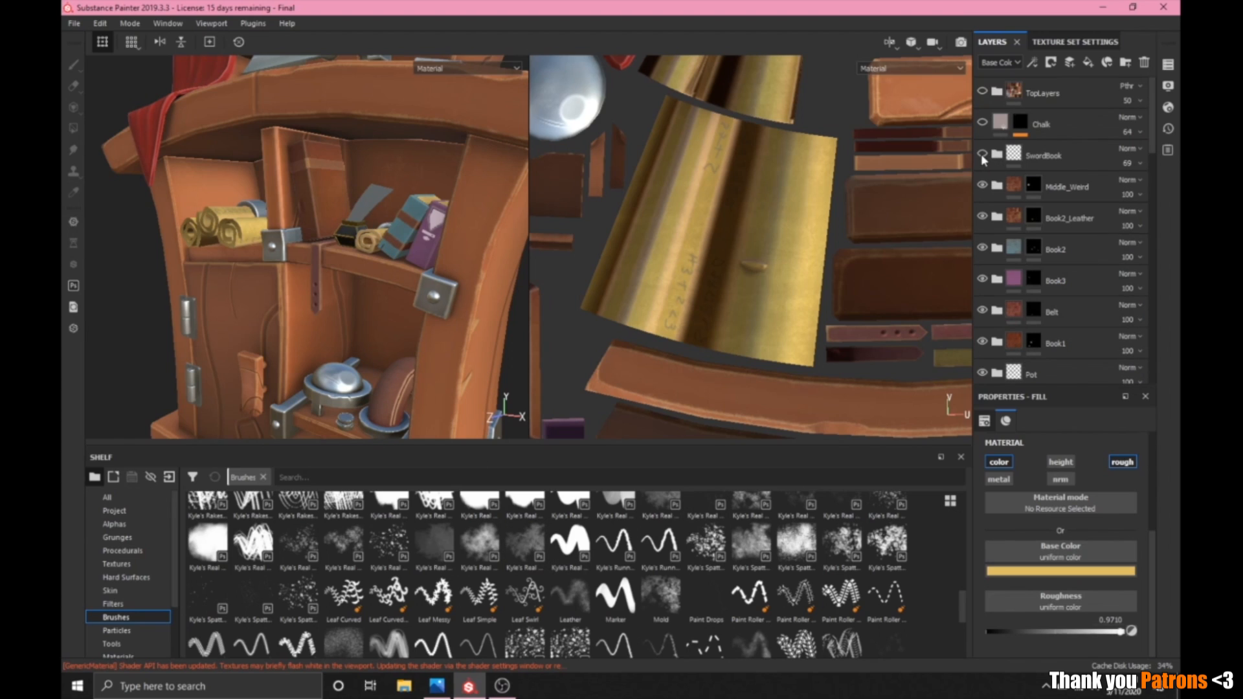
pyautogui.click(437, 686)
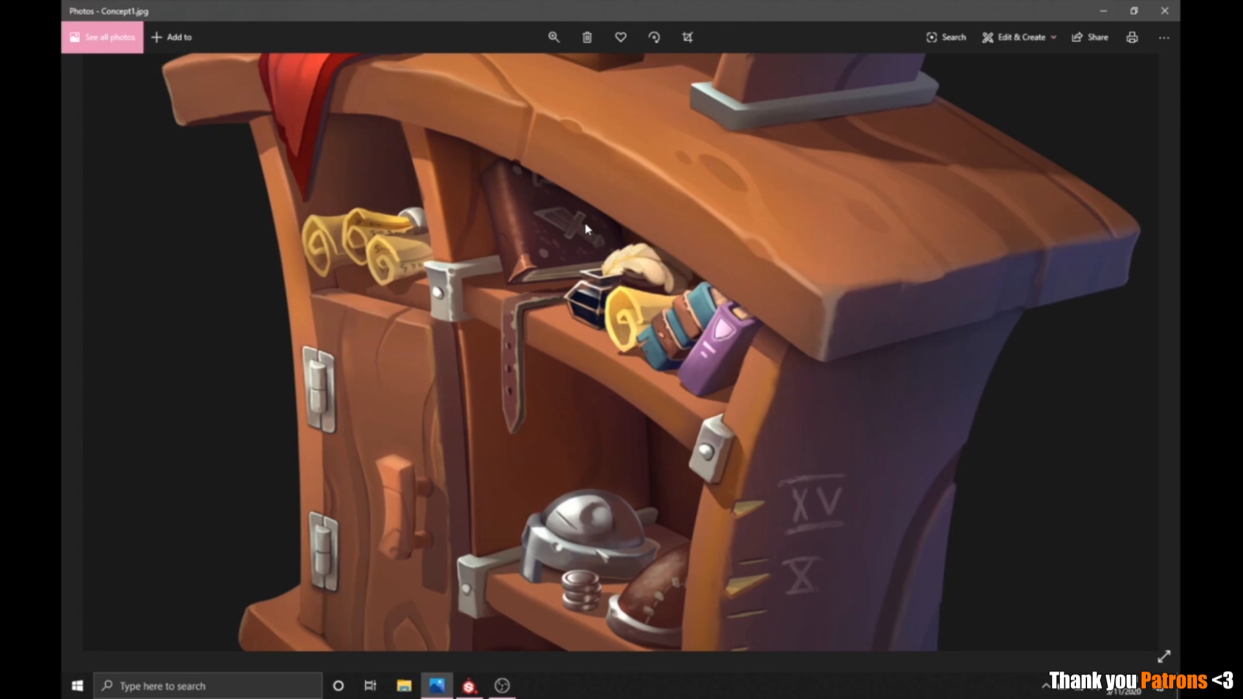
# Switch back to Substance Painter, search all shelf resources for "sword" and preview the sword image.
pyautogui.click(469, 685)
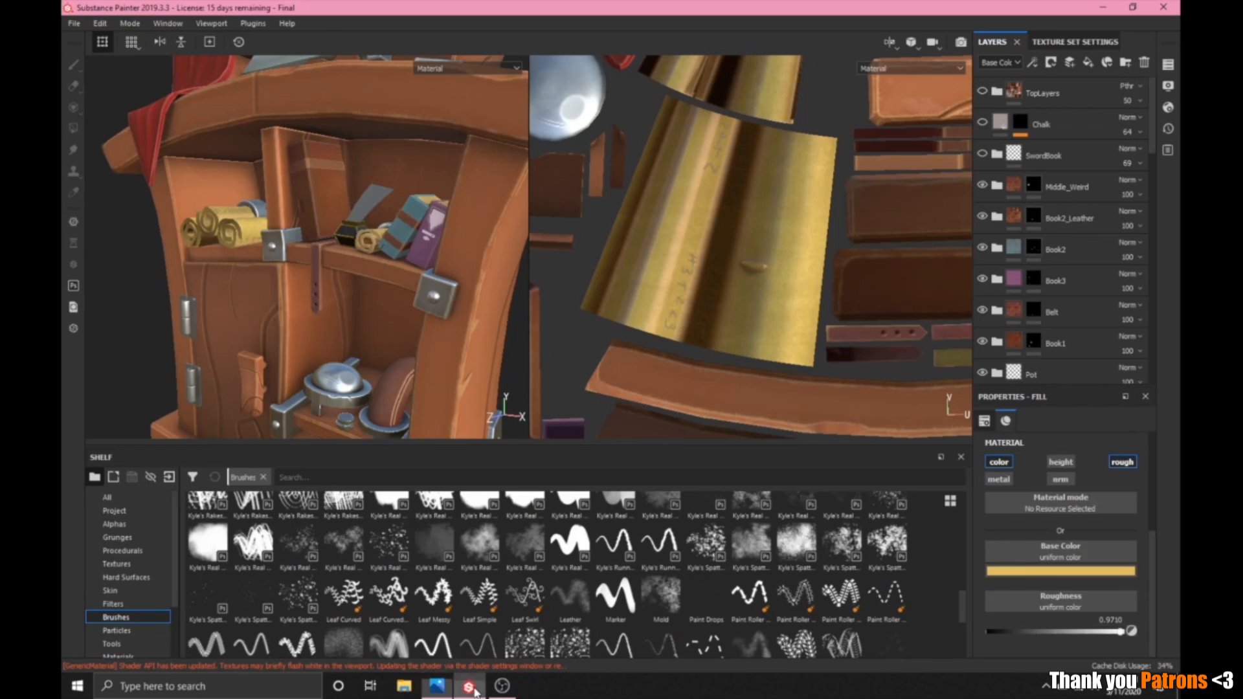
pyautogui.click(114, 508)
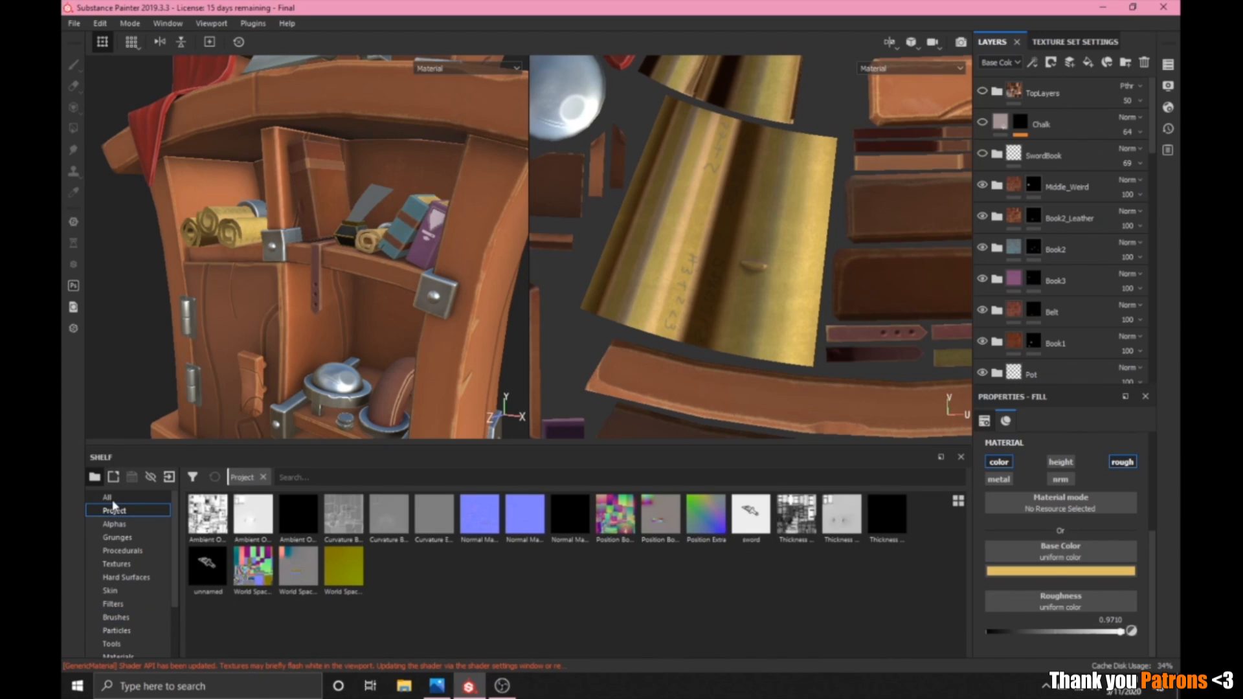
pyautogui.click(108, 498)
pyautogui.click(116, 524)
pyautogui.click(135, 538)
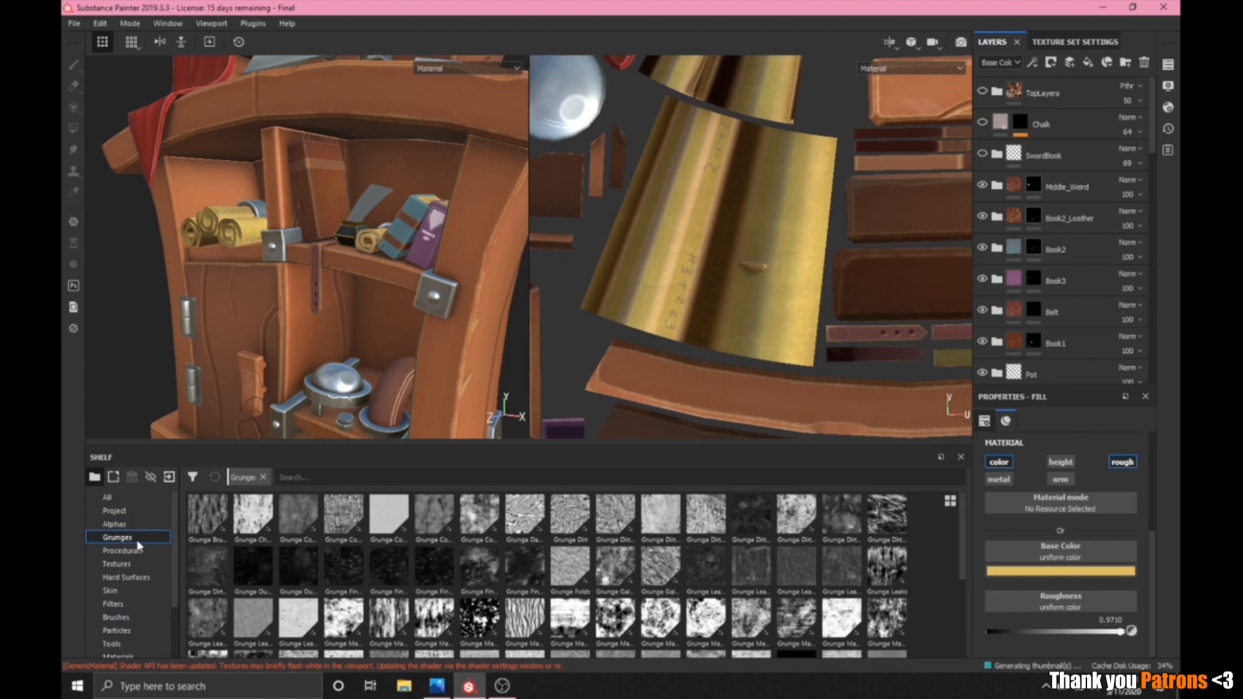
pyautogui.click(133, 549)
pyautogui.click(125, 498)
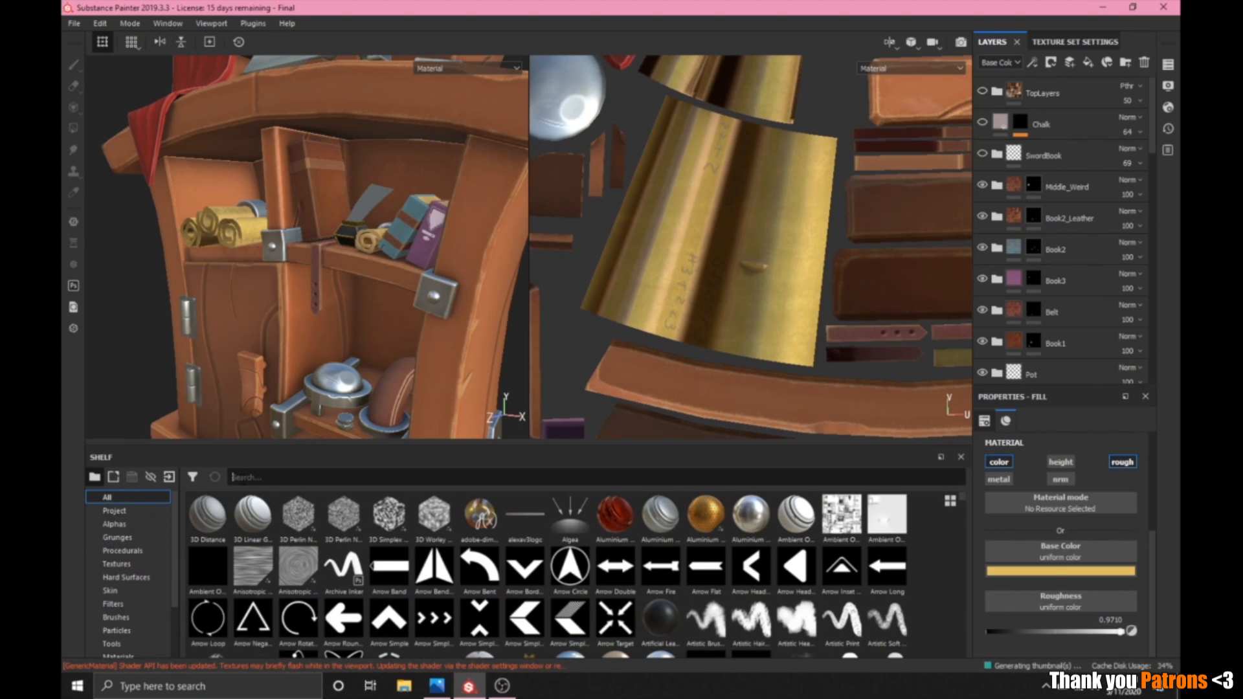
pyautogui.write('sword')
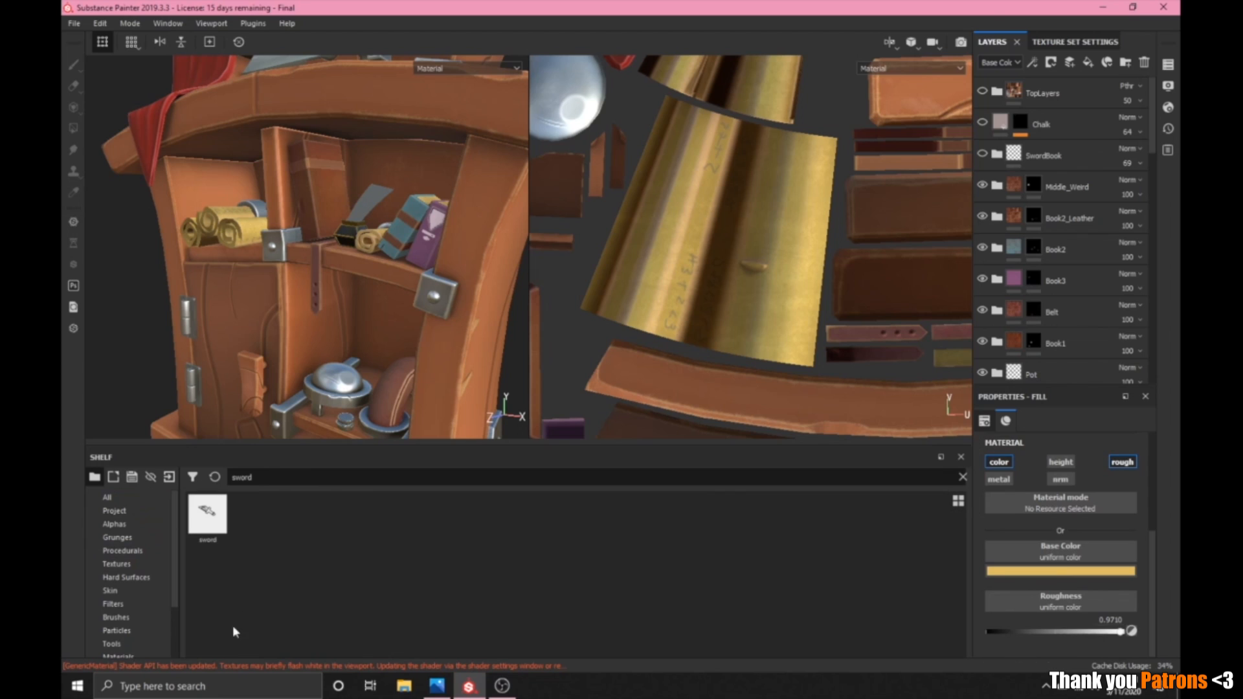
pyautogui.moveTo(223, 513)
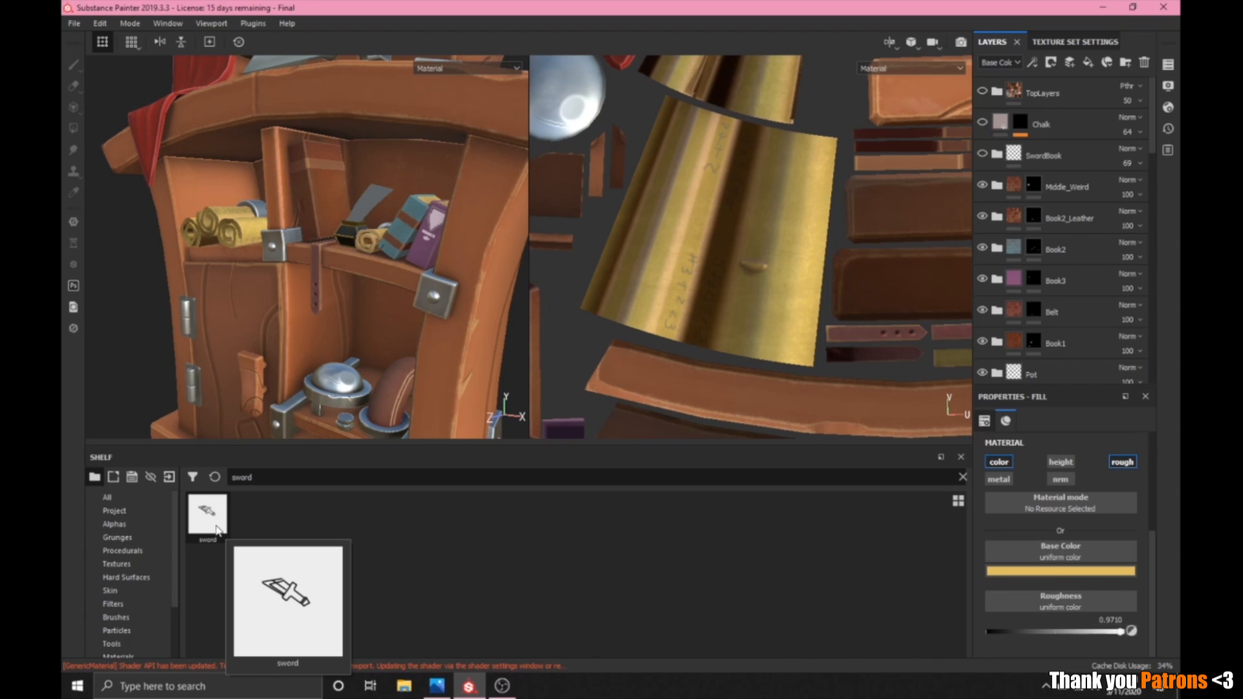
pyautogui.moveTo(215, 518); pyautogui.dragTo(1014, 153)
# Make the SwordBook folder visible and inspect the sword emblem on the large brown book up close.
pyautogui.click(983, 153)
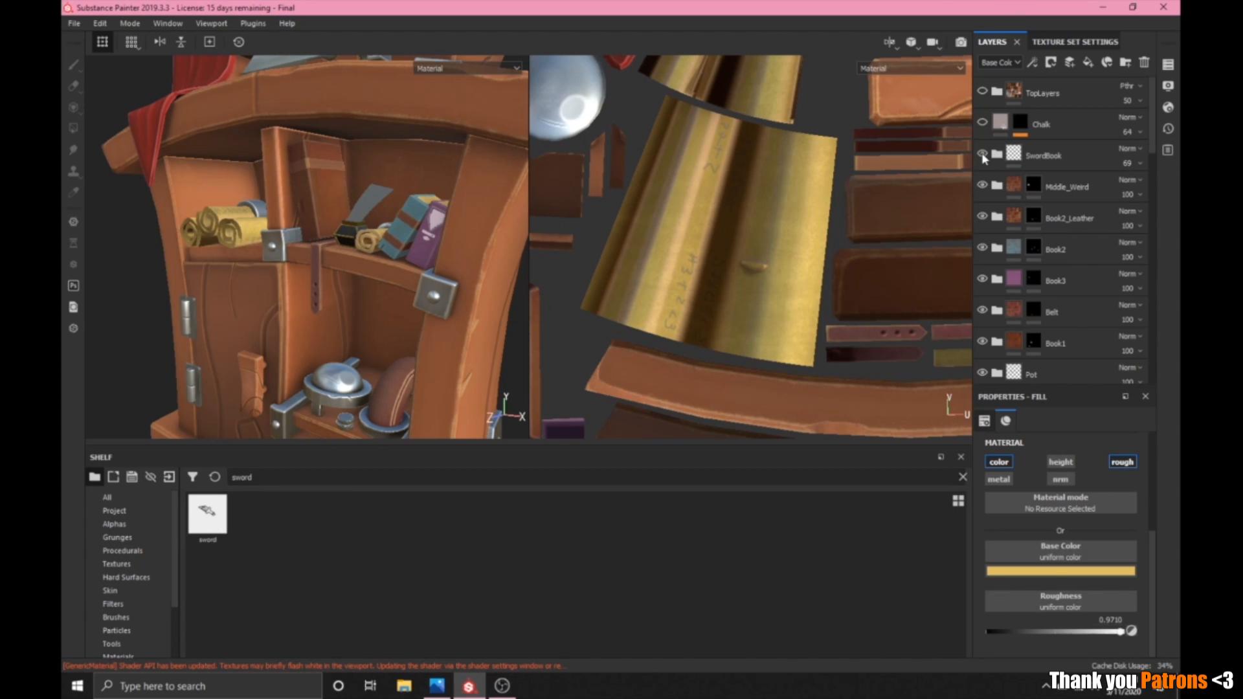
pyautogui.keyDown('alt'); pyautogui.moveTo(418, 264); pyautogui.dragTo(403, 190); pyautogui.keyUp('alt')
pyautogui.scroll(4, 380, 198)
pyautogui.keyDown('alt'); pyautogui.moveTo(403, 188); pyautogui.dragTo(374, 288, button='middle'); pyautogui.keyUp('alt')
pyautogui.scroll(3, 375, 287)
pyautogui.keyDown('alt'); pyautogui.moveTo(375, 287); pyautogui.dragTo(360, 347); pyautogui.keyUp('alt')
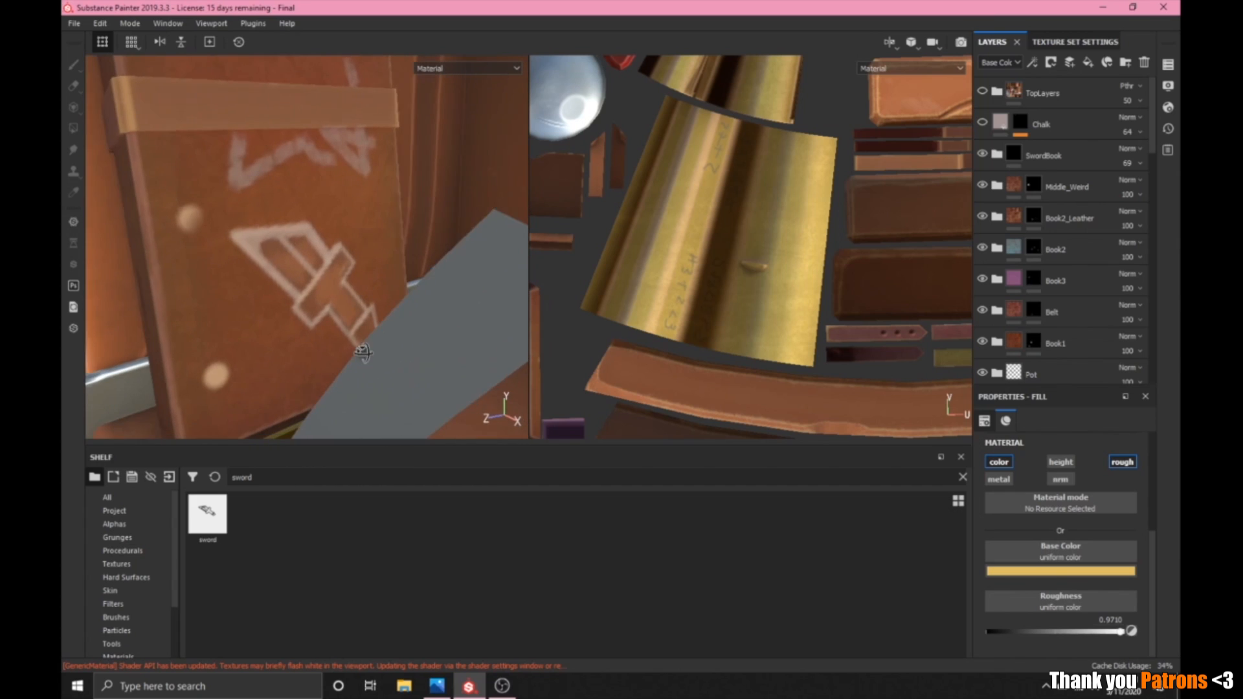
pyautogui.scroll(2, 341, 292)
pyautogui.keyDown('alt'); pyautogui.moveTo(341, 291); pyautogui.dragTo(422, 325, button='middle'); pyautogui.keyUp('alt')
pyautogui.moveTo(995, 123); pyautogui.dragTo(938, 158)
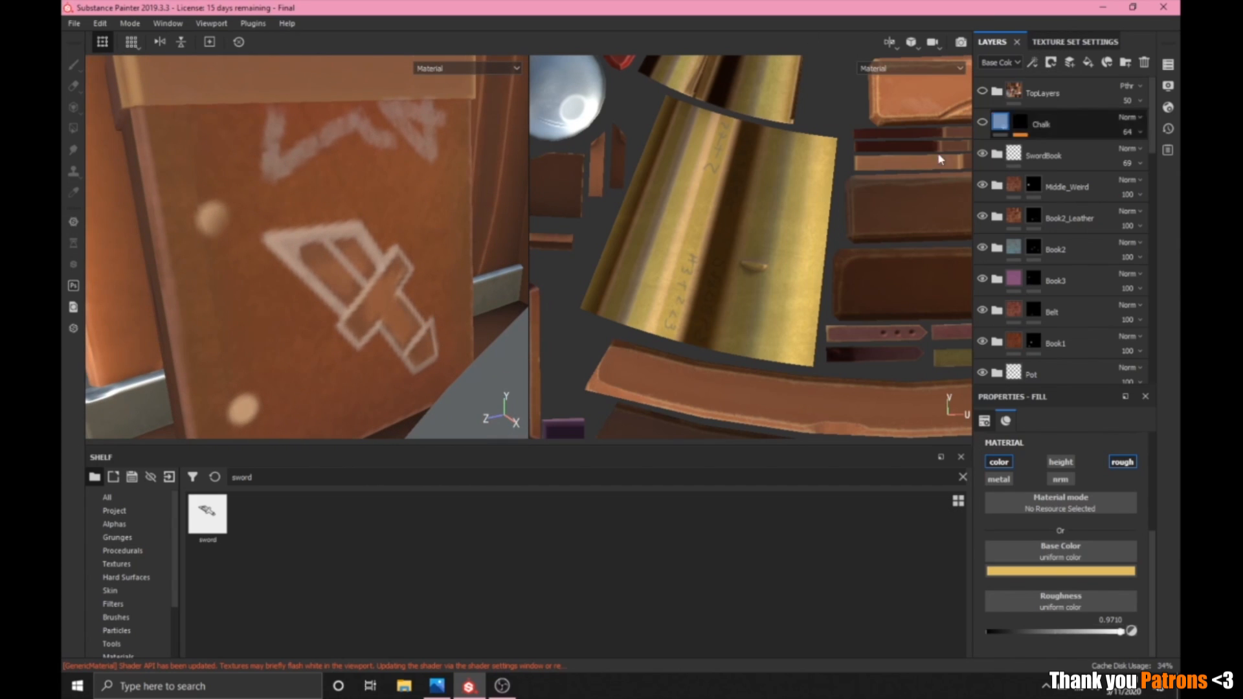
# Make the Chalk layer visible and frame the Roman numerals on the cabinet's side panel.
pyautogui.scroll(-4, 375, 329)
pyautogui.moveTo(375, 329)
pyautogui.keyDown('alt'); pyautogui.mouseDown(button='middle')
pyautogui.moveTo(335, 321)
pyautogui.moveTo(372, 305)
pyautogui.mouseUp(button='middle'); pyautogui.keyUp('alt')
pyautogui.scroll(-2, 372, 305)
pyautogui.scroll(-6, 365, 264)
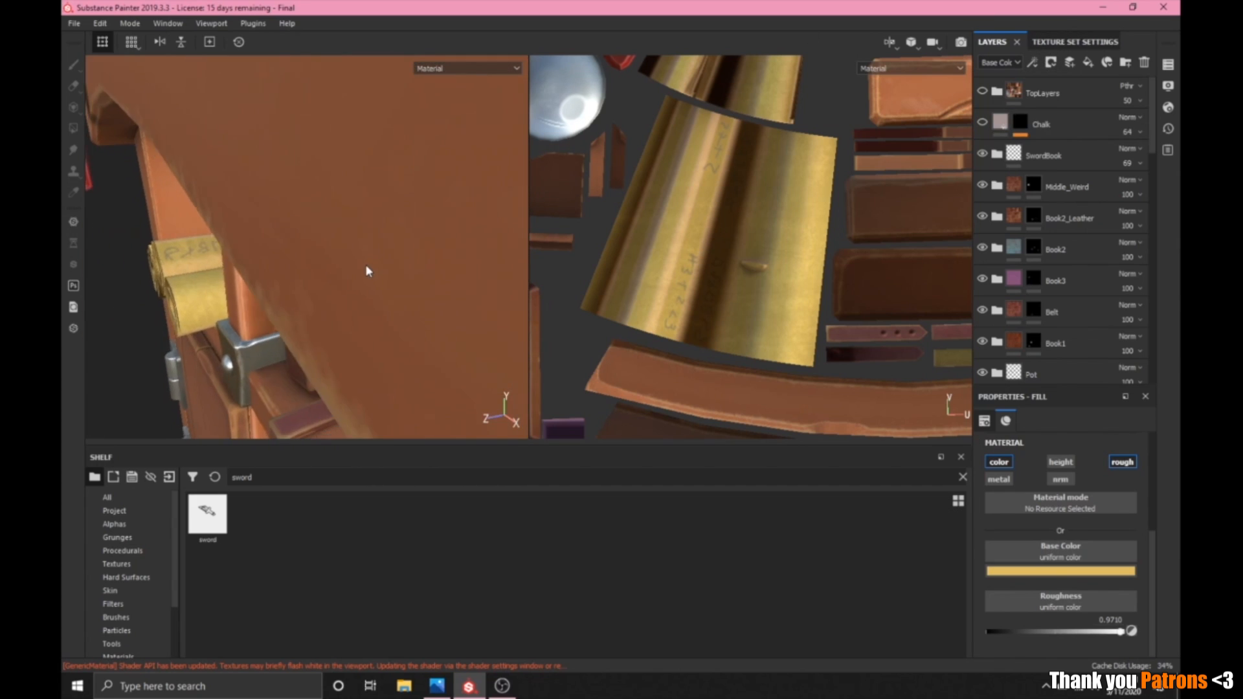
pyautogui.keyDown('alt'); pyautogui.moveTo(365, 264); pyautogui.dragTo(415, 289); pyautogui.keyUp('alt')
pyautogui.keyDown('alt'); pyautogui.moveTo(414, 289); pyautogui.dragTo(435, 274, button='middle'); pyautogui.keyUp('alt')
pyautogui.scroll(2, 433, 268)
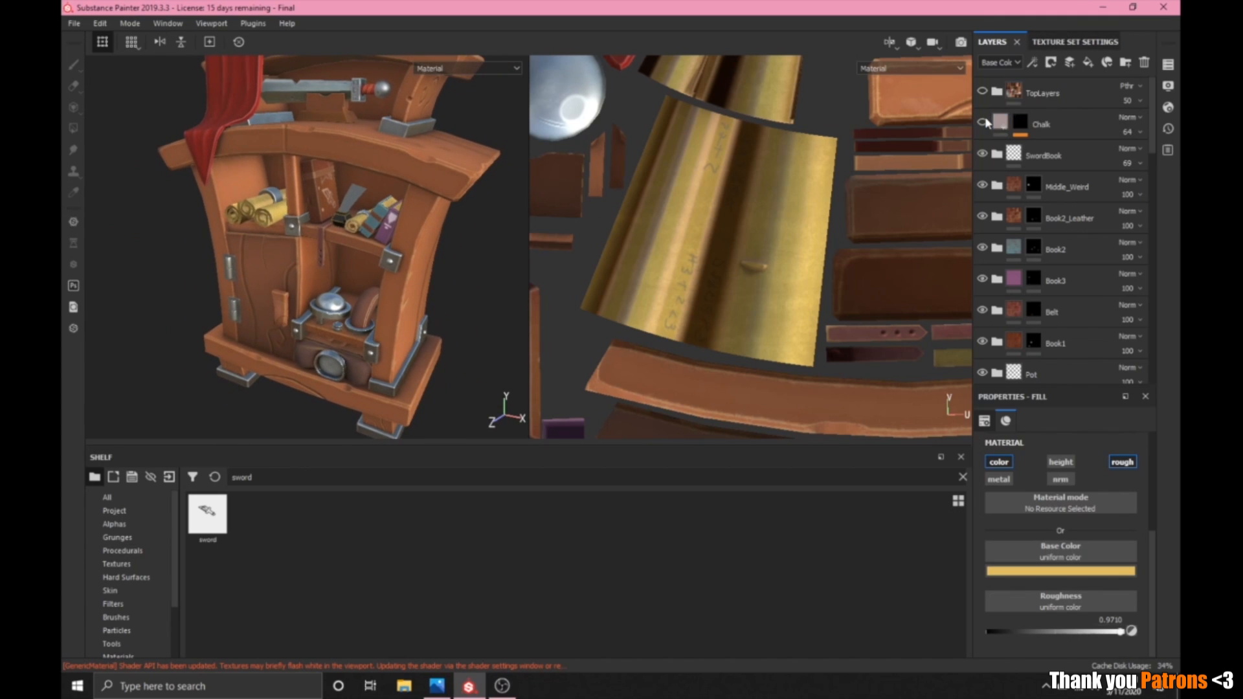
pyautogui.keyDown('alt'); pyautogui.moveTo(518, 311); pyautogui.dragTo(396, 279); pyautogui.keyUp('alt')
pyautogui.scroll(3, 395, 276)
pyautogui.keyDown('alt'); pyautogui.moveTo(422, 312); pyautogui.dragTo(398, 282, button='middle'); pyautogui.keyUp('alt')
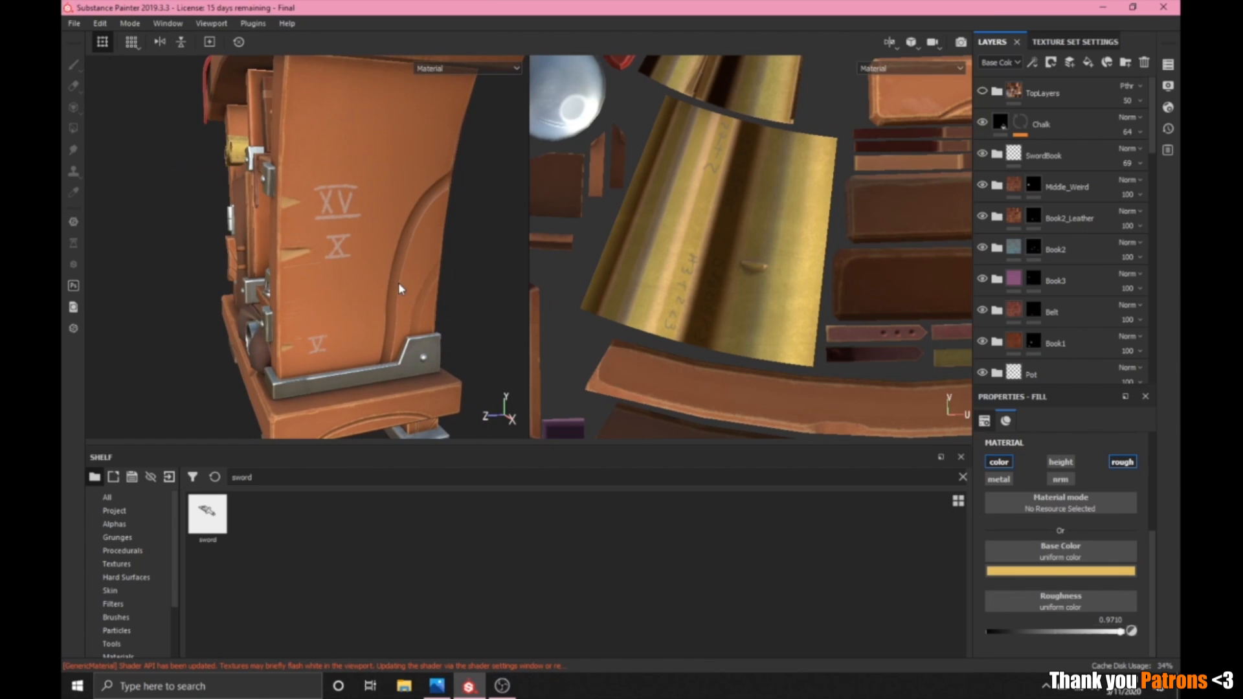
# Switch to Photos and view the chalk numerals on the cabinet's side in the concept art.
pyautogui.click(434, 683)
pyautogui.moveTo(766, 532); pyautogui.dragTo(602, 317)
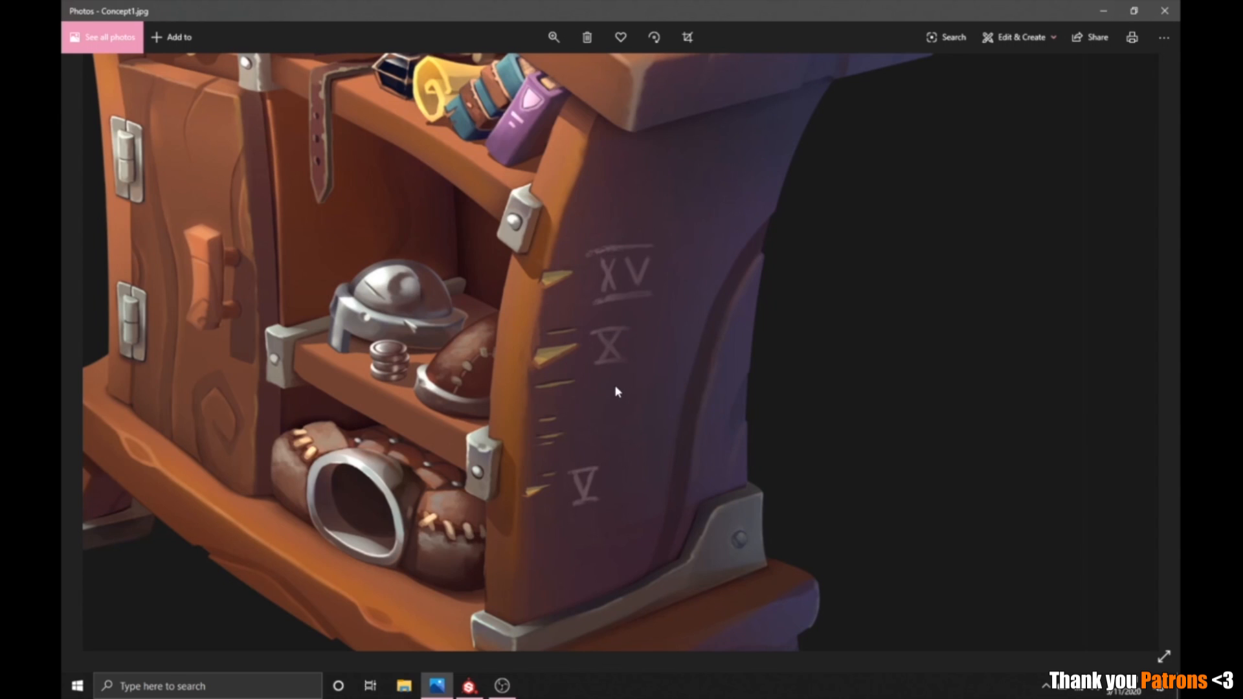
# Switch back to Substance Painter and inspect the V, X and XV chalk numerals on the cabinet's side panel up close.
pyautogui.click(468, 687)
pyautogui.keyDown('alt'); pyautogui.moveTo(350, 279); pyautogui.dragTo(353, 266); pyautogui.keyUp('alt')
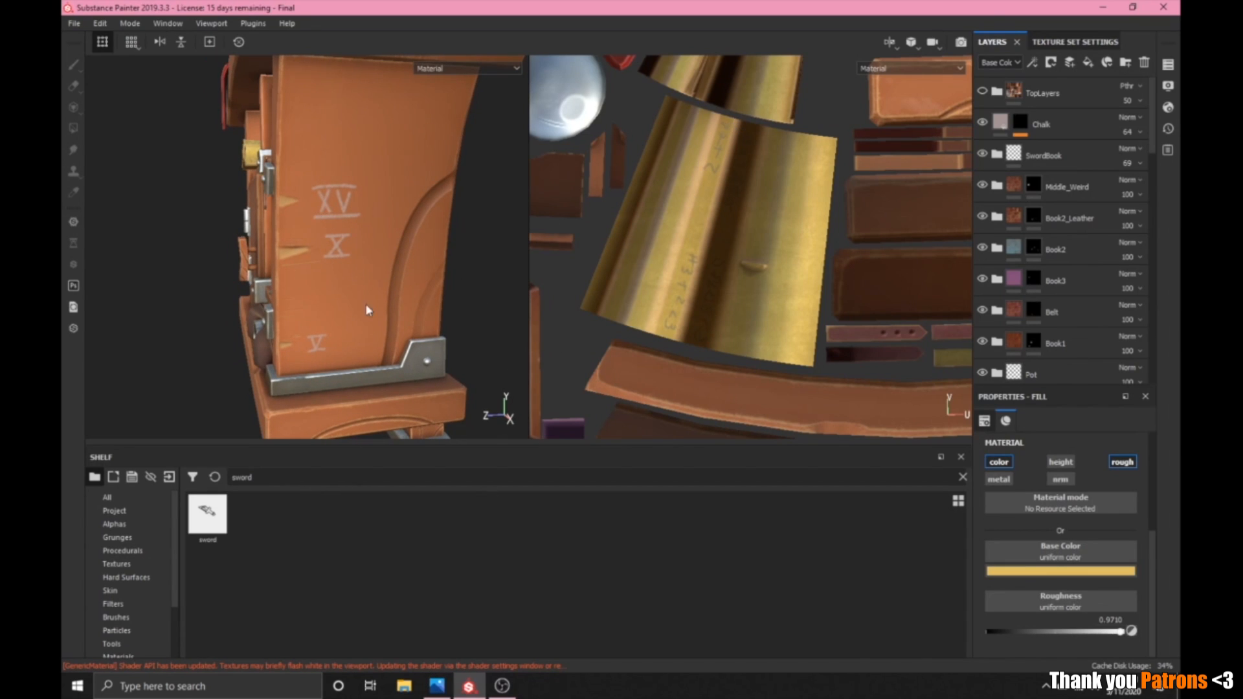
pyautogui.scroll(6, 342, 313)
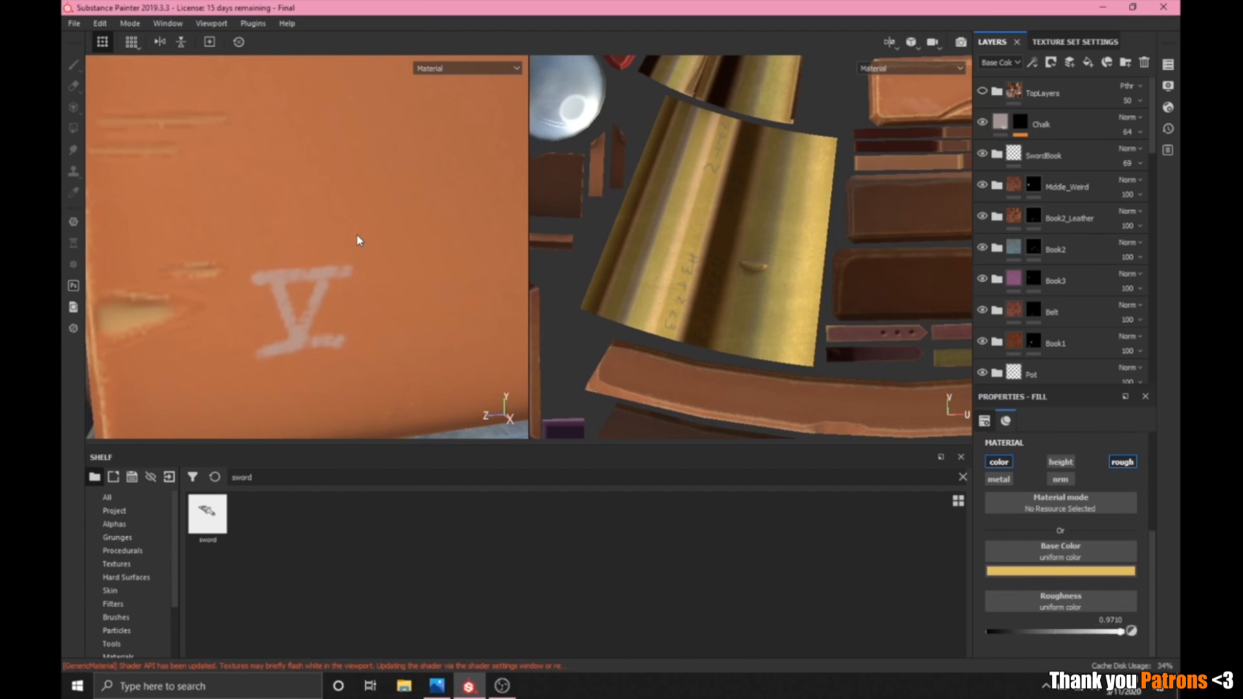
pyautogui.scroll(-4, 356, 235)
pyautogui.keyDown('alt'); pyautogui.moveTo(397, 171); pyautogui.dragTo(388, 289, button='middle'); pyautogui.keyUp('alt')
pyautogui.scroll(4, 347, 280)
pyautogui.keyDown('alt'); pyautogui.moveTo(349, 230); pyautogui.dragTo(345, 263, button='middle'); pyautogui.keyUp('alt')
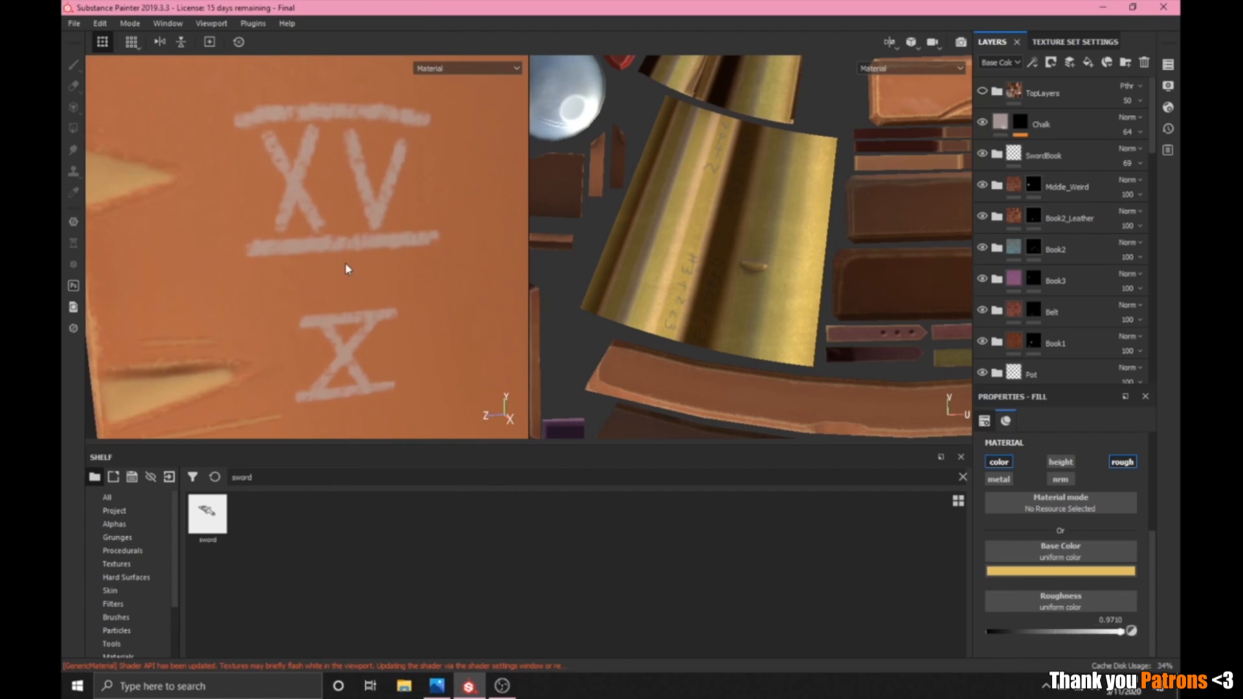
# Frame the whole cabinet from a front-right angle to review the overall texturing.
pyautogui.scroll(-8, 414, 360)
pyautogui.keyDown('alt'); pyautogui.moveTo(409, 369); pyautogui.dragTo(472, 313); pyautogui.keyUp('alt')
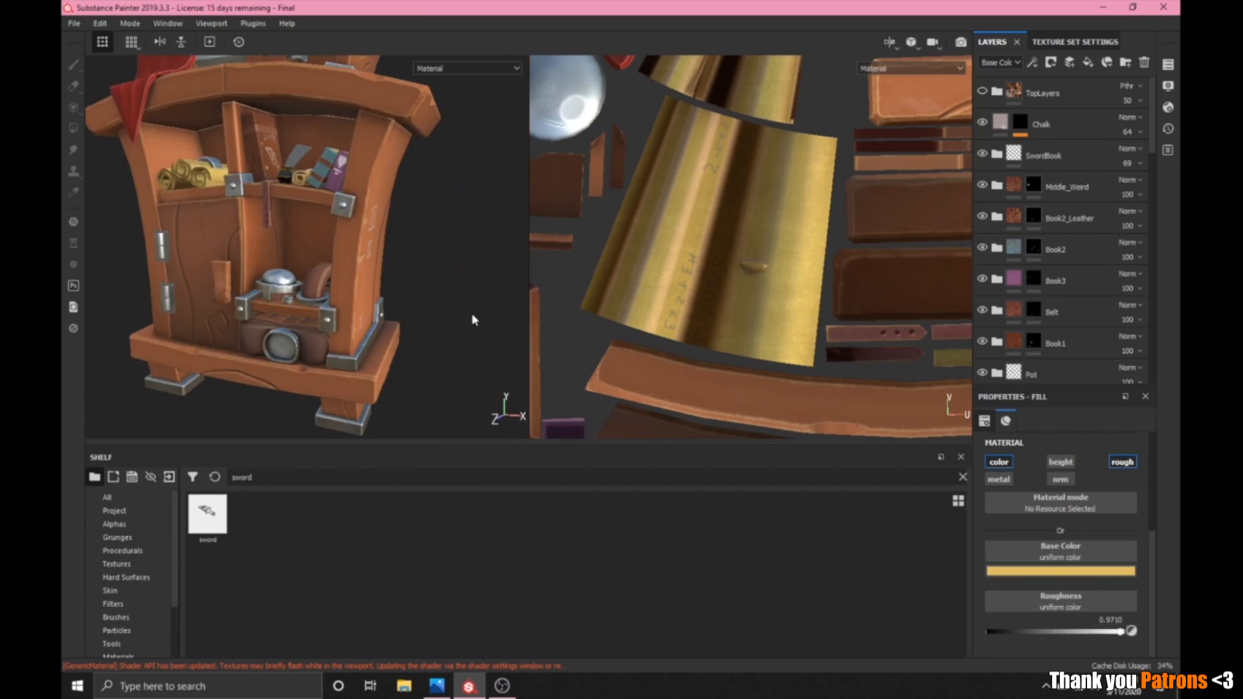
pyautogui.keyDown('alt'); pyautogui.moveTo(358, 211); pyautogui.dragTo(379, 261, button='middle'); pyautogui.keyUp('alt')
pyautogui.keyDown('alt'); pyautogui.moveTo(379, 259); pyautogui.dragTo(382, 289); pyautogui.keyUp('alt')
pyautogui.scroll(-3, 382, 289)
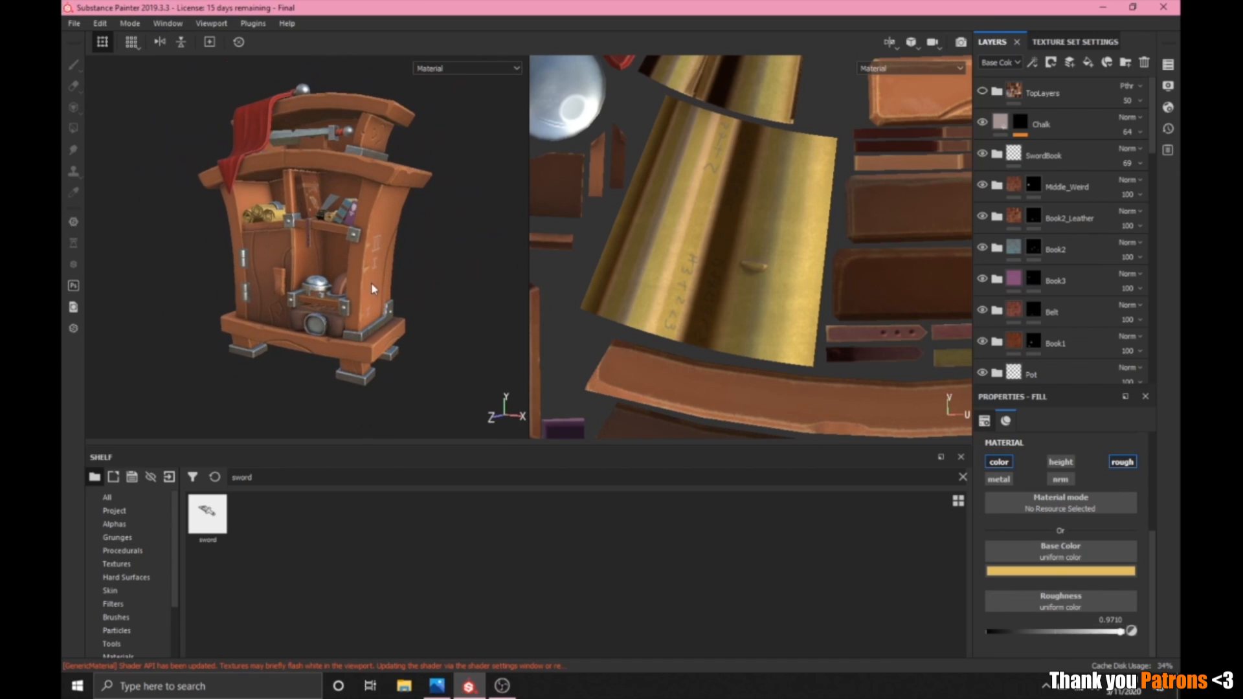
pyautogui.scroll(1, 365, 213)
pyautogui.keyDown('alt'); pyautogui.moveTo(362, 207); pyautogui.dragTo(362, 216, button='middle'); pyautogui.keyUp('alt')
pyautogui.keyDown('alt'); pyautogui.moveTo(362, 216); pyautogui.dragTo(394, 310); pyautogui.keyUp('alt')
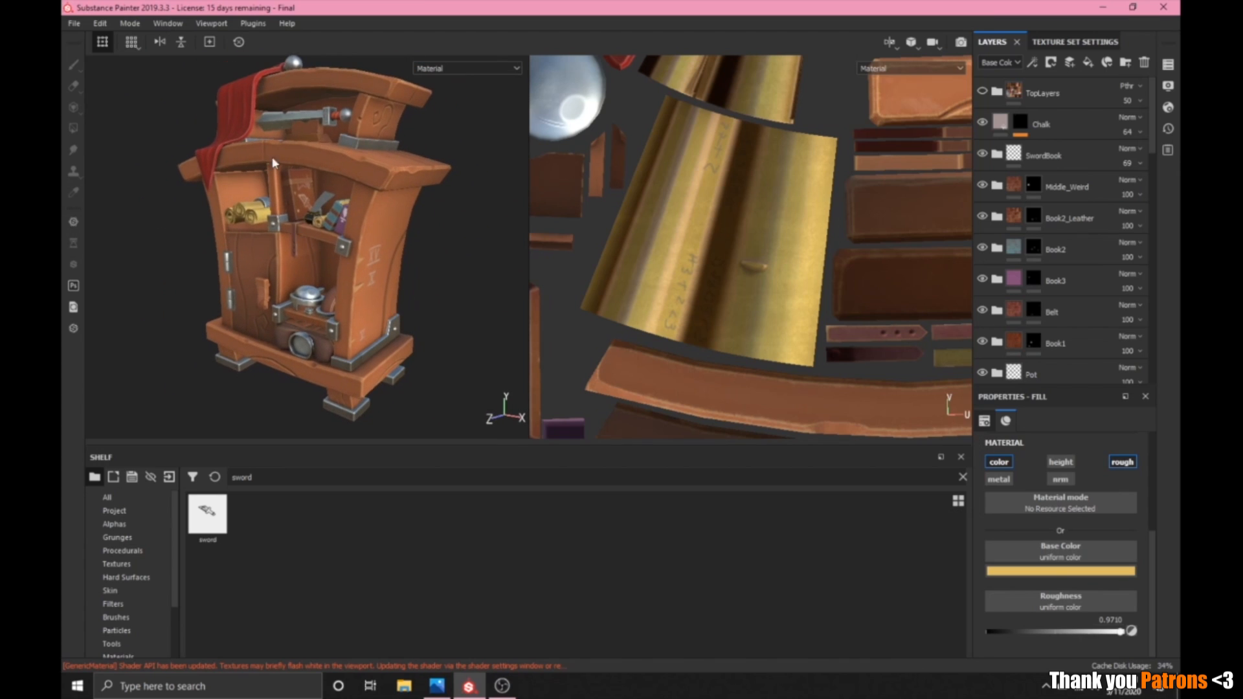
pyautogui.keyDown('alt'); pyautogui.moveTo(238, 164); pyautogui.dragTo(228, 173, button='middle'); pyautogui.keyUp('alt')
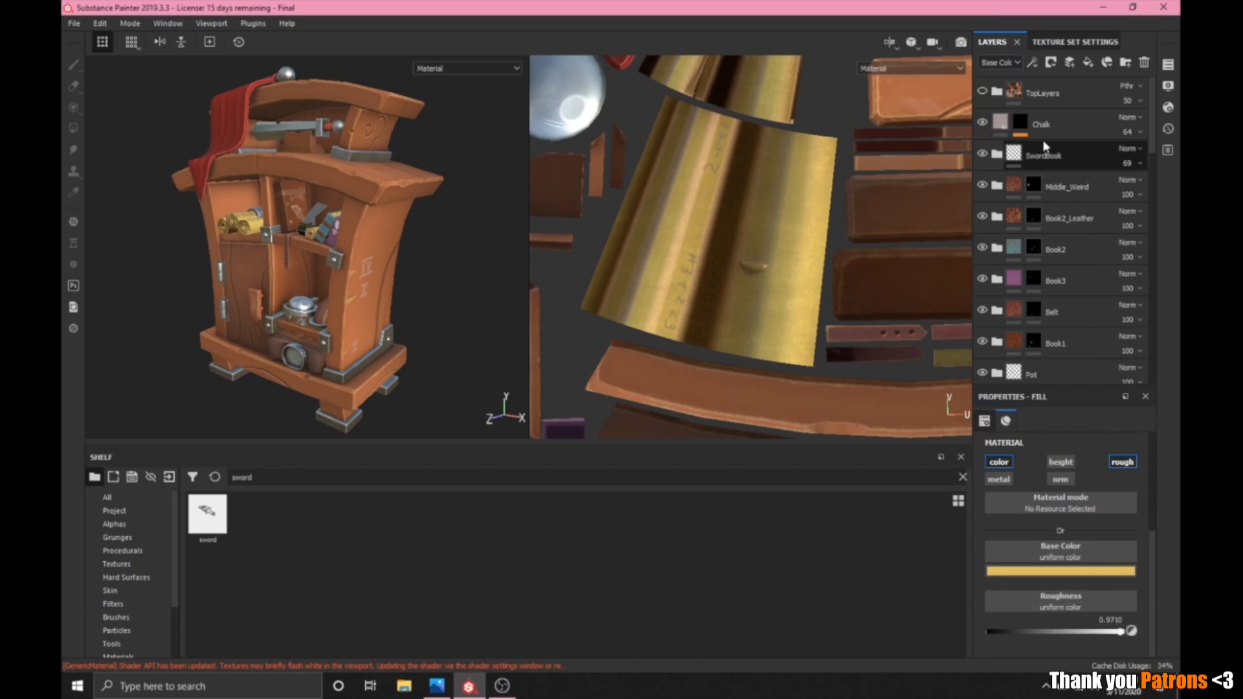
# Set the texture set's size to 4096.
pyautogui.click(1049, 41)
pyautogui.click(1023, 67)
pyautogui.click(1022, 122)
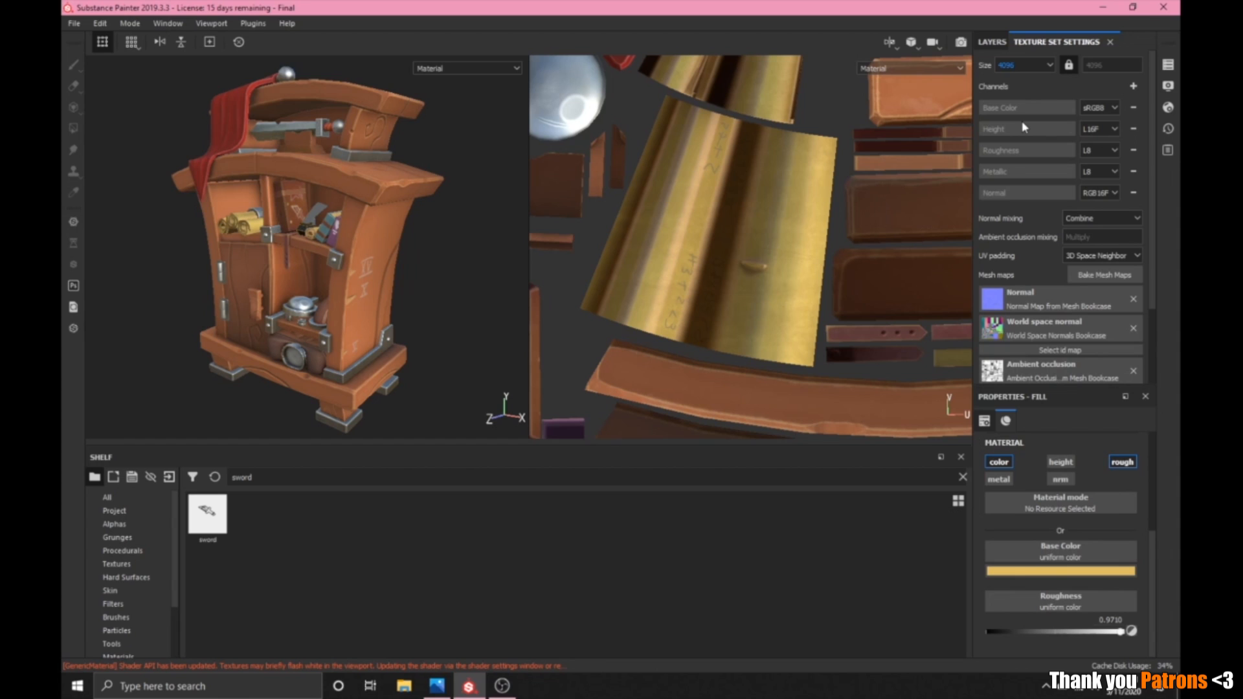
# Frame the small books on the upper shelf and expand the Book3 folder to examine its layers.
pyautogui.scroll(2, 301, 254)
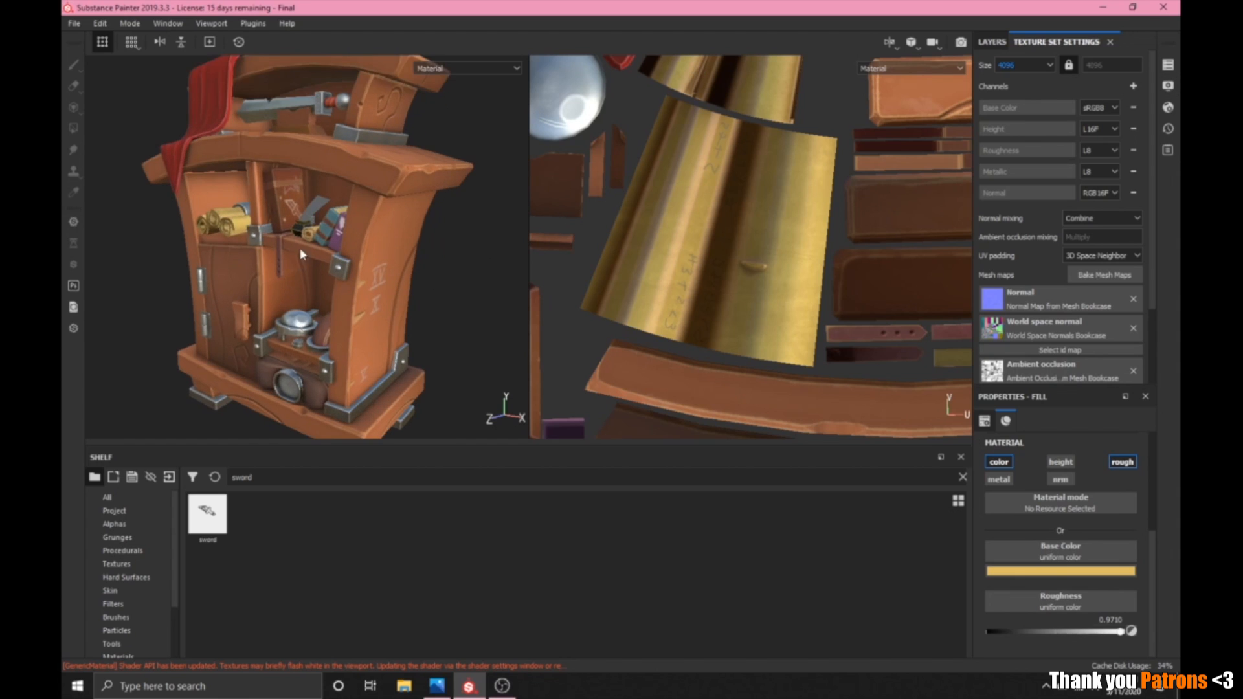
pyautogui.scroll(5, 301, 254)
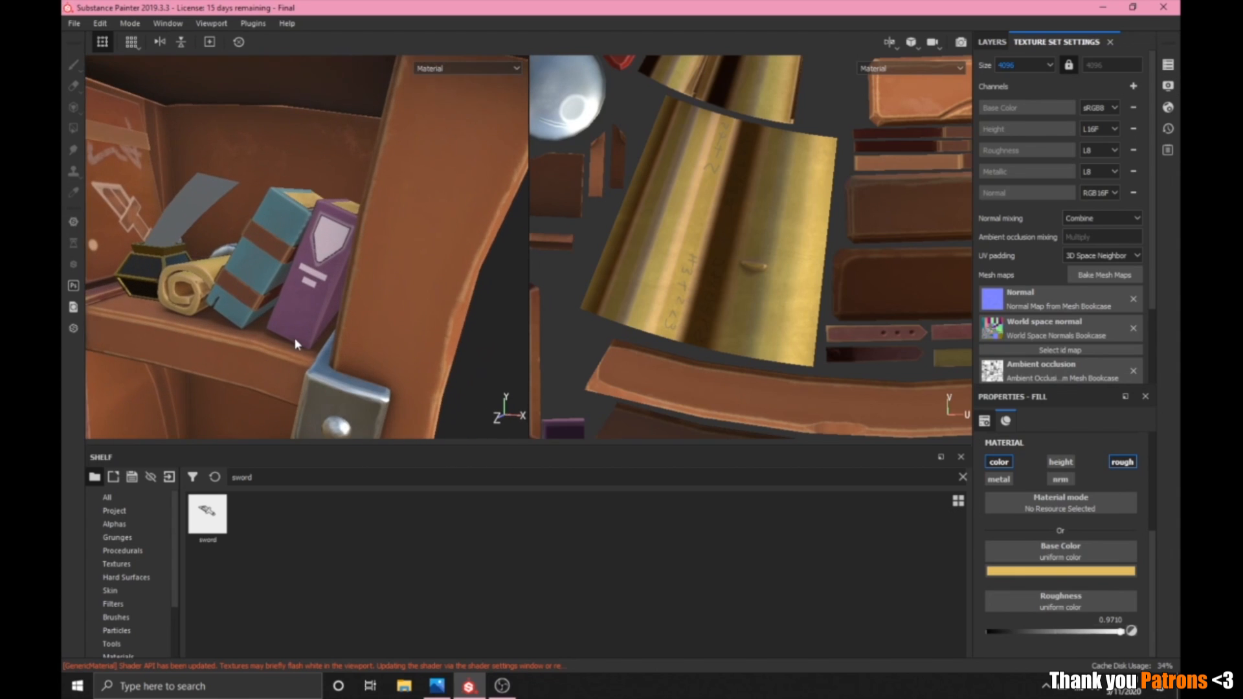
pyautogui.keyDown('alt'); pyautogui.moveTo(312, 323); pyautogui.dragTo(338, 288); pyautogui.keyUp('alt')
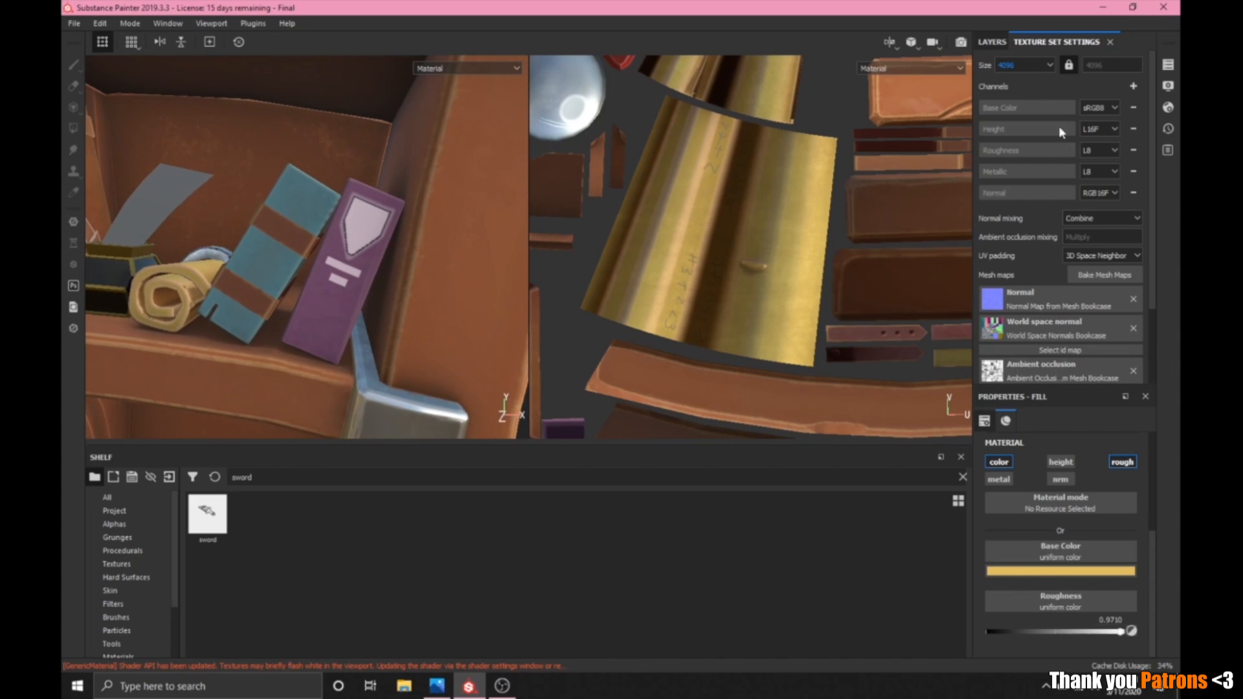
pyautogui.click(992, 41)
pyautogui.scroll(-1, 992, 277)
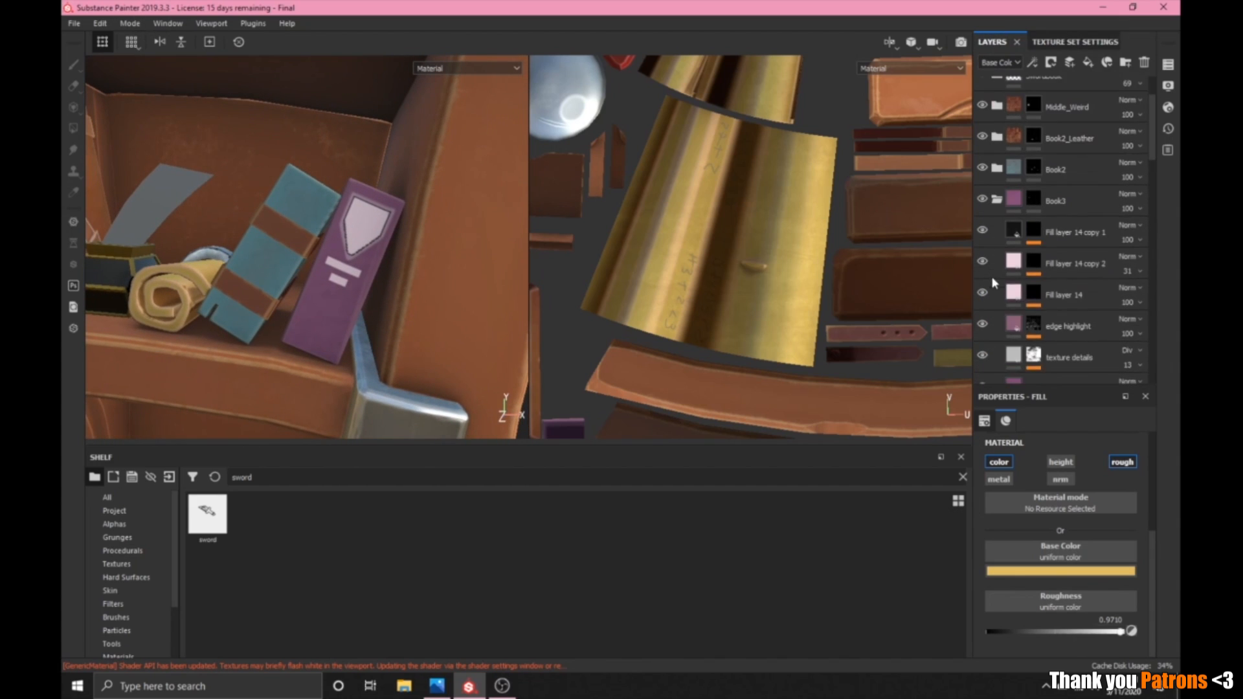
pyautogui.scroll(-1, 992, 277)
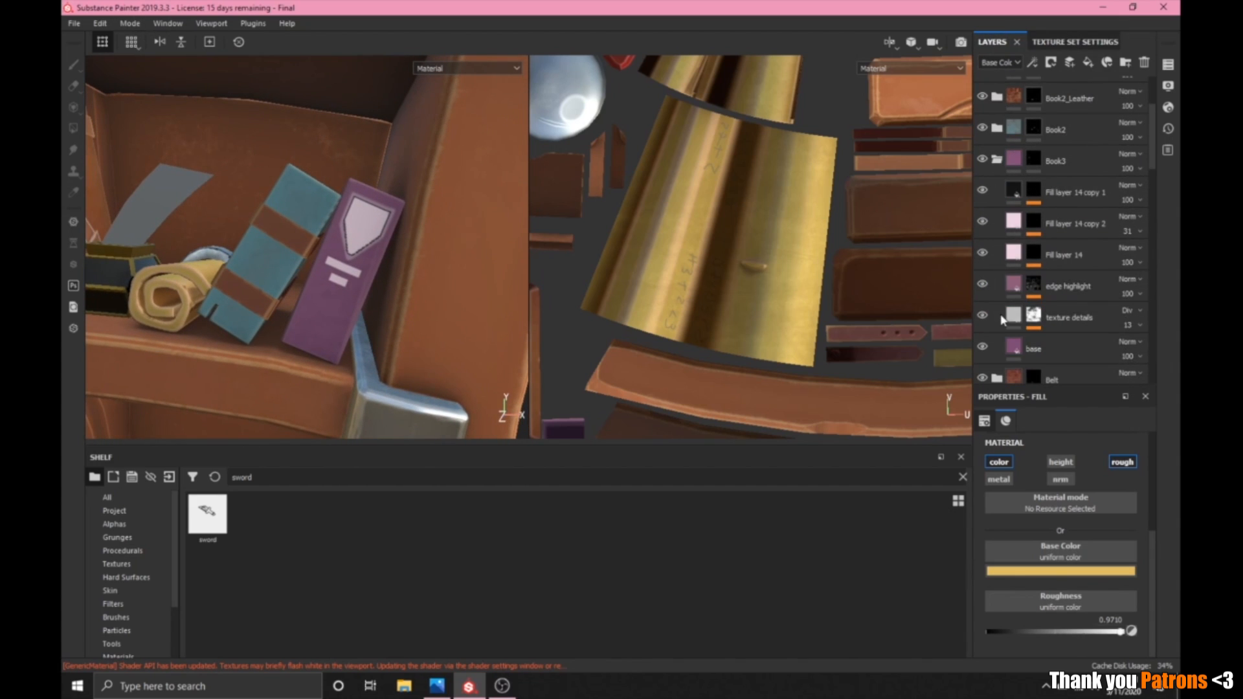
pyautogui.keyDown('alt'); pyautogui.moveTo(431, 257); pyautogui.dragTo(388, 241); pyautogui.keyUp('alt')
# Switch to Photos and zoom in on the purple book with the shield emblem in the concept art.
pyautogui.click(445, 692)
pyautogui.click(467, 591)
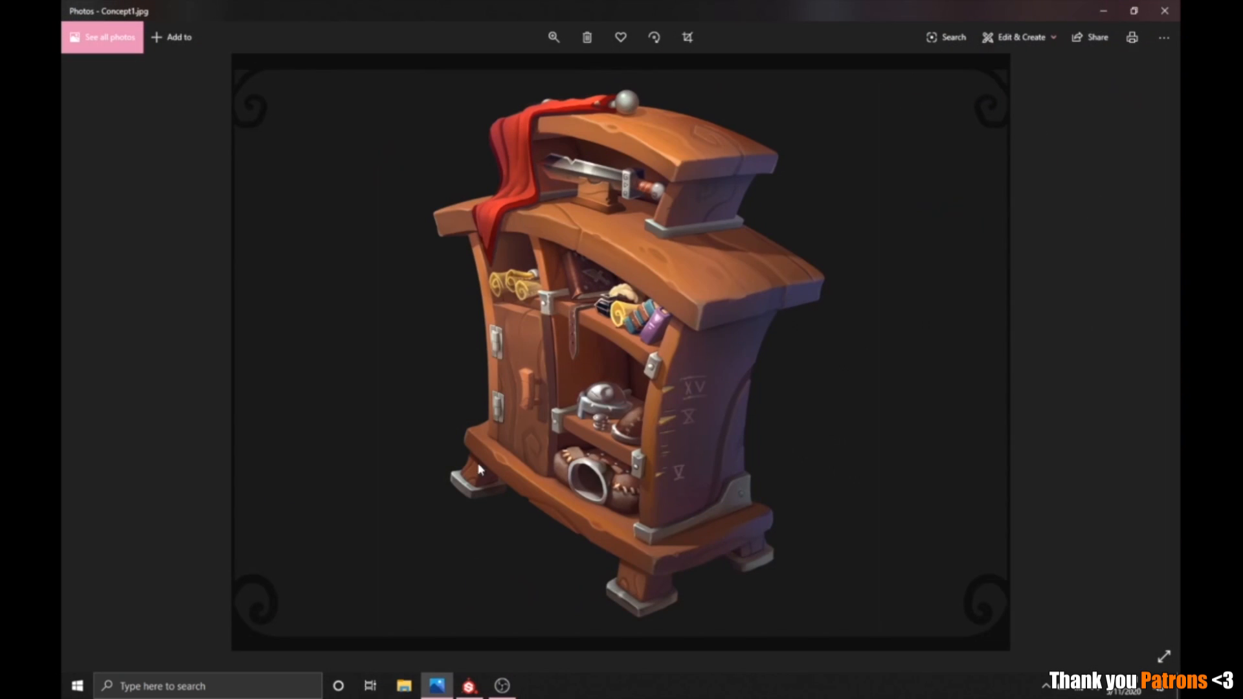
pyautogui.click(554, 37)
pyautogui.moveTo(491, 72); pyautogui.dragTo(607, 71)
pyautogui.moveTo(796, 220); pyautogui.dragTo(720, 361)
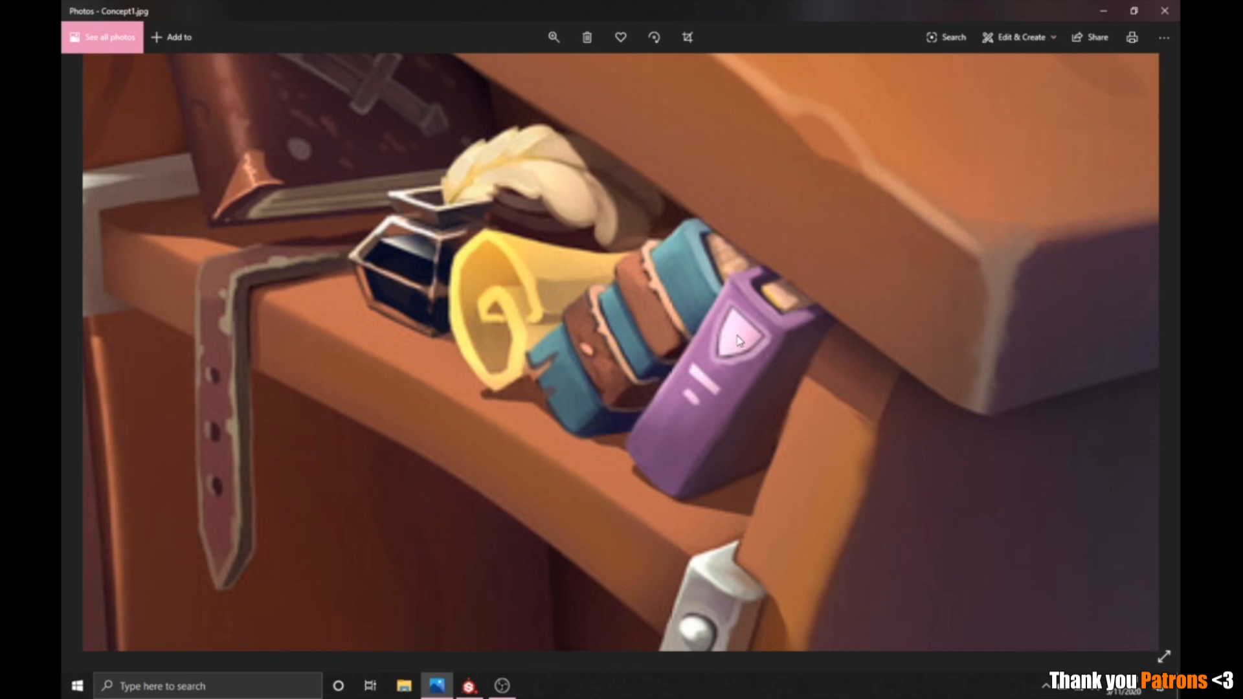
# Return to Substance Painter and inspect the shield emblem on the purple book up close.
pyautogui.click(469, 686)
pyautogui.scroll(4, 372, 238)
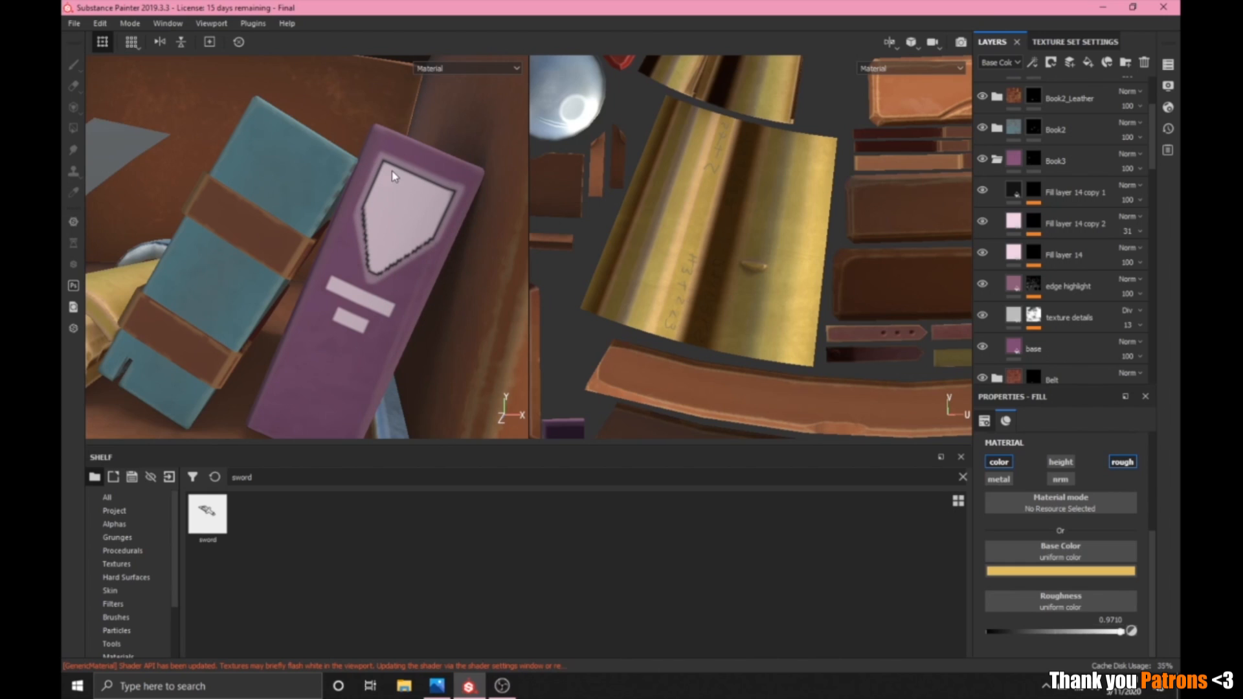
pyautogui.scroll(-4, 382, 324)
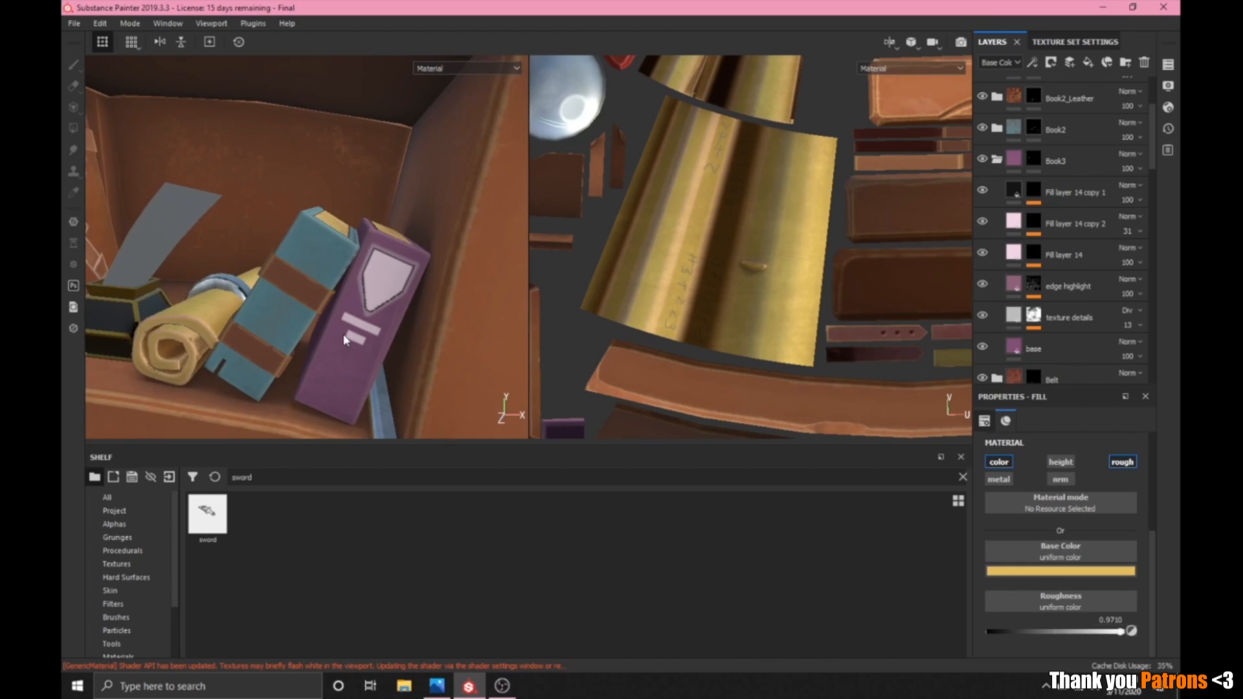
# Frame the large brown book in the 3D view and inspect its sword emblem.
pyautogui.scroll(6, 259, 322)
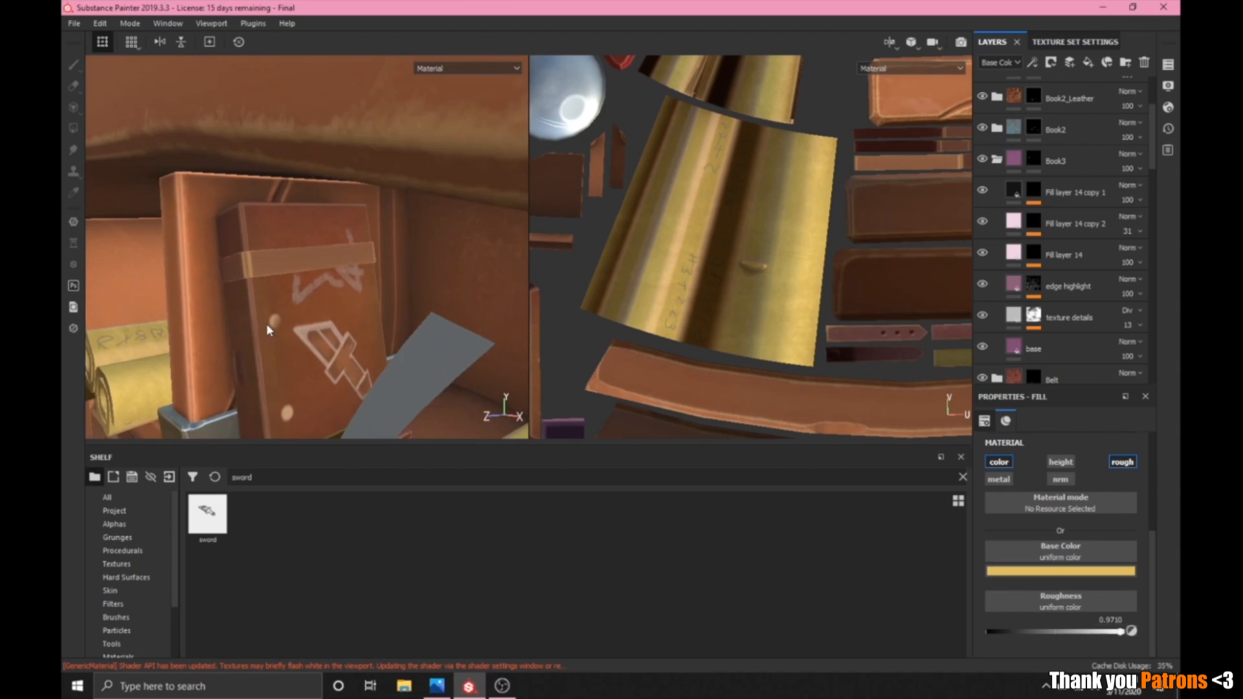
pyautogui.keyDown('alt'); pyautogui.moveTo(394, 385); pyautogui.dragTo(259, 237, button='middle'); pyautogui.keyUp('alt')
pyautogui.scroll(-2, 356, 318)
pyautogui.scroll(3, 352, 291)
pyautogui.keyDown('alt'); pyautogui.moveTo(353, 286); pyautogui.dragTo(377, 364, button='middle'); pyautogui.keyUp('alt')
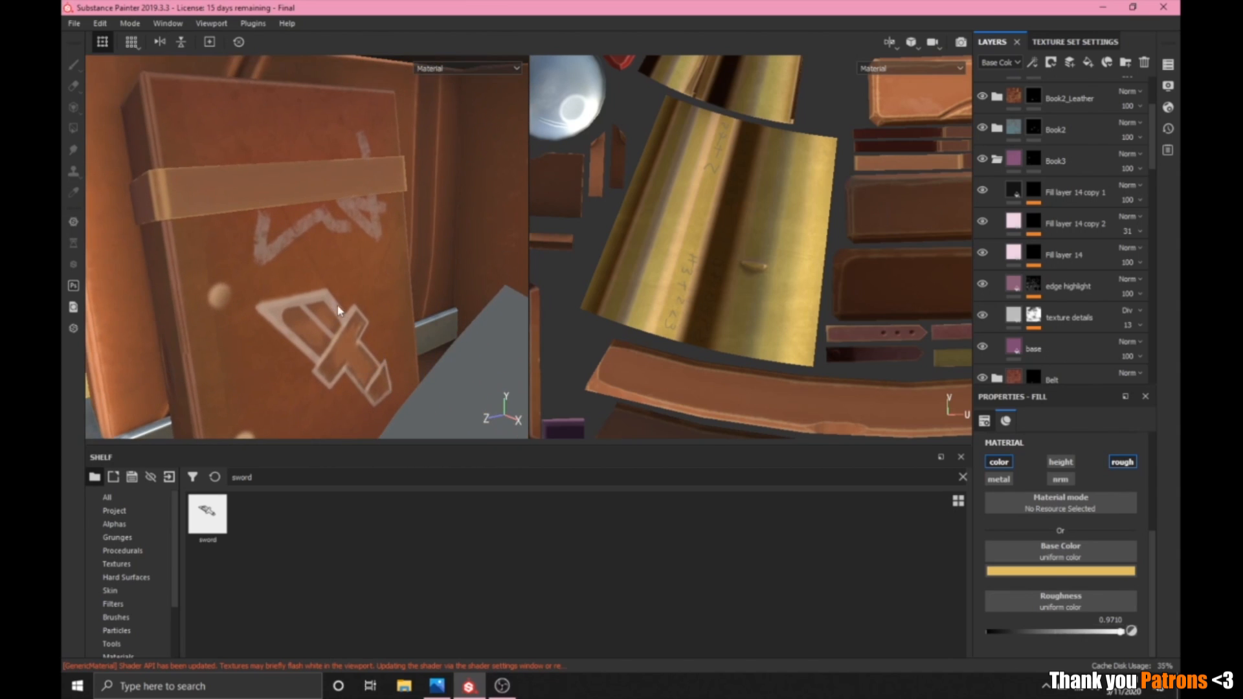
pyautogui.keyDown('alt'); pyautogui.moveTo(337, 306); pyautogui.dragTo(334, 318); pyautogui.keyUp('alt')
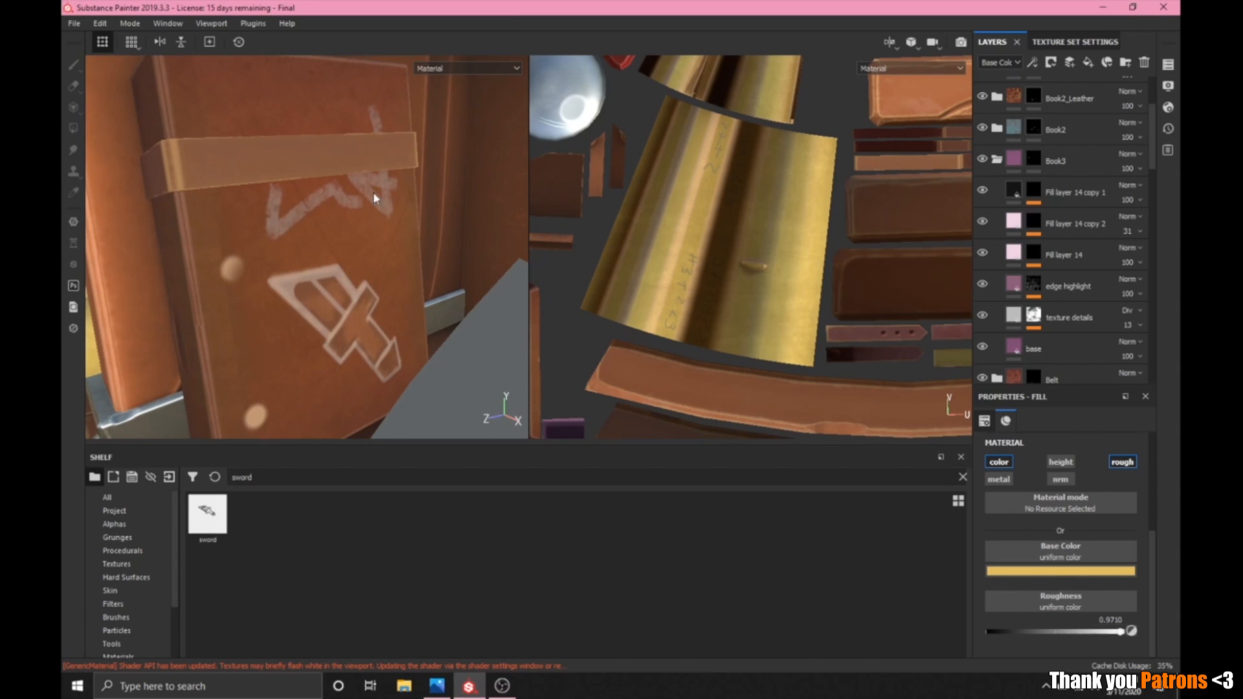
# Locate the large brown book's cover in the 2D UV view and examine the sword emblem's painted detail.
pyautogui.scroll(-4, 790, 259)
pyautogui.scroll(5, 794, 265)
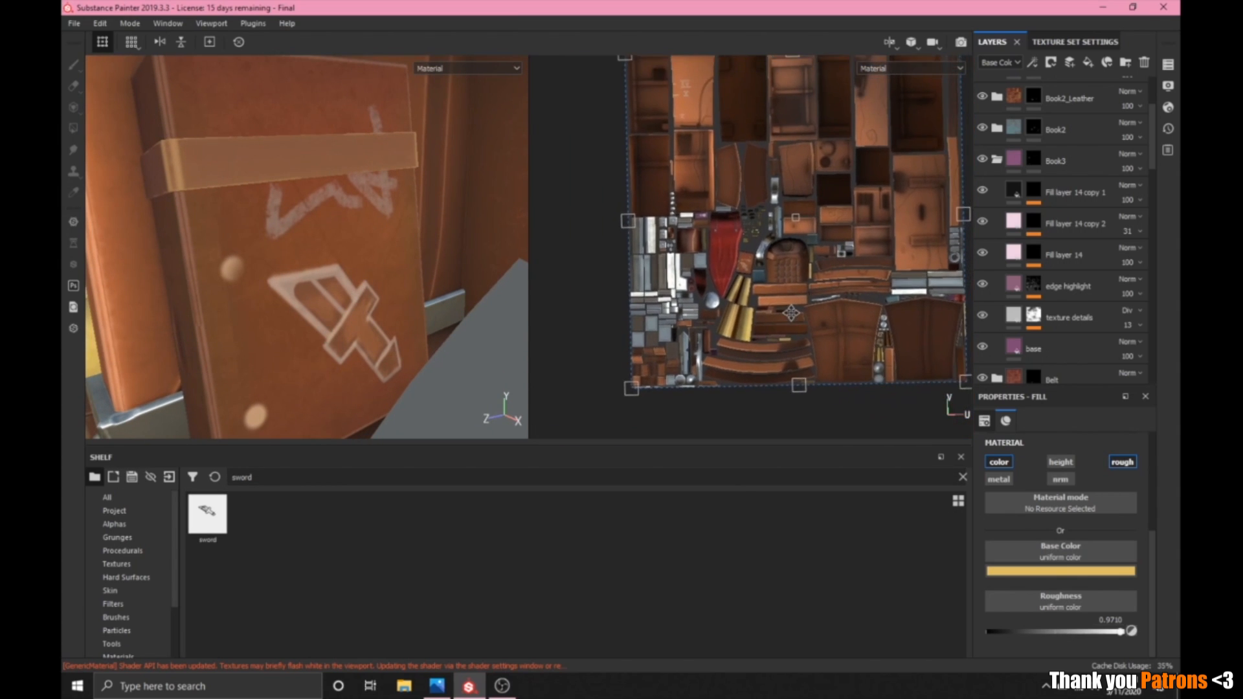
pyautogui.keyDown('alt'); pyautogui.moveTo(616, 240); pyautogui.dragTo(558, 68, button='middle'); pyautogui.keyUp('alt')
pyautogui.scroll(3, 722, 224)
pyautogui.keyDown('alt'); pyautogui.moveTo(722, 285); pyautogui.dragTo(753, 297); pyautogui.keyUp('alt')
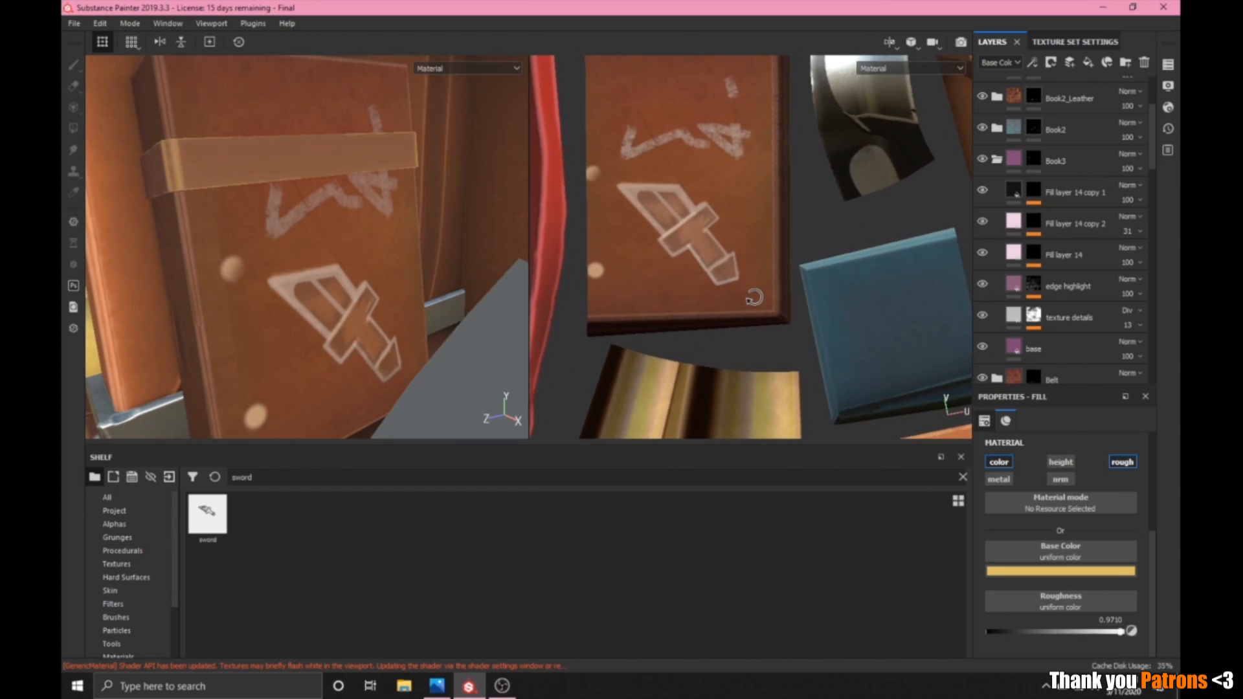
pyautogui.keyDown('alt'); pyautogui.moveTo(754, 278); pyautogui.dragTo(791, 292, button='middle'); pyautogui.keyUp('alt')
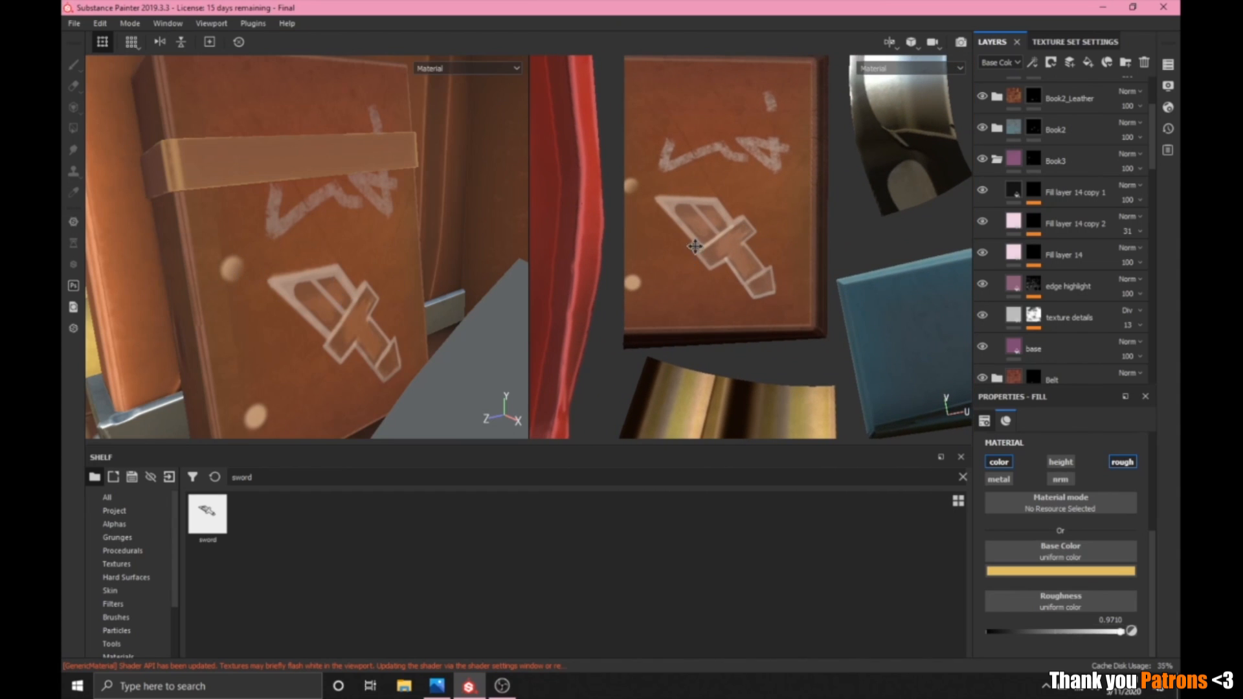
pyautogui.scroll(5, 711, 238)
pyautogui.scroll(2, 711, 238)
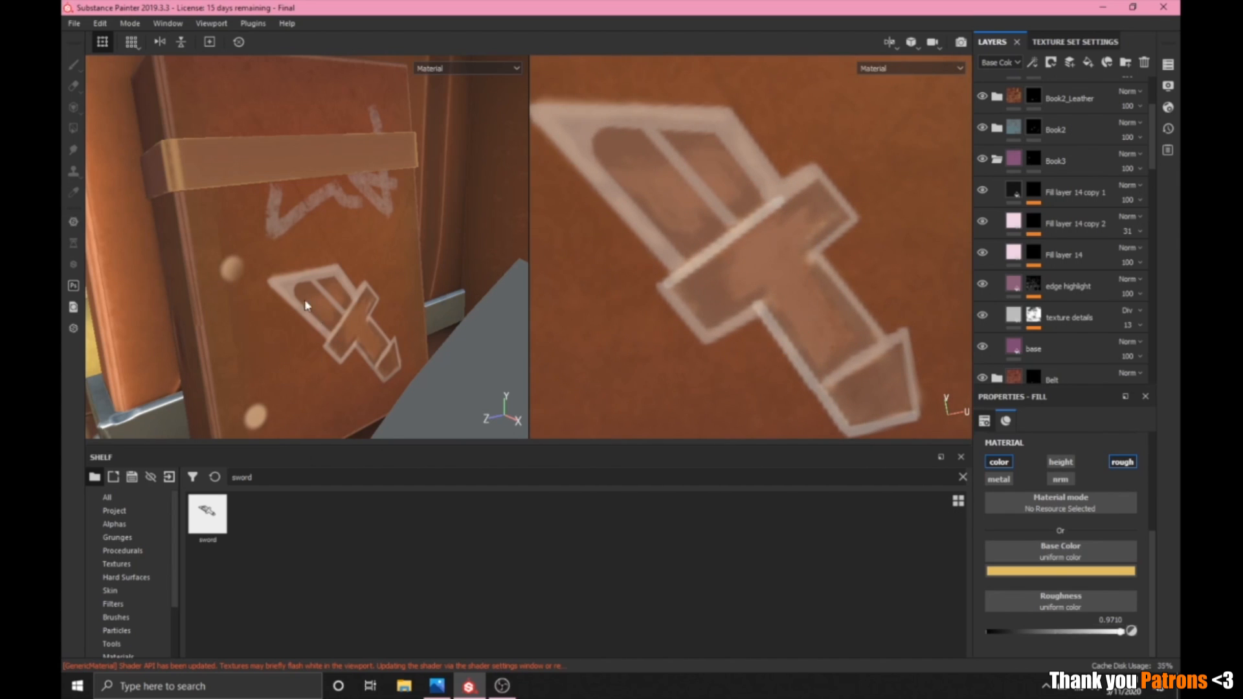
# View the book's sword emblem in the Photos concept art, and collapse the Book3 folder back in Substance Painter.
pyautogui.click(446, 683)
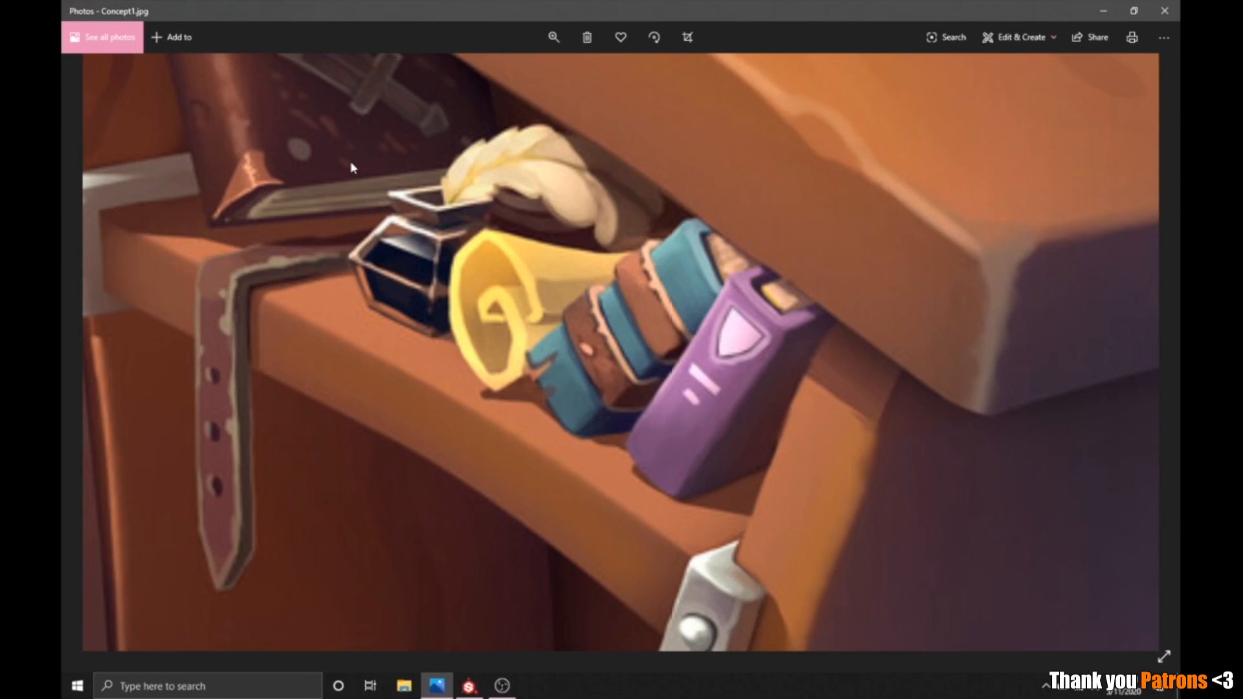
pyautogui.scroll(3, 351, 161)
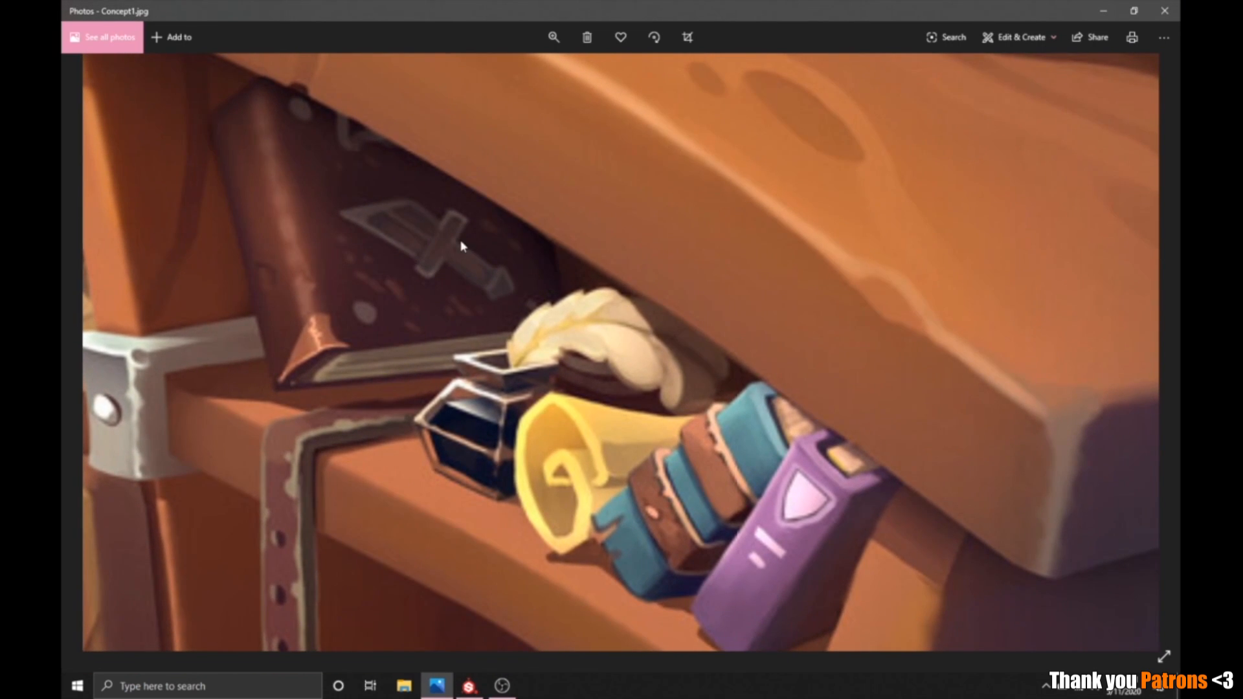
pyautogui.click(469, 686)
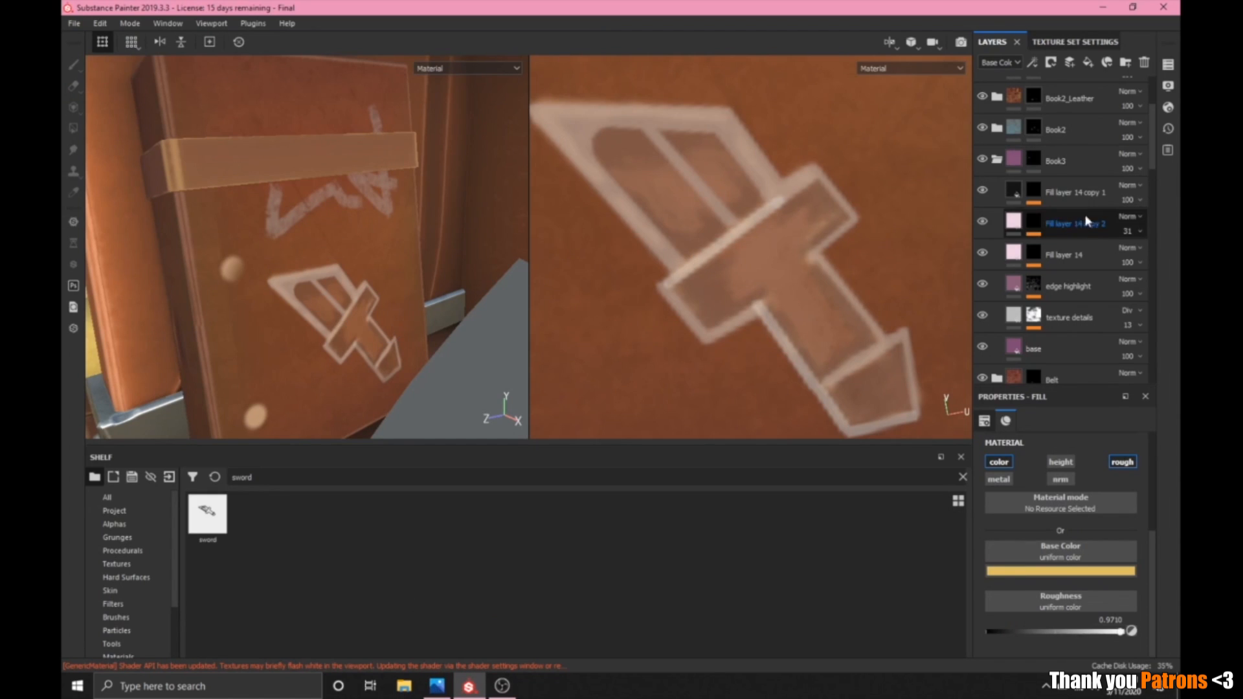
pyautogui.click(996, 158)
pyautogui.scroll(1, 1066, 120)
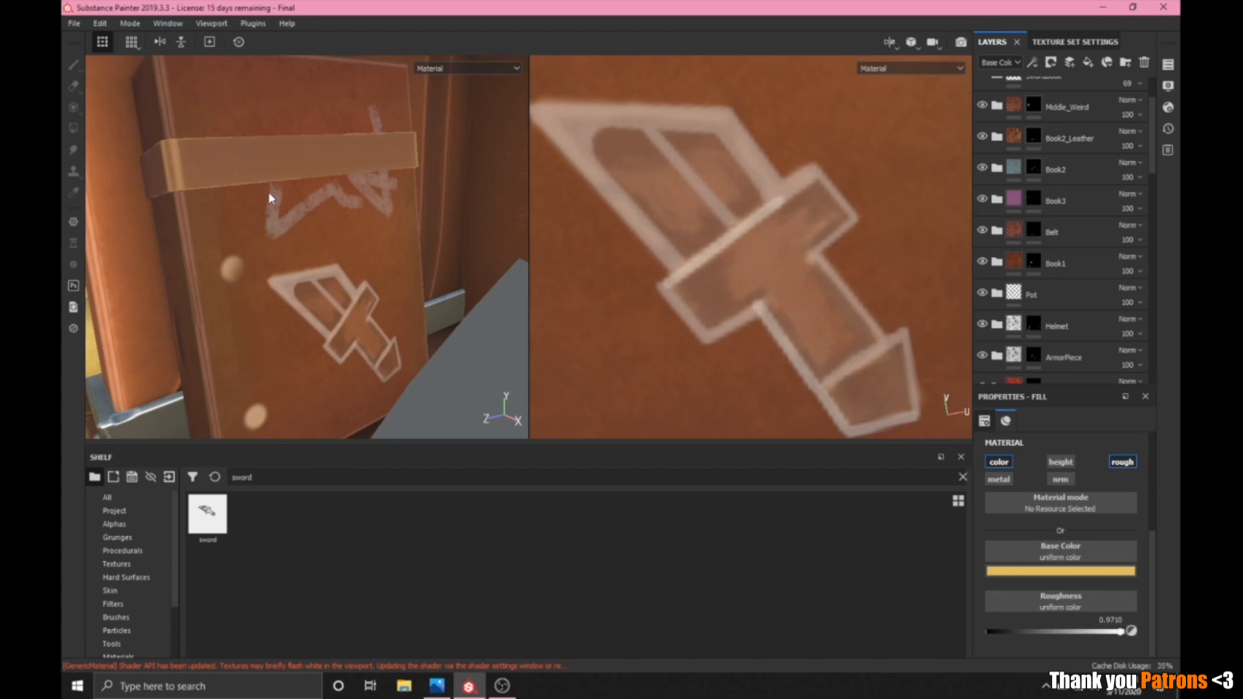
# Check the shelf props in the Photos concept art once more and frame the whole cabinet in Substance Painter.
pyautogui.click(436, 685)
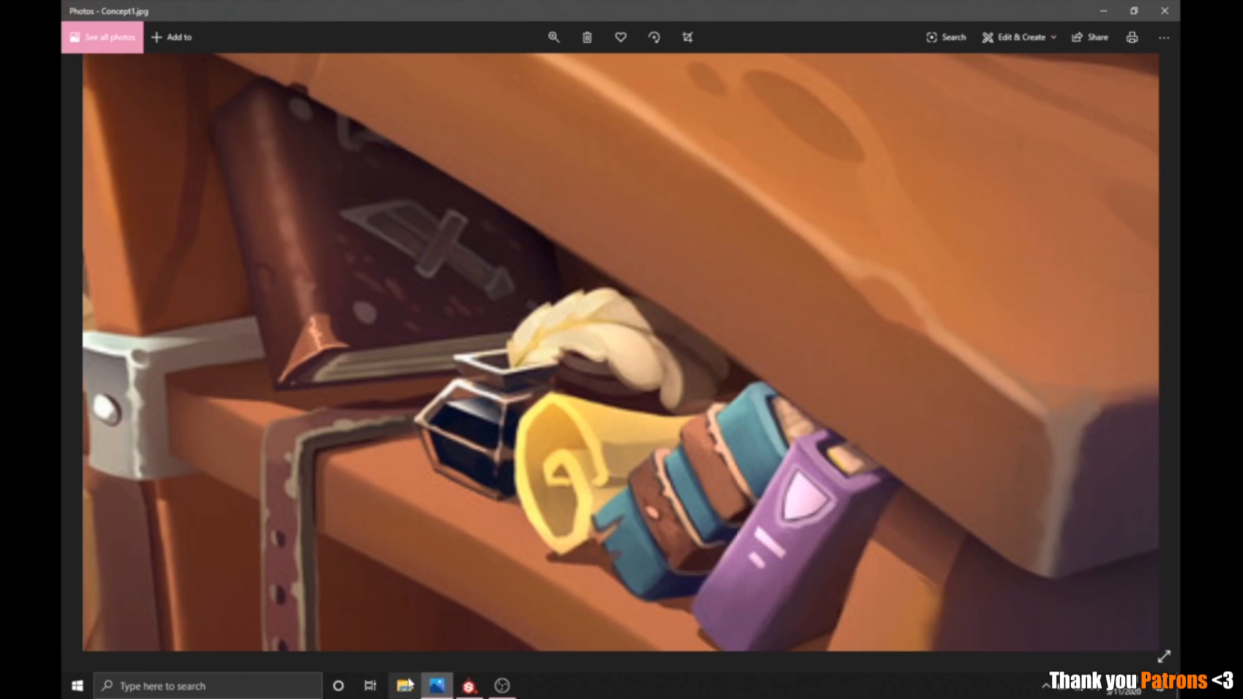
pyautogui.click(469, 685)
pyautogui.scroll(-10, 444, 298)
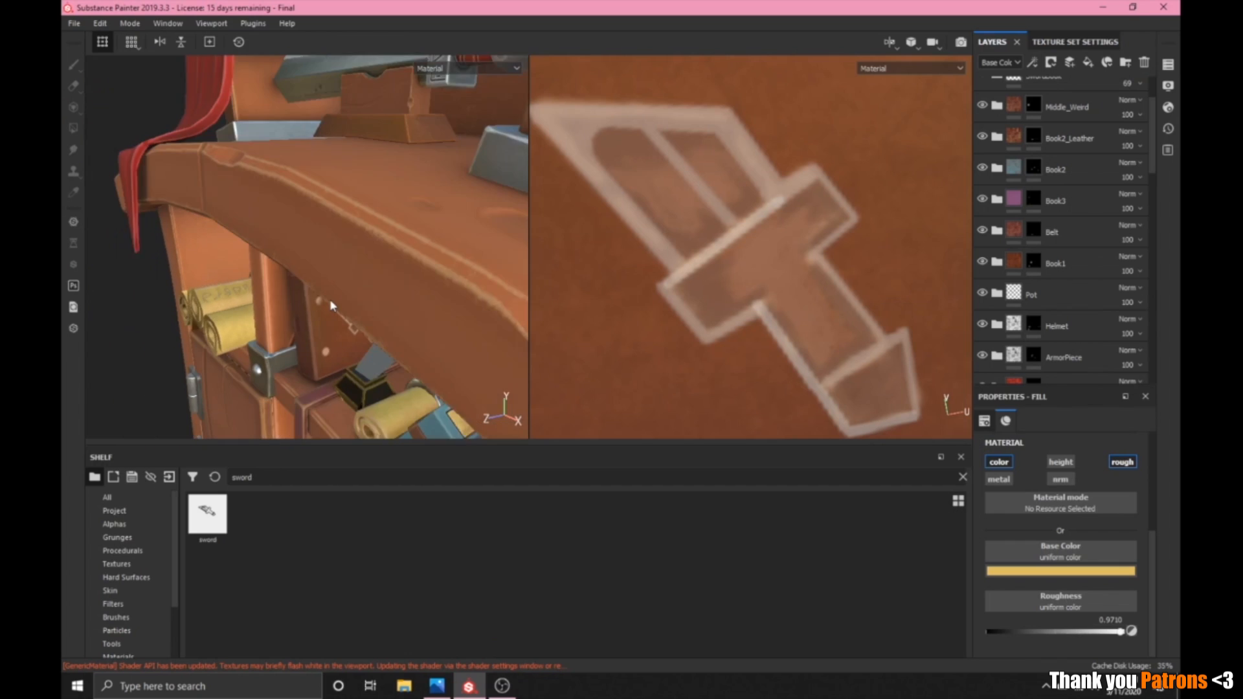
pyautogui.keyDown('alt'); pyautogui.moveTo(366, 269); pyautogui.dragTo(386, 260); pyautogui.keyUp('alt')
pyautogui.scroll(-3, 387, 261)
pyautogui.scroll(3, 387, 270)
pyautogui.moveTo(348, 310)
pyautogui.keyDown('alt'); pyautogui.mouseDown()
pyautogui.moveTo(413, 243)
pyautogui.moveTo(395, 258)
pyautogui.moveTo(350, 249)
pyautogui.moveTo(368, 257)
pyautogui.moveTo(338, 271)
pyautogui.moveTo(361, 287)
pyautogui.moveTo(333, 265)
pyautogui.moveTo(361, 301)
pyautogui.mouseUp(); pyautogui.keyUp('alt')
pyautogui.scroll(3, 1060, 220)
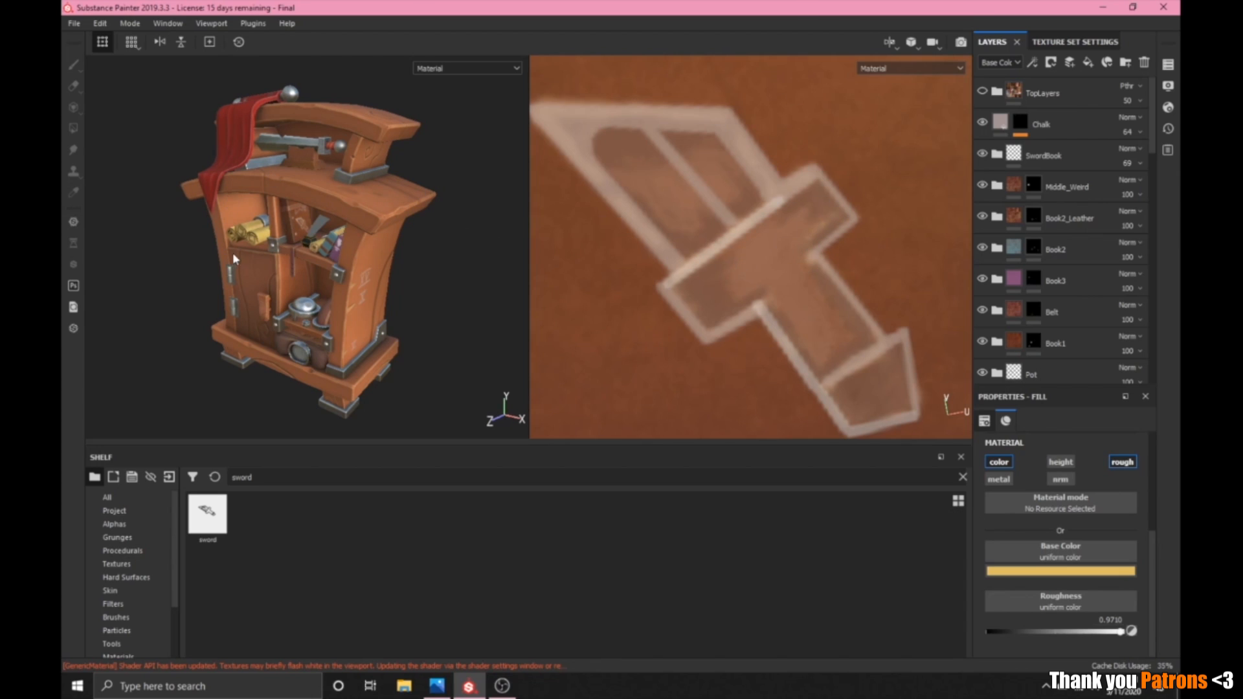
# Switch the viewport layout to show only the 3D view.
pyautogui.click(904, 67)
pyautogui.click(897, 91)
pyautogui.click(890, 41)
pyautogui.click(916, 80)
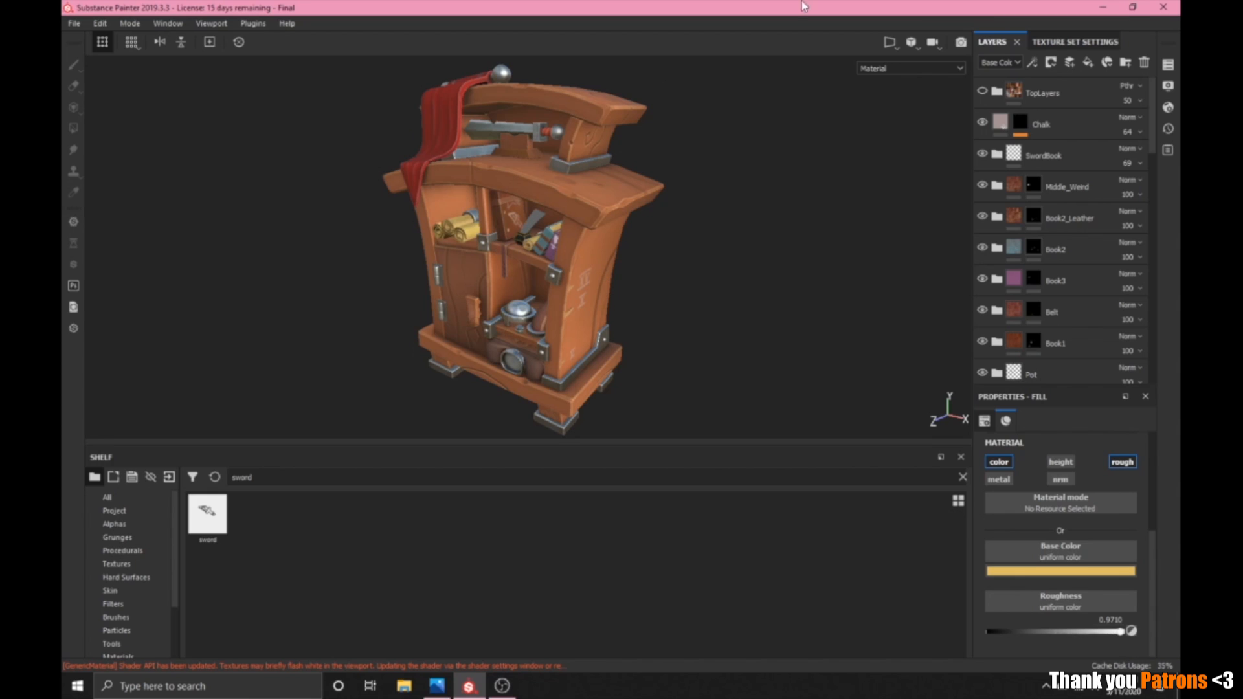
# Review the fill layers inside the TopLayers folder and make the folder visible.
pyautogui.click(997, 92)
pyautogui.click(1079, 241)
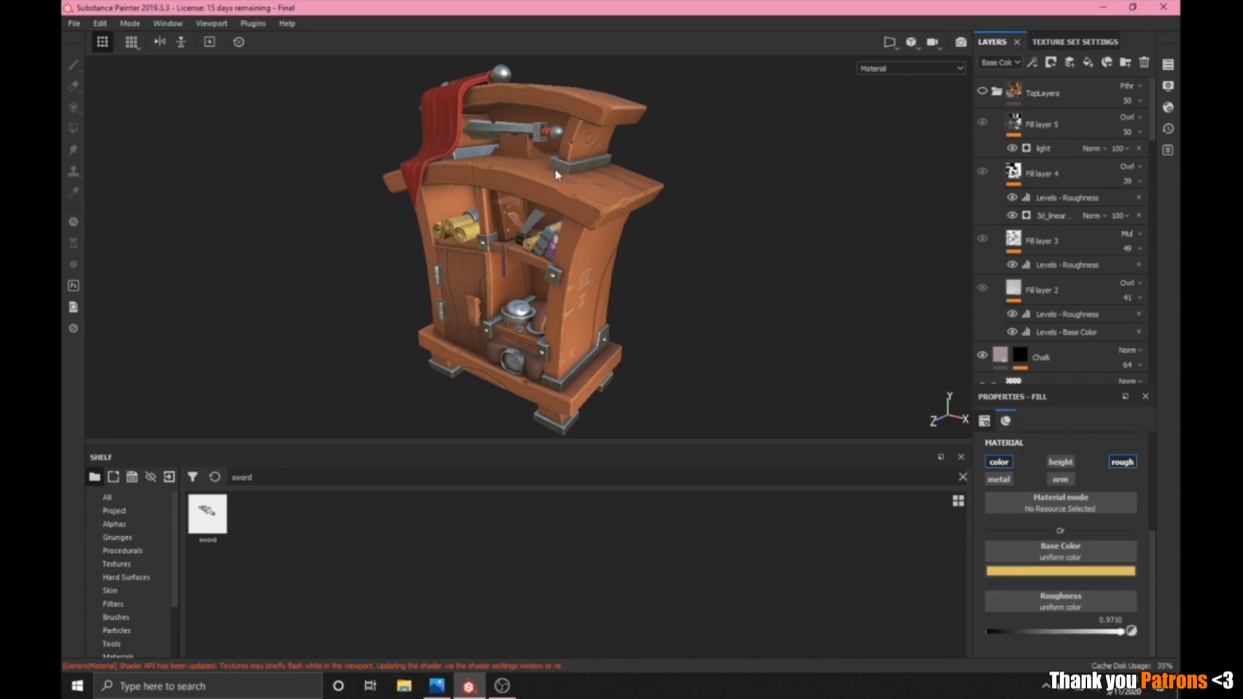
pyautogui.click(997, 91)
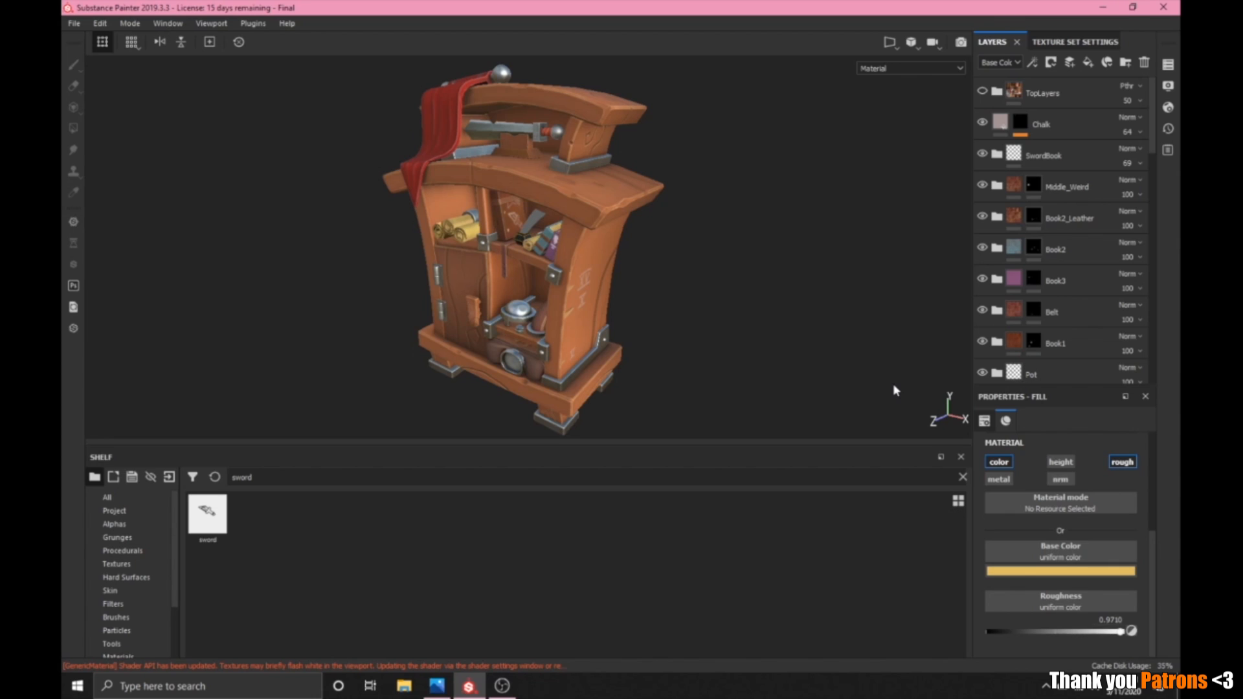
pyautogui.moveTo(1007, 93)
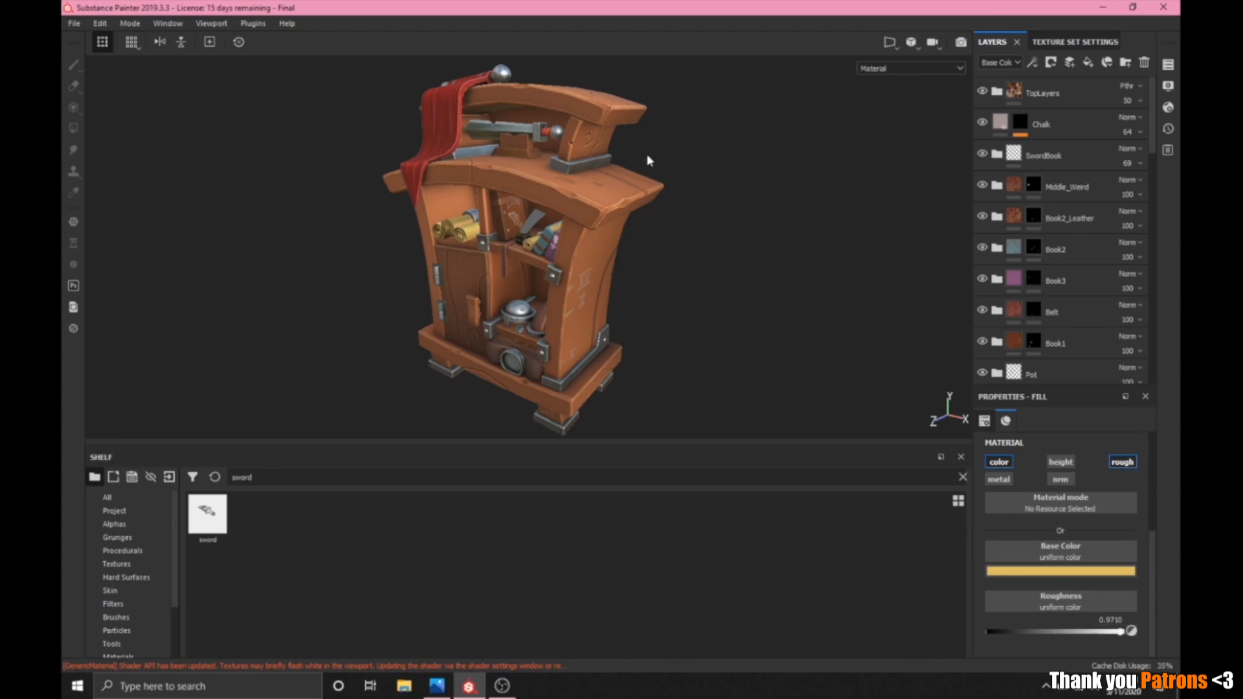
# Expand the TopLayers folder to examine its four fill layers with their levels and light effects, and collapse it to check its opacity.
pyautogui.click(997, 92)
pyautogui.scroll(-2, 1074, 156)
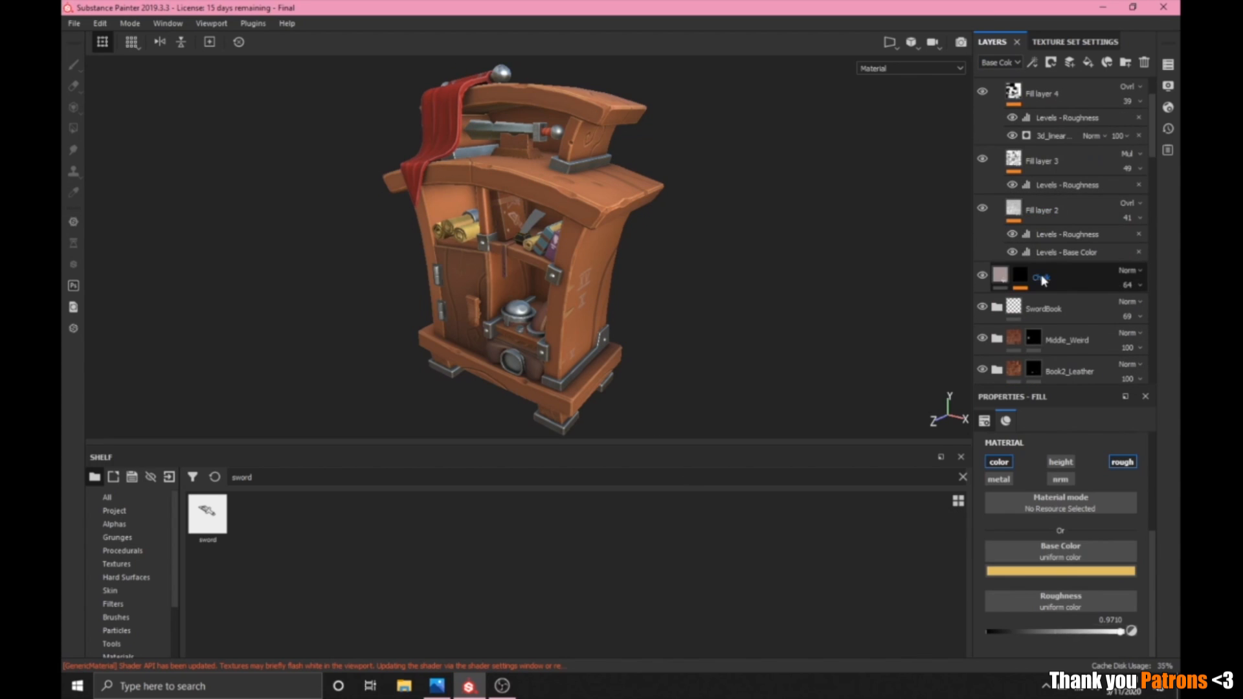
pyautogui.scroll(2, 1063, 168)
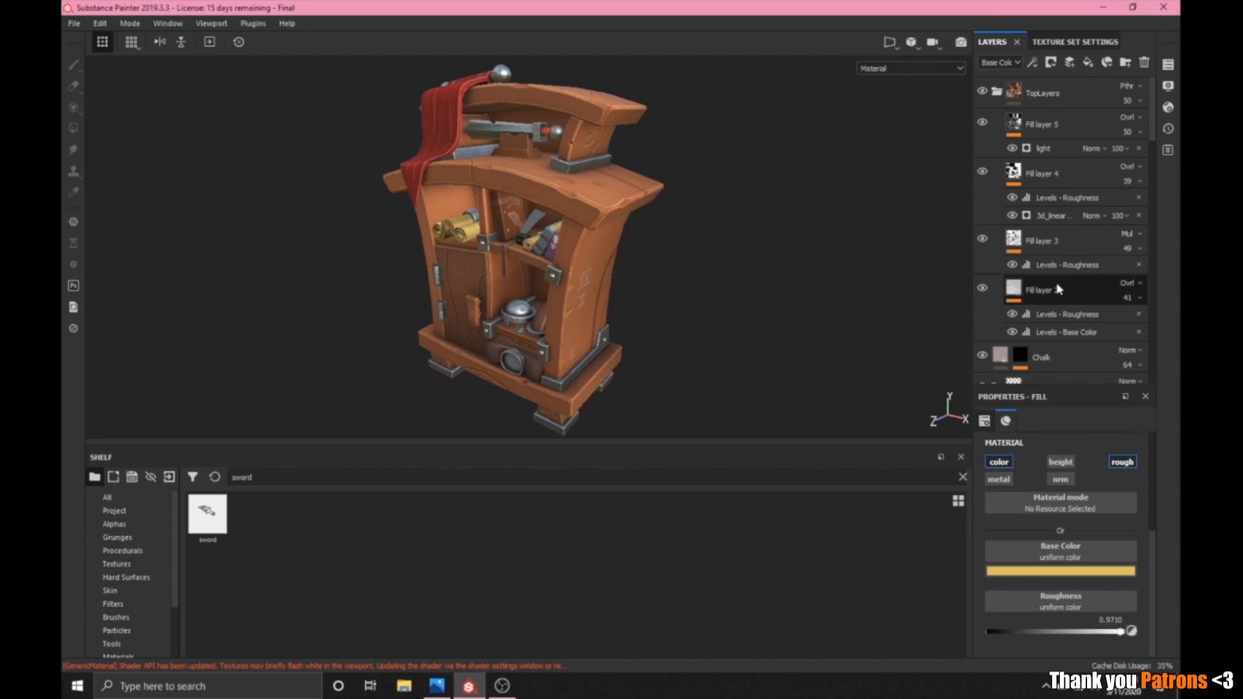
pyautogui.scroll(-1, 1062, 343)
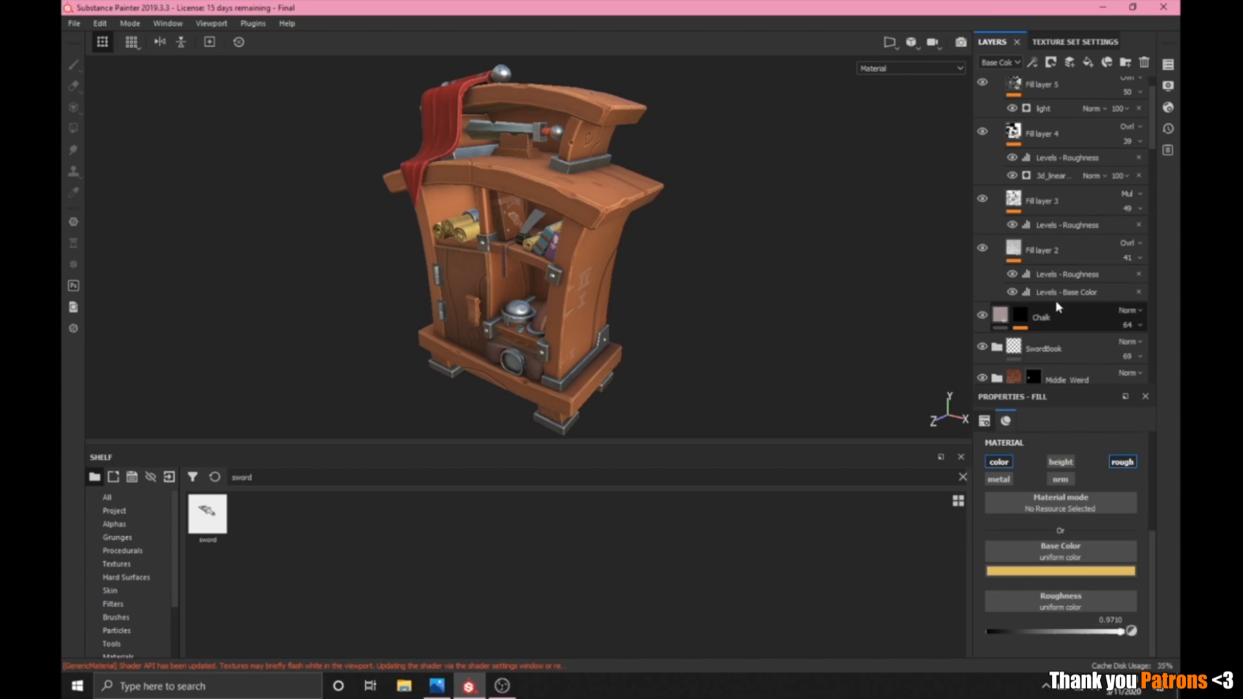
pyautogui.scroll(1, 1062, 279)
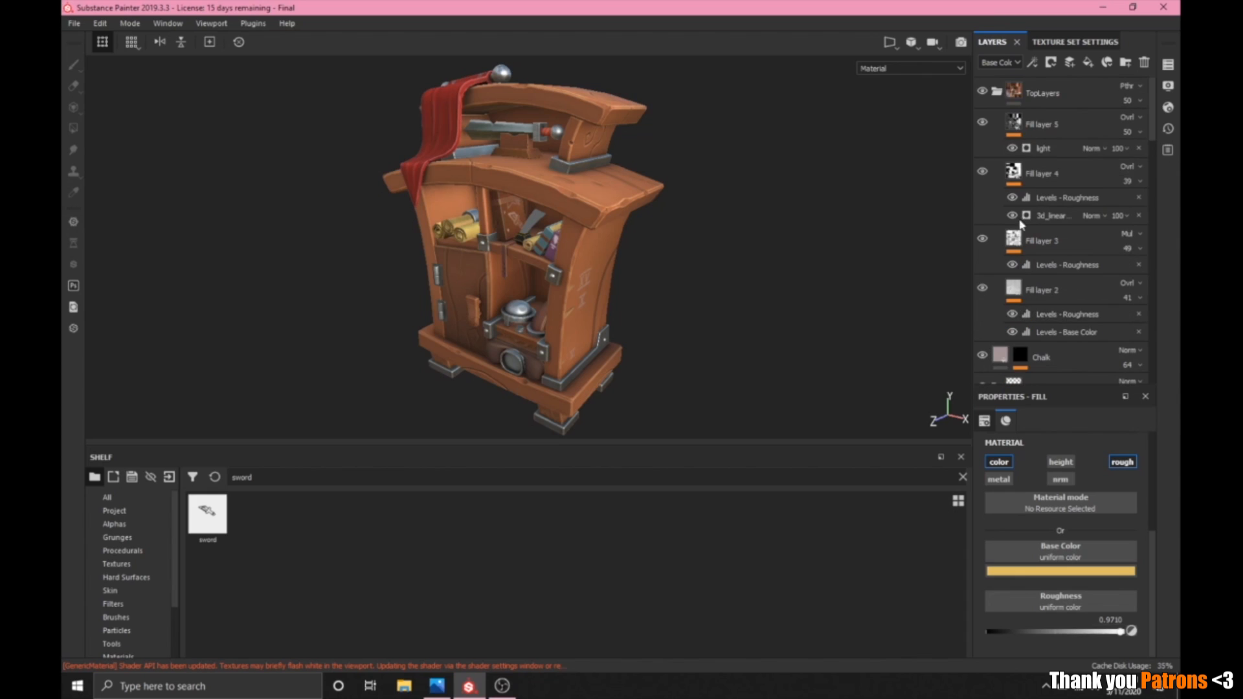
pyautogui.click(997, 92)
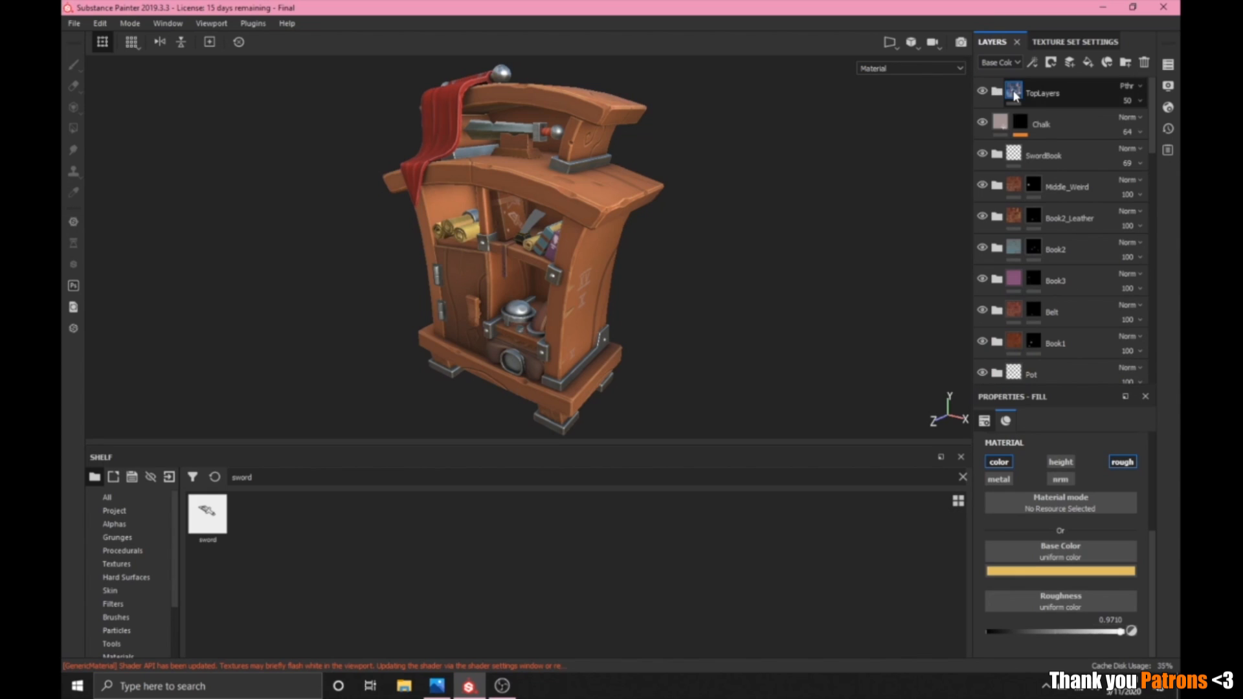
pyautogui.moveTo(1014, 95)
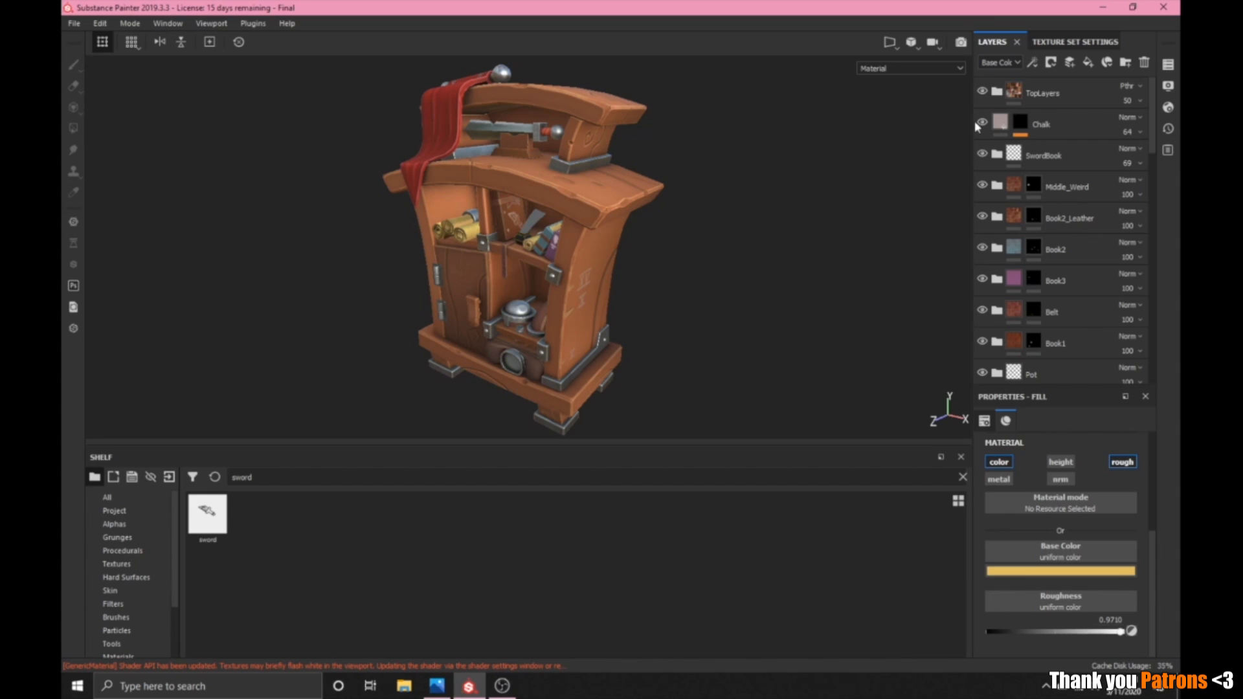
pyautogui.click(1124, 100)
# Open the texture export settings and try to choose the Textures folder inside Bookcase on the LaCie (E:) drive as destination.
pyautogui.click(74, 23)
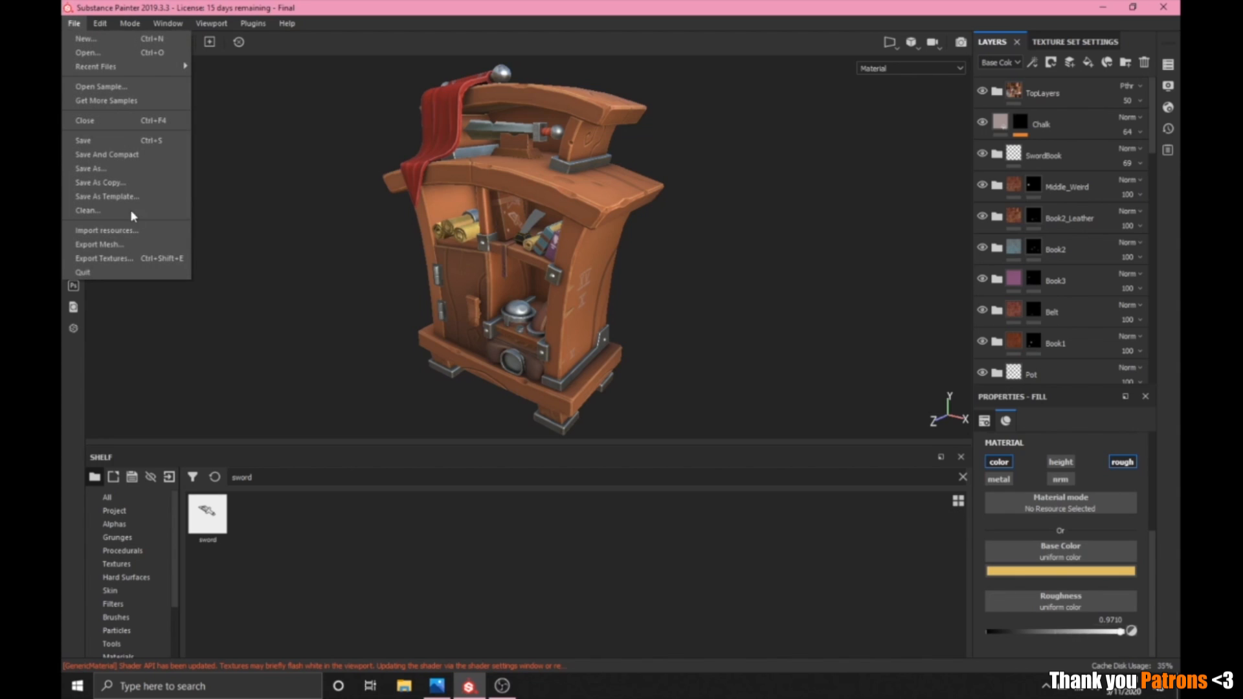
pyautogui.click(130, 259)
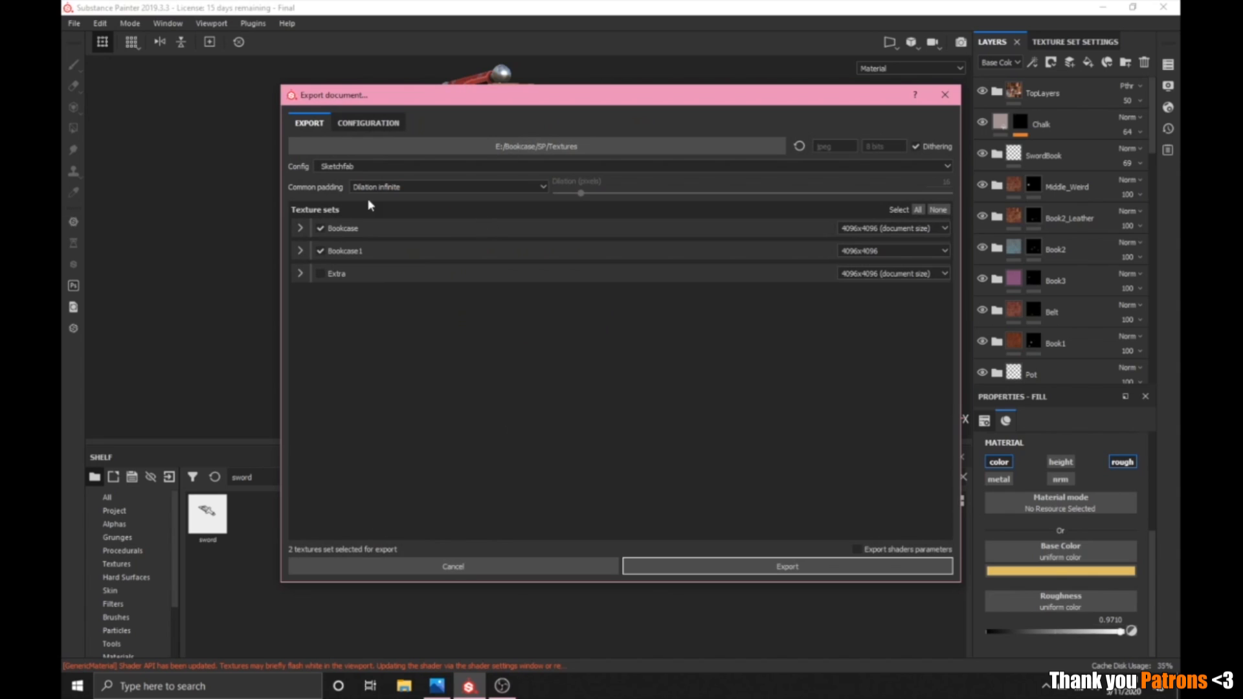
pyautogui.click(565, 148)
pyautogui.click(368, 398)
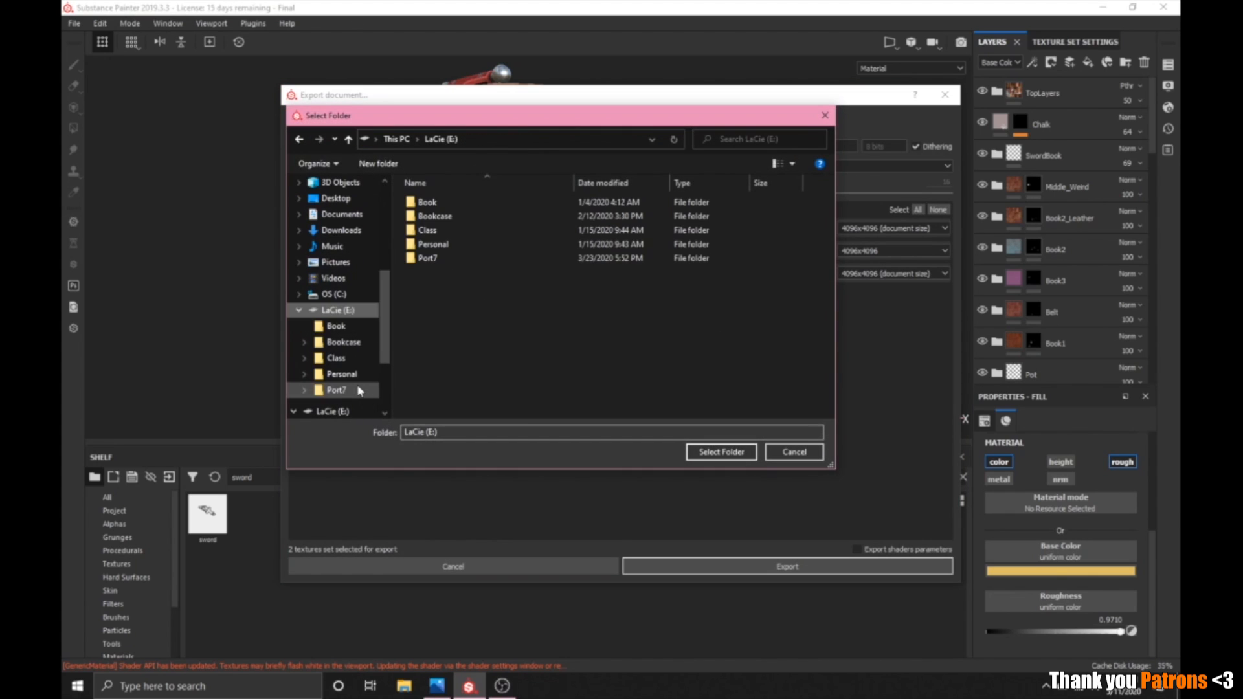
pyautogui.doubleClick(447, 216)
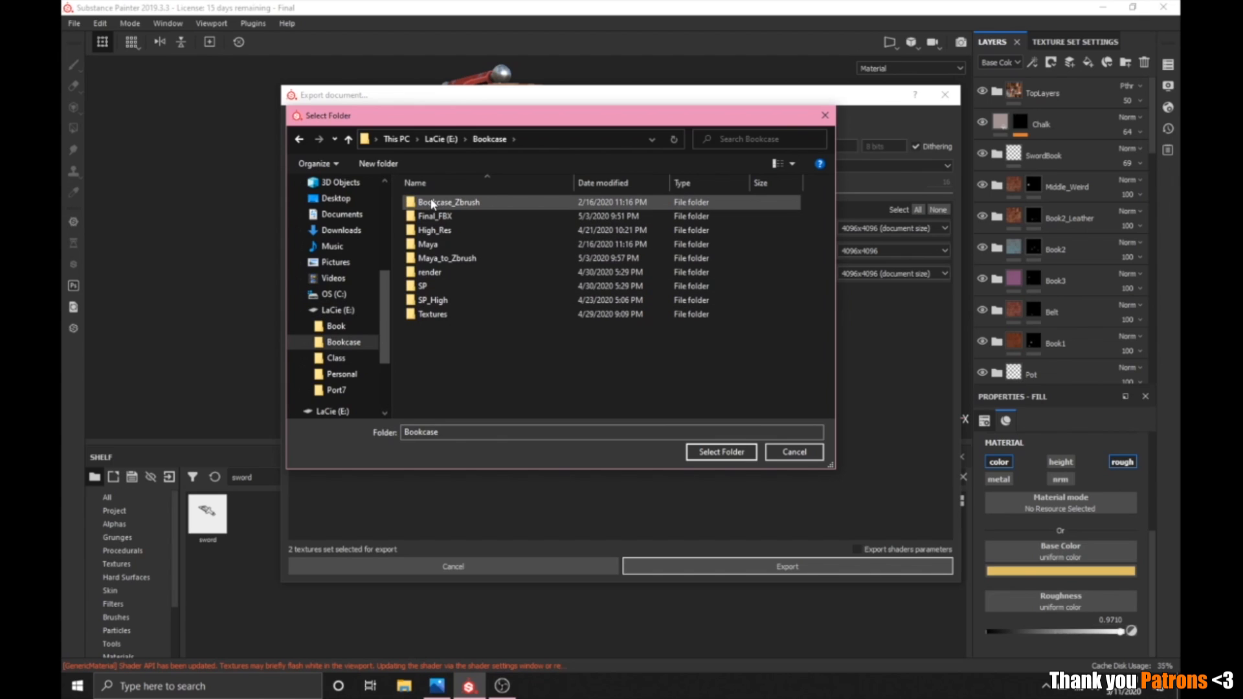
pyautogui.doubleClick(432, 314)
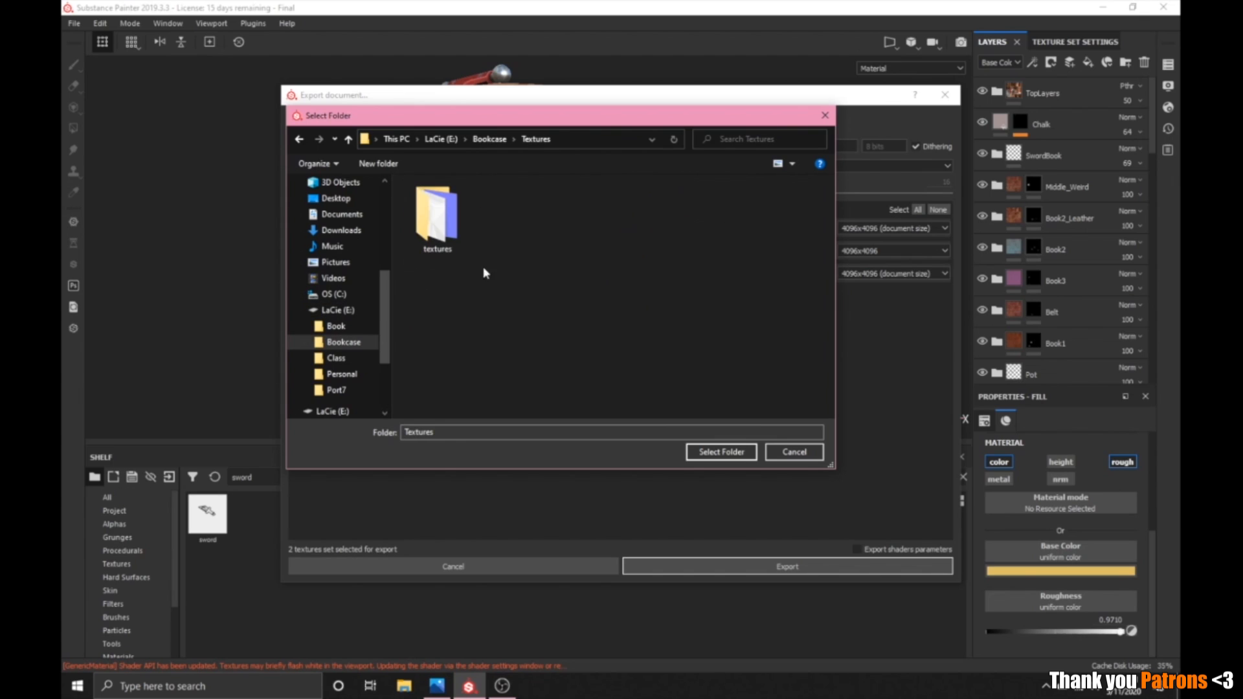
pyautogui.click(725, 452)
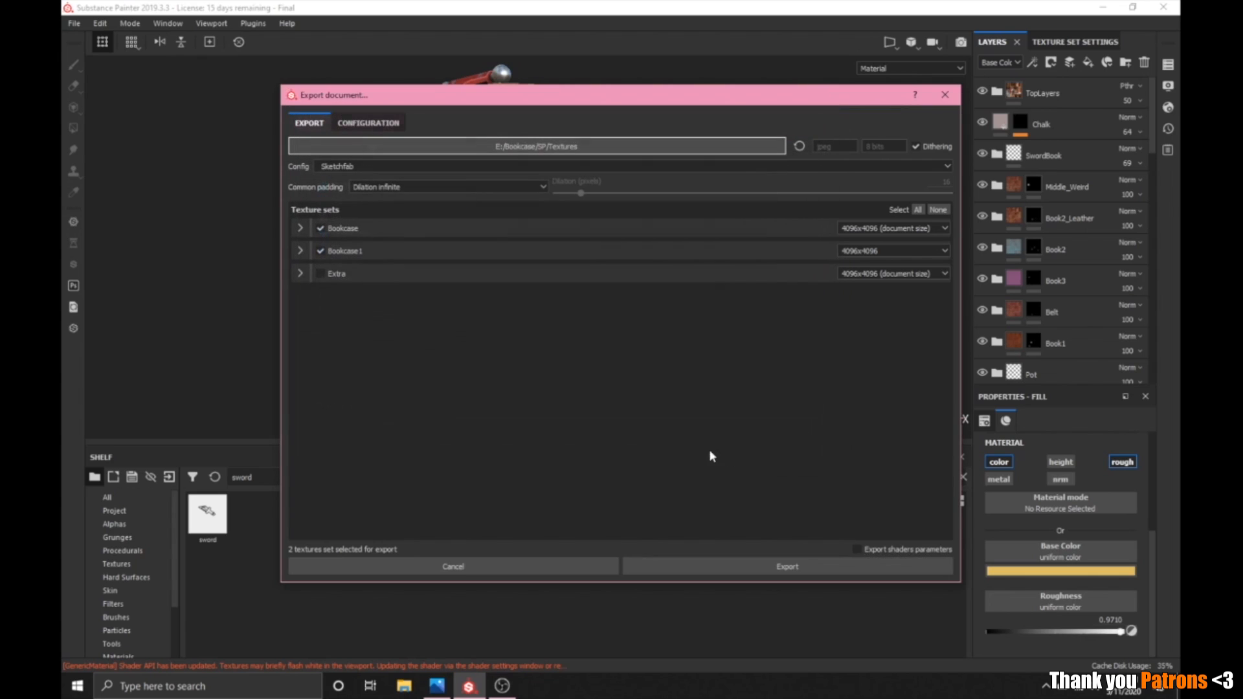
# Look through the export configuration presets, pick Sketchfab, and cancel the texture export.
pyautogui.click(339, 167)
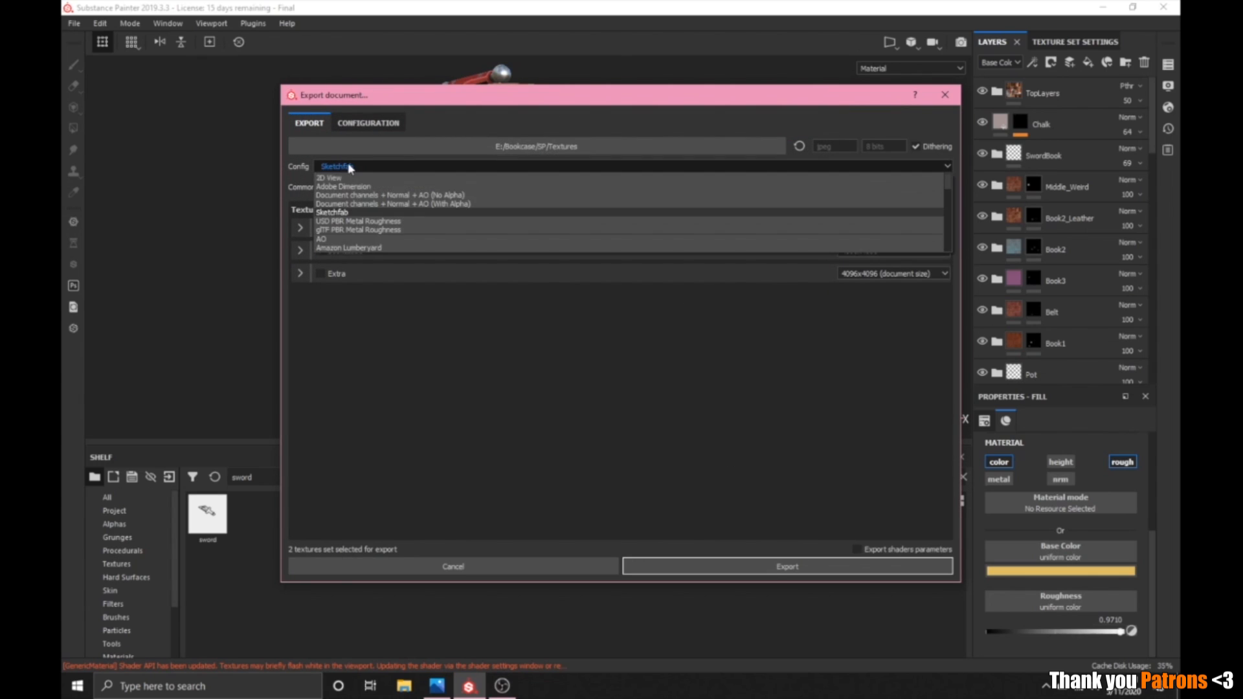
pyautogui.scroll(1, 356, 207)
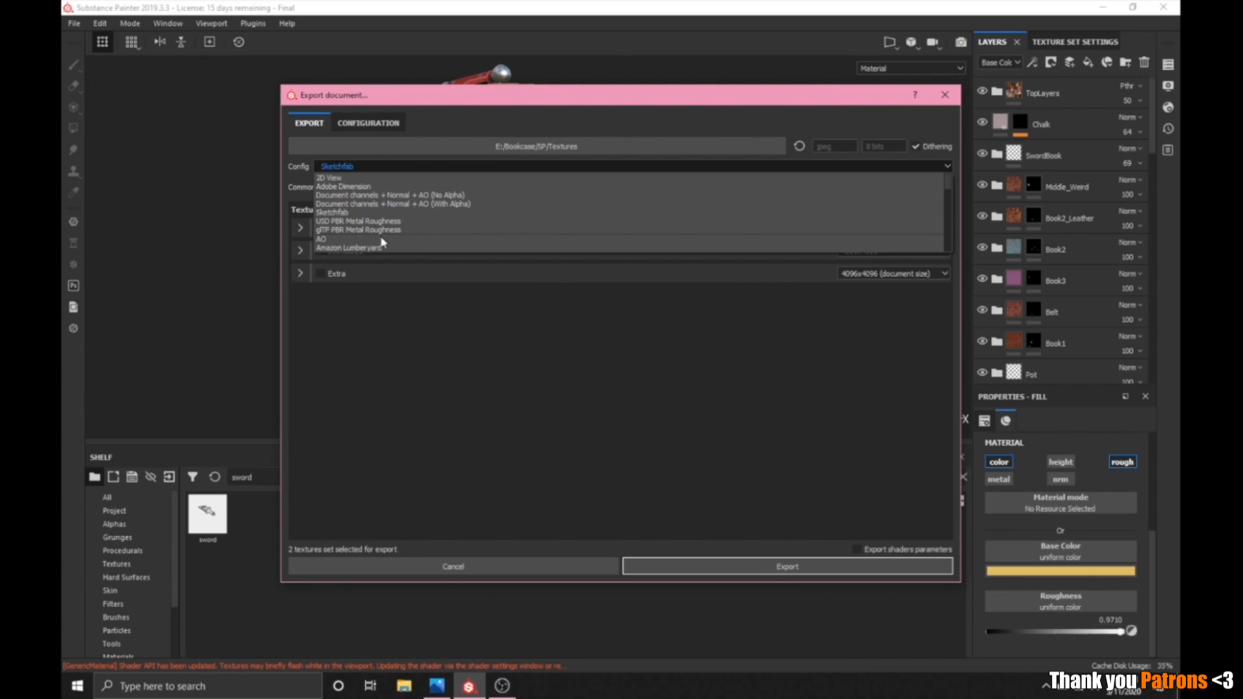
pyautogui.click(350, 213)
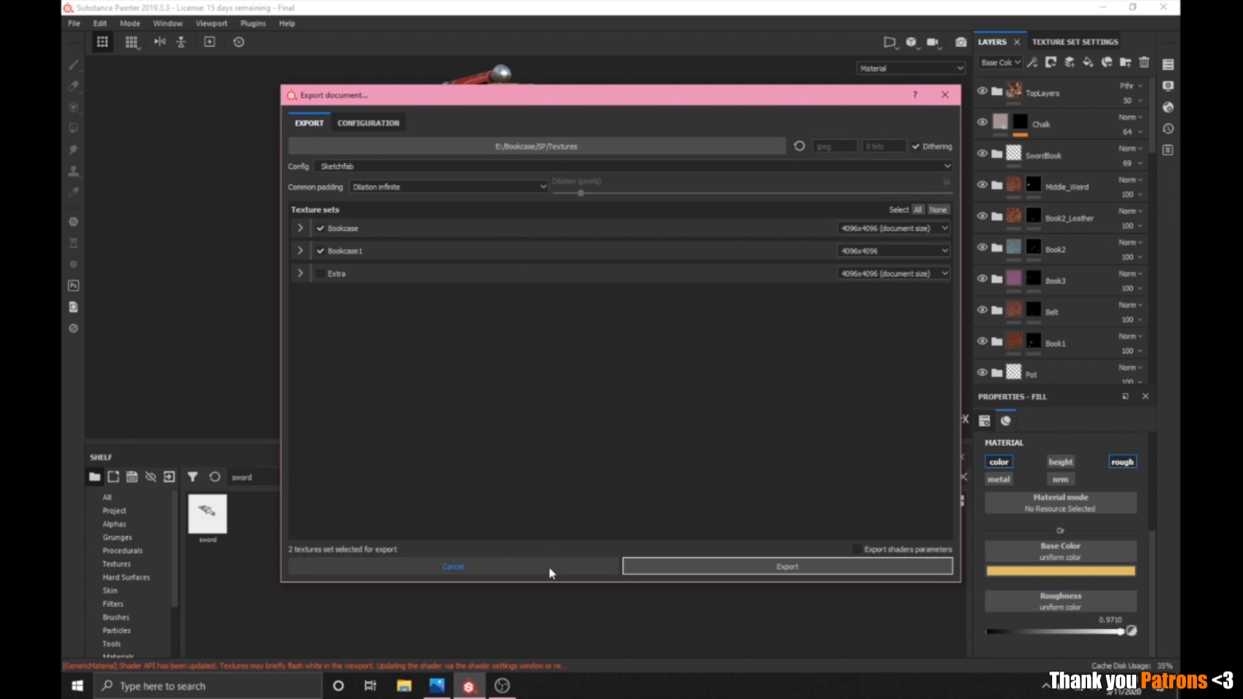
pyautogui.click(598, 568)
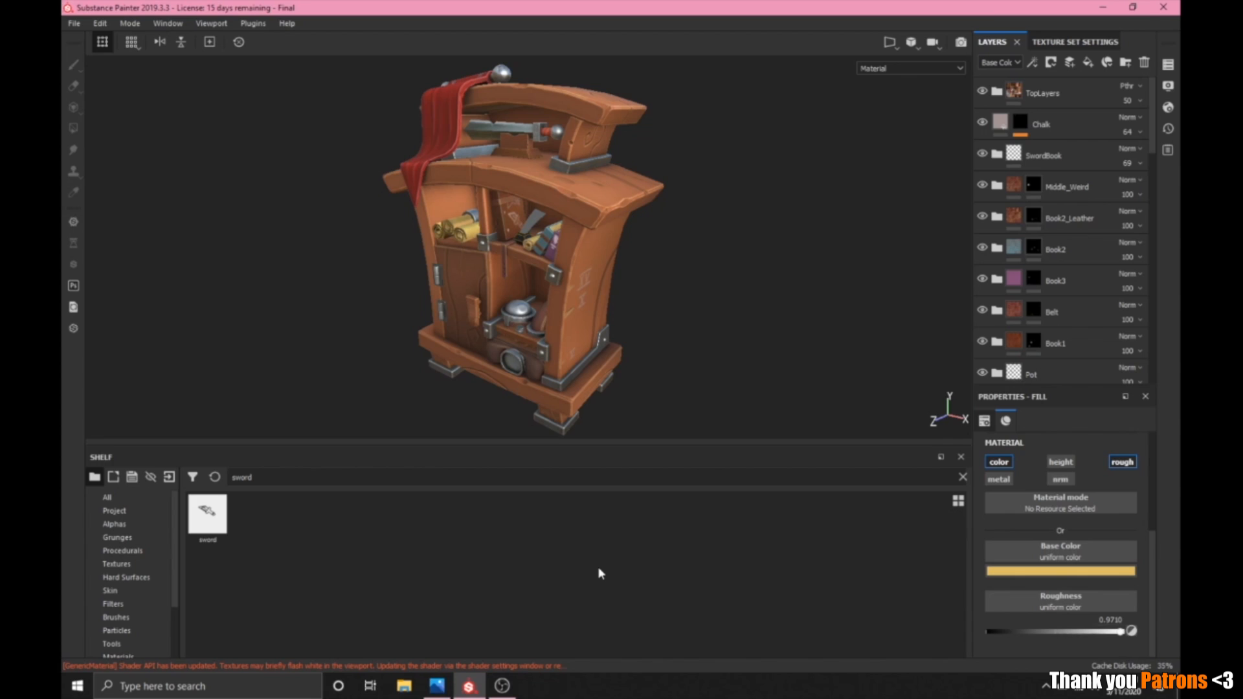
# Examine the finished Closet of Young Warrior model in the Sketchfab viewer, from the whole cabinet to close-ups of its books and shelf props.
pyautogui.scroll(-8, 1032, 214)
pyautogui.scroll(-5, 1043, 208)
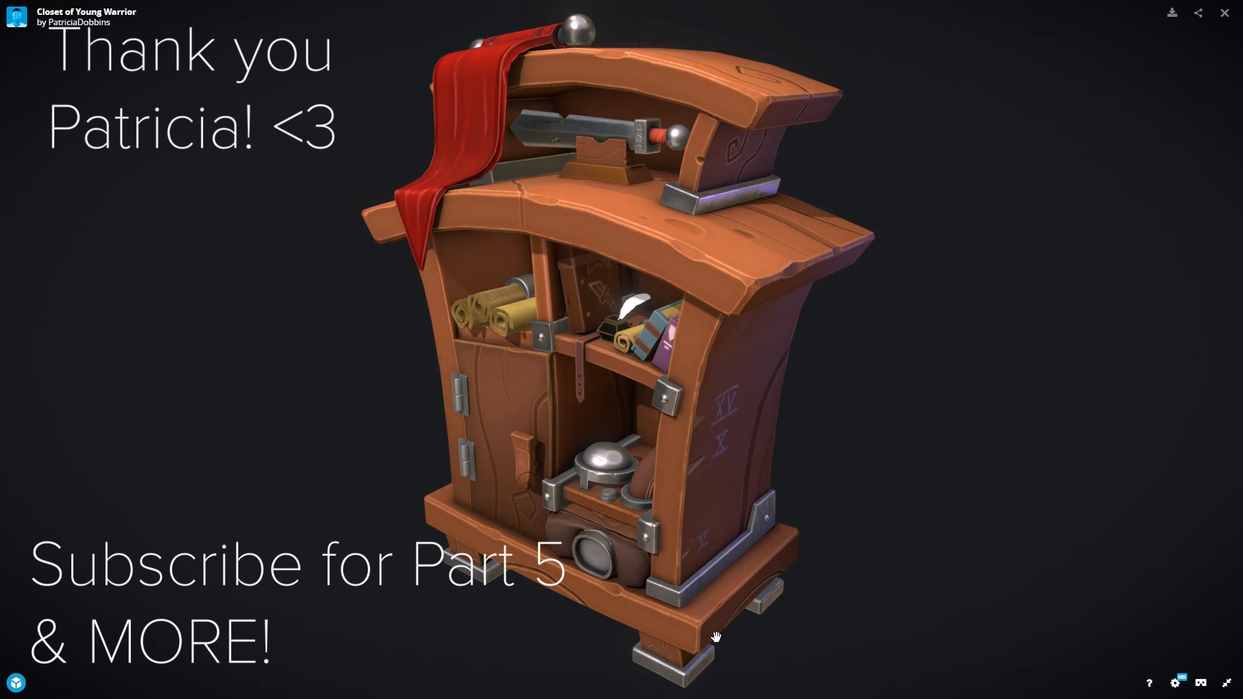
pyautogui.moveTo(367, 663)
pyautogui.mouseDown()
pyautogui.moveTo(457, 652)
pyautogui.moveTo(342, 644)
pyautogui.moveTo(377, 654)
pyautogui.mouseUp()
pyautogui.moveTo(512, 437); pyautogui.dragTo(583, 440)
pyautogui.scroll(-2, 710, 211)
pyautogui.scroll(5, 722, 150)
pyautogui.moveTo(721, 149); pyautogui.dragTo(742, 213, button='right')
pyautogui.scroll(2, 755, 416)
pyautogui.moveTo(755, 416); pyautogui.dragTo(701, 337, button='right')
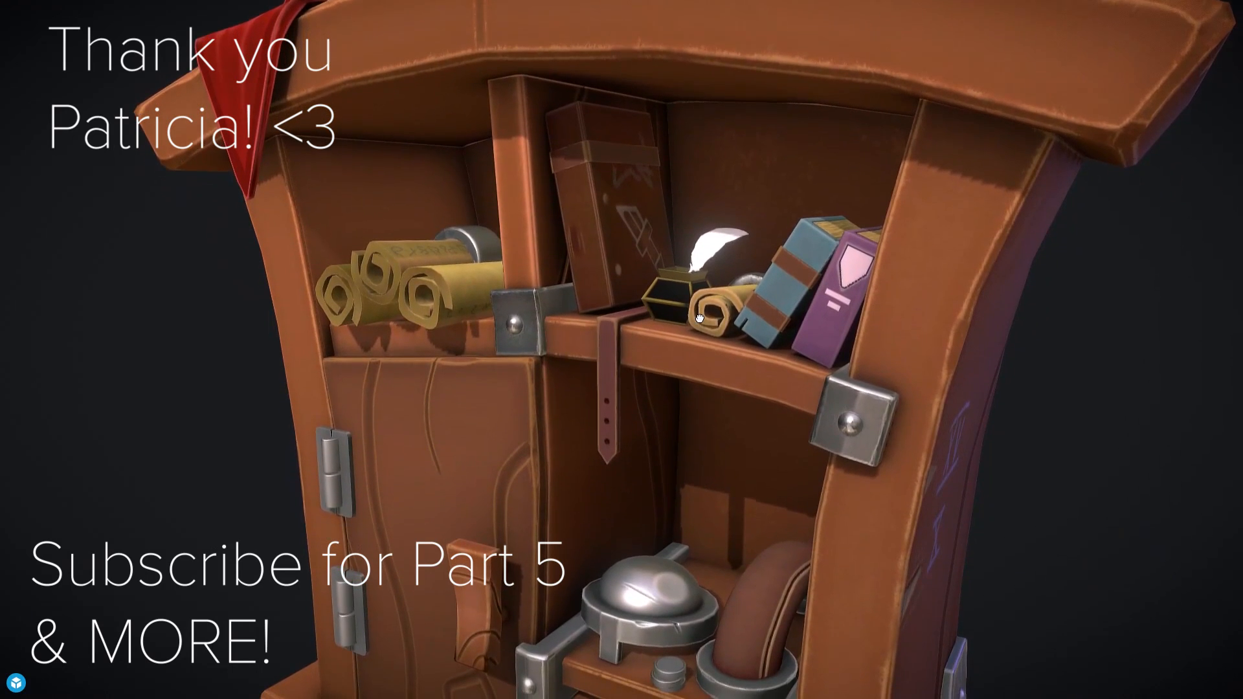